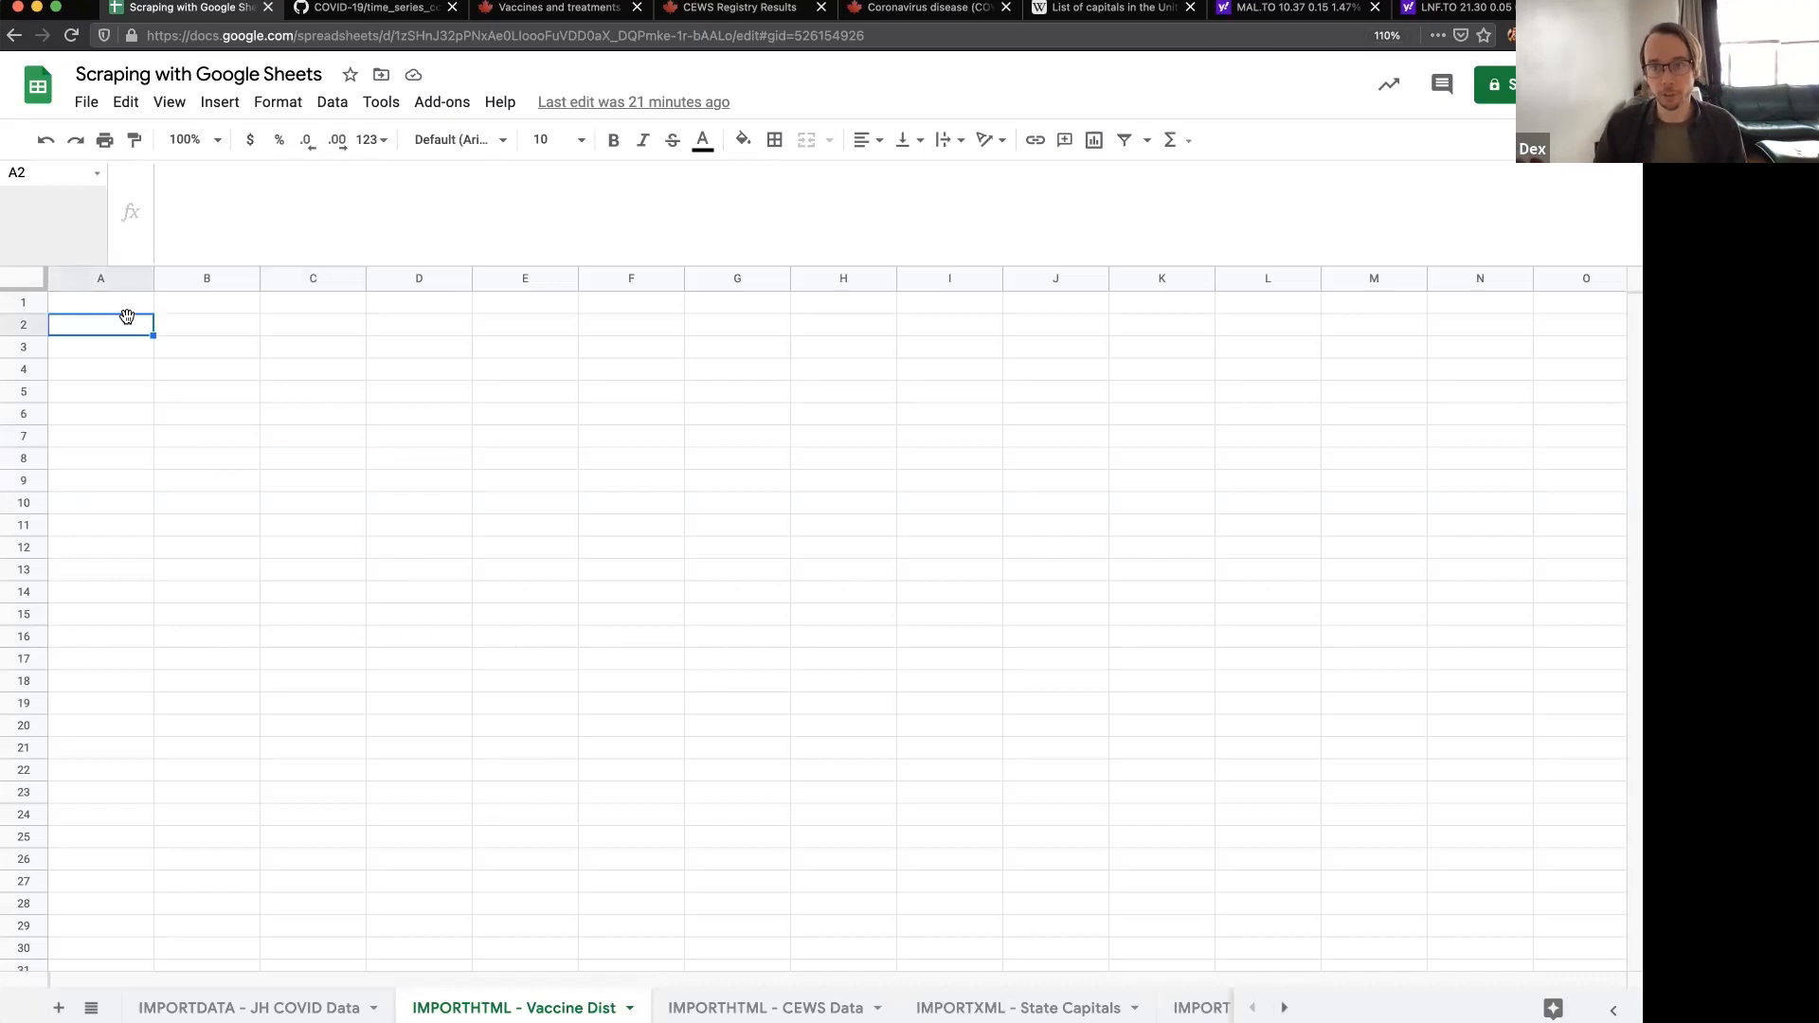
pyautogui.click(126, 305)
pyautogui.click(176, 305)
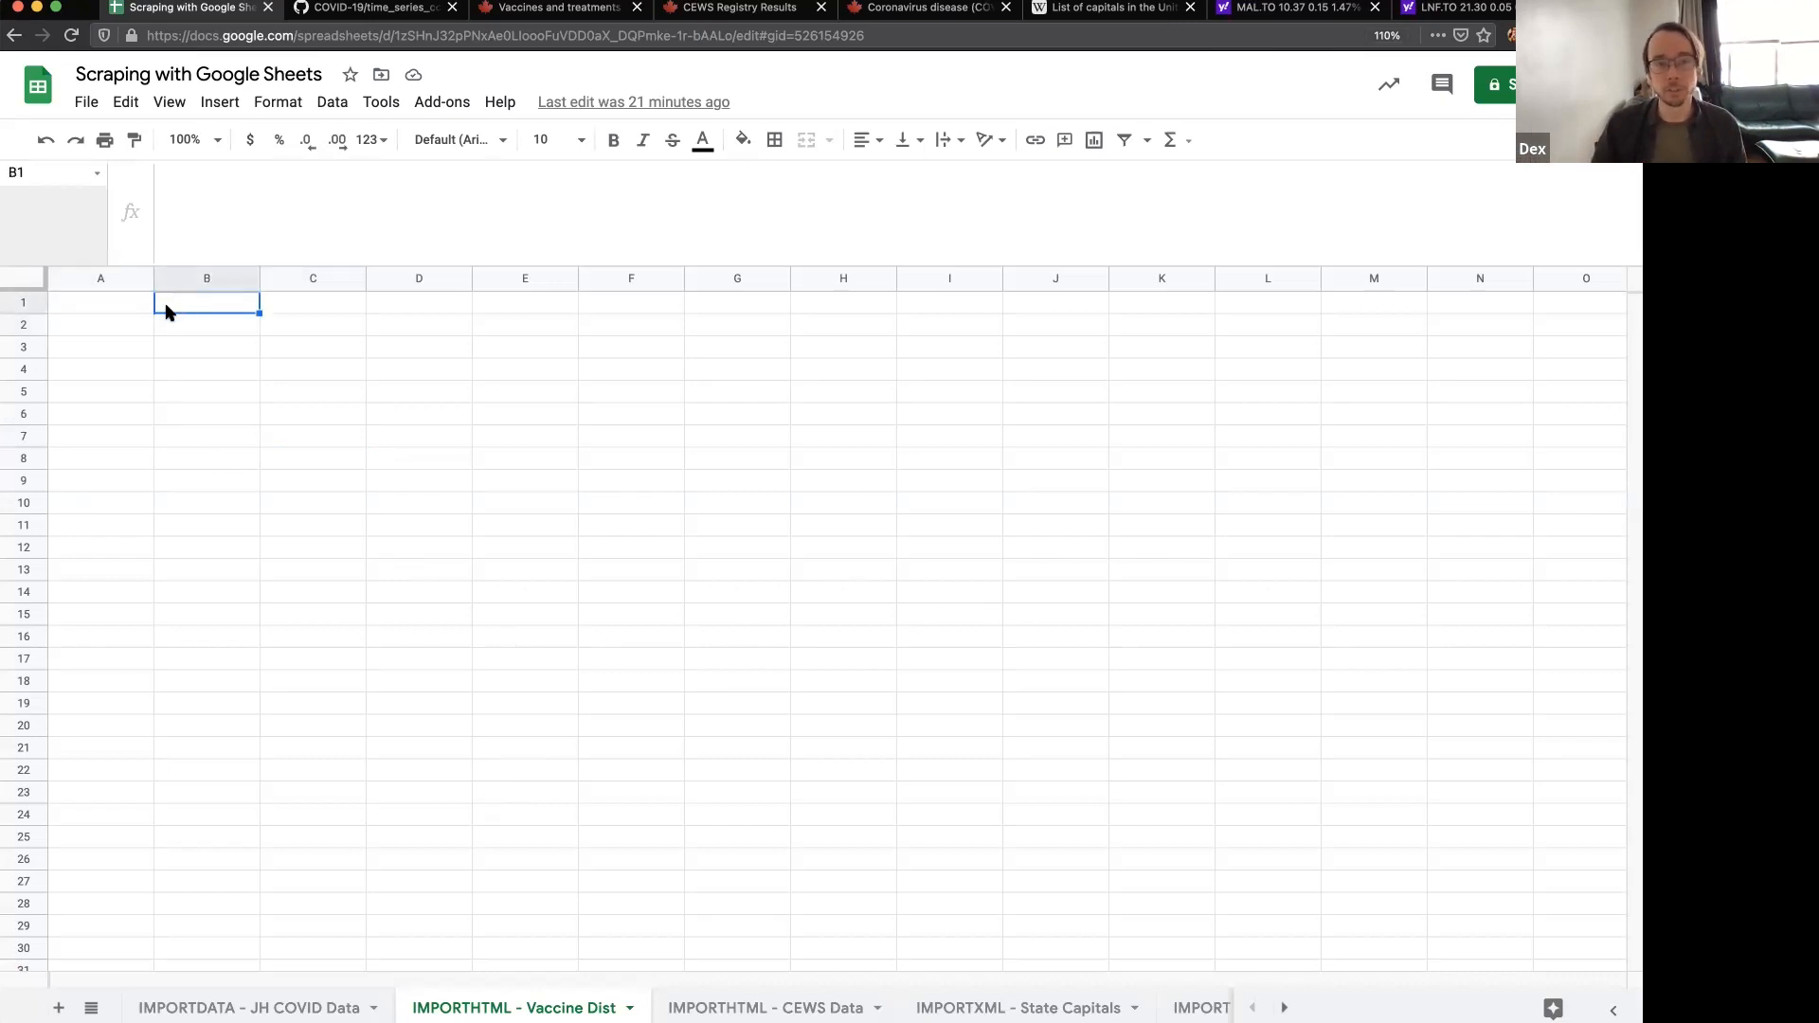
pyautogui.click(149, 304)
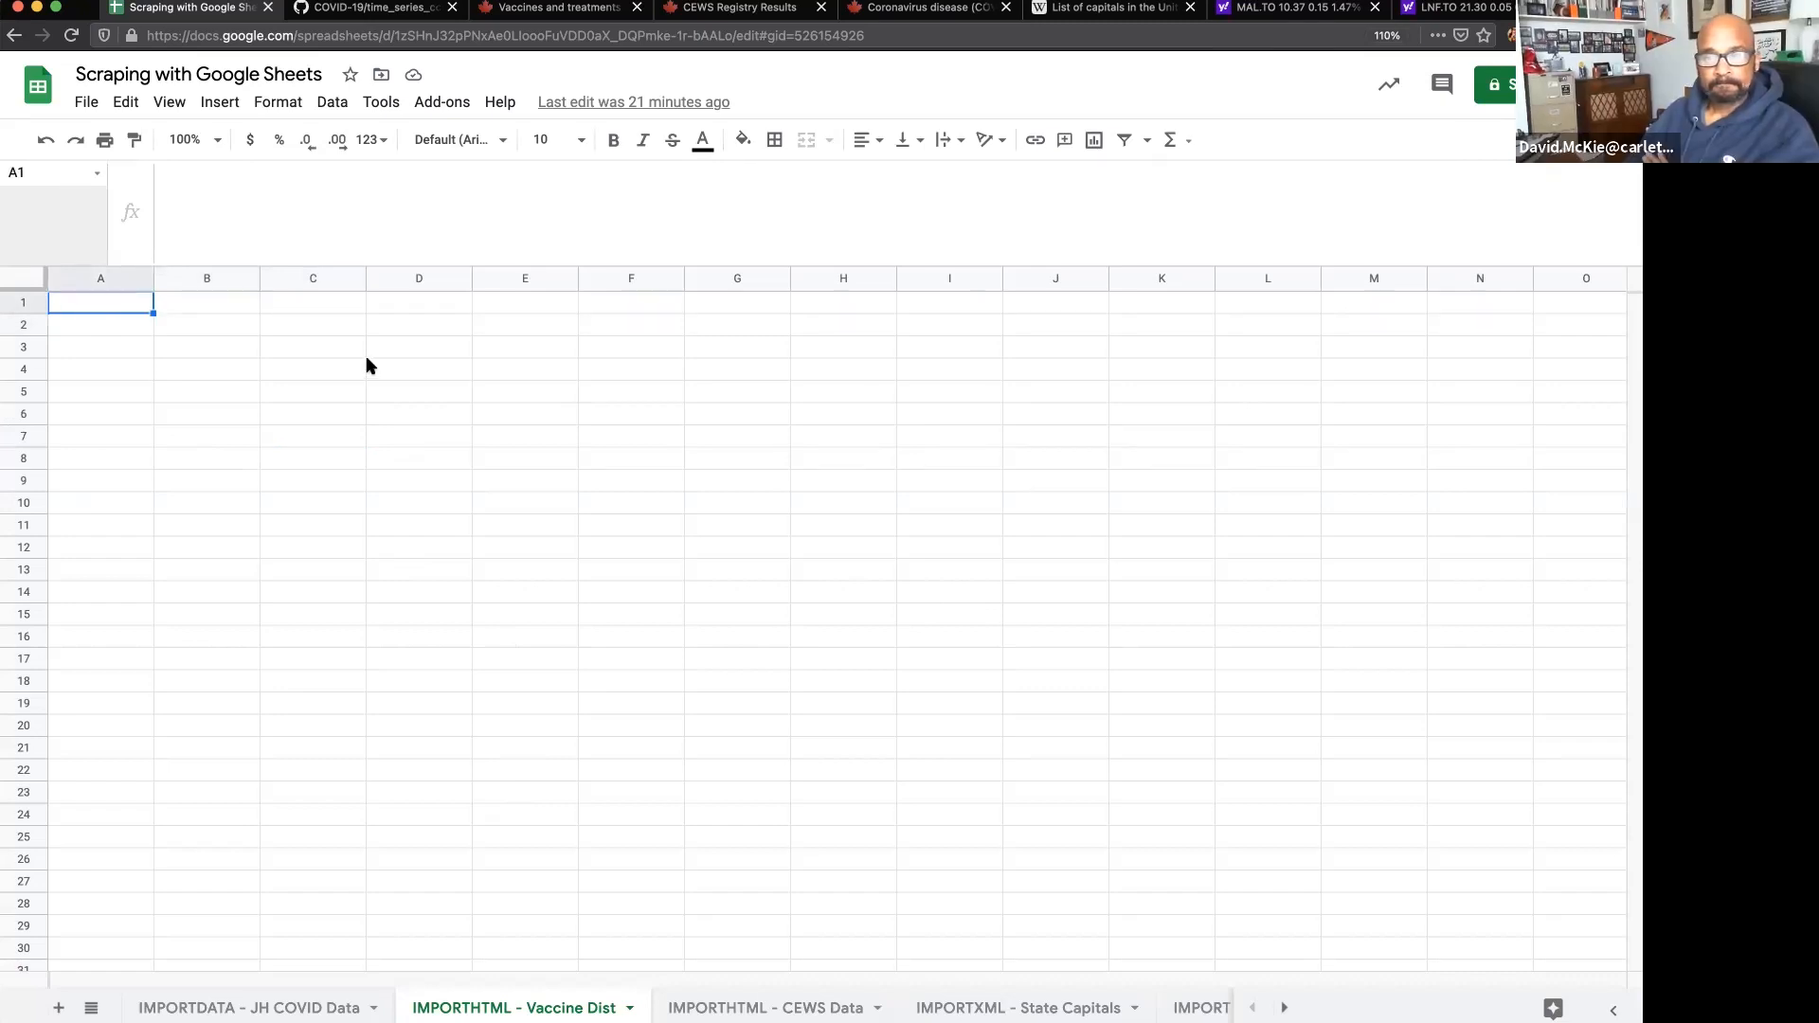
# - On the IMPORTDATA - JH COVID Data sheet, start the formula =IMPORDATA("") in cell A1, ready for a URL between the quotes
pyautogui.click(382, 1002)
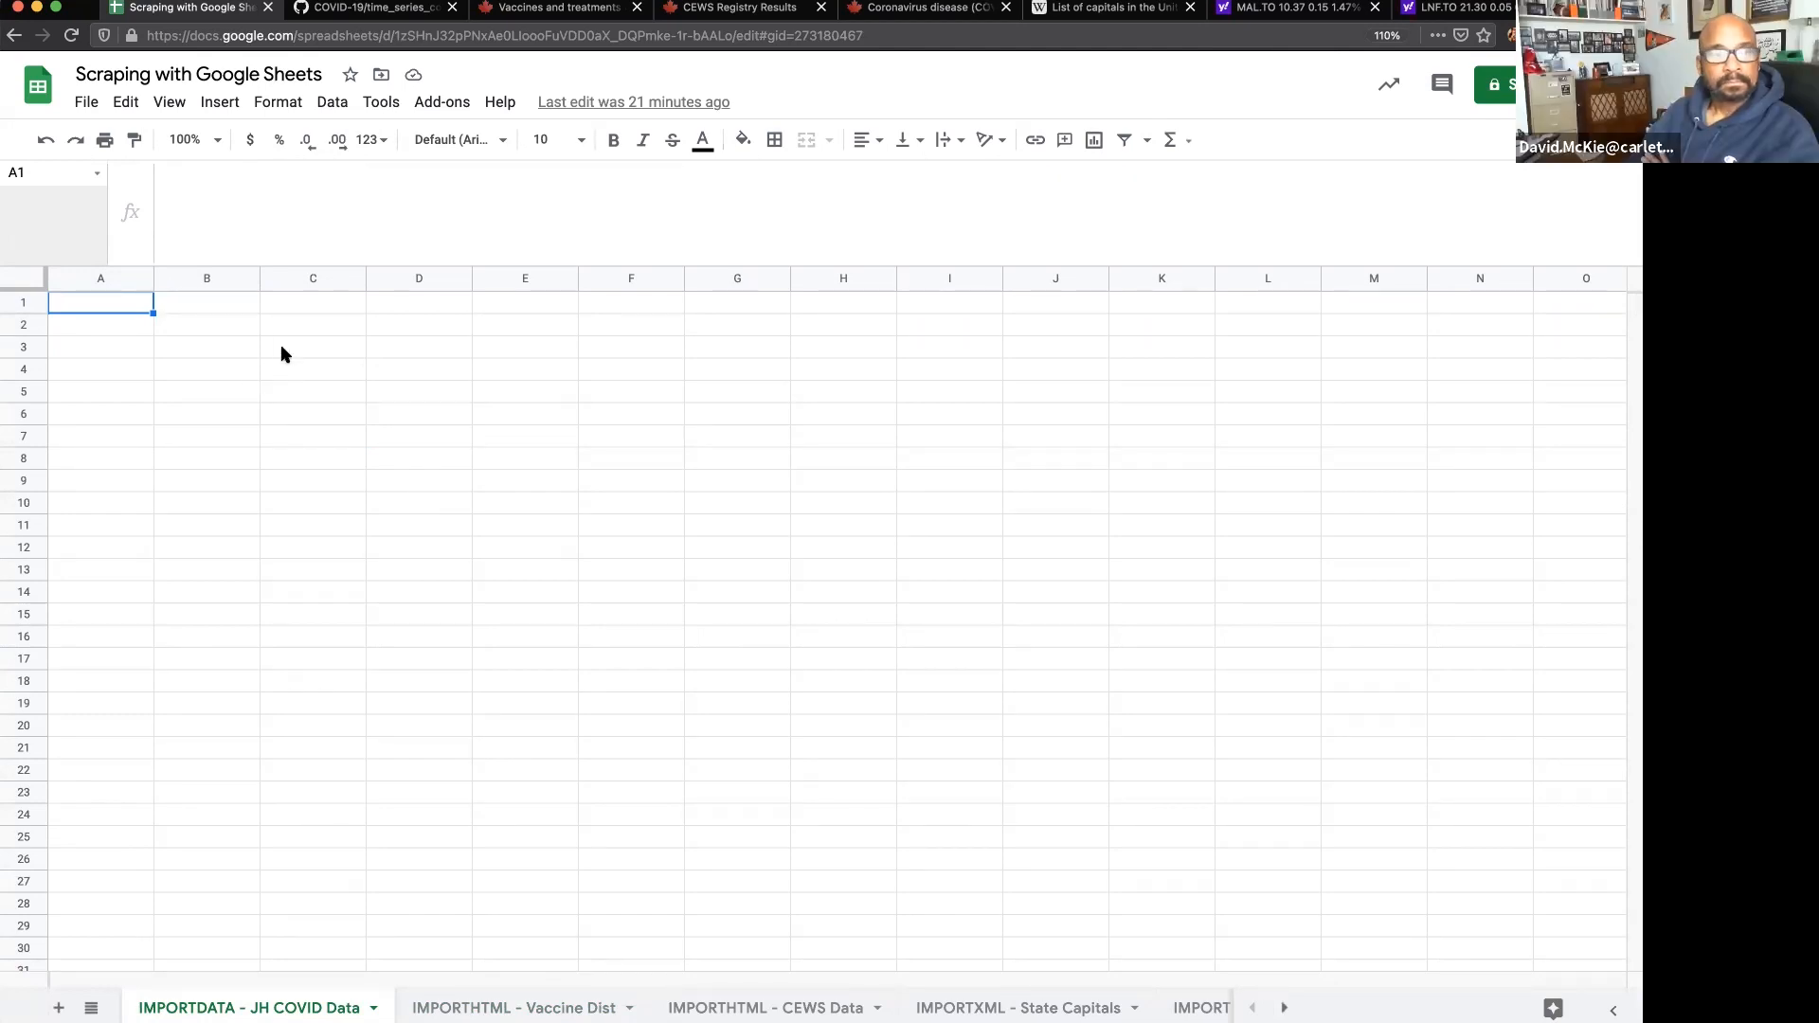
pyautogui.click(315, 16)
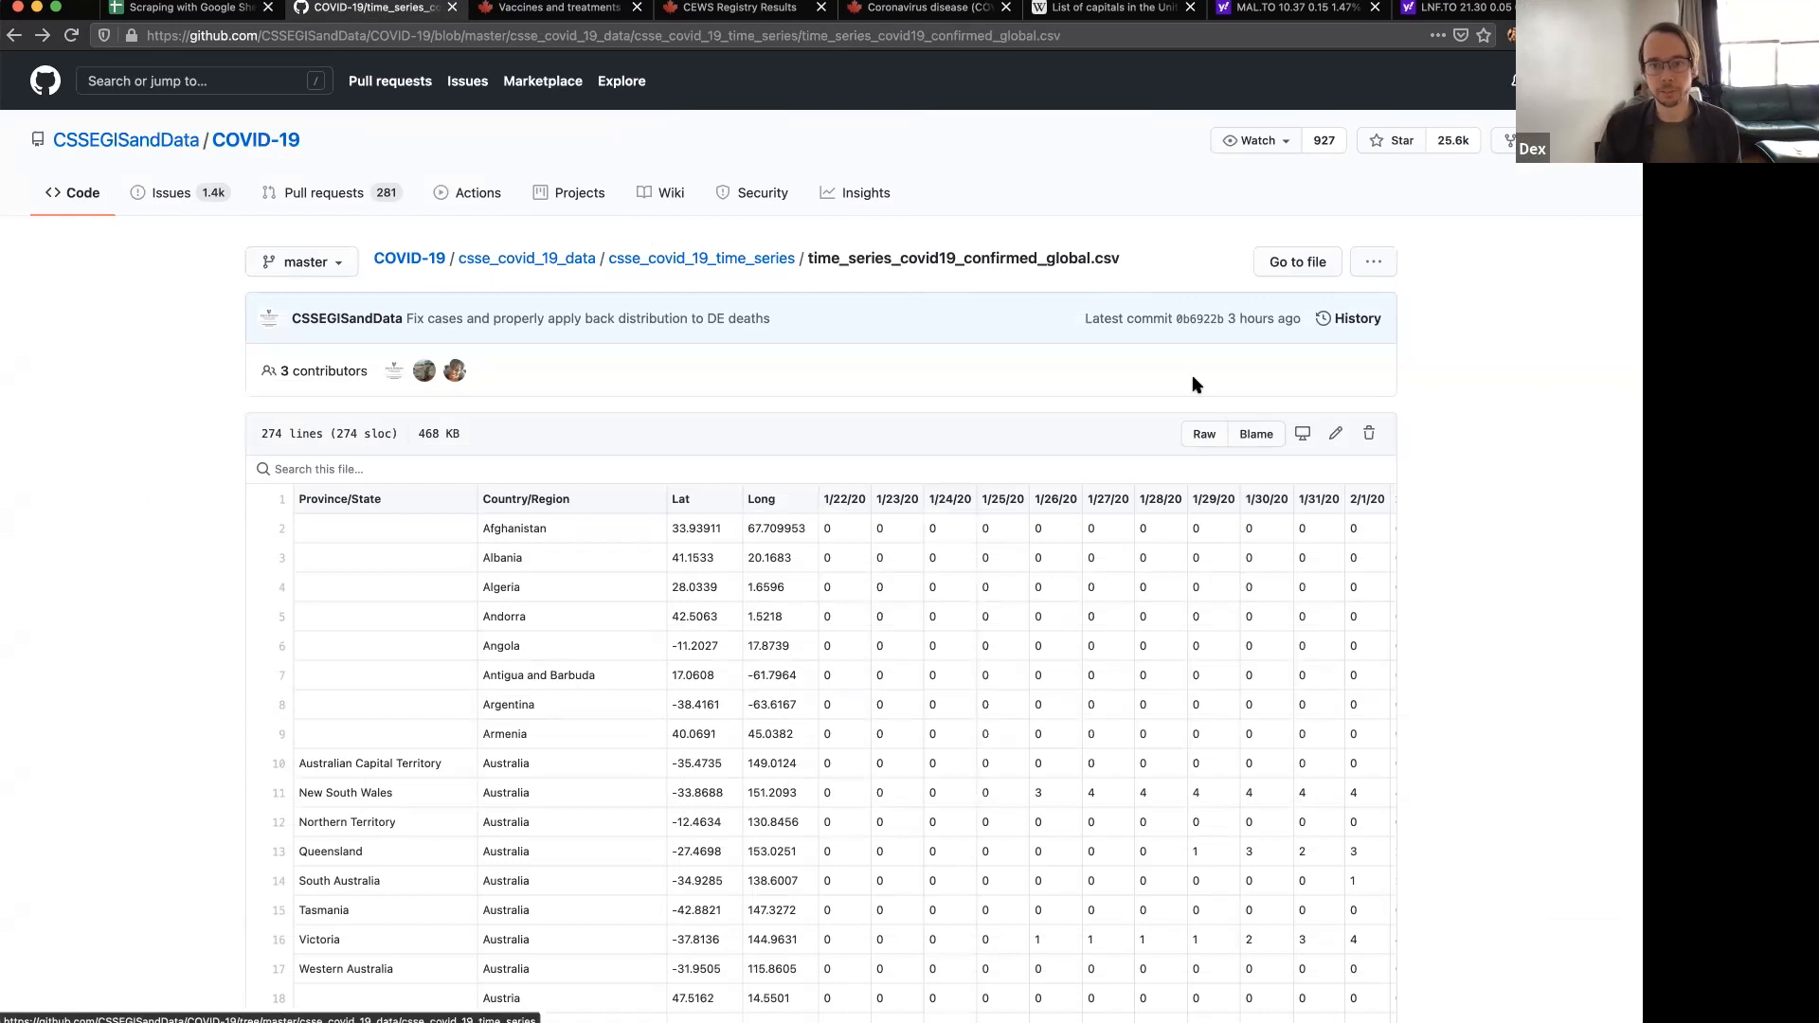
pyautogui.click(194, 8)
pyautogui.click(124, 309)
pyautogui.write('=IMPOR')
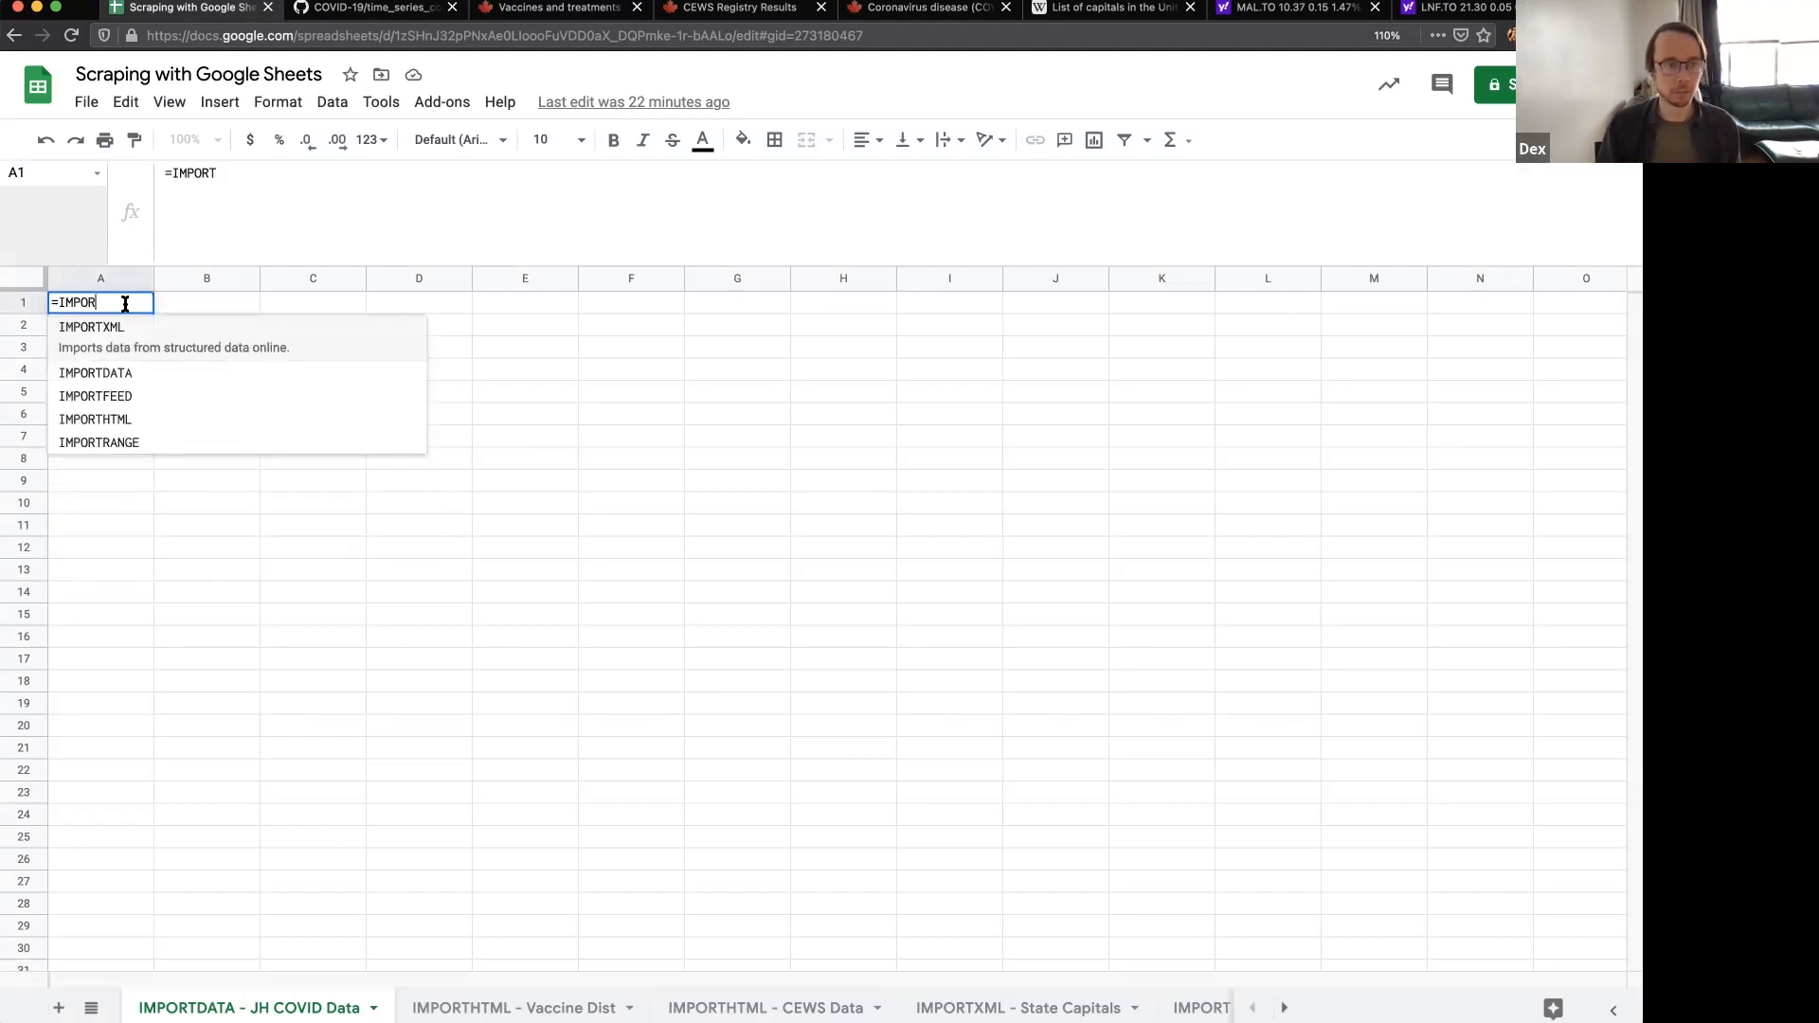
pyautogui.write('DATA("')
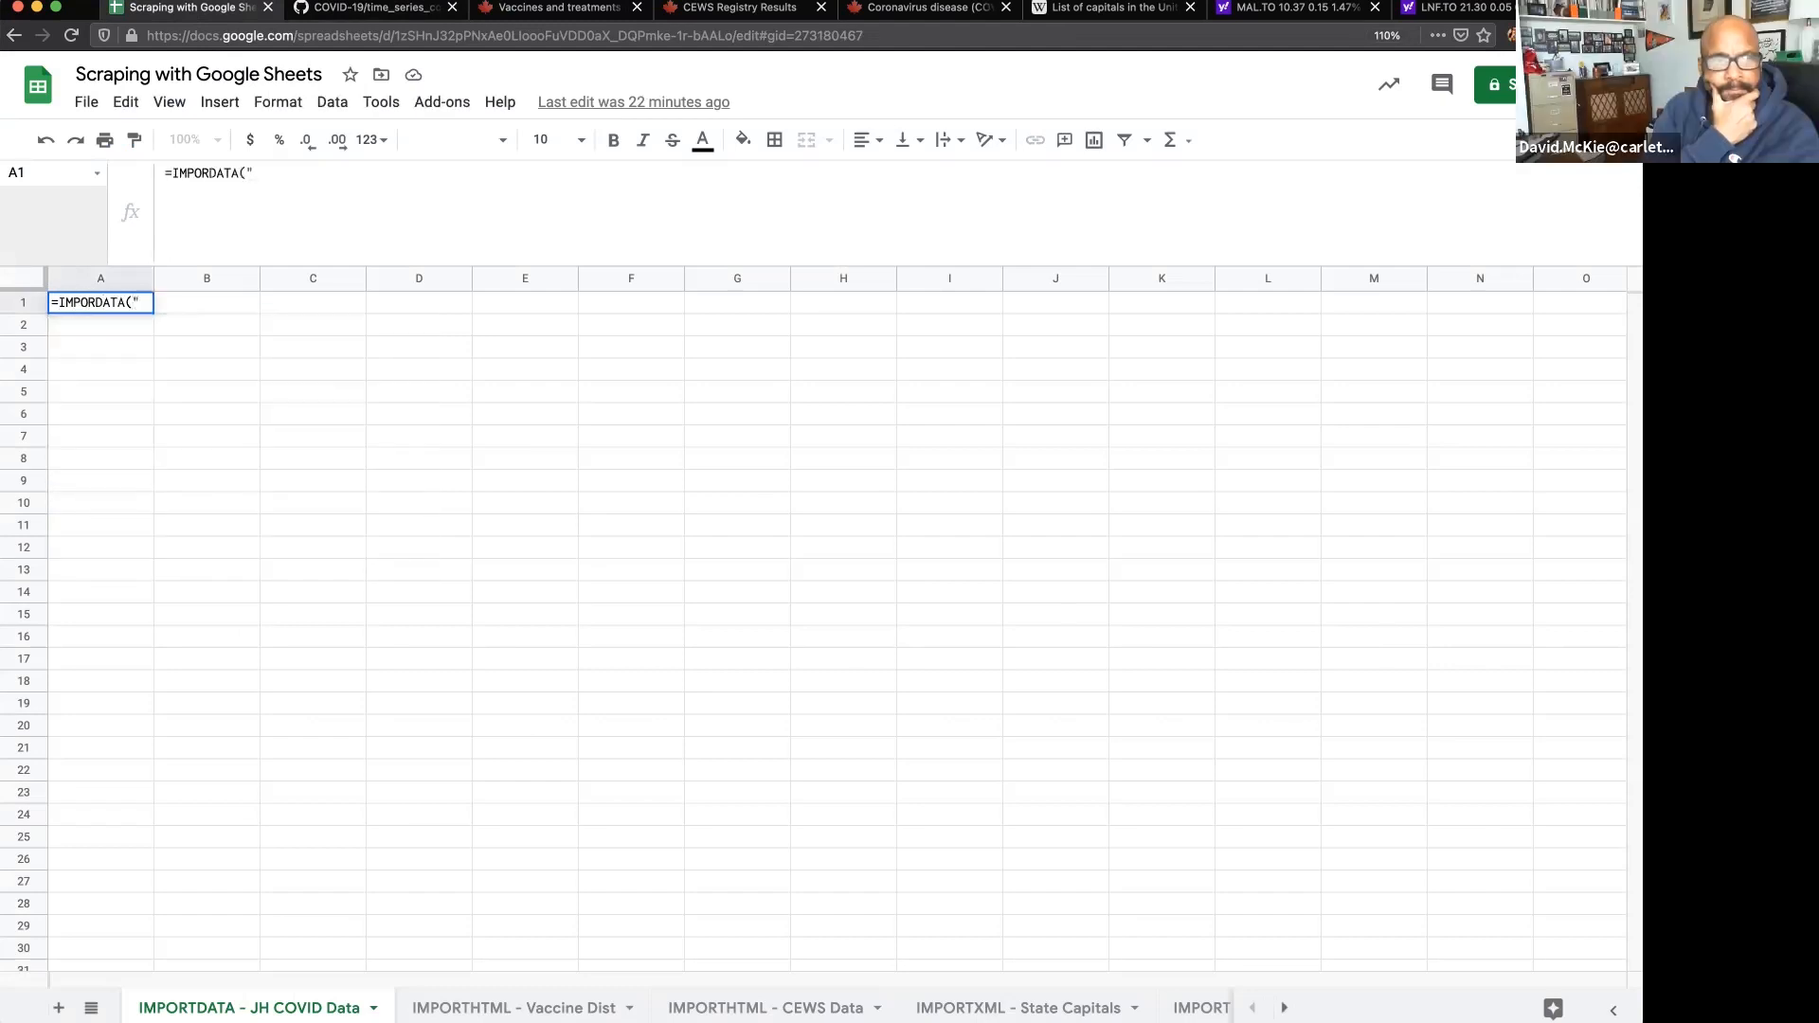
pyautogui.write('")')
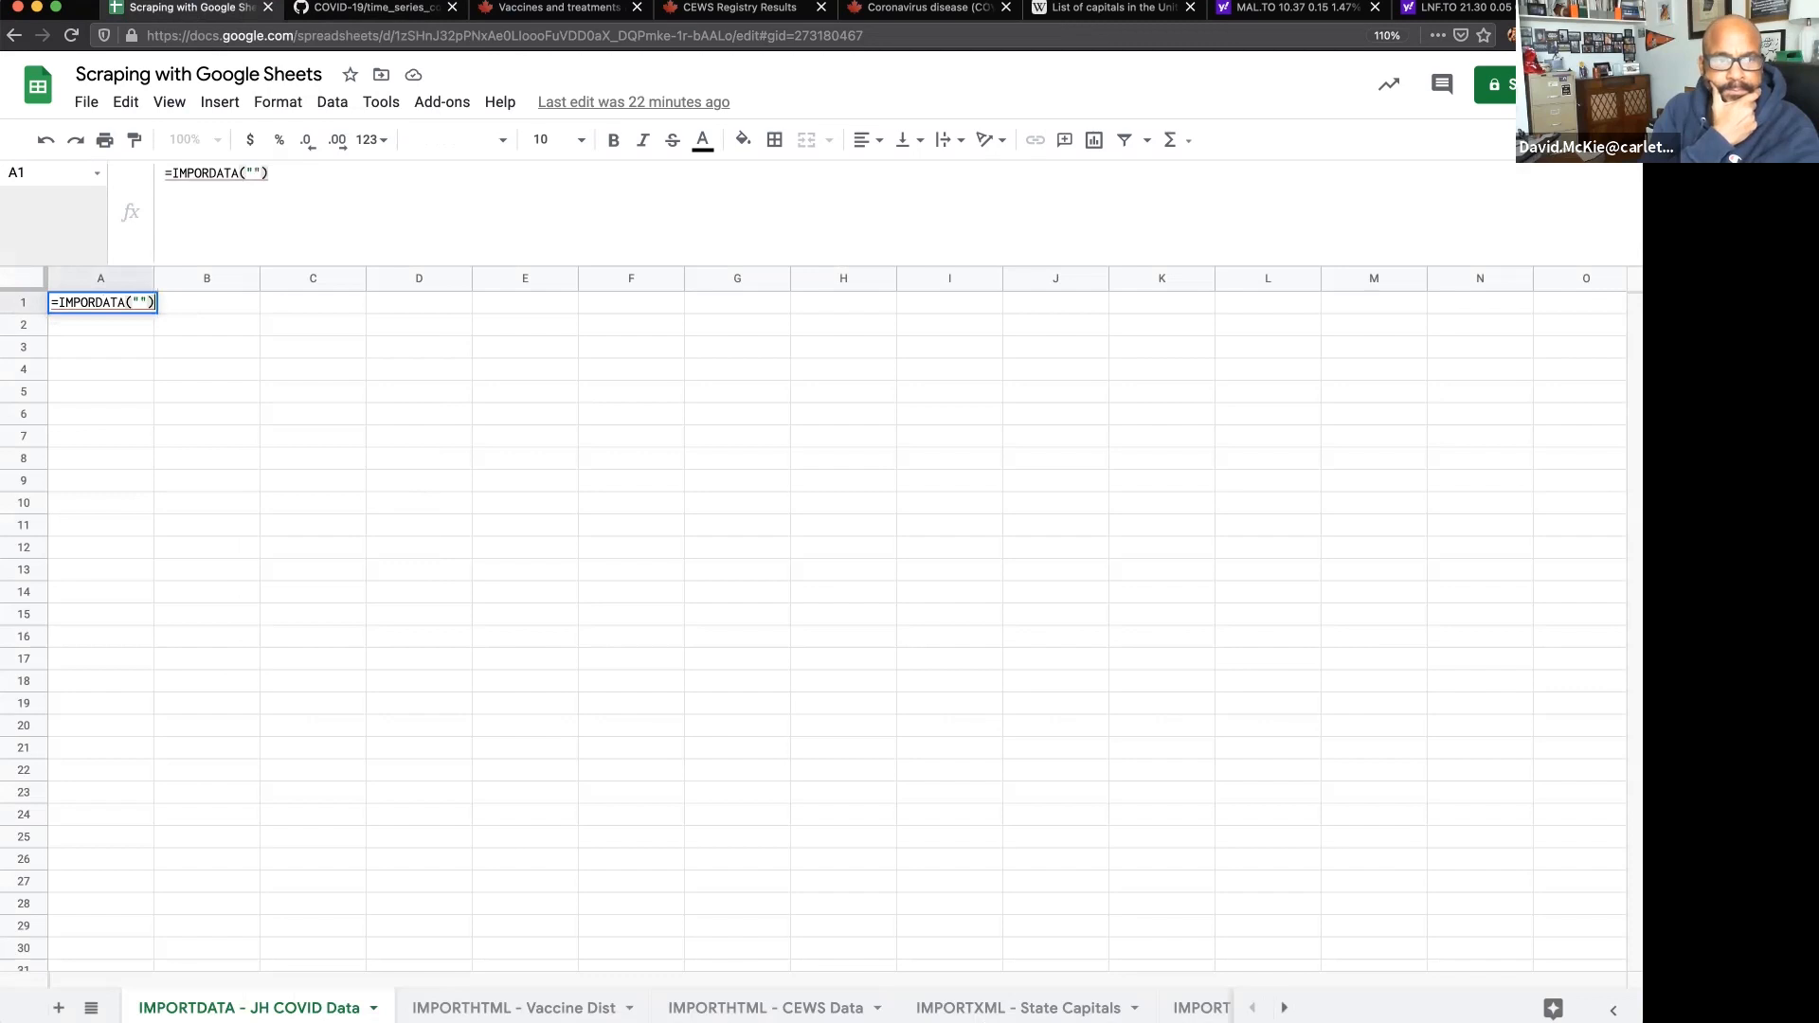
pyautogui.press('Left')
pyautogui.press('Left')
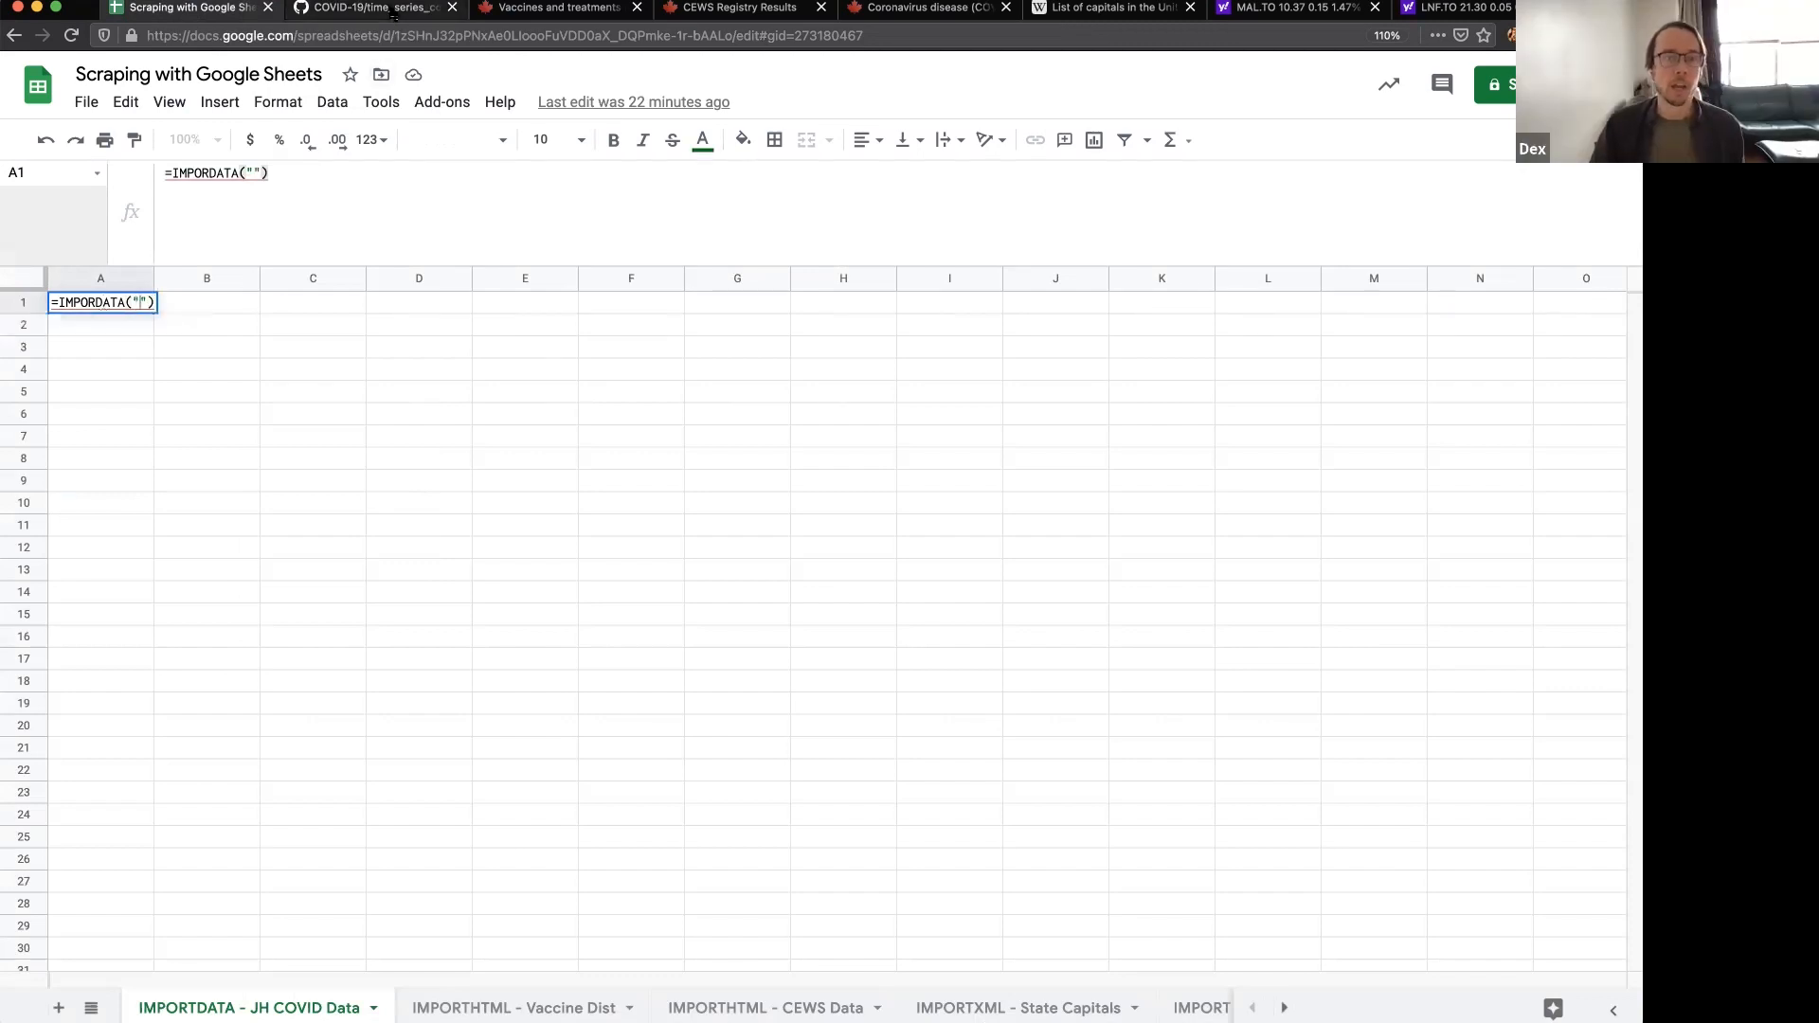
# - Open the raw version of time_series_covid19_confirmed_global.csv on GitHub and copy its URL
pyautogui.click(393, 14)
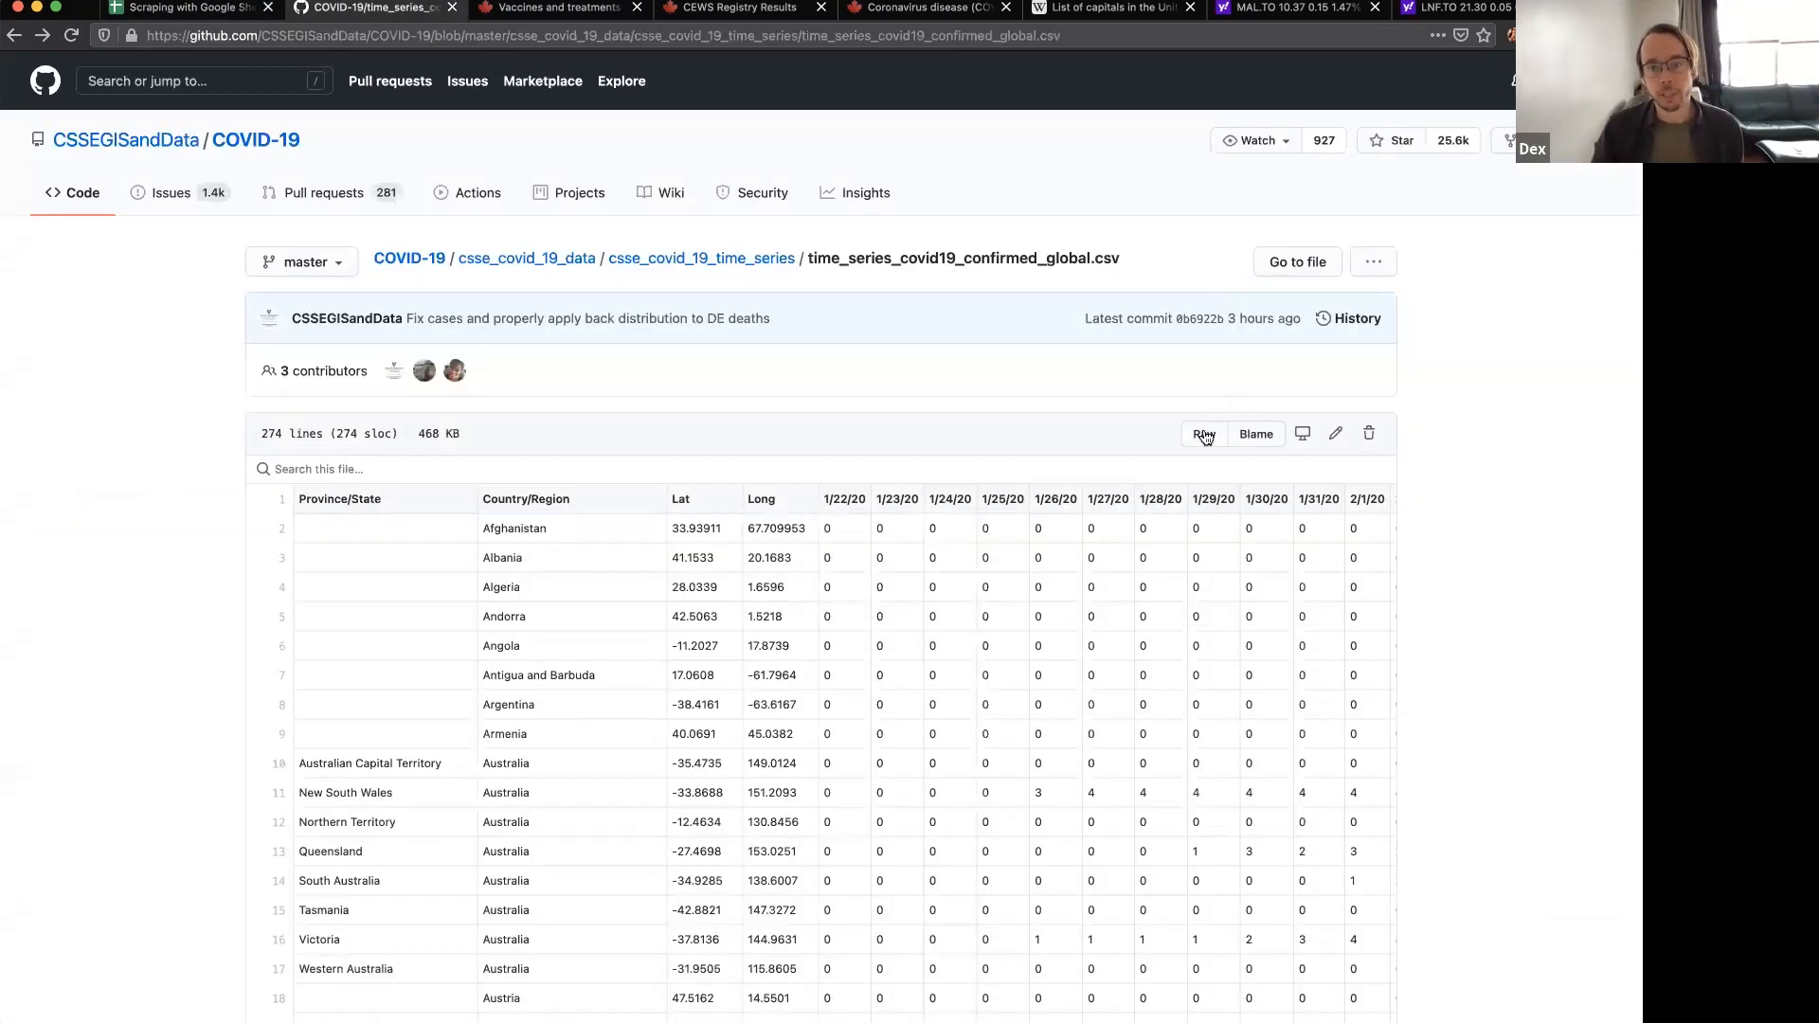
pyautogui.click(1204, 434)
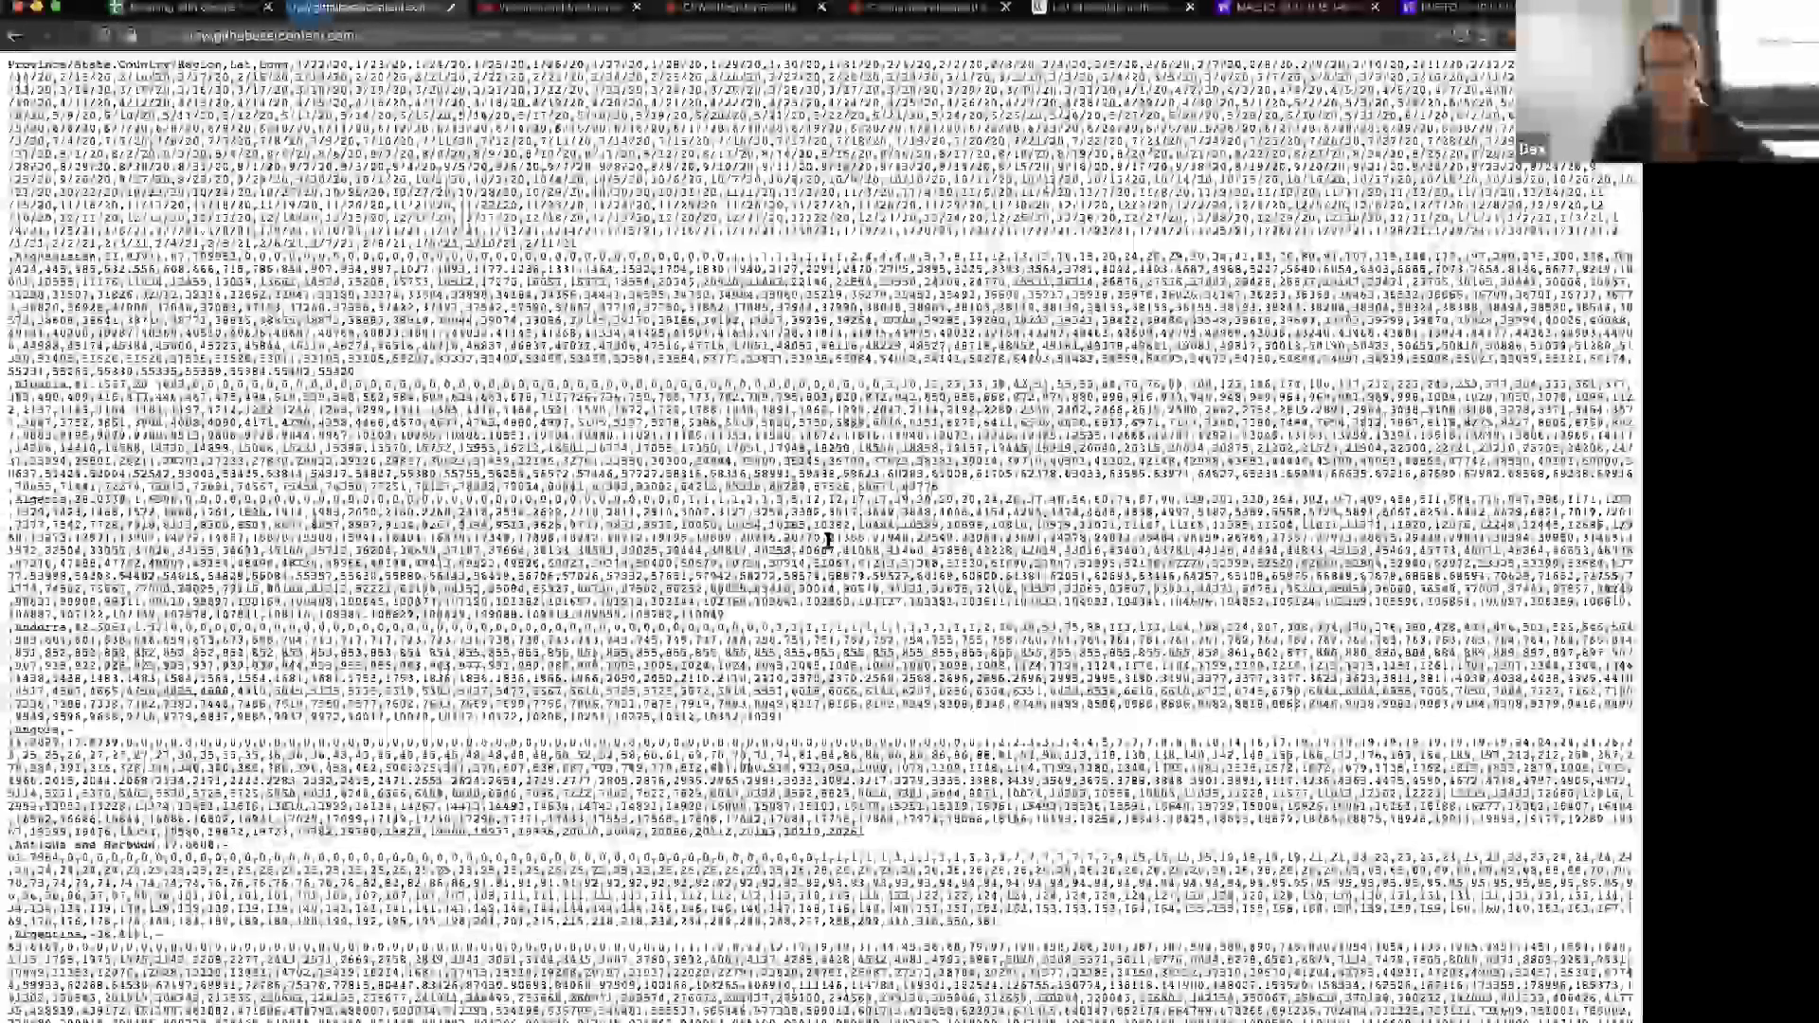
pyautogui.moveTo(985, 601); pyautogui.dragTo(656, 461)
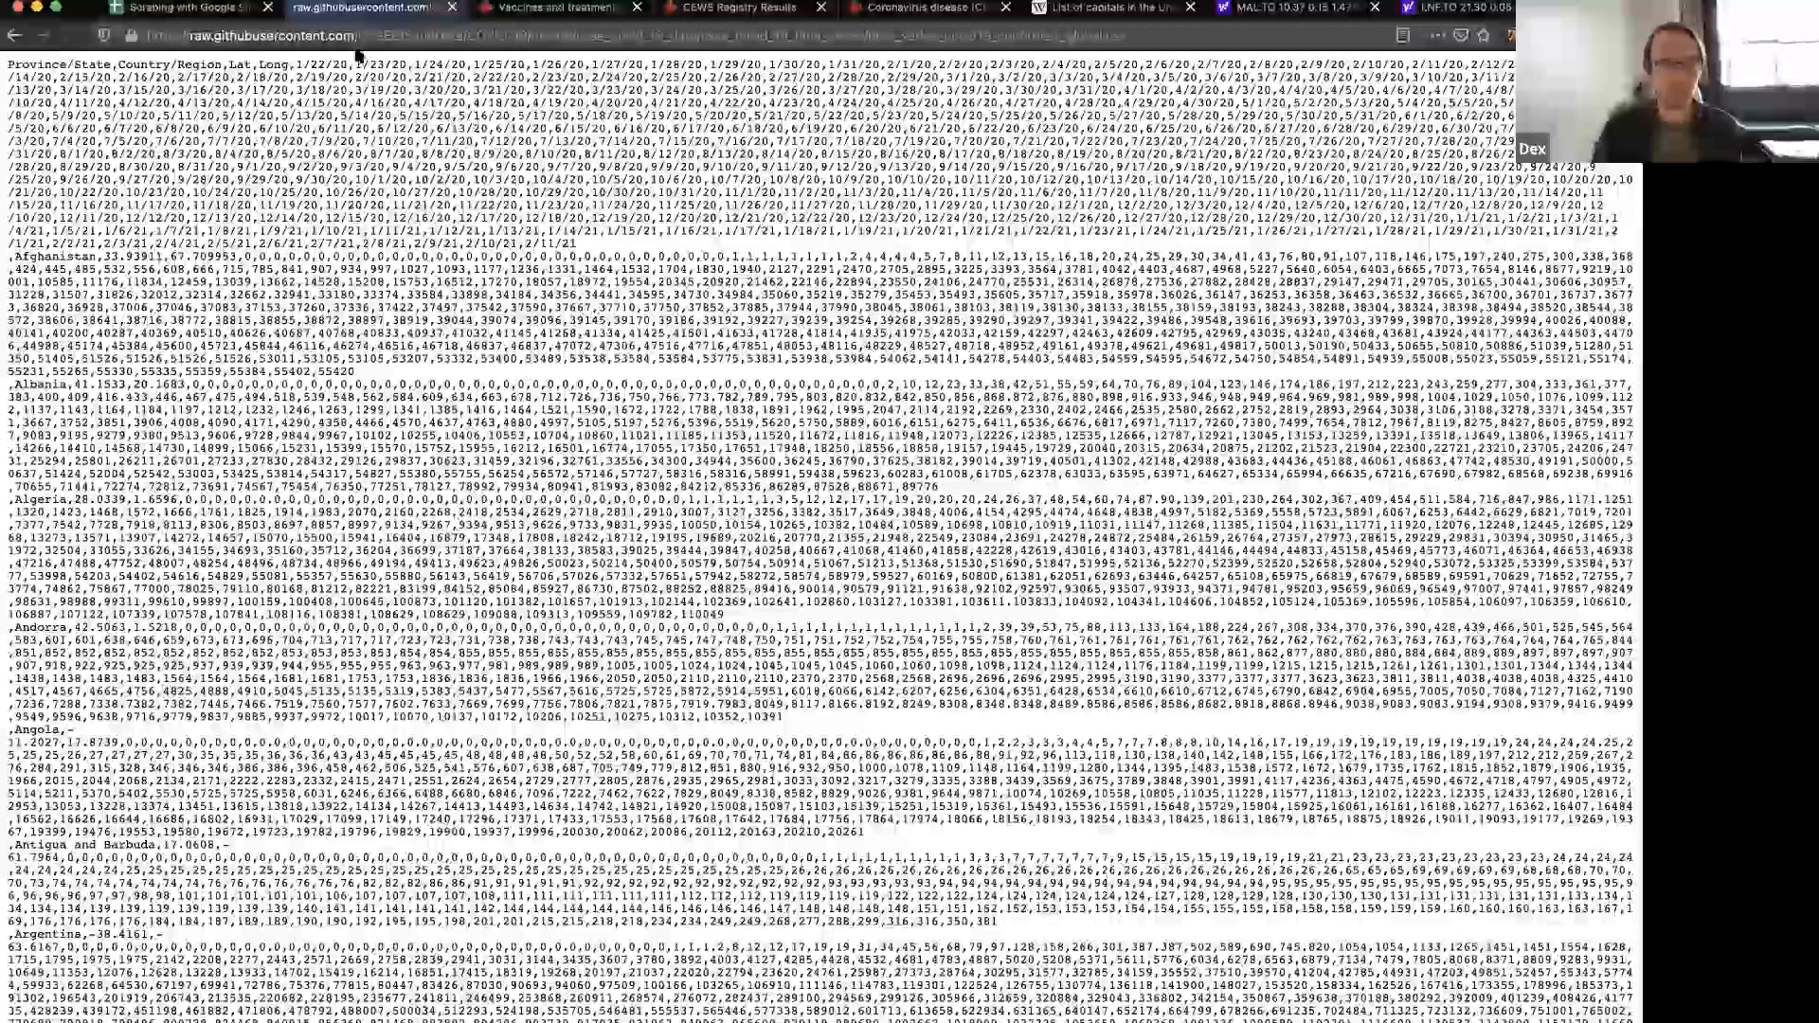
pyautogui.click(355, 35)
pyautogui.hotkey('ctrl', 'c')
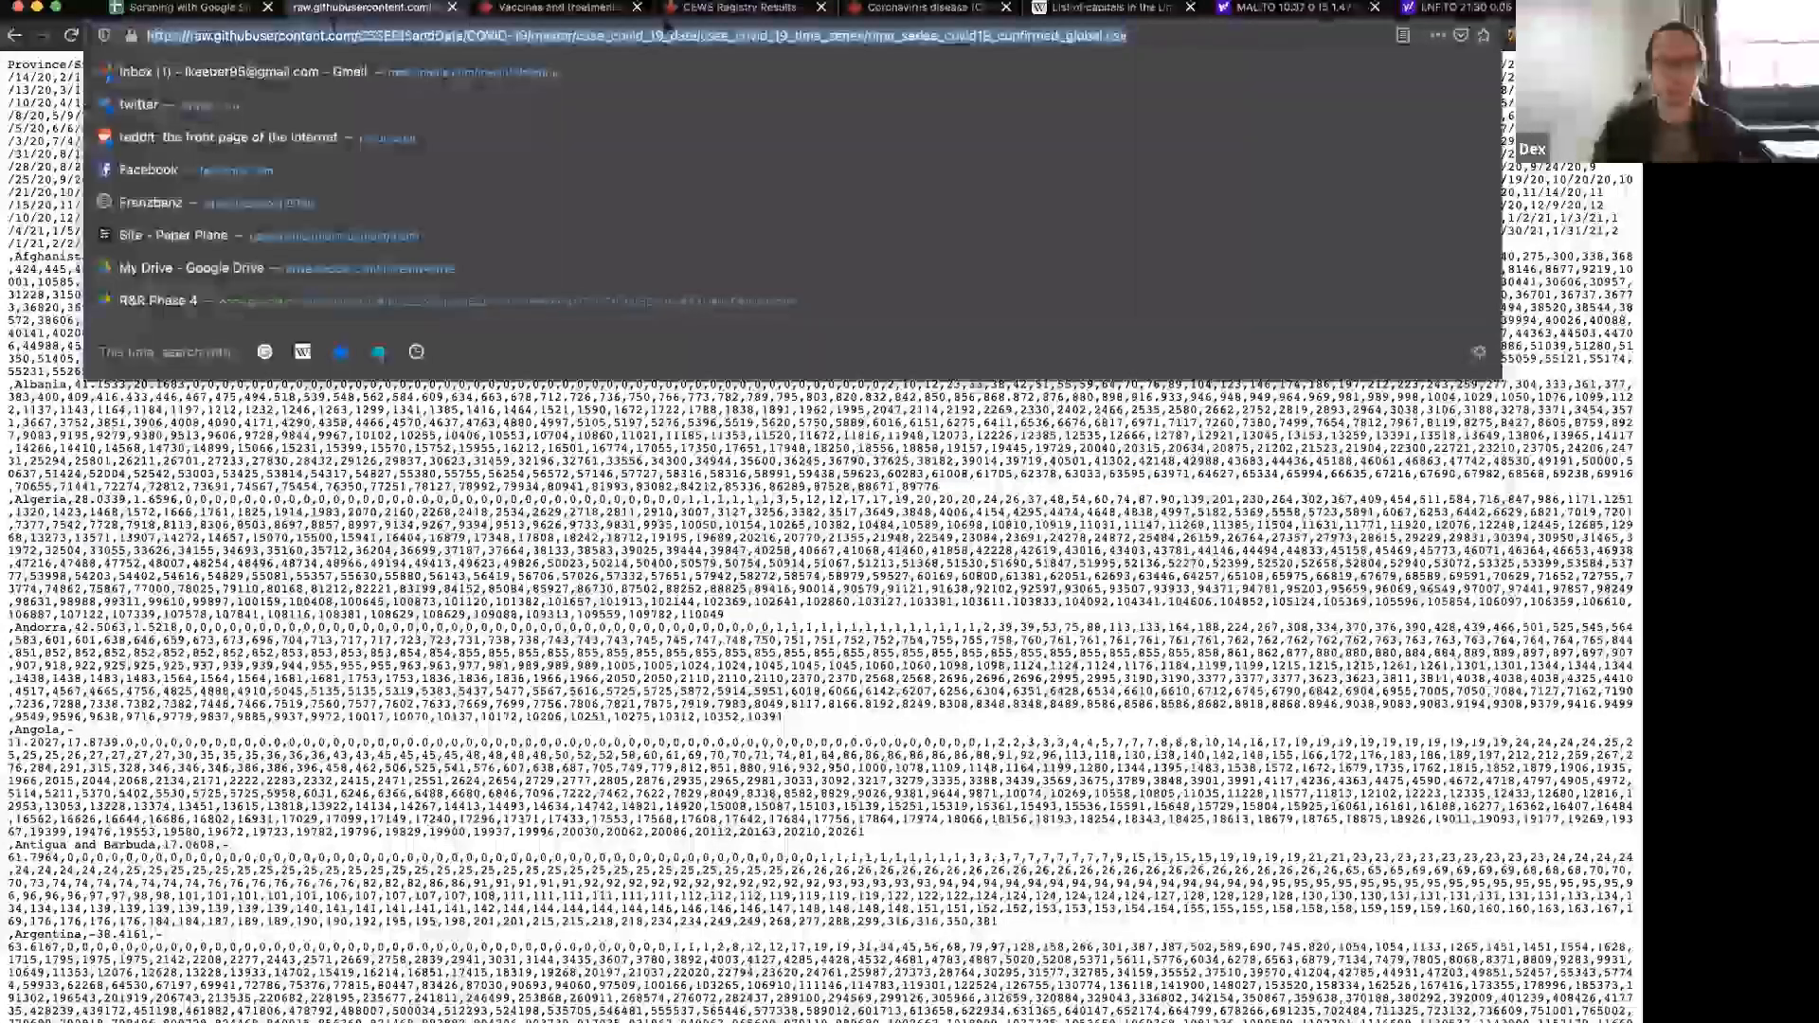
# - Paste the raw CSV URL between the quotes of the formula in cell A1 of the spreadsheet and enter it
pyautogui.click(211, 14)
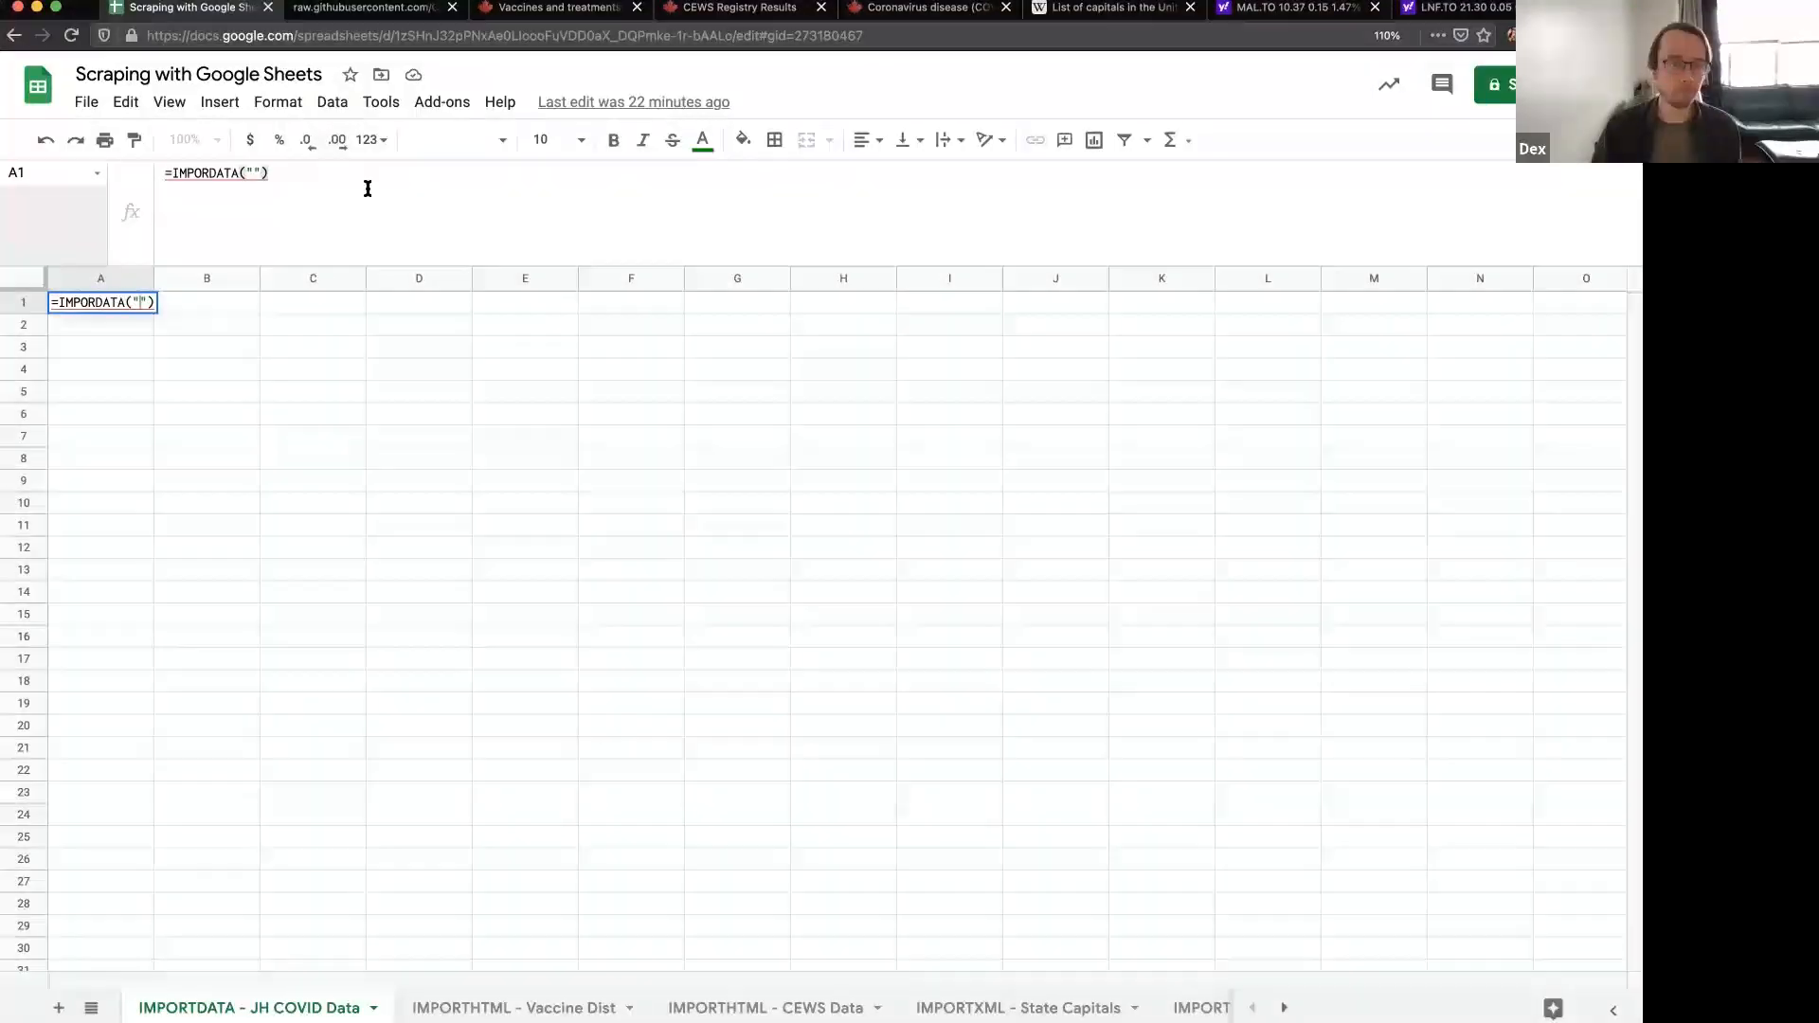
pyautogui.click(254, 180)
pyautogui.hotkey('ctrl', 'v')
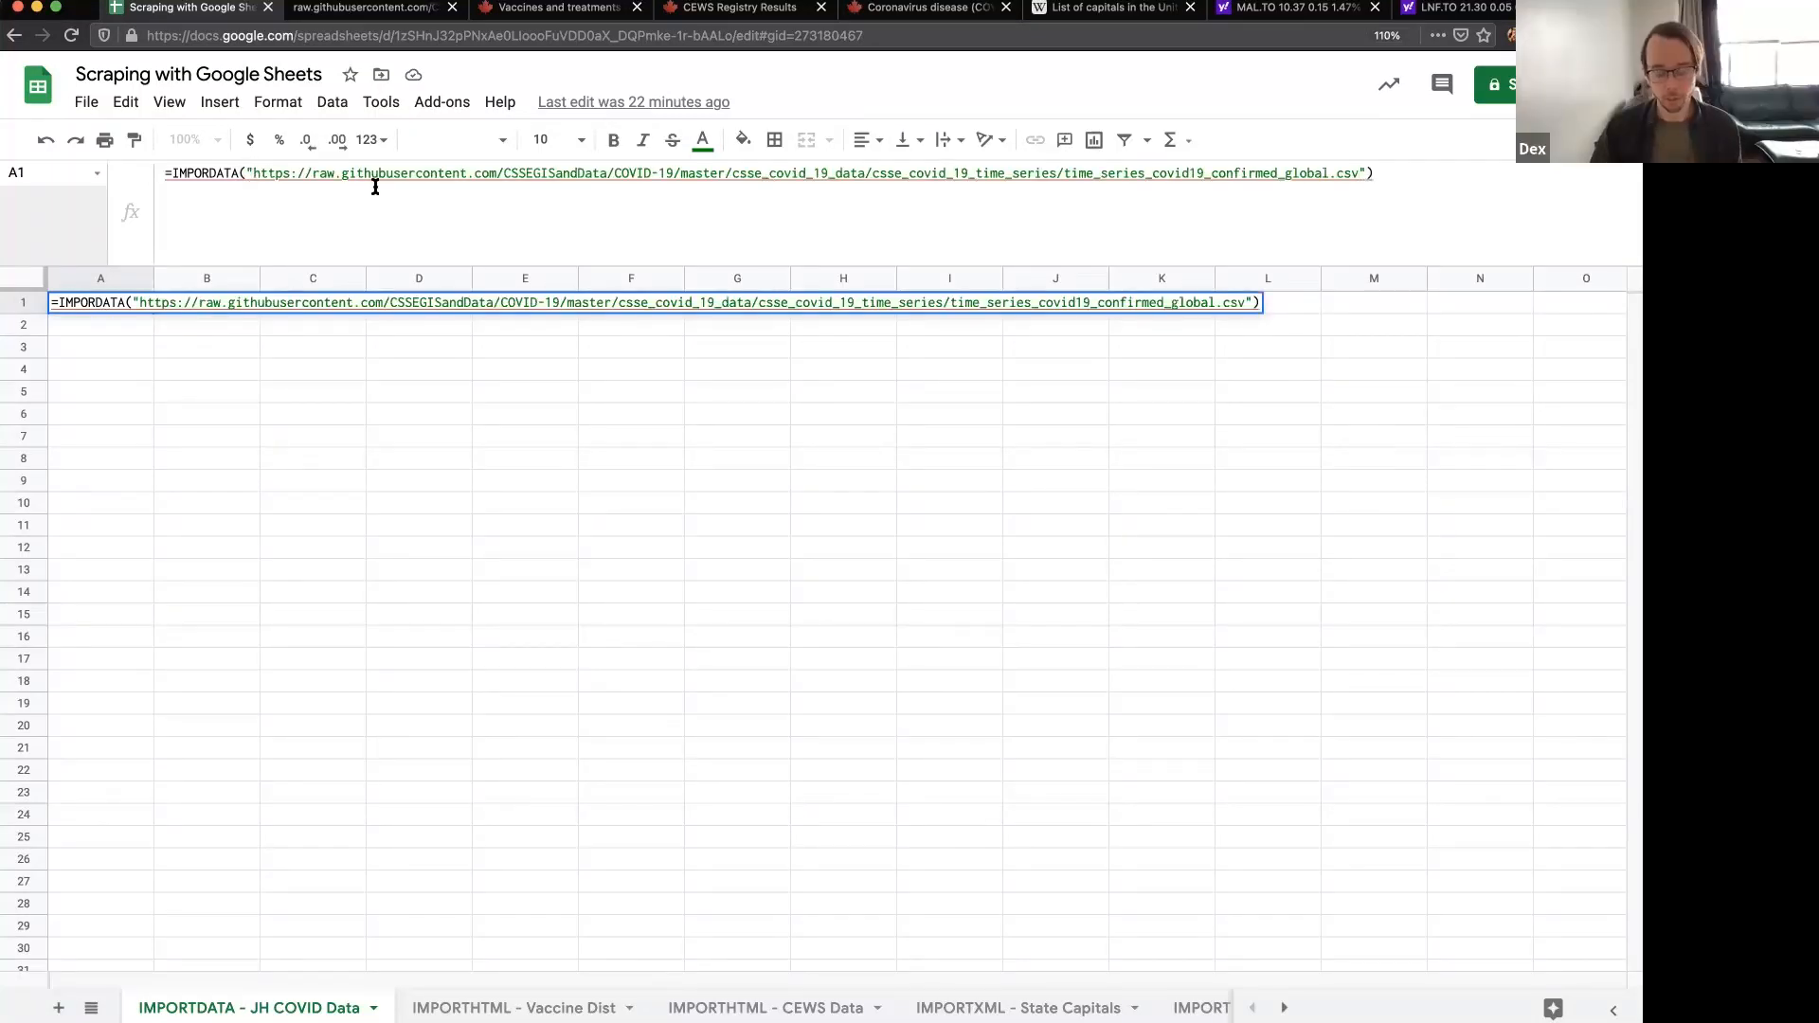
pyautogui.press('Return')
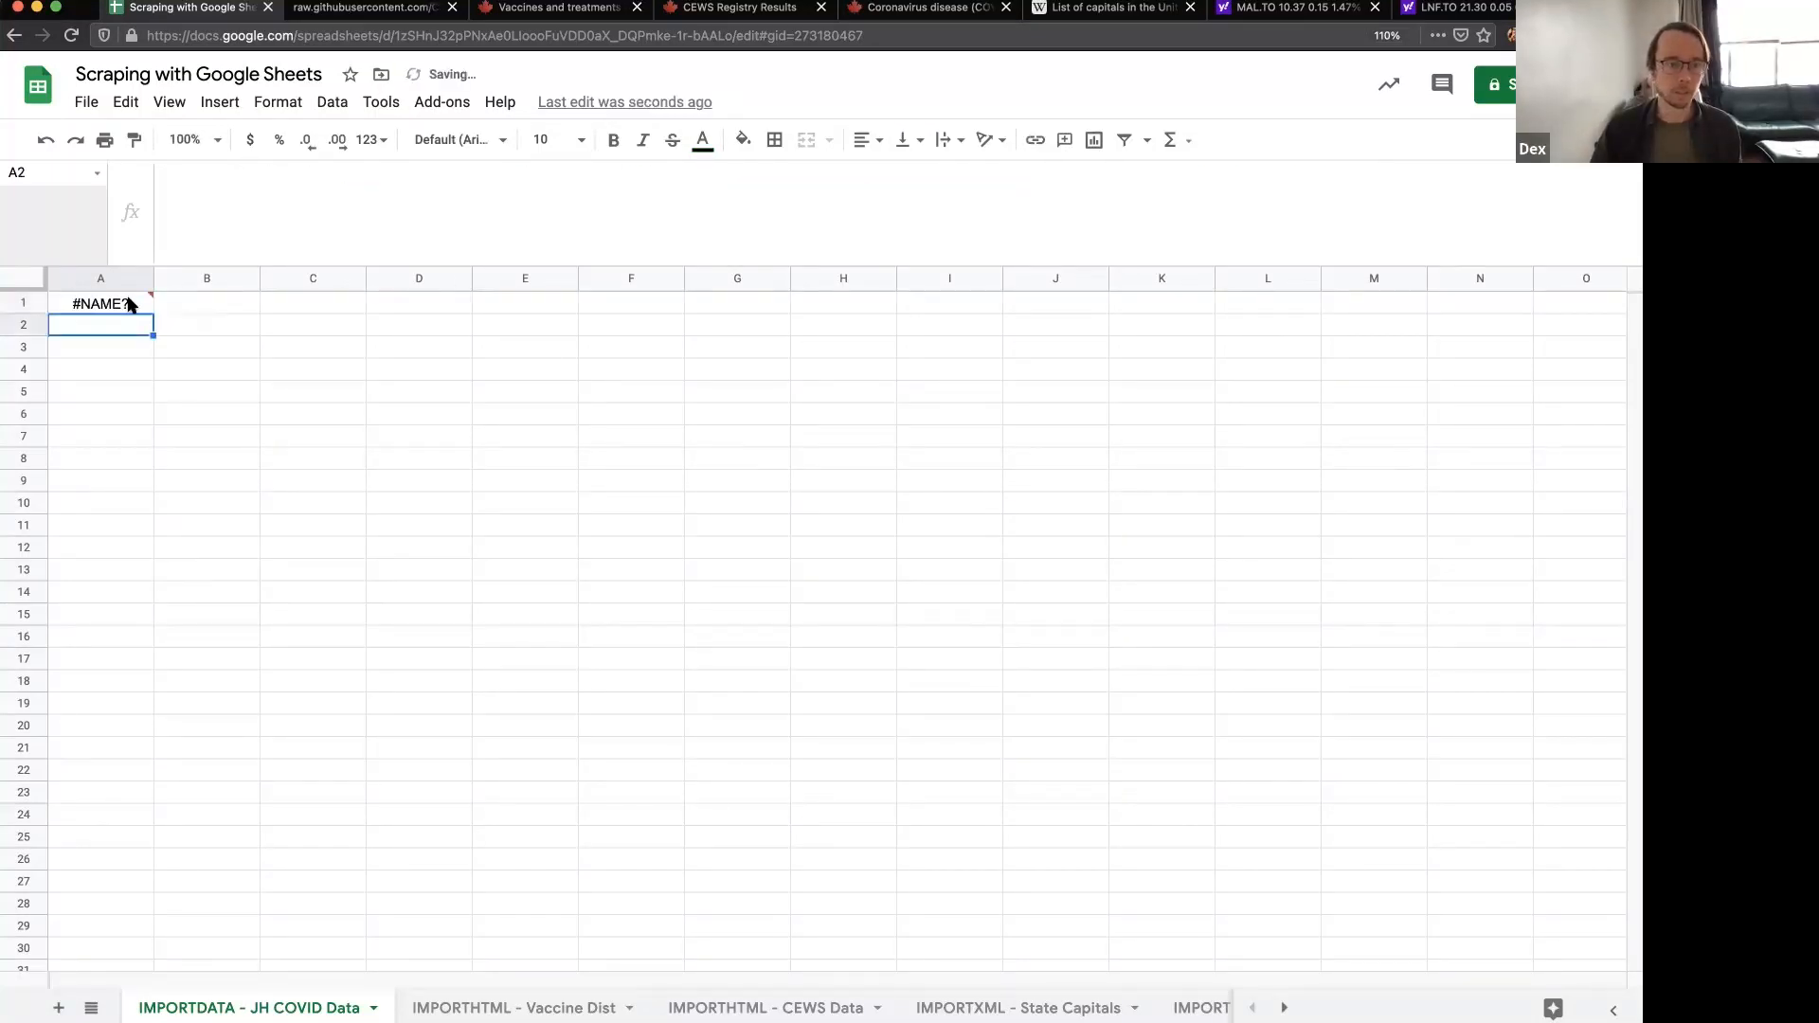
# - Correct the function name in cell A1's formula to IMPORTDATA so it imports the confirmed global cases CSV
pyautogui.click(131, 303)
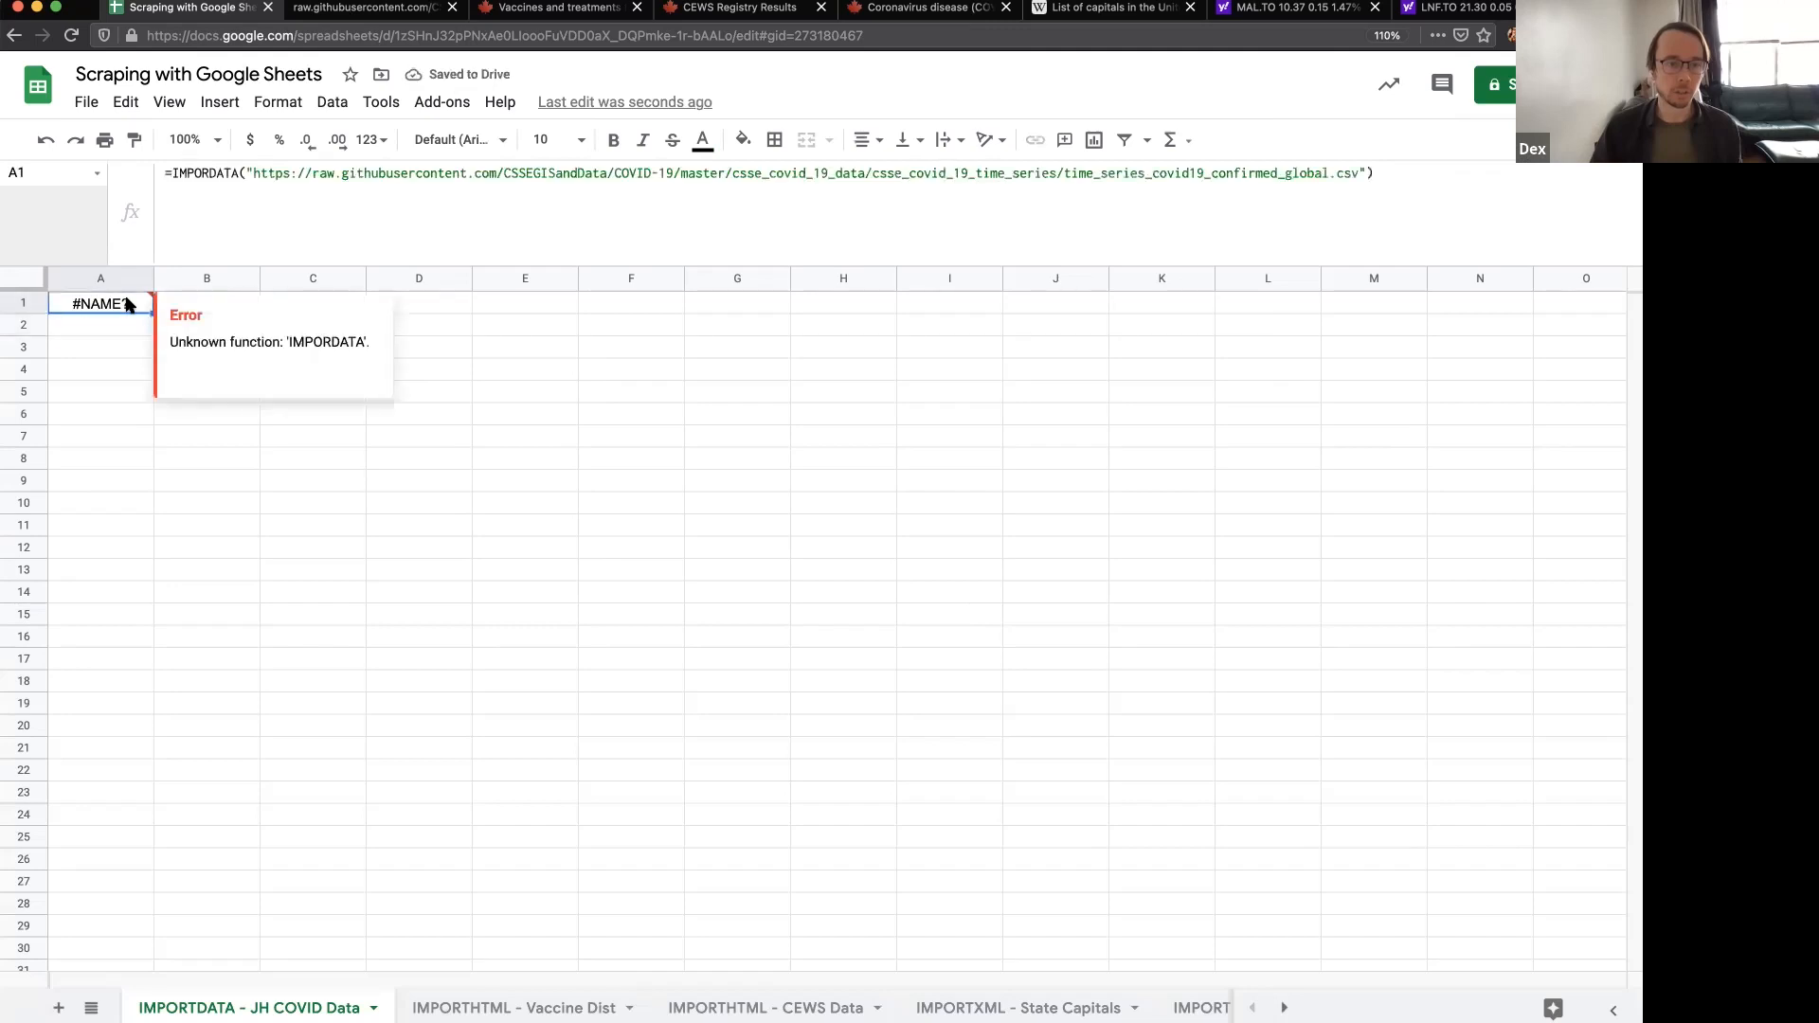
pyautogui.click(209, 178)
pyautogui.write('T')
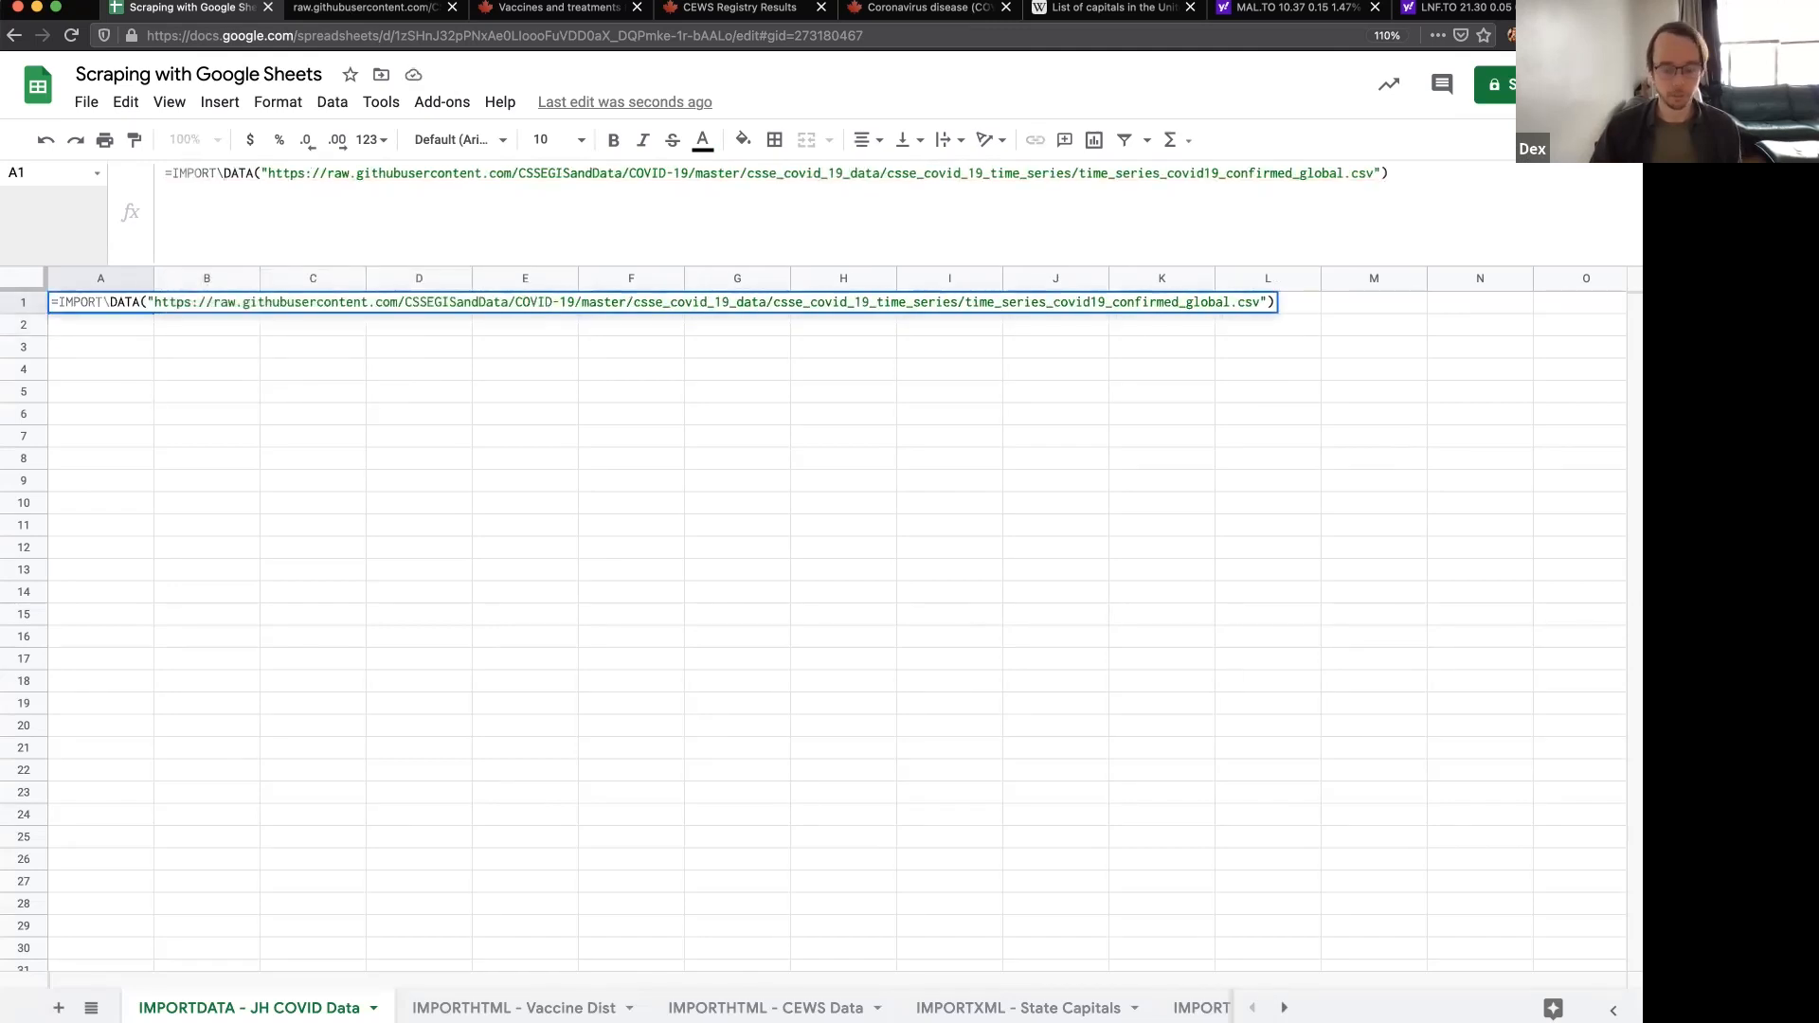
pyautogui.write('\\')
pyautogui.press('BackSpace')
pyautogui.press('Return')
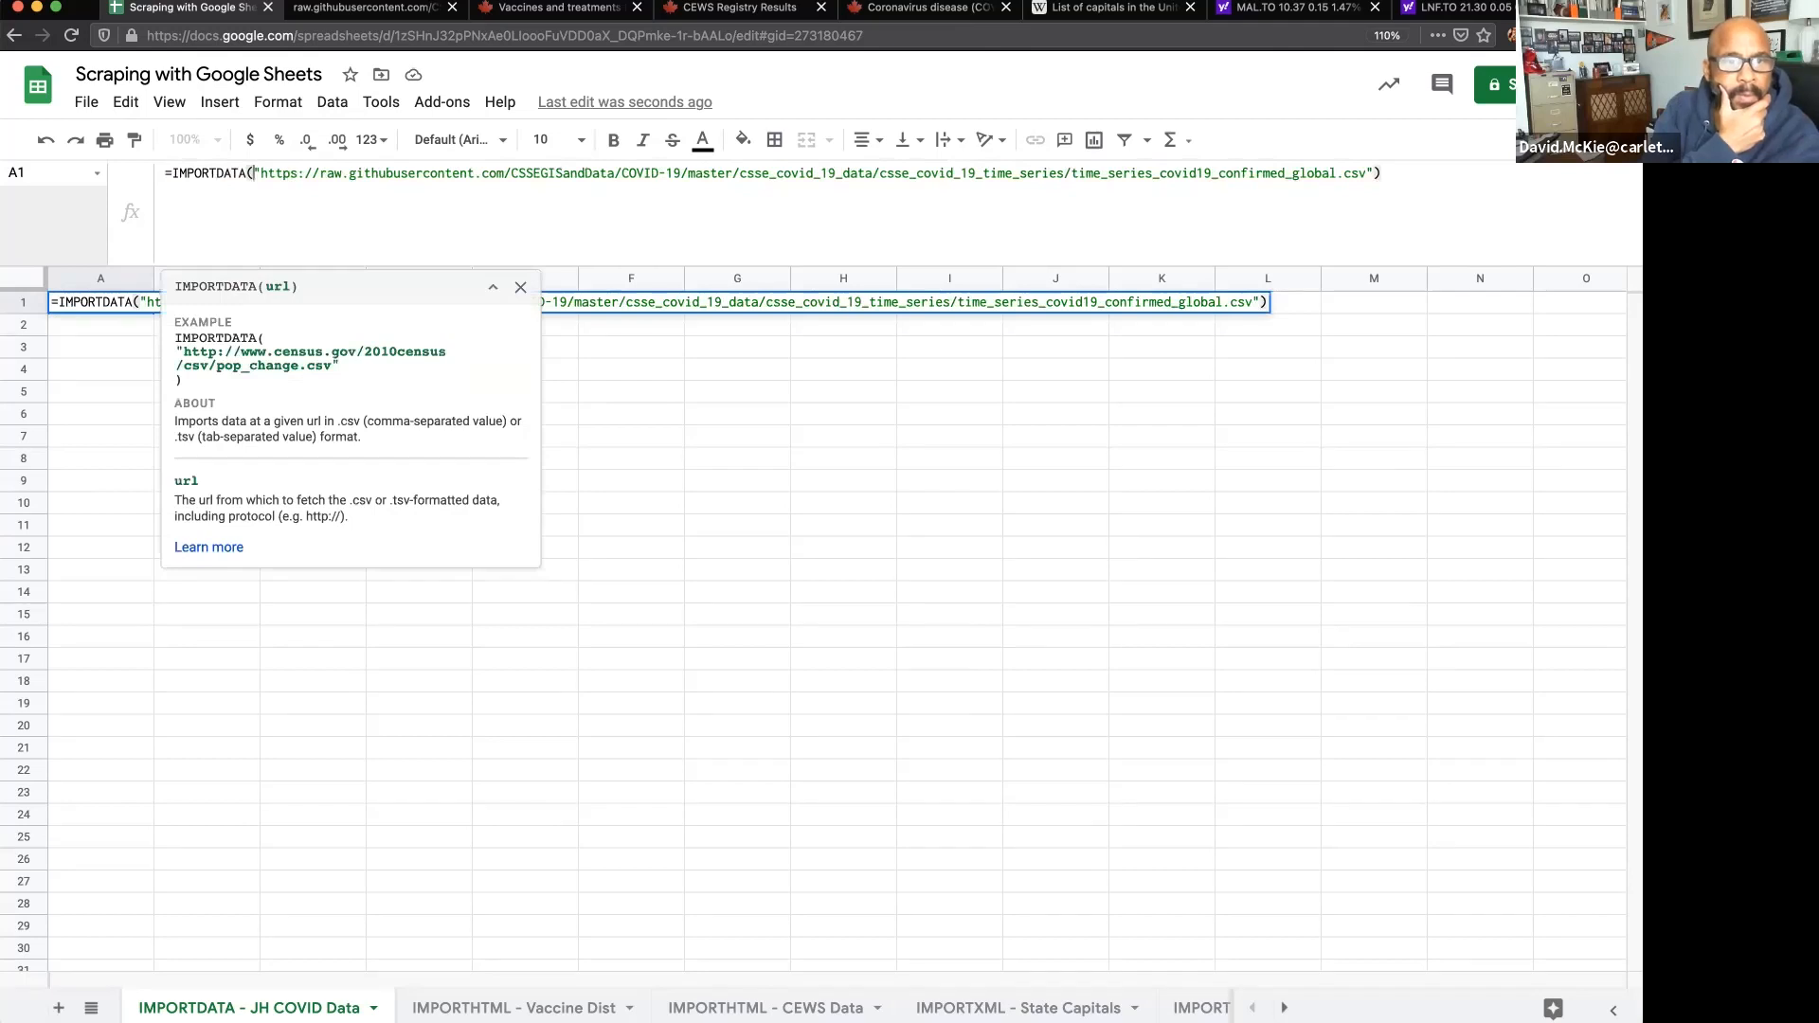
pyautogui.press('Return')
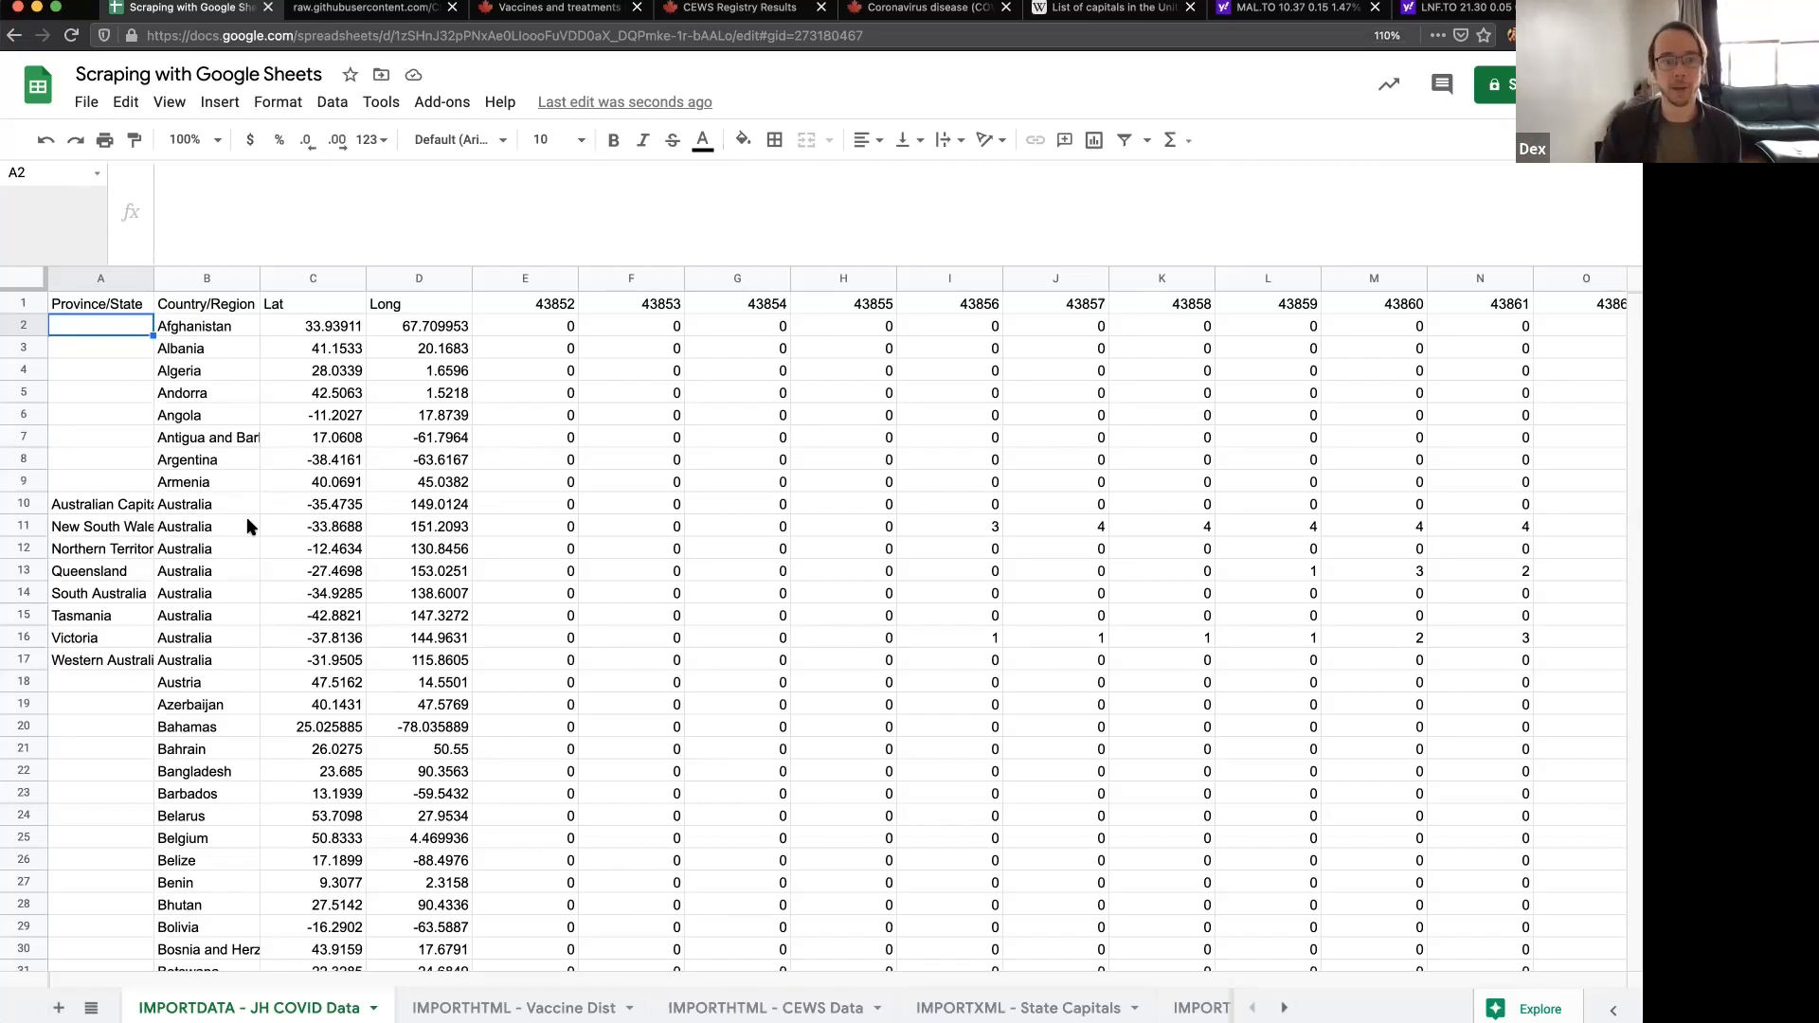
# - Inspect the IMPORTDATA formula and its source URL in cell A1 and compare it with an imported data cell
pyautogui.click(132, 305)
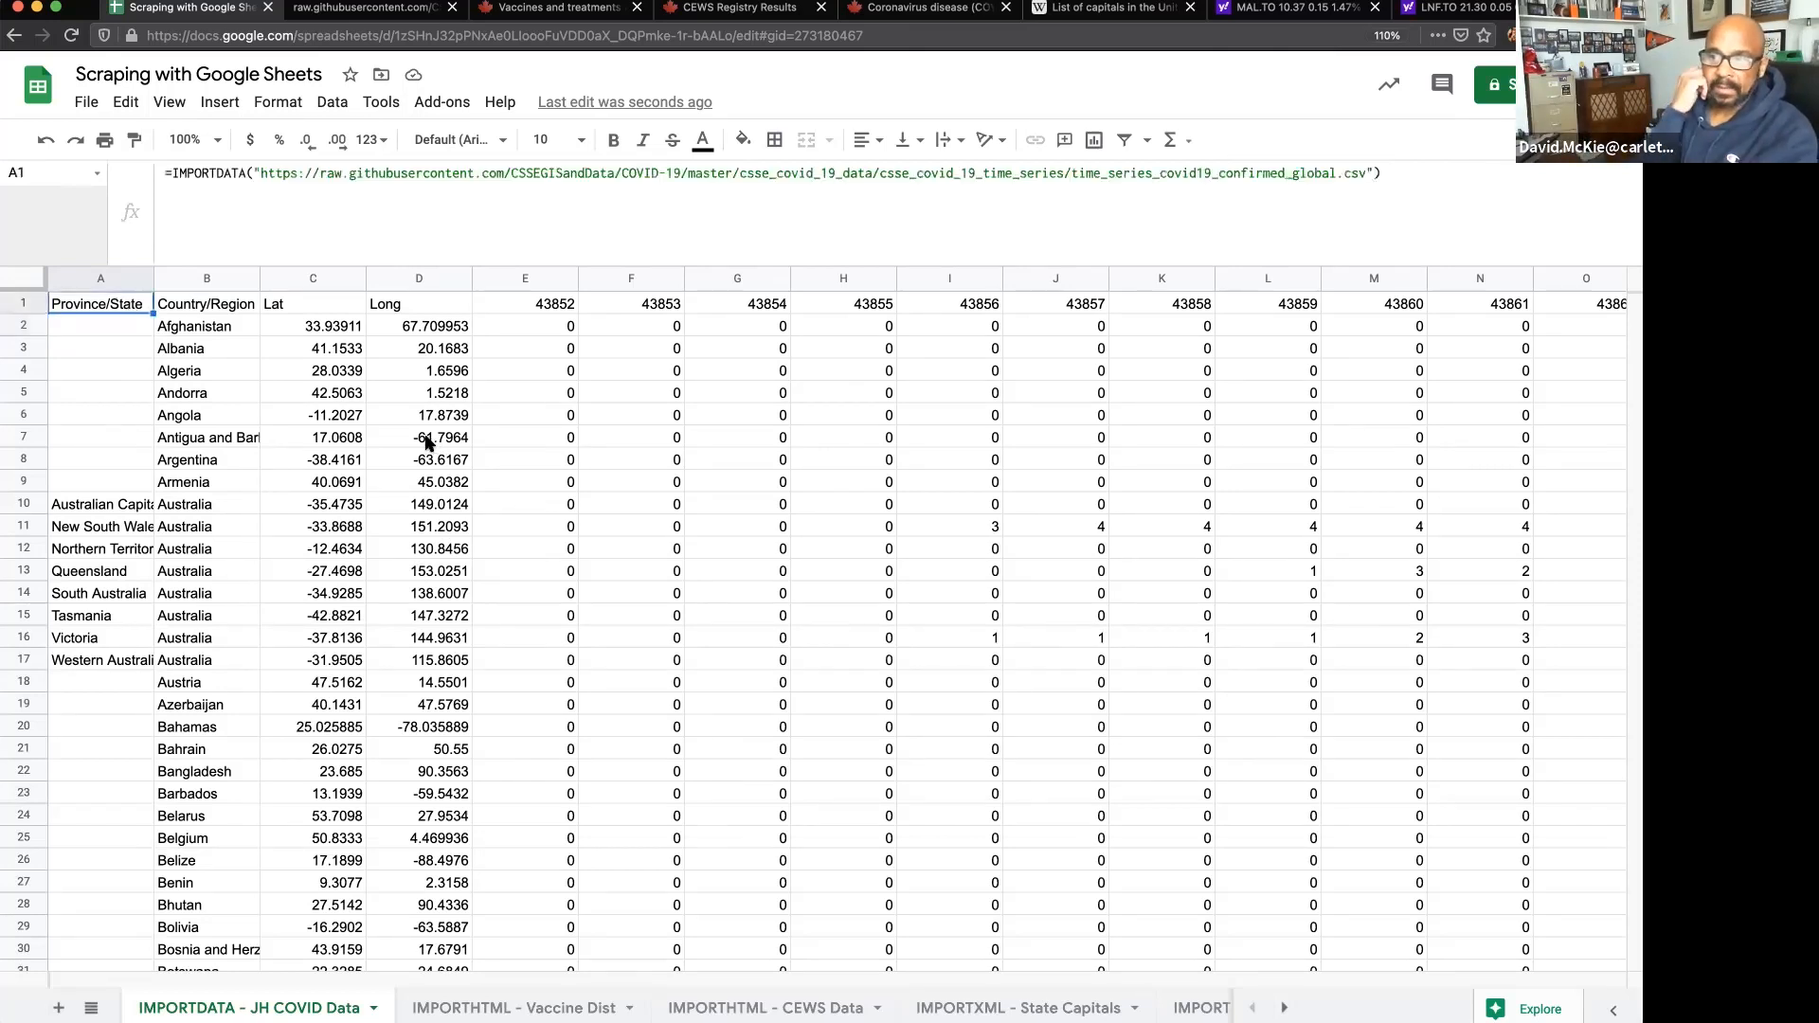
pyautogui.click(391, 444)
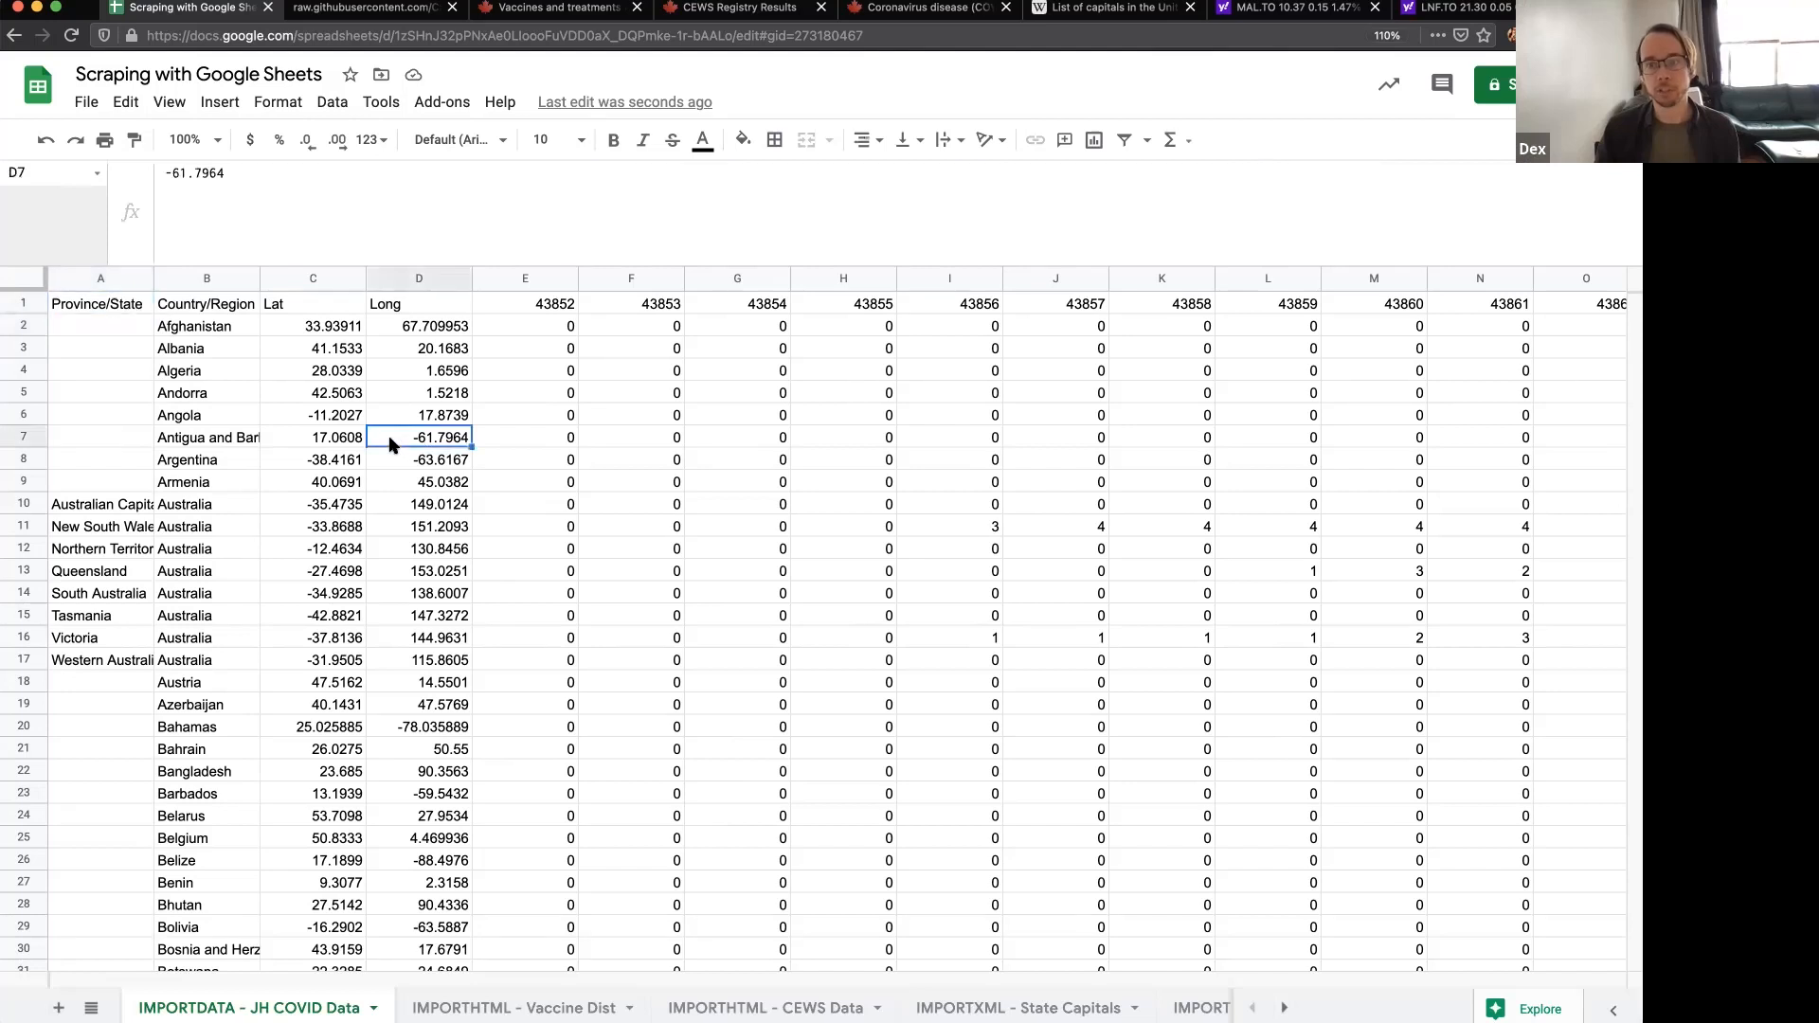
pyautogui.click(115, 303)
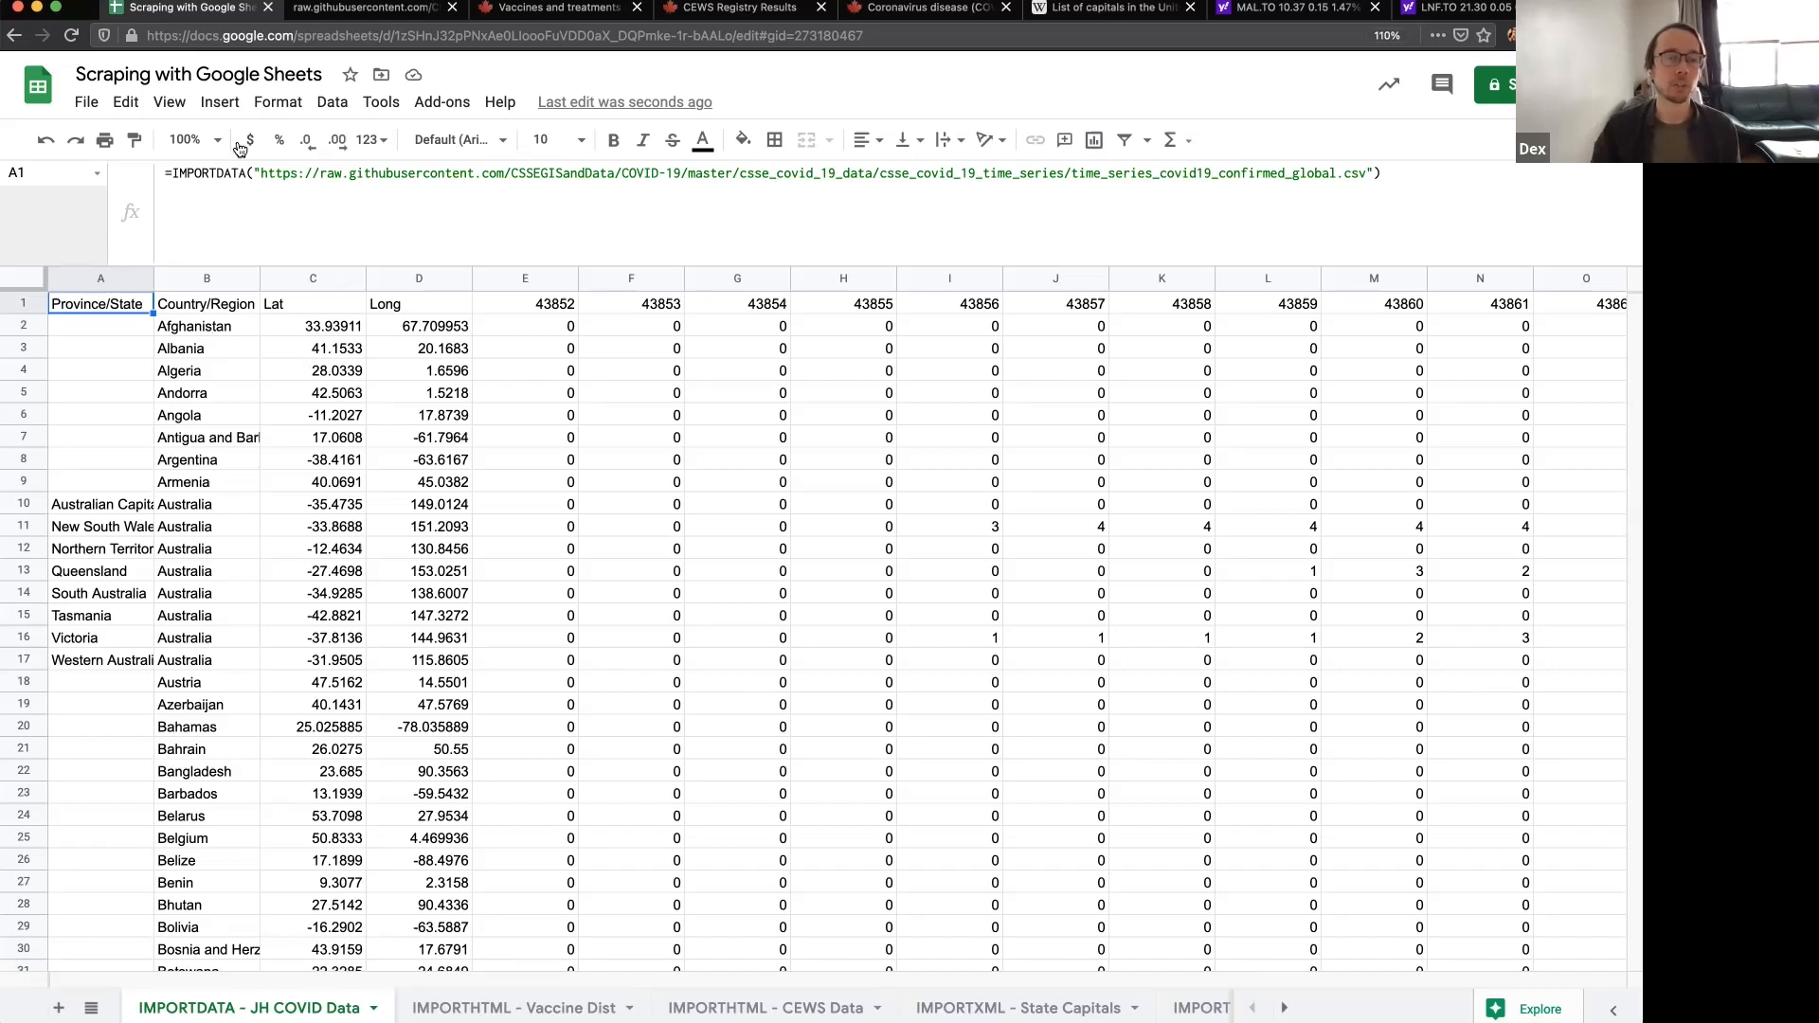
pyautogui.click(432, 173)
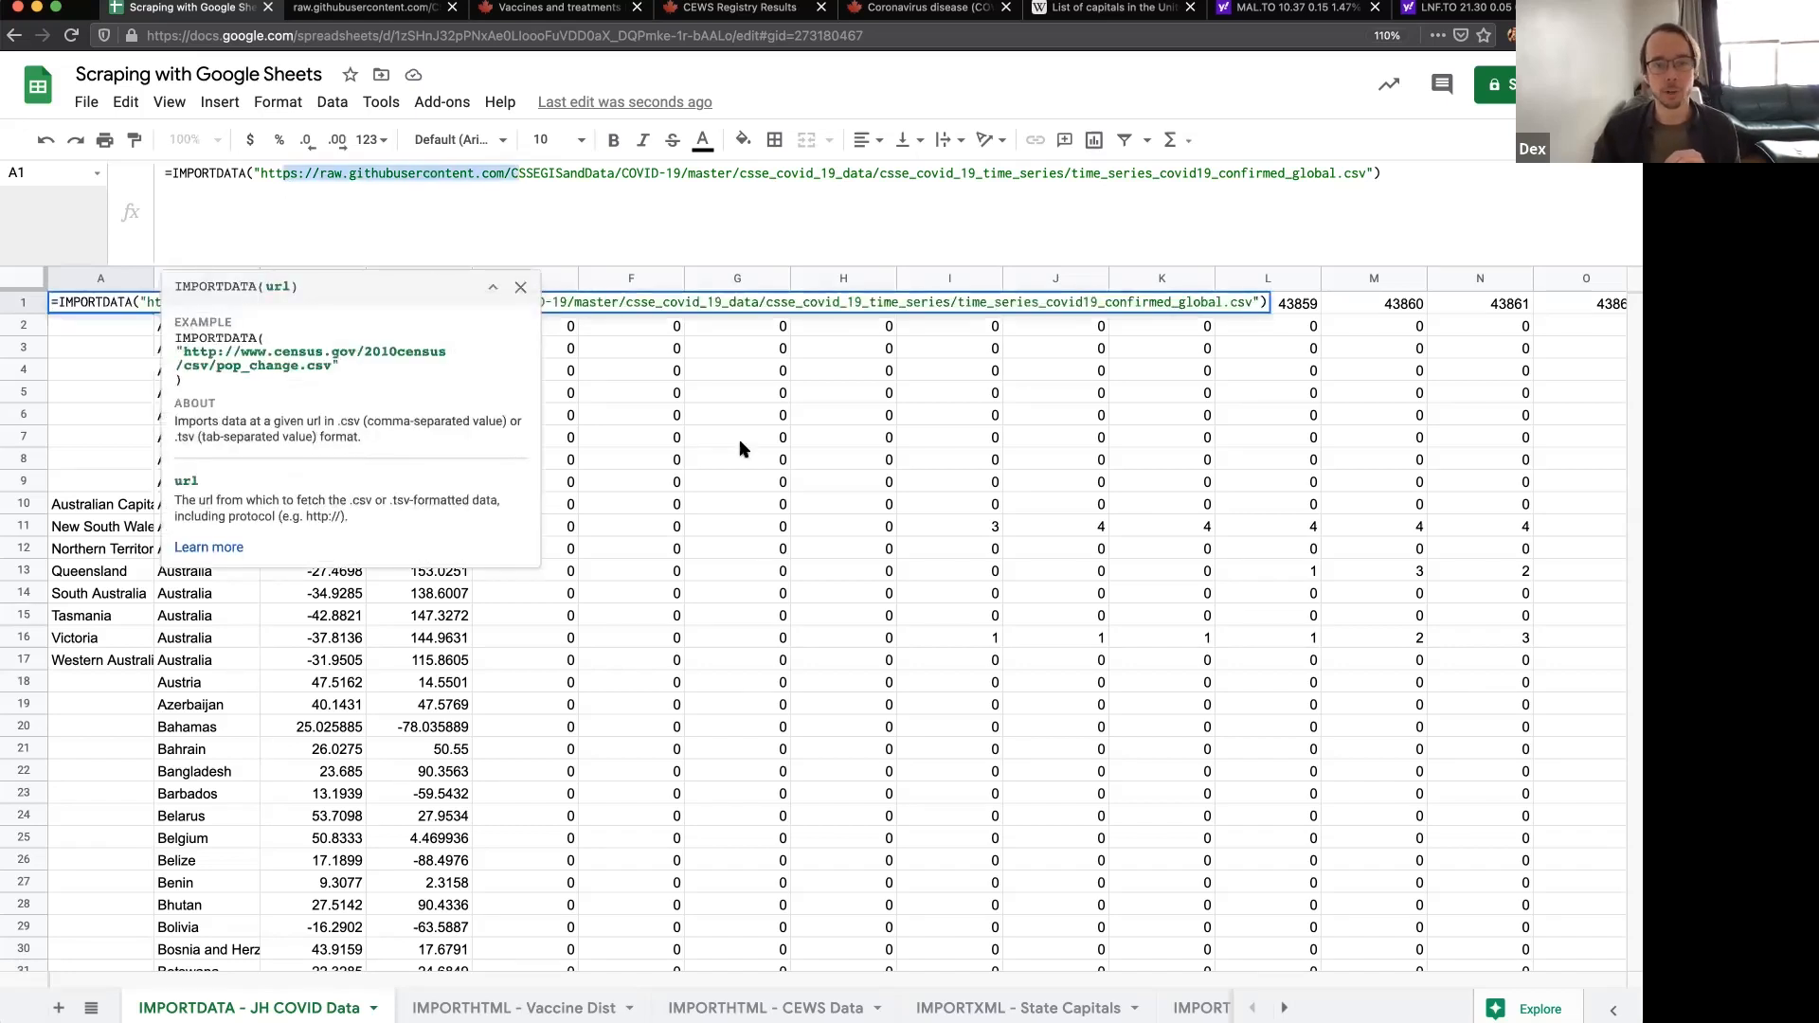
pyautogui.click(678, 468)
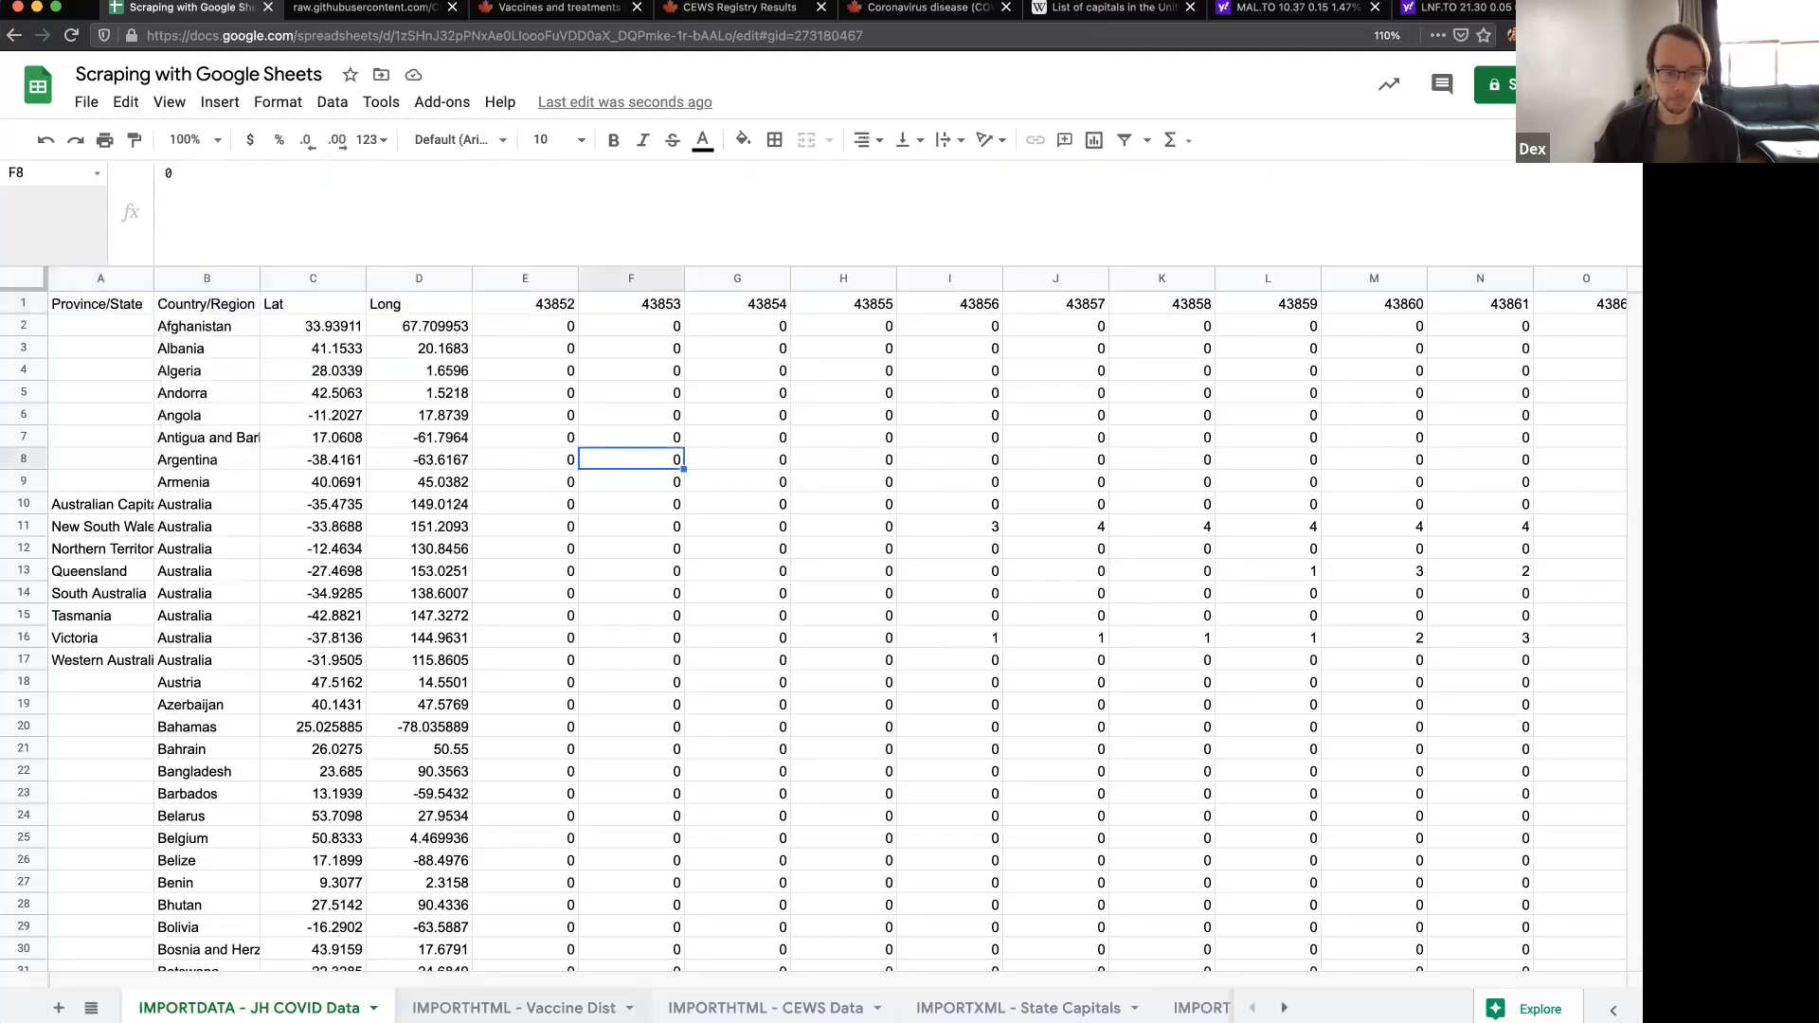
# - Switch to the IMPORTHTML - Vaccine Dist sheet and examine the COVID-19 vaccine confirmed distribution table on the canada.ca vaccine rollout page
pyautogui.click(513, 1008)
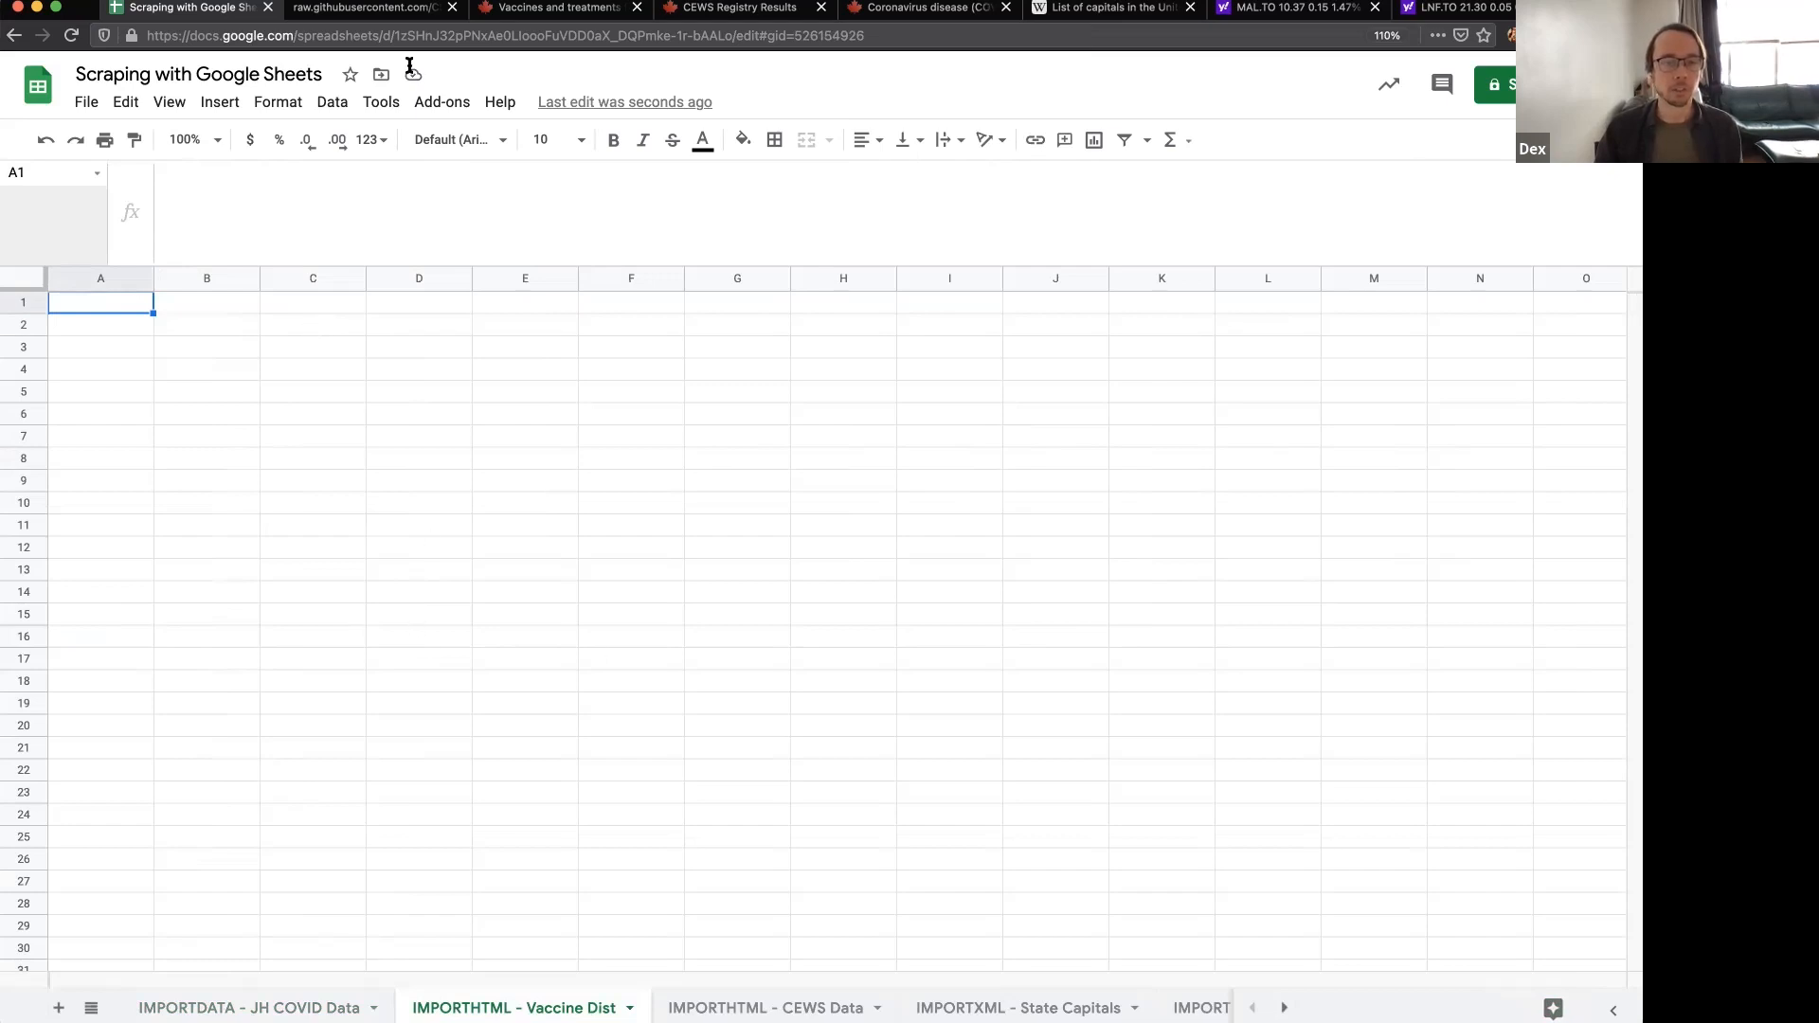
pyautogui.click(527, 19)
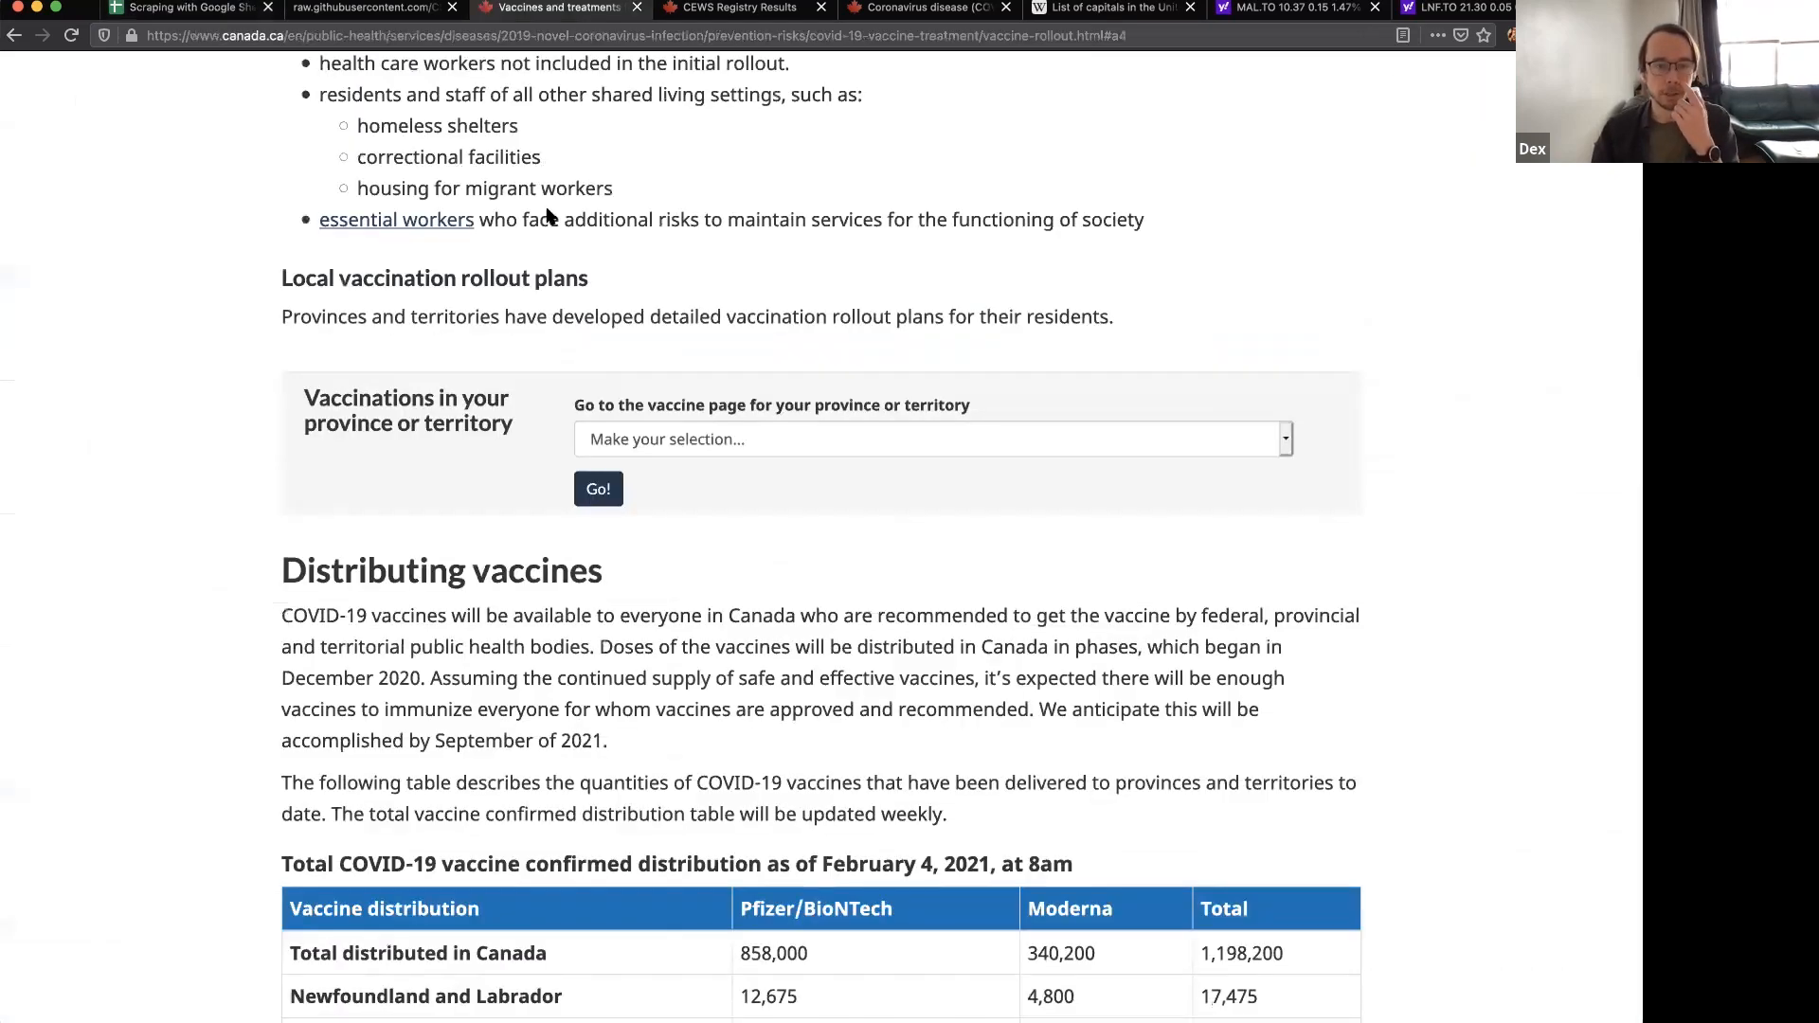
pyautogui.scroll(-7, 544, 208)
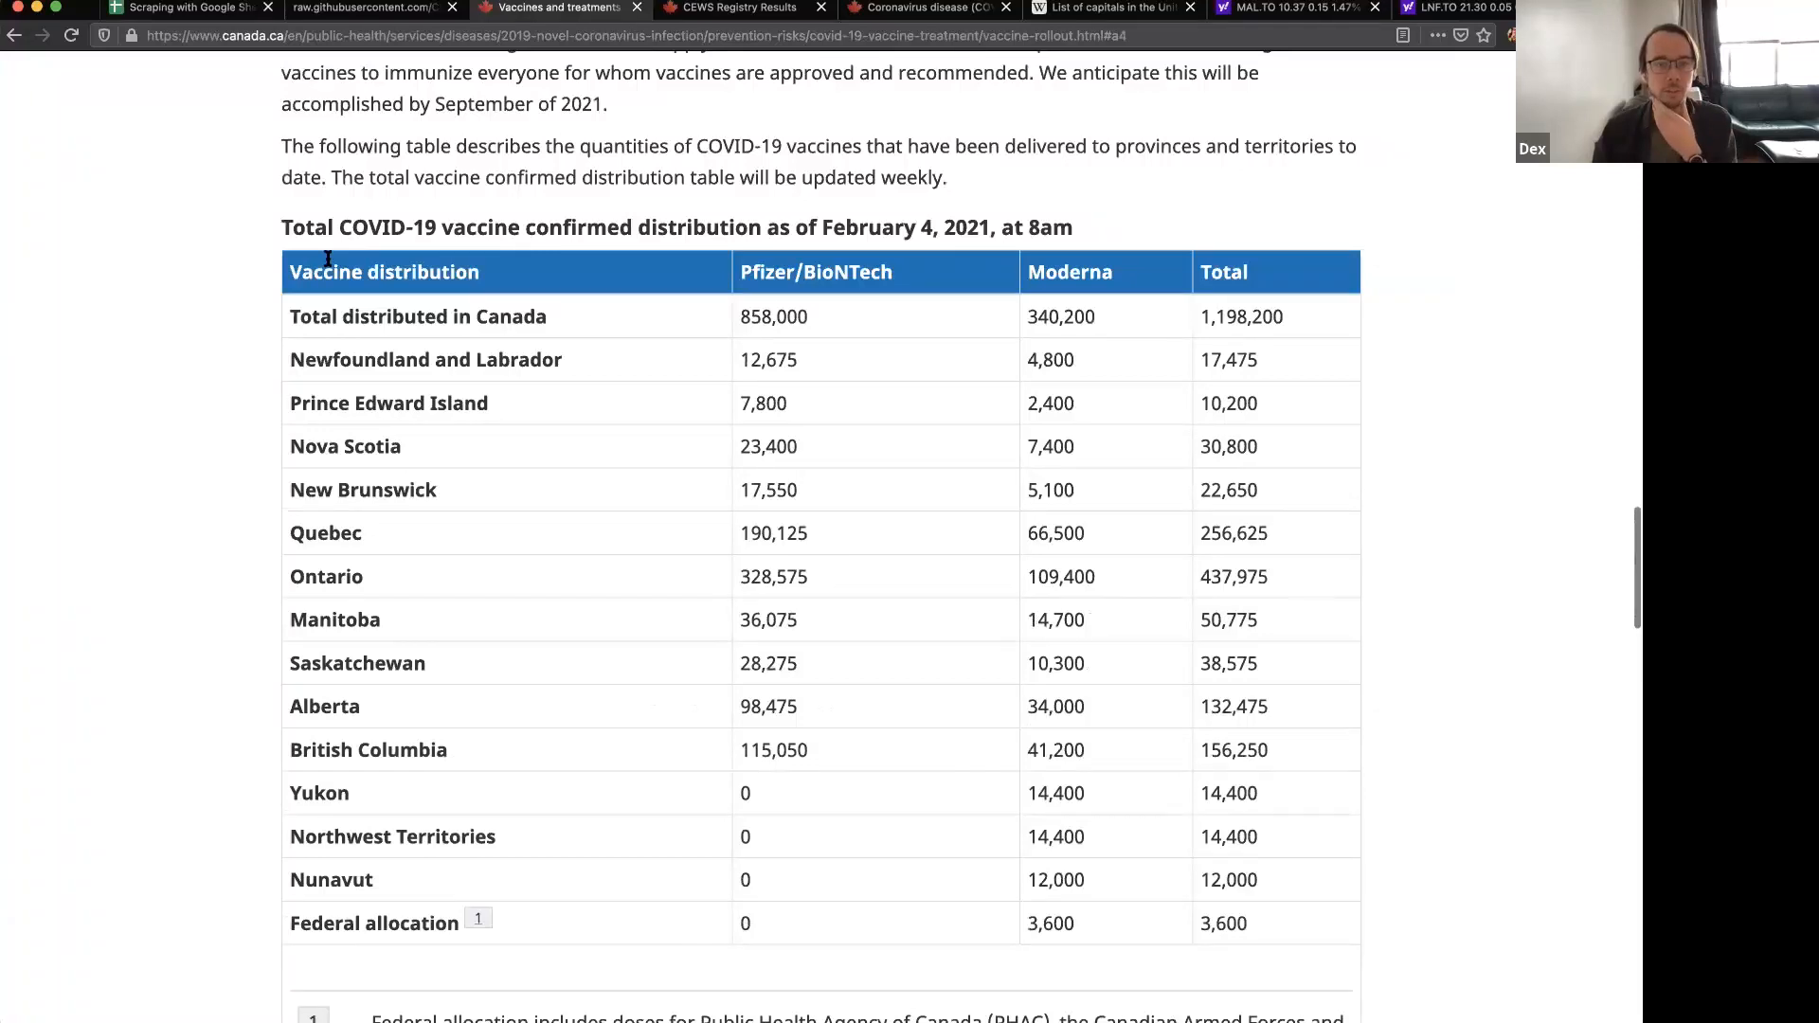
pyautogui.scroll(4, 252, 379)
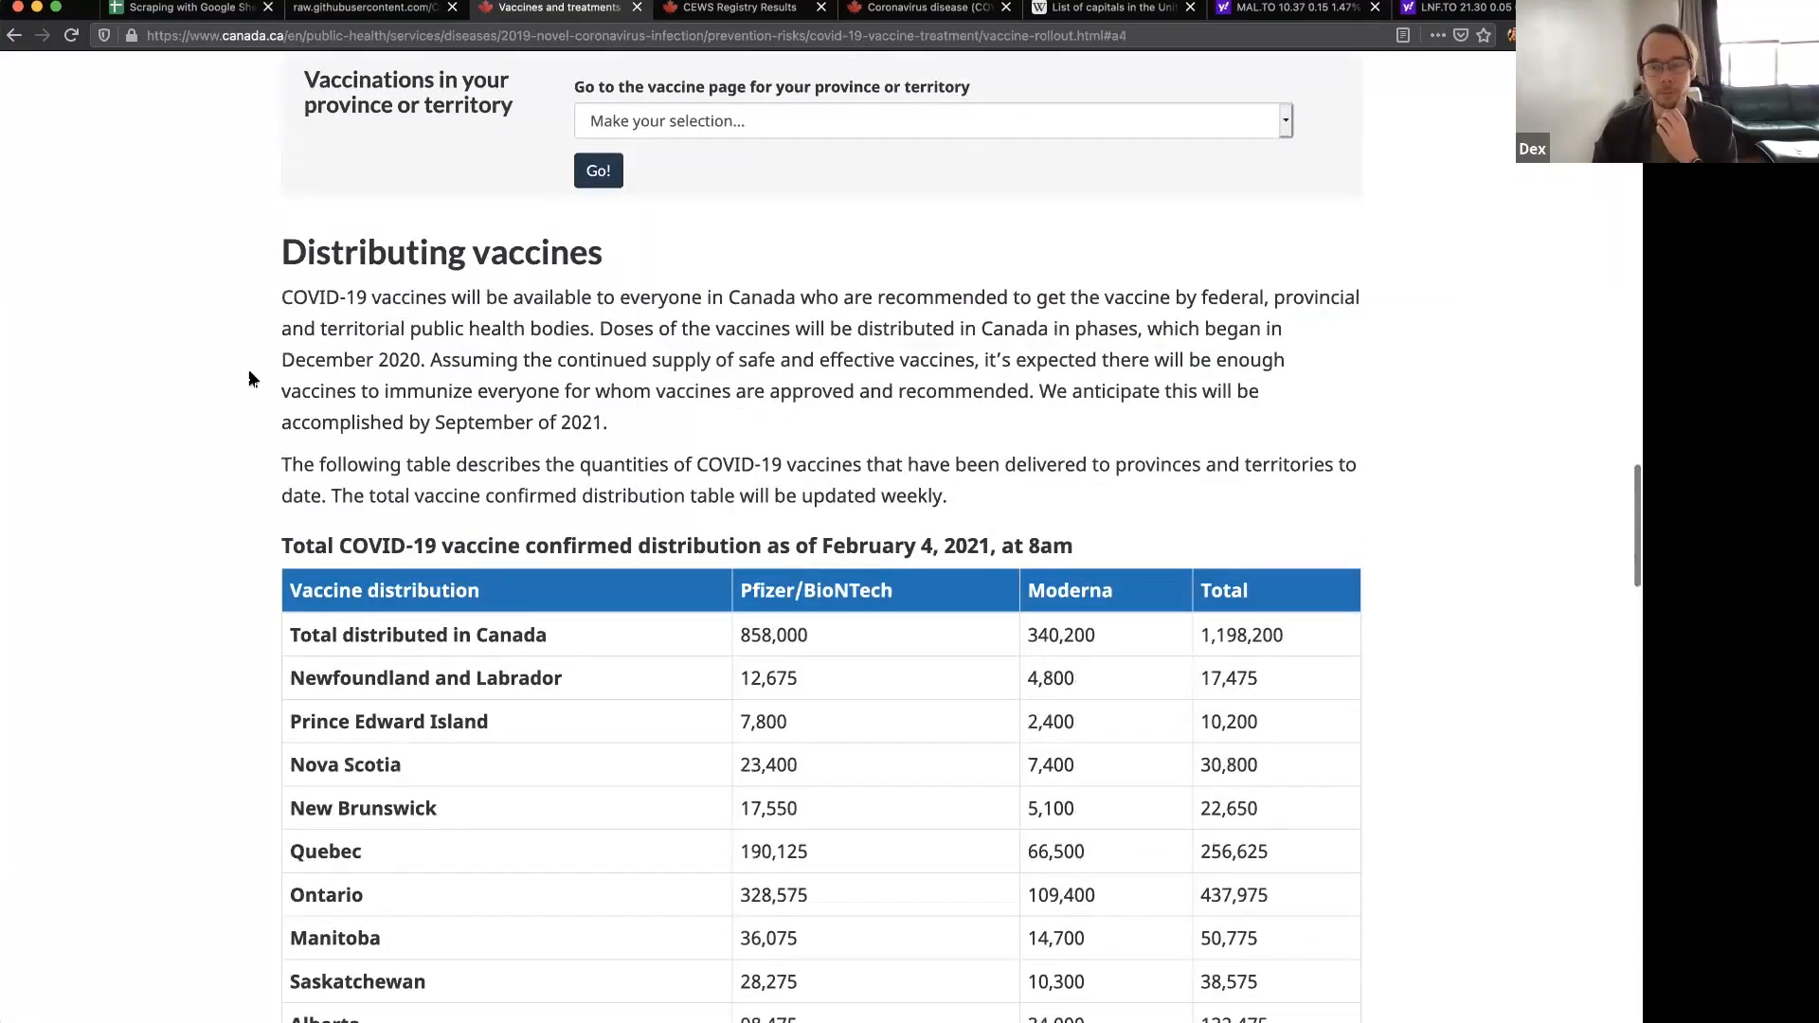
pyautogui.scroll(-3, 252, 379)
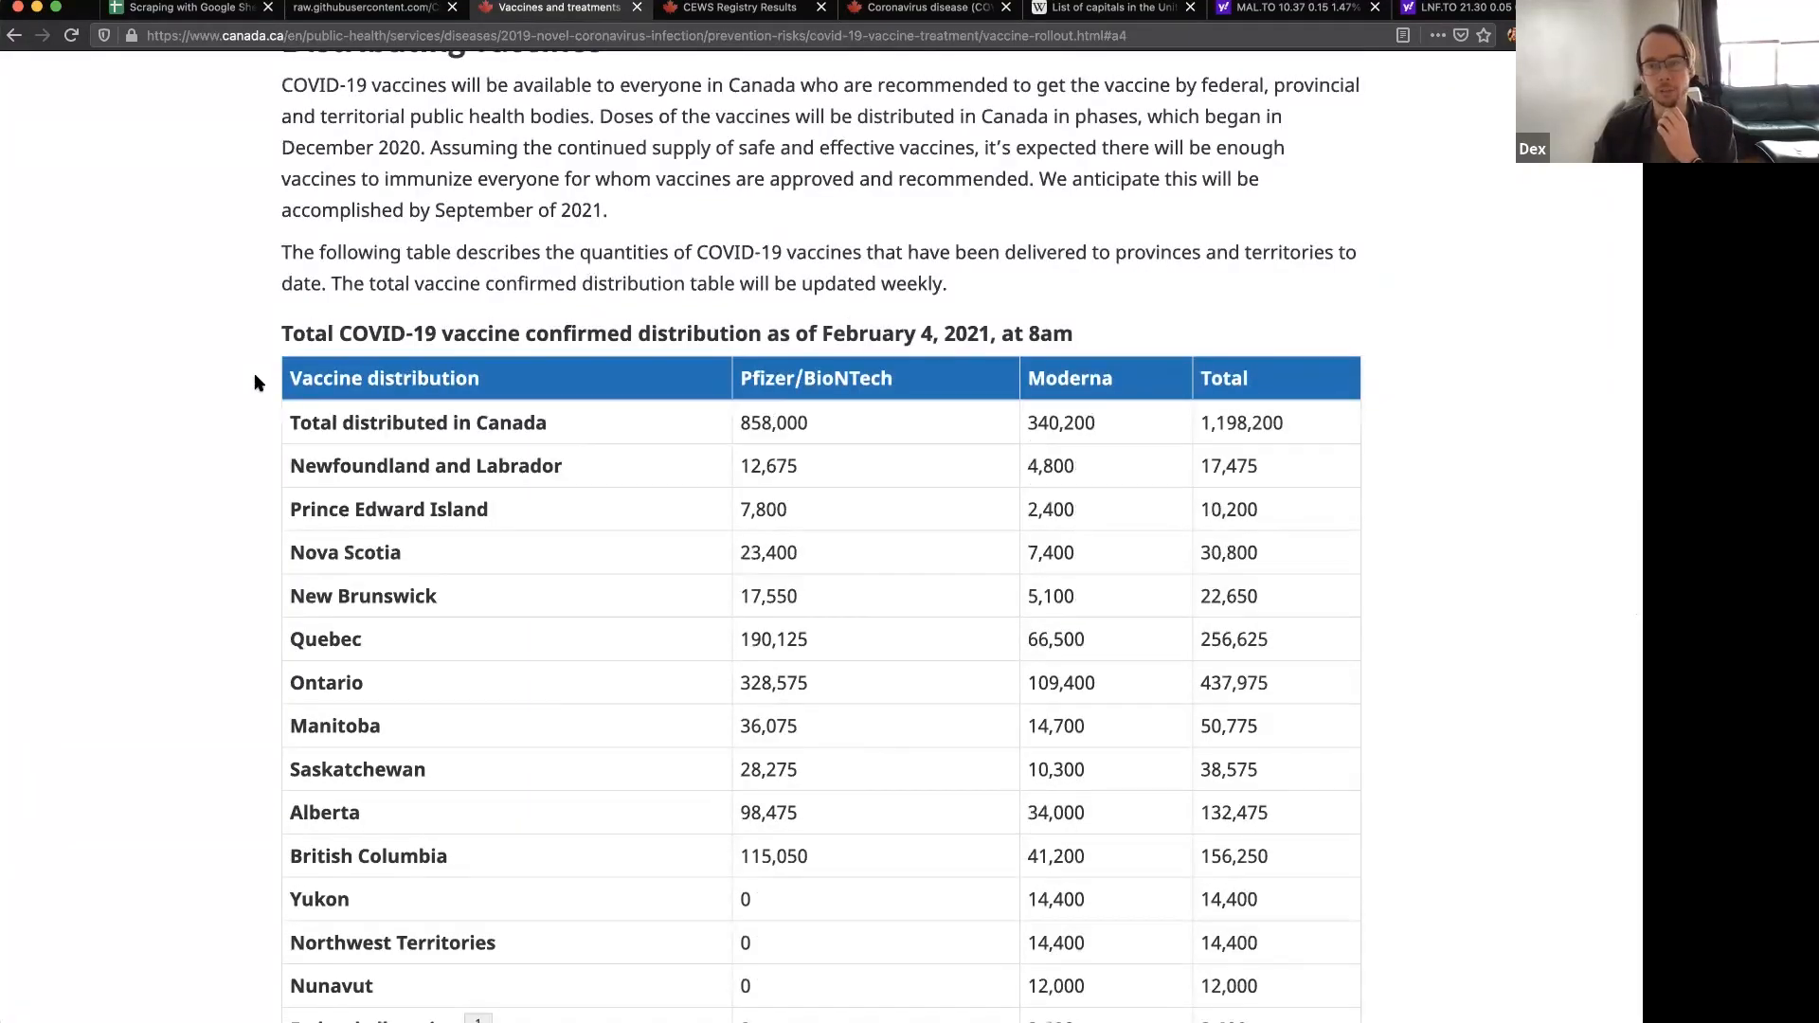
pyautogui.scroll(-2, 254, 378)
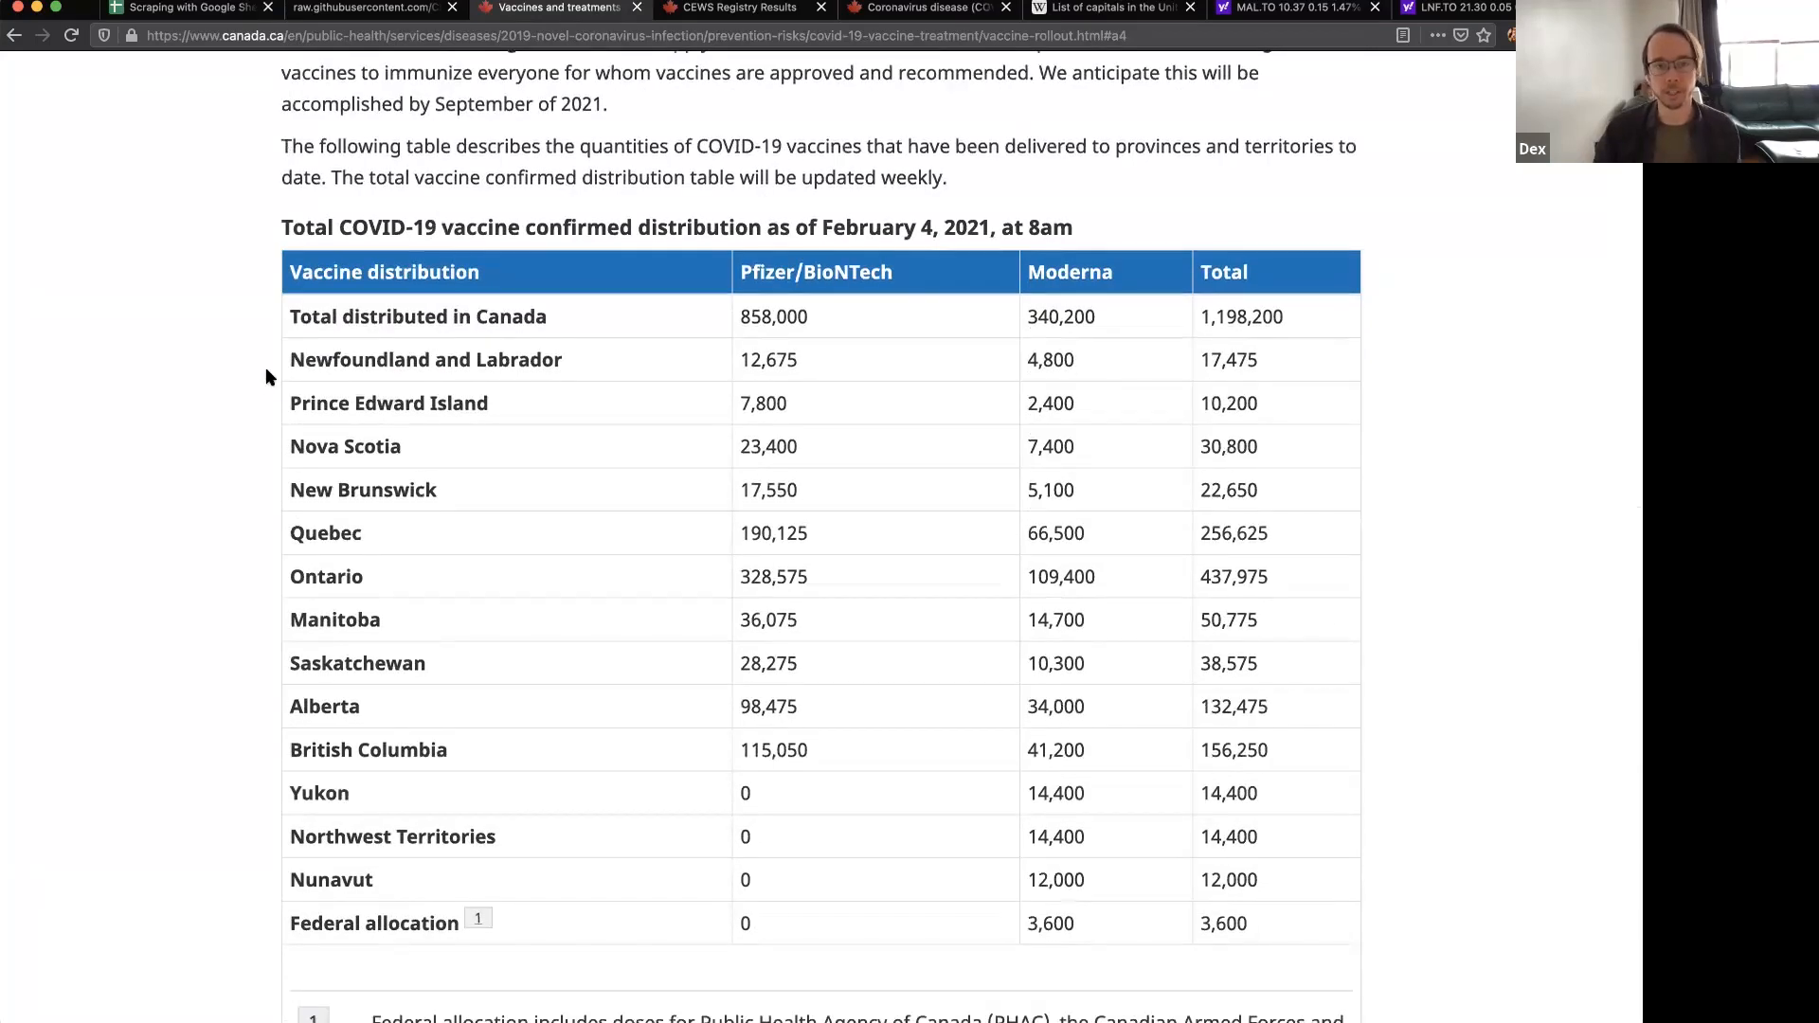
pyautogui.scroll(20, 267, 377)
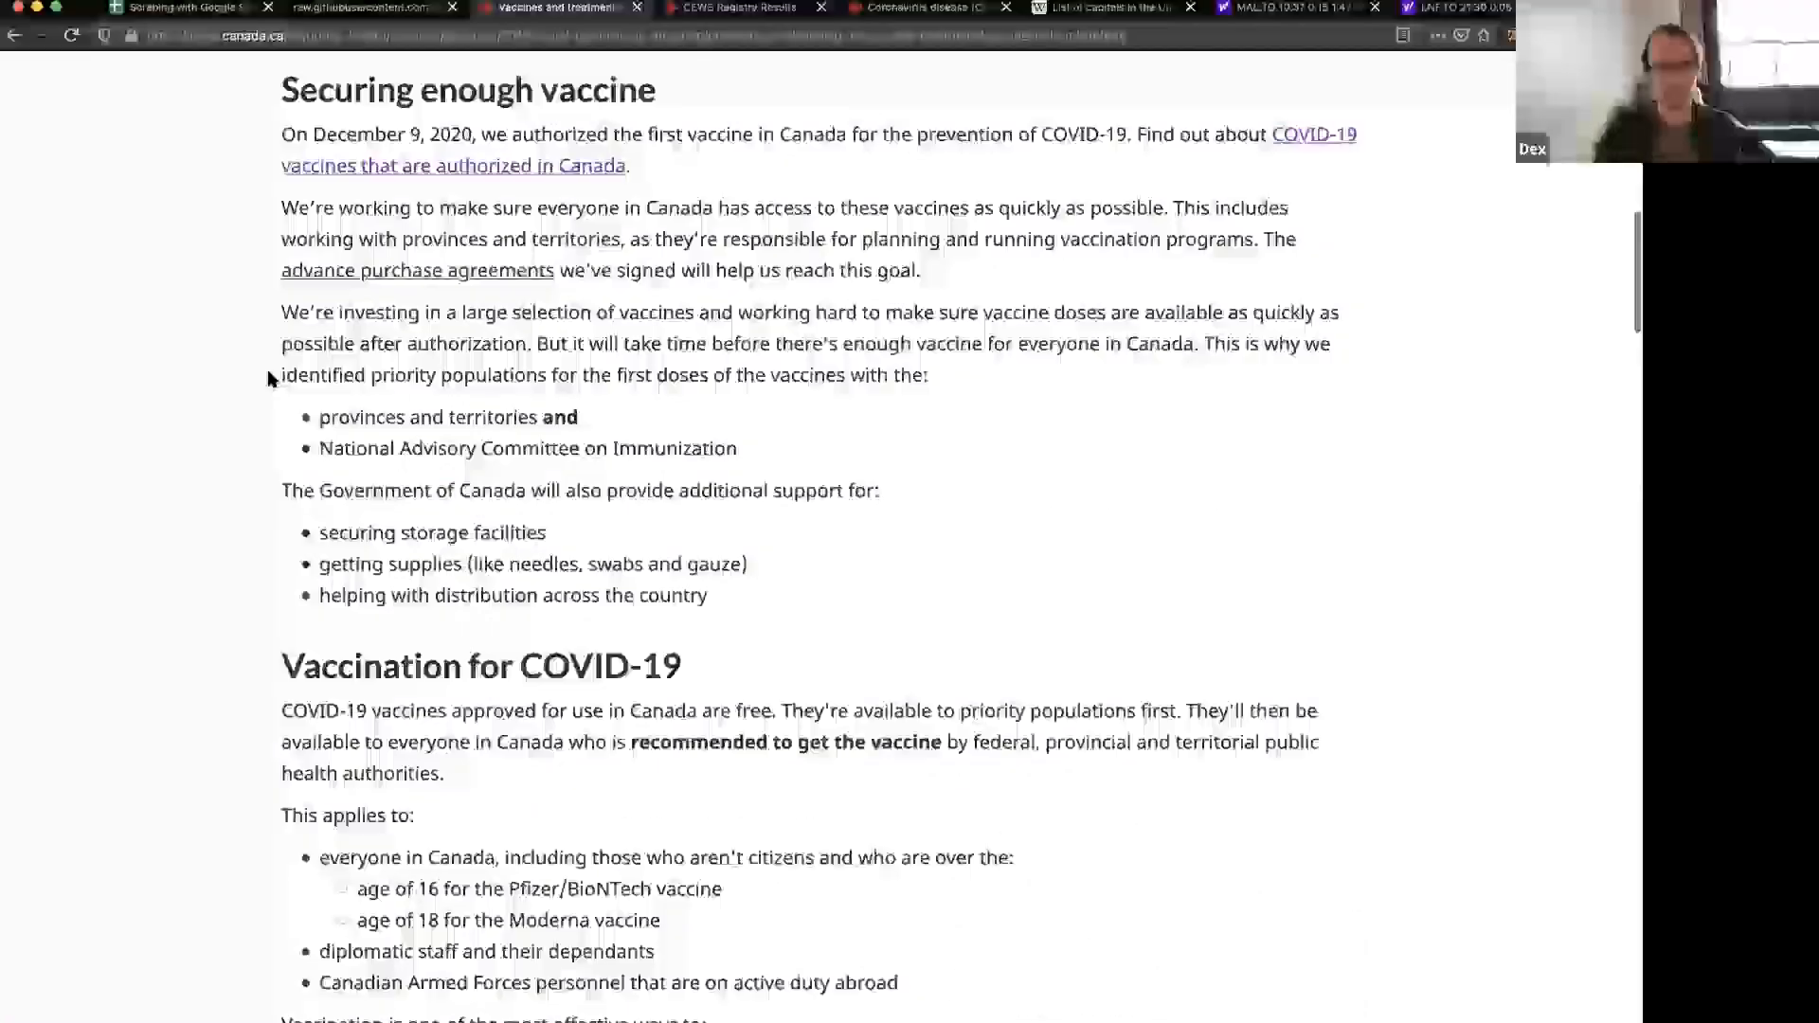
pyautogui.scroll(10, 267, 377)
pyautogui.scroll(-15, 267, 377)
pyautogui.scroll(-20, 267, 377)
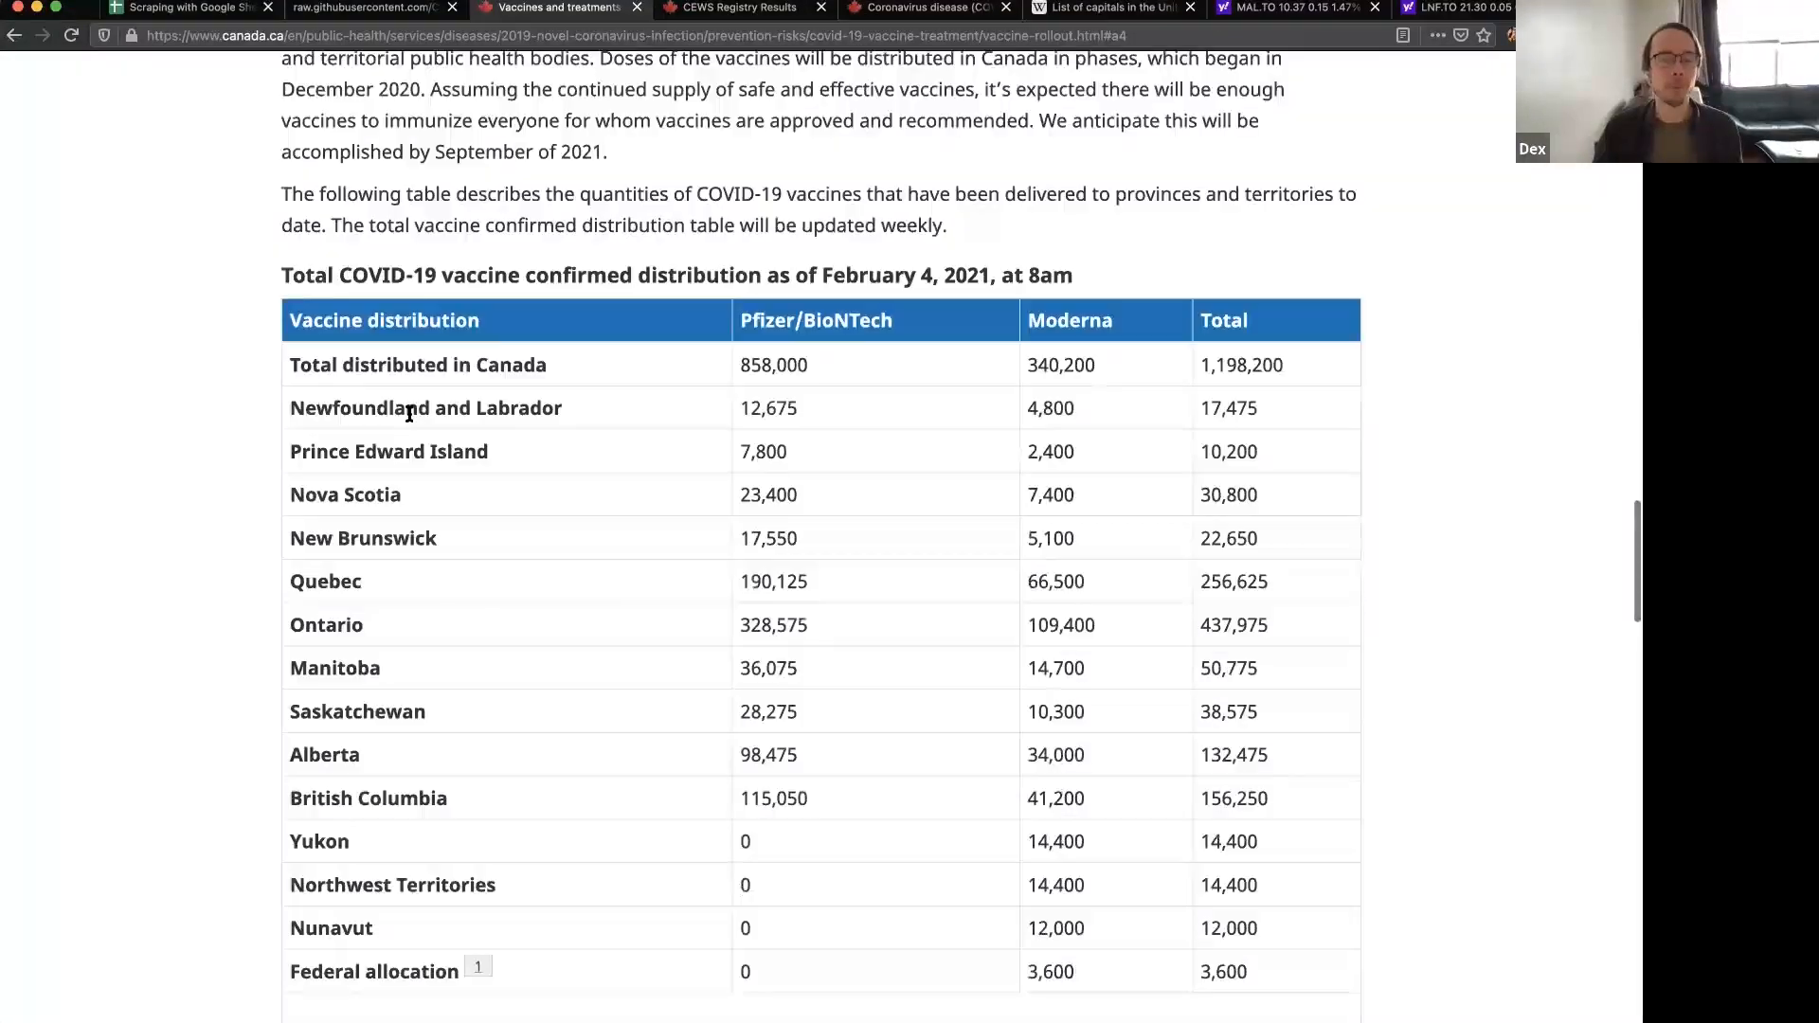
pyautogui.moveTo(419, 377); pyautogui.dragTo(969, 276)
pyautogui.click(425, 118)
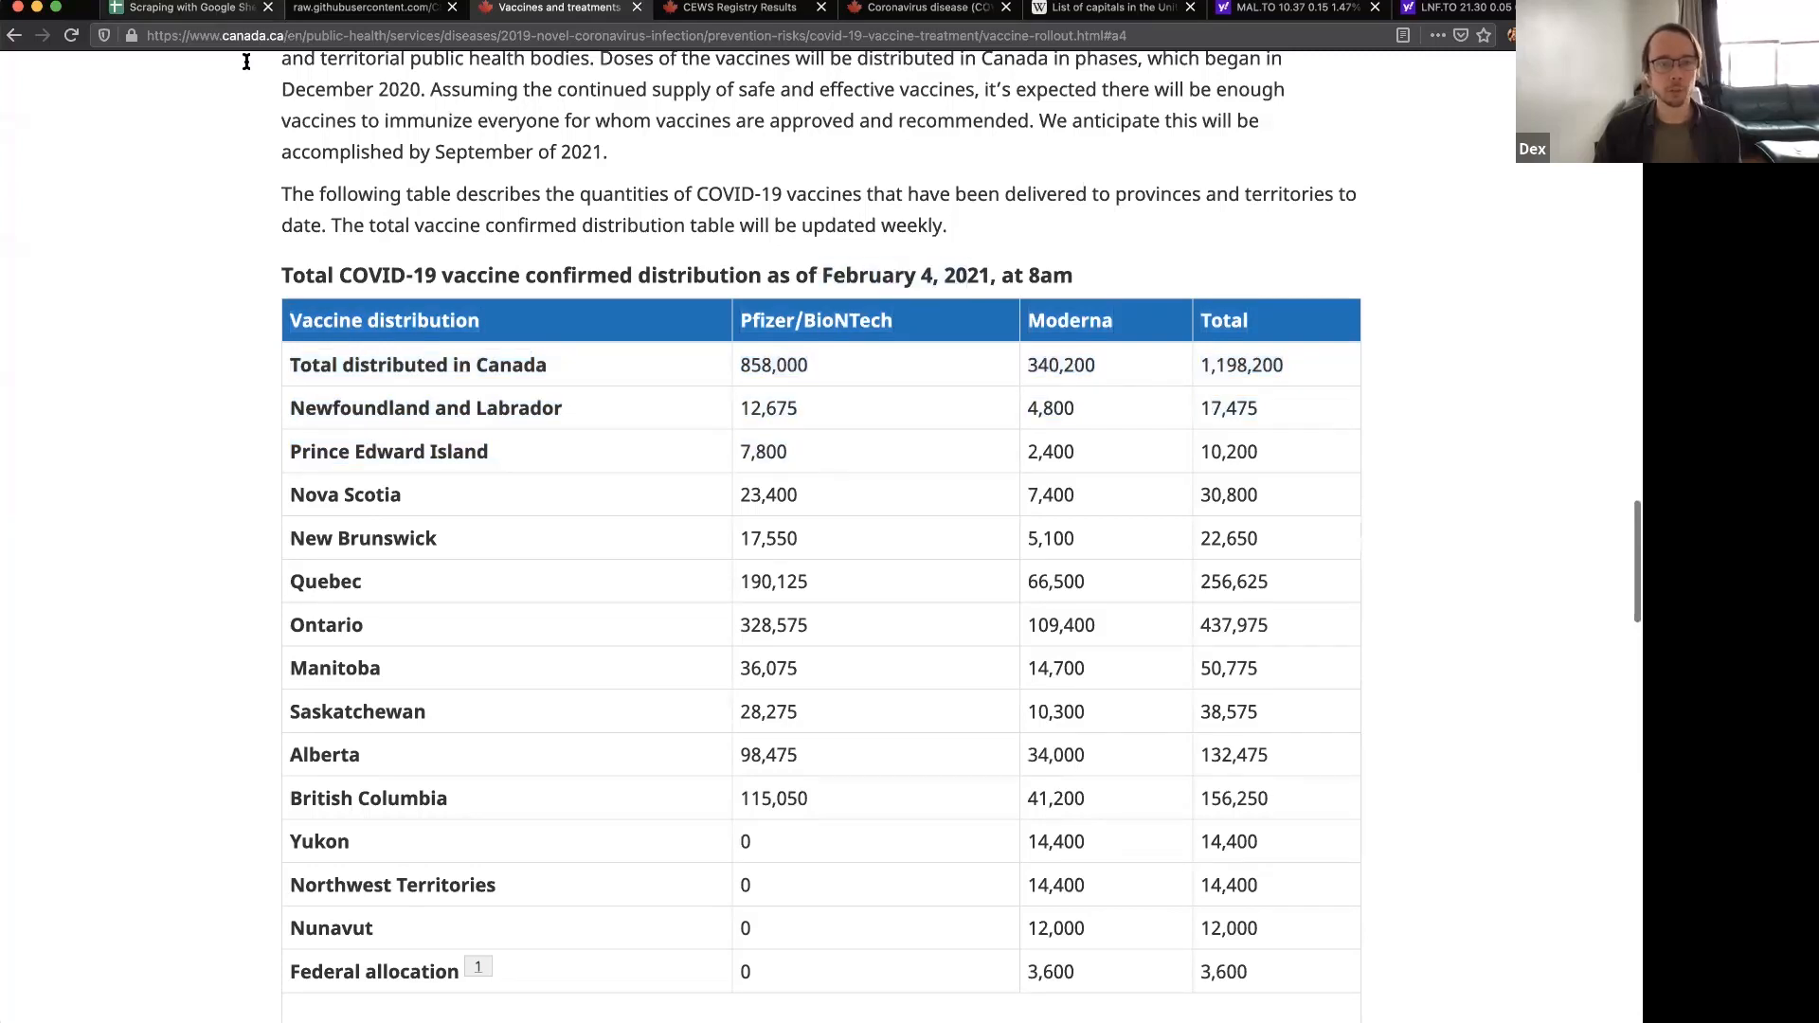
pyautogui.moveTo(286, 308); pyautogui.dragTo(985, 663)
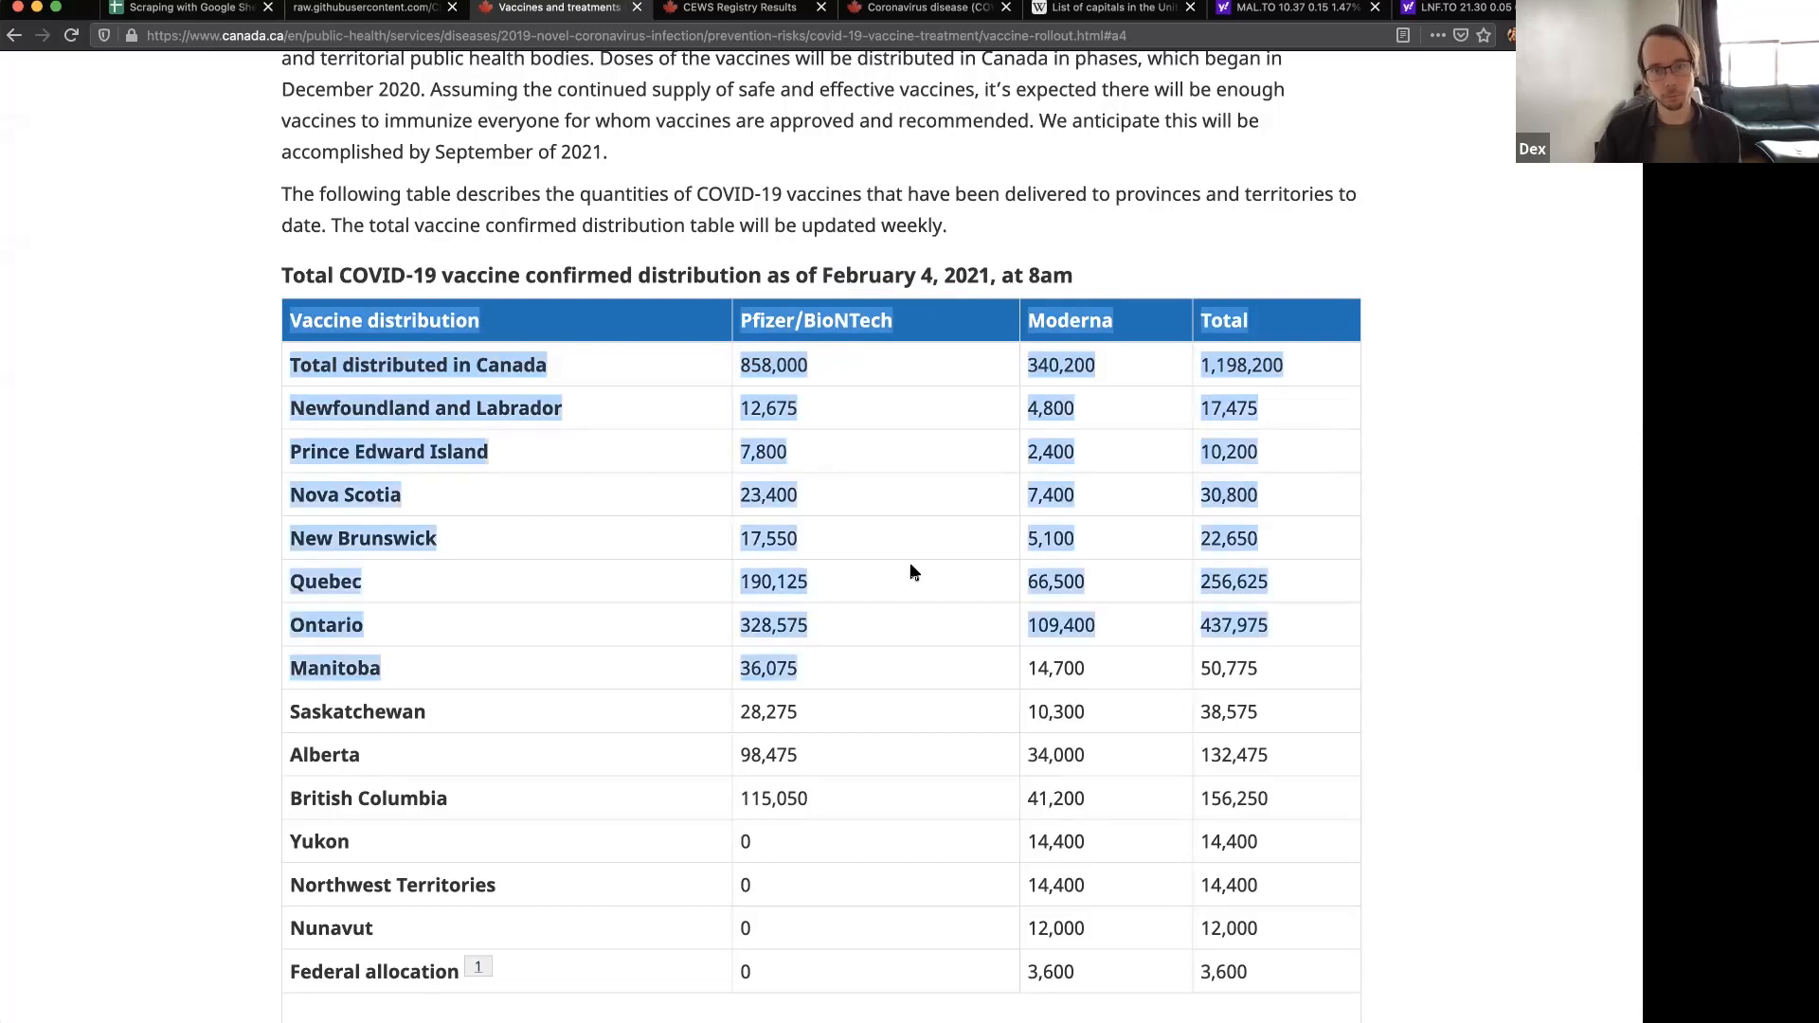
pyautogui.click(713, 370)
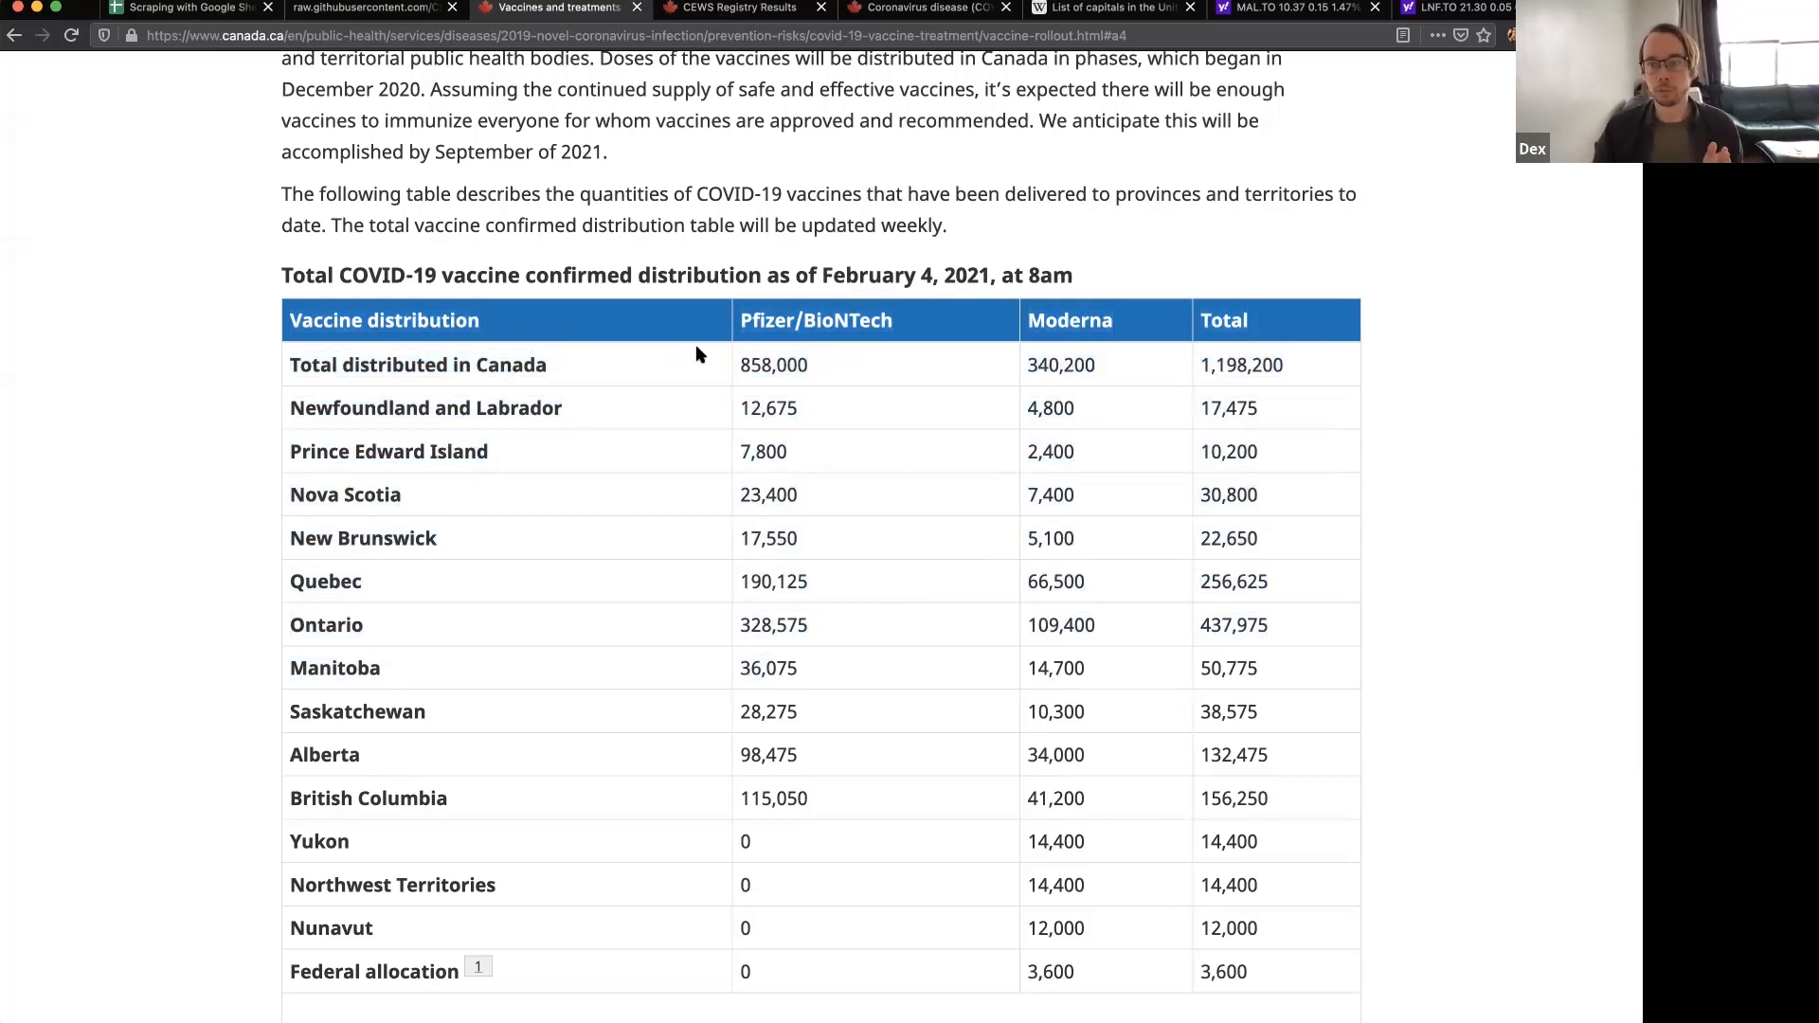
# - Examine the header and province rows of the COVID-19 vaccine confirmed distribution table on the vaccine rollout page
pyautogui.moveTo(349, 313); pyautogui.dragTo(412, 325)
pyautogui.click(388, 85)
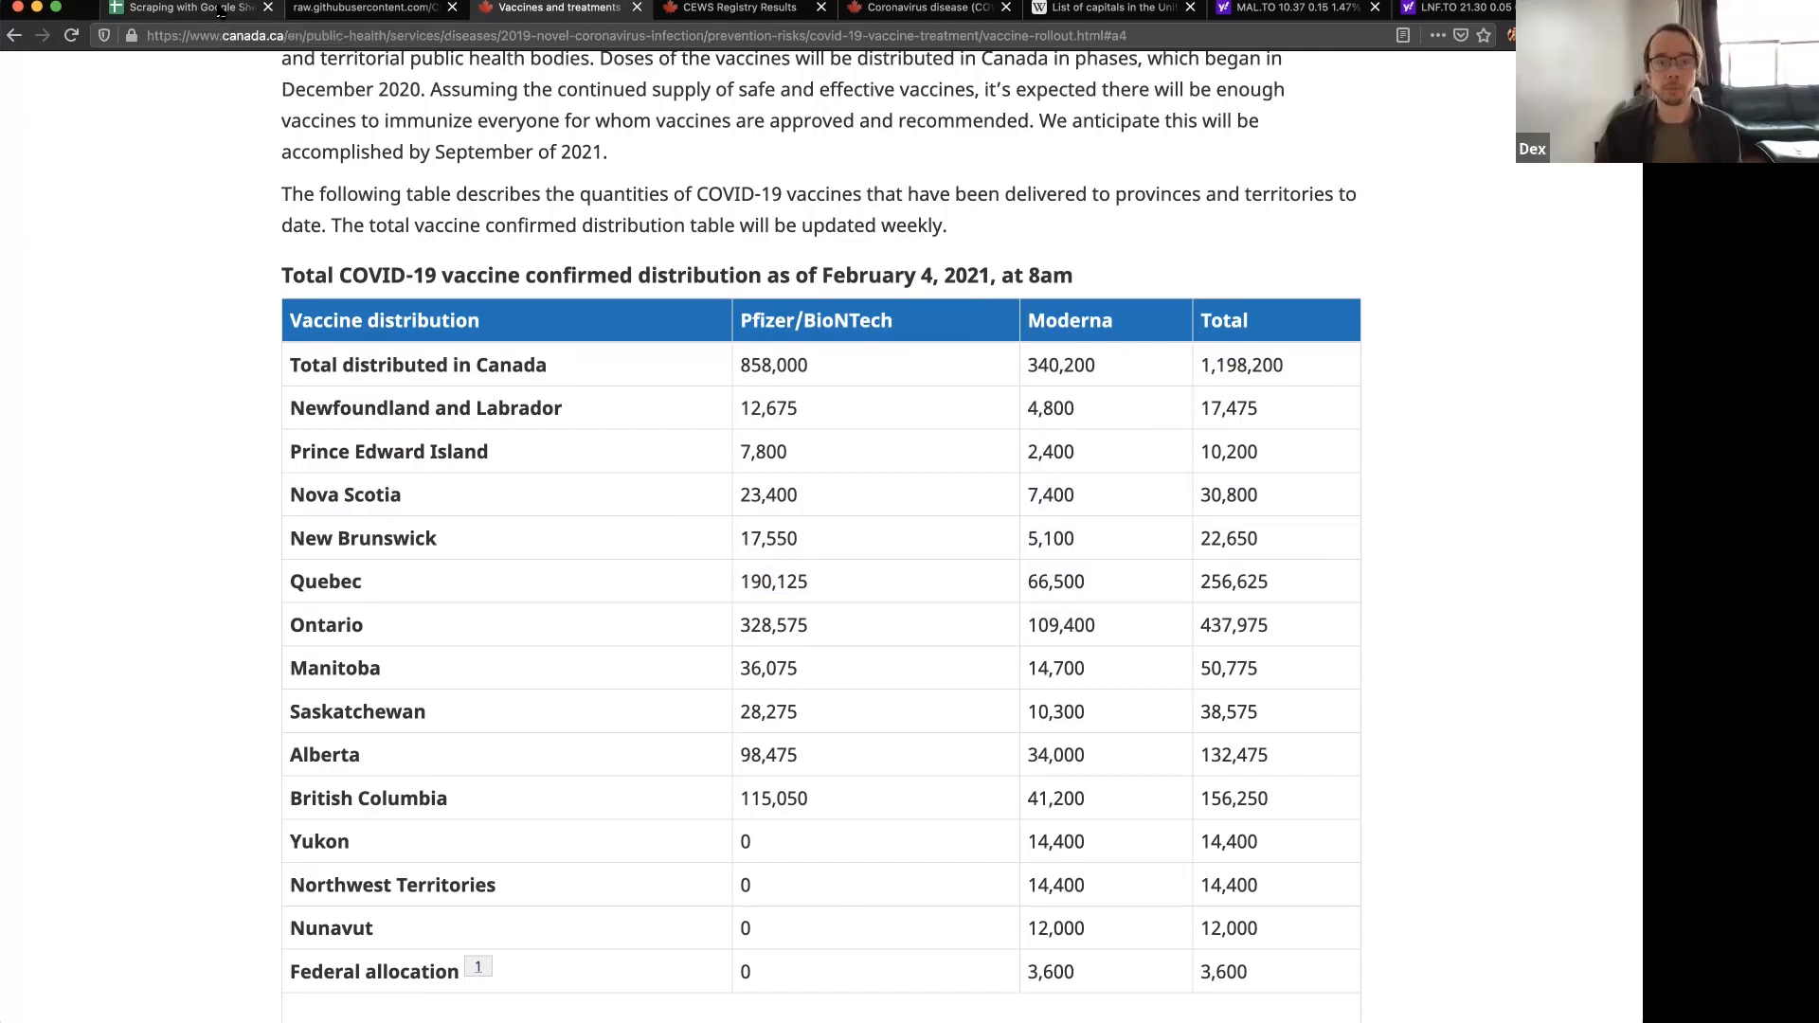
pyautogui.moveTo(1054, 497); pyautogui.dragTo(1048, 500)
pyautogui.scroll(-1, 1047, 498)
pyautogui.click(1202, 493)
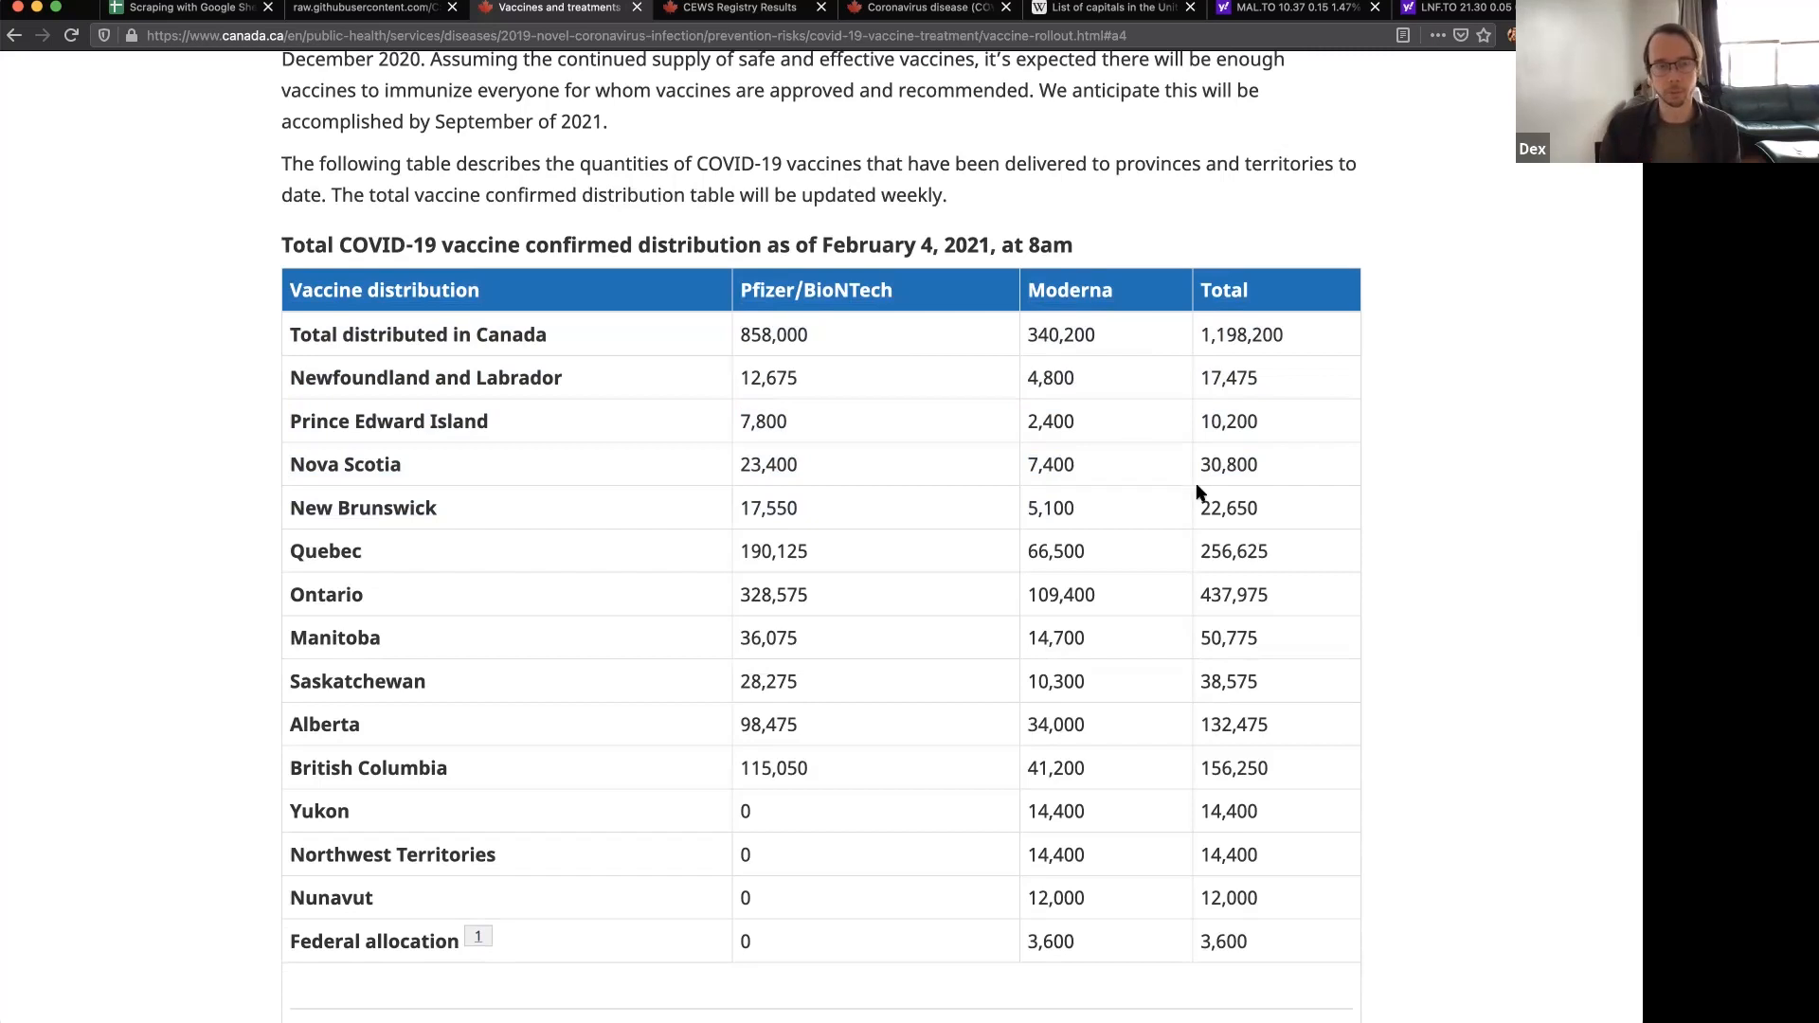
pyautogui.moveTo(404, 297); pyautogui.dragTo(686, 404)
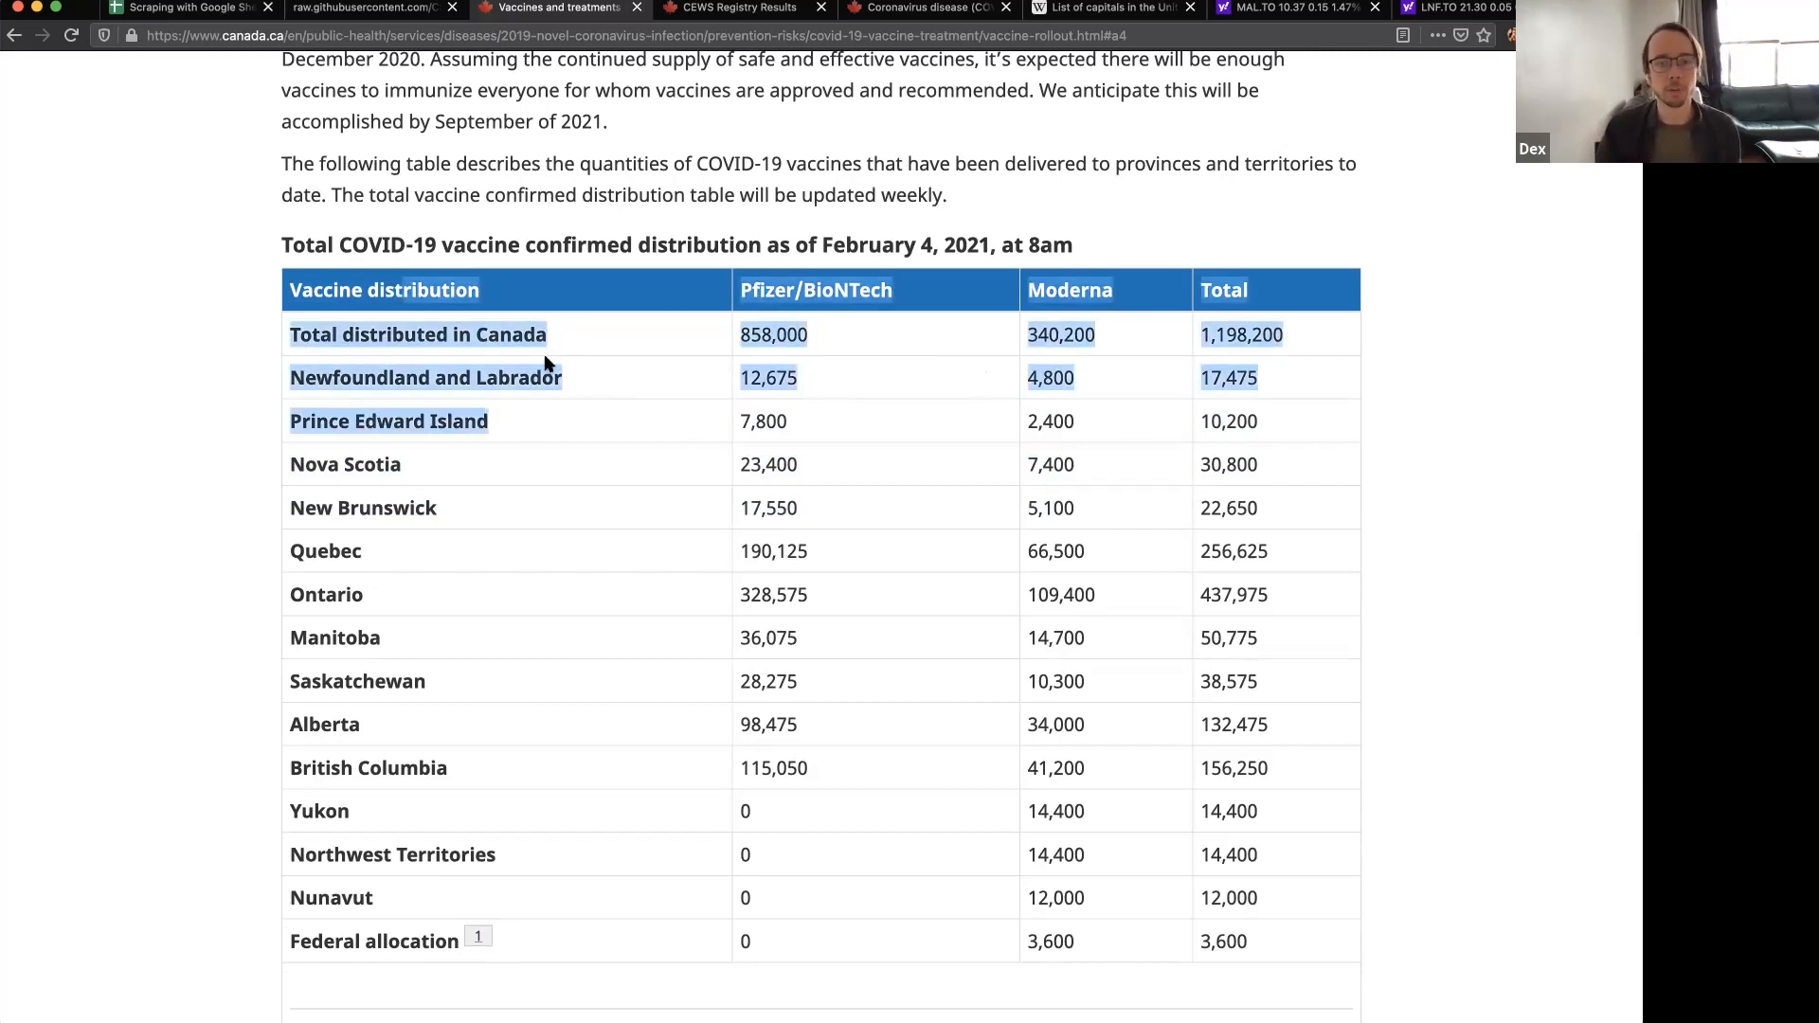
pyautogui.click(540, 353)
pyautogui.doubleClick(533, 351)
pyautogui.click(540, 361)
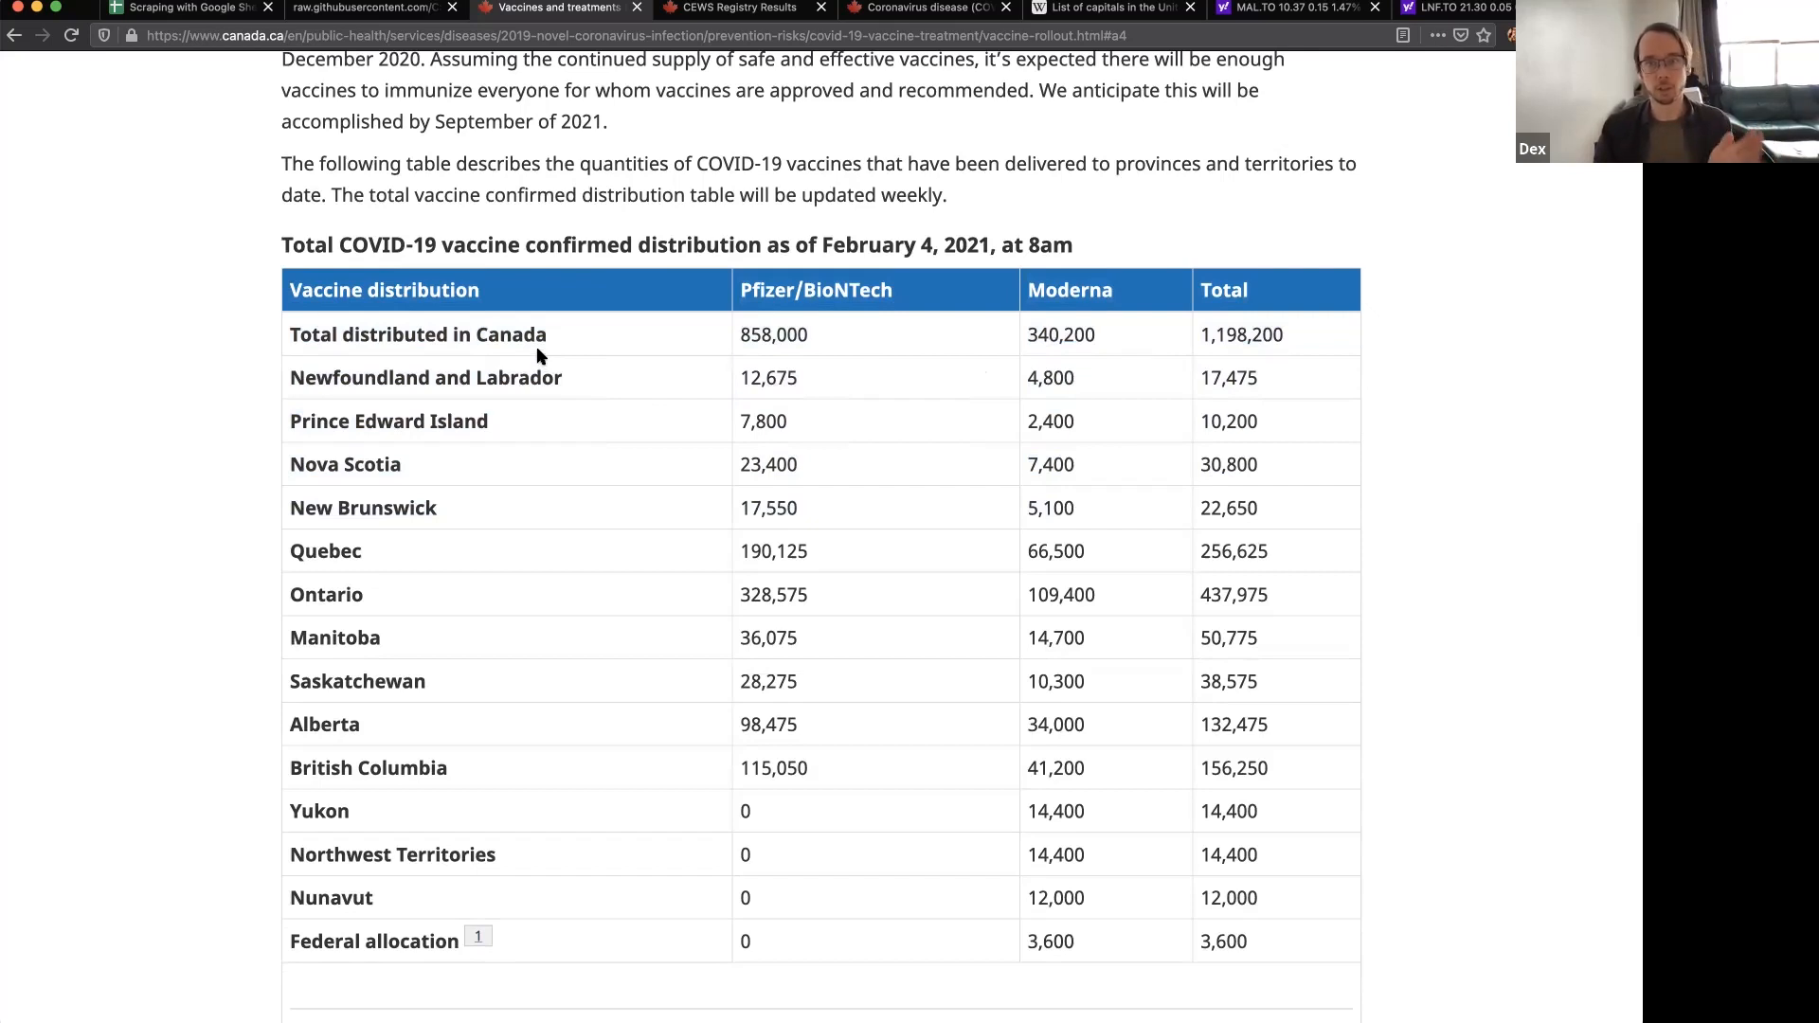
# - Return to the IMPORTHTML - Vaccine Dist sheet and start an IMPORTHTML formula in cell A1 with an opening quote for the URL
pyautogui.click(175, 11)
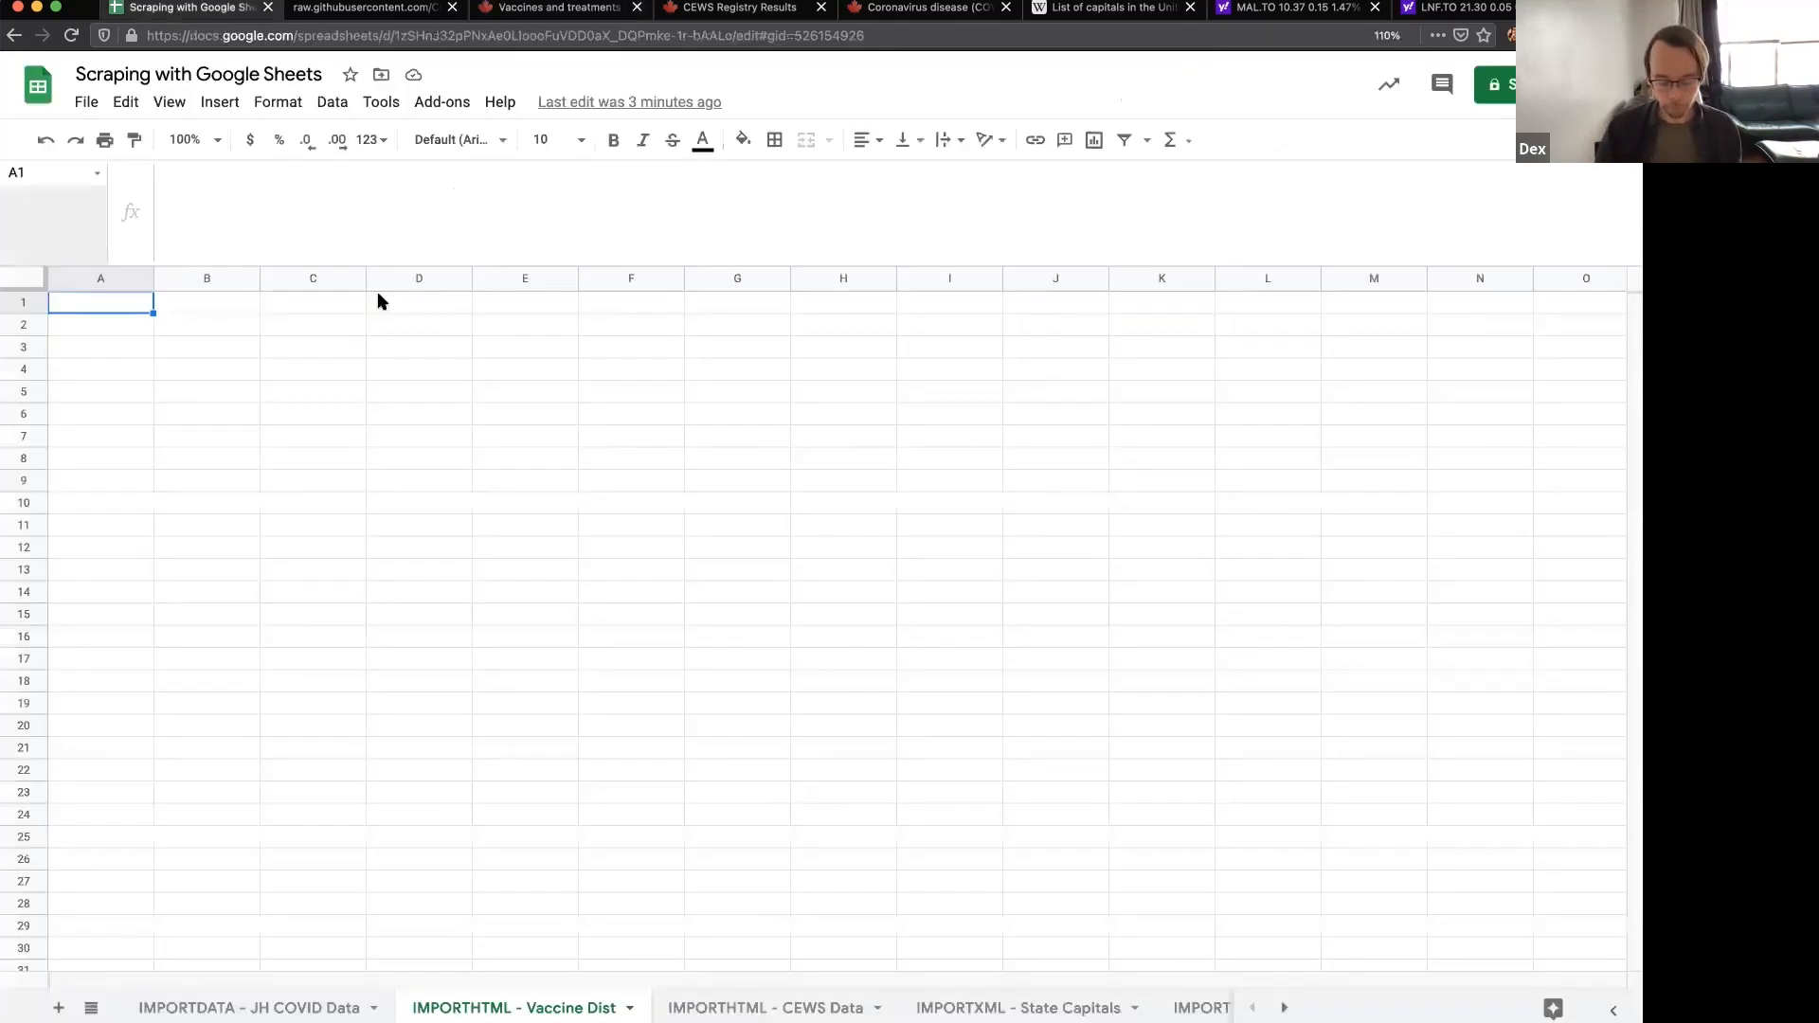
pyautogui.write('=IMPORT')
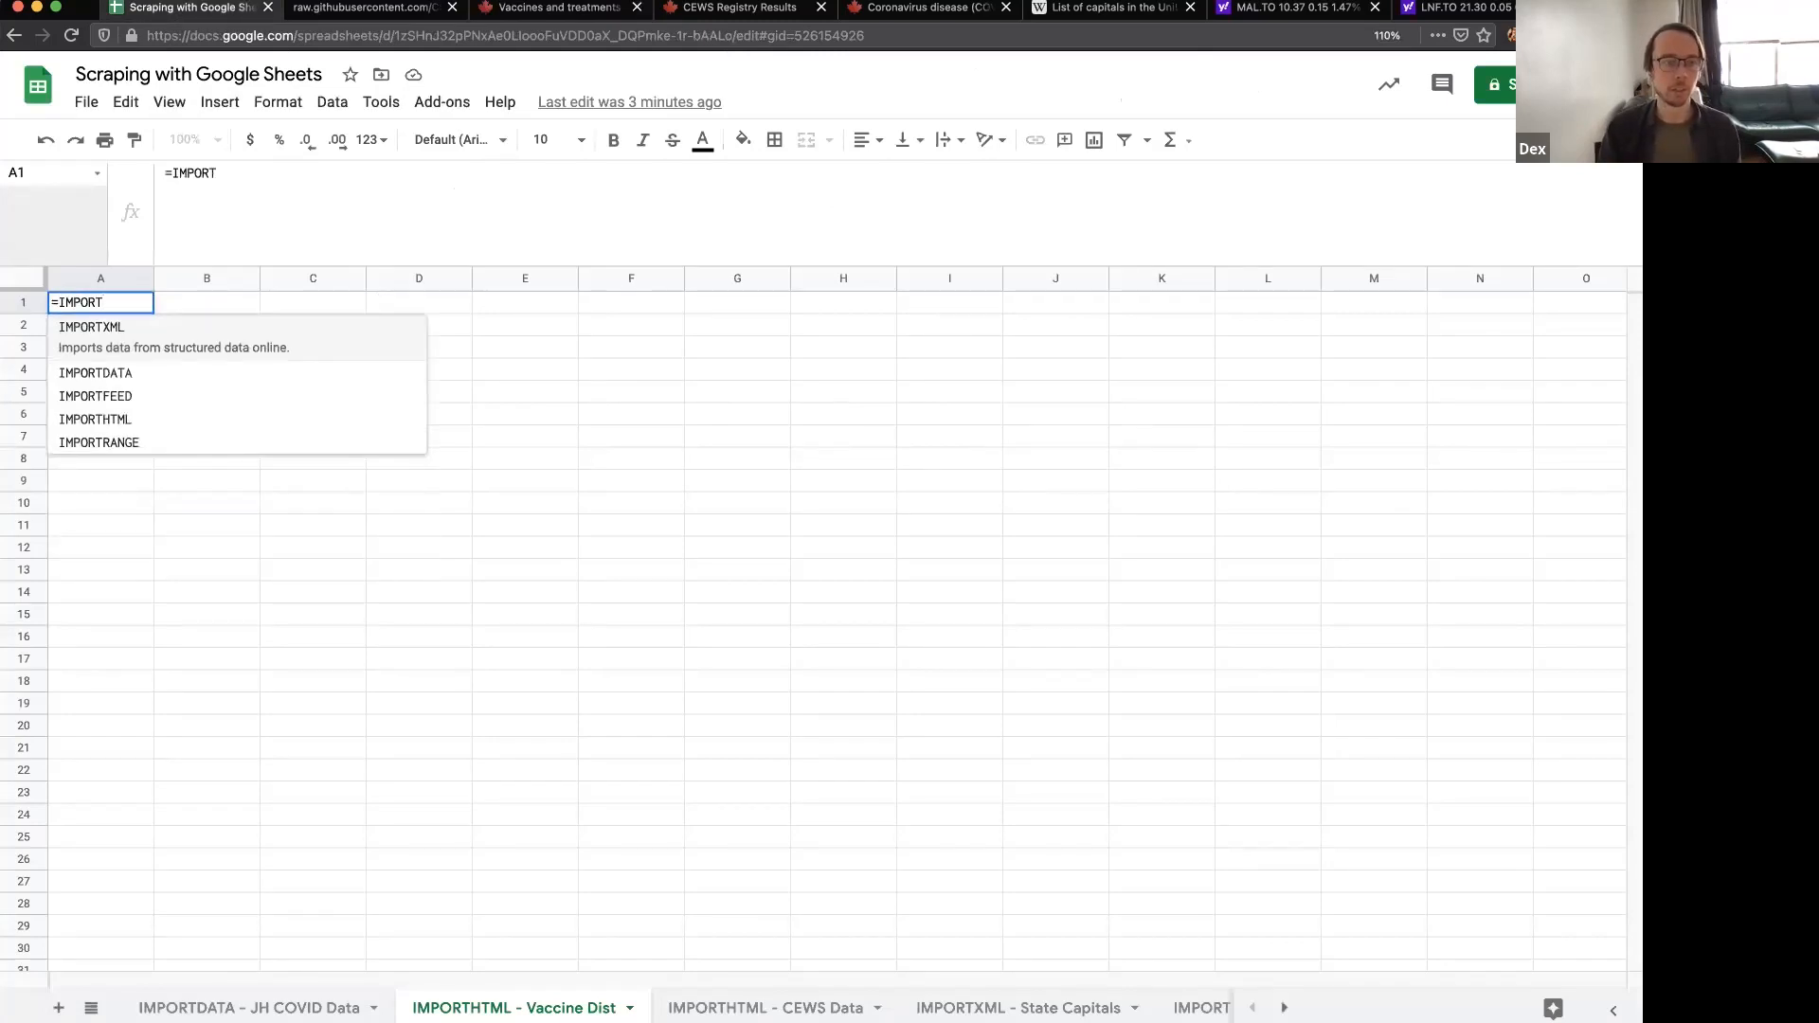
pyautogui.write('HTML(')
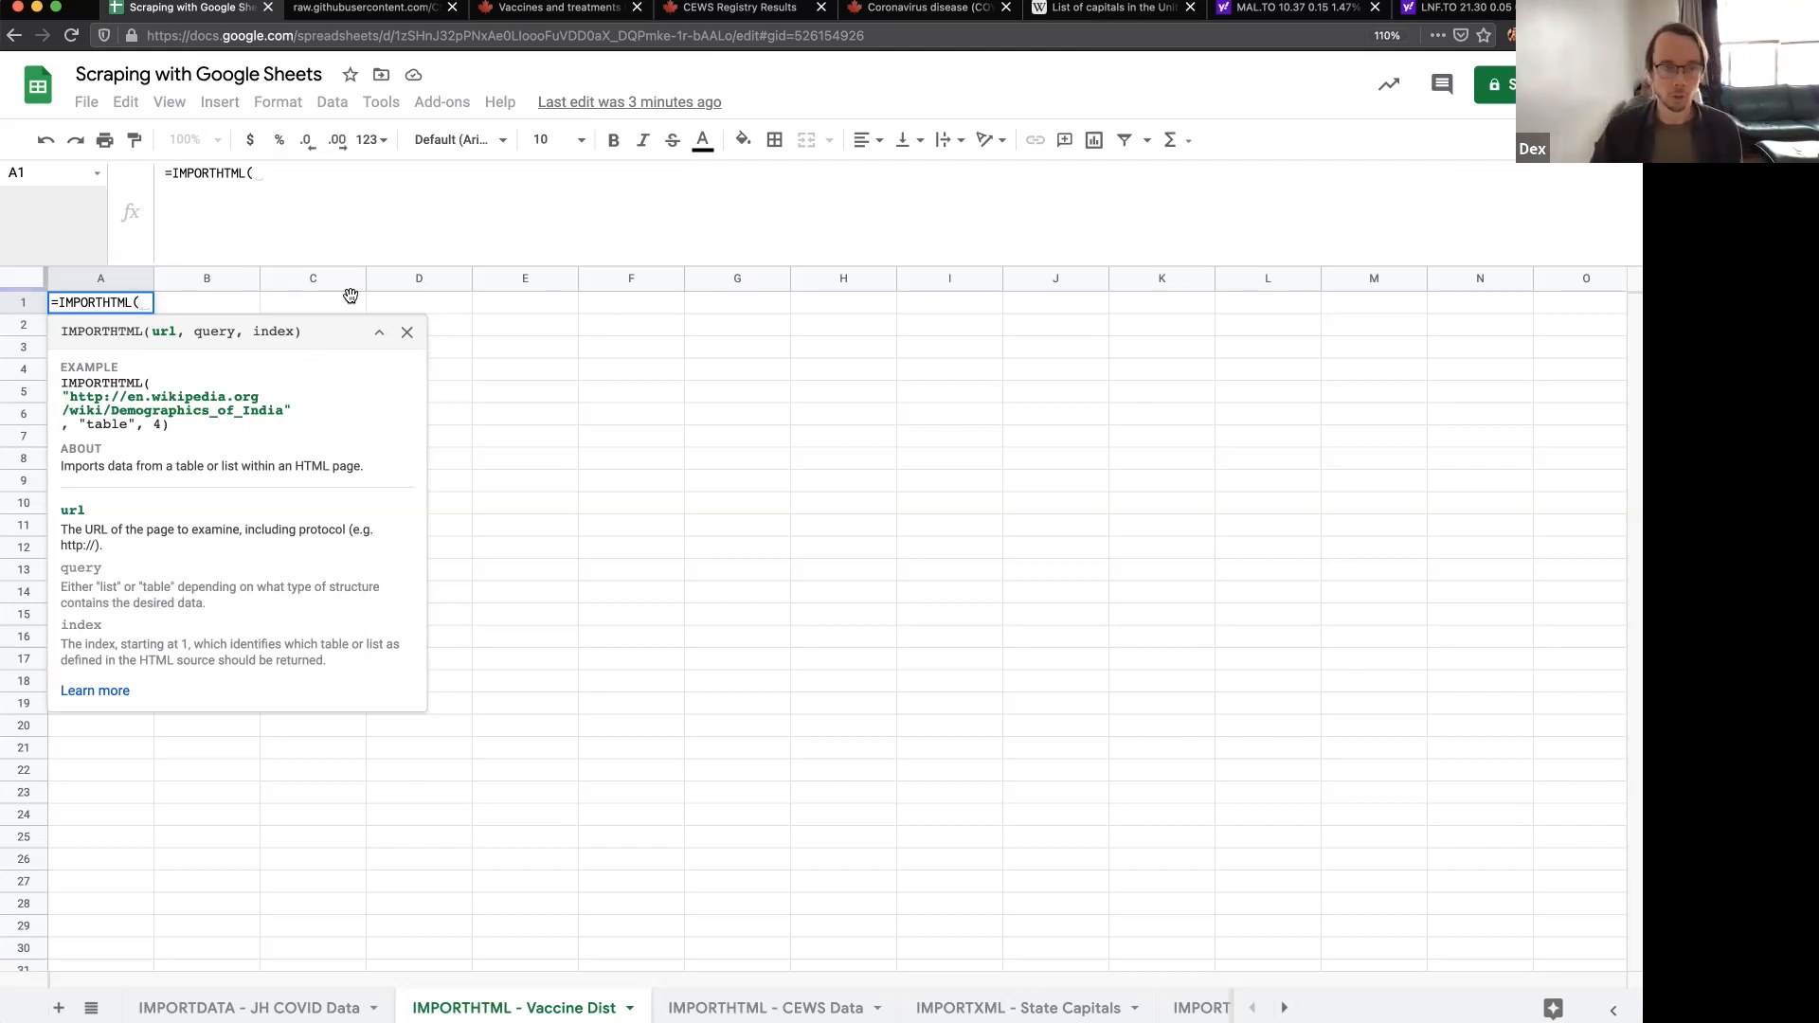
pyautogui.click(353, 209)
pyautogui.write('"')
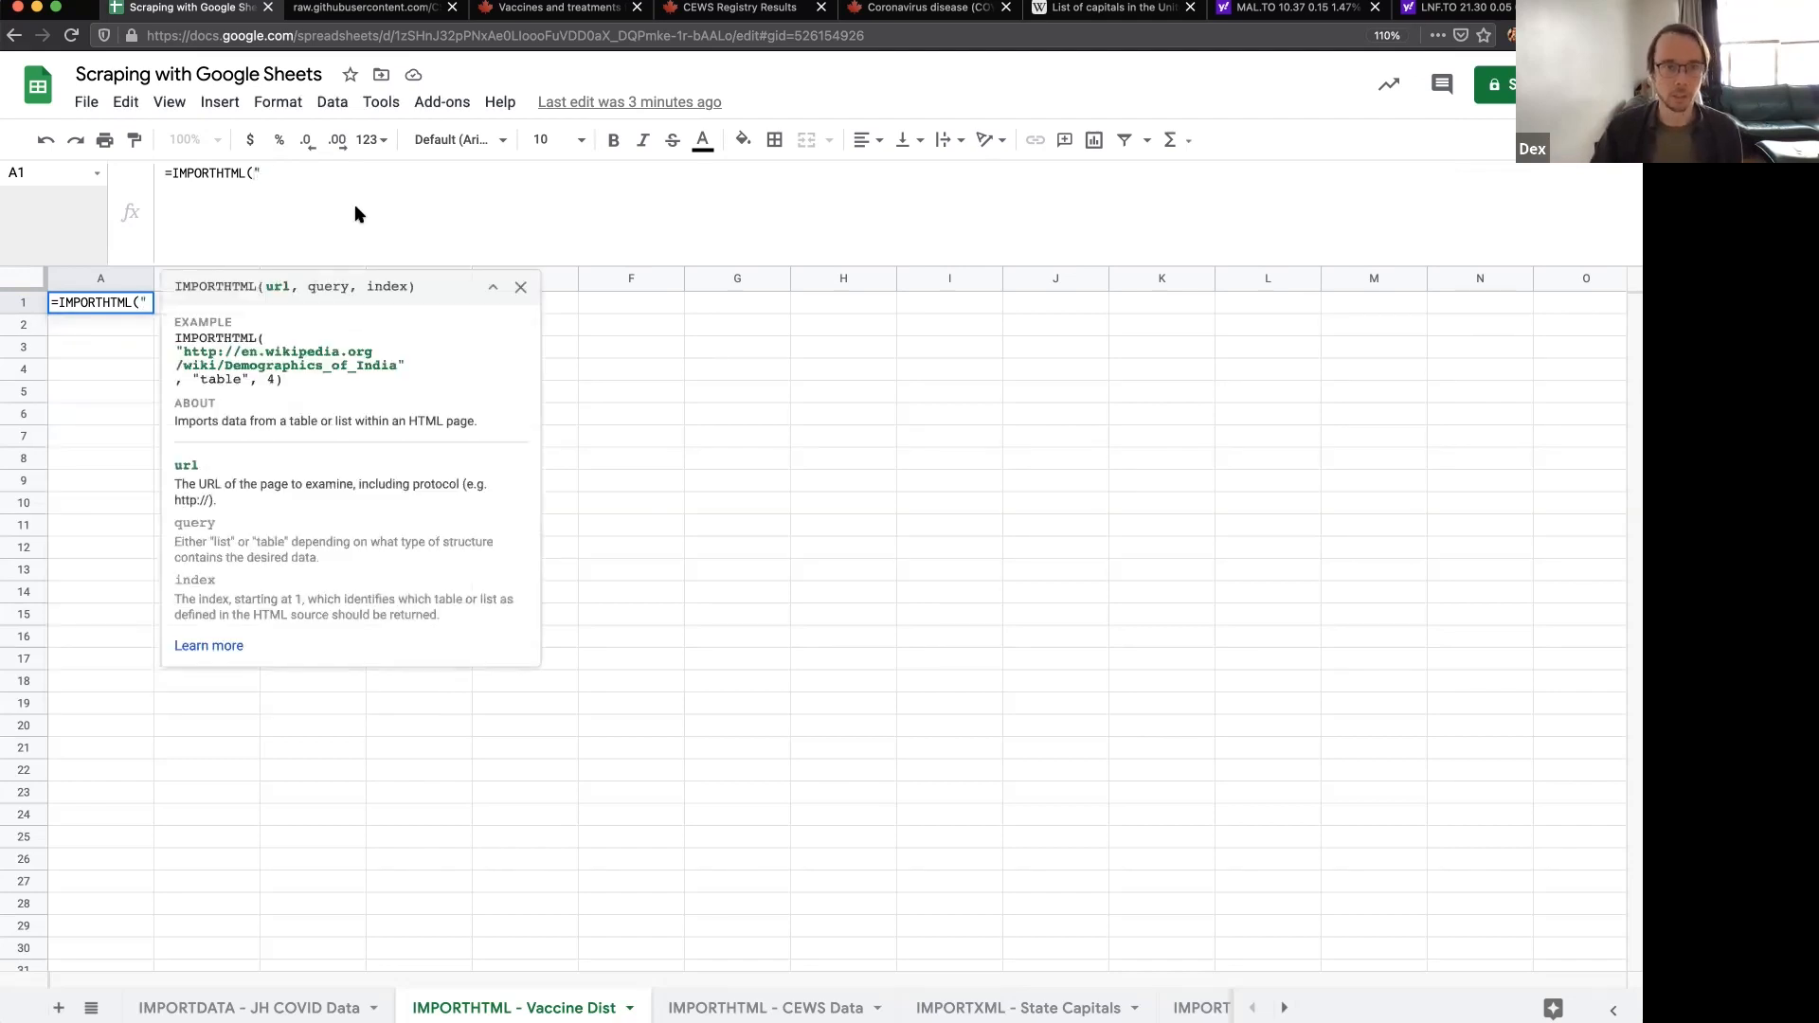
# - Complete cell A1's IMPORTHTML formula with the copied vaccine rollout page URL, query "table" and index 1, and enter it
pyautogui.click(559, 6)
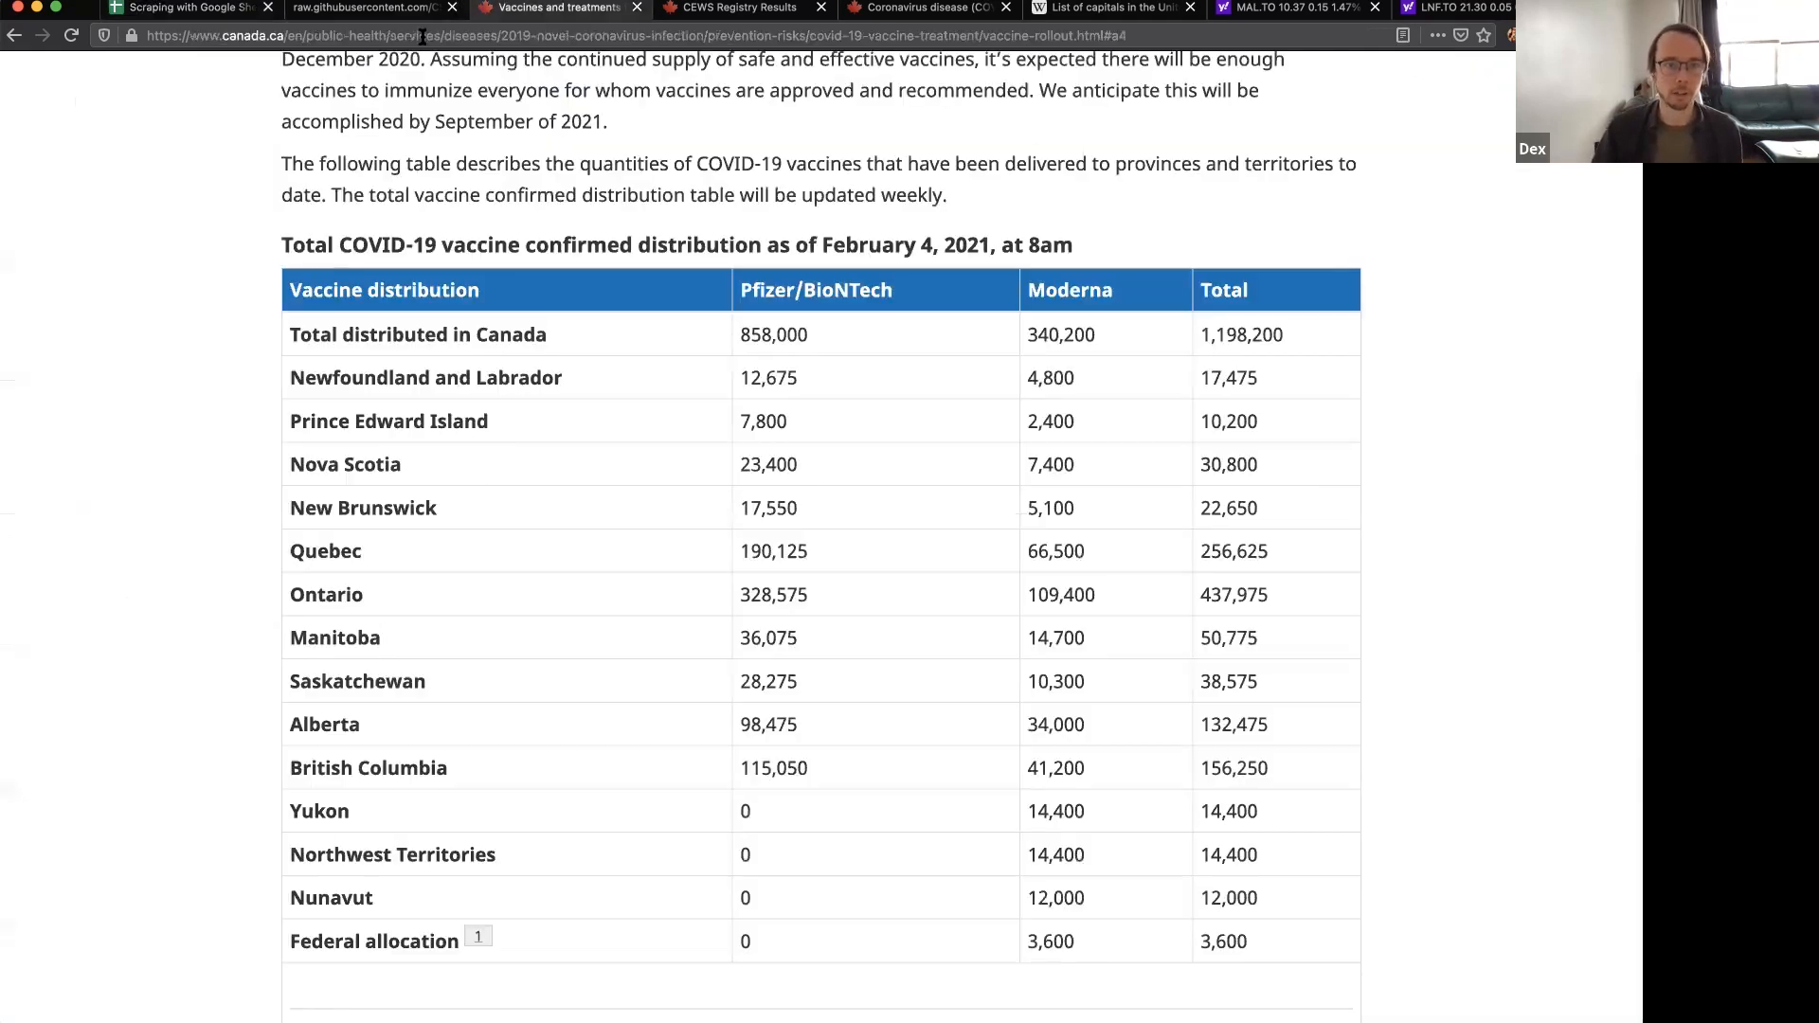
pyautogui.click(423, 36)
pyautogui.press('super+c')
pyautogui.press('super+1')
pyautogui.press('super+v')
pyautogui.write('"')
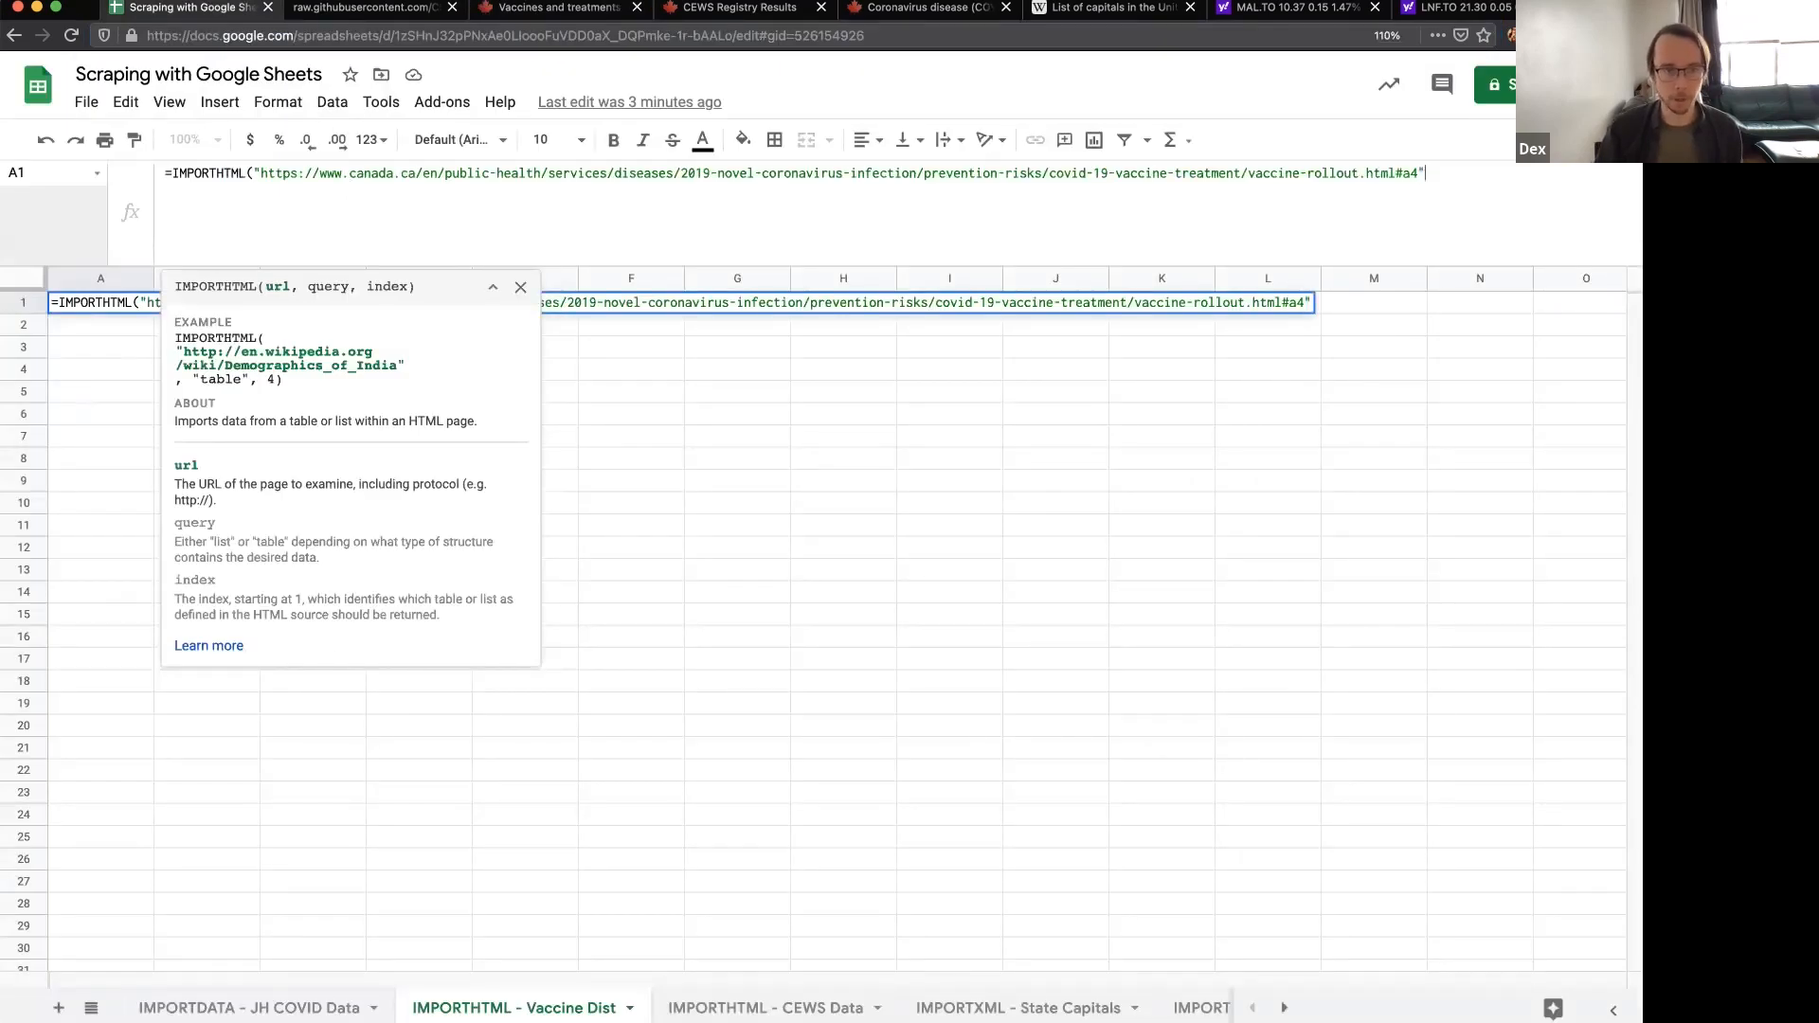
pyautogui.write(',"table",1)')
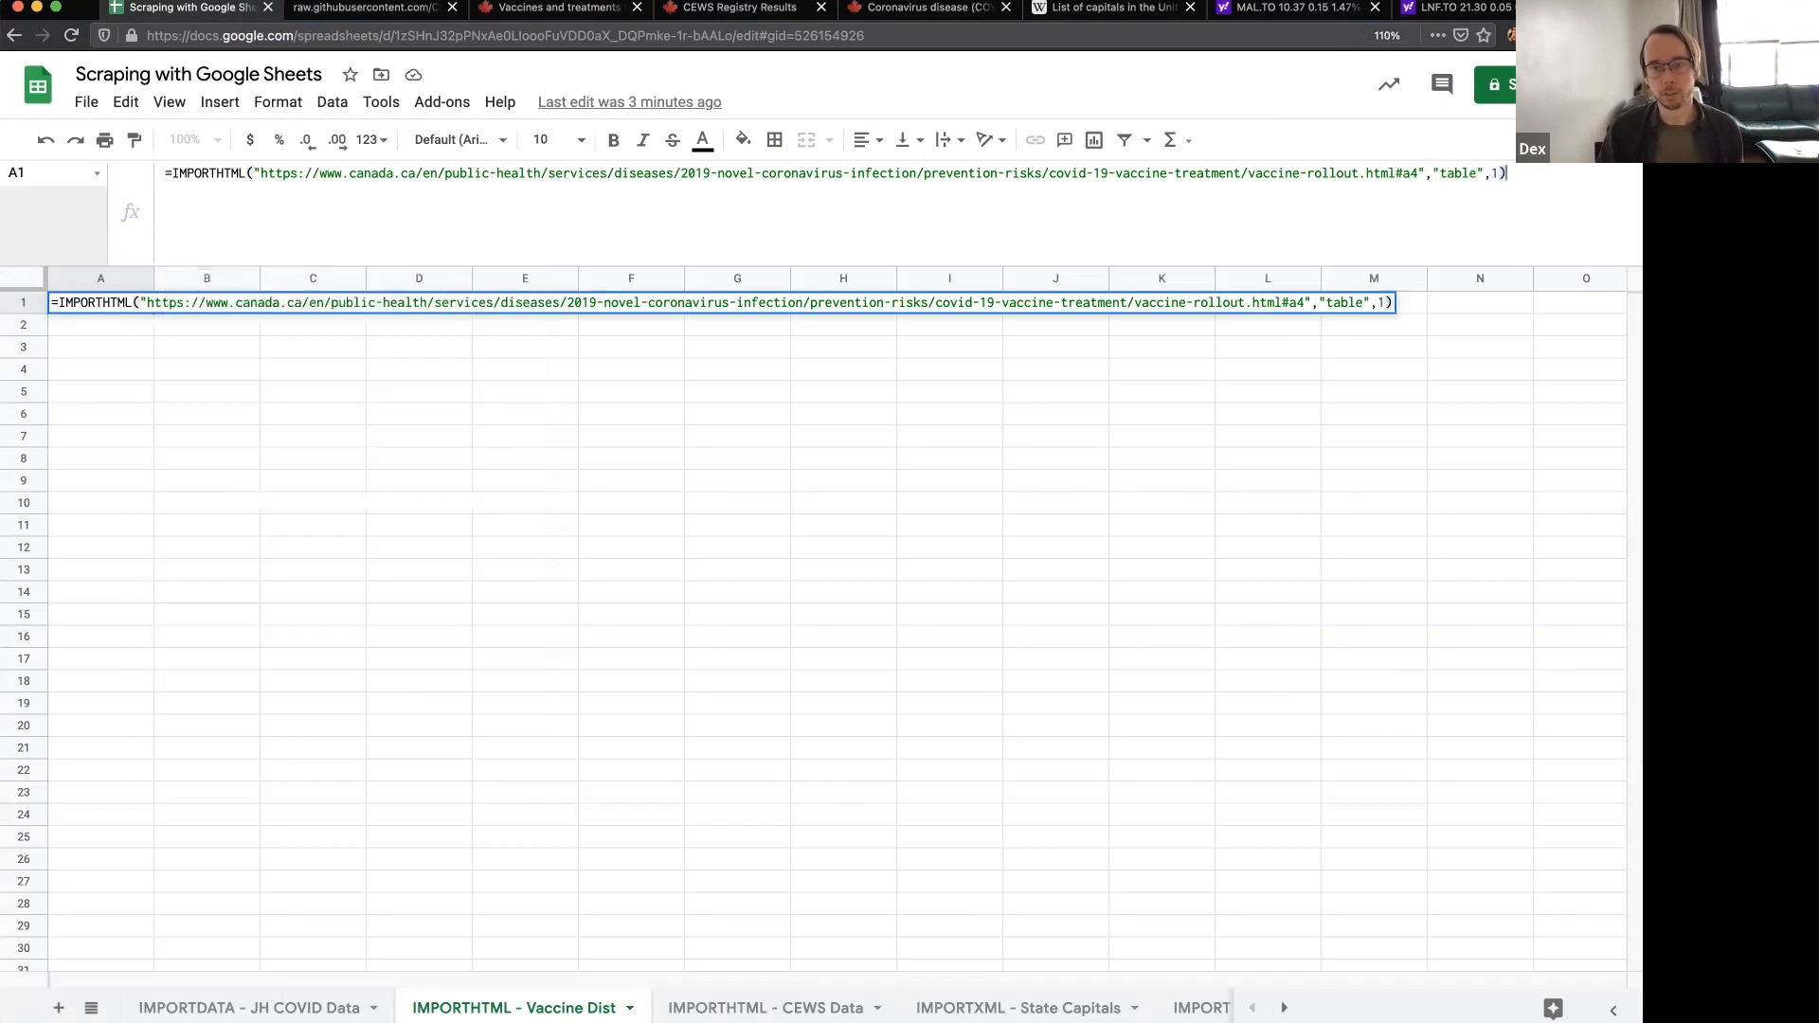
pyautogui.press('Return')
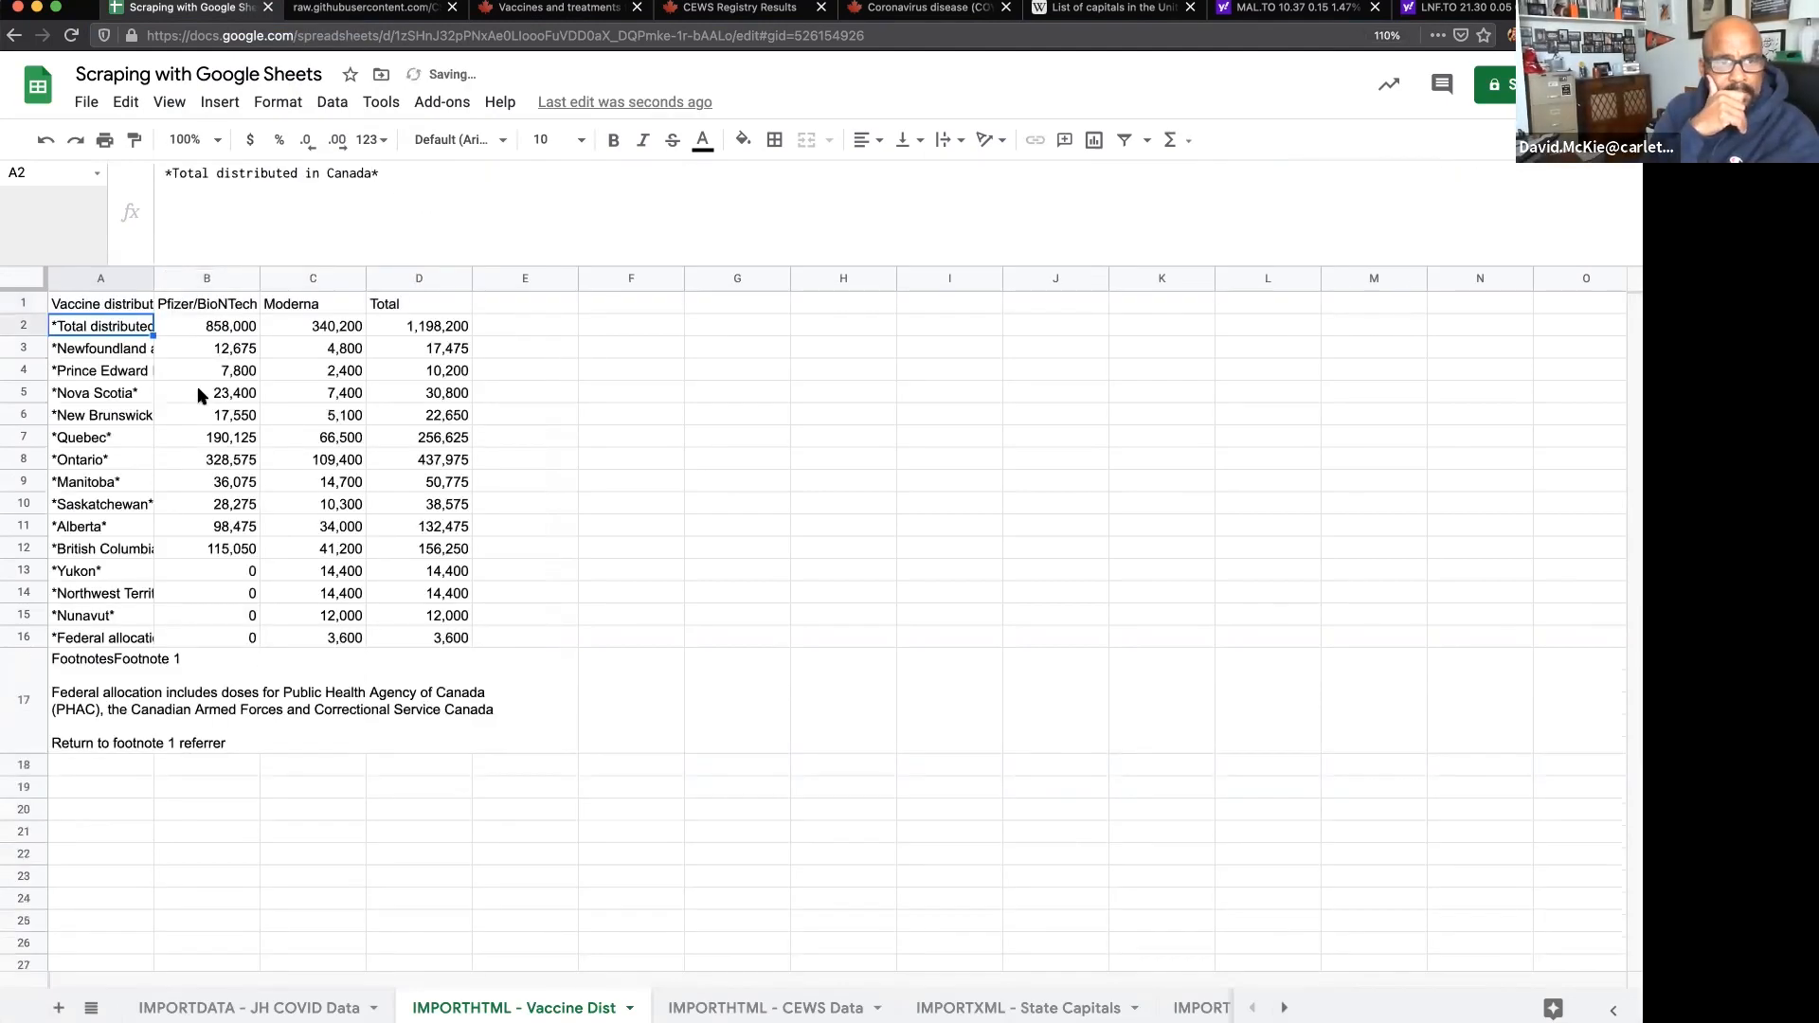
# - Review the imported vaccine table in A1:D16 and compare it with the IMPORTDATA - JH COVID Data sheet
pyautogui.moveTo(114, 308); pyautogui.dragTo(465, 636)
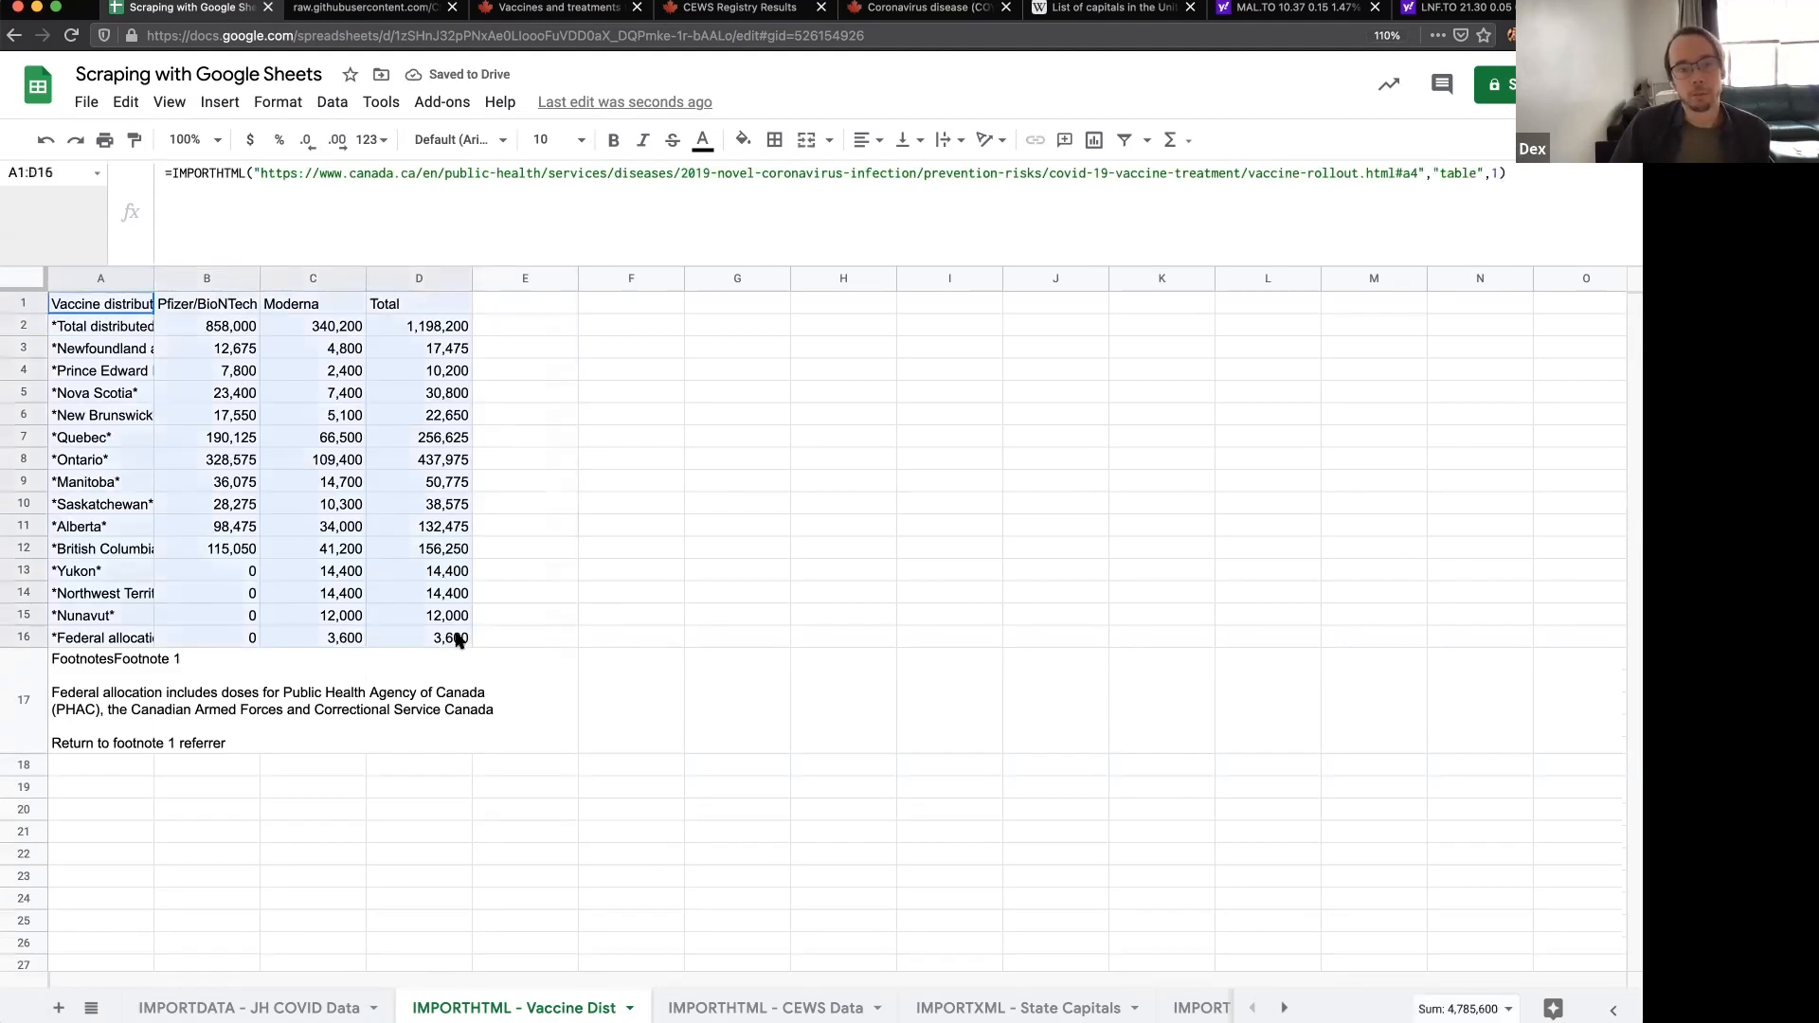
pyautogui.click(585, 580)
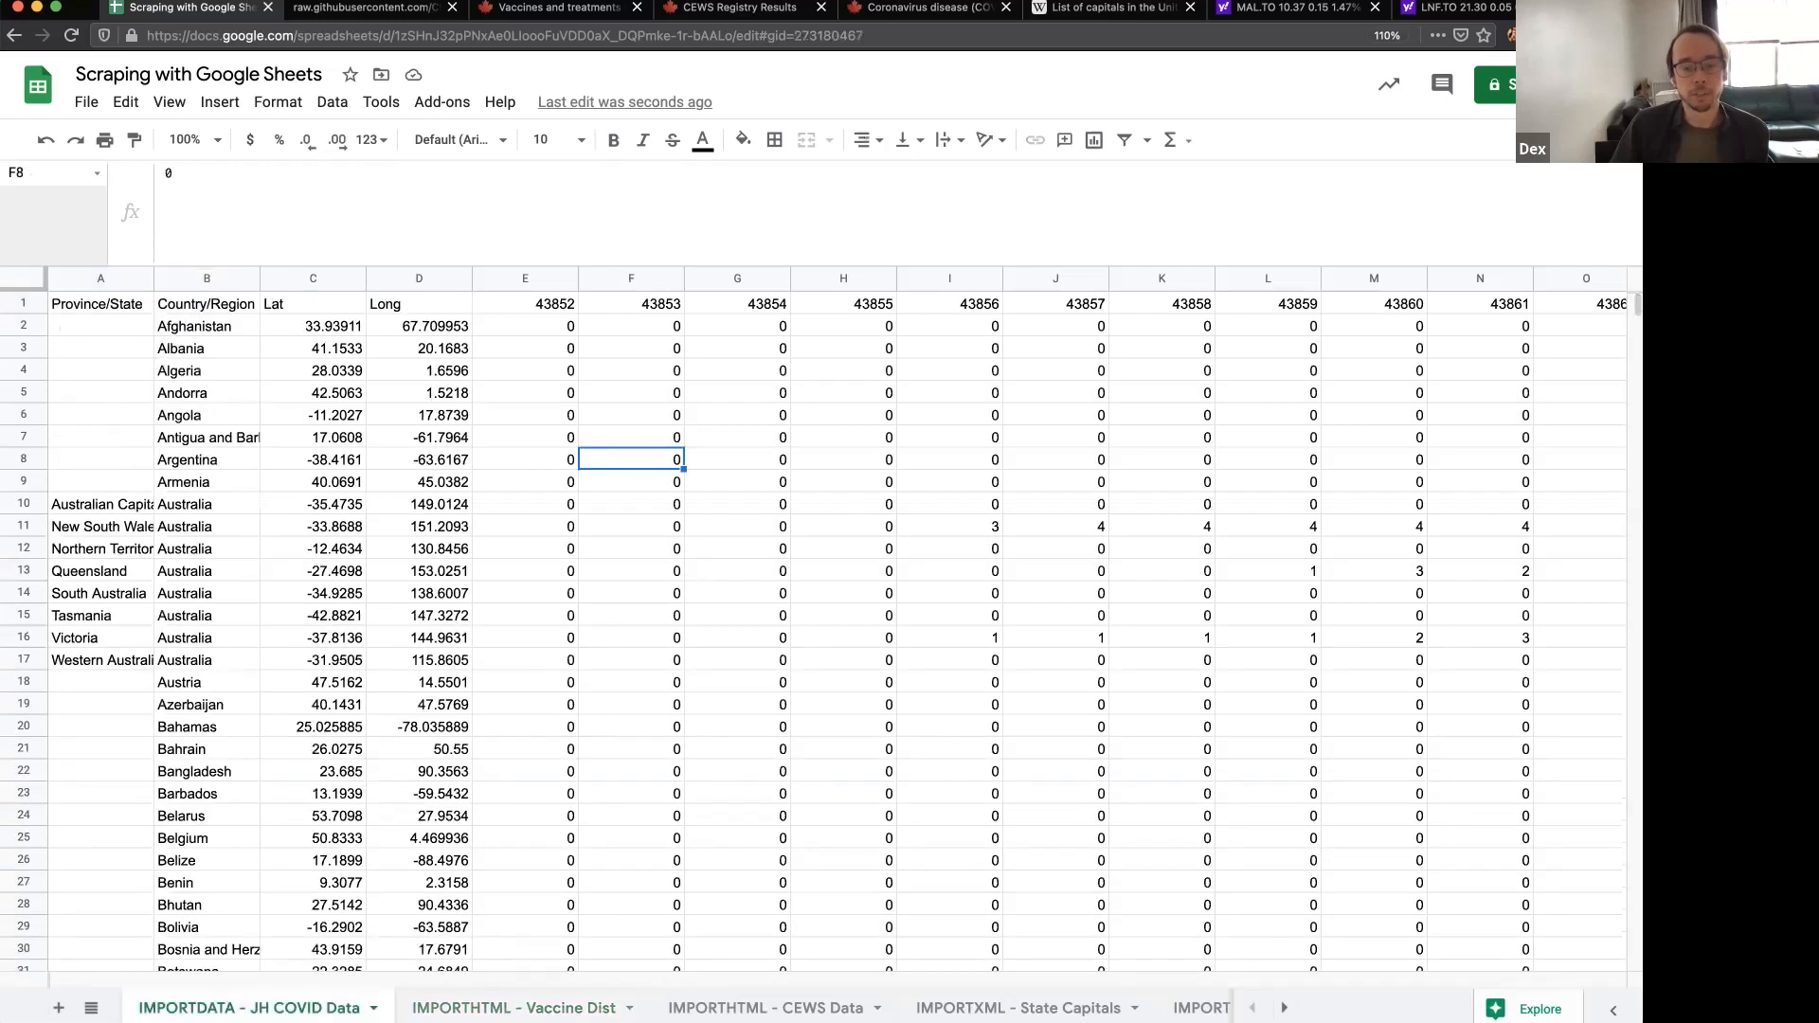
pyautogui.click(455, 1003)
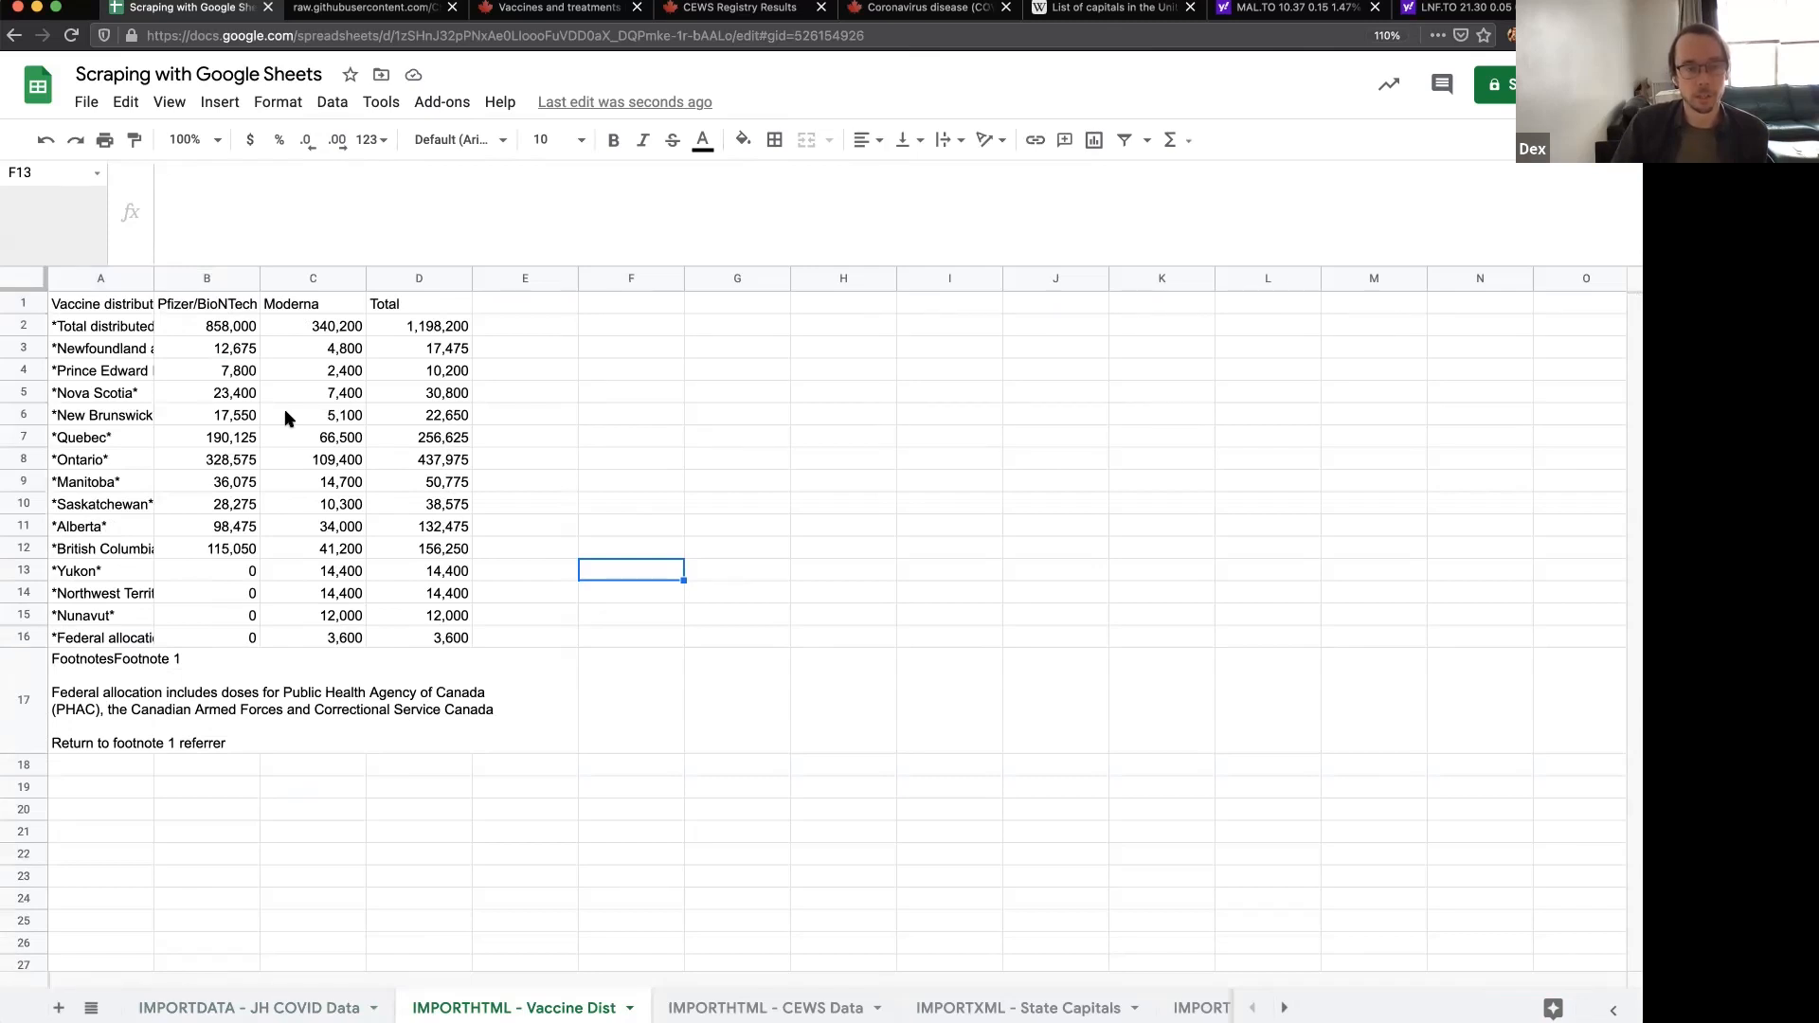
# - Change the table index in cell A1's IMPORTHTML formula to import the forecasted vaccine allocations table instead
pyautogui.click(124, 307)
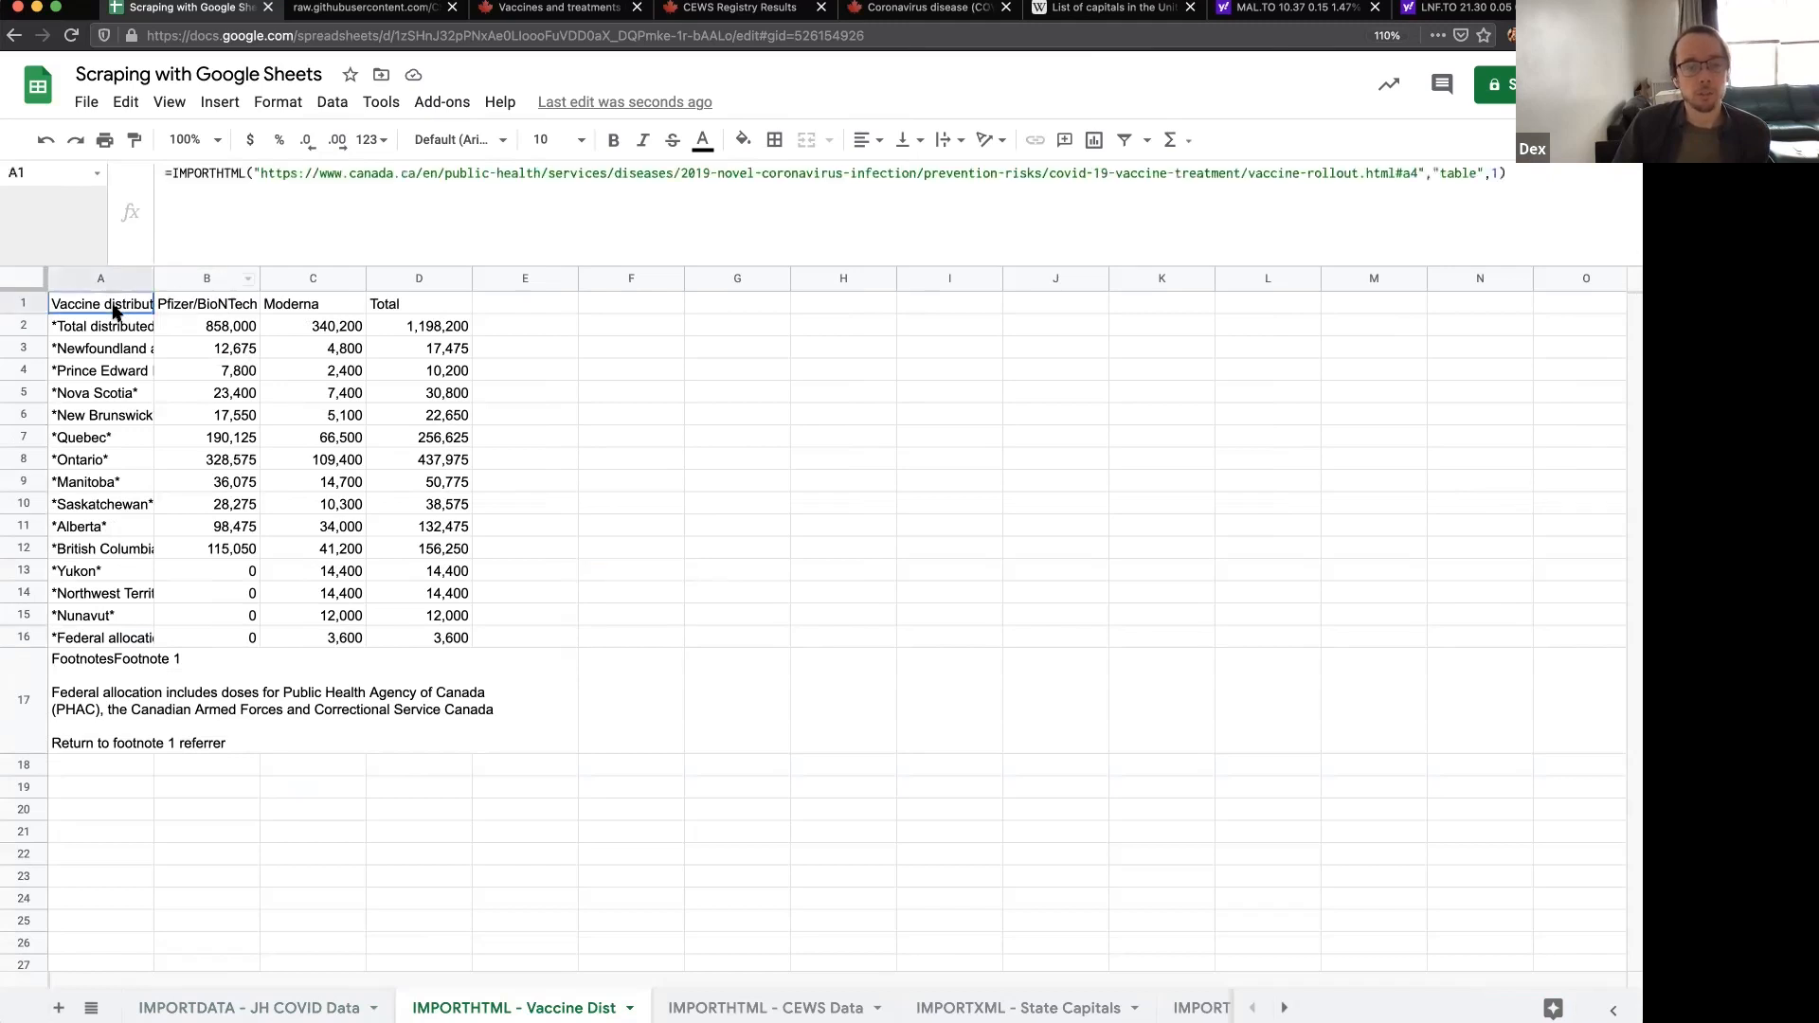
pyautogui.click(1198, 201)
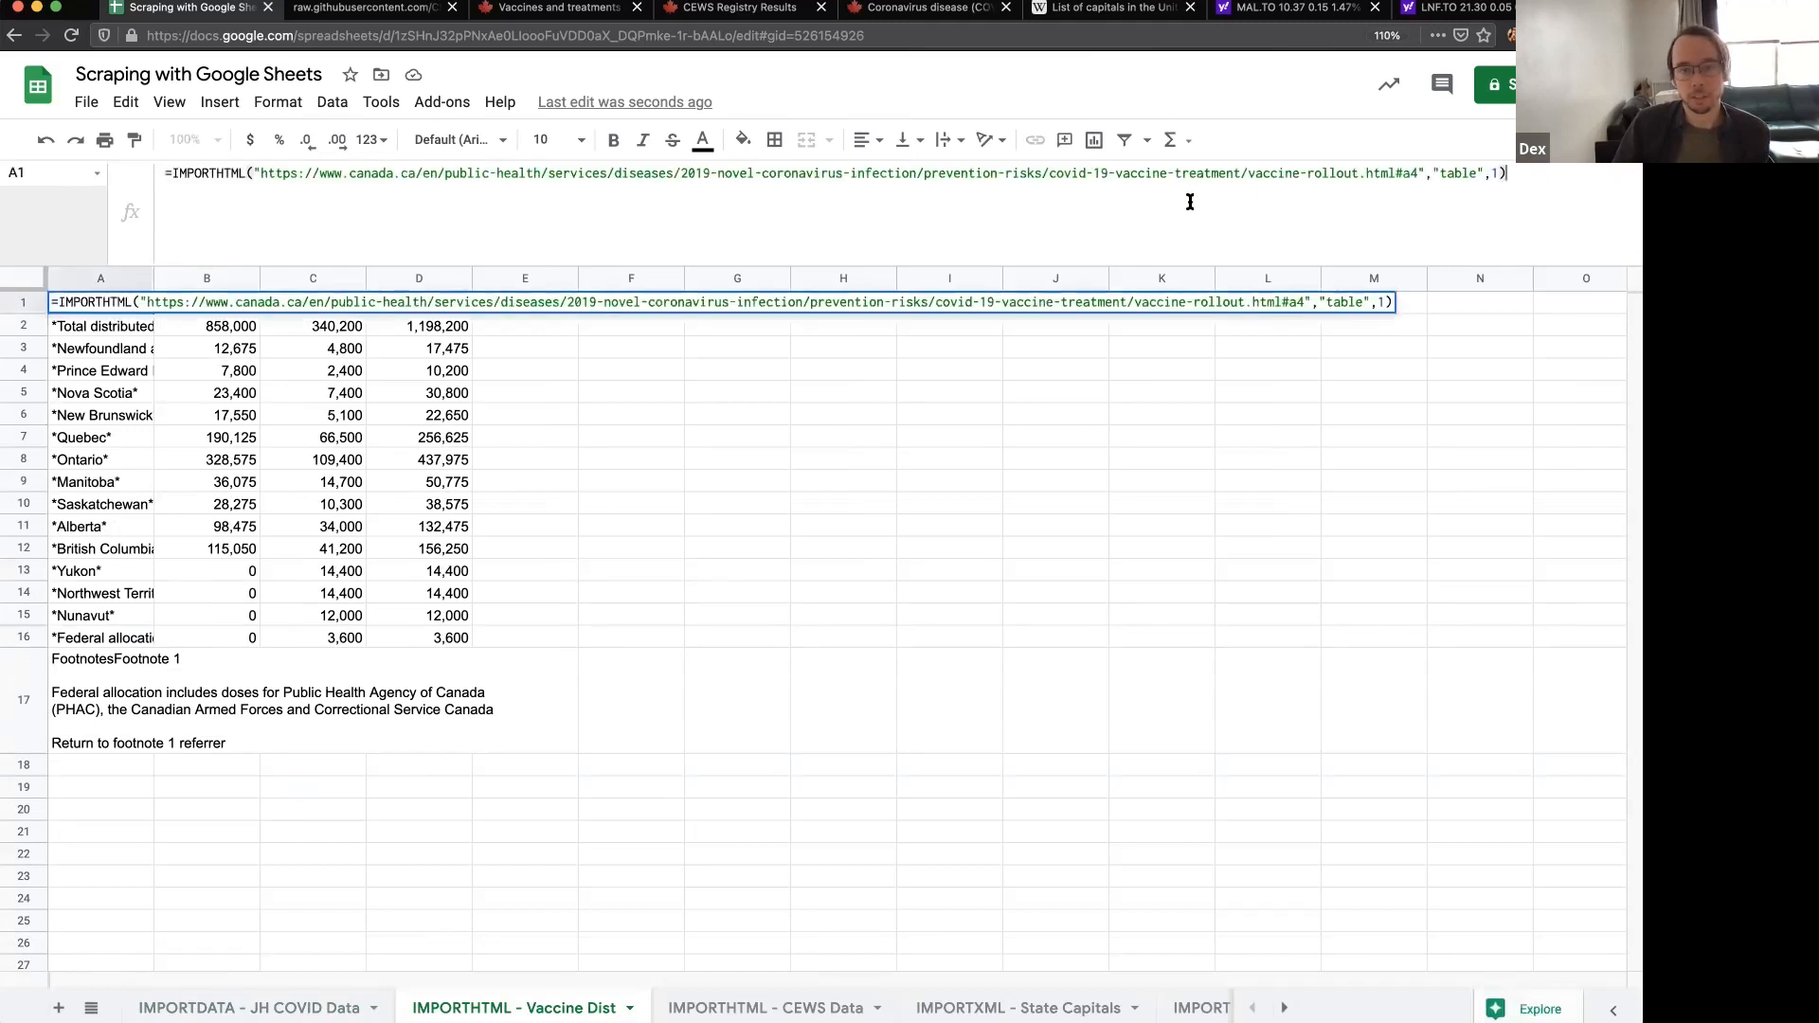
pyautogui.click(1385, 304)
pyautogui.press('Return')
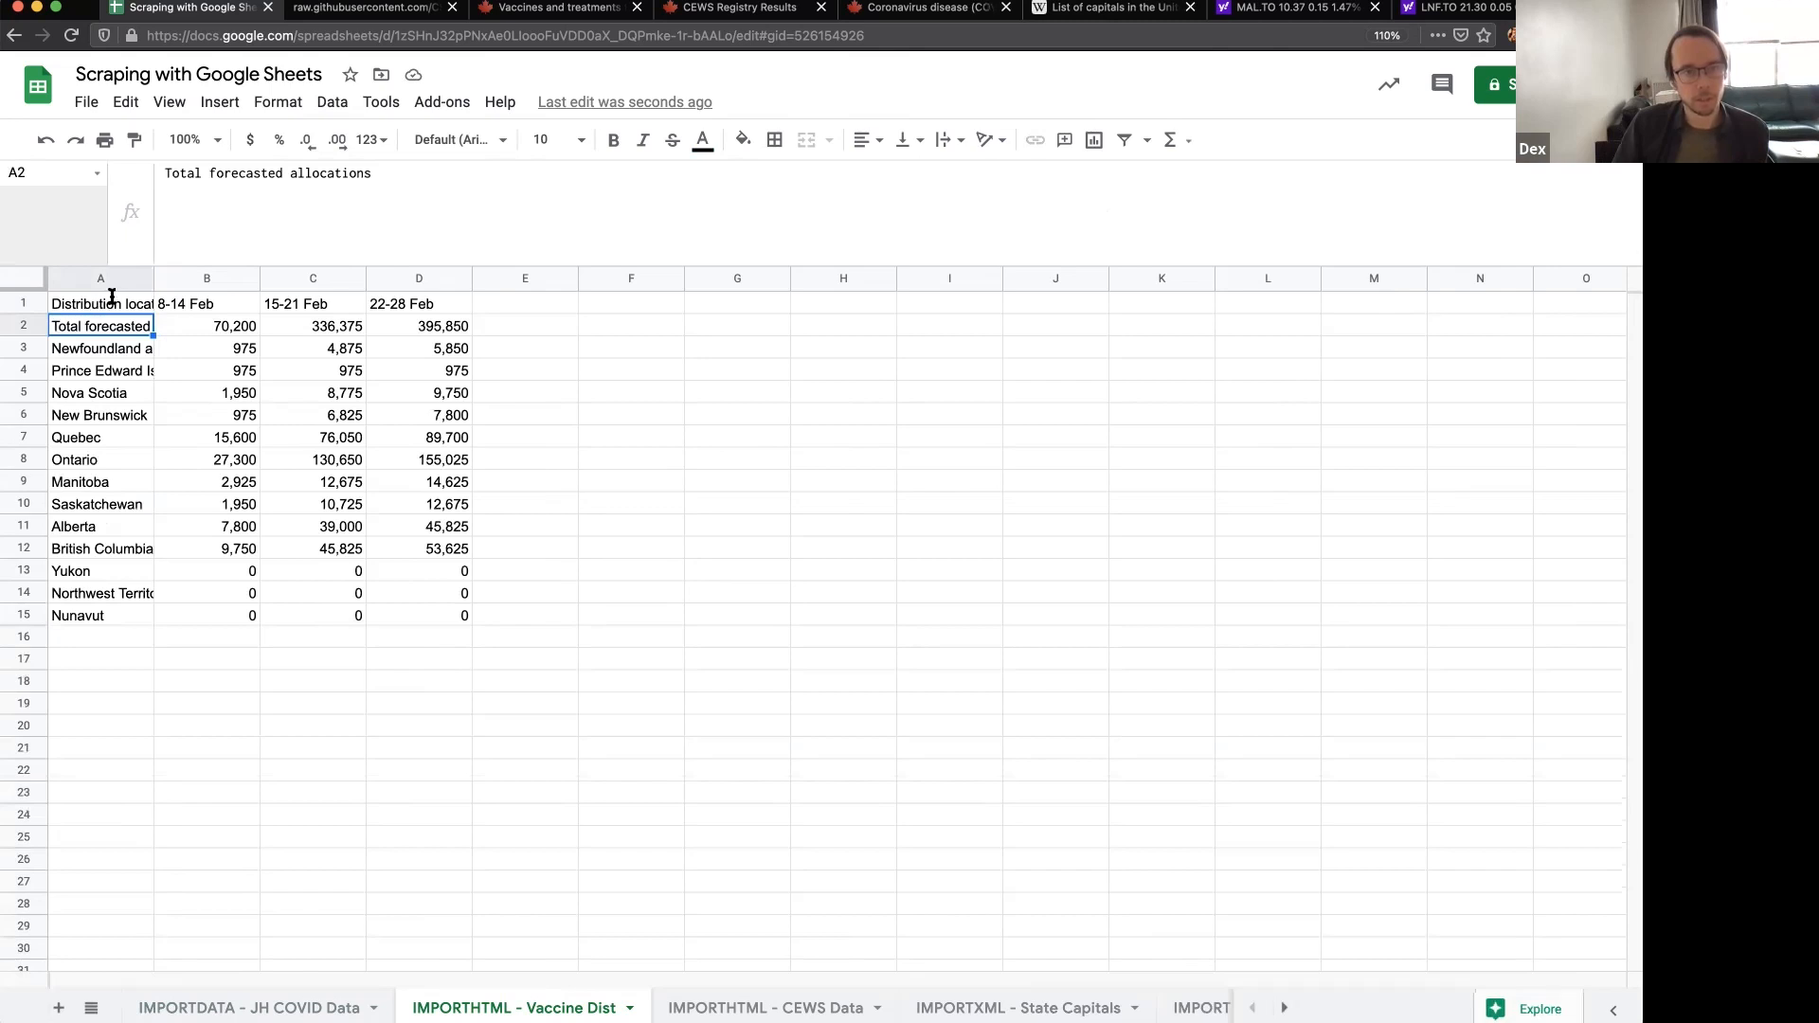
# - Check the imported forecast against the Pfizer-BioNTech forecasted allocation table on the vaccine rollout page and return to the spreadsheet
pyautogui.click(520, 6)
pyautogui.scroll(-10, 706, 420)
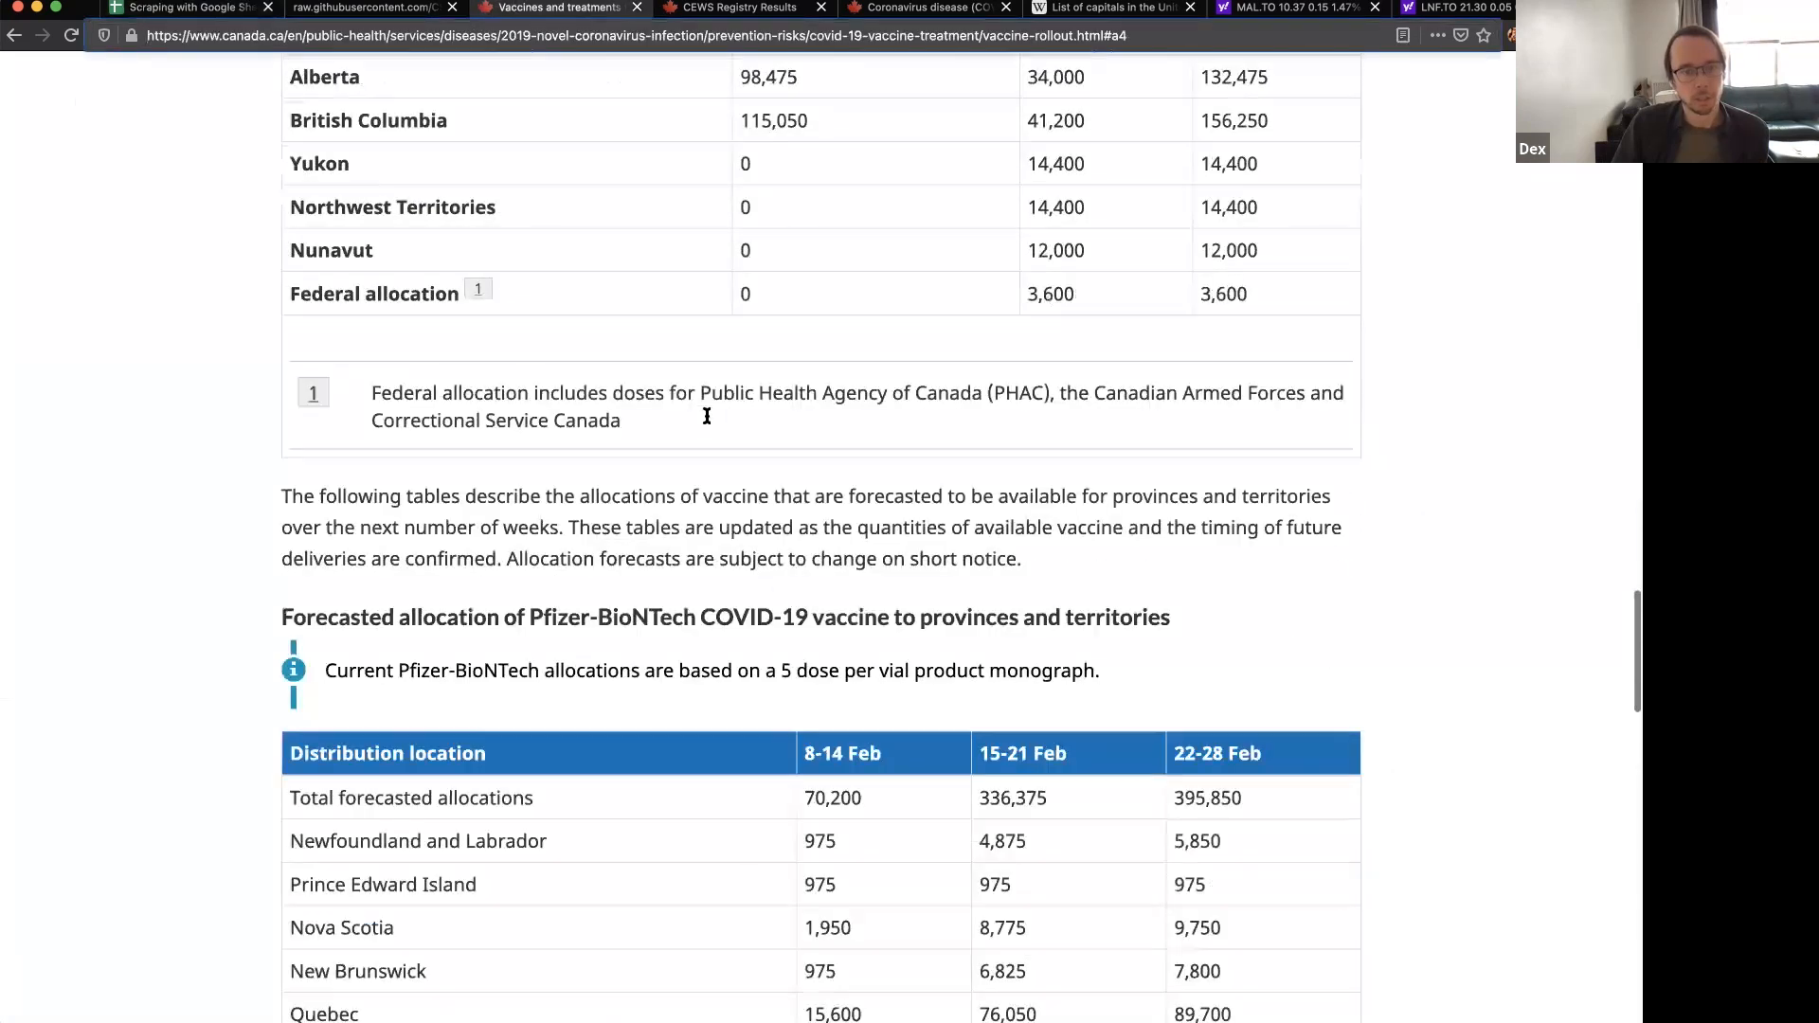
pyautogui.scroll(1, 677, 419)
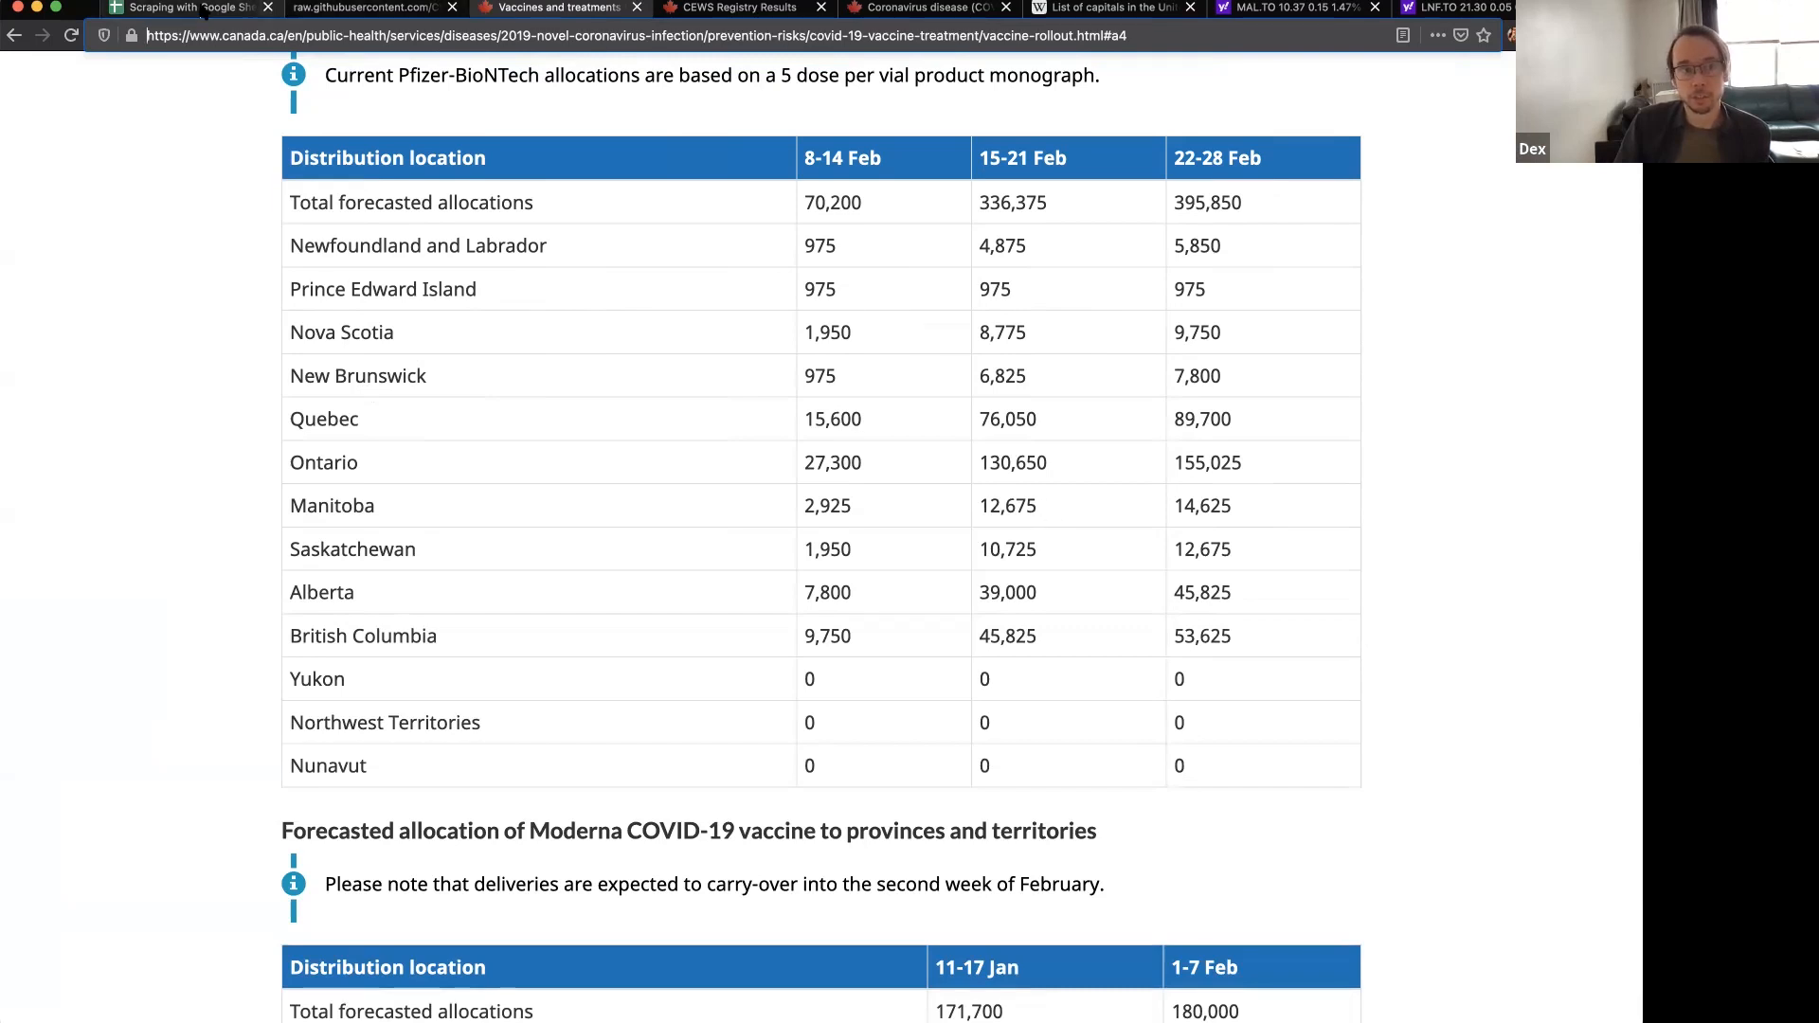
pyautogui.click(180, 8)
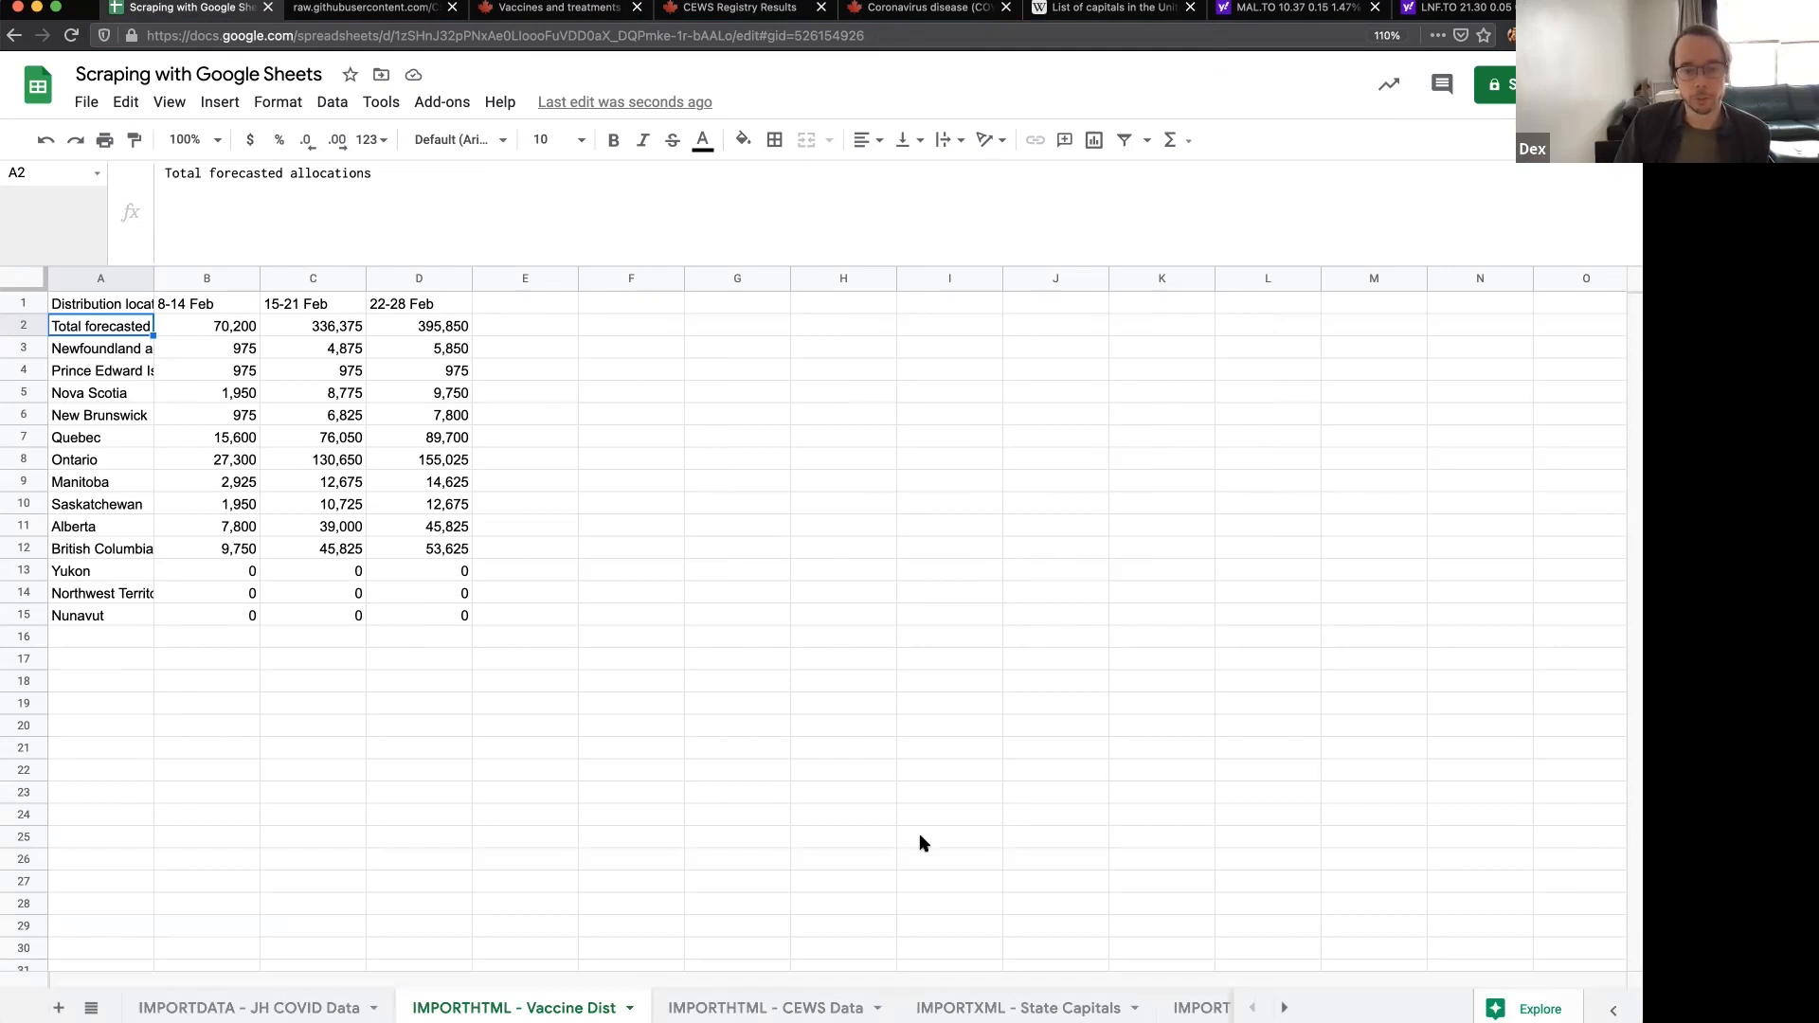
# - Select cell A1 on the IMPORTHTML - CEWS Data sheet and switch to the CEWS Registry Results page
pyautogui.click(814, 999)
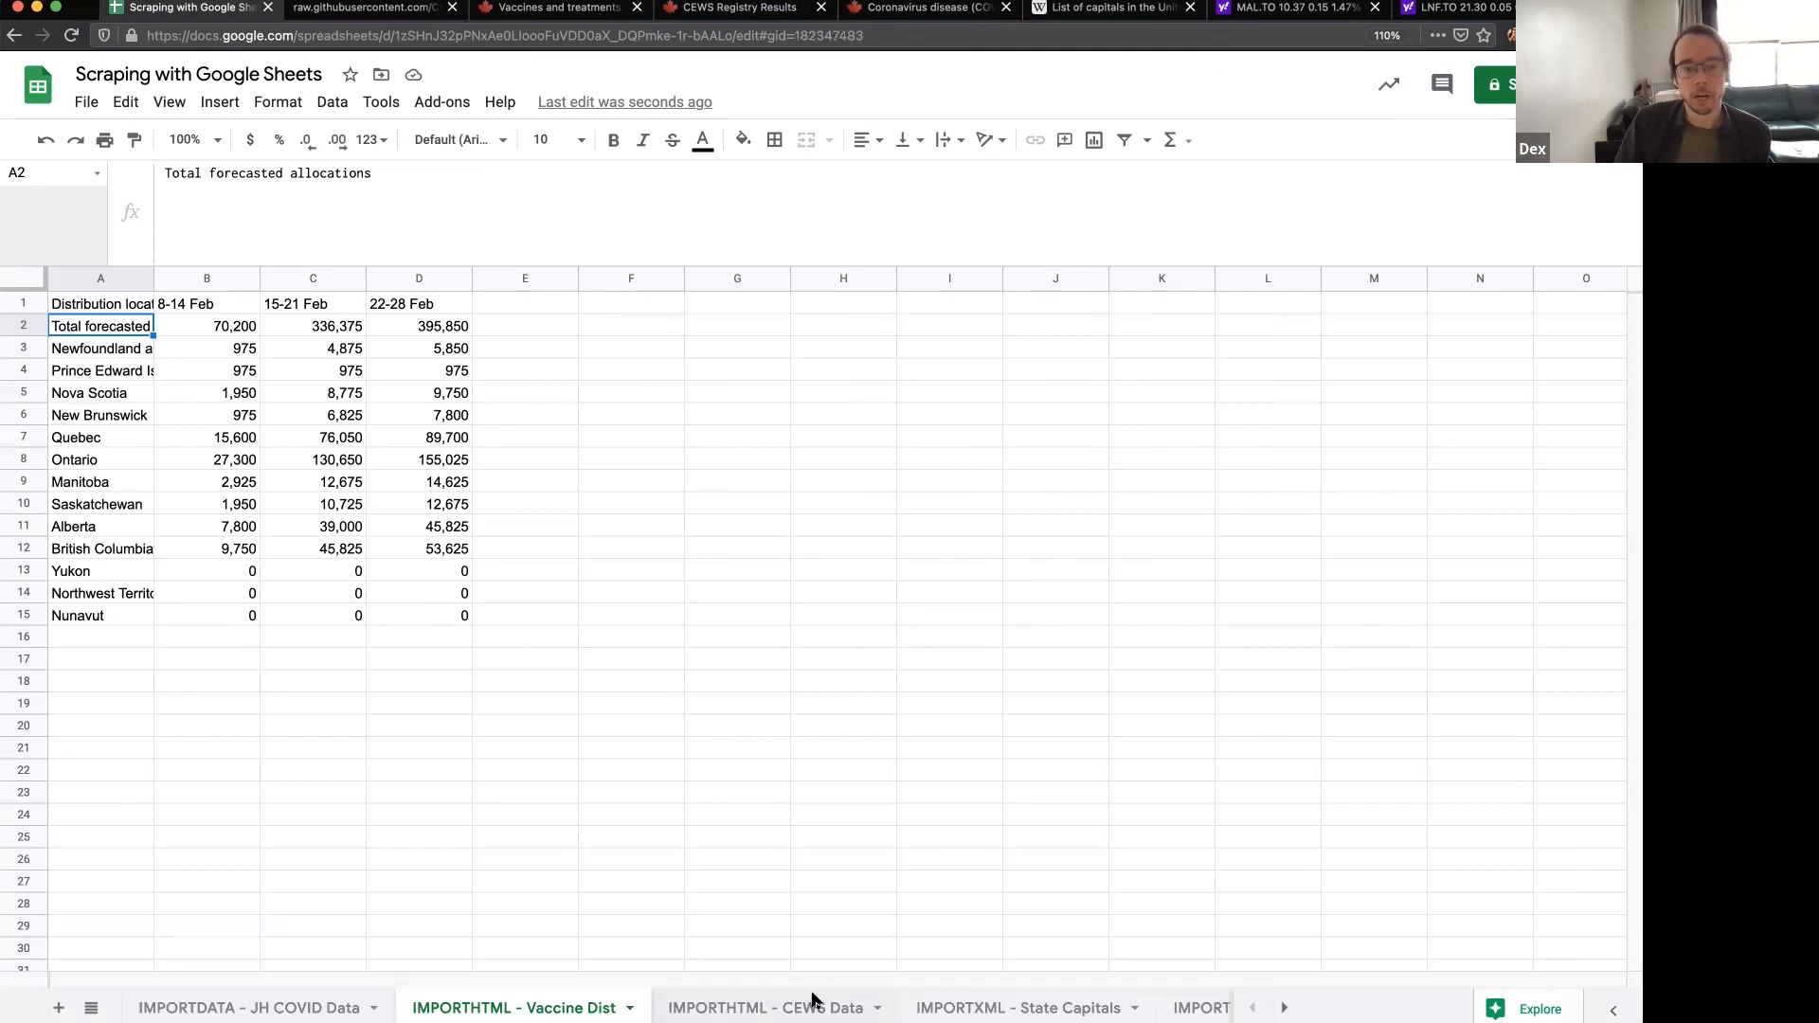
pyautogui.click(146, 305)
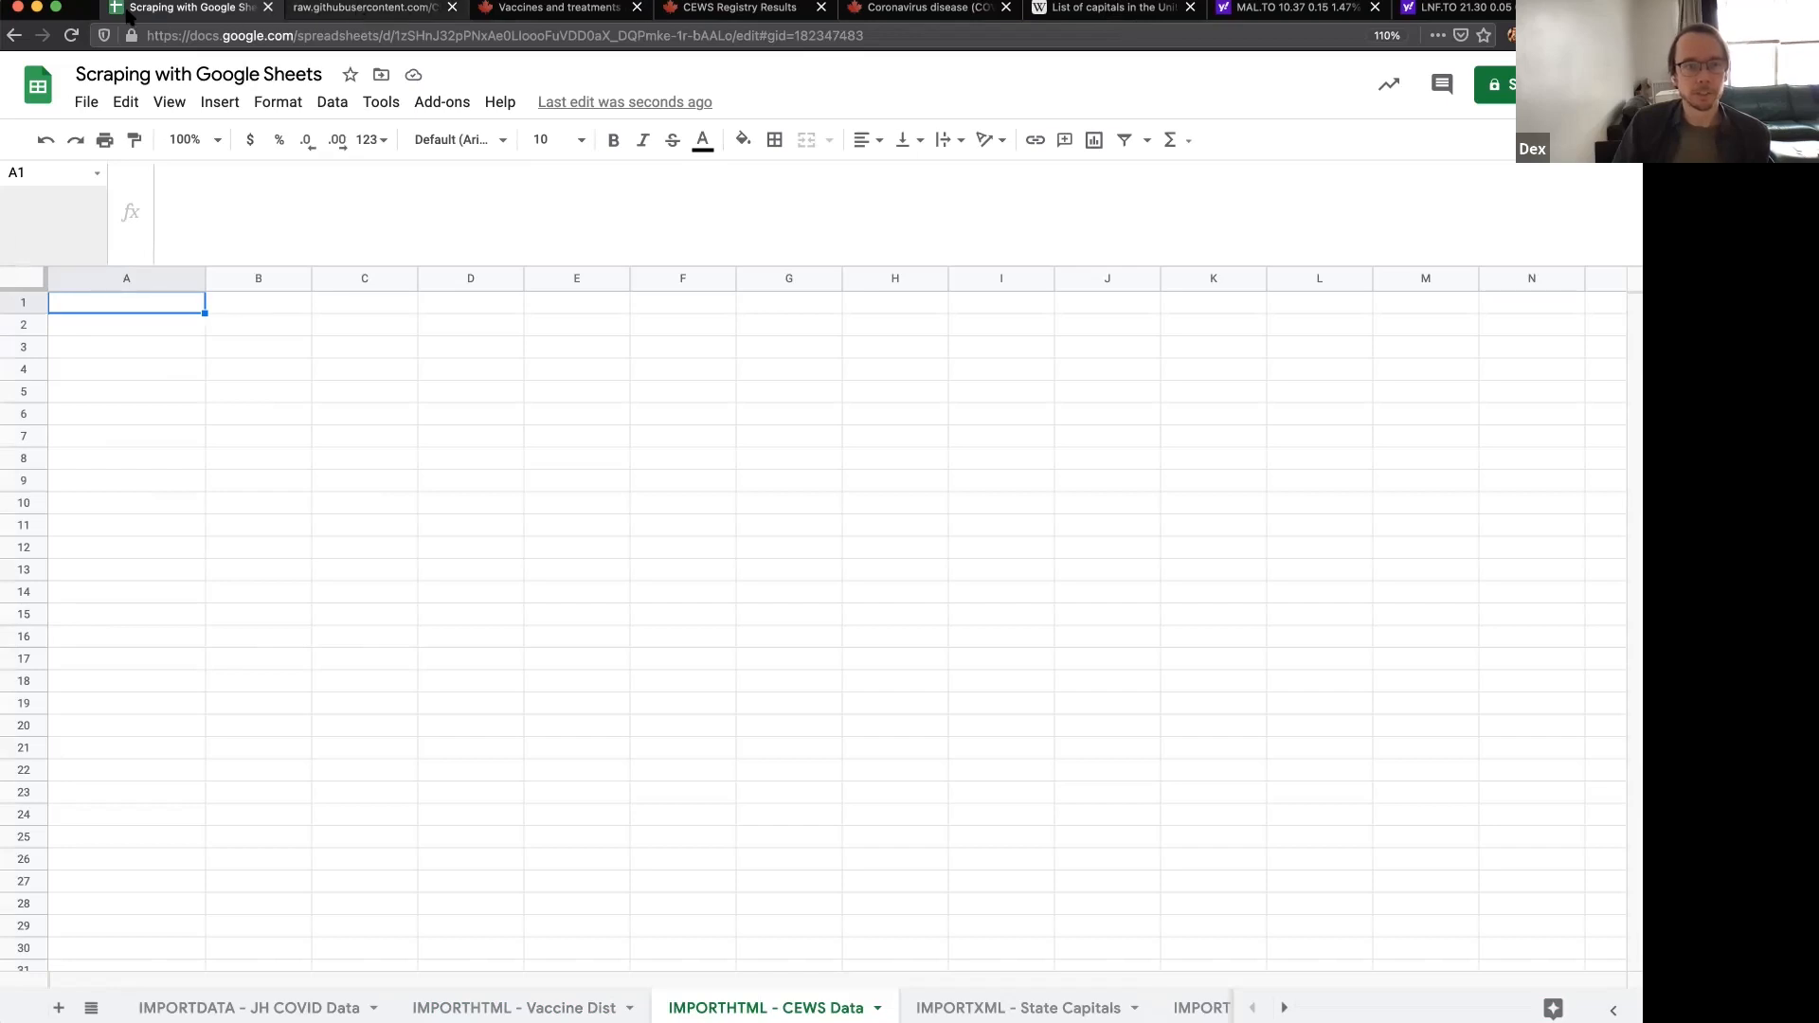
pyautogui.hotkey('ctrl', 'Tab')
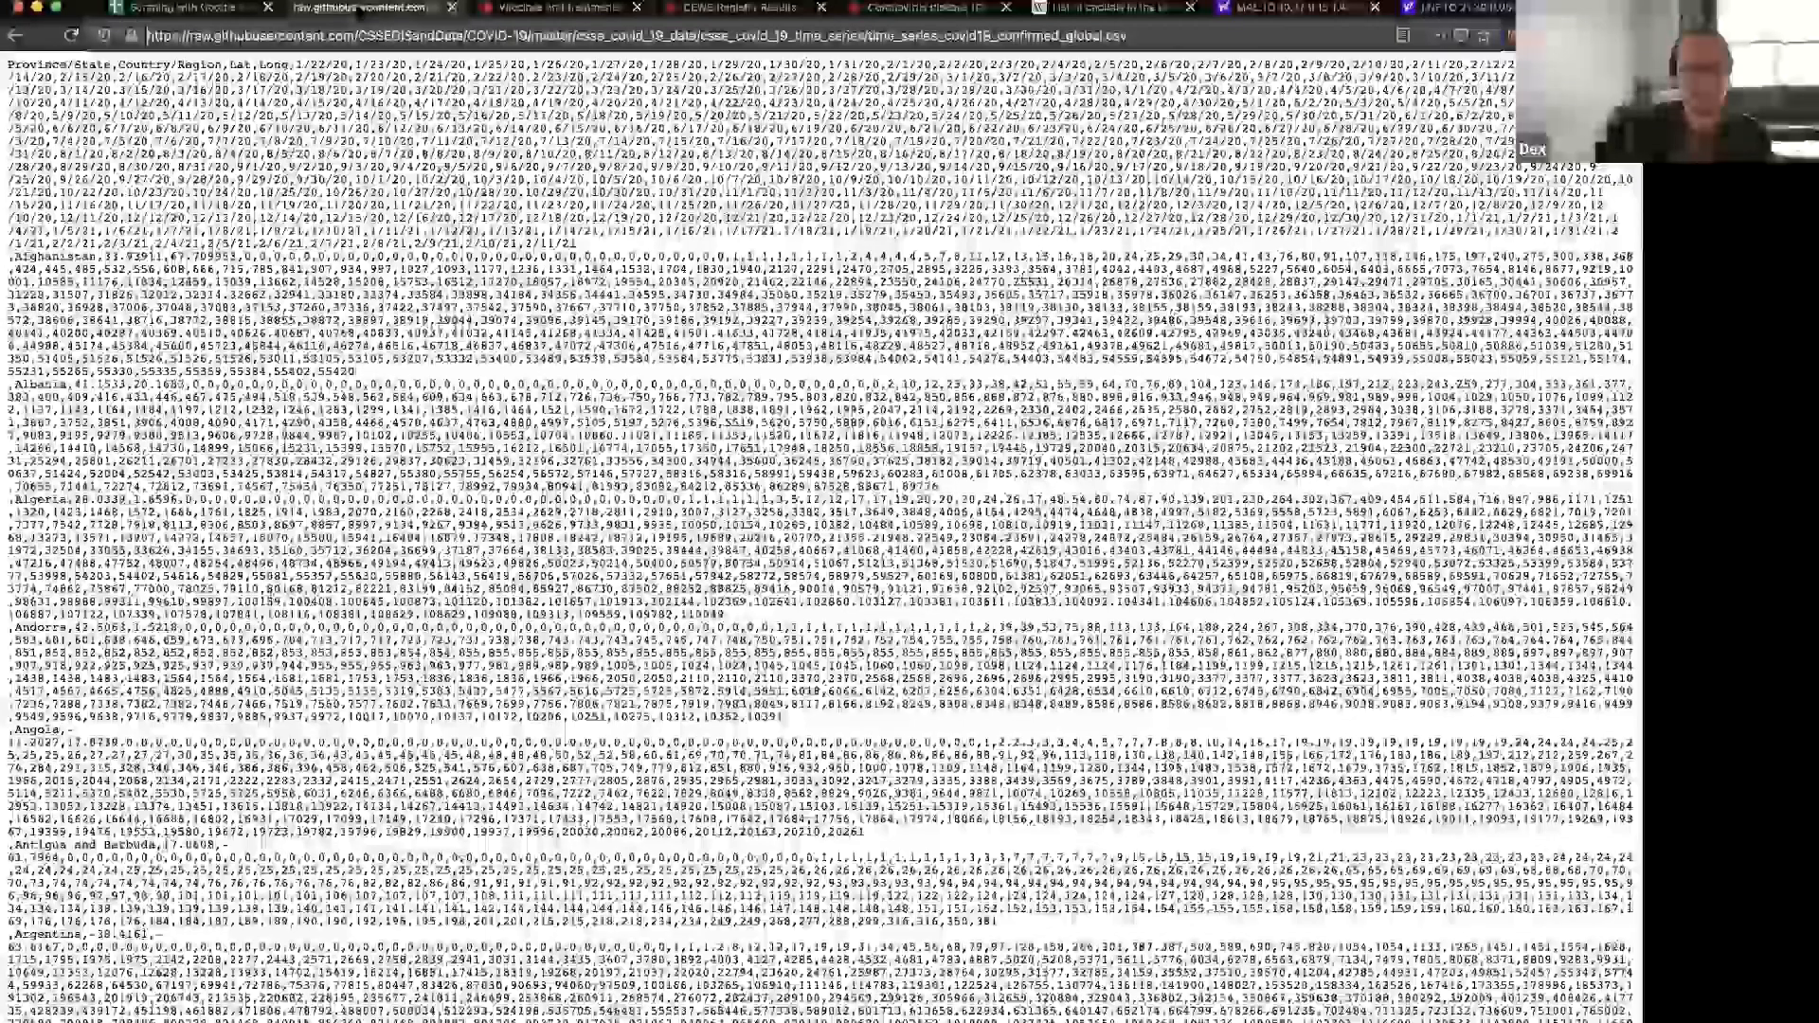
pyautogui.hotkey('ctrl', 'Tab')
pyautogui.hotkey('ctrl', 'Tab')
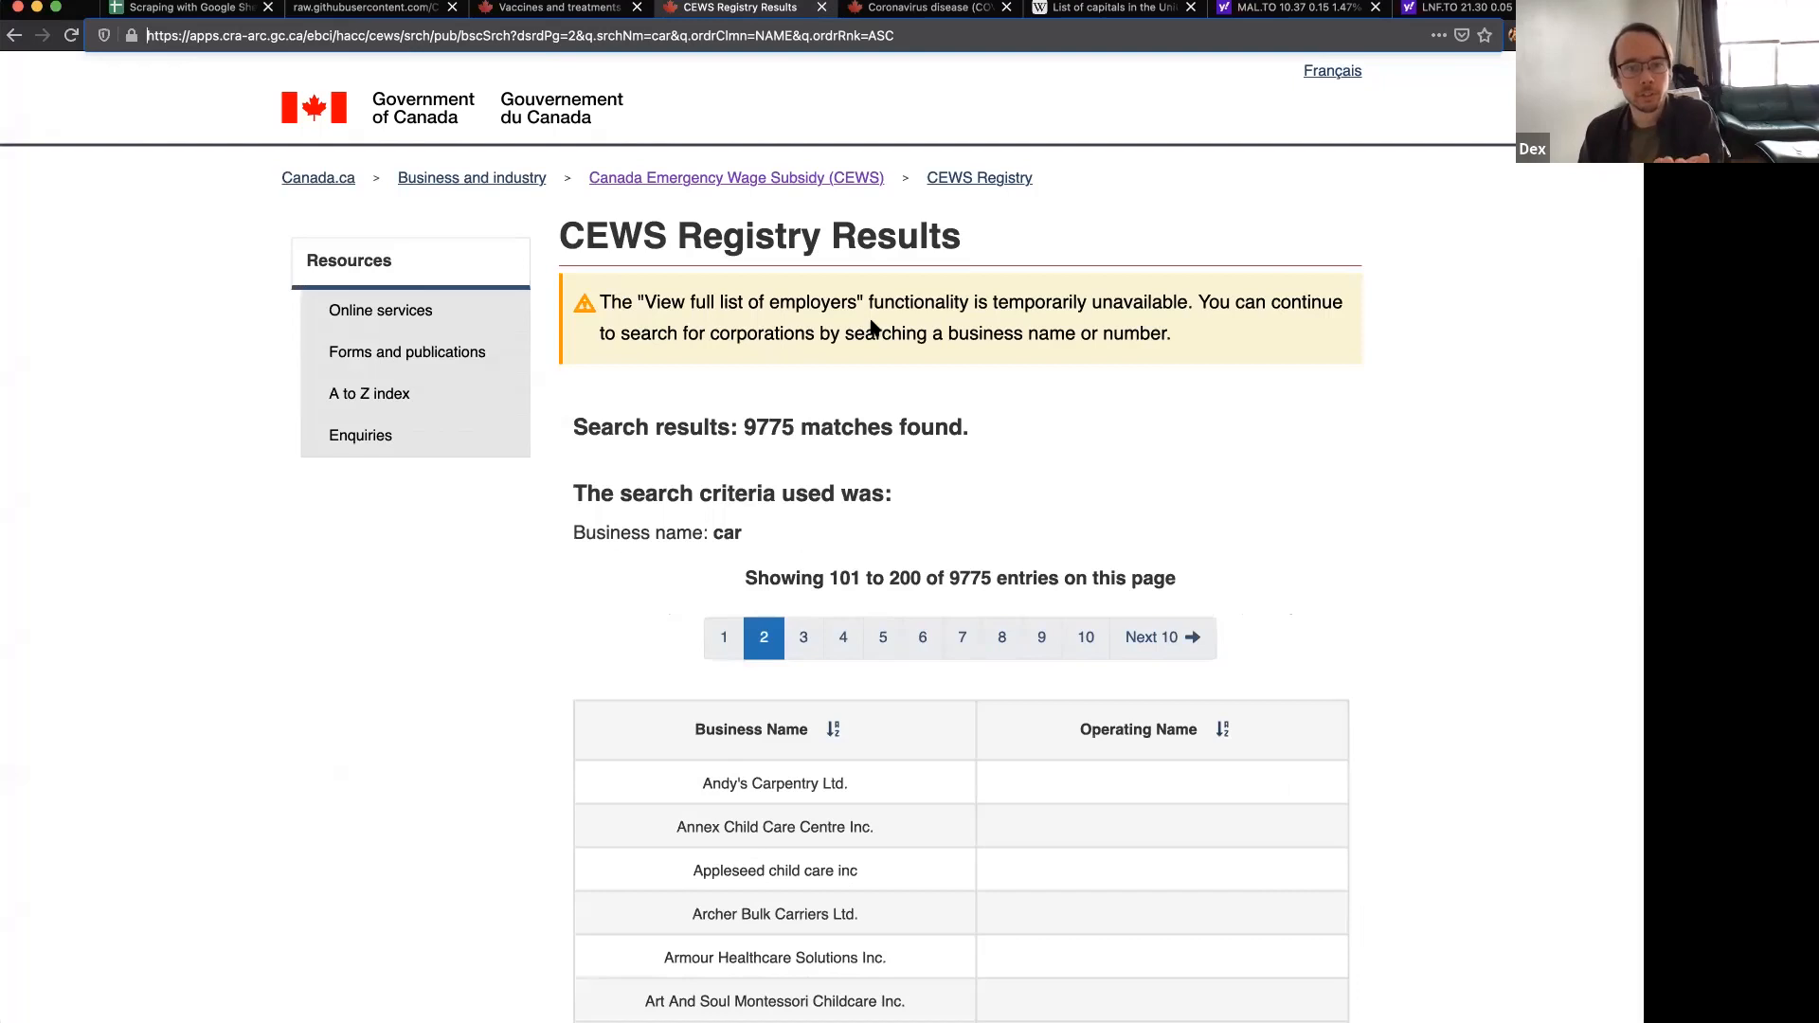
# - Look through the business and operating names listed on page 2 of the CEWS Registry results
pyautogui.scroll(-1, 871, 326)
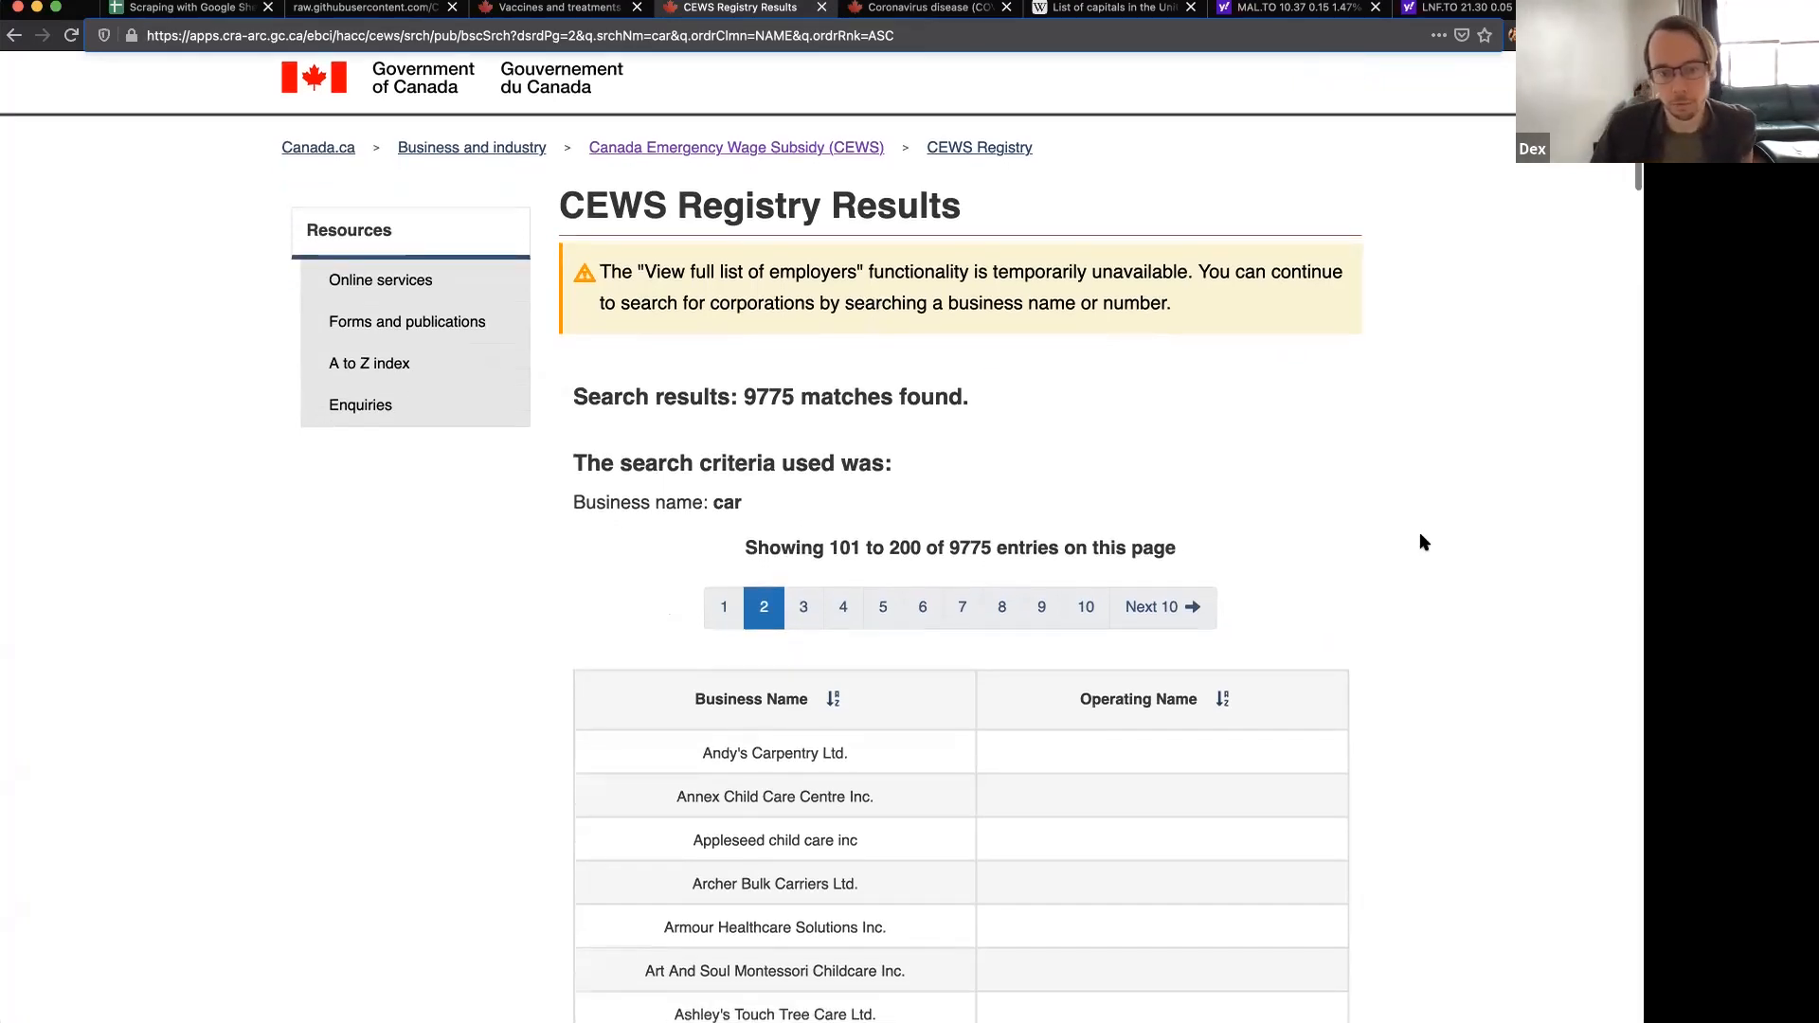
pyautogui.scroll(-3, 1421, 541)
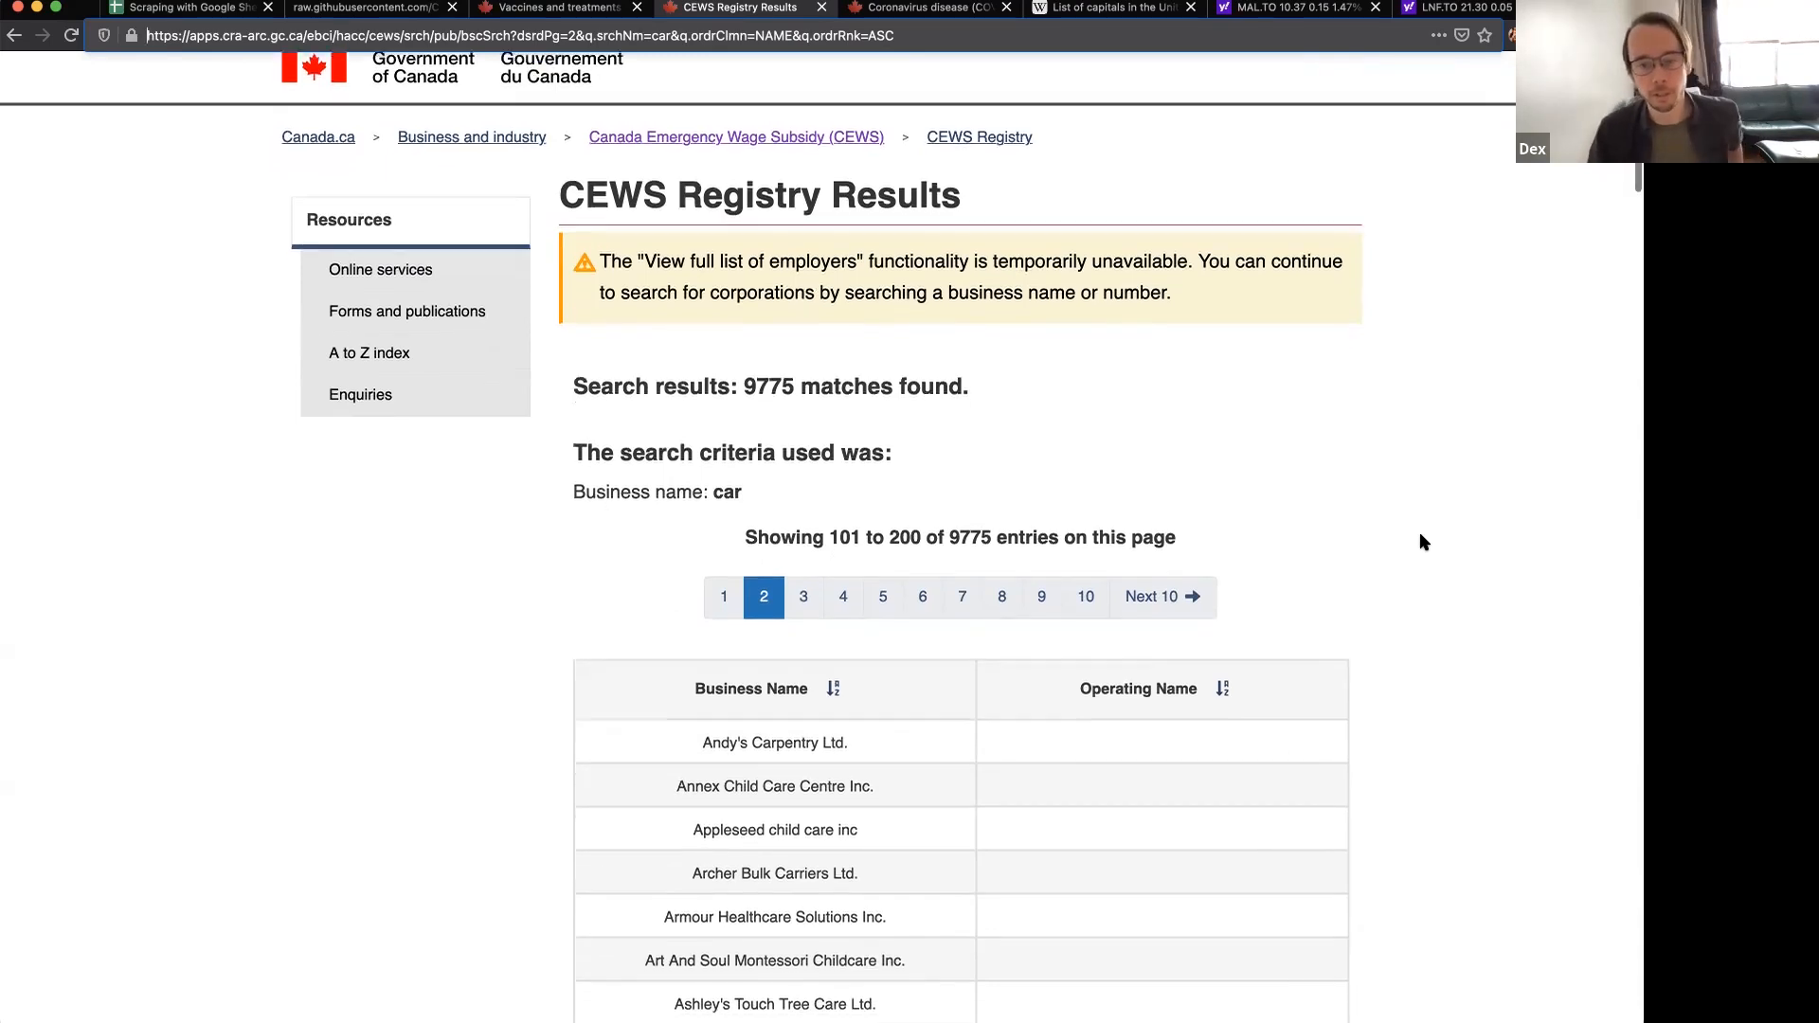
pyautogui.scroll(-2, 1420, 535)
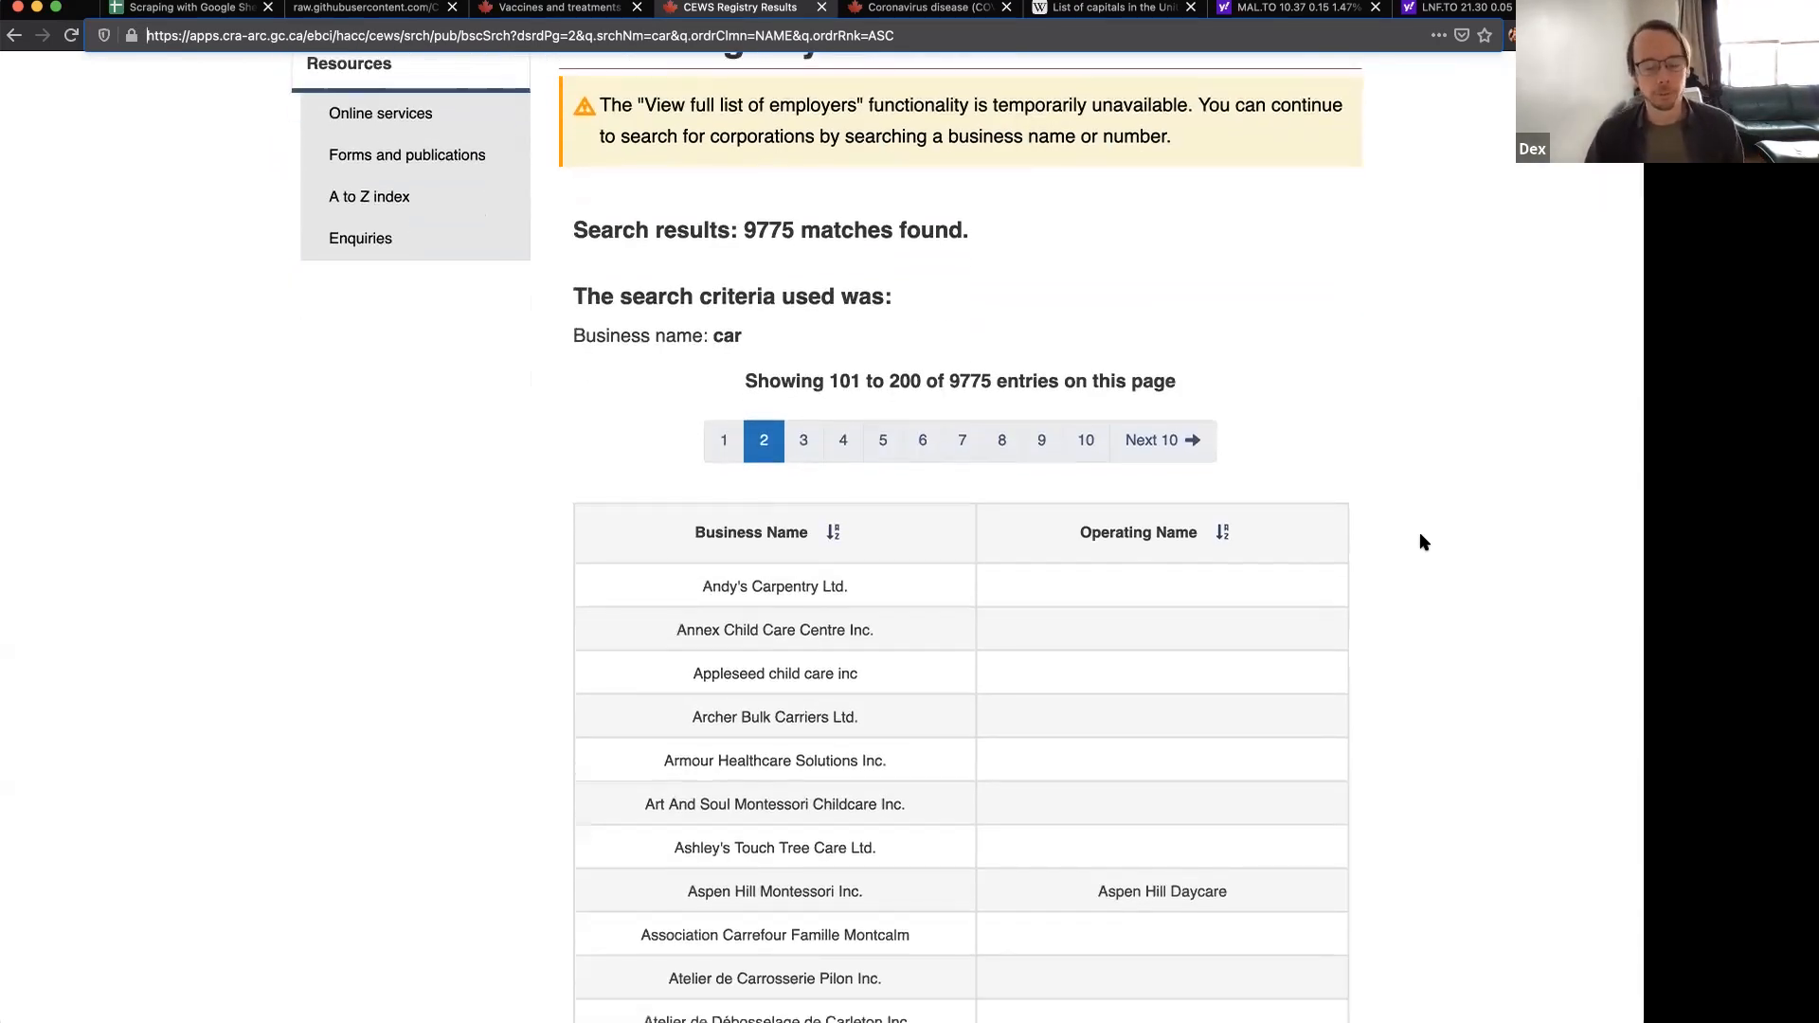
pyautogui.moveTo(633, 575); pyautogui.dragTo(899, 762)
pyautogui.scroll(-20, 474, 606)
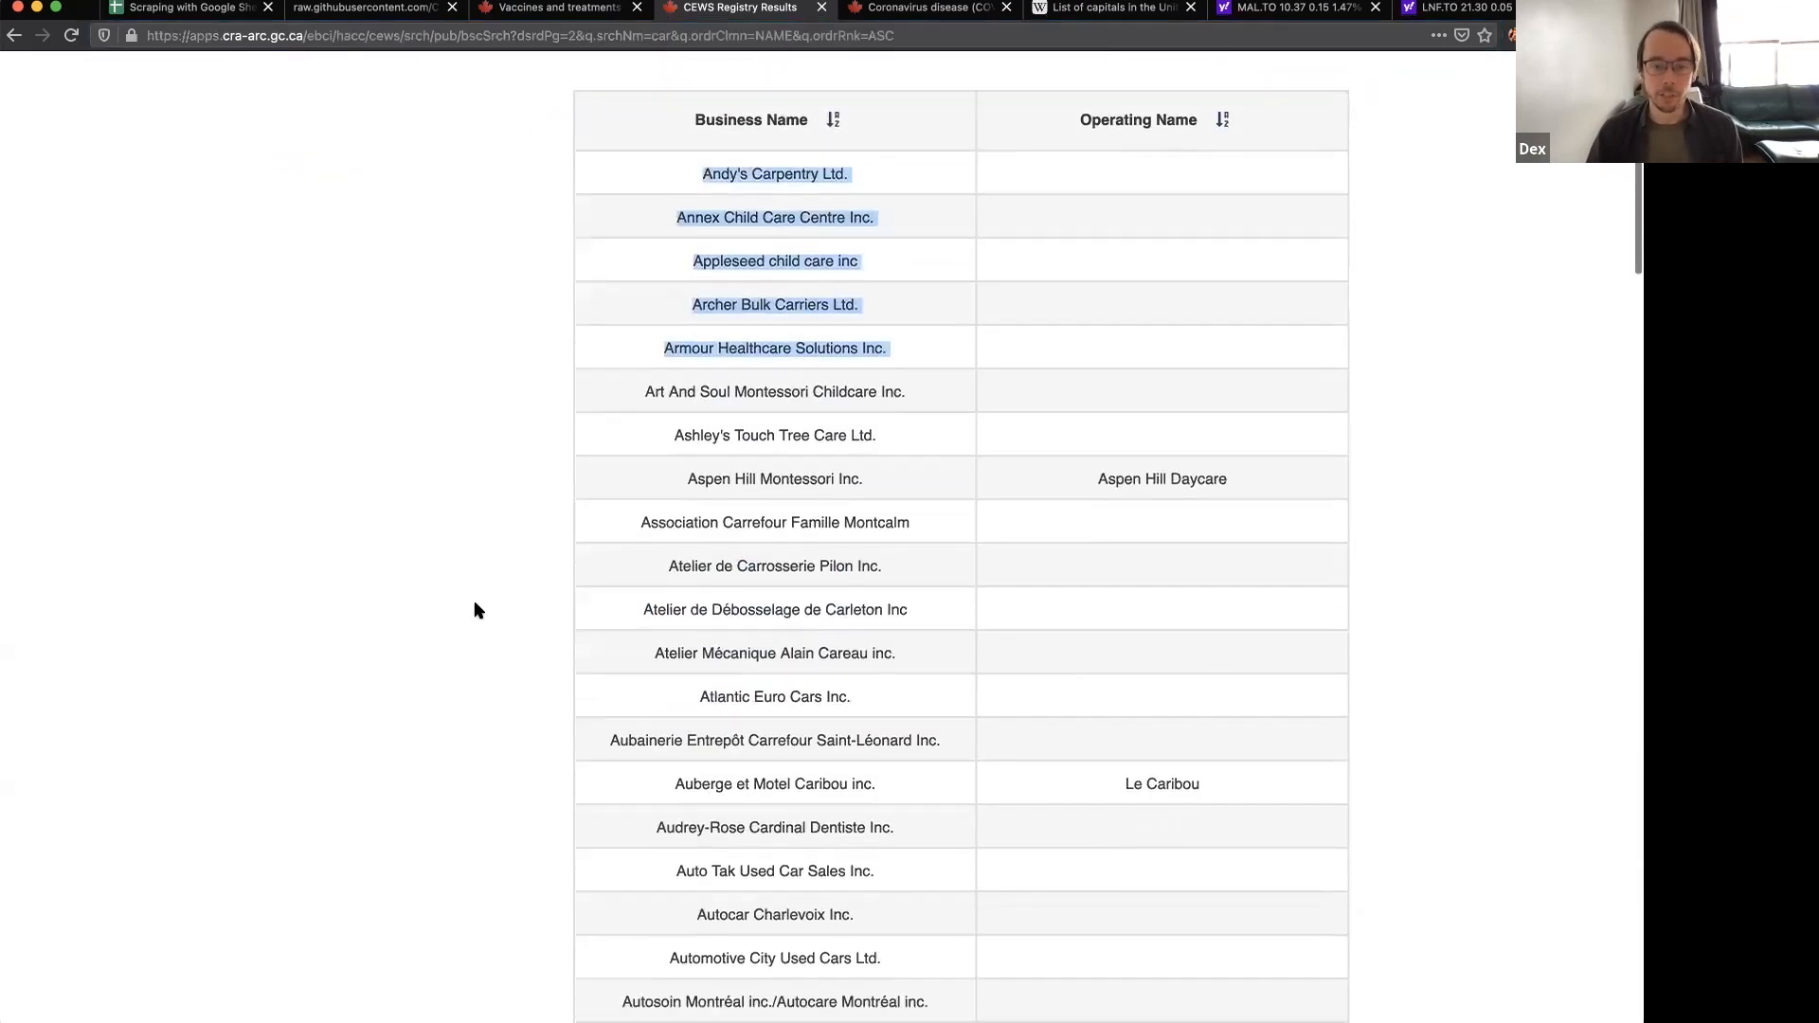
pyautogui.scroll(15, 510, 595)
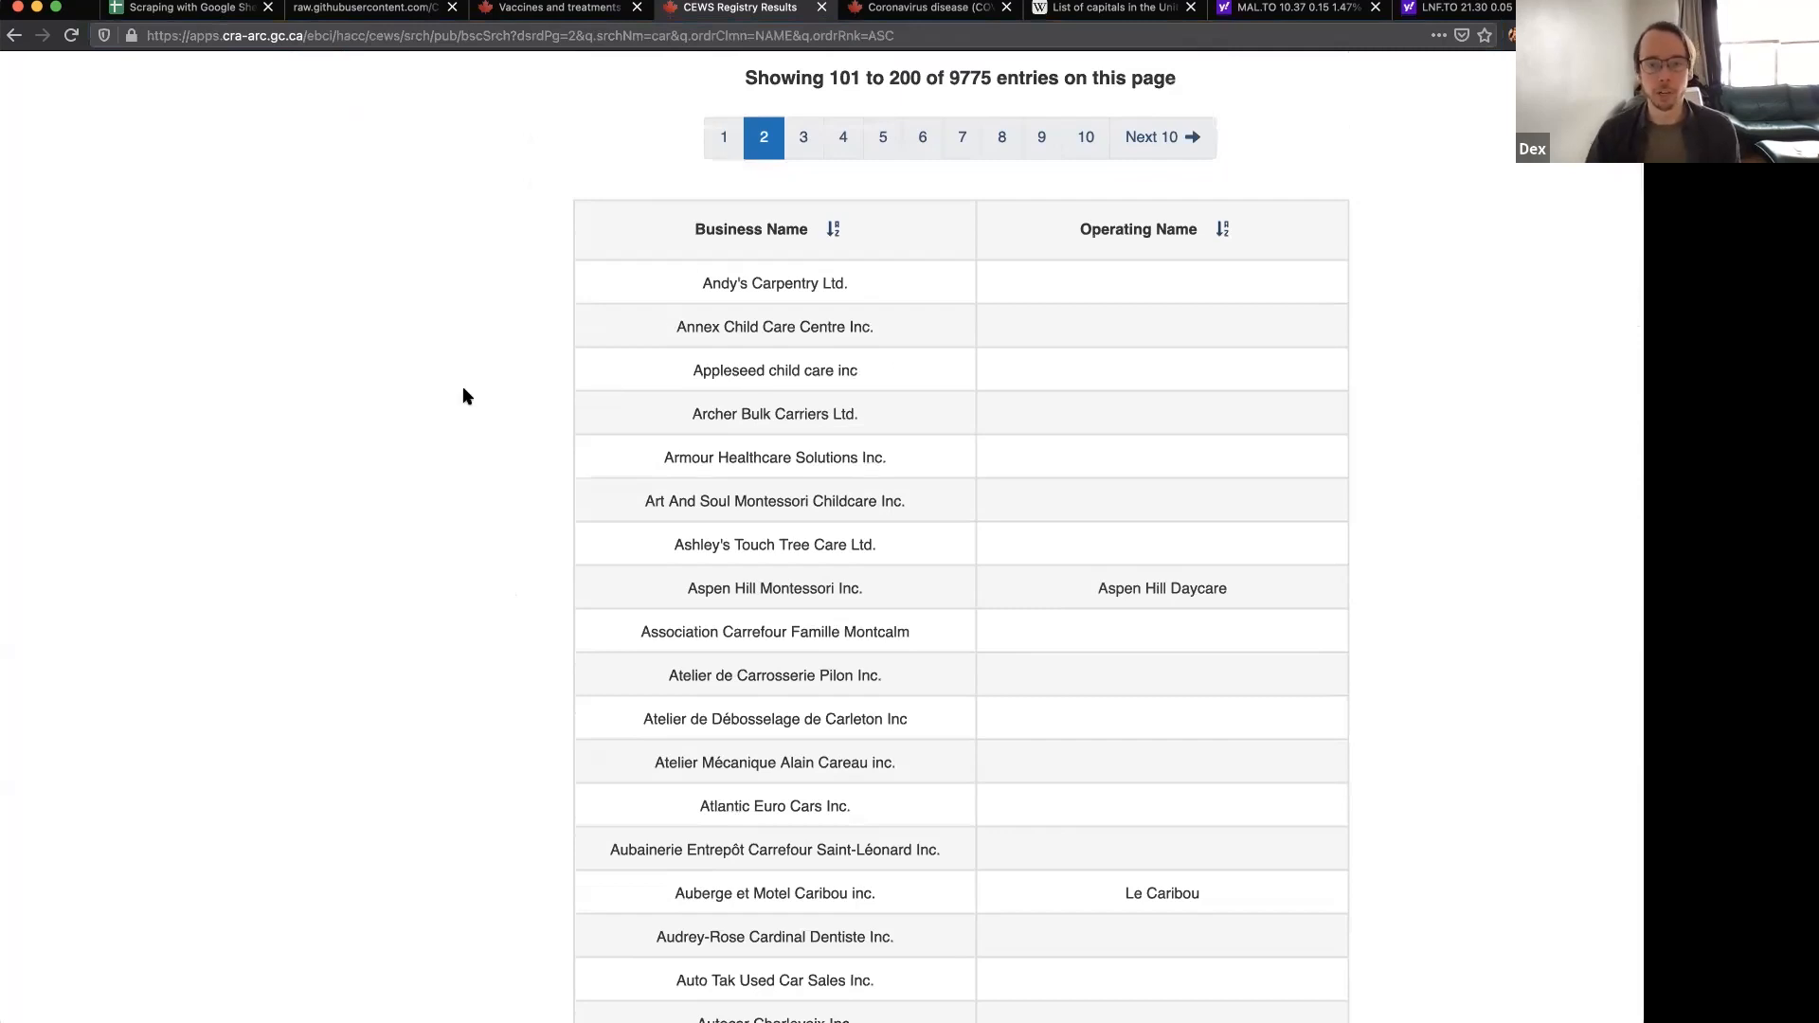
pyautogui.scroll(5, 464, 390)
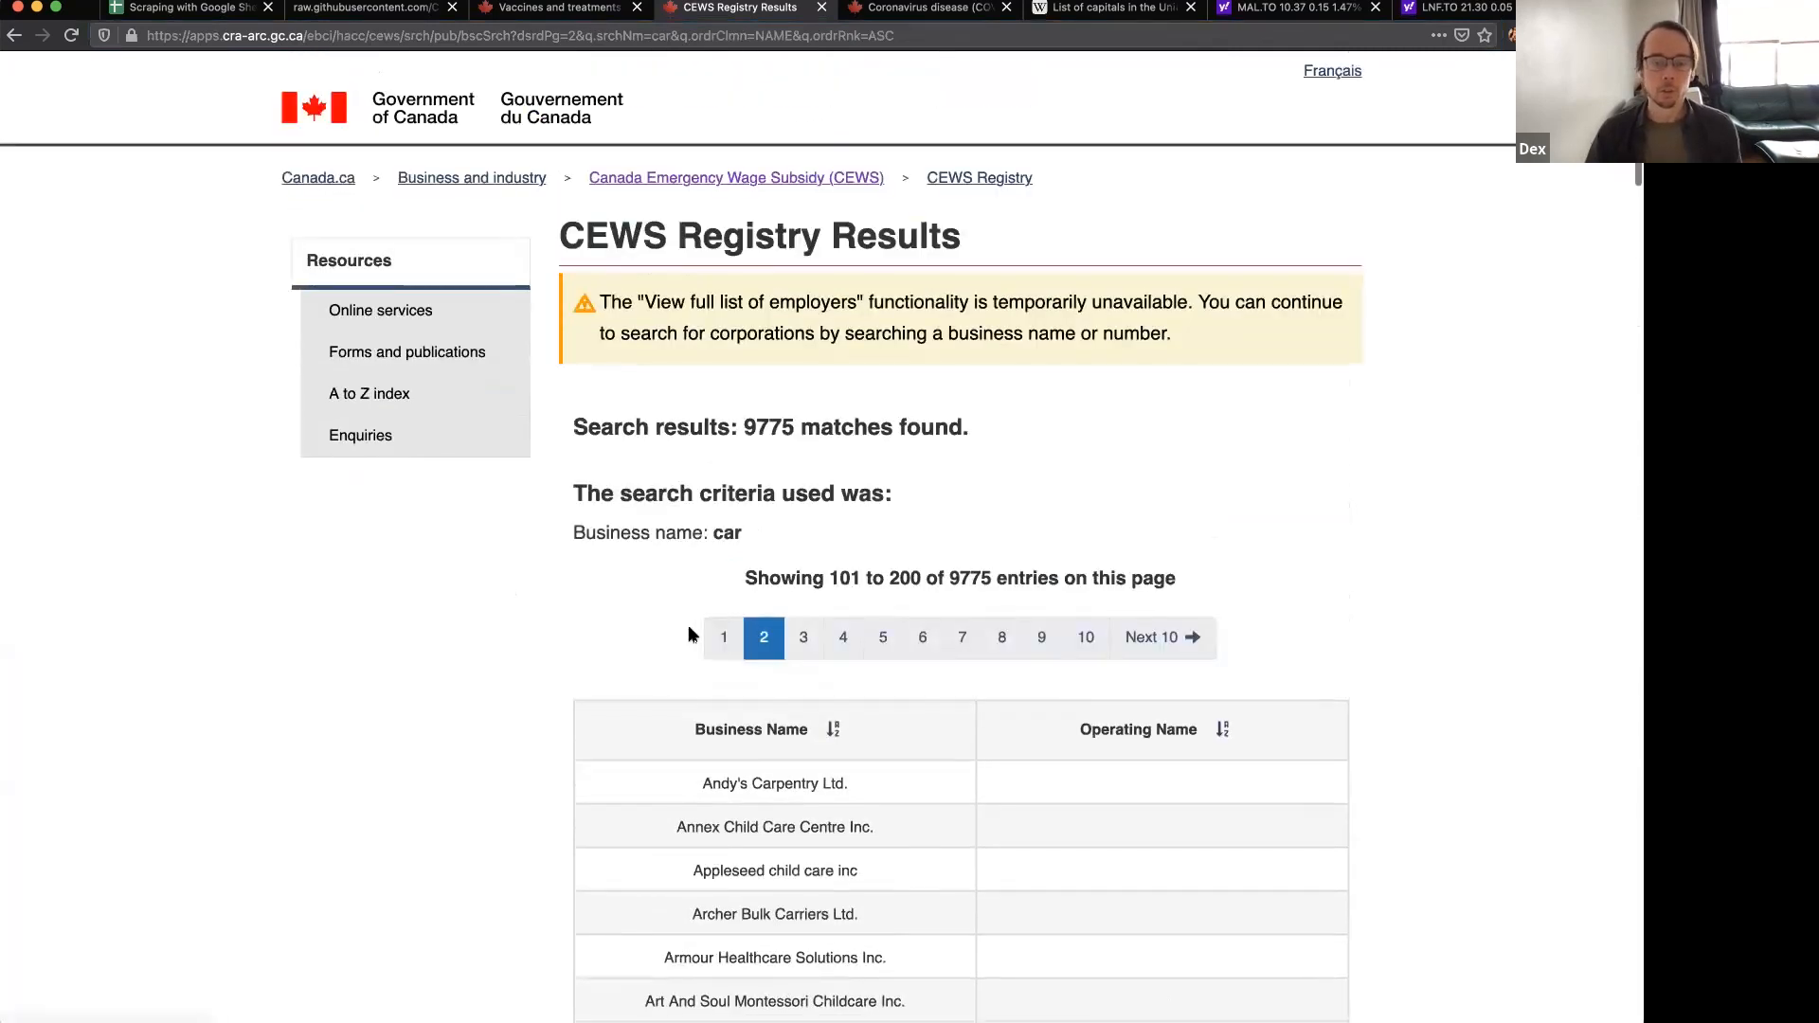
# - Open page 1 of the CEWS Registry results and inspect the entry range, the employer list notice and the business name search term
pyautogui.click(719, 637)
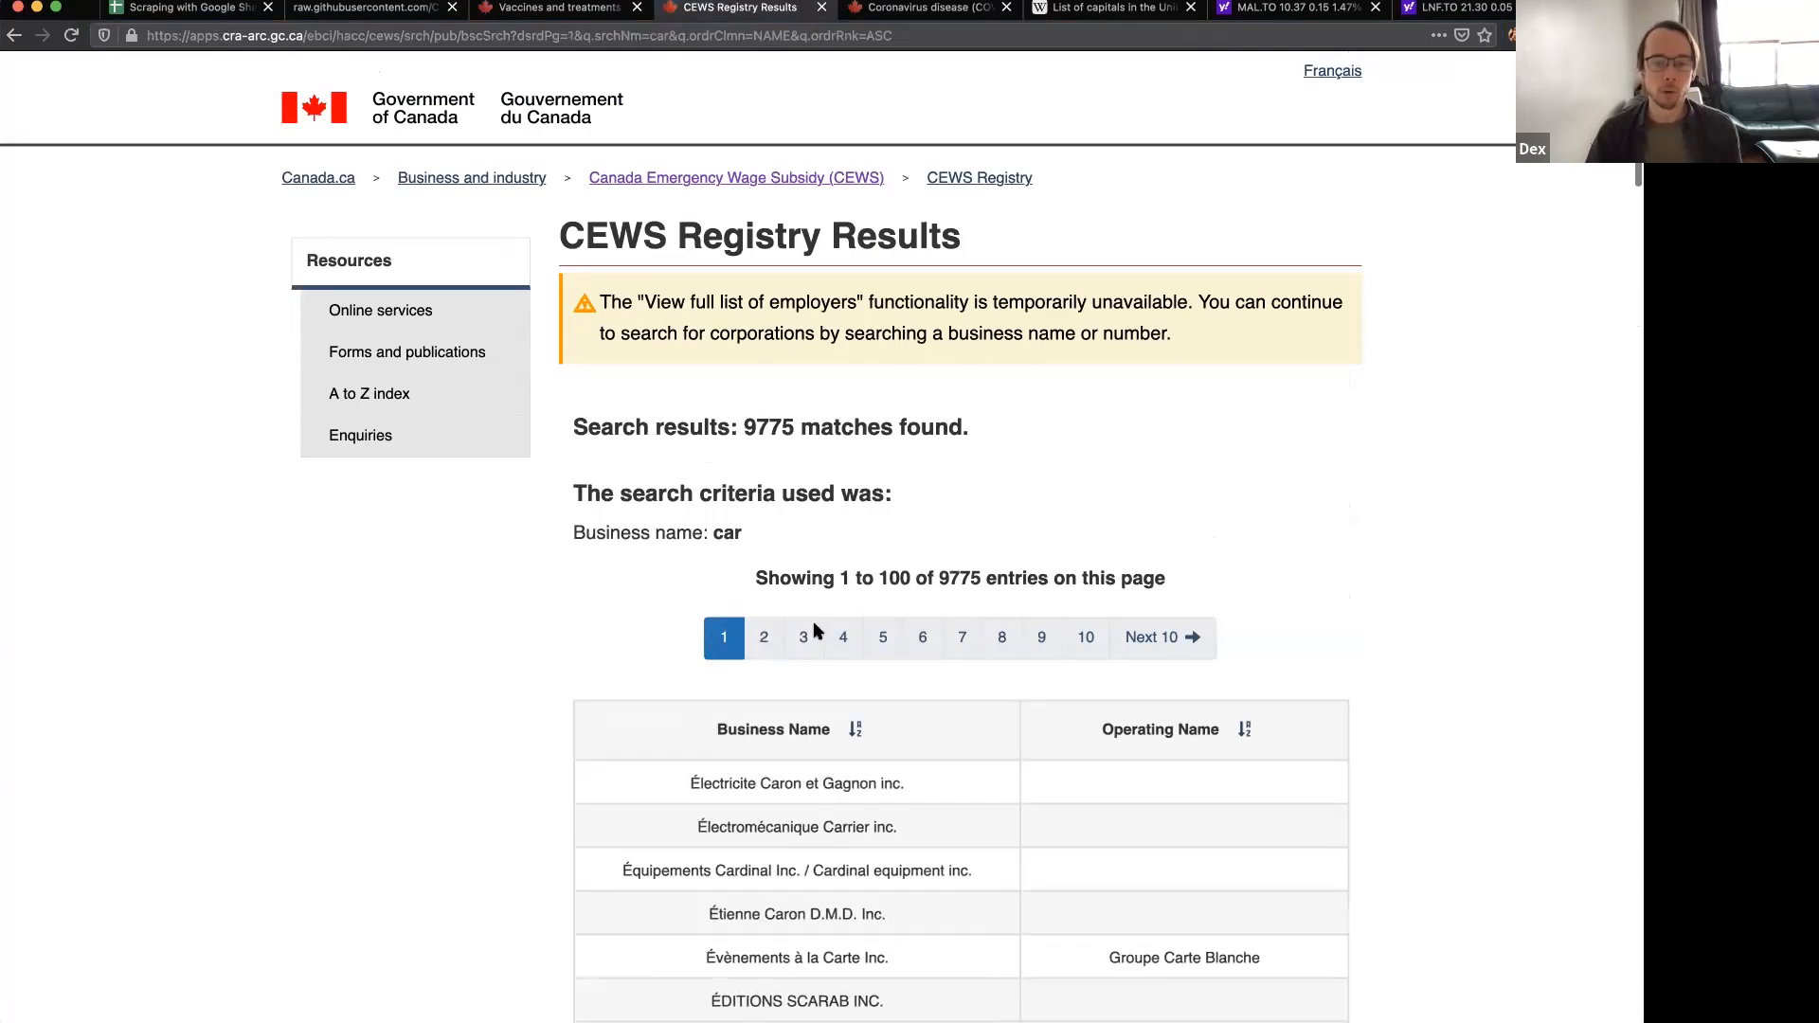
pyautogui.doubleClick(947, 576)
pyautogui.moveTo(807, 300); pyautogui.dragTo(858, 300)
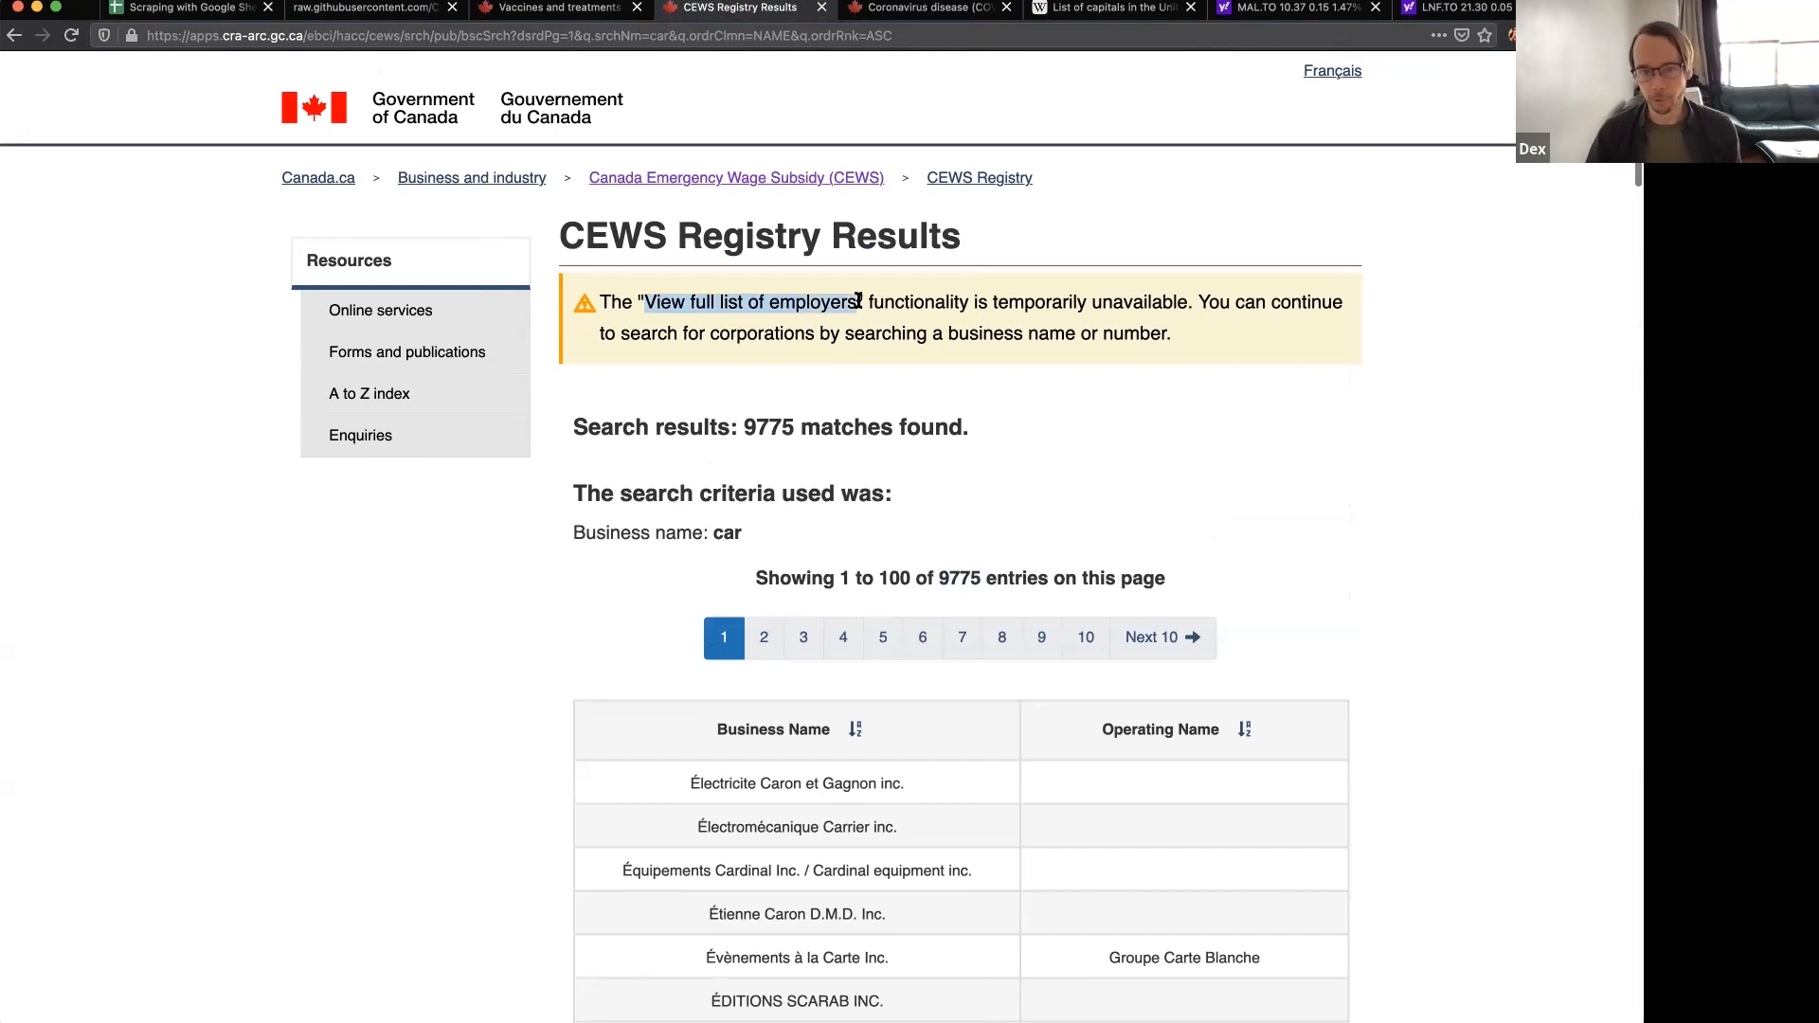
pyautogui.click(894, 300)
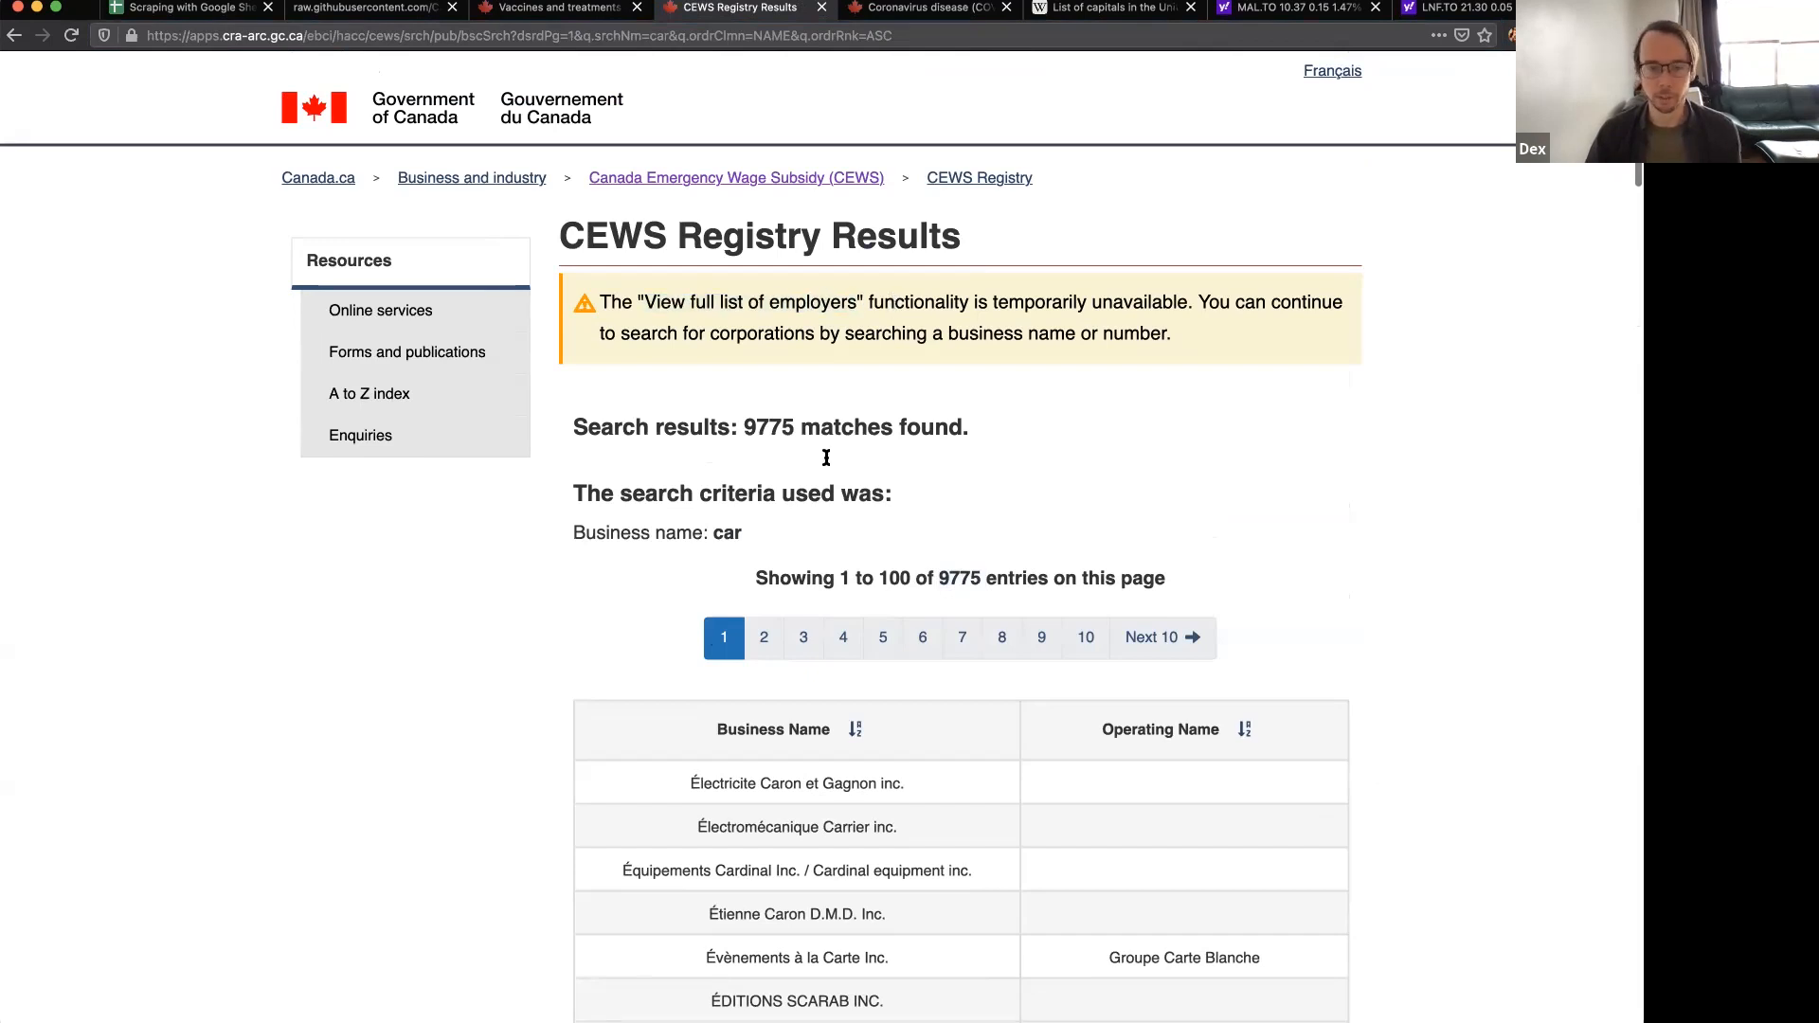
pyautogui.doubleClick(731, 533)
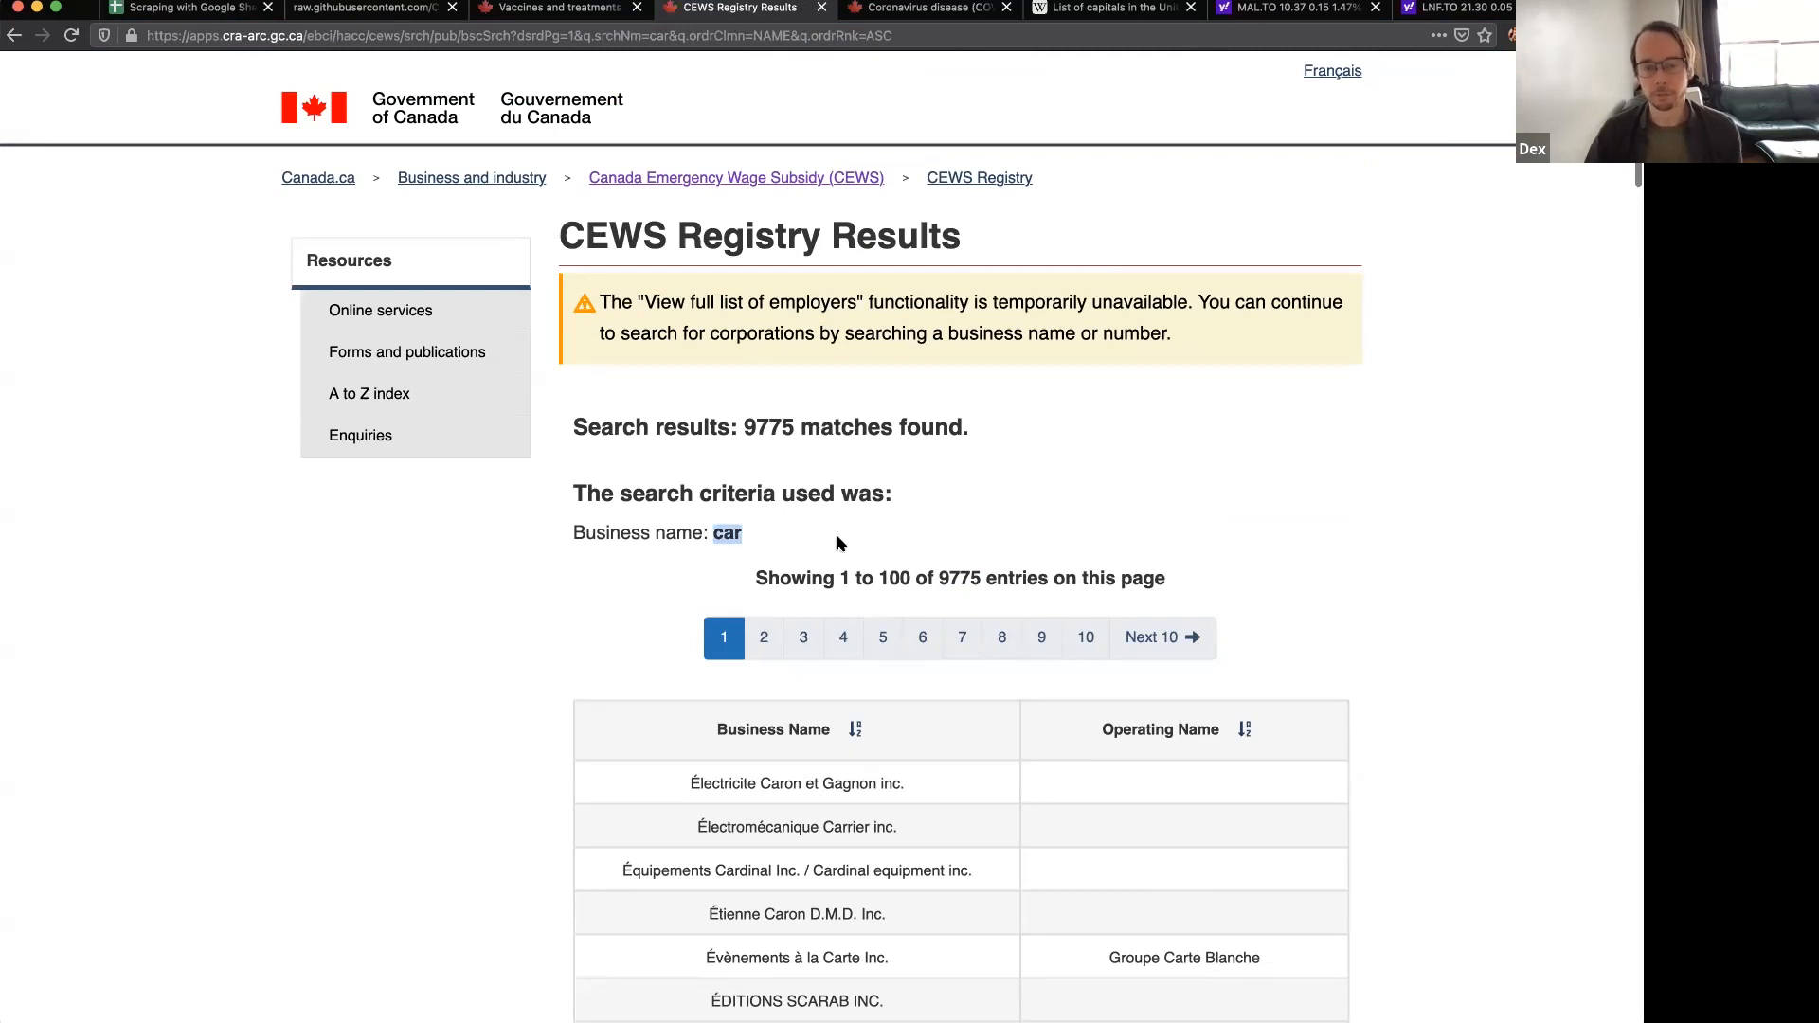
# - Browse CEWS Registry results pages 2 to 5 to see how the page number changes in the URL, and return to page 1
pyautogui.click(823, 575)
pyautogui.click(764, 636)
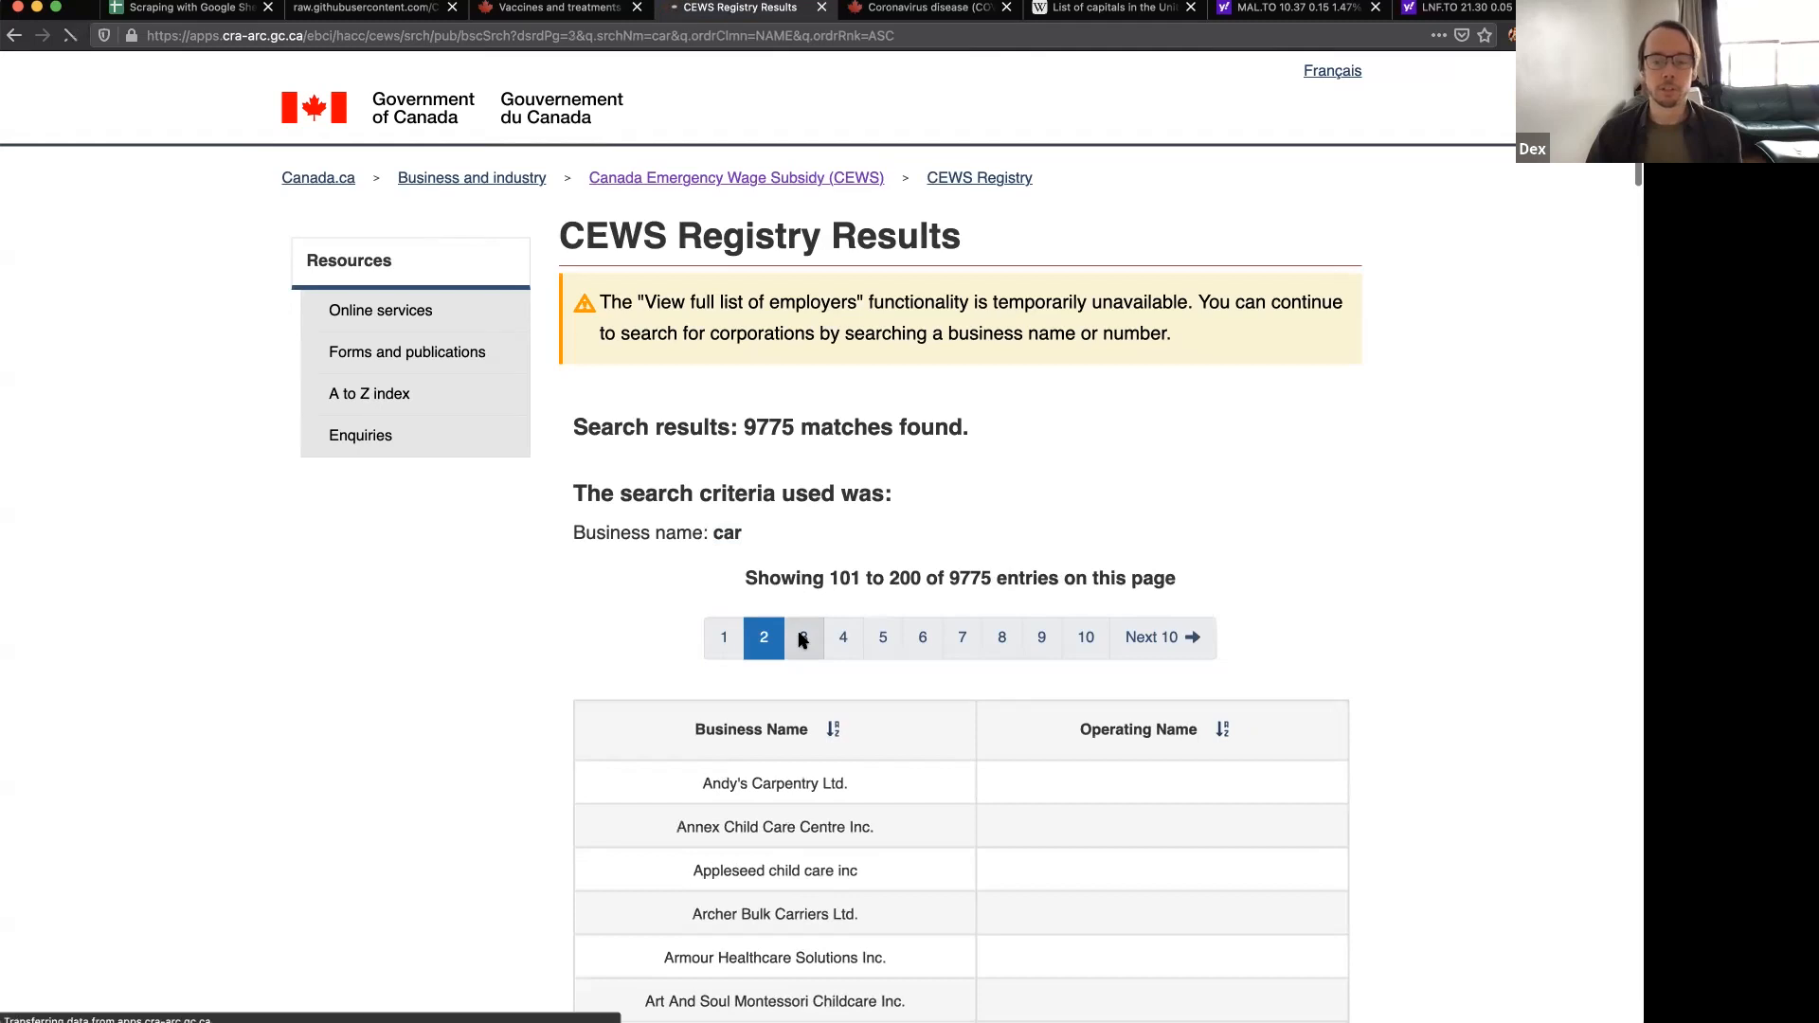
pyautogui.click(846, 637)
pyautogui.click(876, 638)
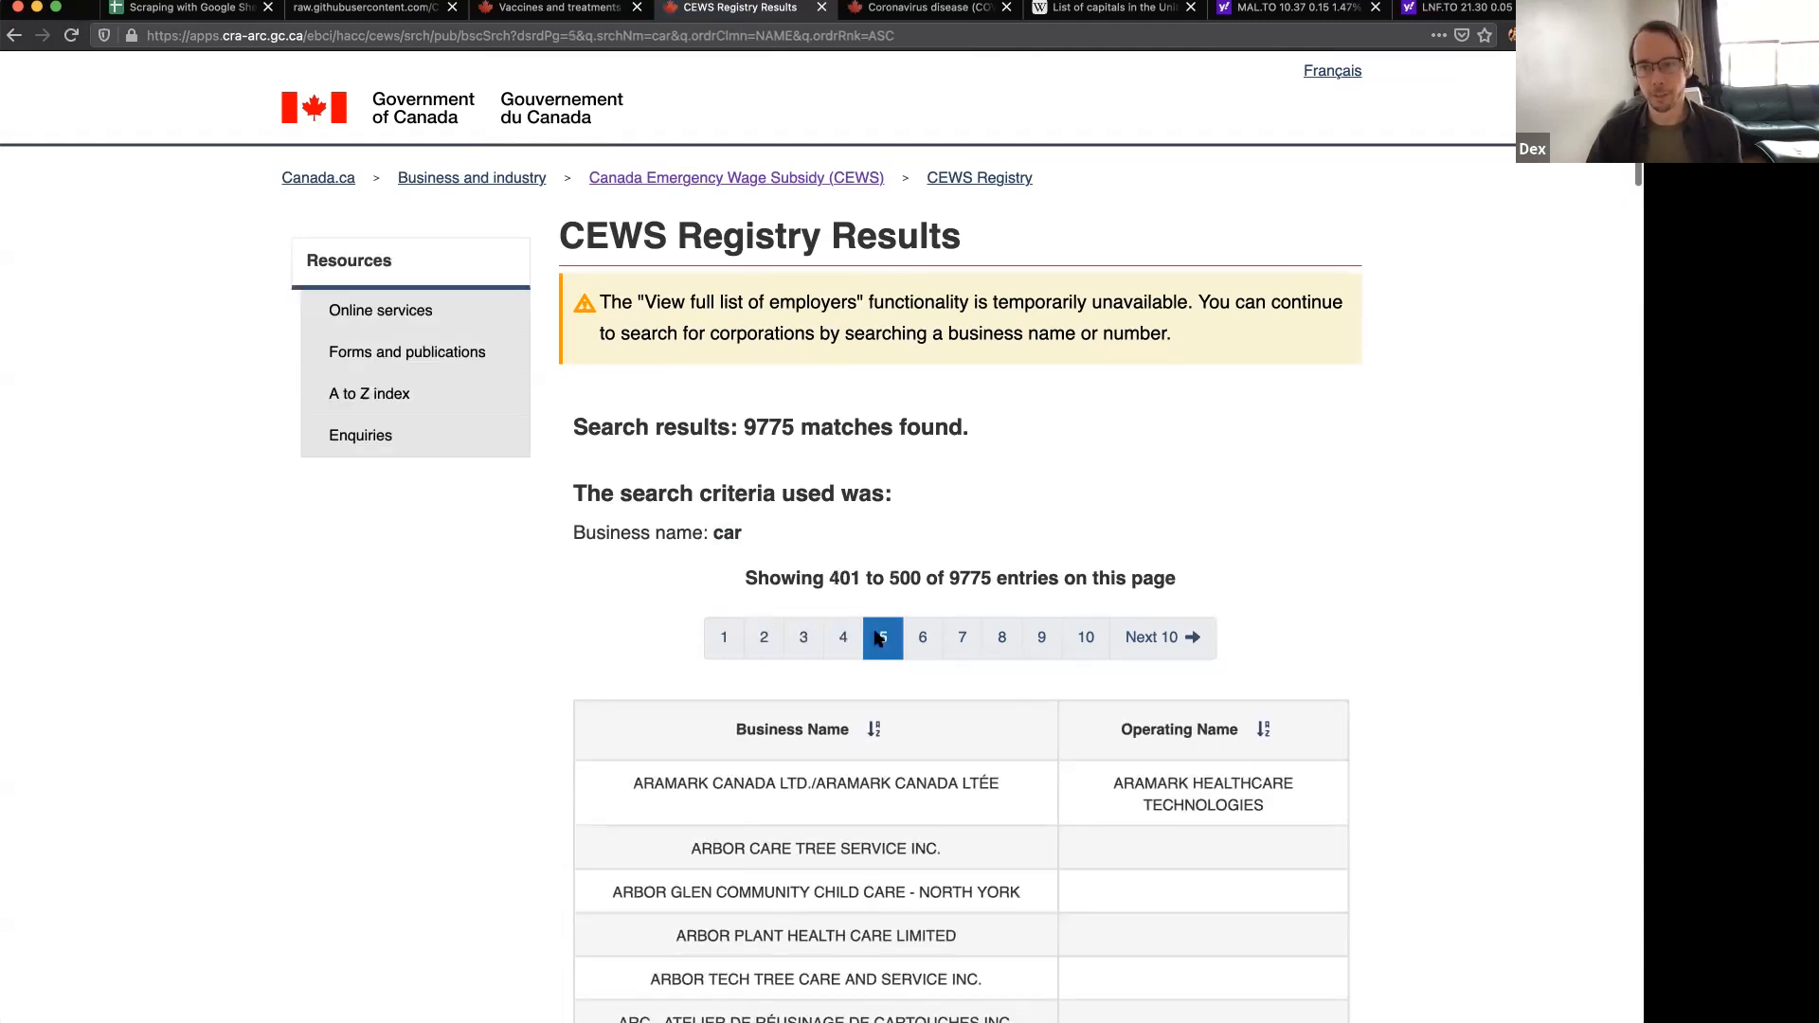
pyautogui.click(728, 644)
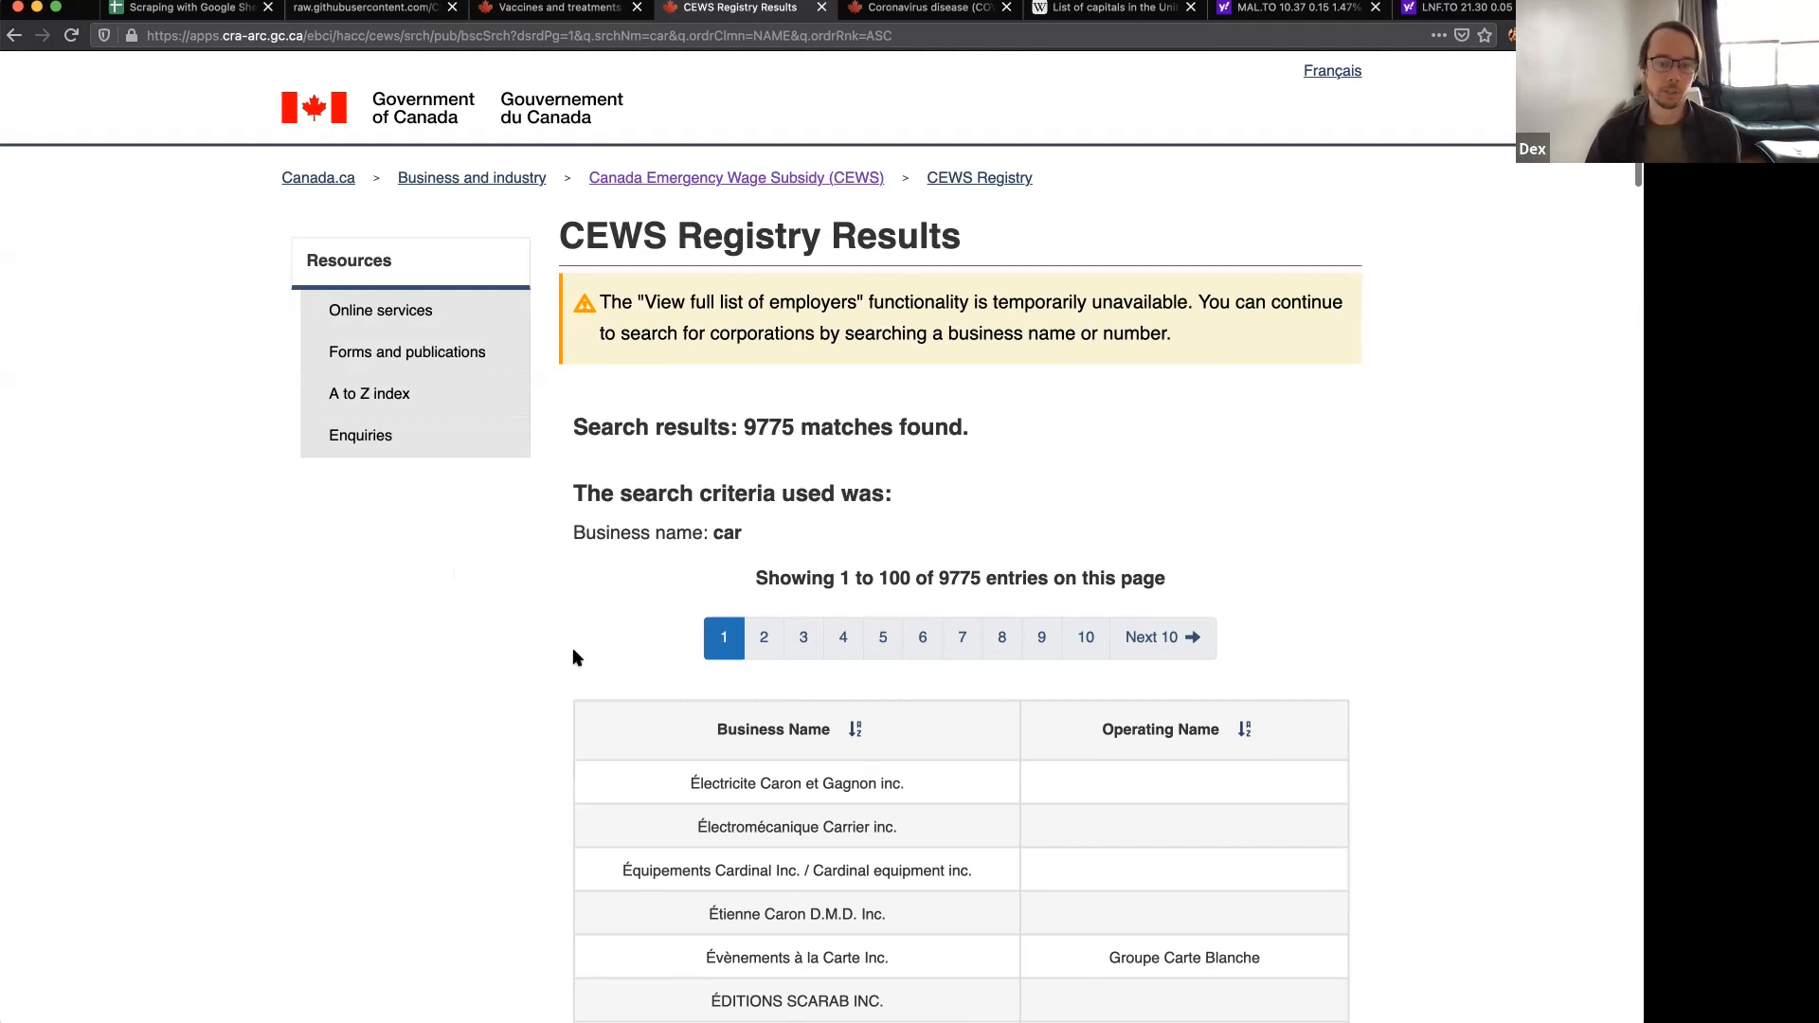
pyautogui.scroll(-3, 572, 657)
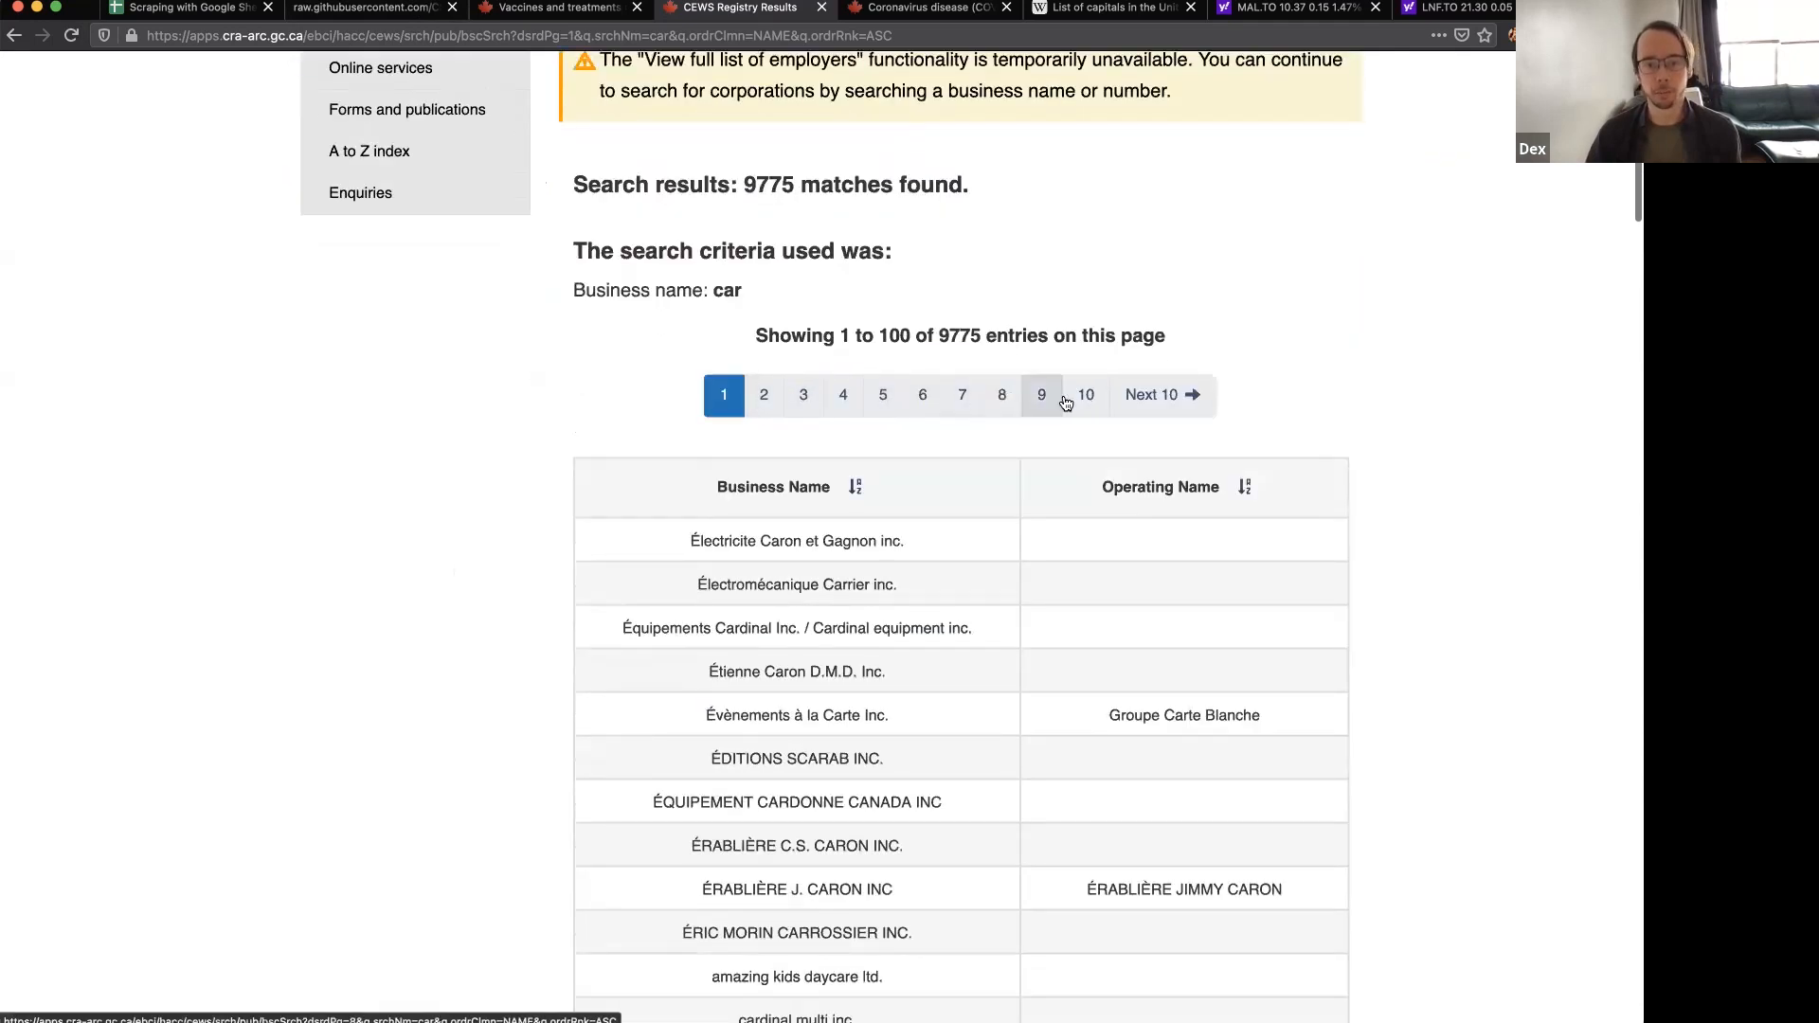
# - Start an IMPORTHTML formula in cell A1 of the CEWS Data sheet, using the copied URL of results page 1 as the quoted url argument
pyautogui.click(185, 8)
pyautogui.write('=')
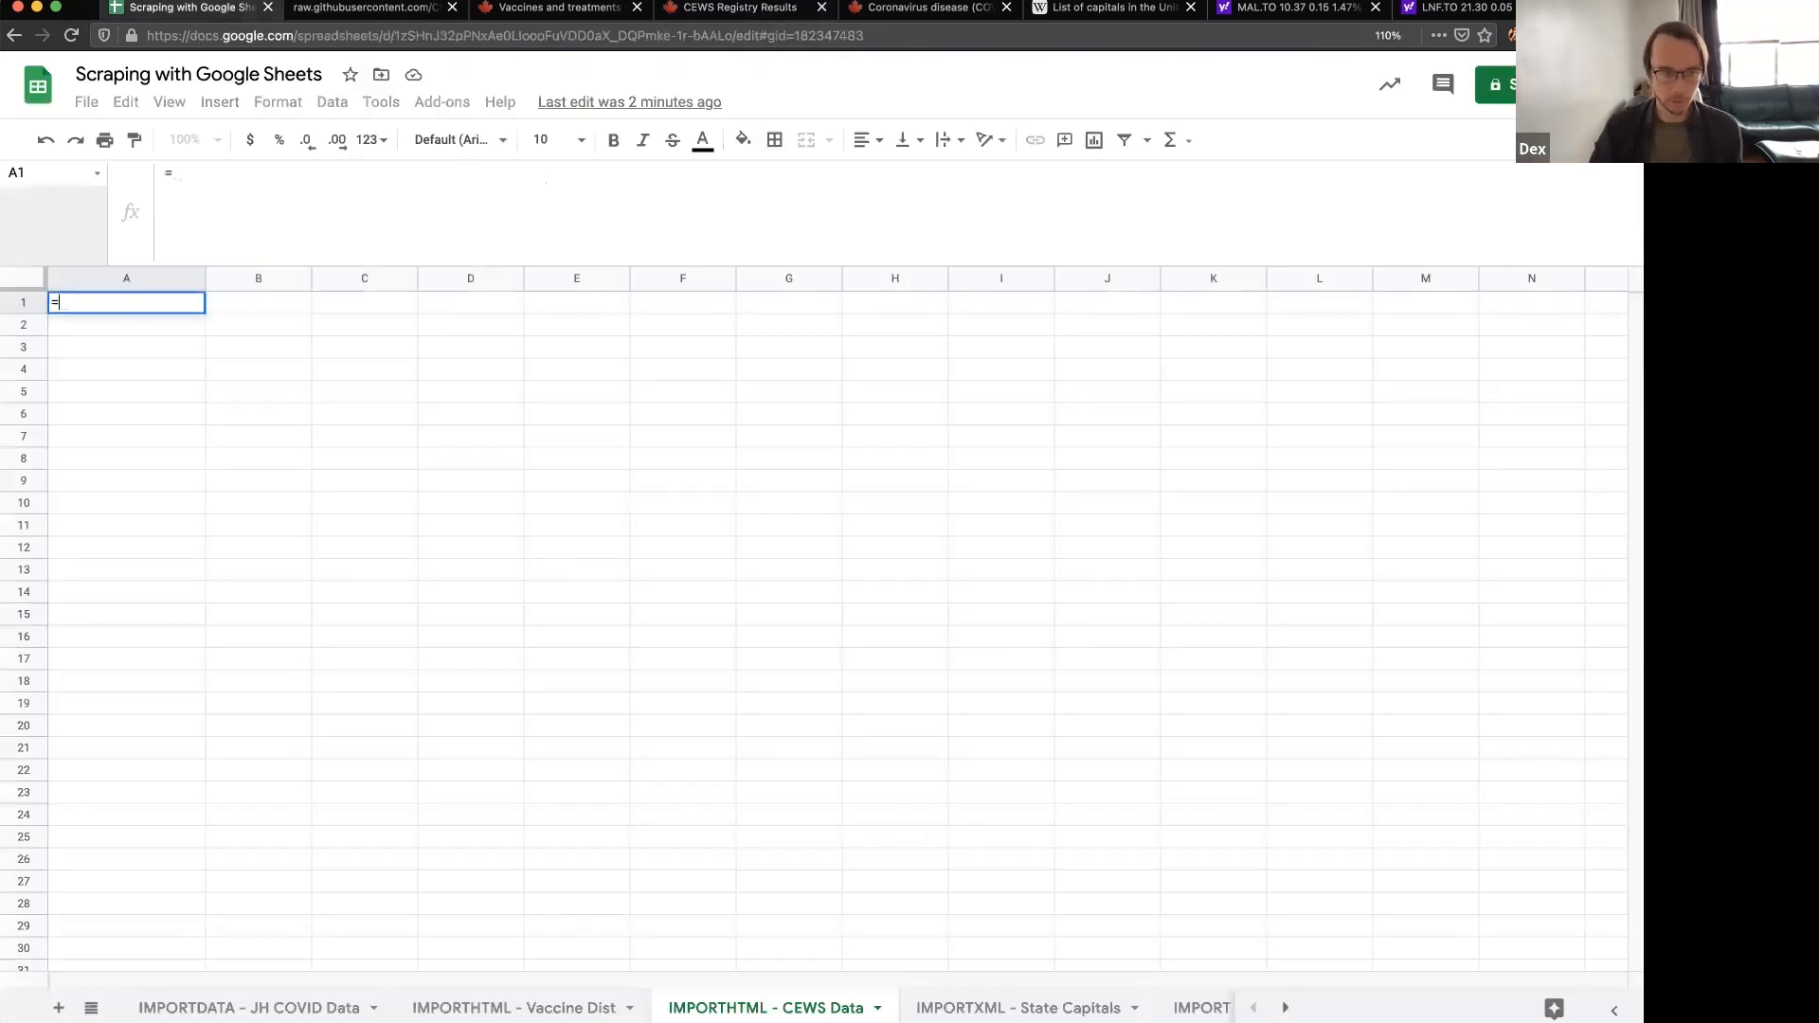
pyautogui.click(660, 13)
pyautogui.click(445, 35)
pyautogui.hotkey('ctrl', 'c')
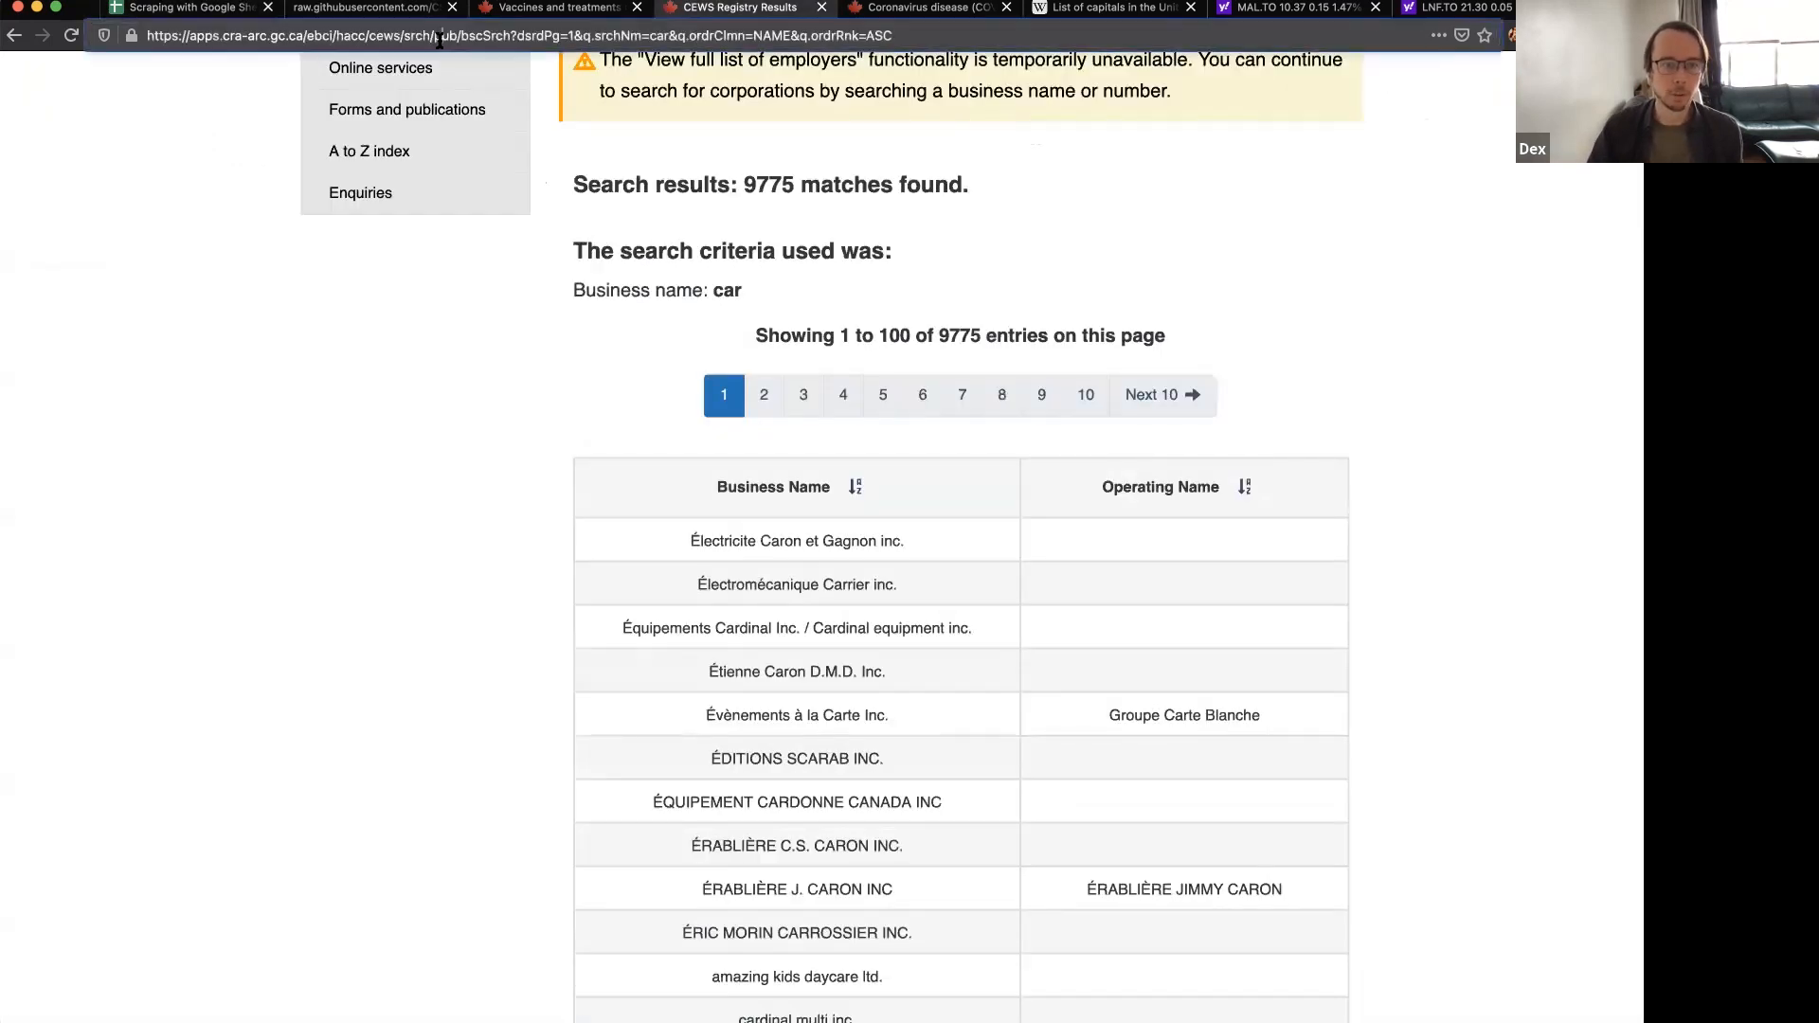
pyautogui.click(190, 9)
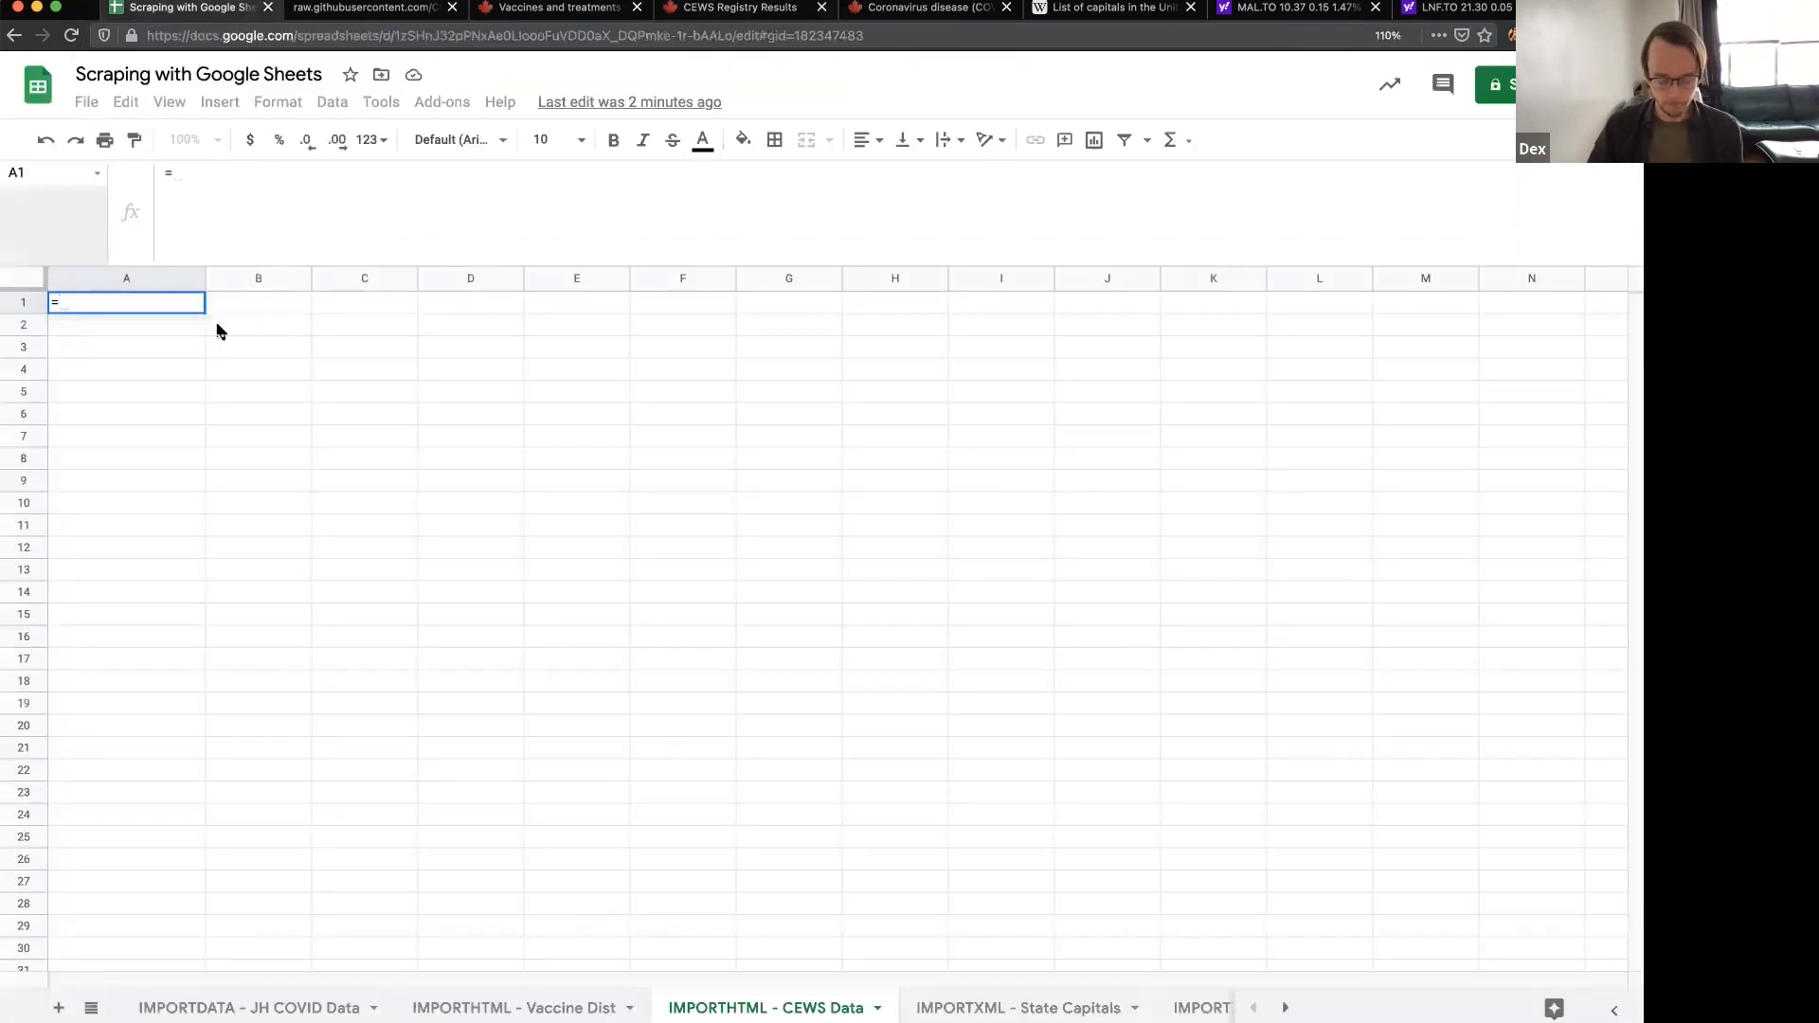
pyautogui.write('IMPORT(')
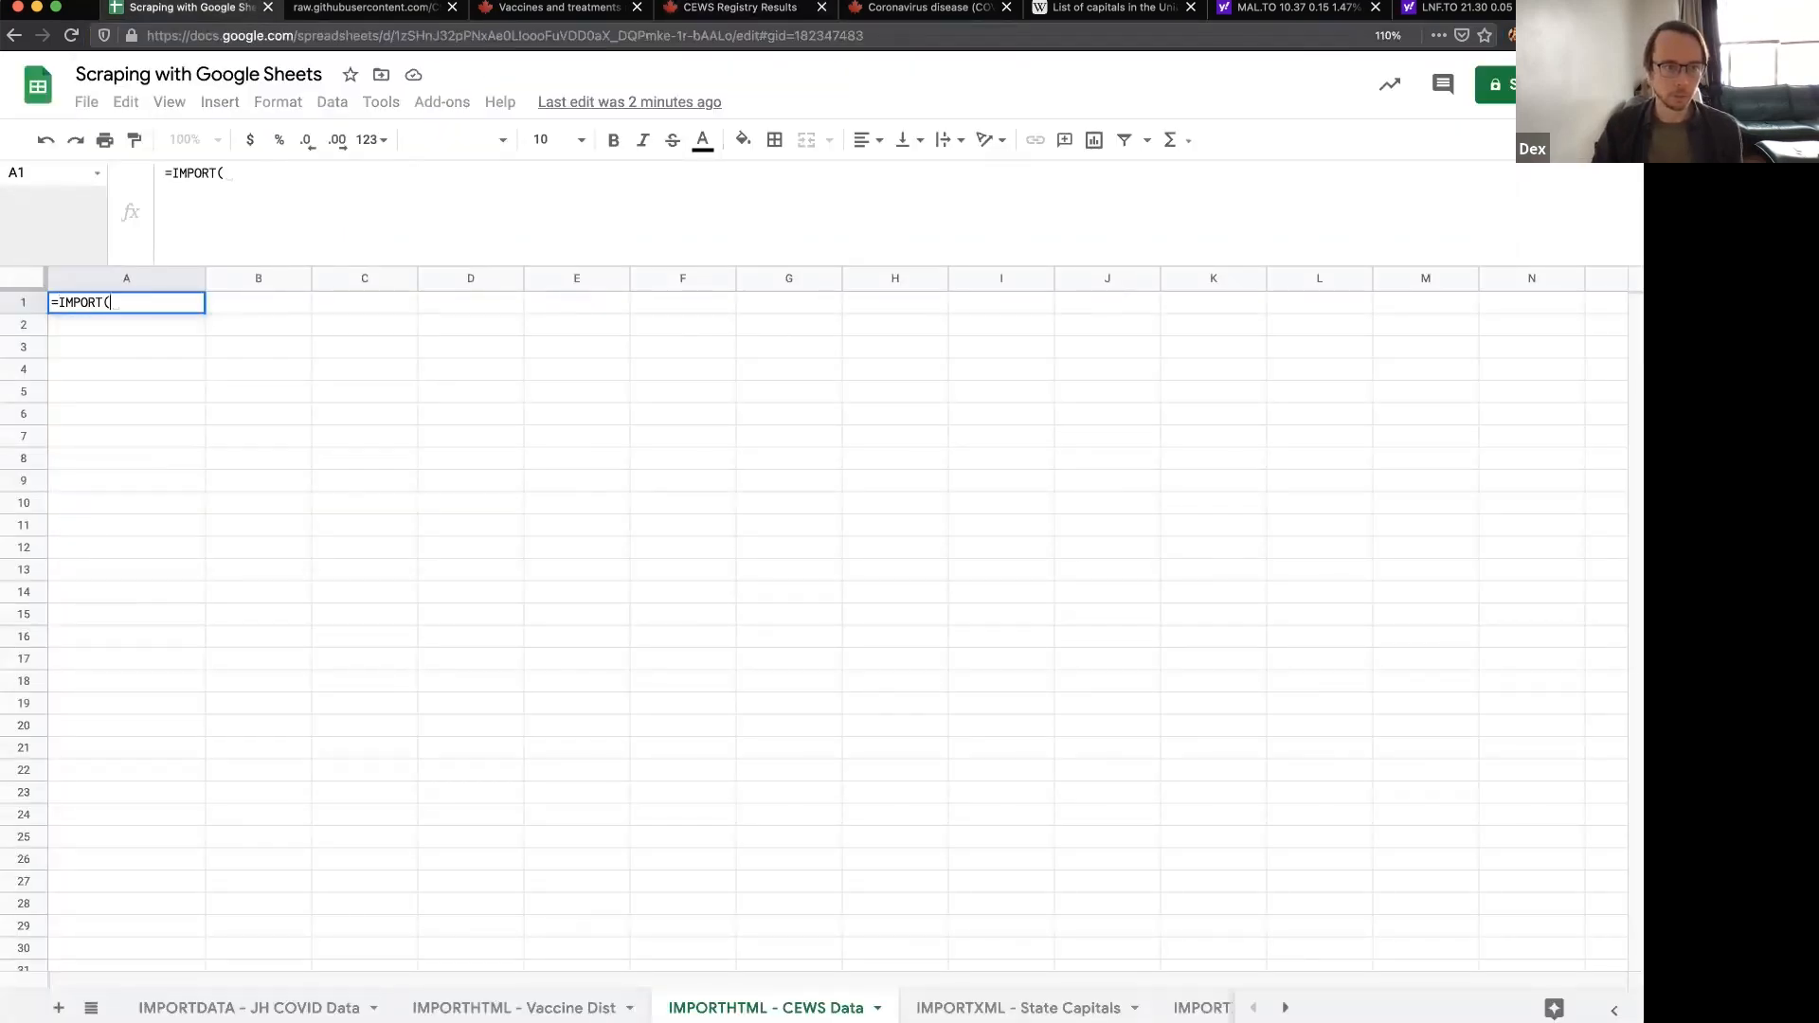
pyautogui.press('BackSpace')
pyautogui.write('HTML("')
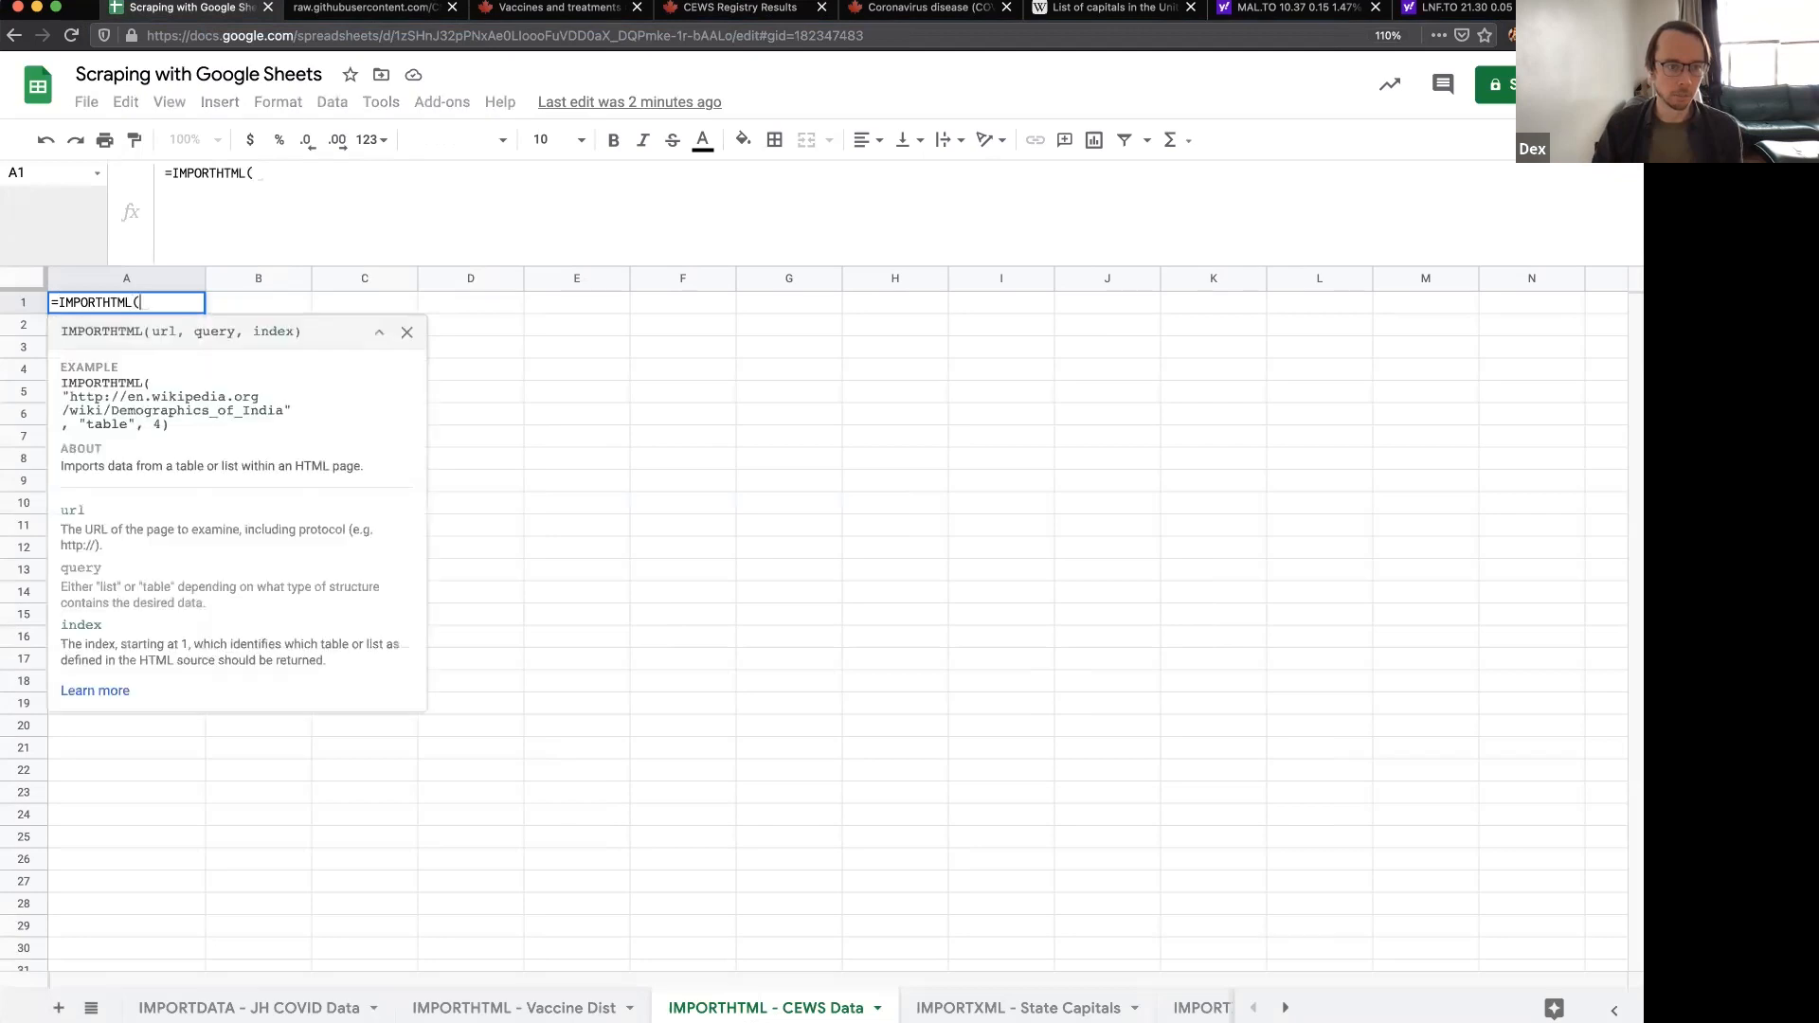
pyautogui.hotkey('ctrl', 'v')
pyautogui.write('"')
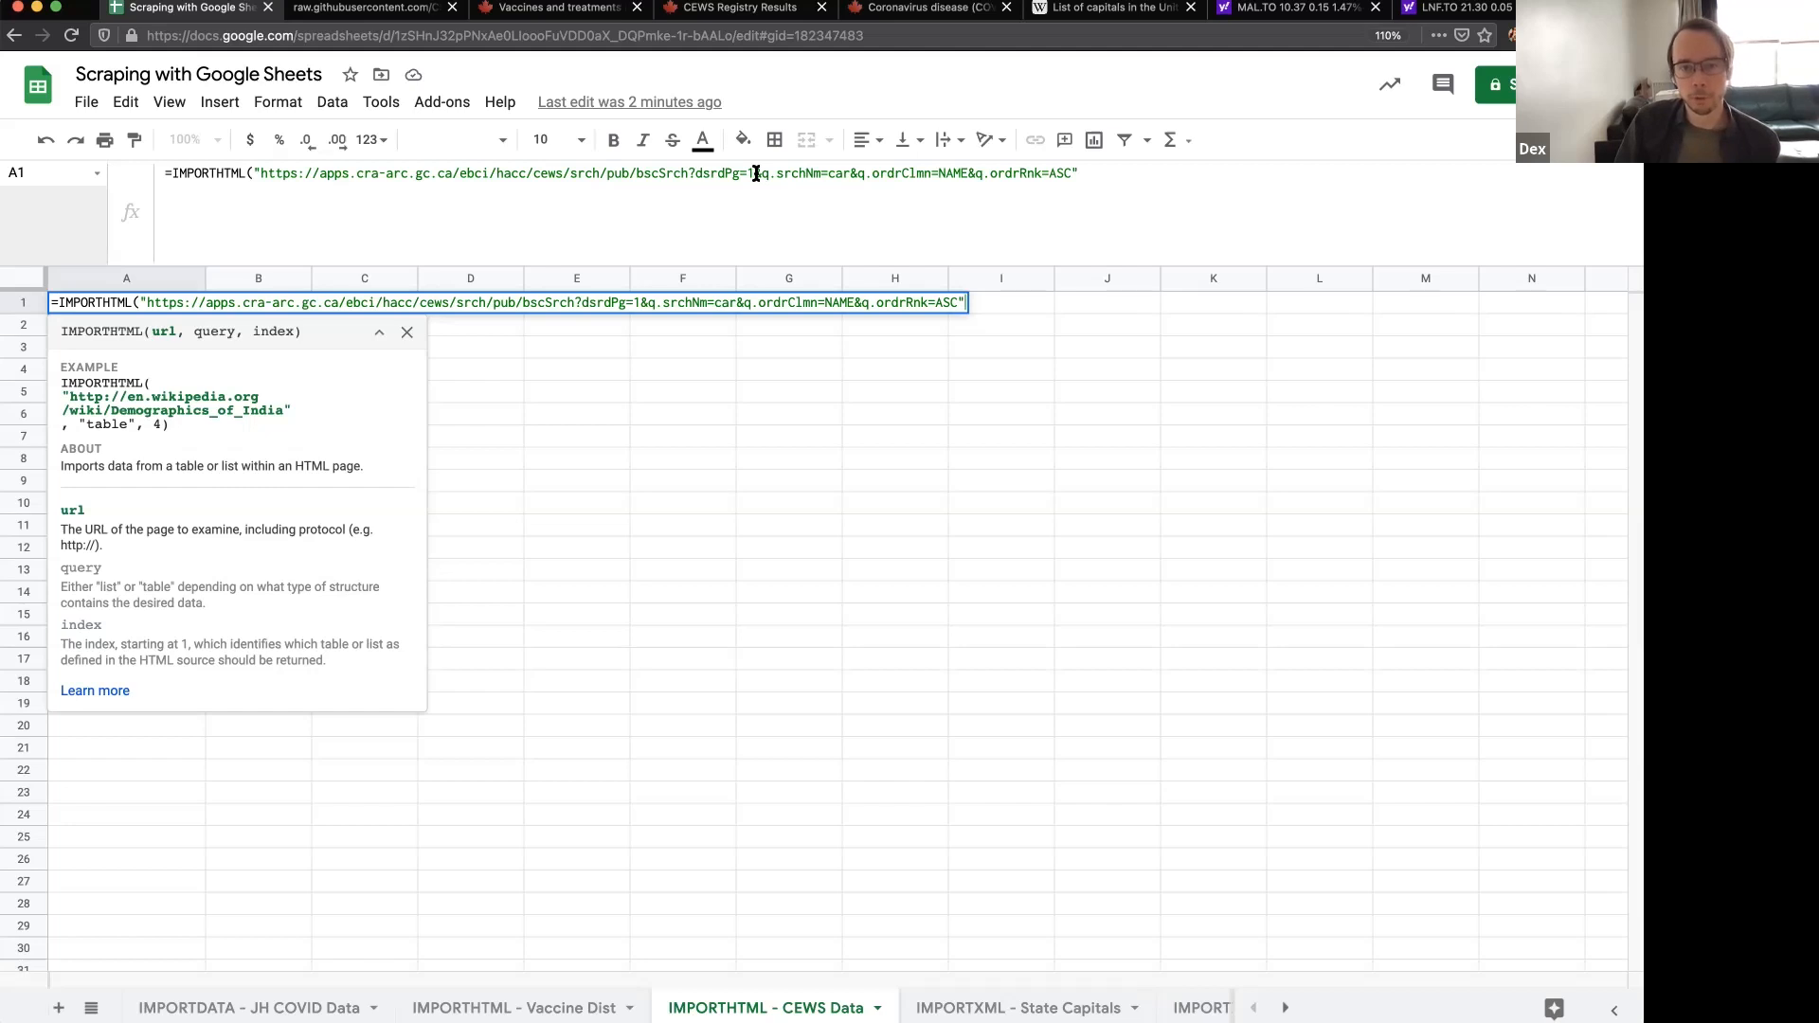
# - Examine the query parameters in the formula's URL, including the page number dsrdPg and the search term srchNm
pyautogui.moveTo(673, 173); pyautogui.dragTo(790, 172)
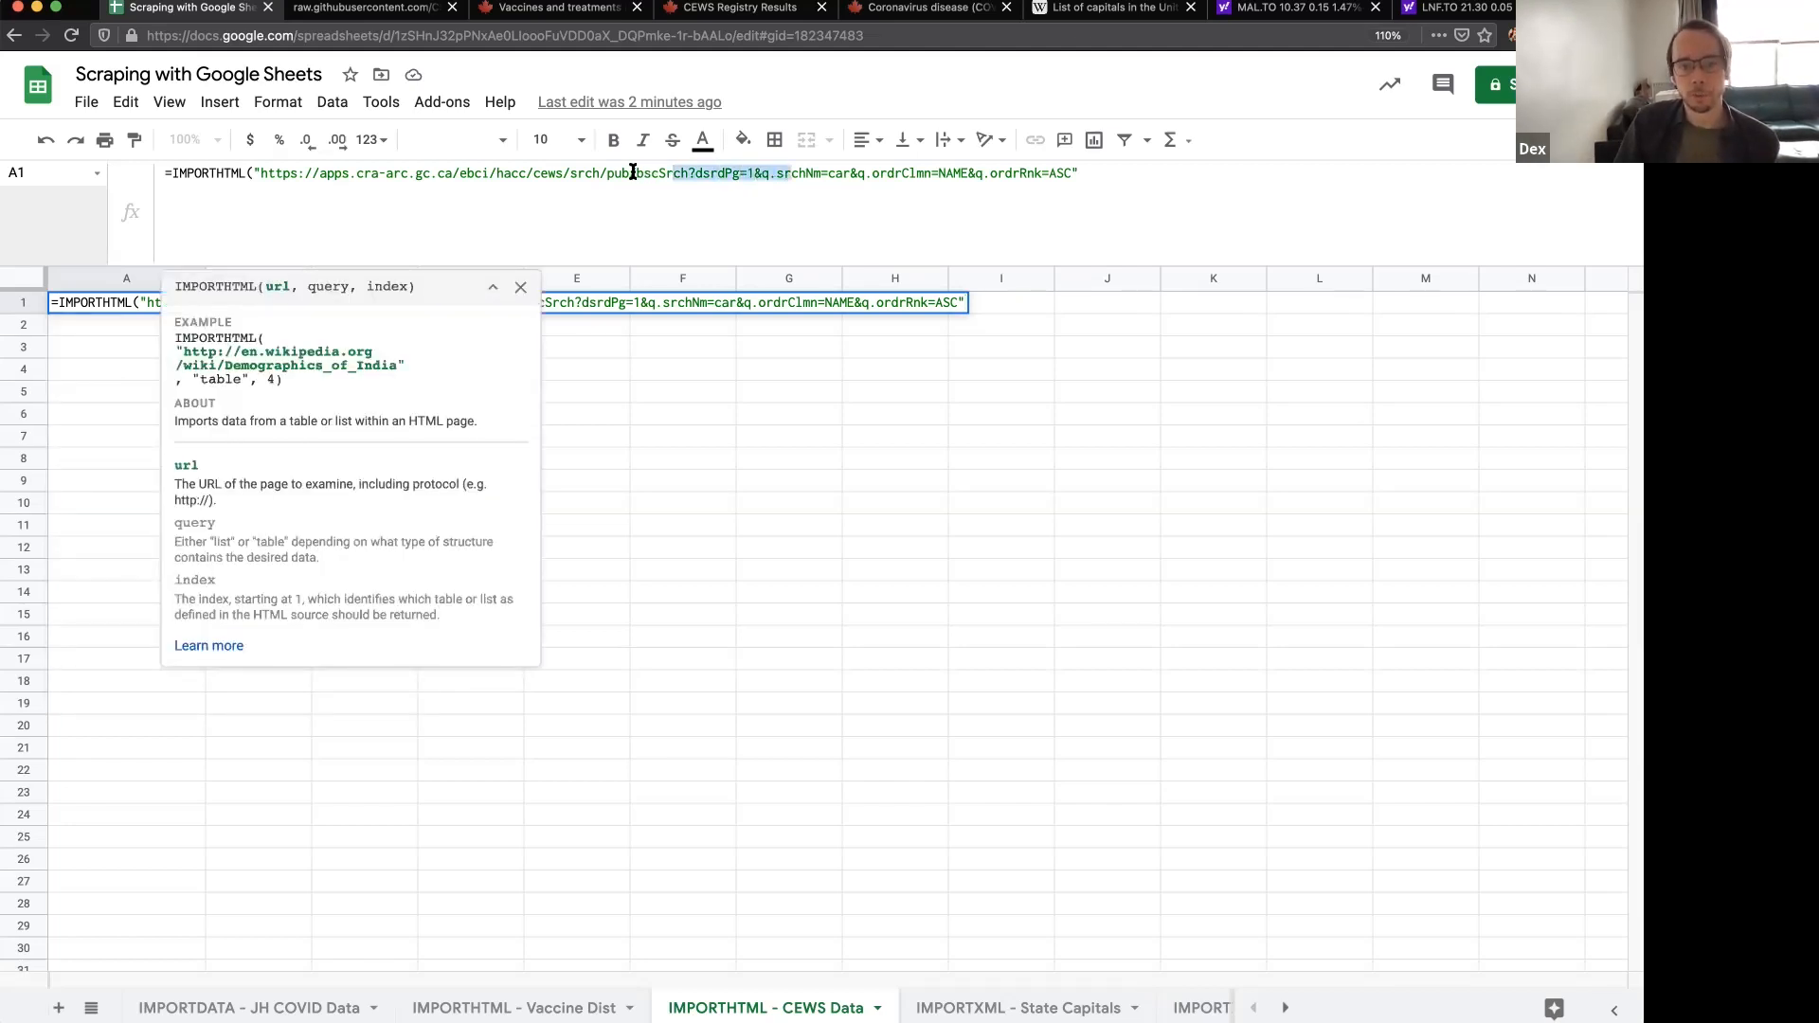
pyautogui.moveTo(637, 173); pyautogui.dragTo(1070, 173)
pyautogui.click(1076, 174)
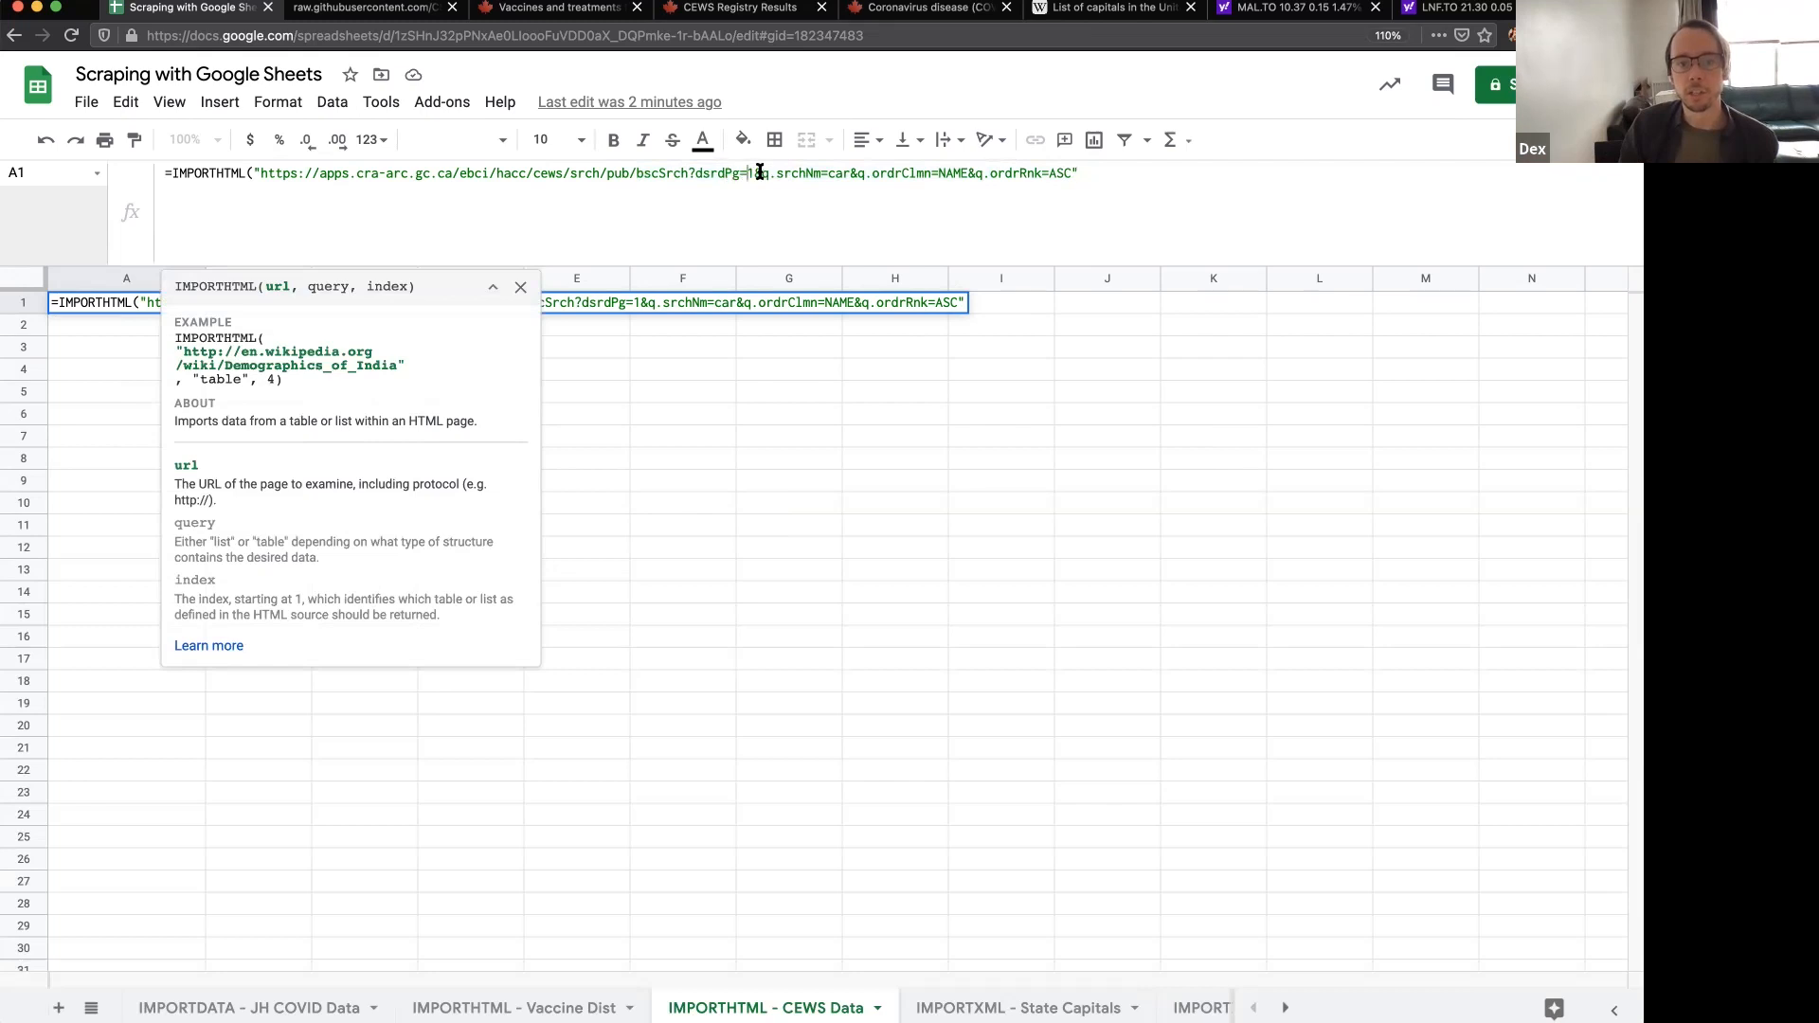
pyautogui.moveTo(760, 173); pyautogui.dragTo(832, 172)
pyautogui.doubleClick(843, 172)
pyautogui.click(843, 173)
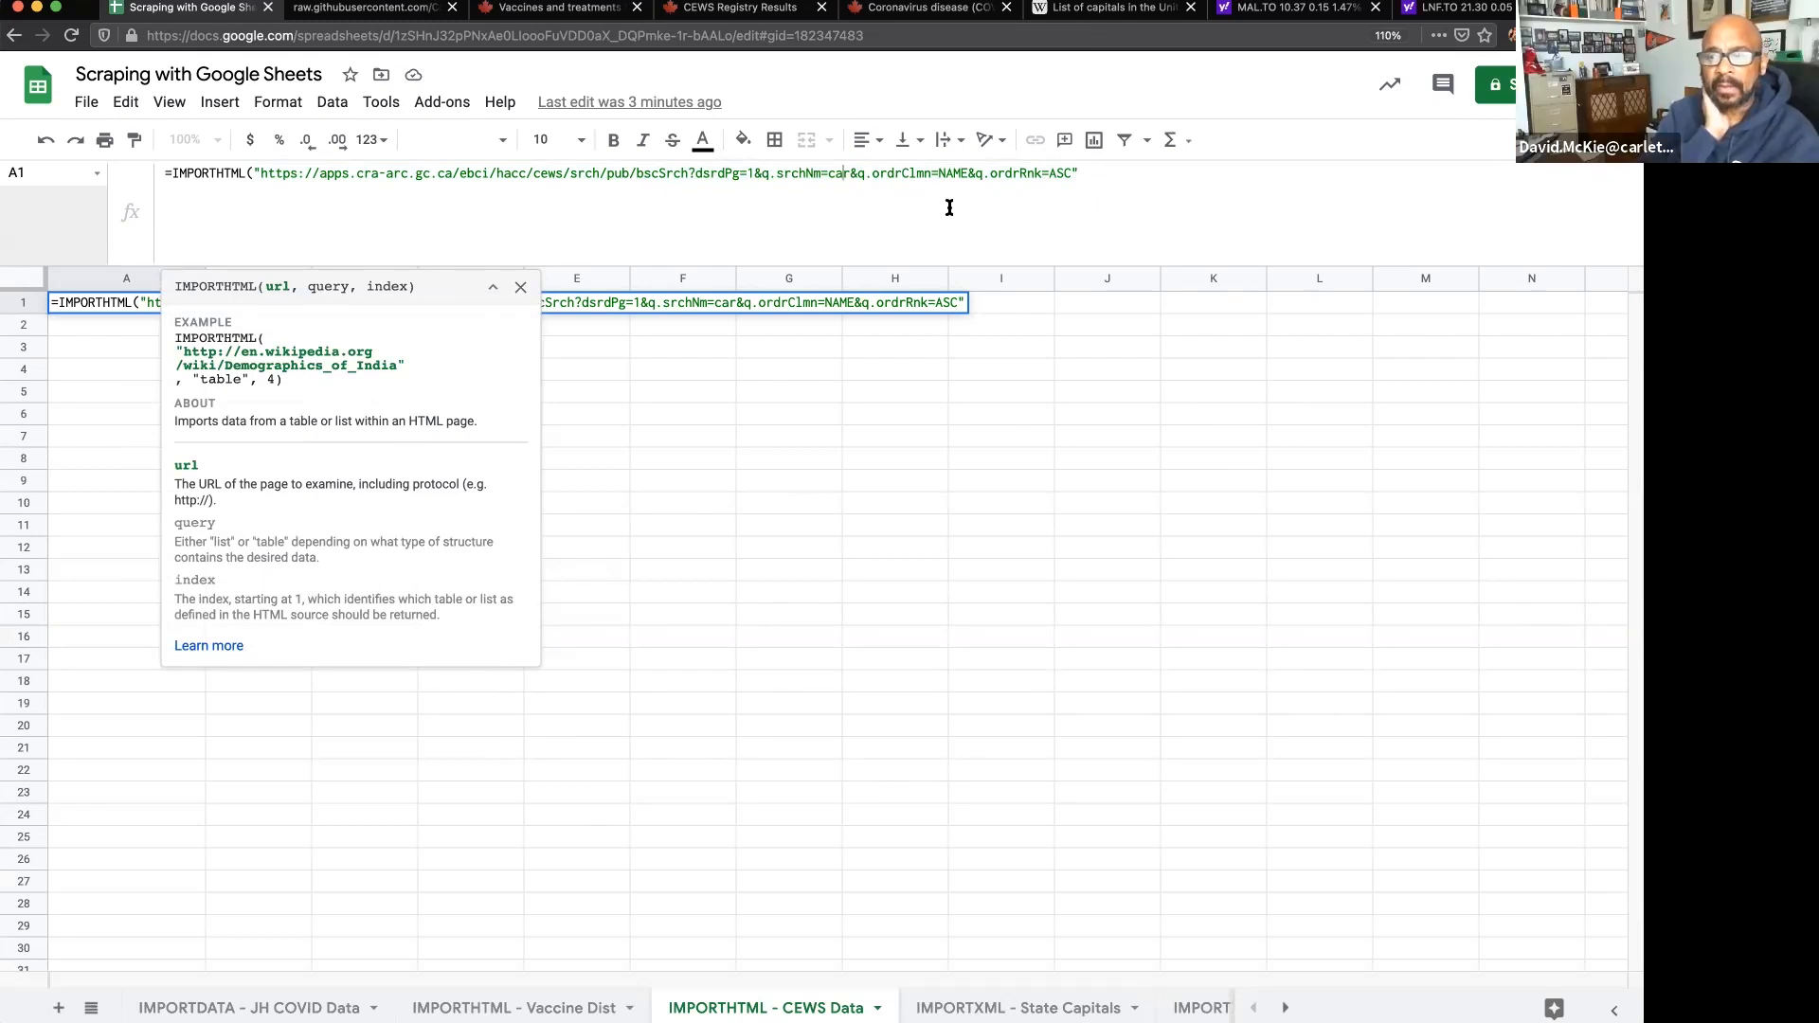
# - Open the CEWS Registry employer search form through the Canada Emergency Wage Subsidy page
pyautogui.click(577, 14)
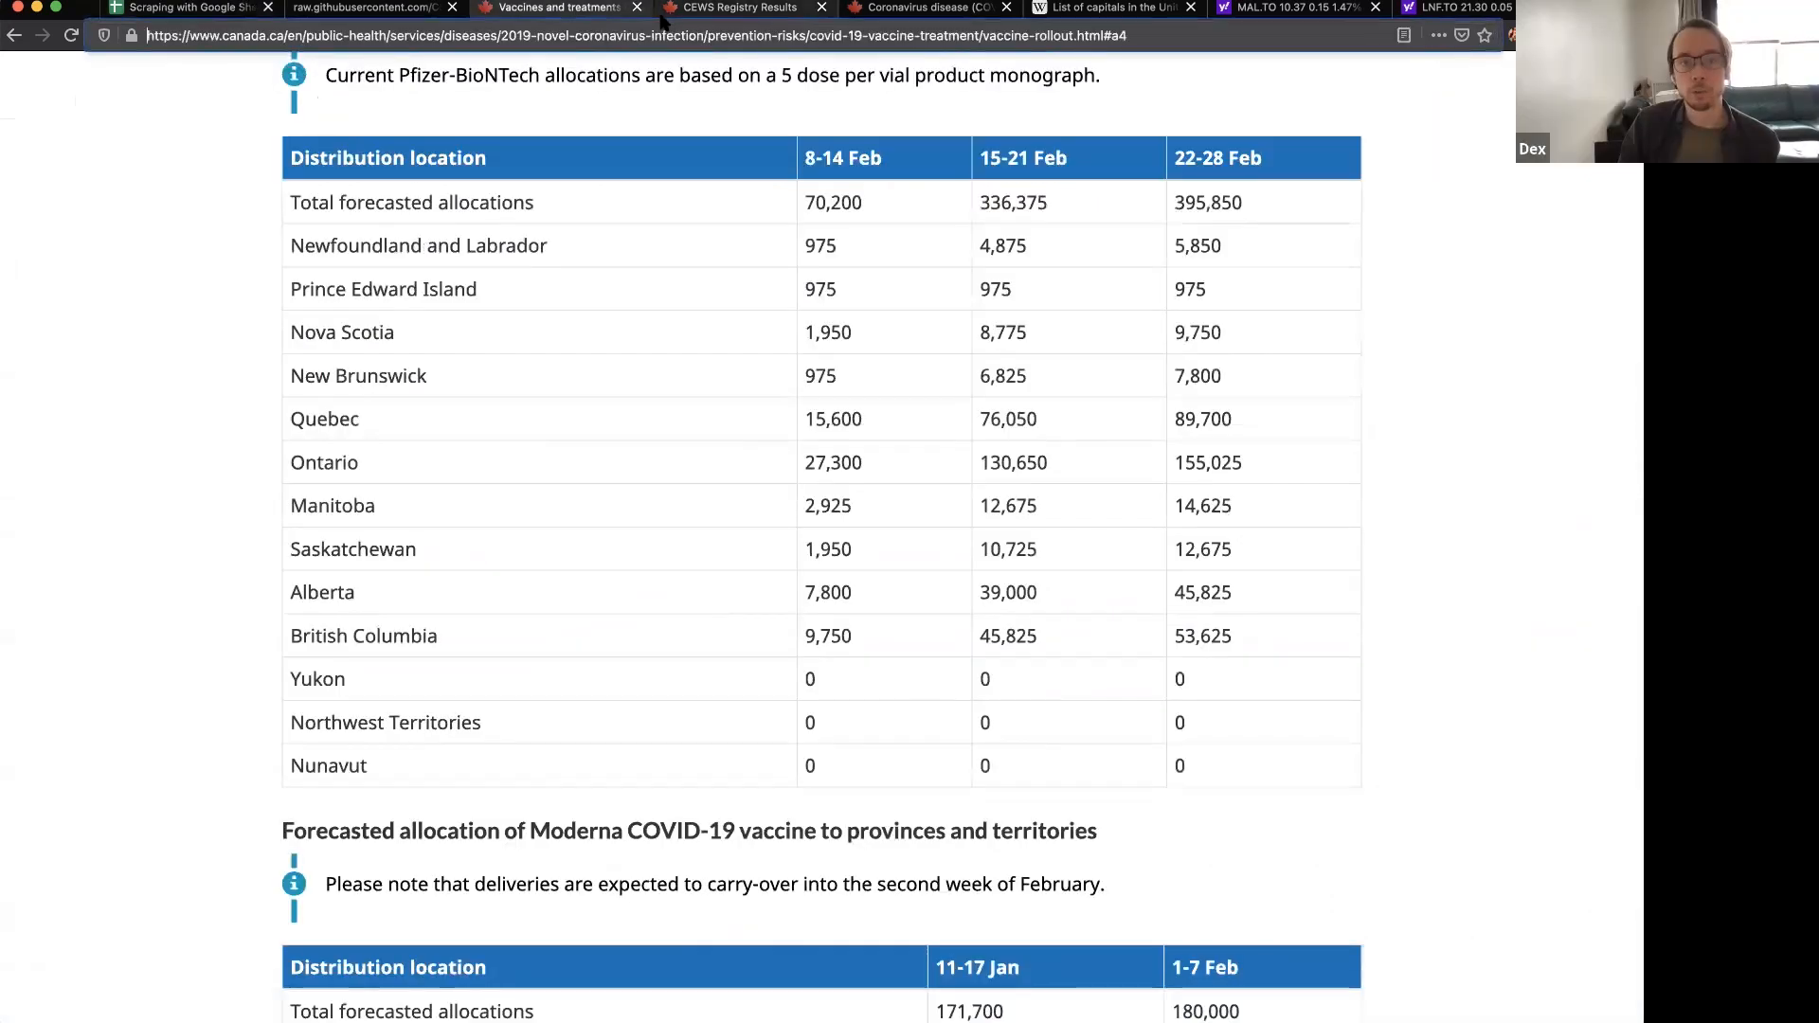
pyautogui.click(663, 14)
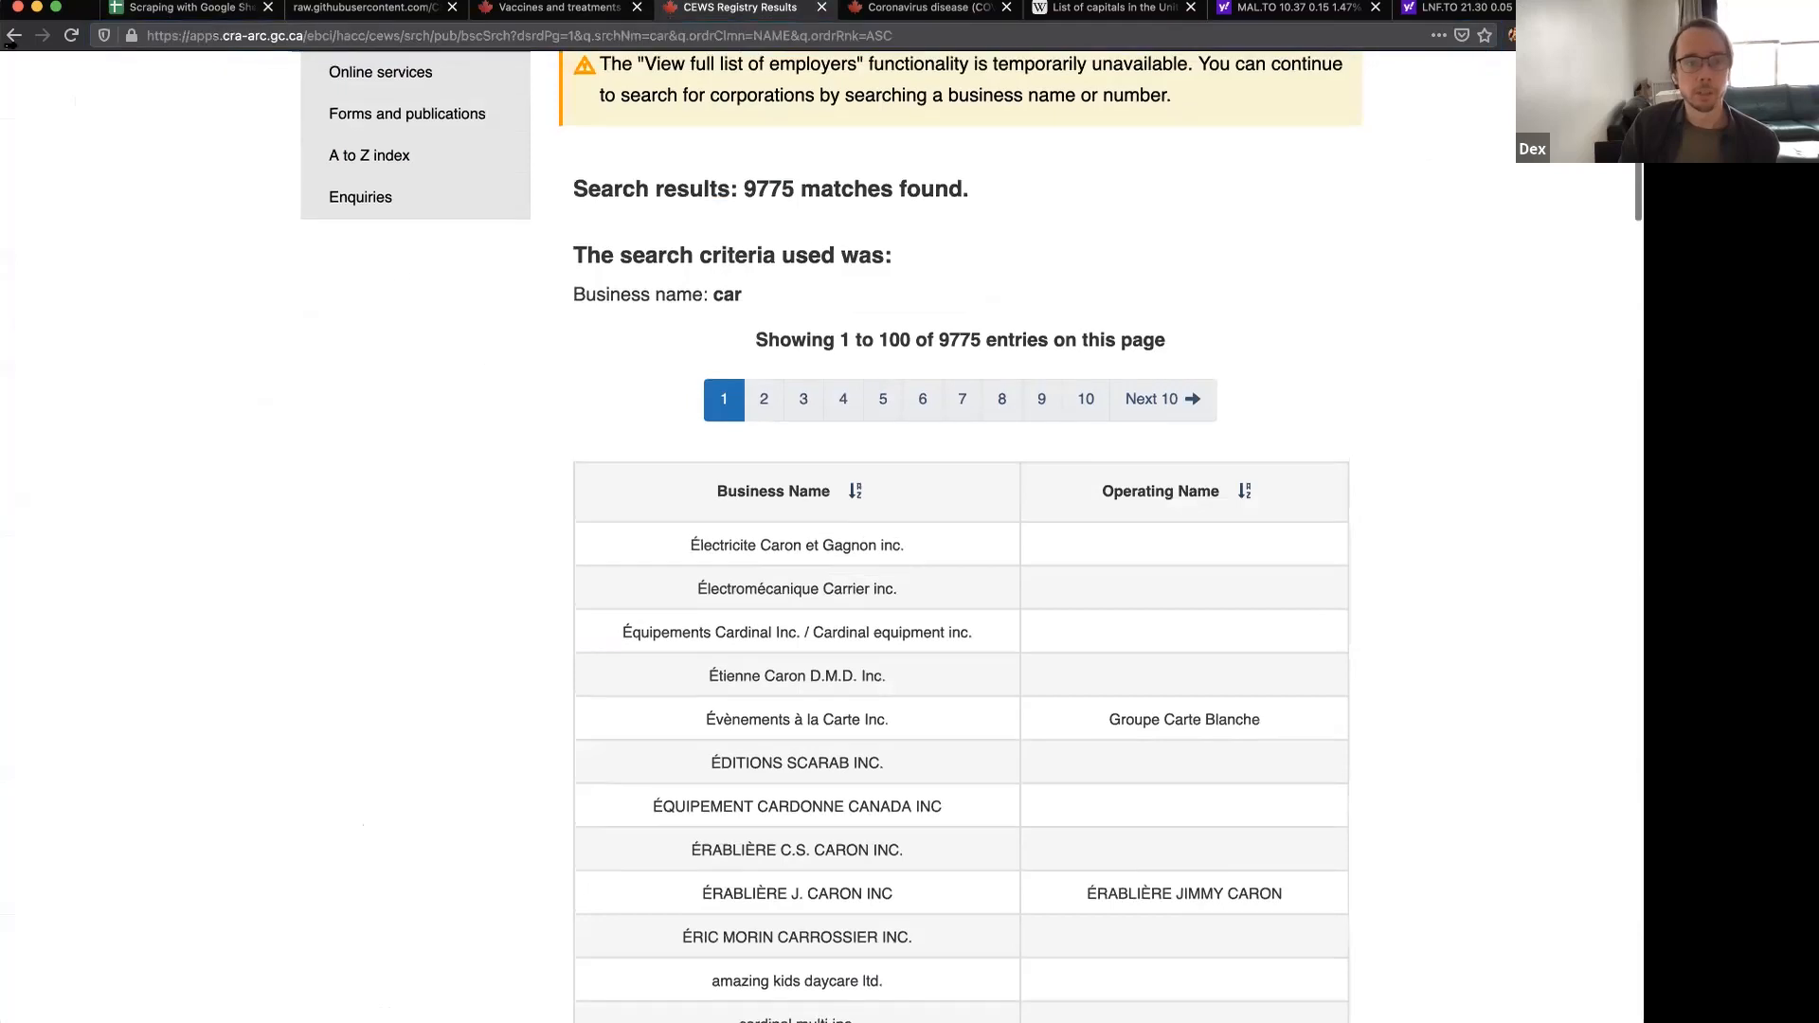
pyautogui.click(759, 178)
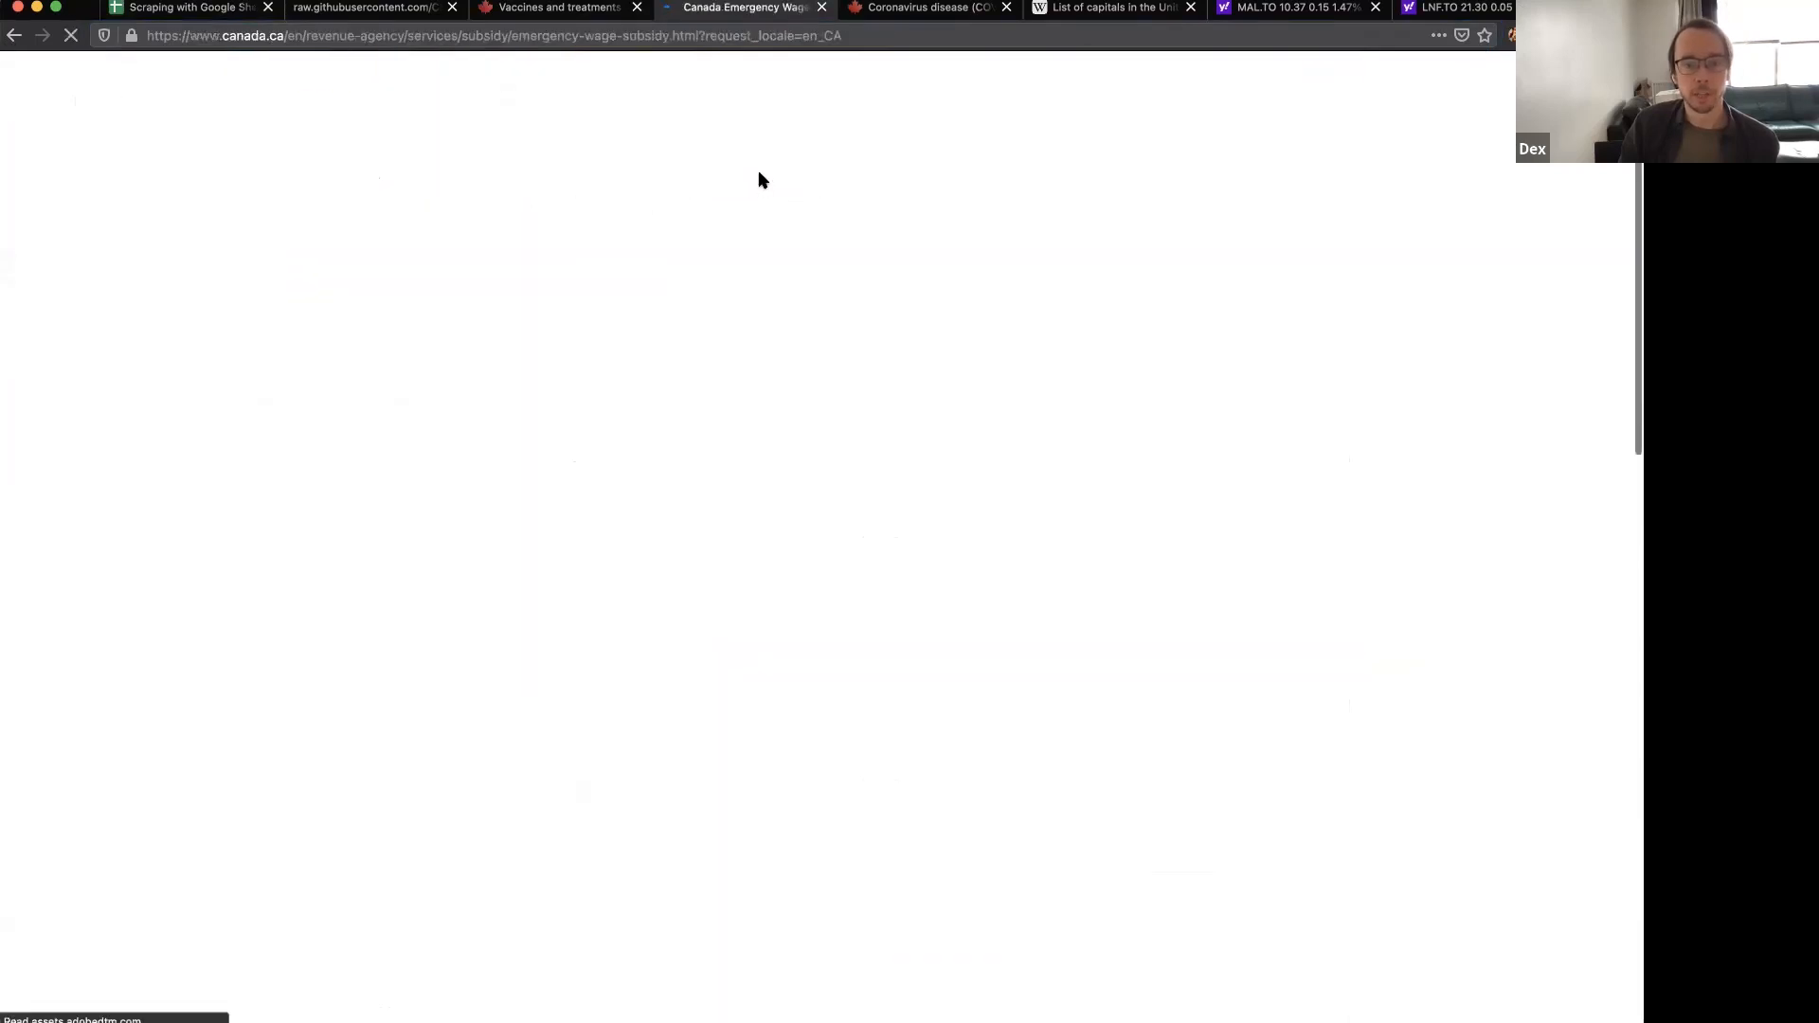
pyautogui.scroll(-10, 730, 361)
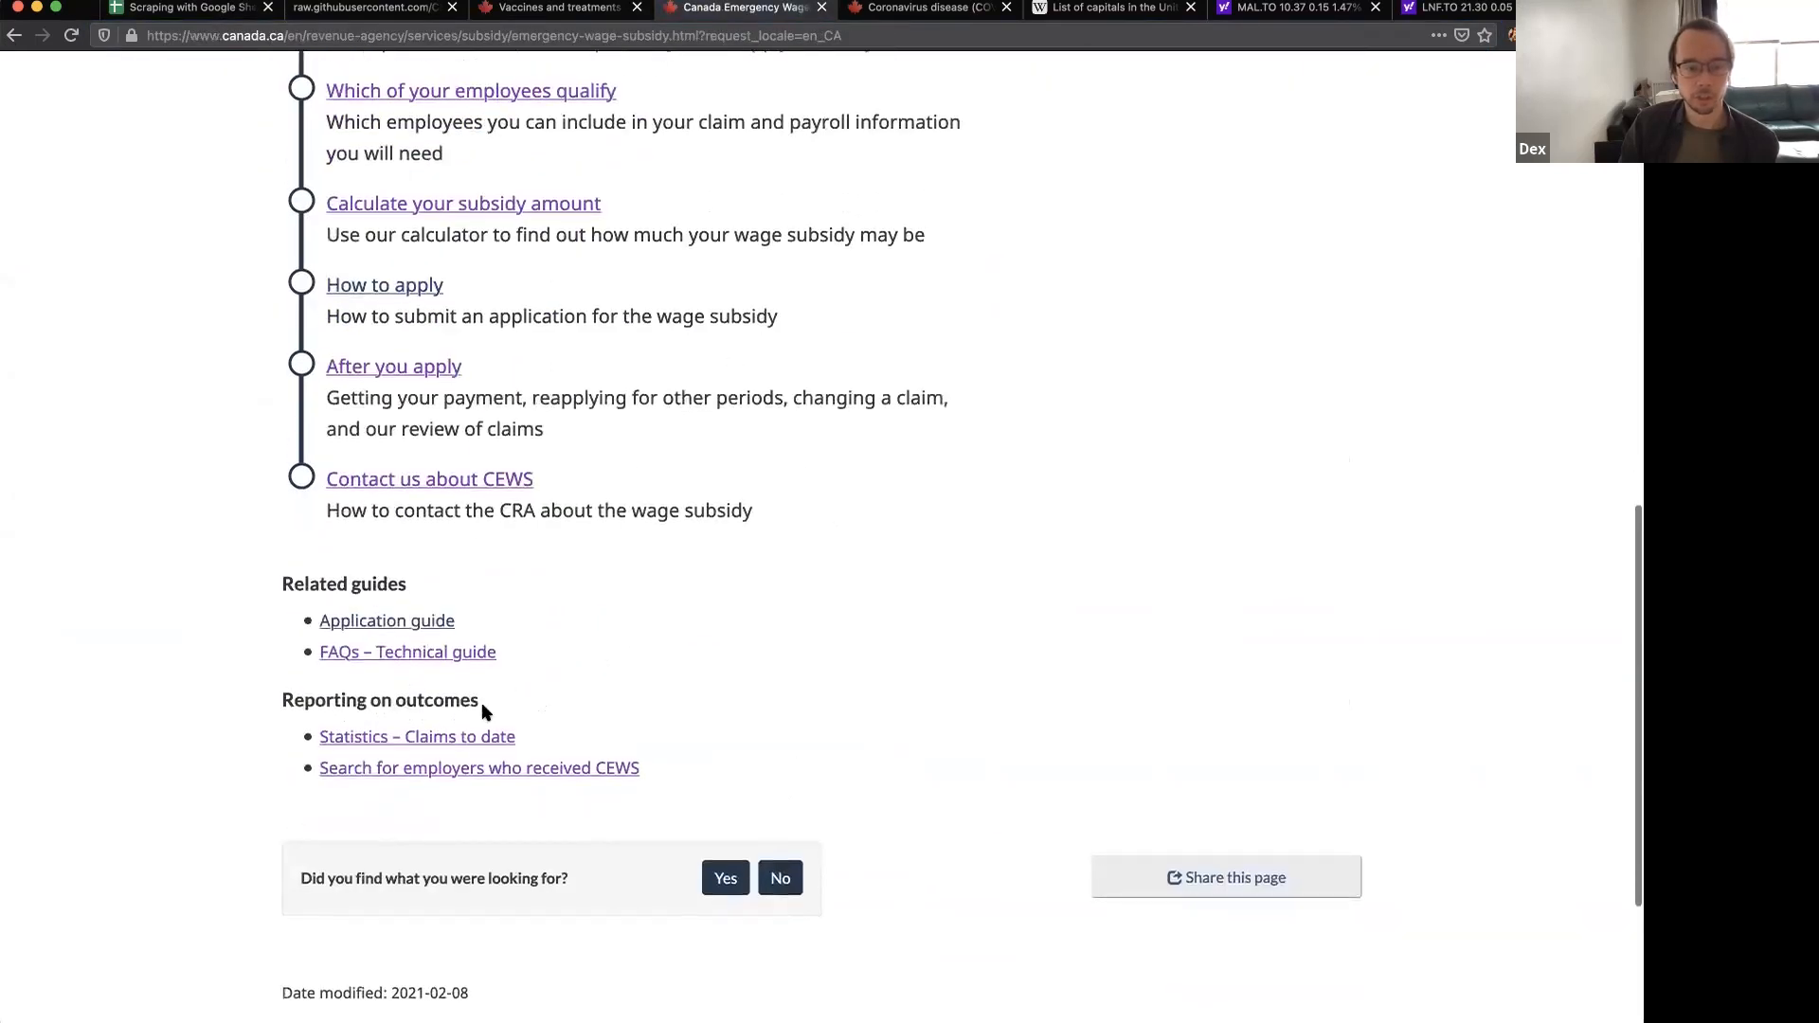
pyautogui.click(471, 768)
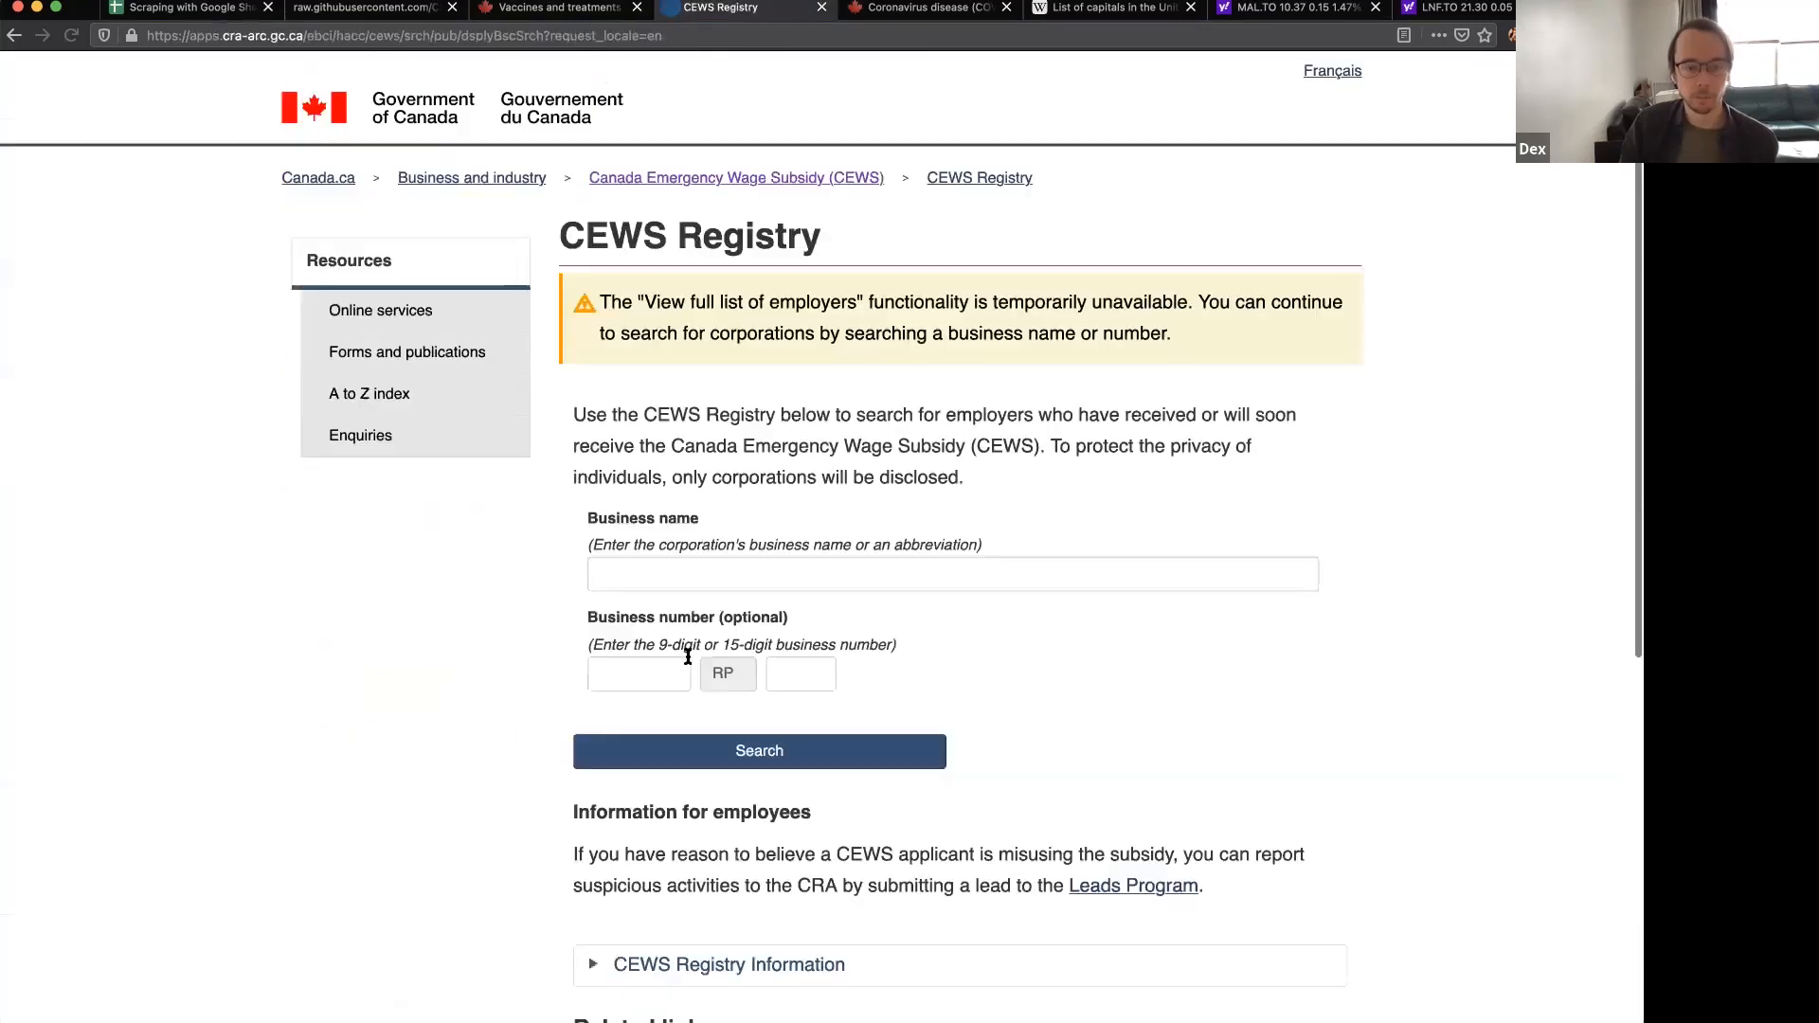
# - Inspect the request_locale parameter in the registry search form's URL and search for the business name "car"
pyautogui.click(654, 569)
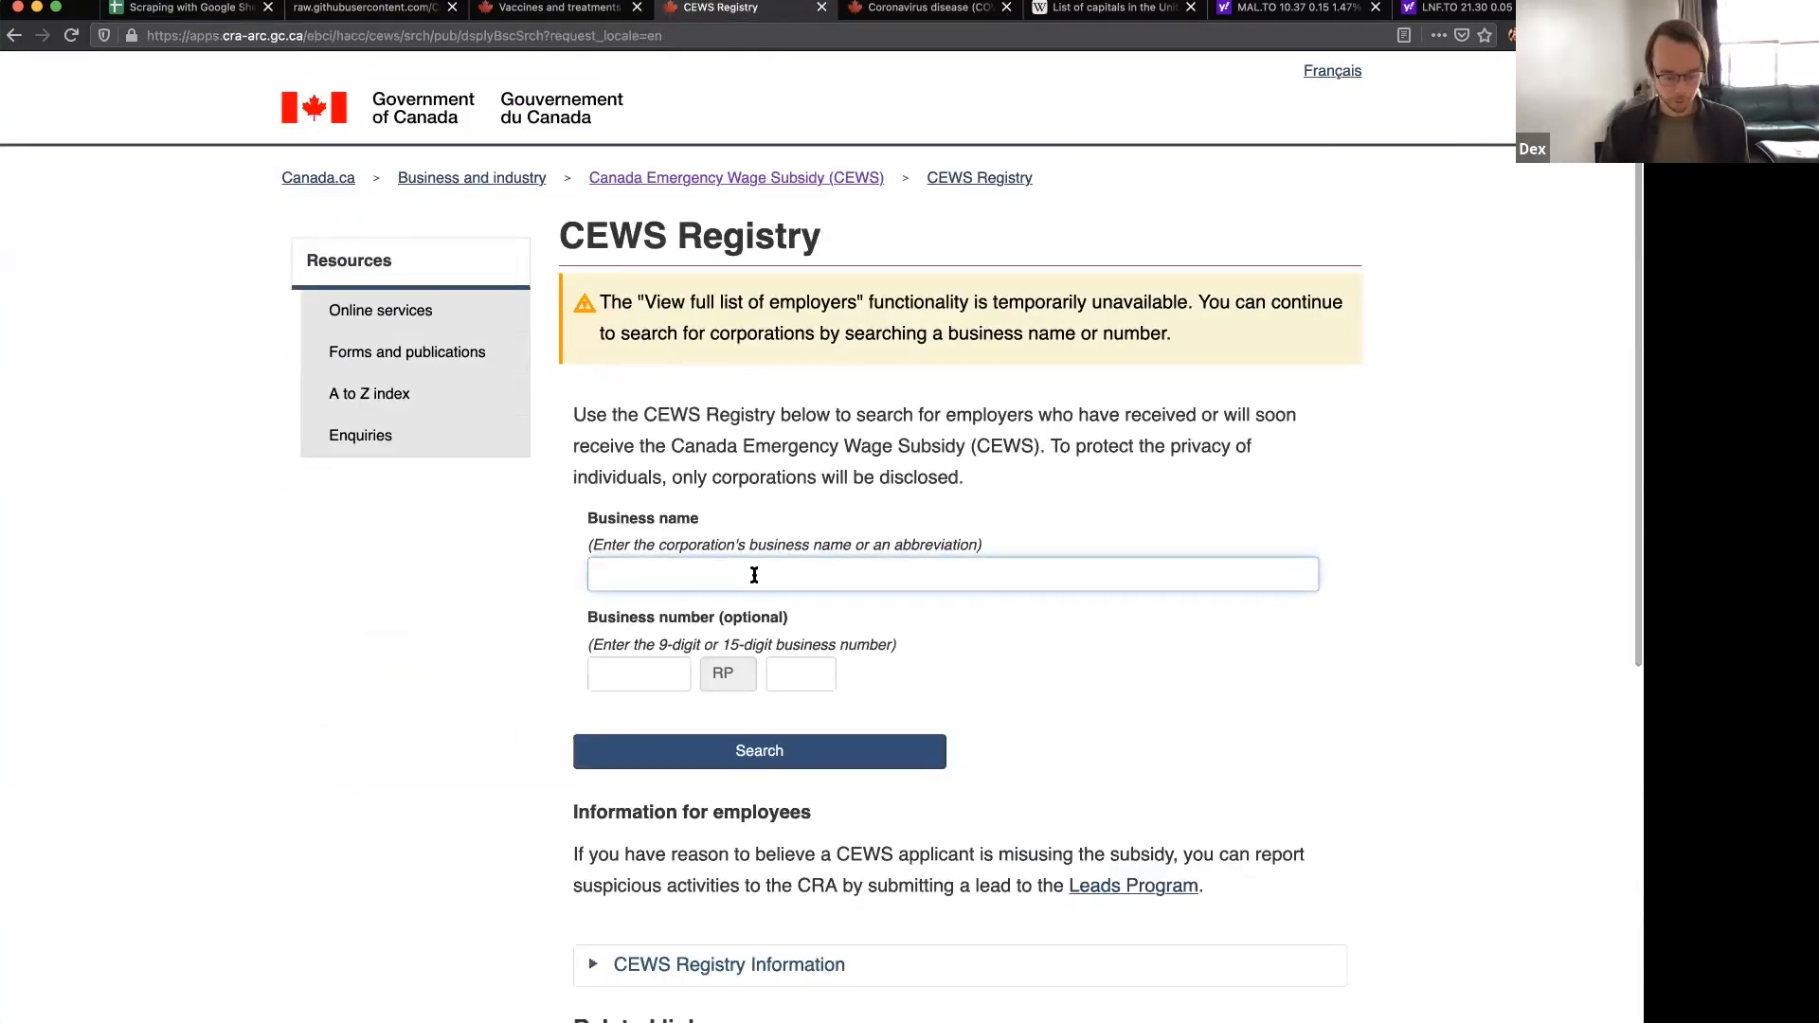
pyautogui.click(618, 38)
pyautogui.moveTo(675, 36); pyautogui.dragTo(548, 36)
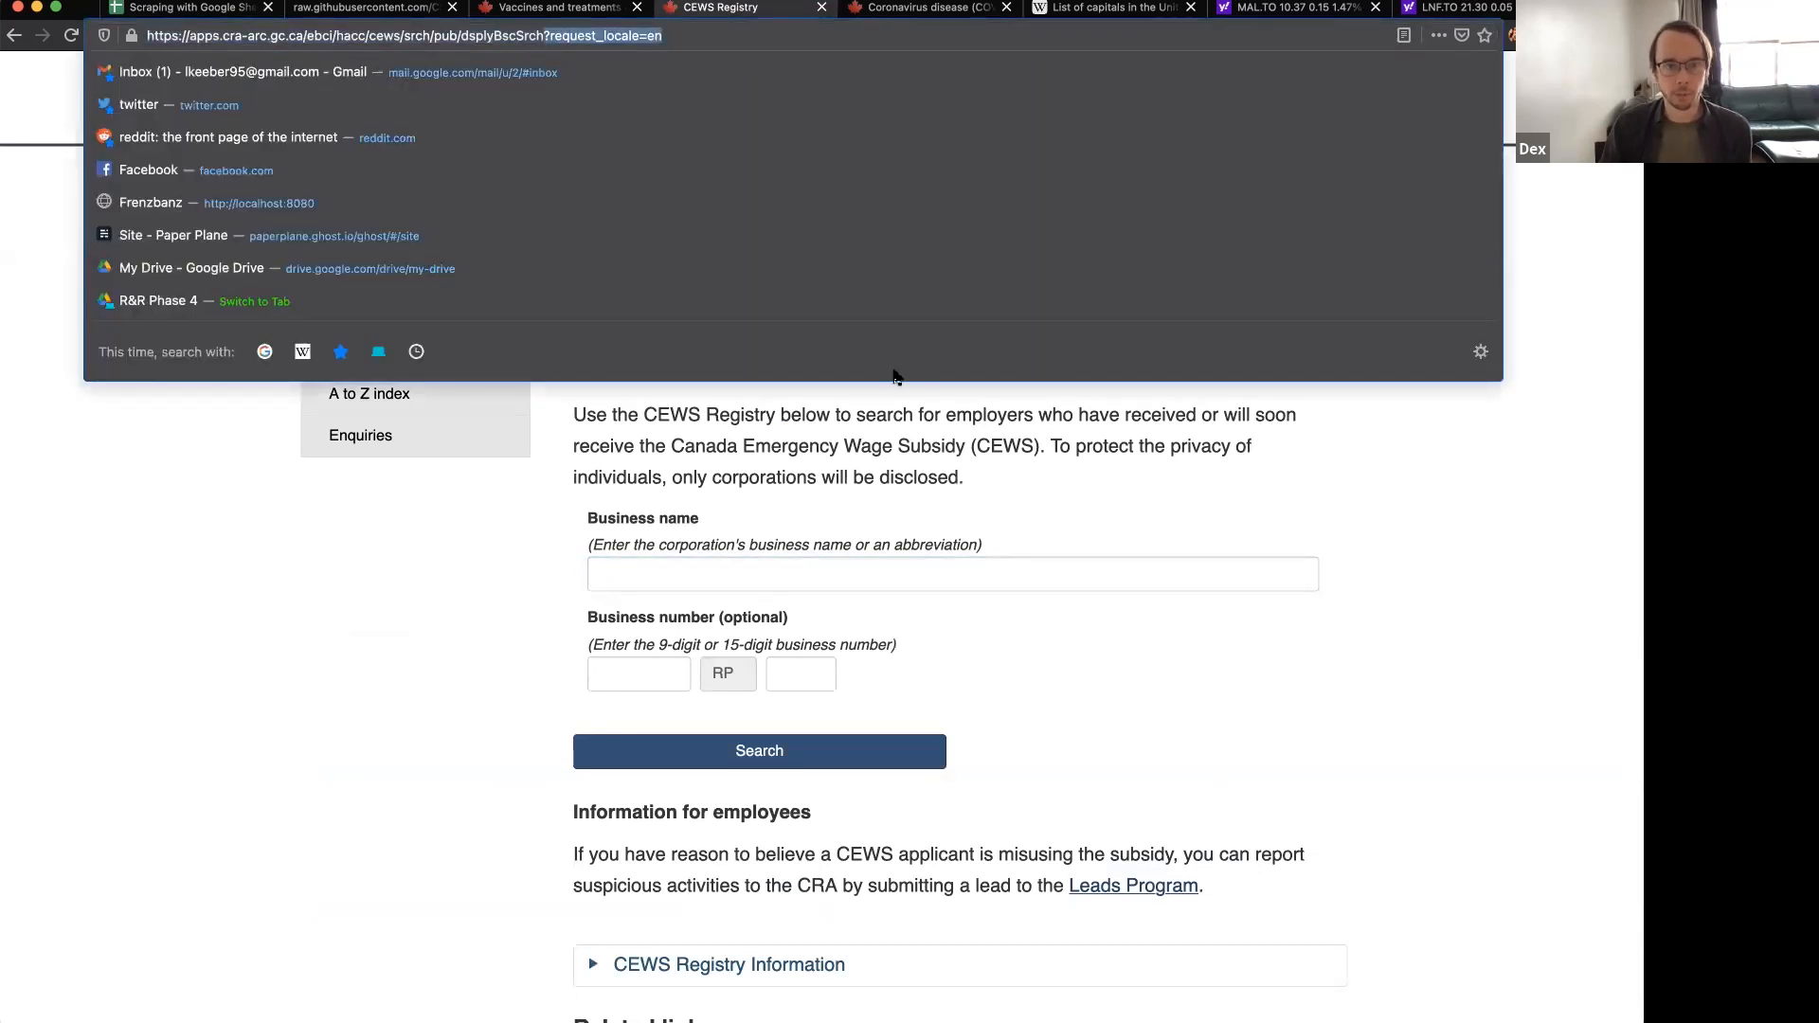
pyautogui.click(1172, 489)
pyautogui.click(808, 575)
pyautogui.write('car')
pyautogui.click(768, 752)
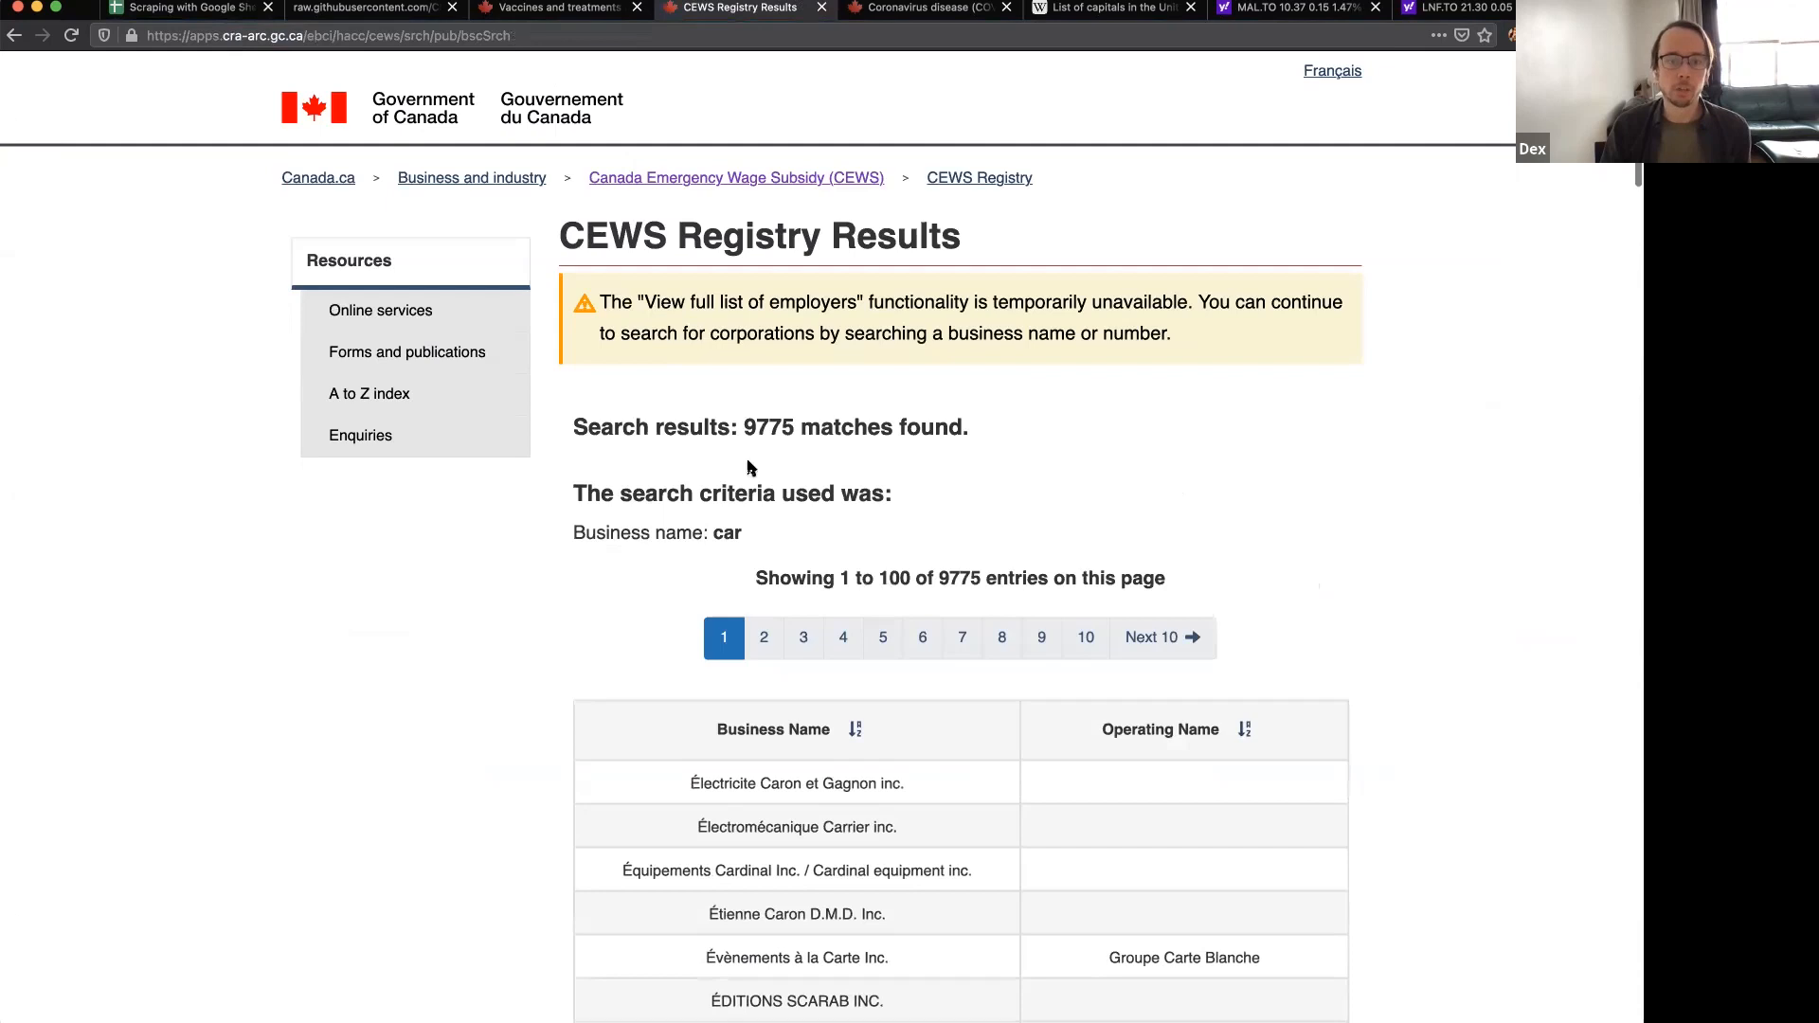
# - Reload page 1 of the "car" results with its full query URL and examine the search term and sort order parameters
pyautogui.click(764, 637)
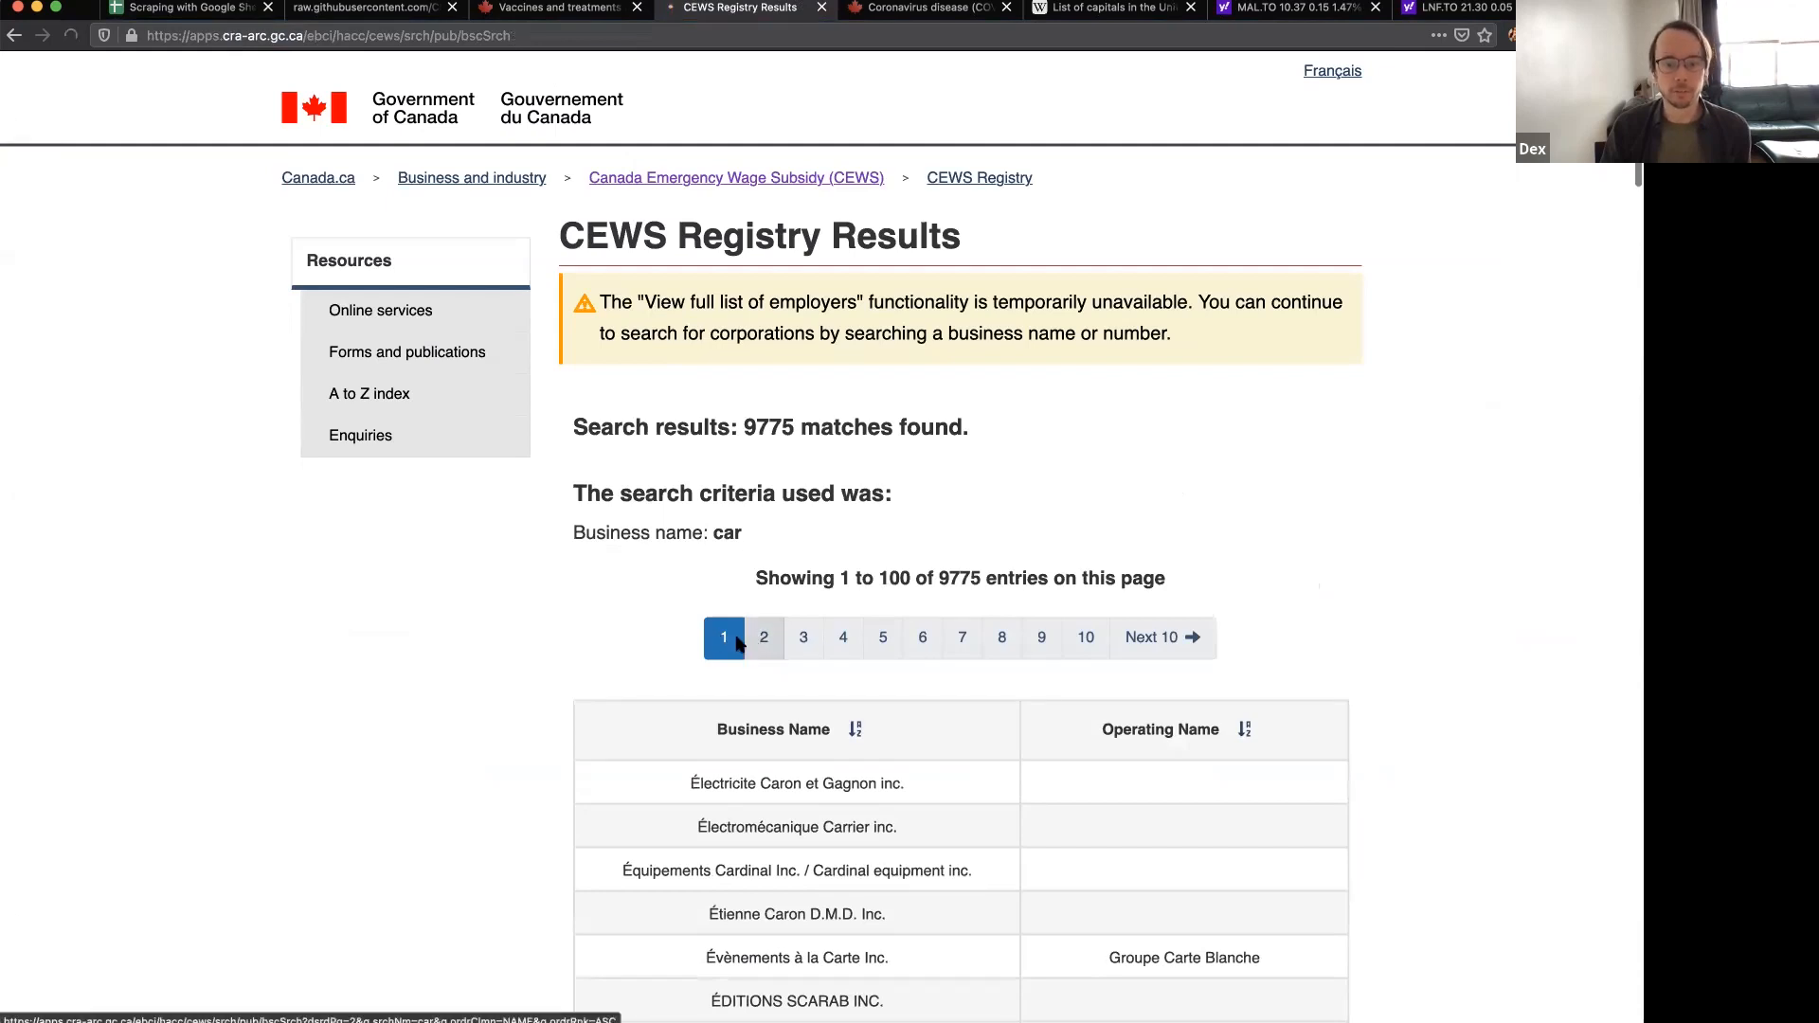
pyautogui.click(722, 641)
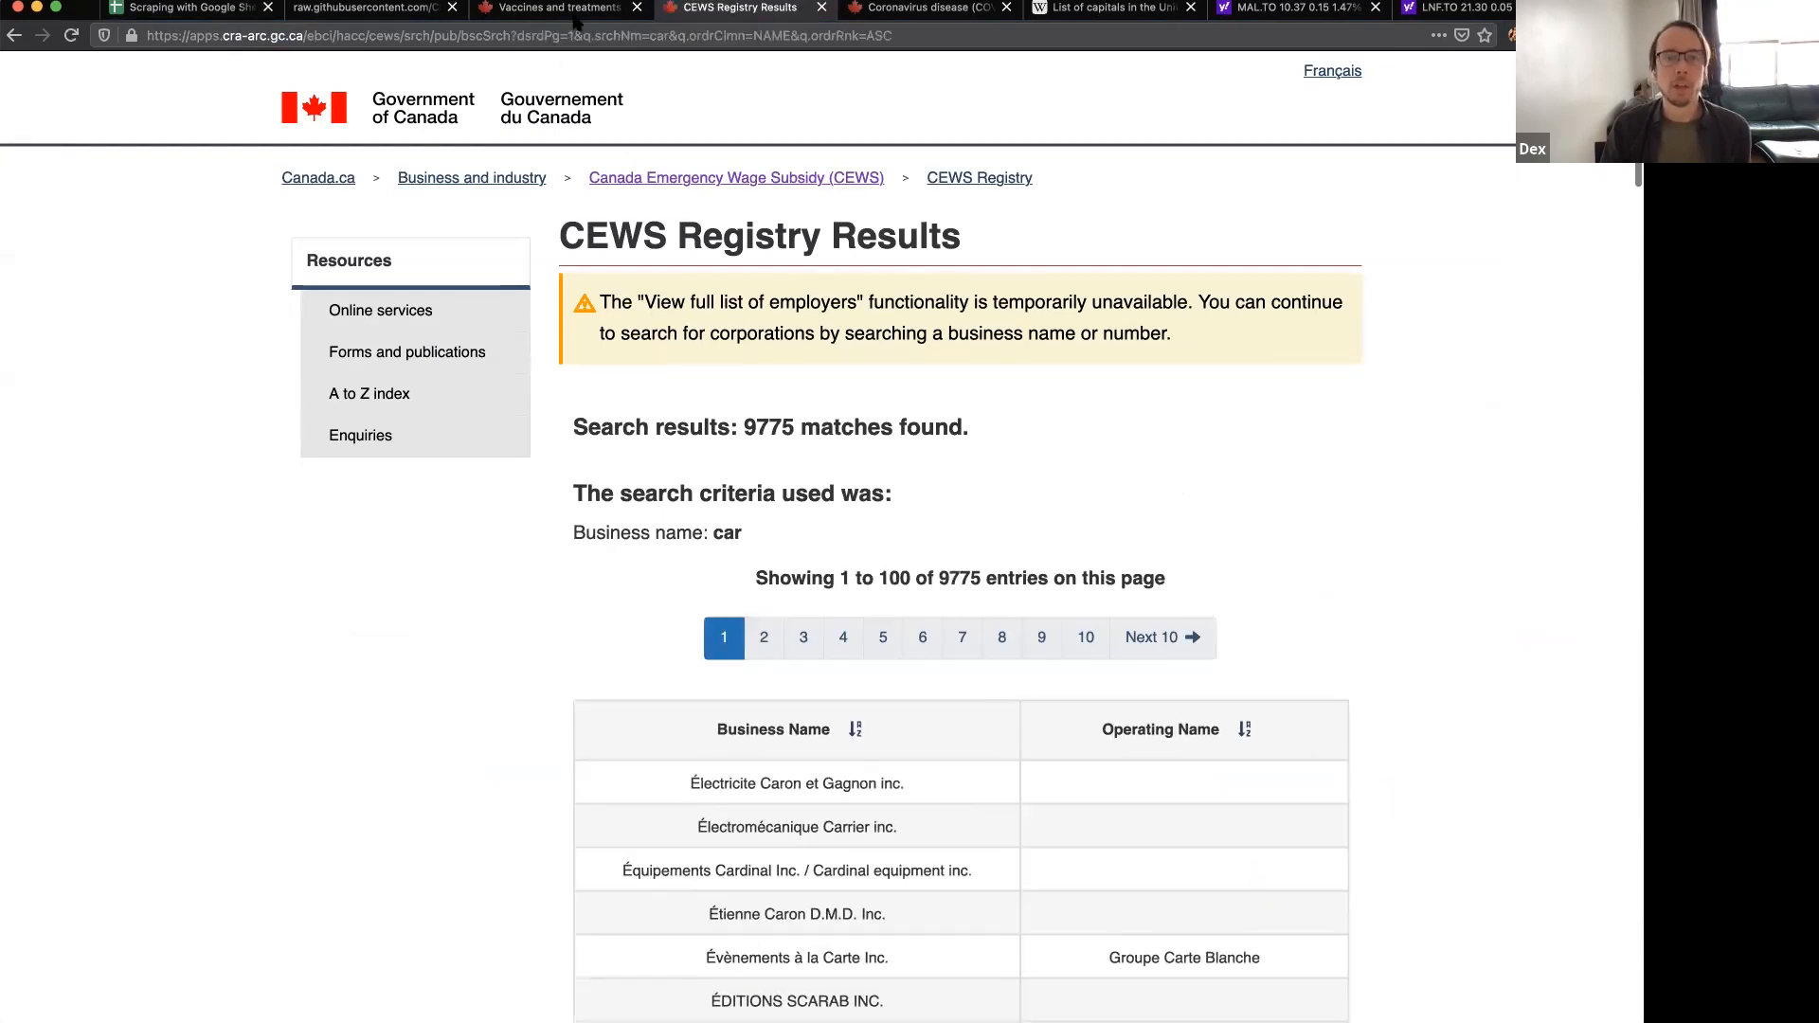
pyautogui.click(779, 36)
pyautogui.click(779, 36)
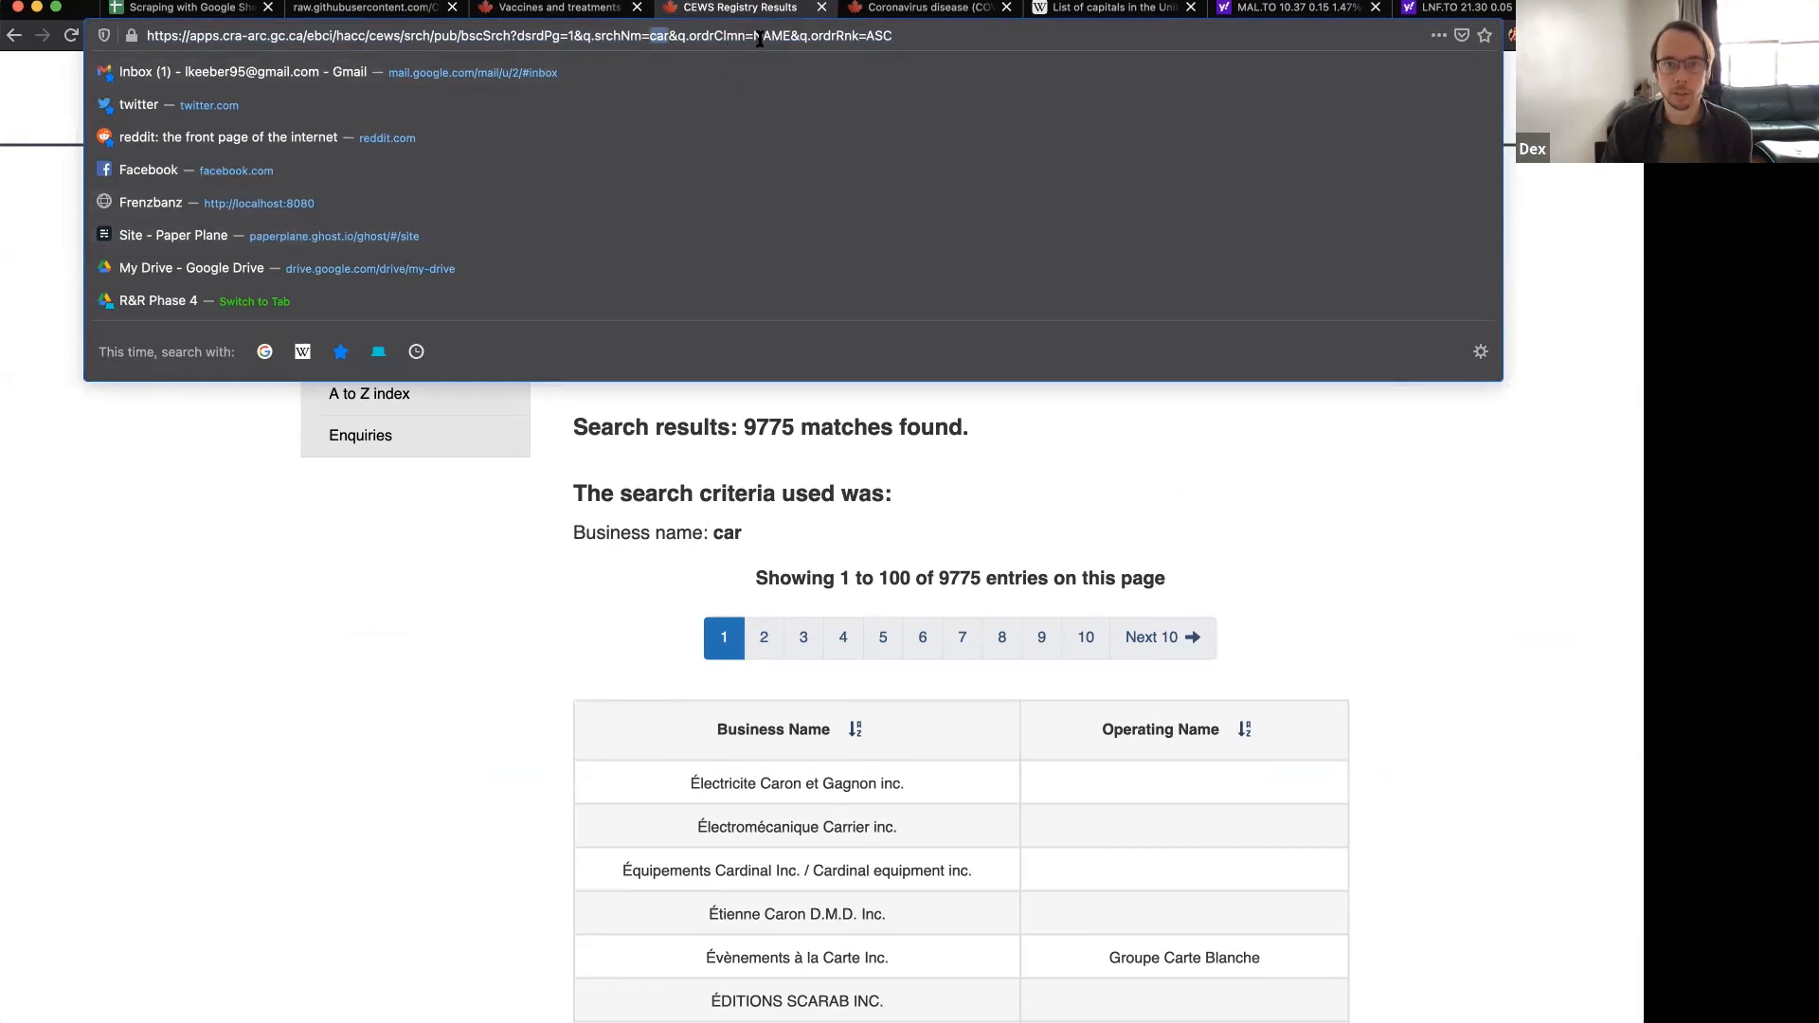
pyautogui.moveTo(811, 36); pyautogui.dragTo(921, 50)
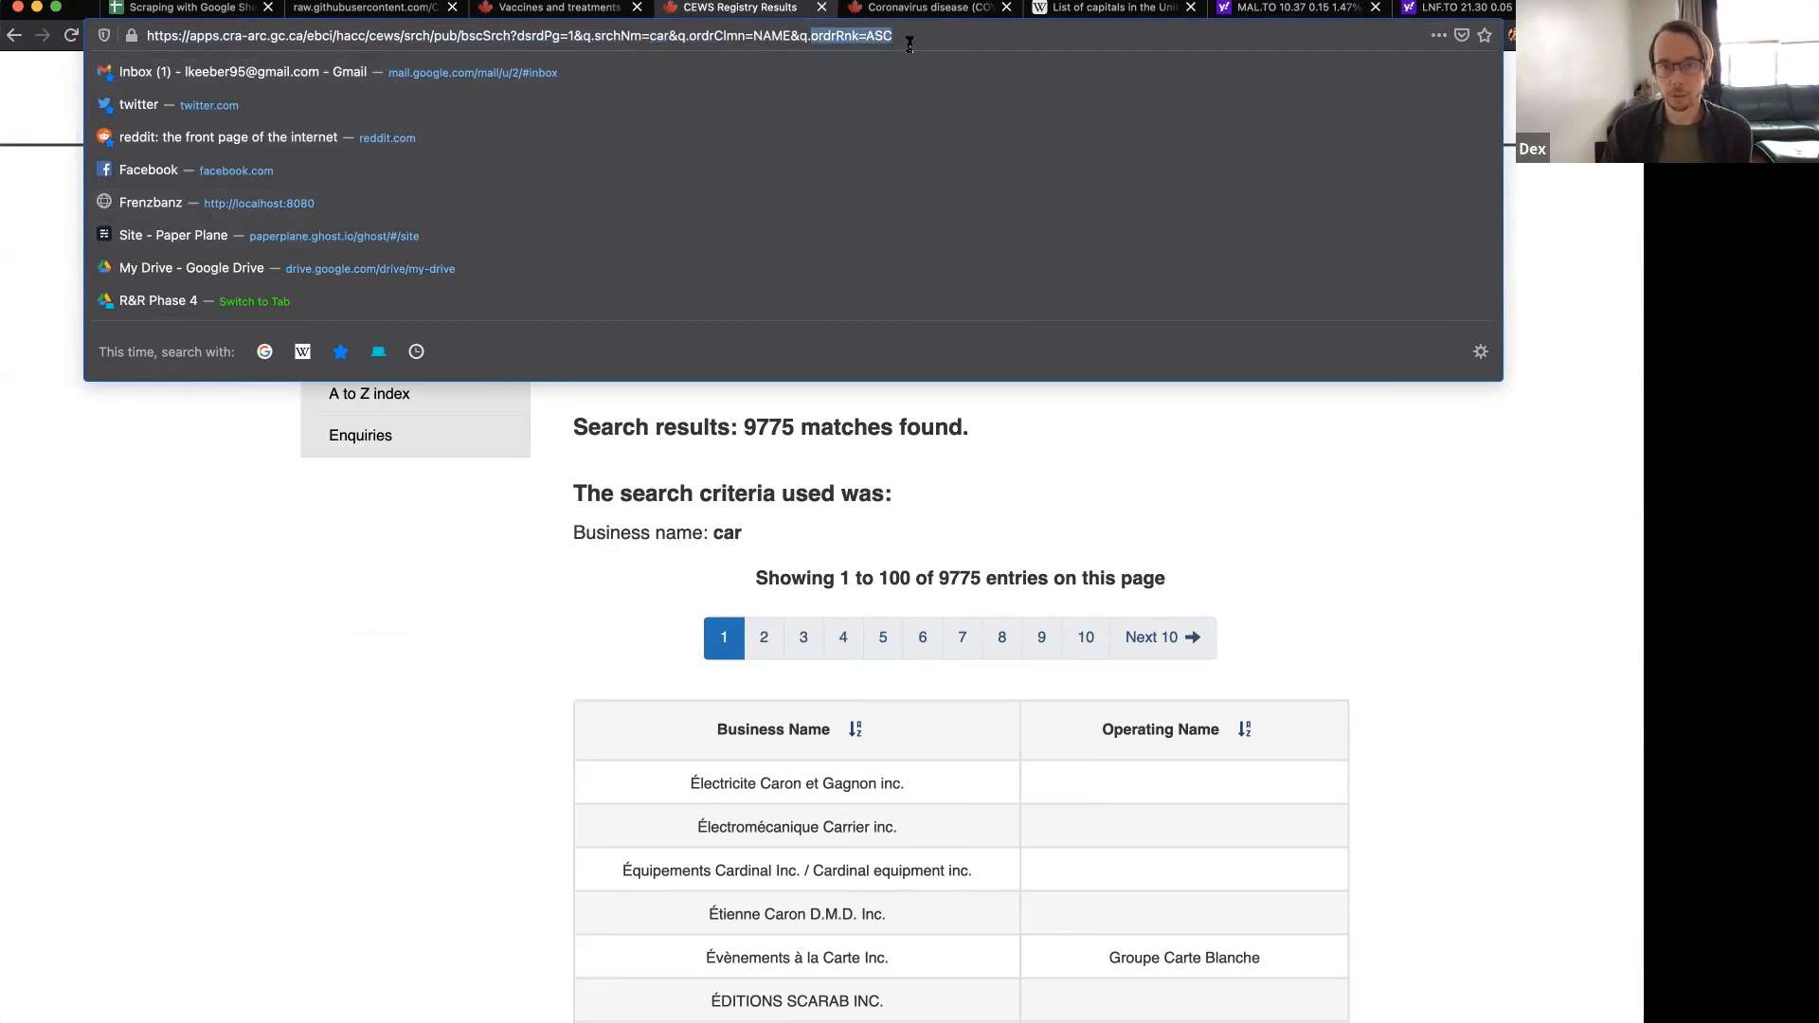
pyautogui.click(574, 36)
pyautogui.click(432, 580)
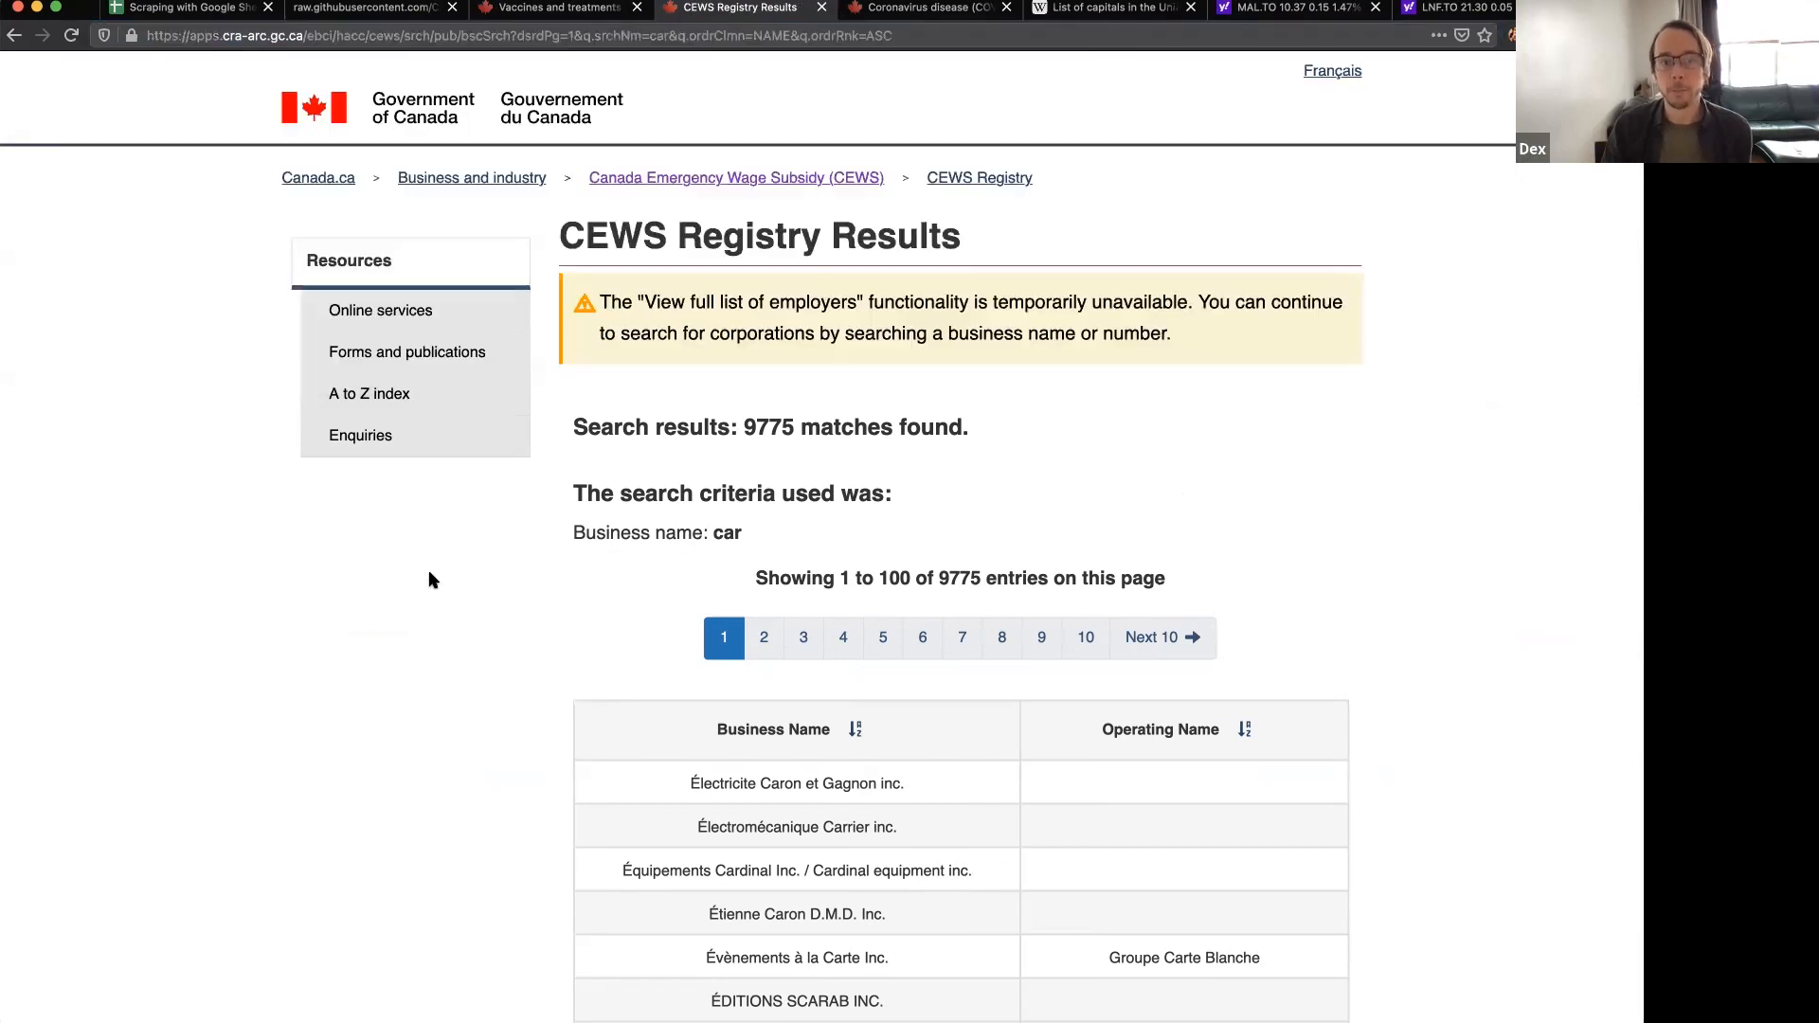
# - Open page 2 of the "car" results and copy its full URL
pyautogui.click(767, 640)
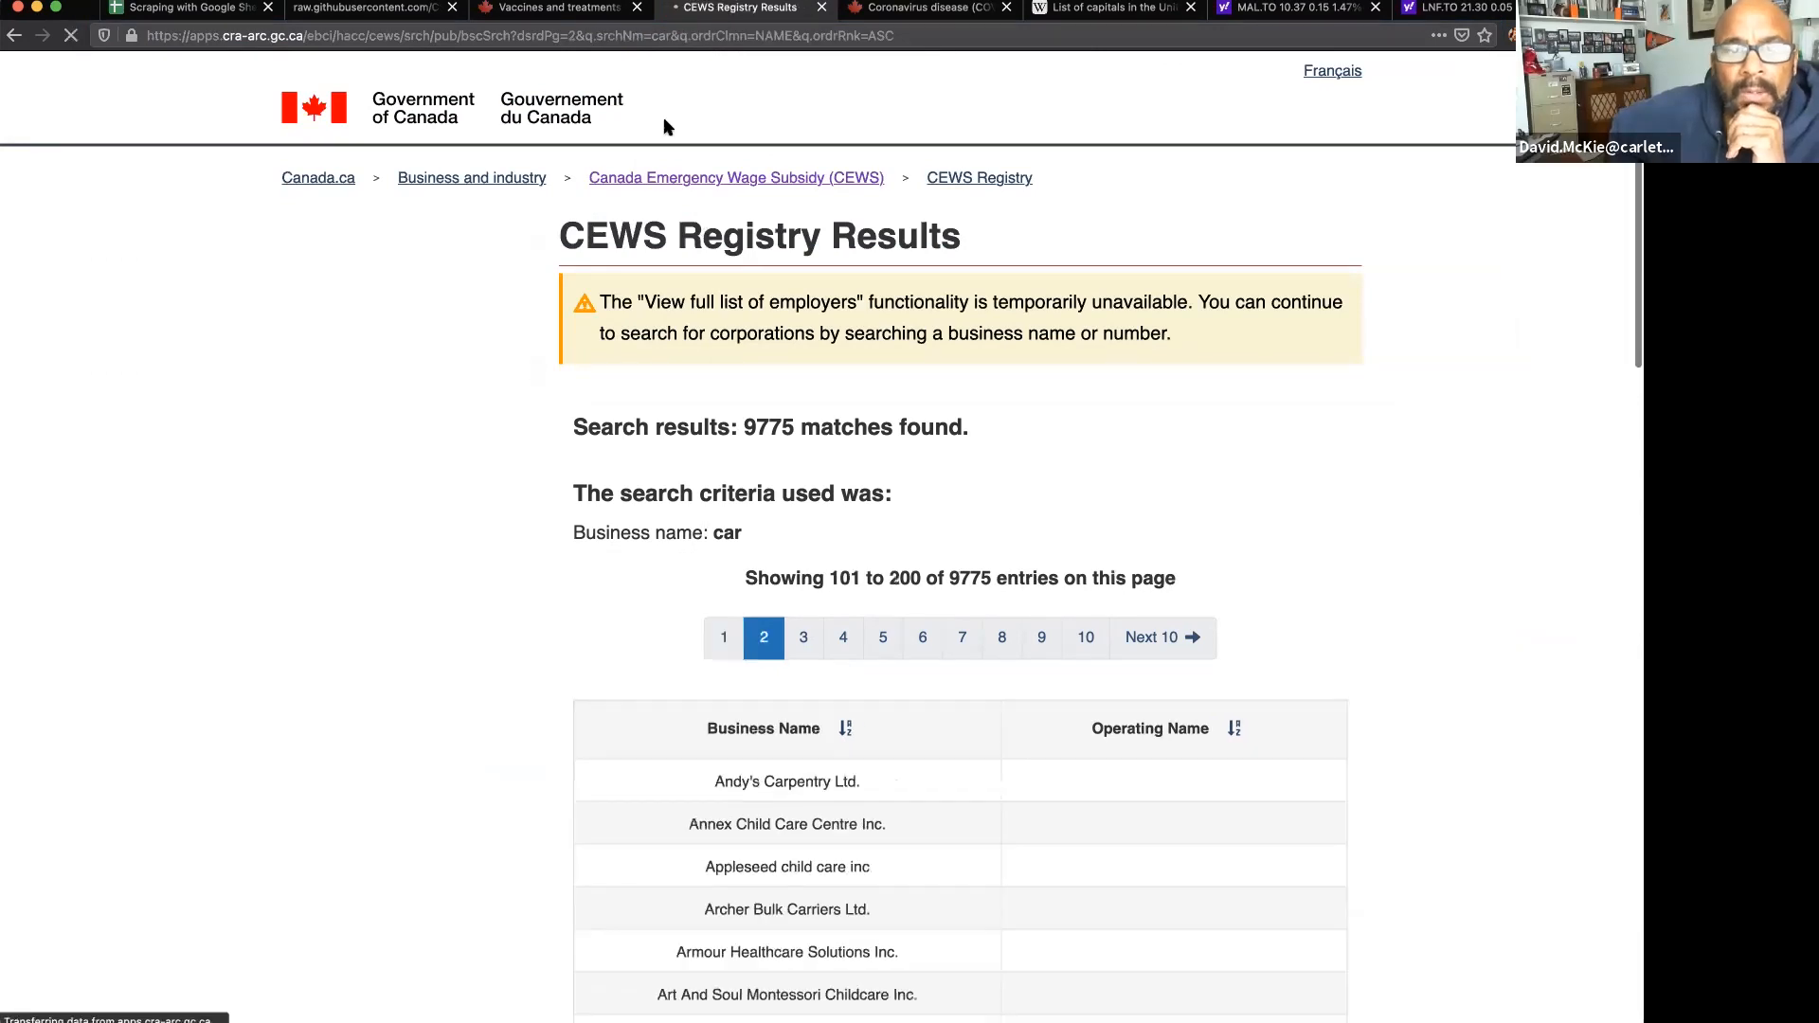
pyautogui.click(580, 36)
pyautogui.press('super+c')
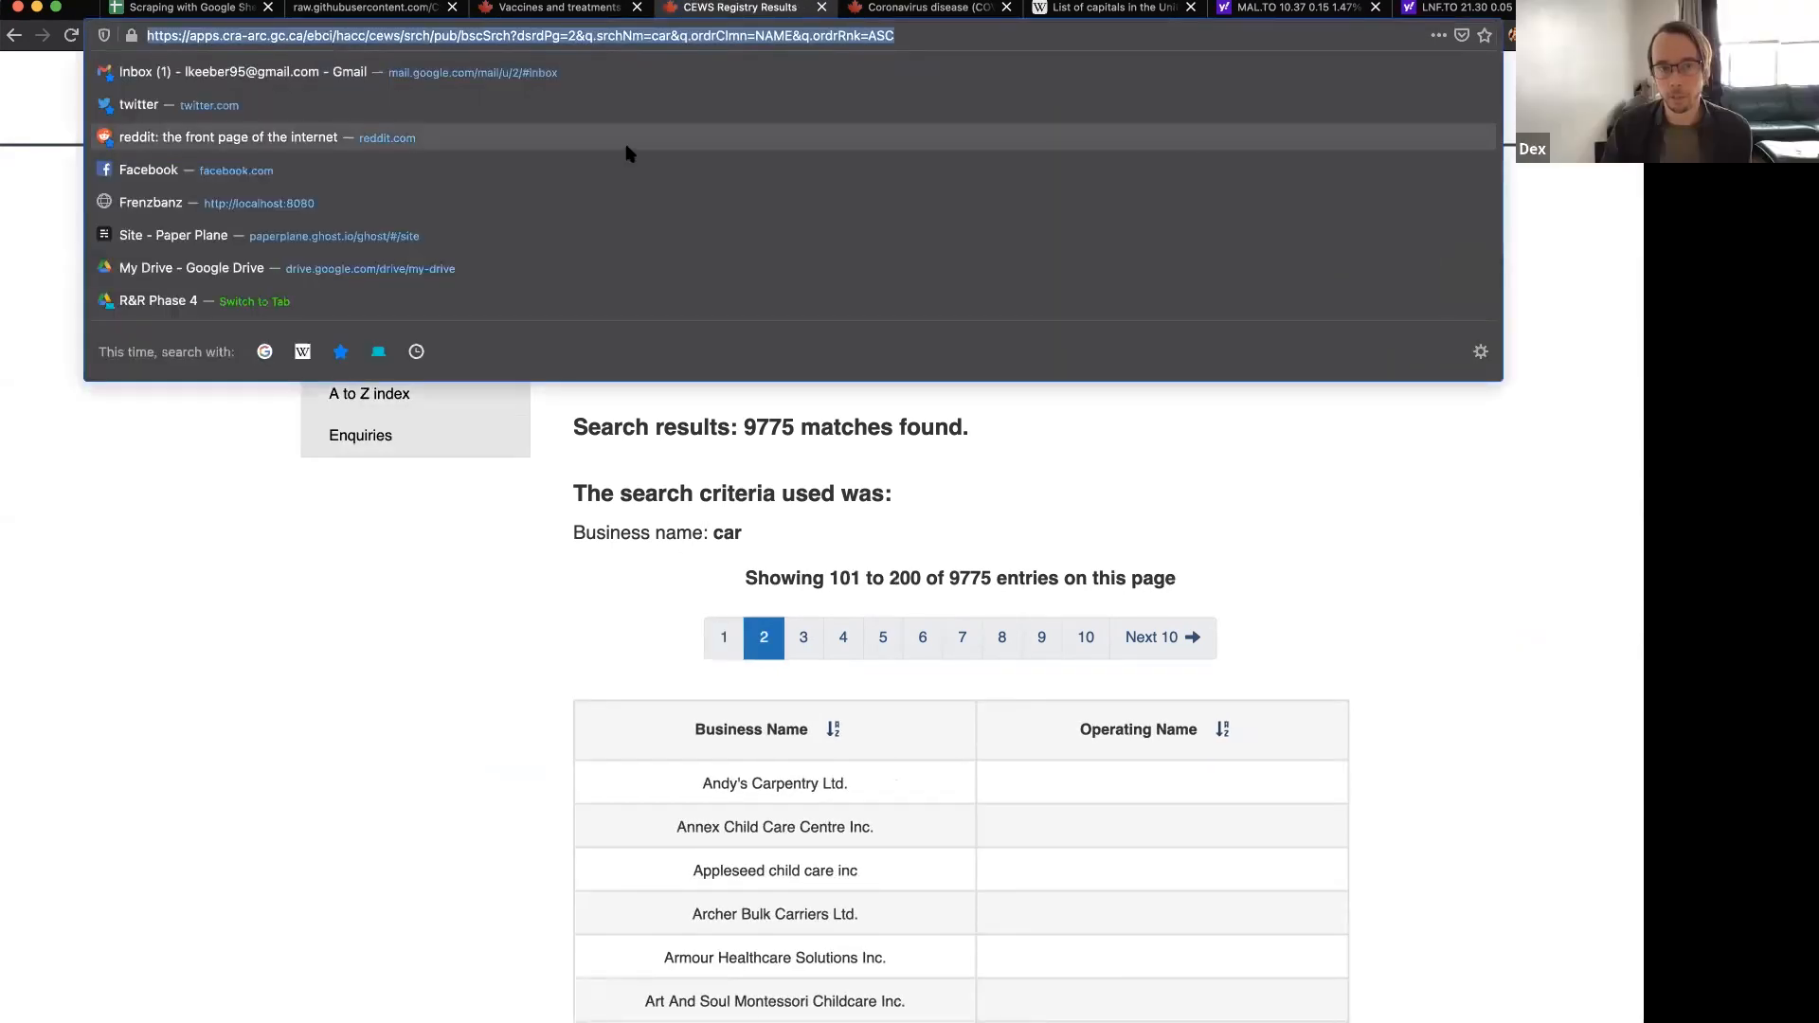
pyautogui.click(439, 526)
pyautogui.click(609, 38)
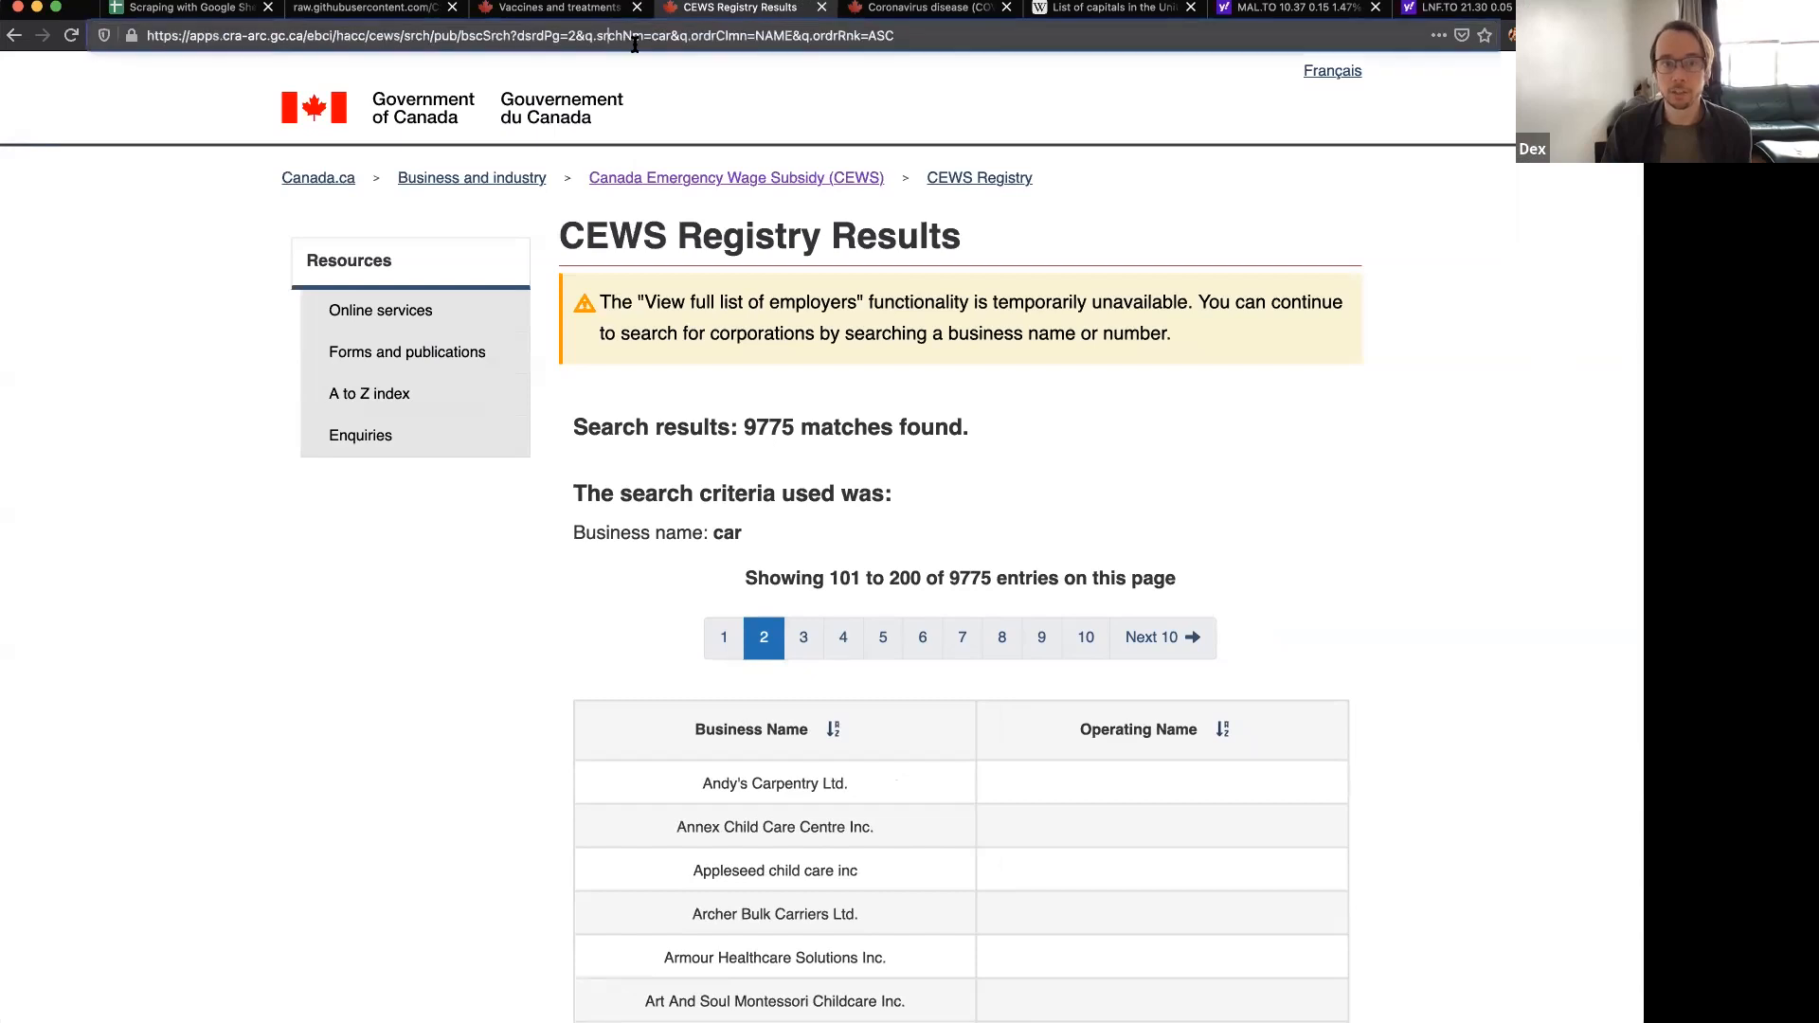
# - Load the copied results URL in a new browser tab with the dsrdPg page number changed to 50
pyautogui.click(1592, 8)
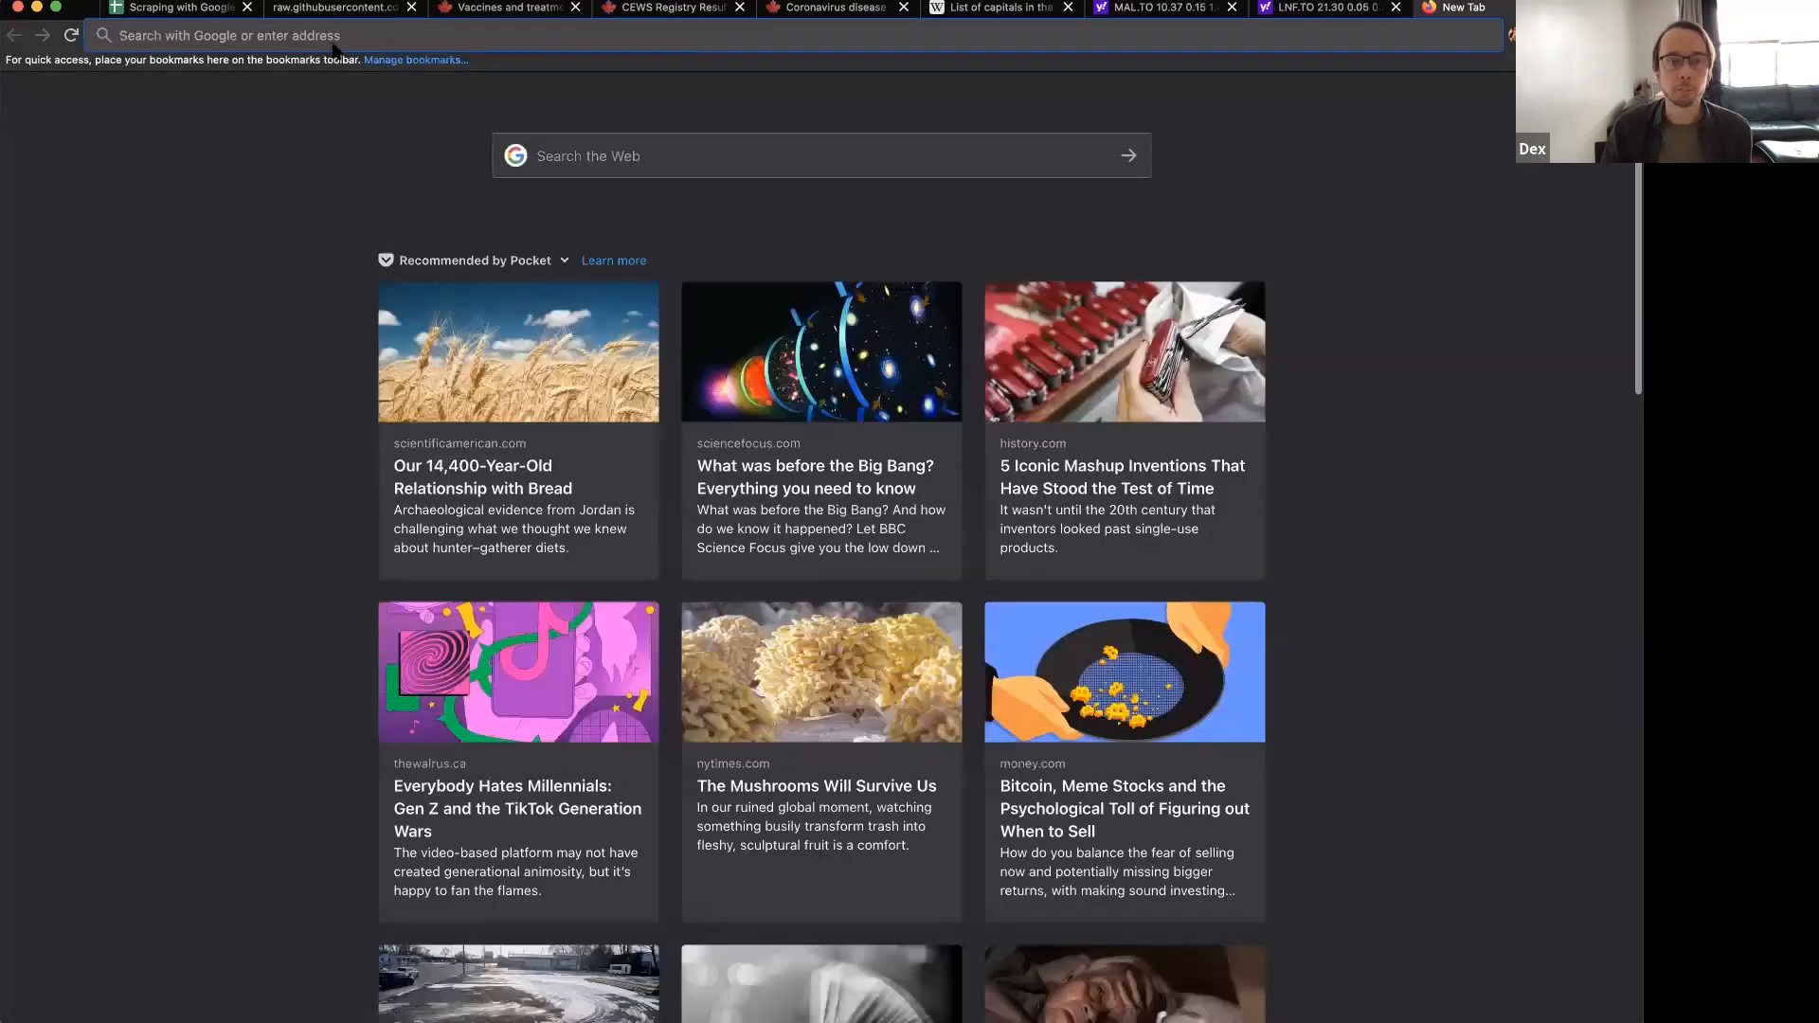
pyautogui.press('super+v')
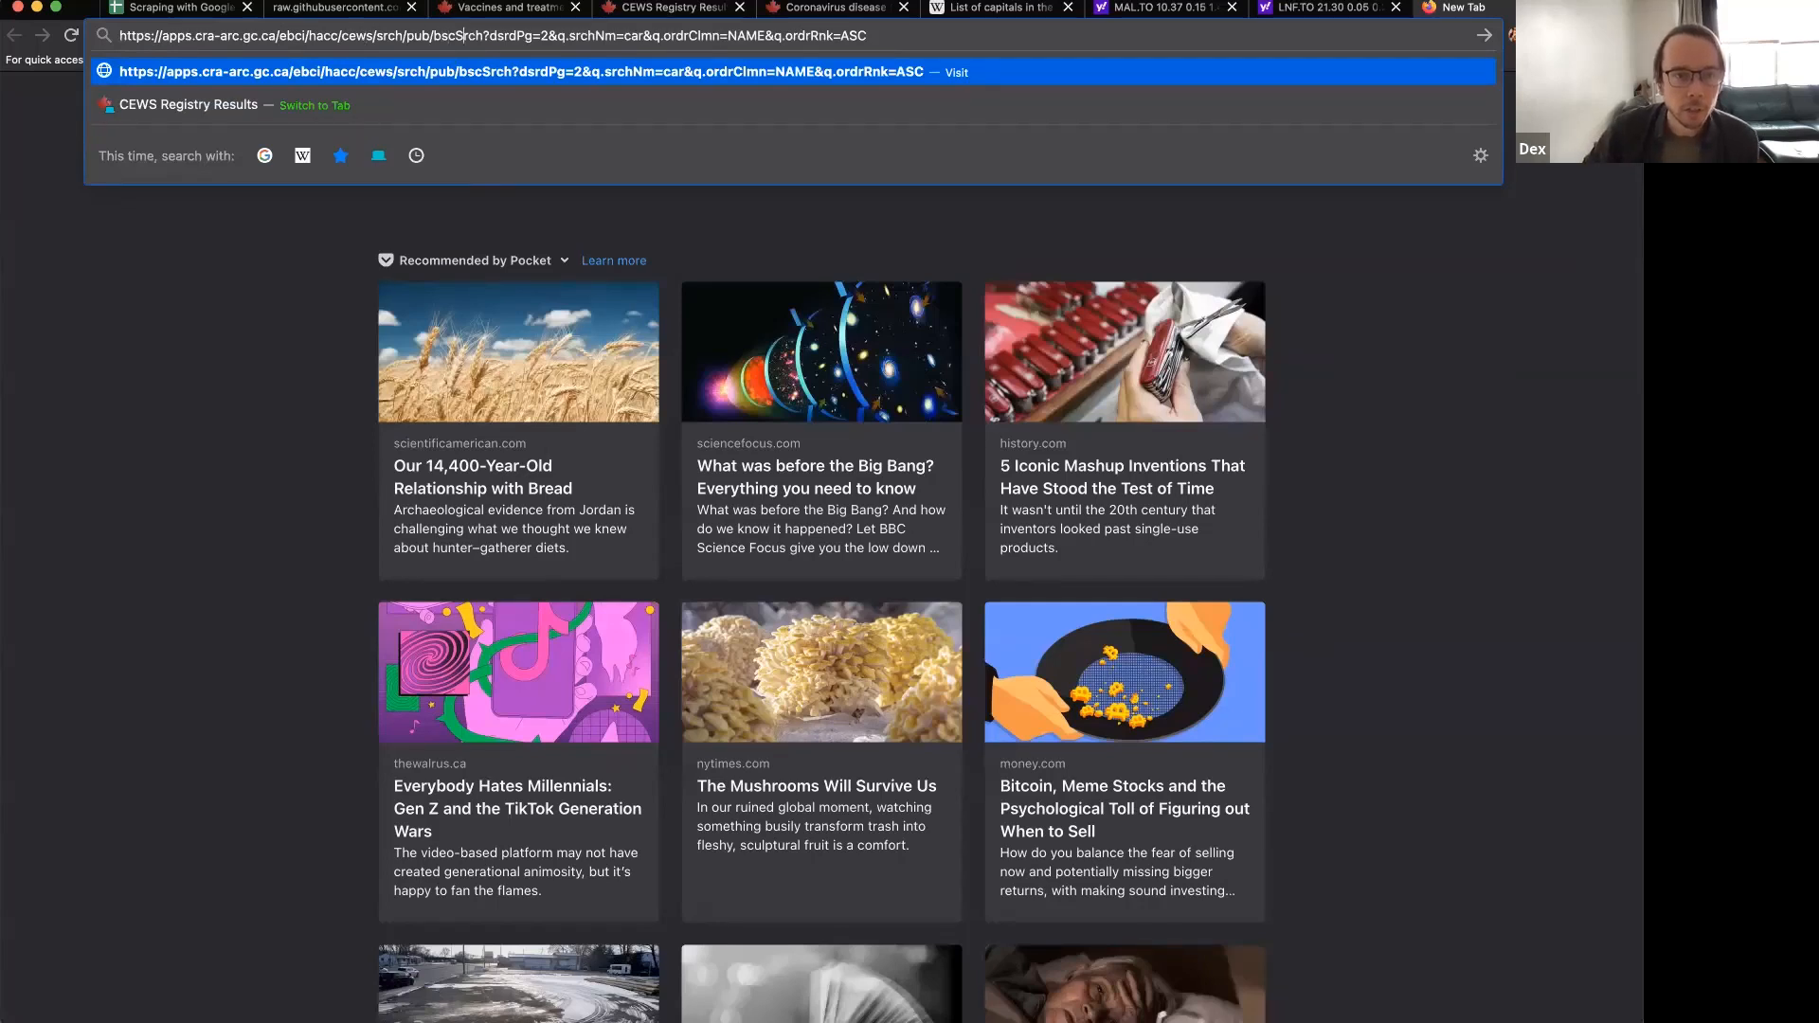
pyautogui.press('BackSpace')
pyautogui.write('50')
pyautogui.press('Return')
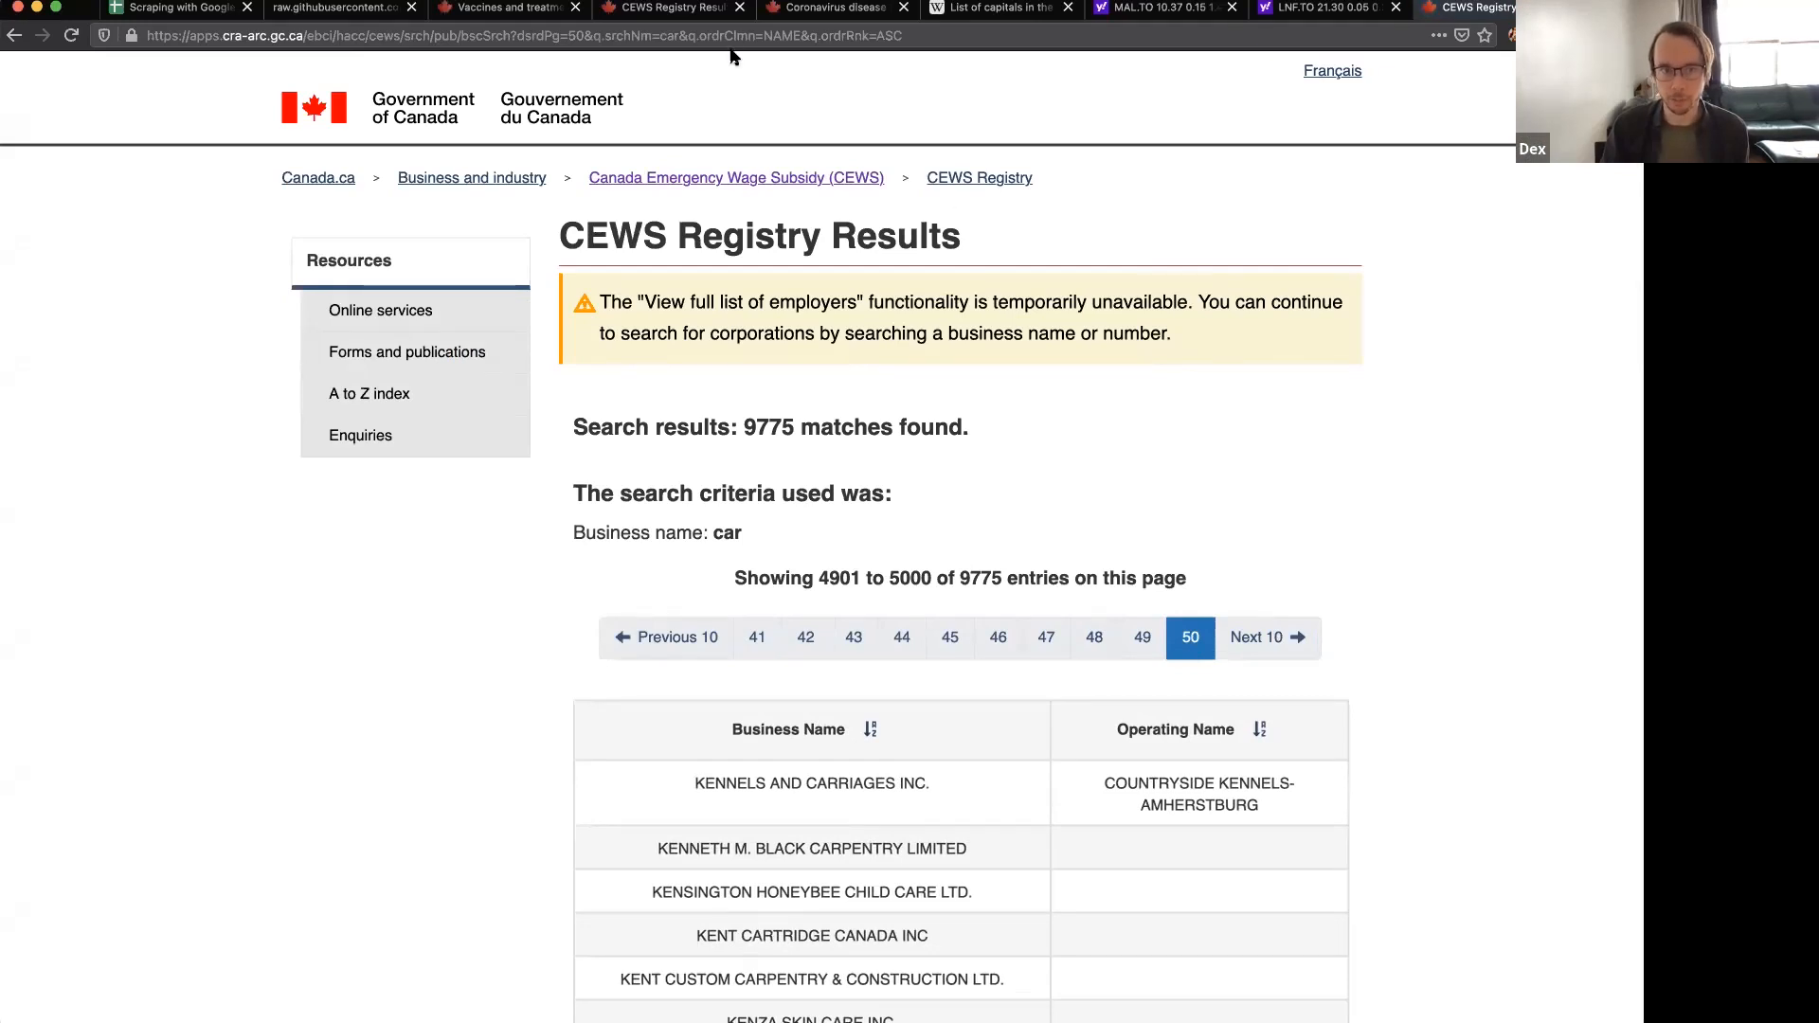
# - Return to the spreadsheet, complete A1's IMPORTHTML formula with query "table" and index 1, and check the imported rows
pyautogui.click(182, 8)
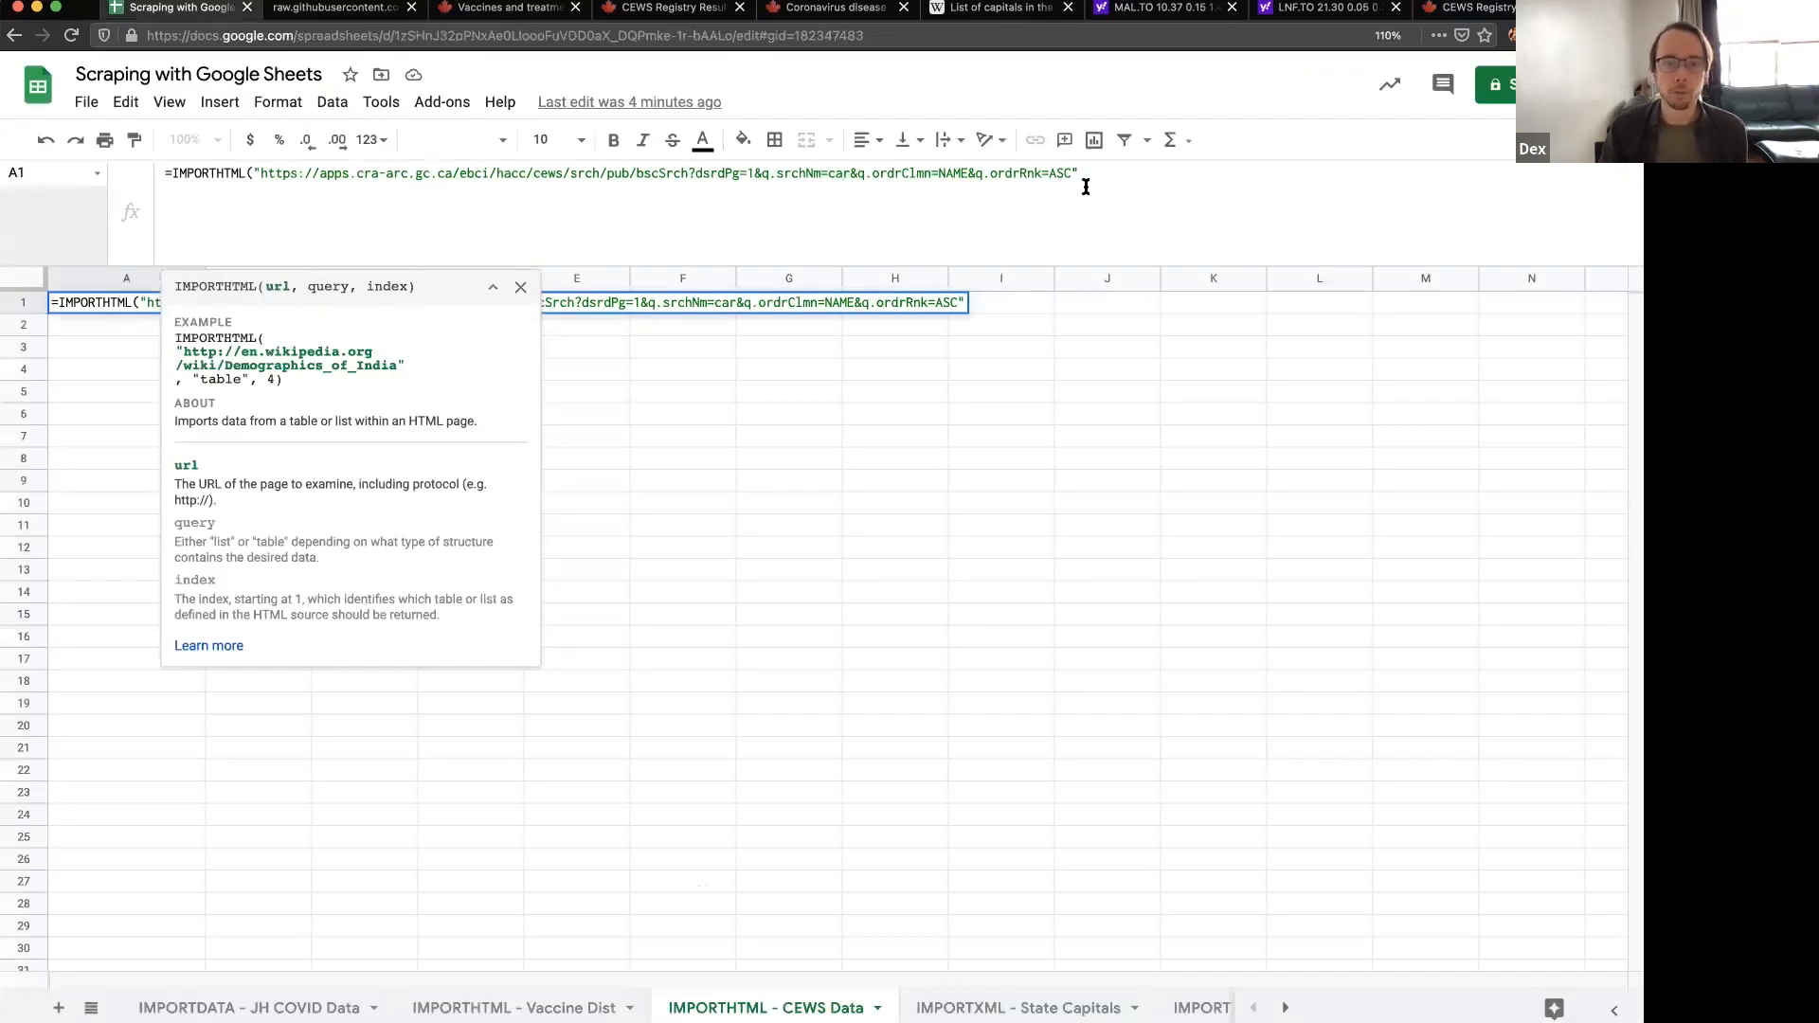
pyautogui.write(', ')
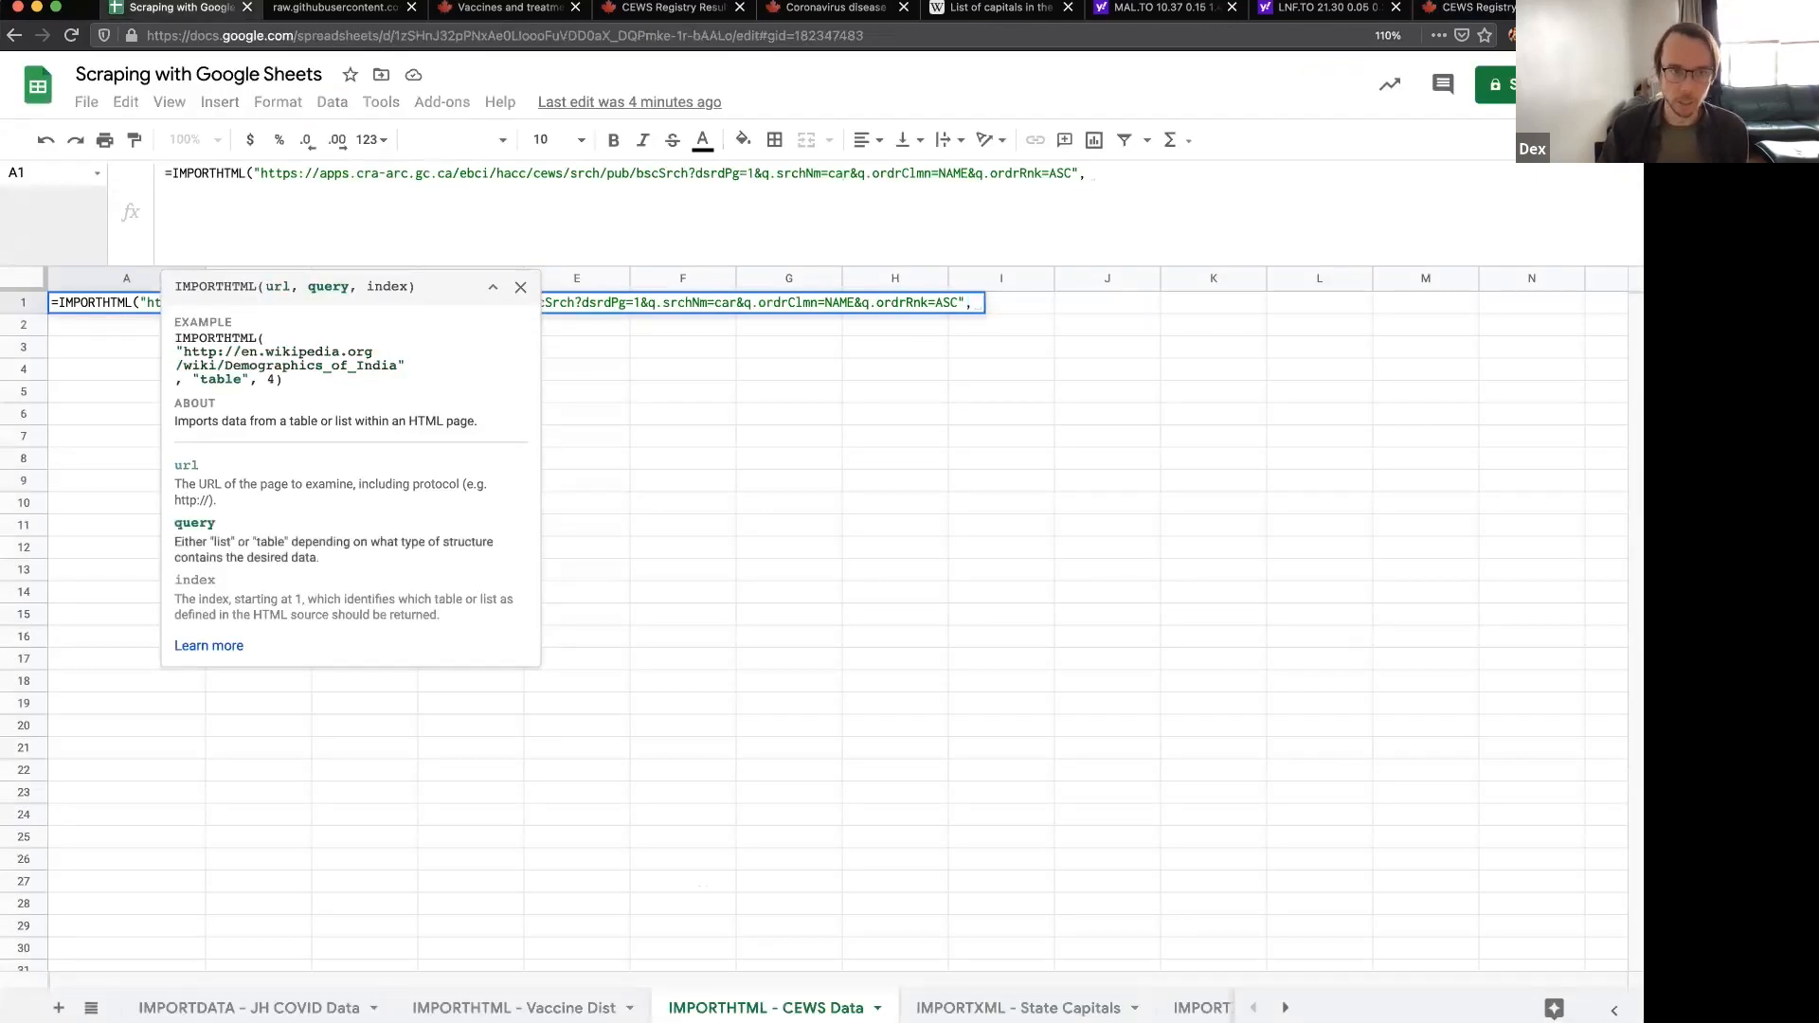
pyautogui.write('"table",1')
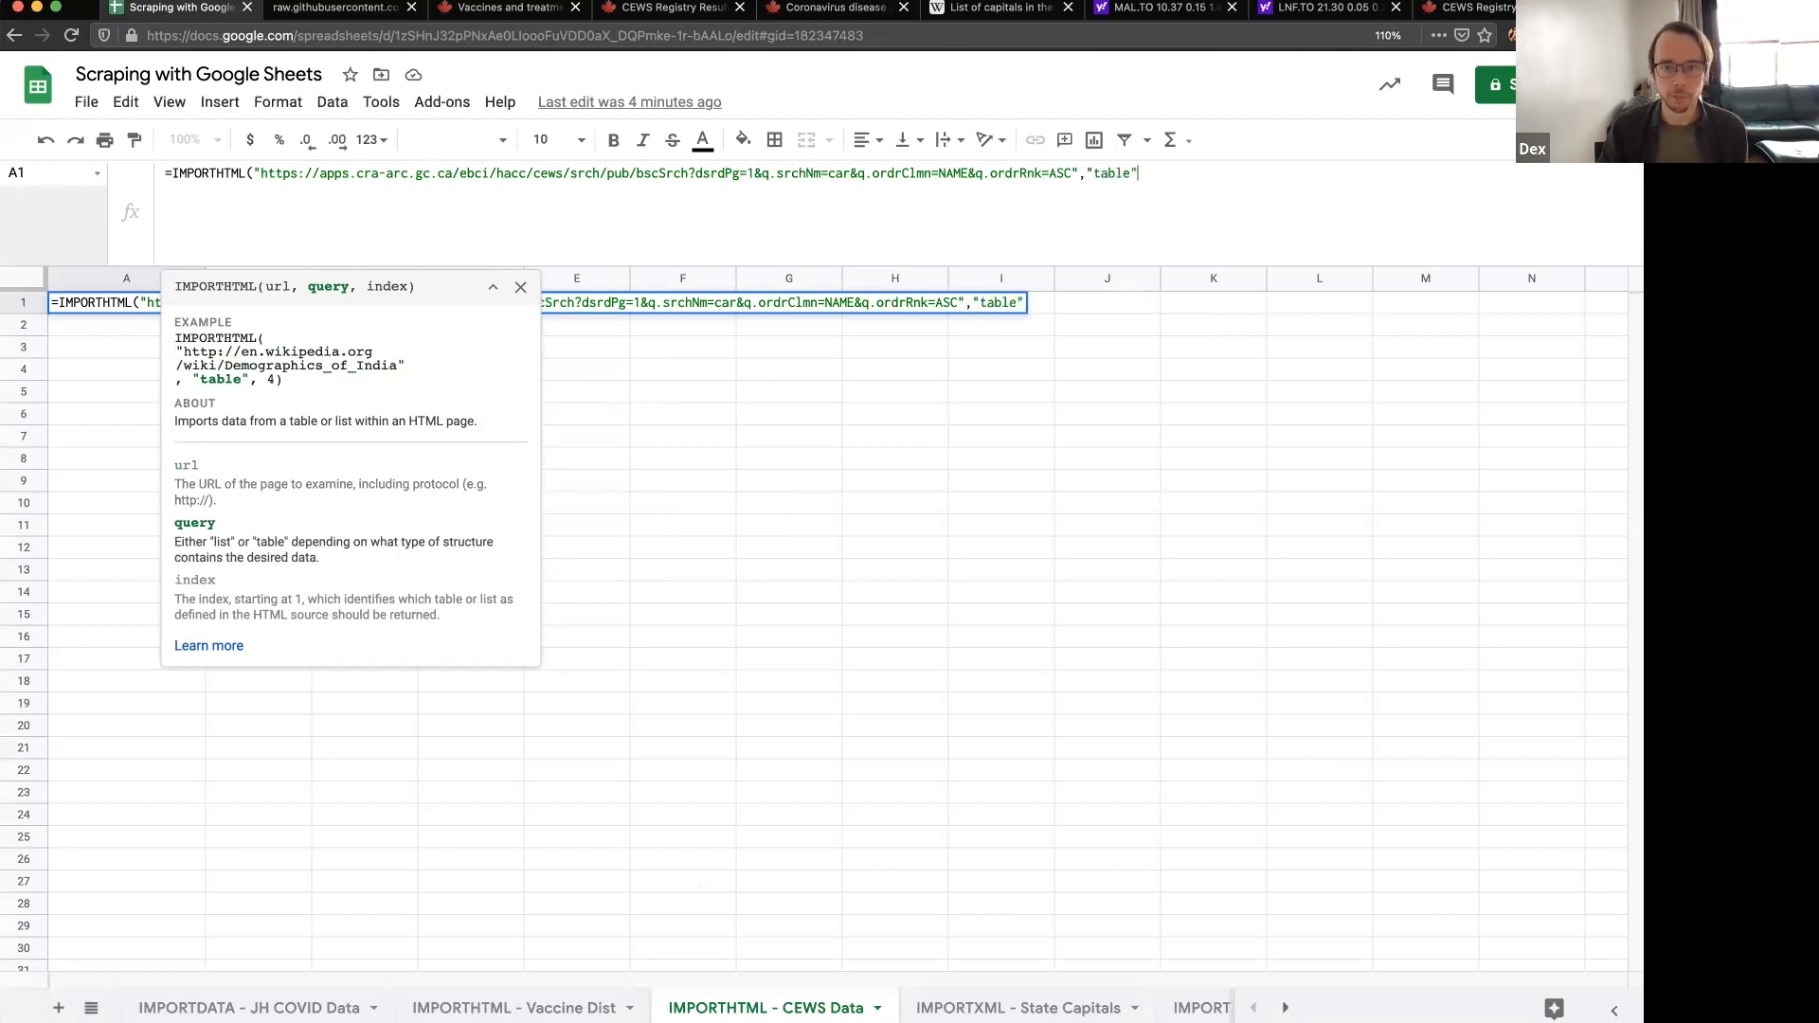
pyautogui.write(')')
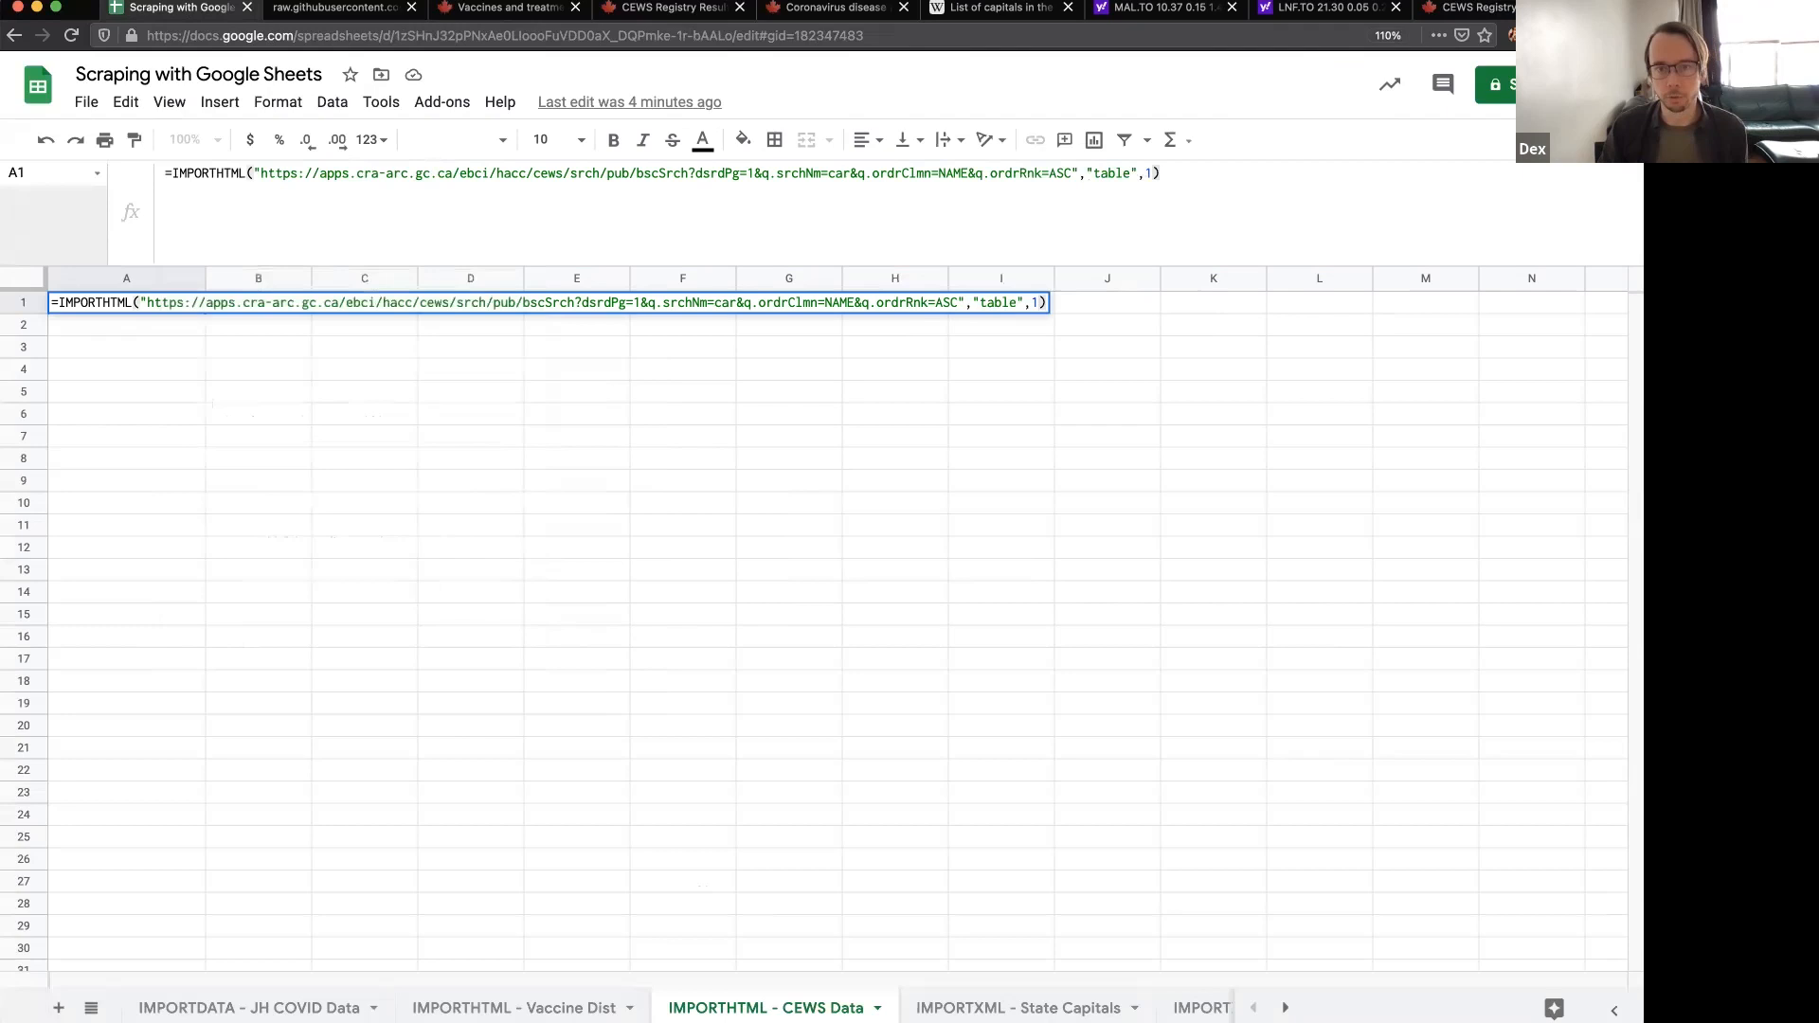
pyautogui.press('Return')
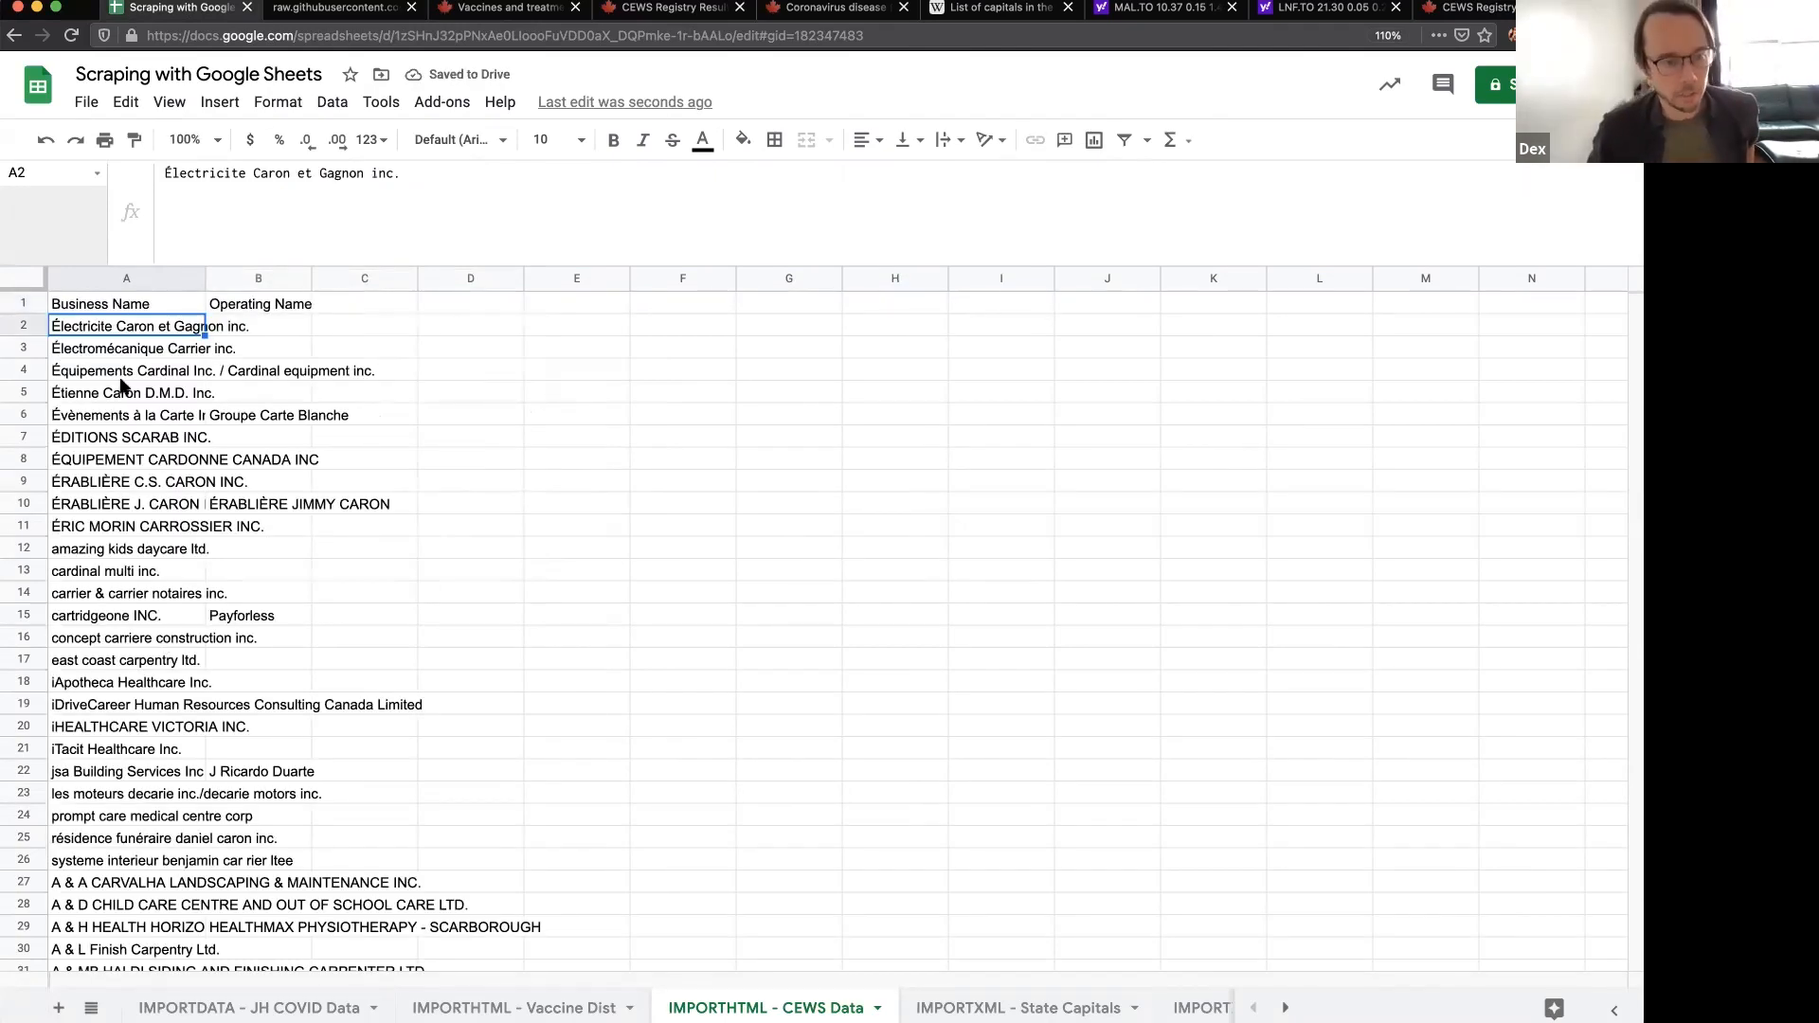
pyautogui.scroll(-15, 156, 630)
pyautogui.scroll(-10, 158, 624)
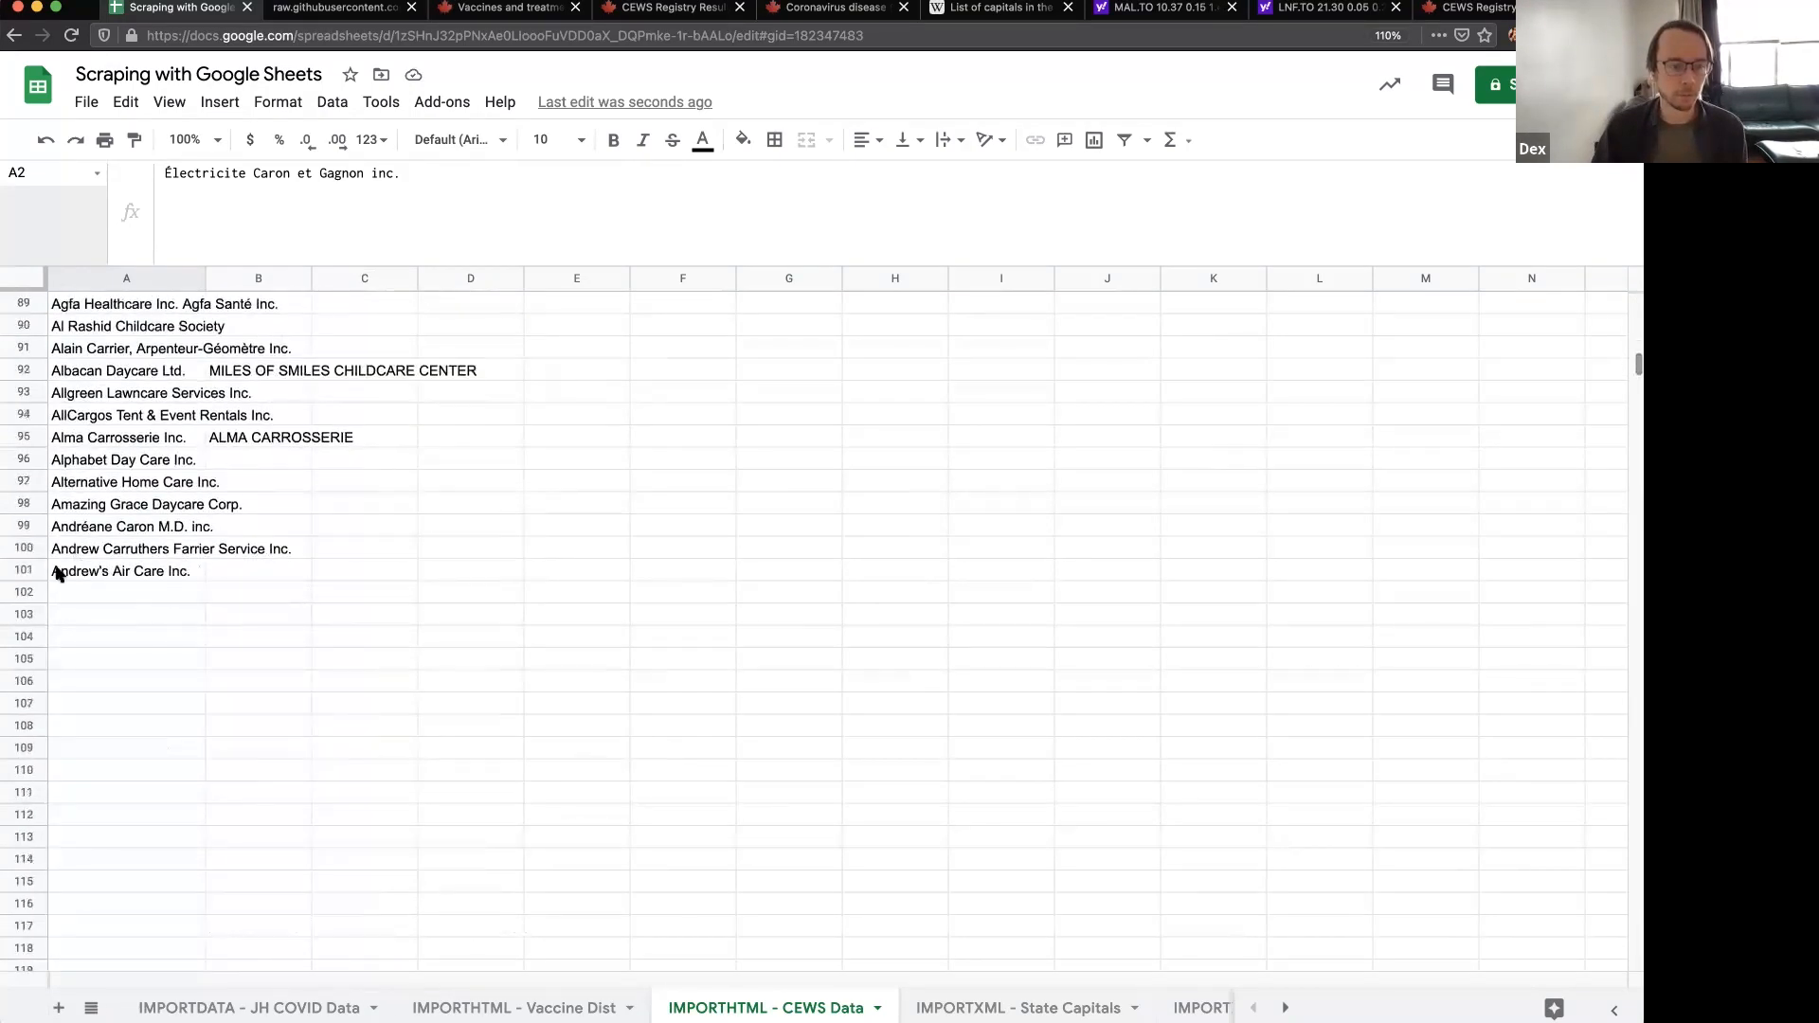
pyautogui.scroll(20, 123, 578)
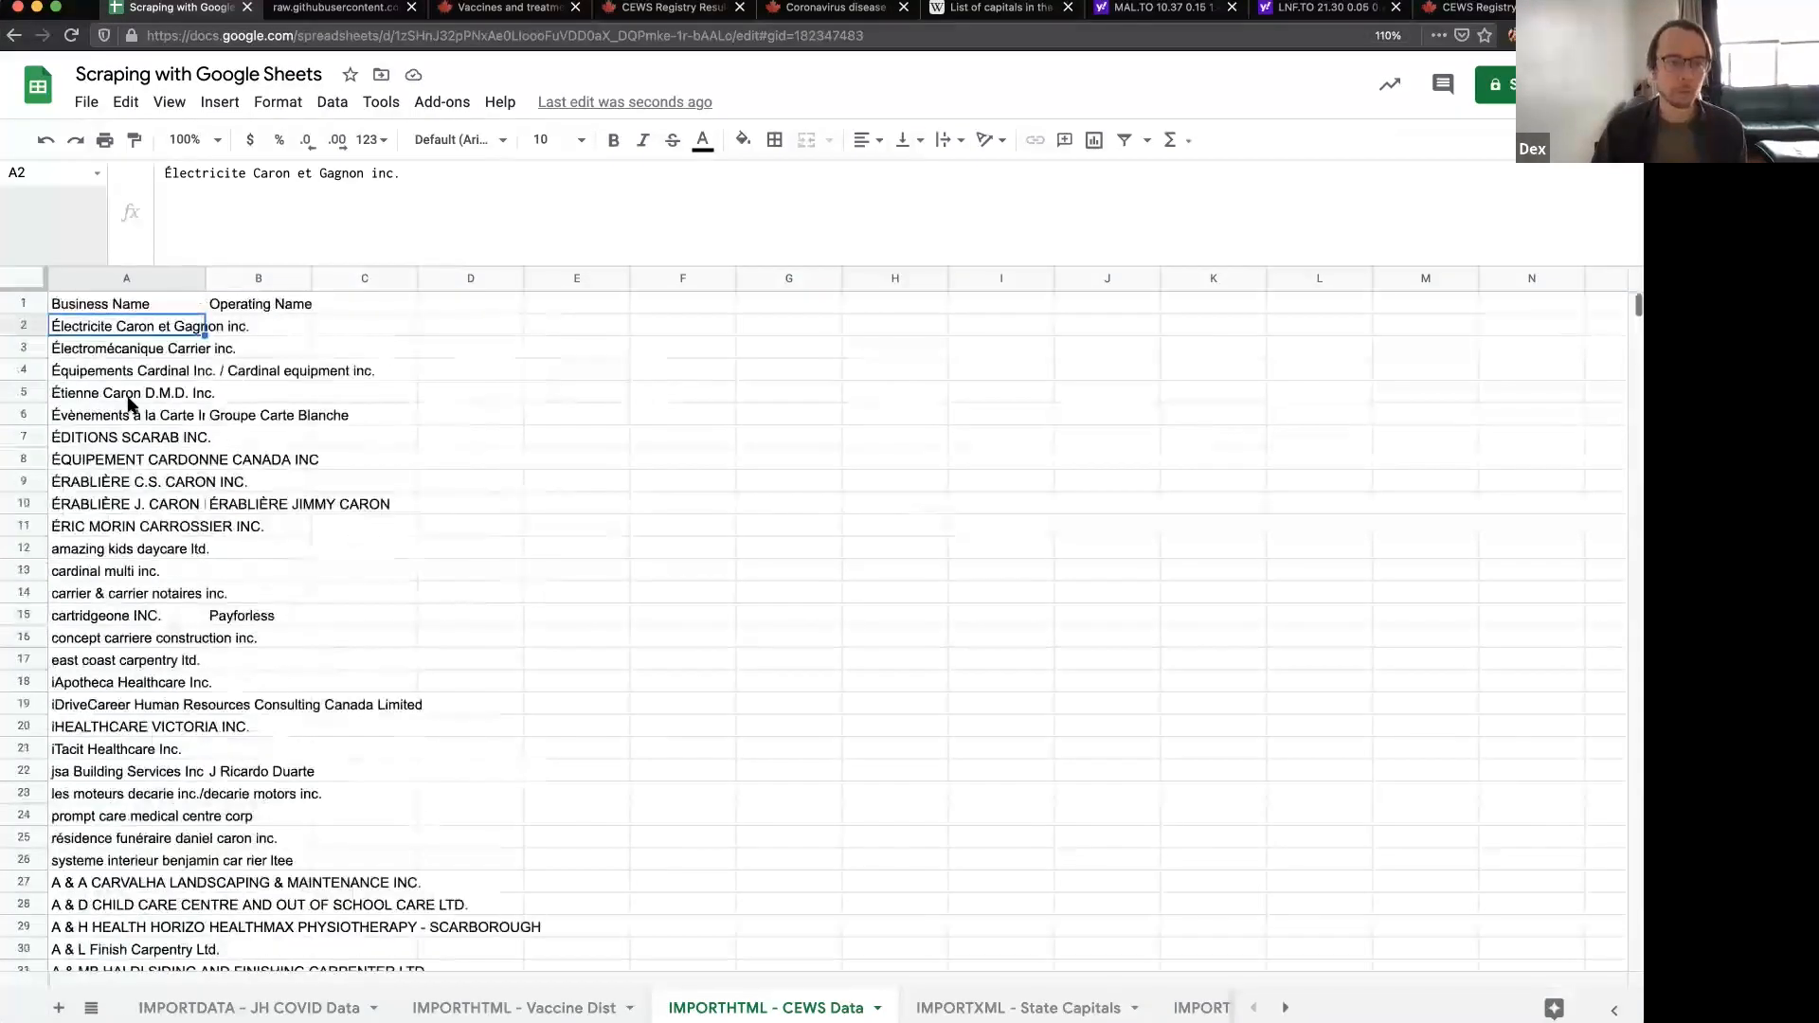
# - Replace the dsrdPg page number in A1's IMPORTHTML URL with a concatenated reference to cell H1
pyautogui.click(140, 314)
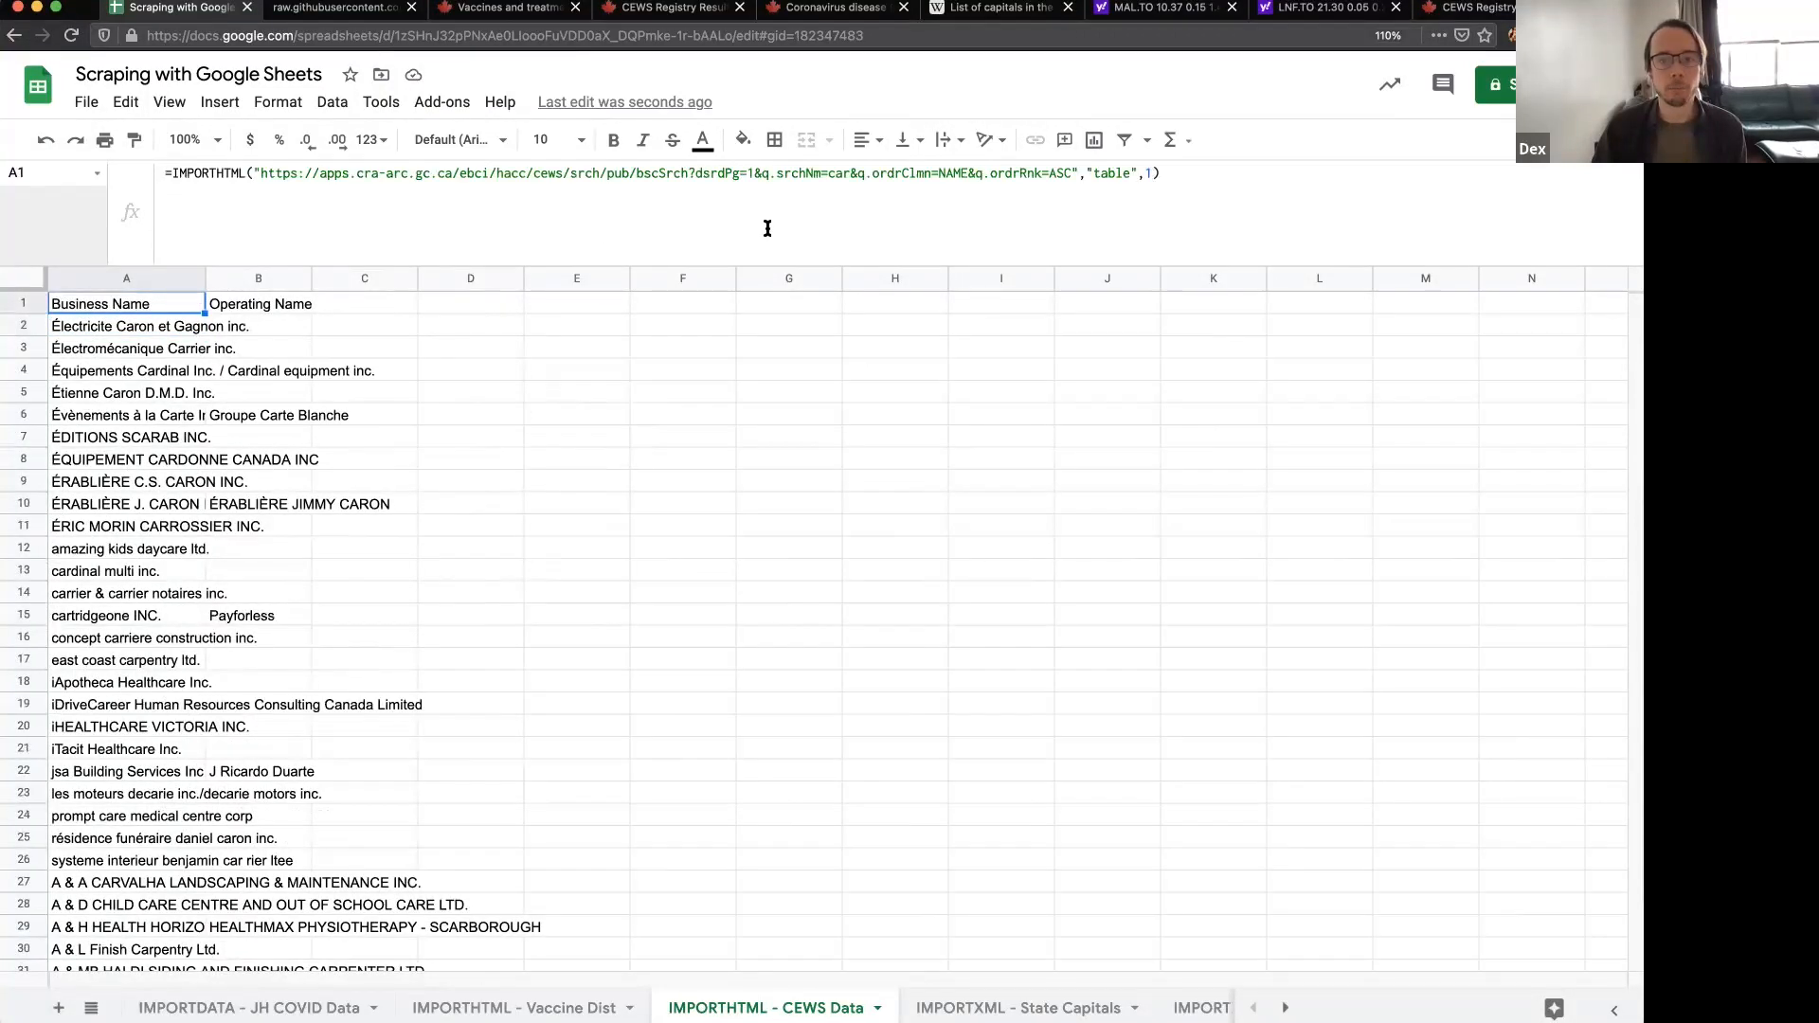
pyautogui.click(758, 182)
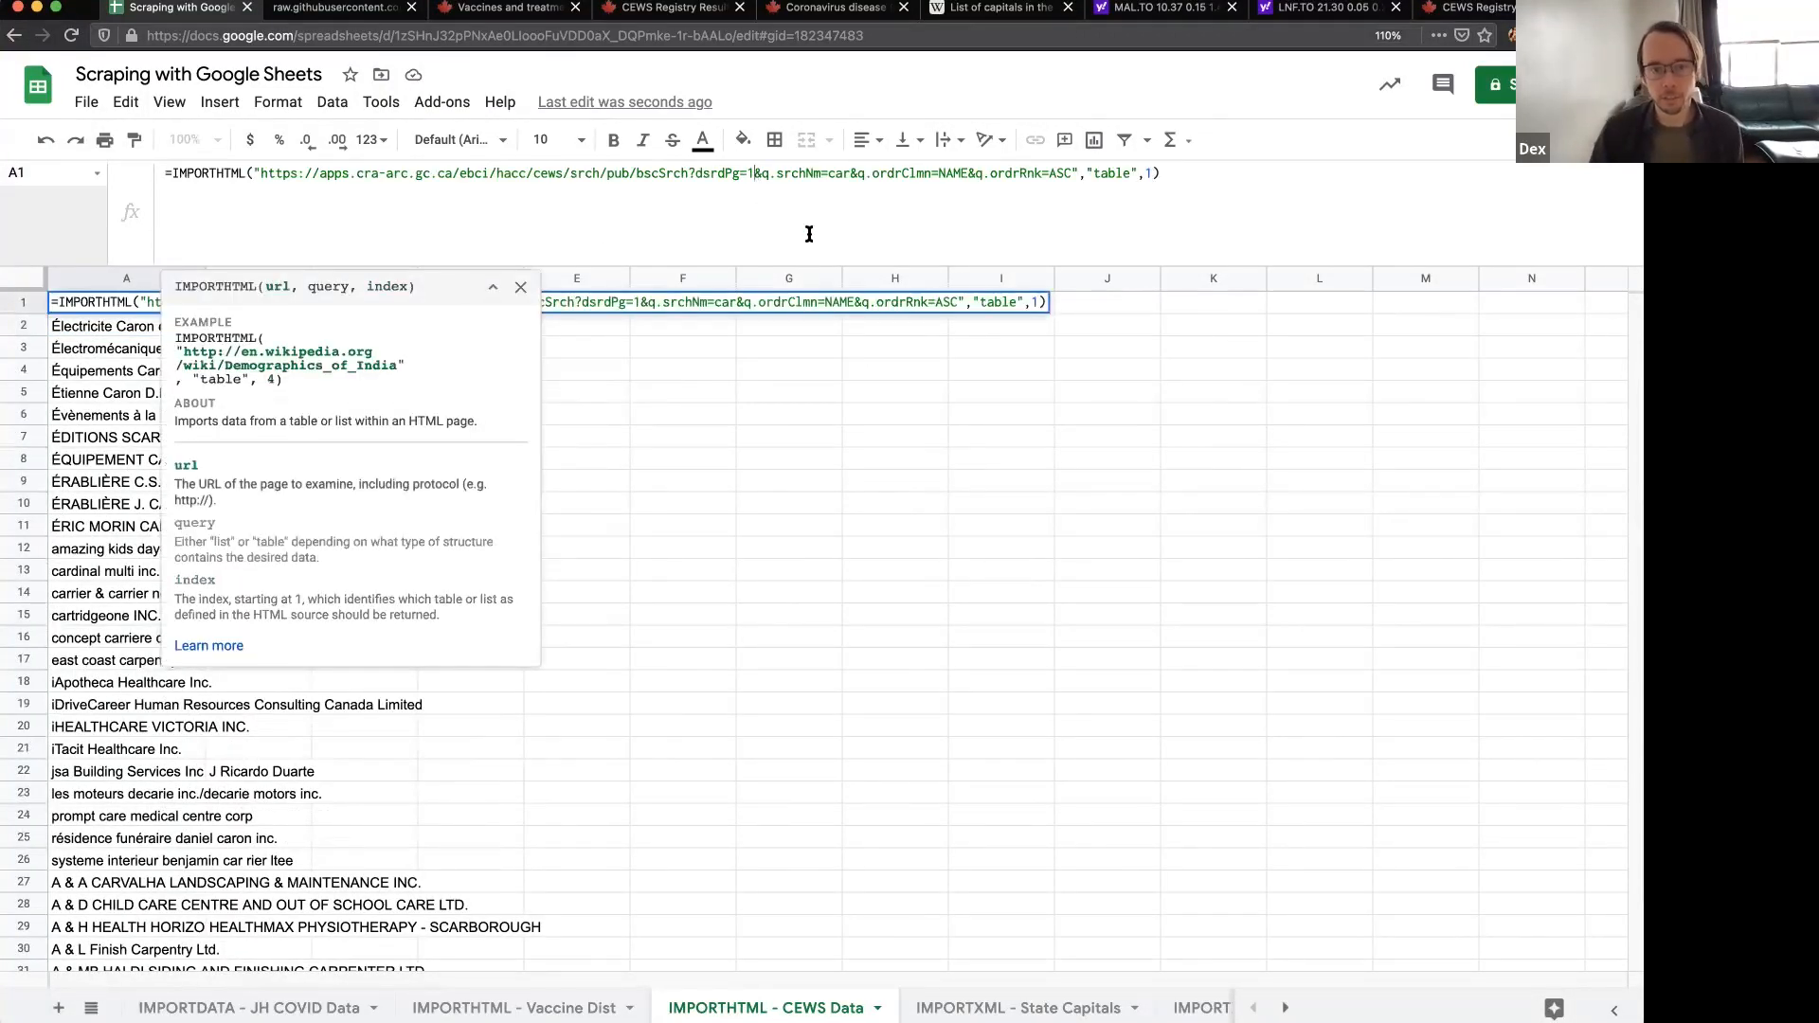
pyautogui.press('BackSpace')
pyautogui.write('""')
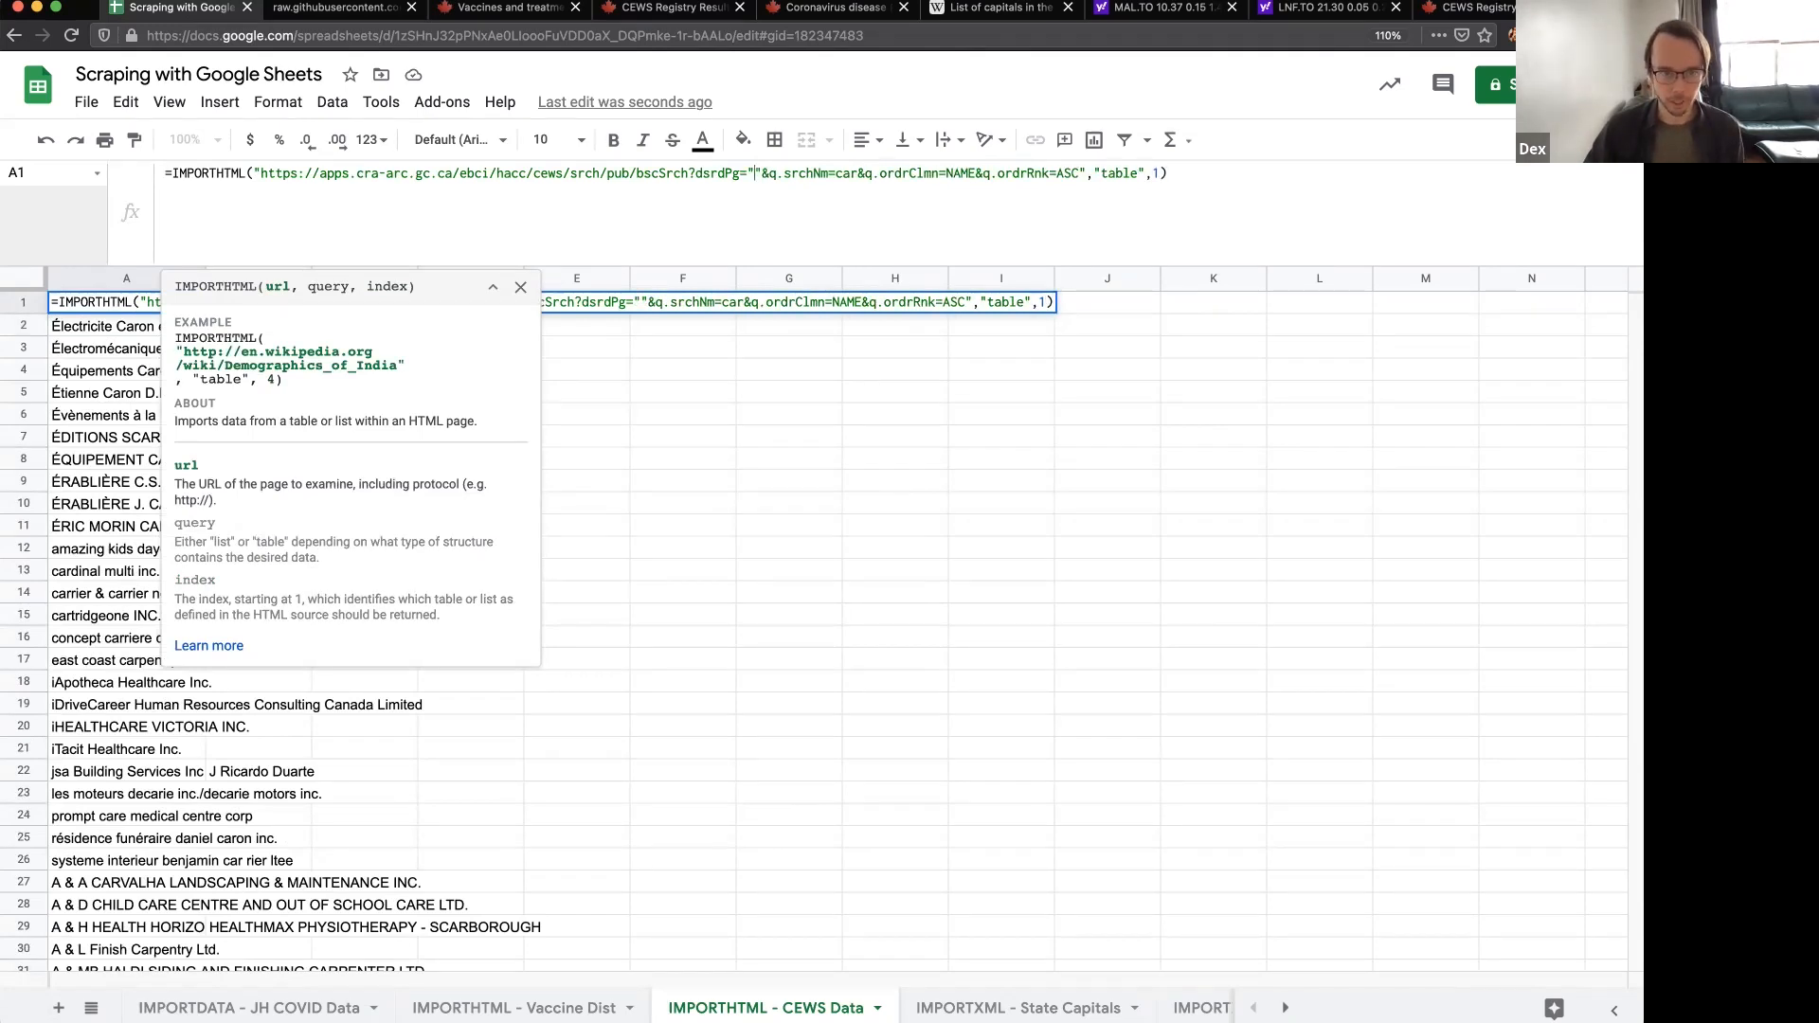
pyautogui.press('Left')
pyautogui.write('&&')
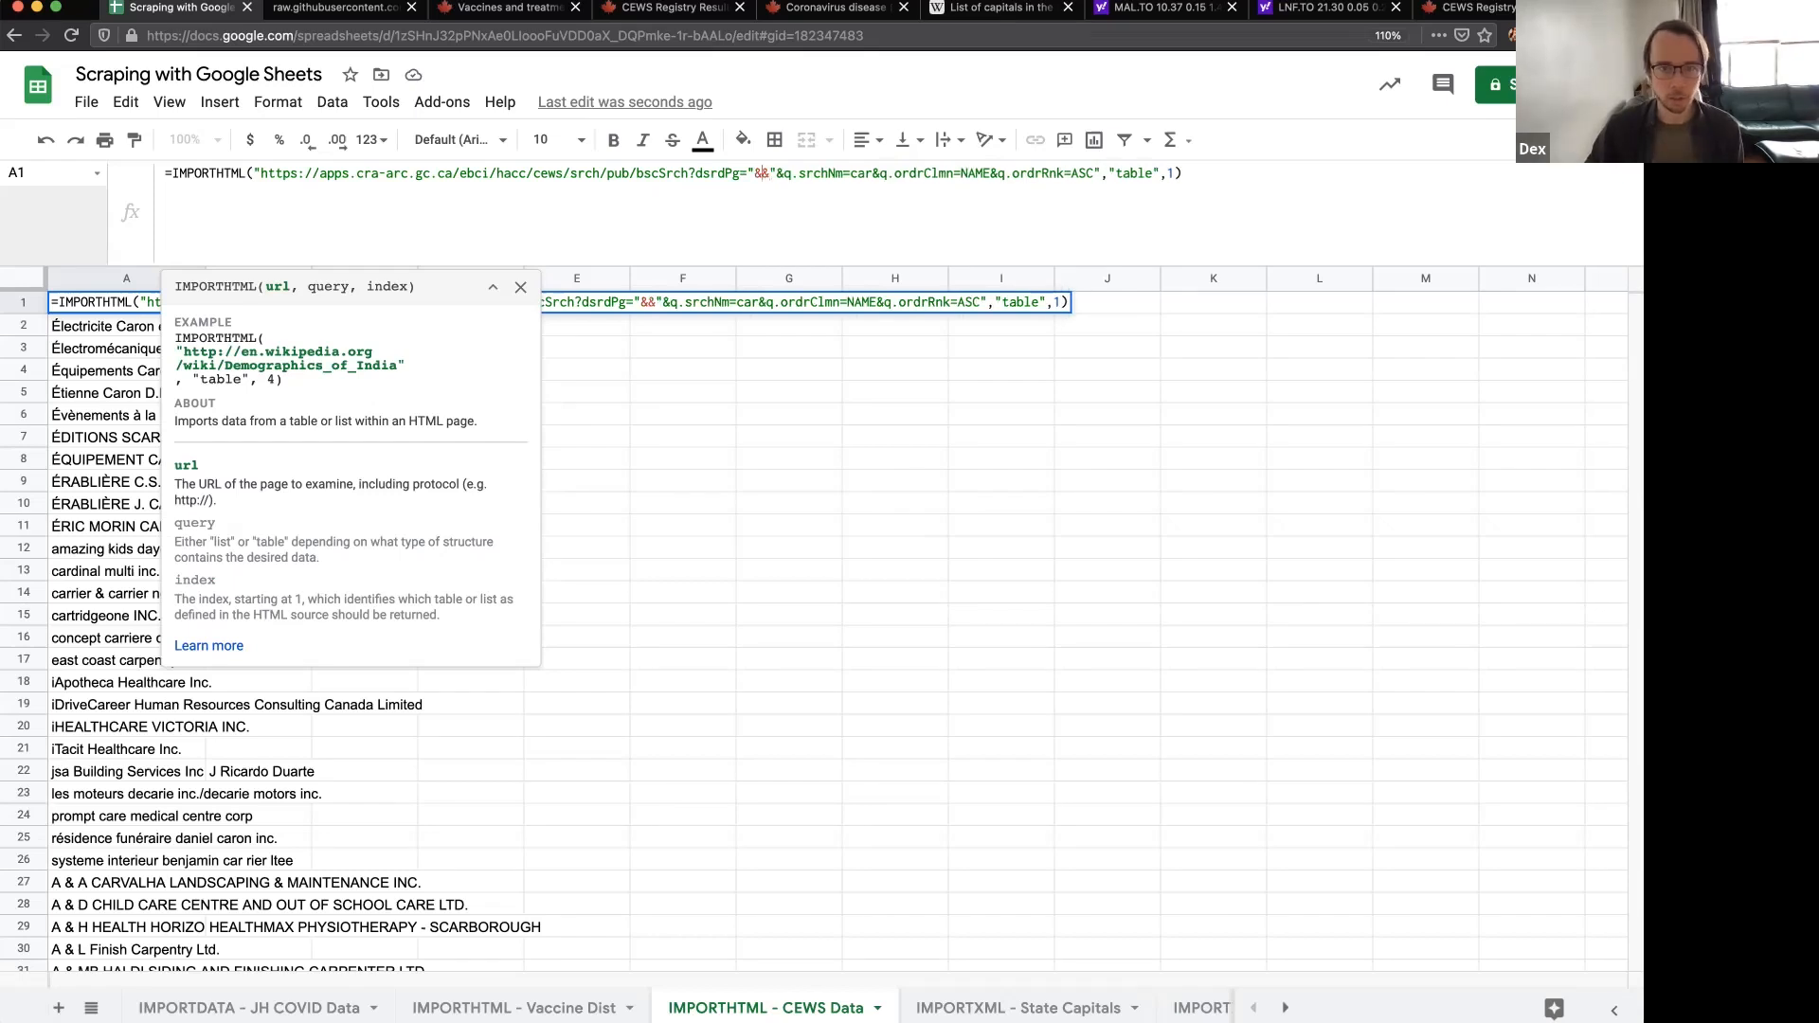
pyautogui.write('H1')
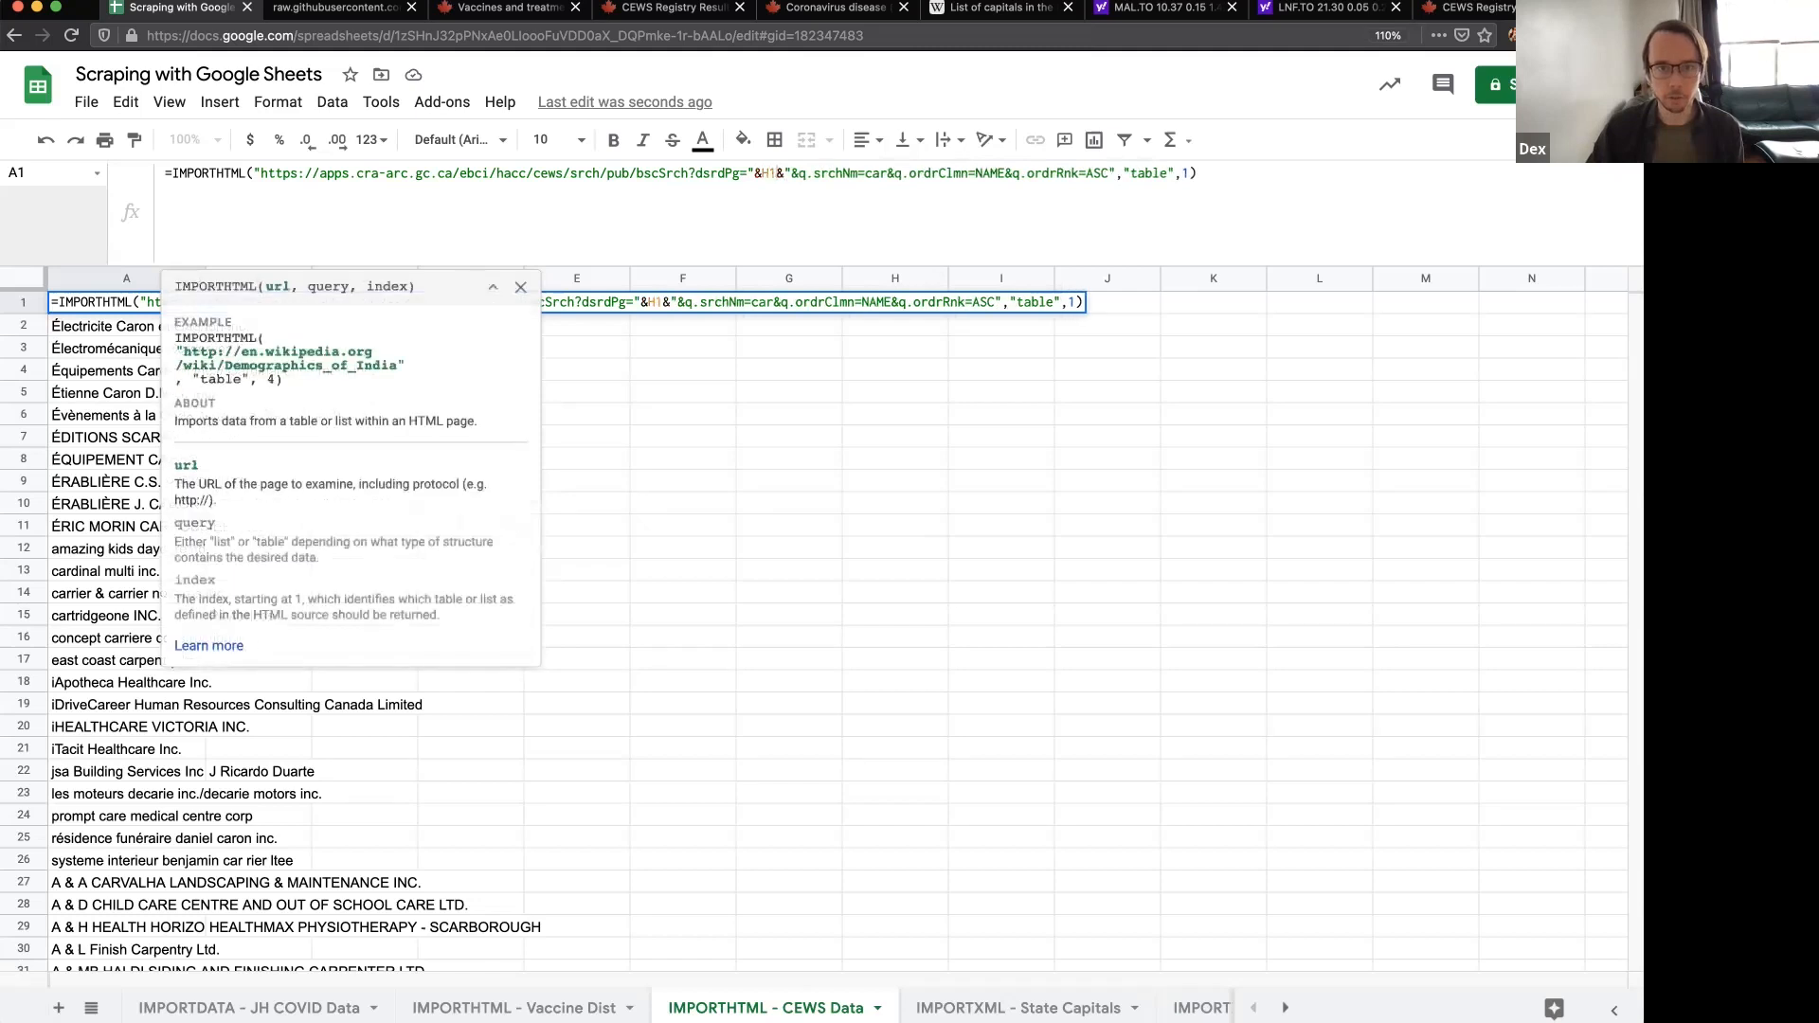
pyautogui.press('Return')
# - Enter page number 1 in cell H1 to feed the import formula
pyautogui.click(927, 307)
pyautogui.write('1')
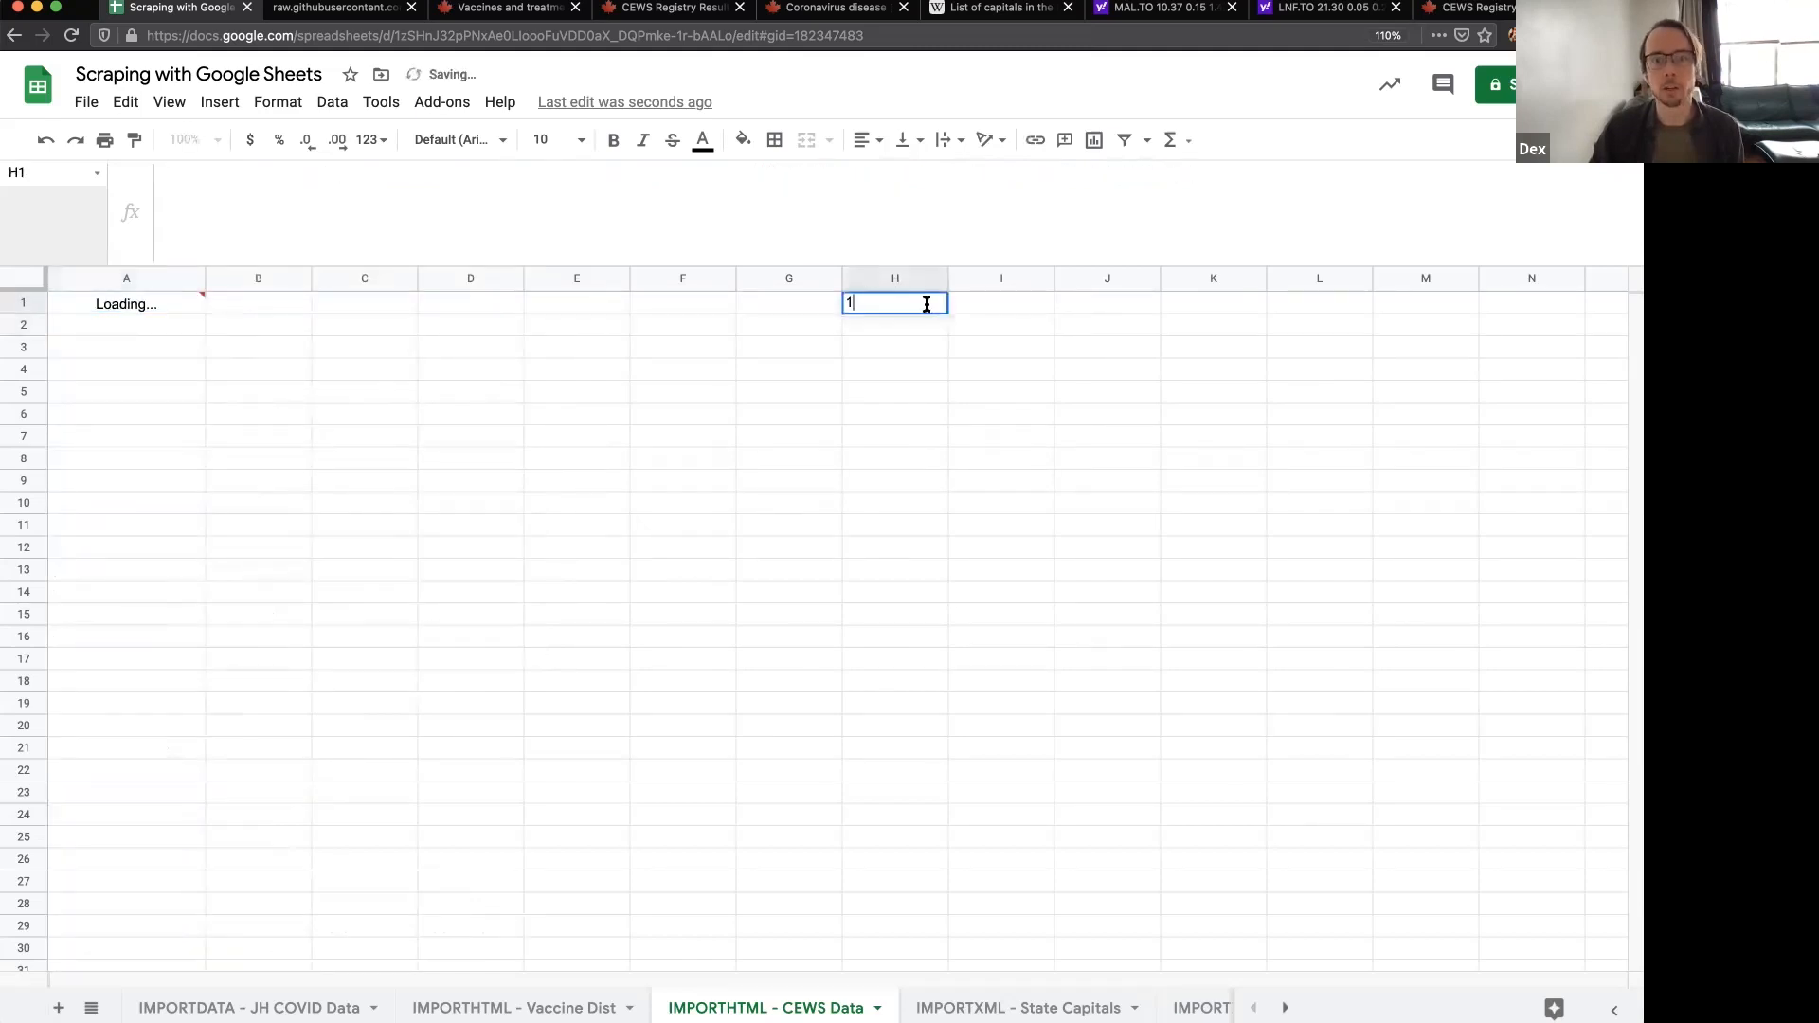
pyautogui.click(955, 396)
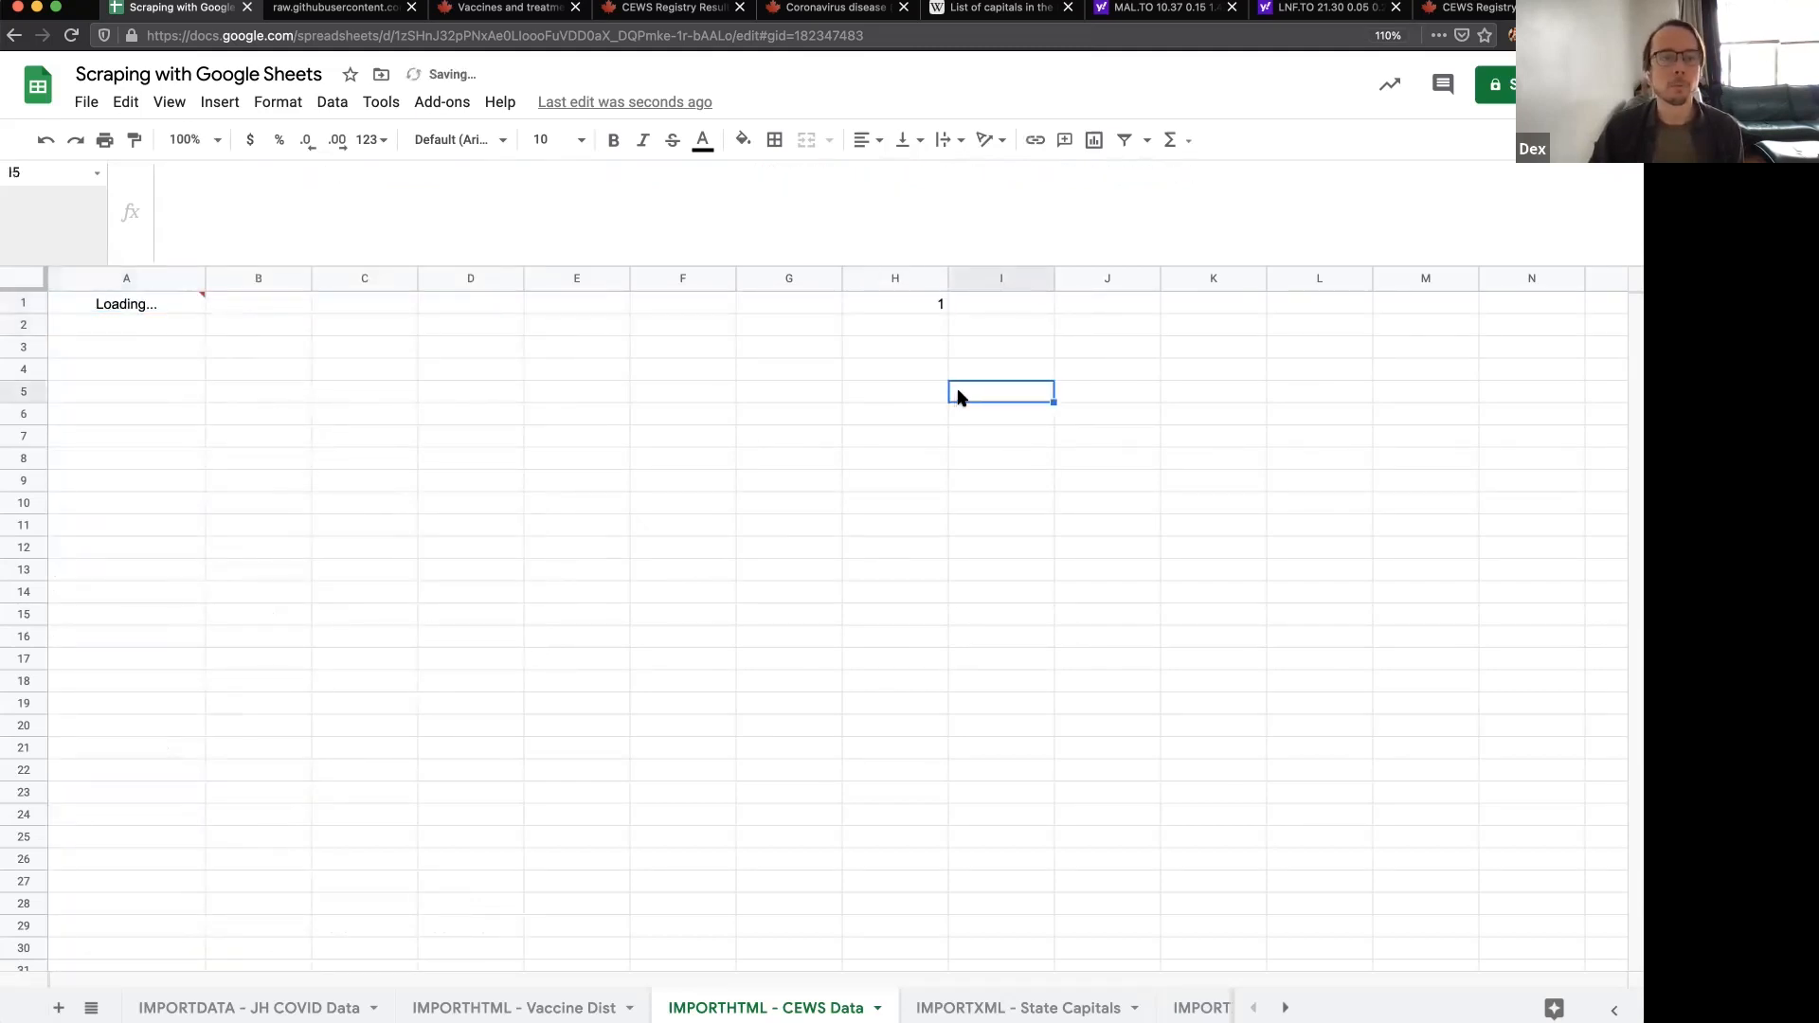
pyautogui.click(943, 303)
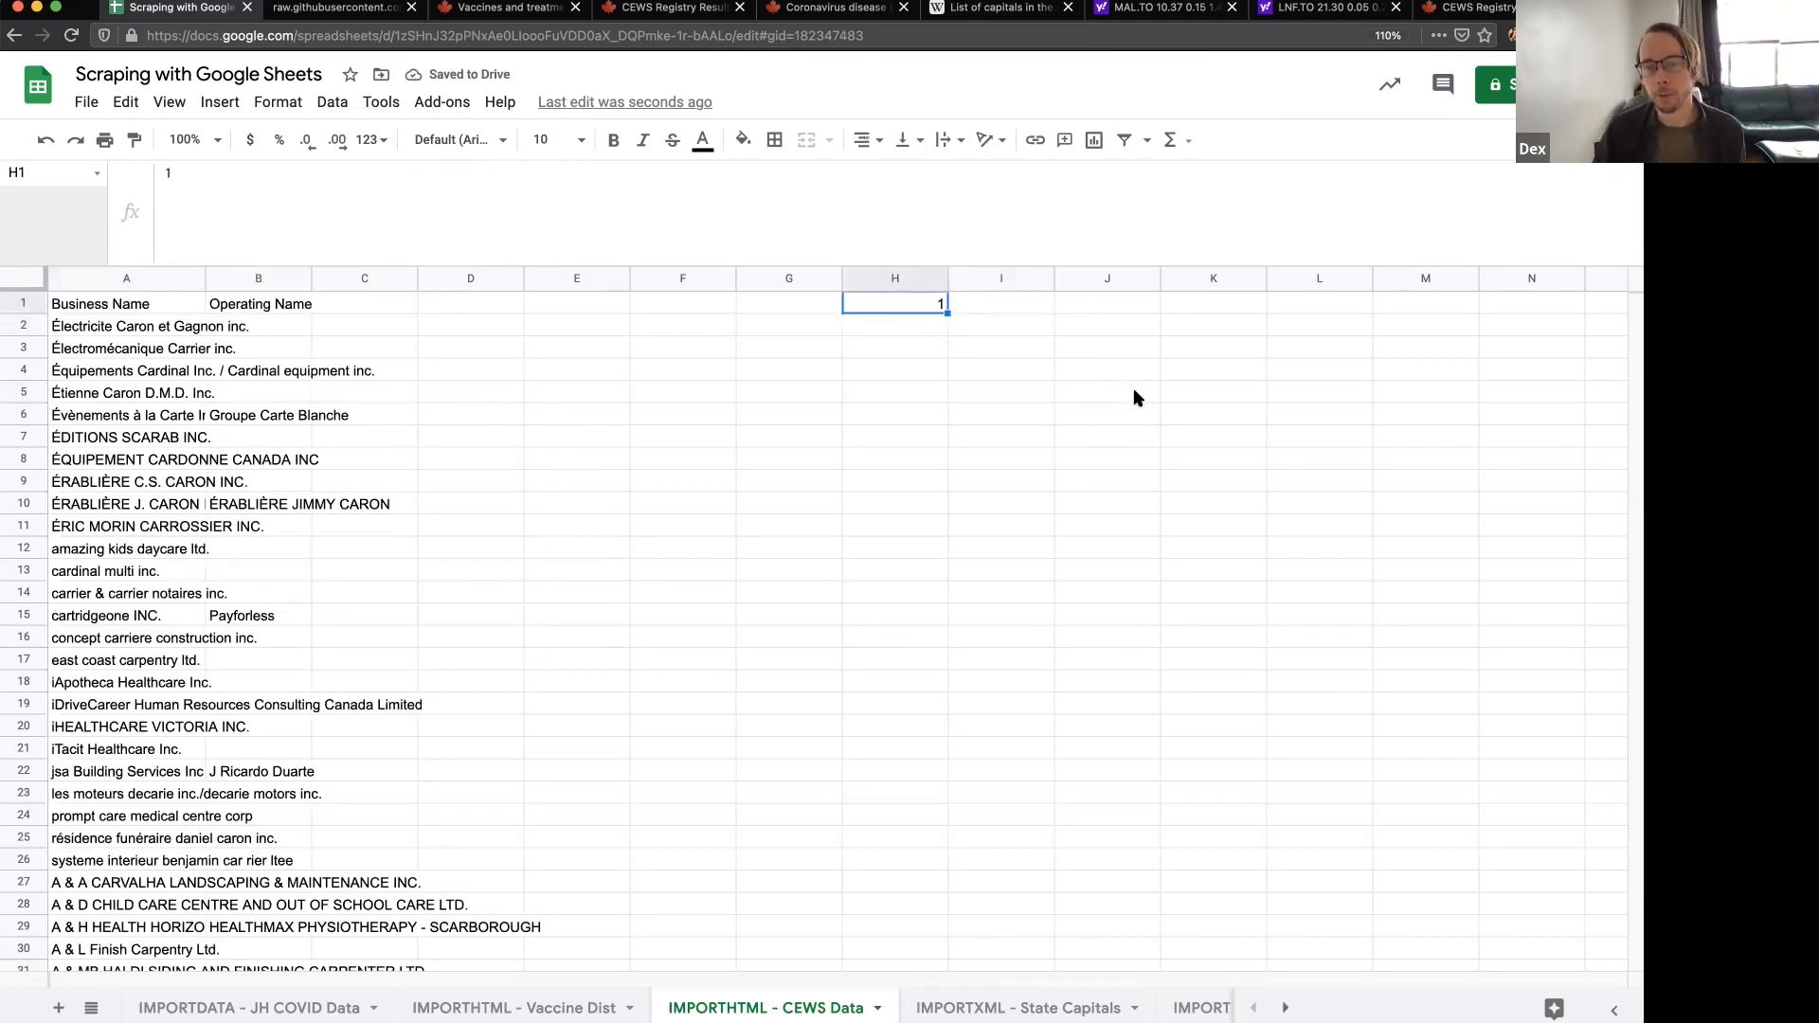
# - Change the page number in H1 to 20 and inspect the search term "car" in A1's formula
pyautogui.click(133, 308)
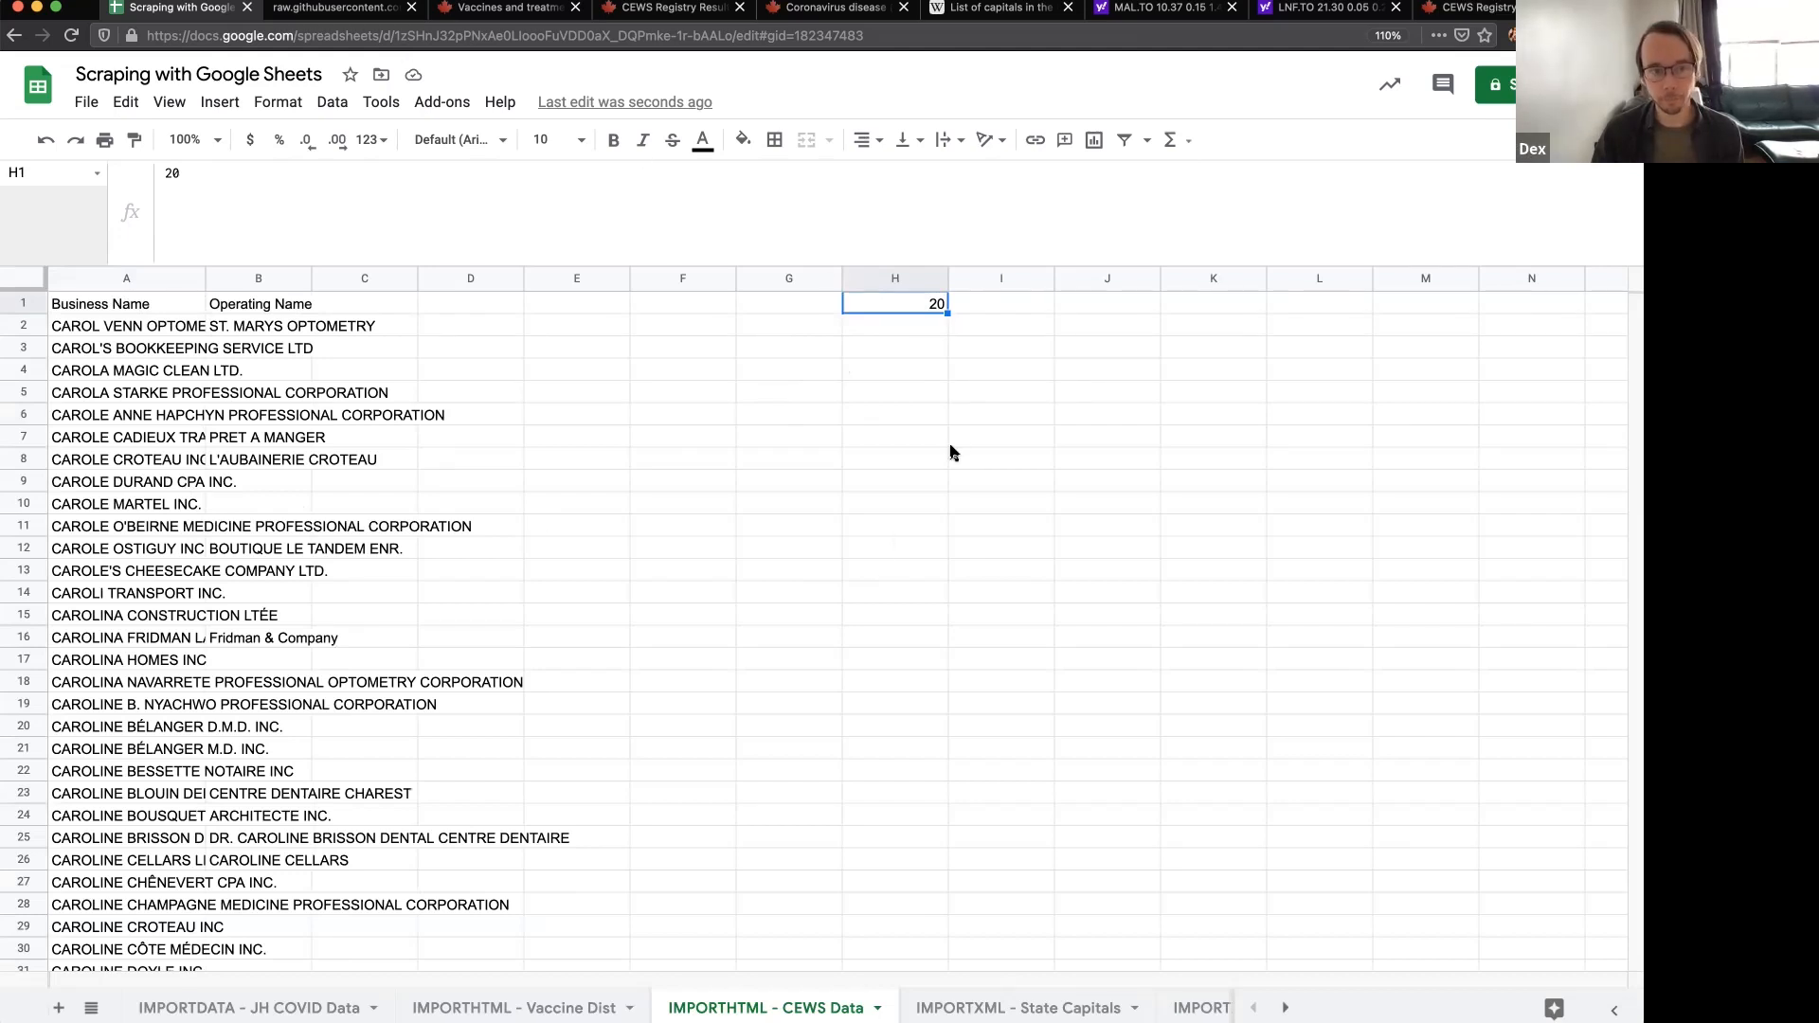
pyautogui.click(134, 301)
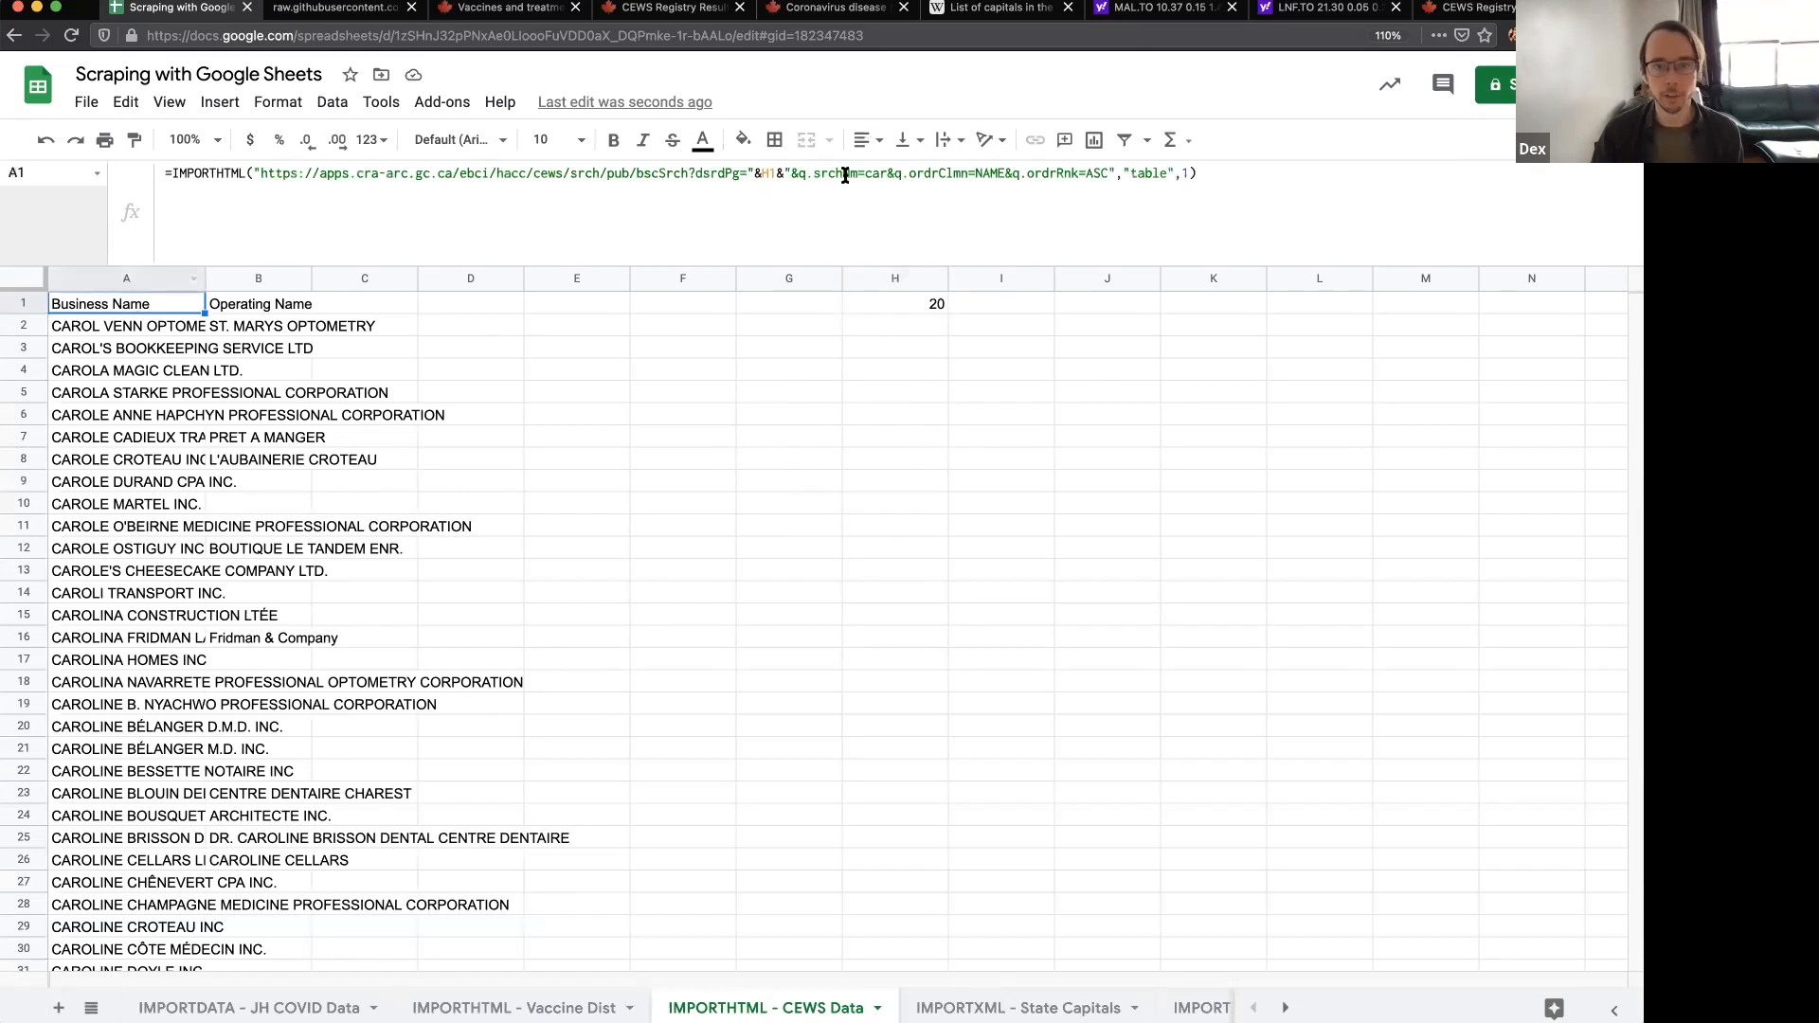
pyautogui.doubleClick(875, 173)
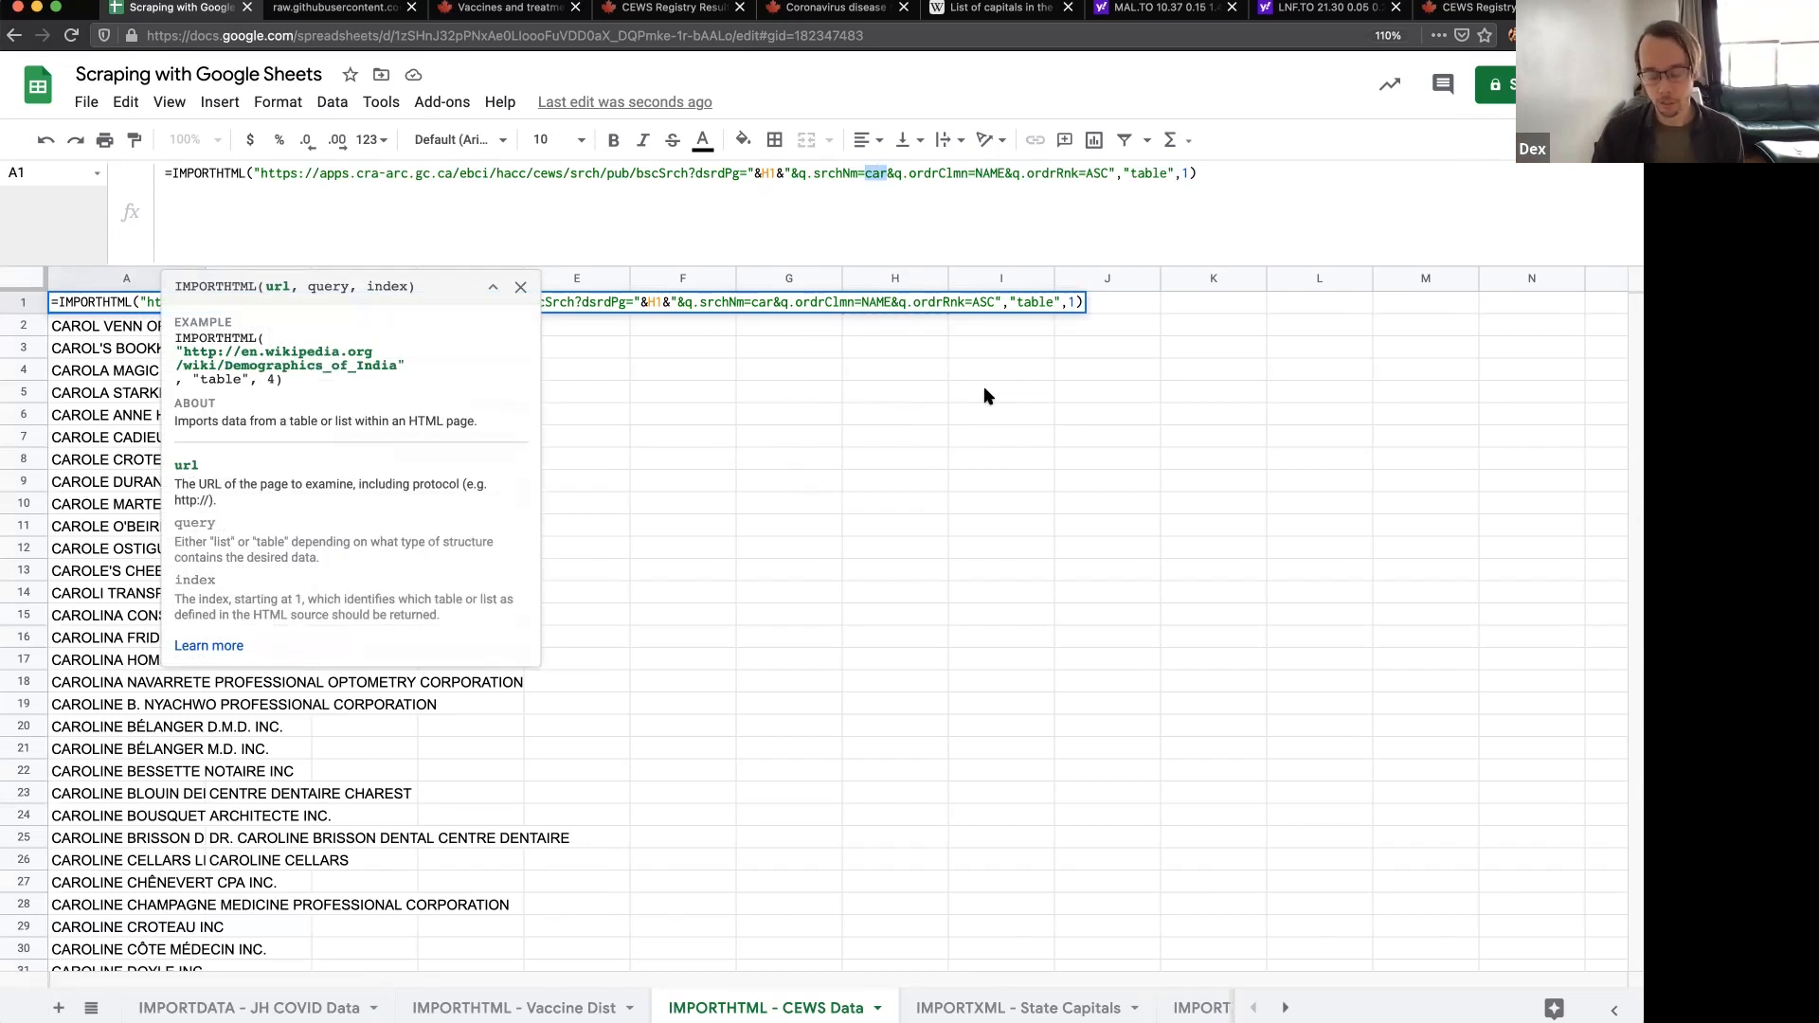
pyautogui.press('Return')
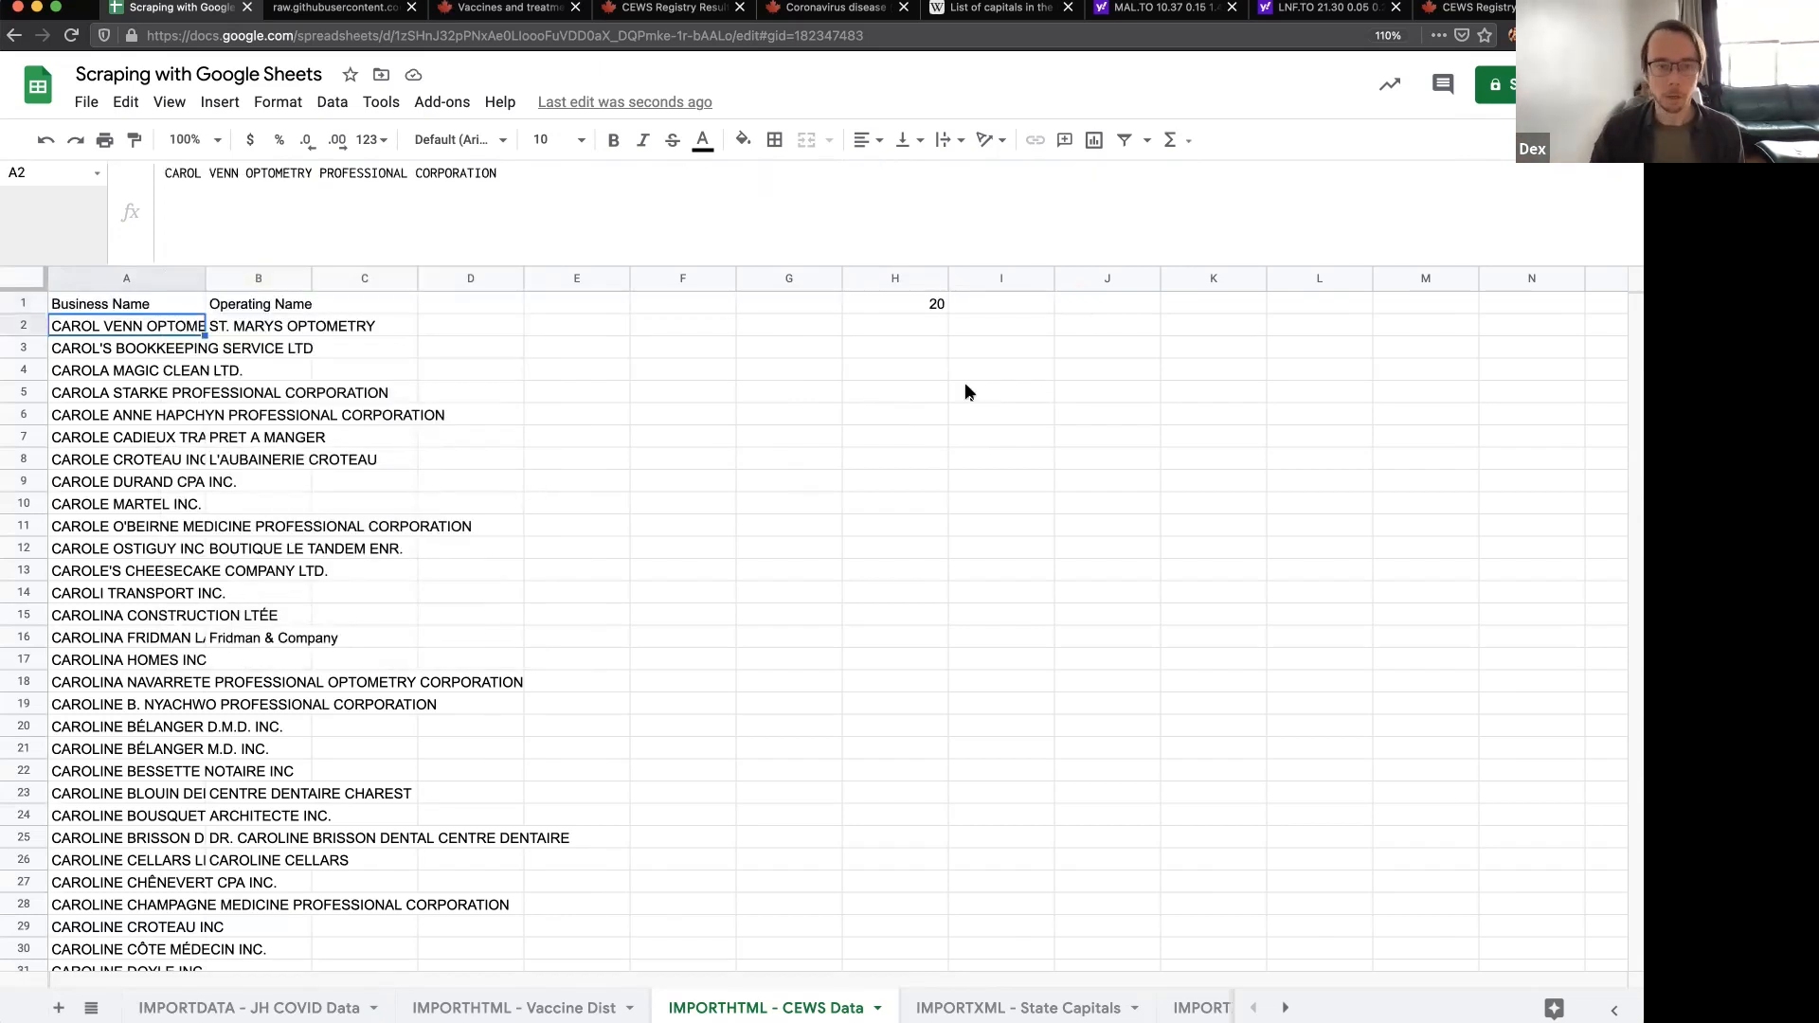
# - Remove the H1 reference from A1's IMPORTHTML URL and set the dsrdPg page number directly to 1
pyautogui.click(102, 303)
pyautogui.click(750, 196)
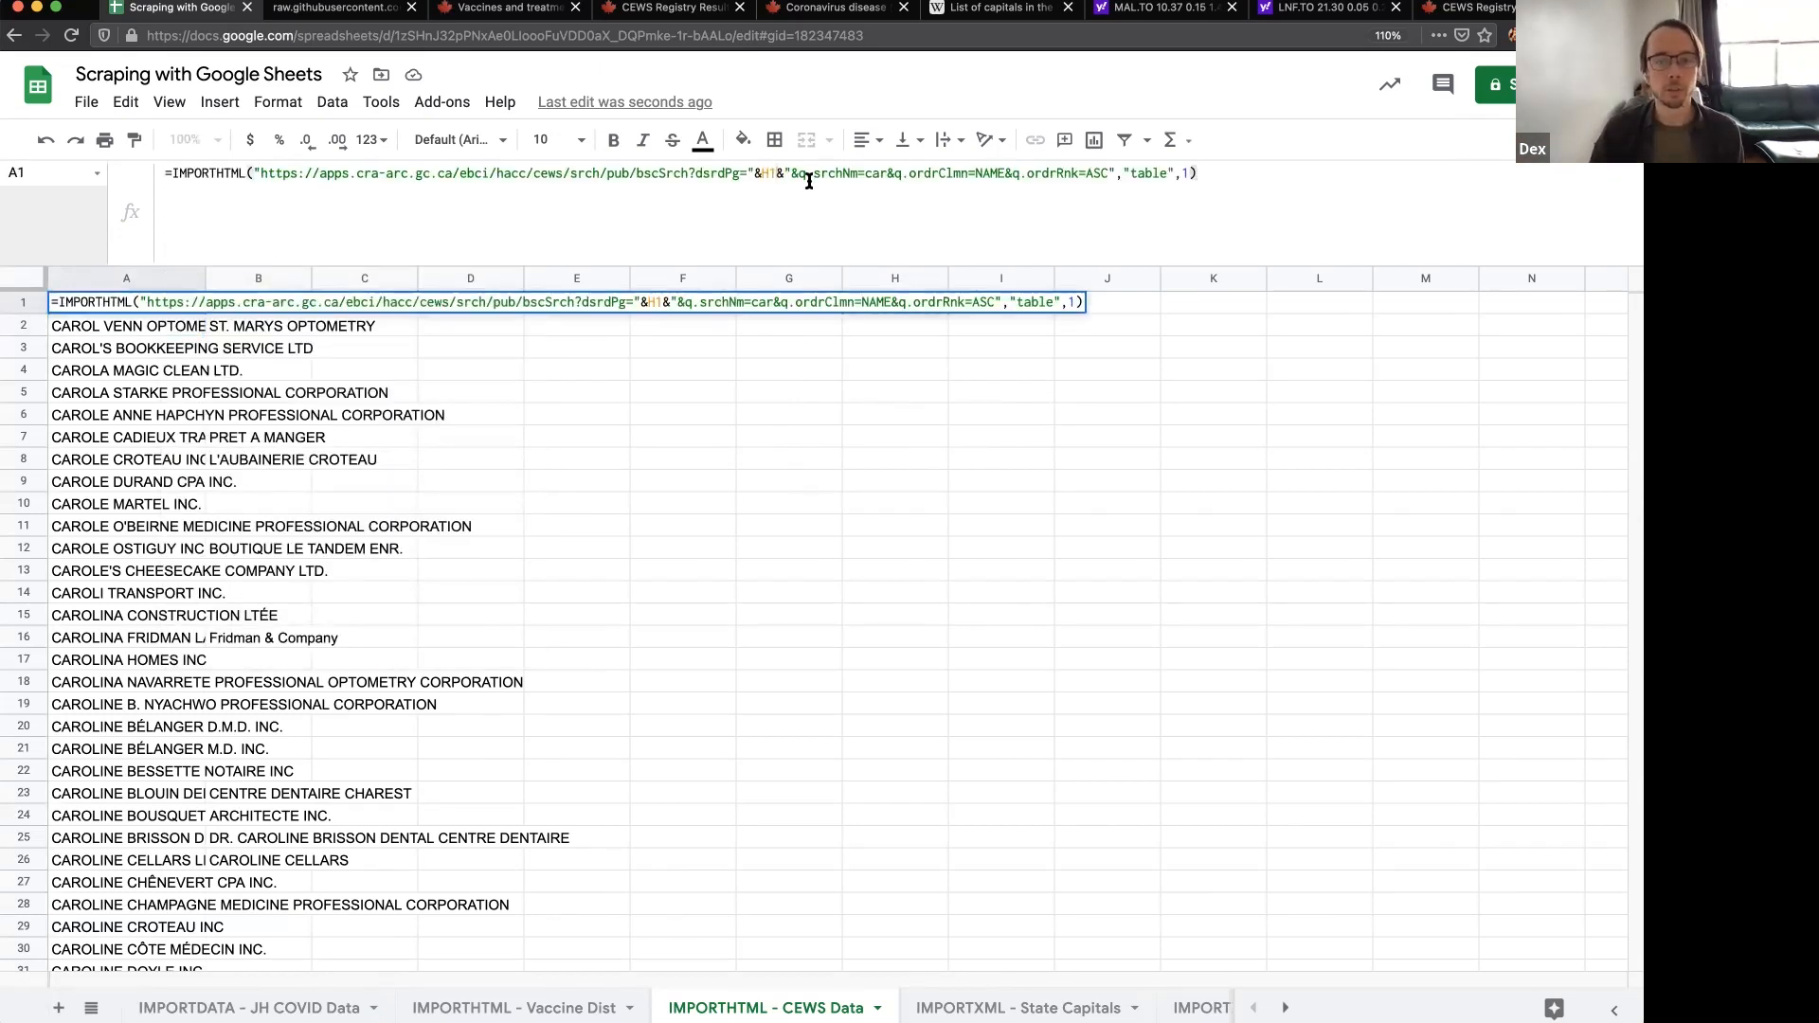
pyautogui.press('BackSpace')
pyautogui.press('BackSpace')
pyautogui.press('BackSpace')
pyautogui.press('BackSpace')
pyautogui.press('BackSpace')
pyautogui.press('Delete')
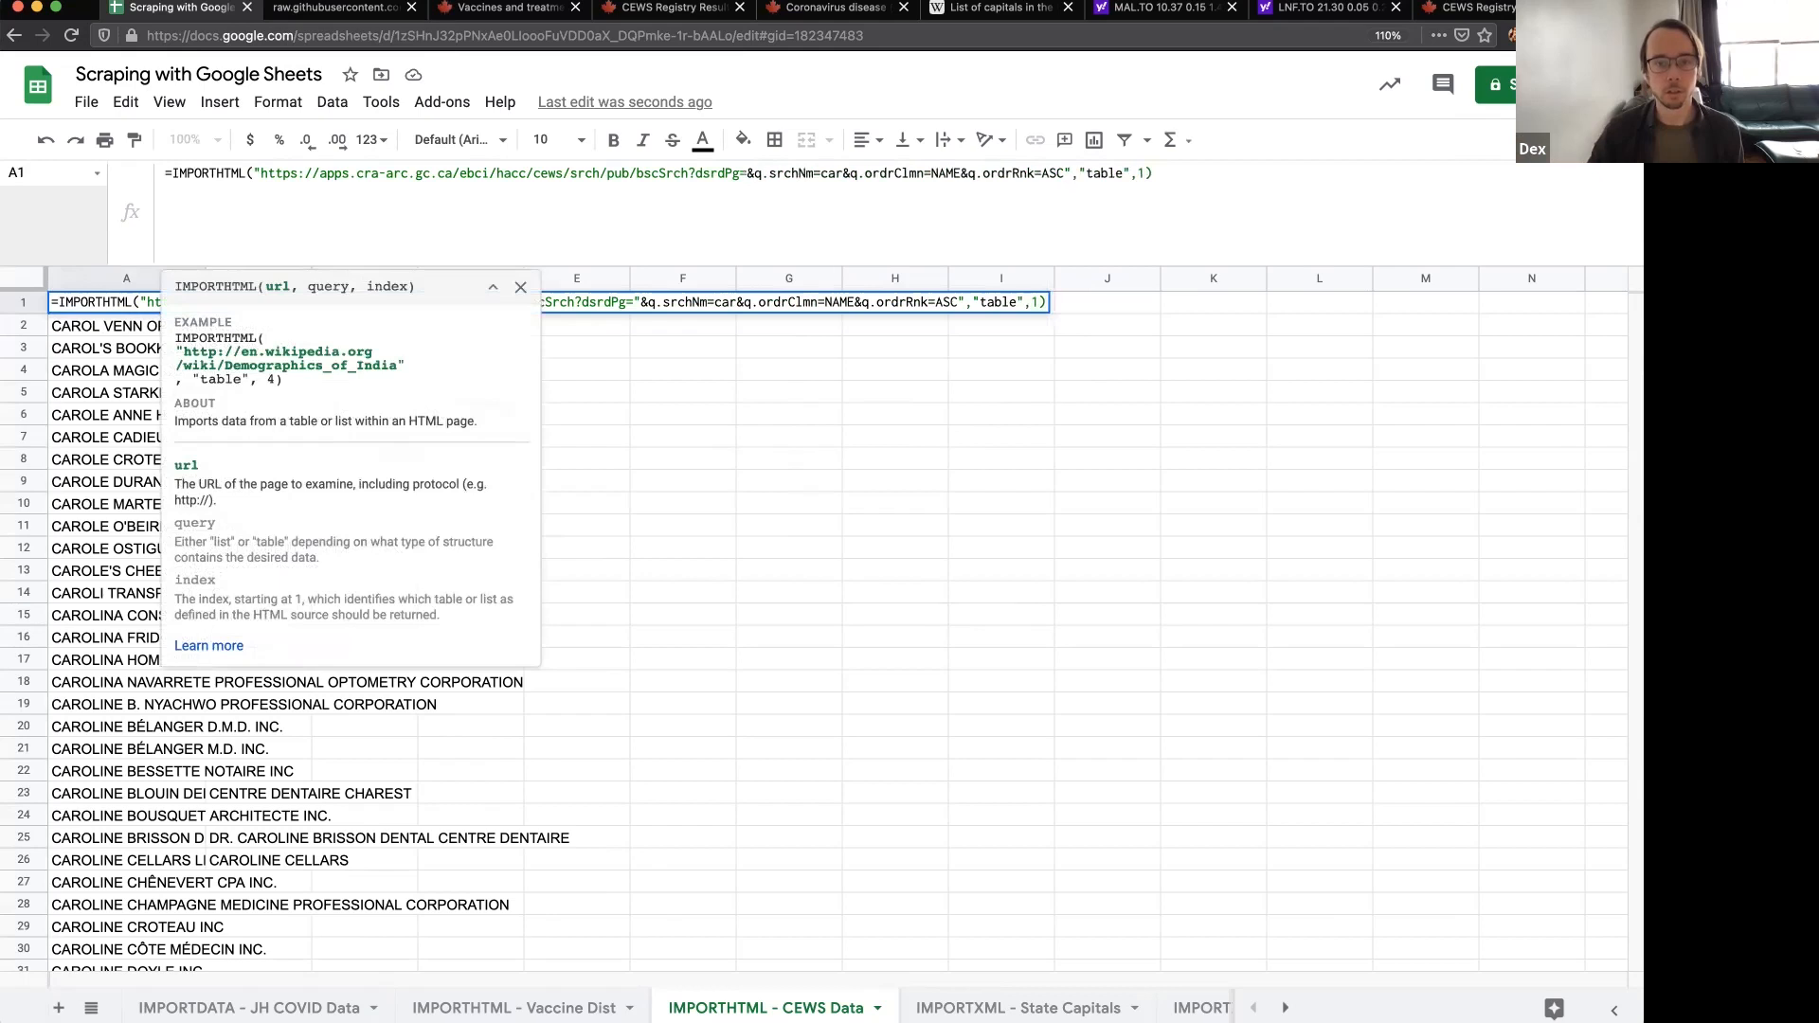
pyautogui.press('Return')
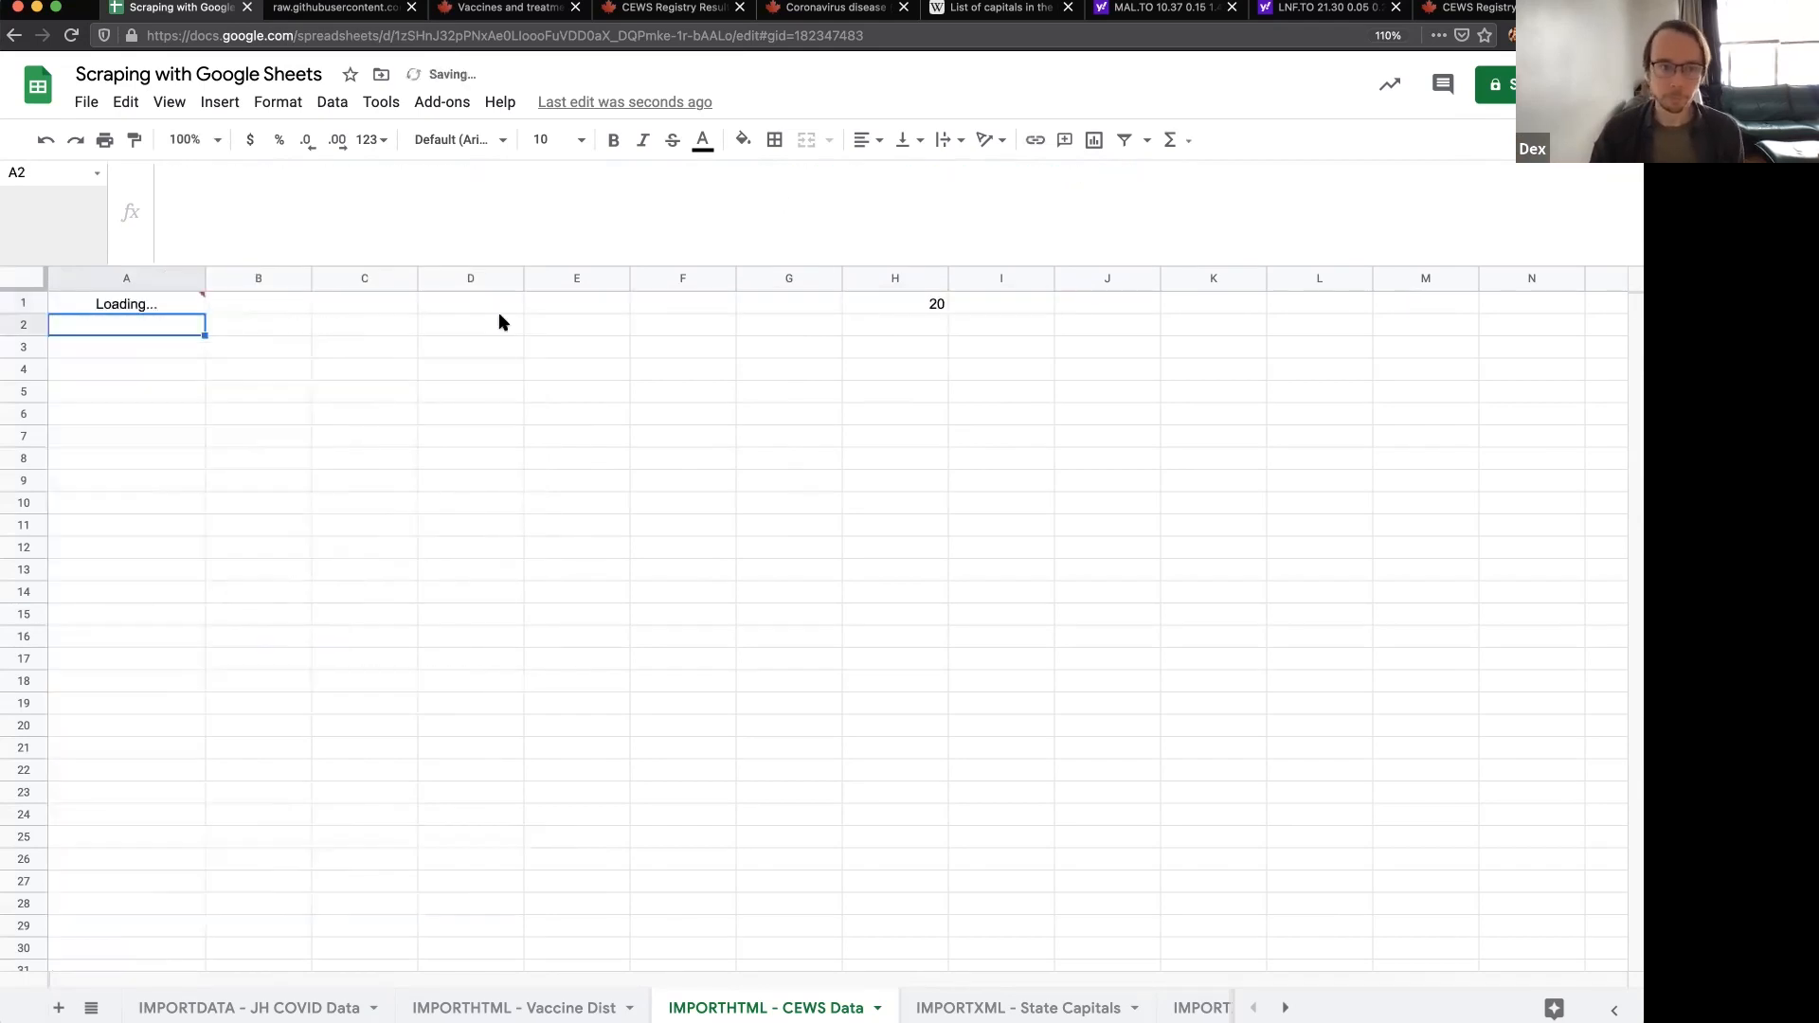
# - Copy the IMPORTHTML expression in A1 without its equals sign, and wrap the original in curly braces
pyautogui.click(123, 303)
pyautogui.click(252, 185)
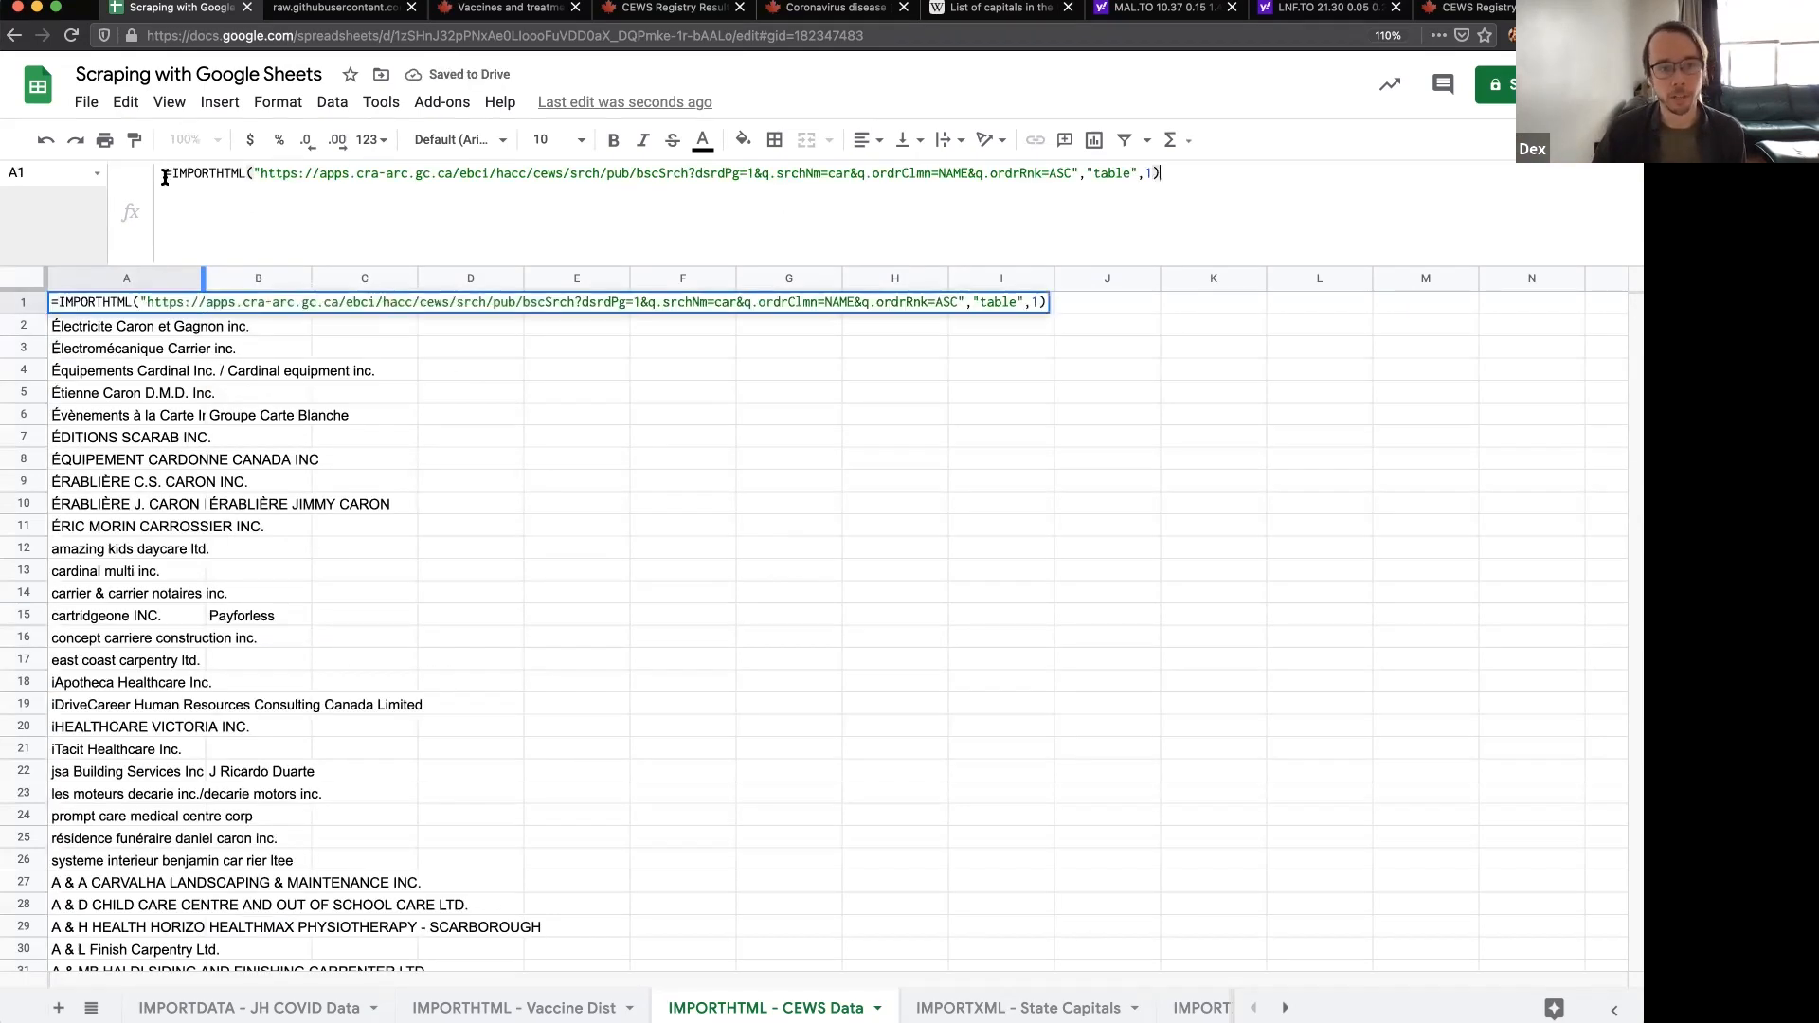
pyautogui.moveTo(171, 175); pyautogui.dragTo(381, 175)
pyautogui.moveTo(1138, 174); pyautogui.dragTo(1172, 178)
pyautogui.press('super+c')
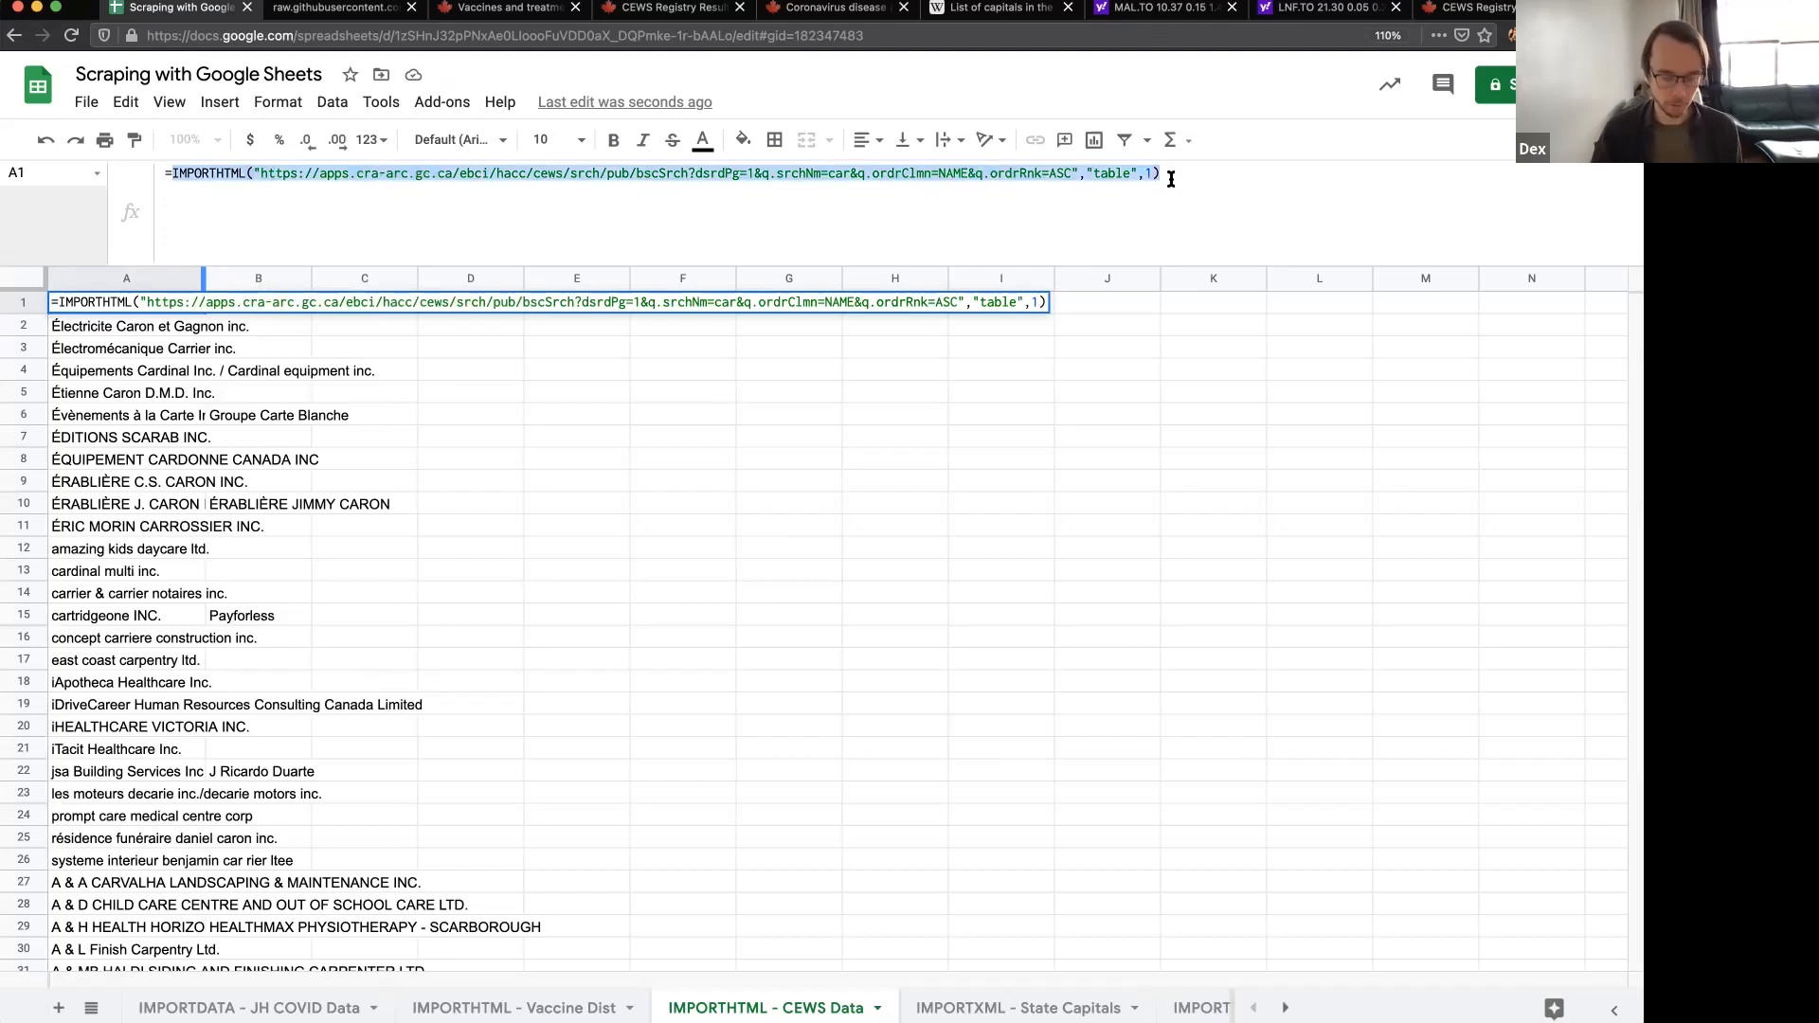
pyautogui.click(1170, 178)
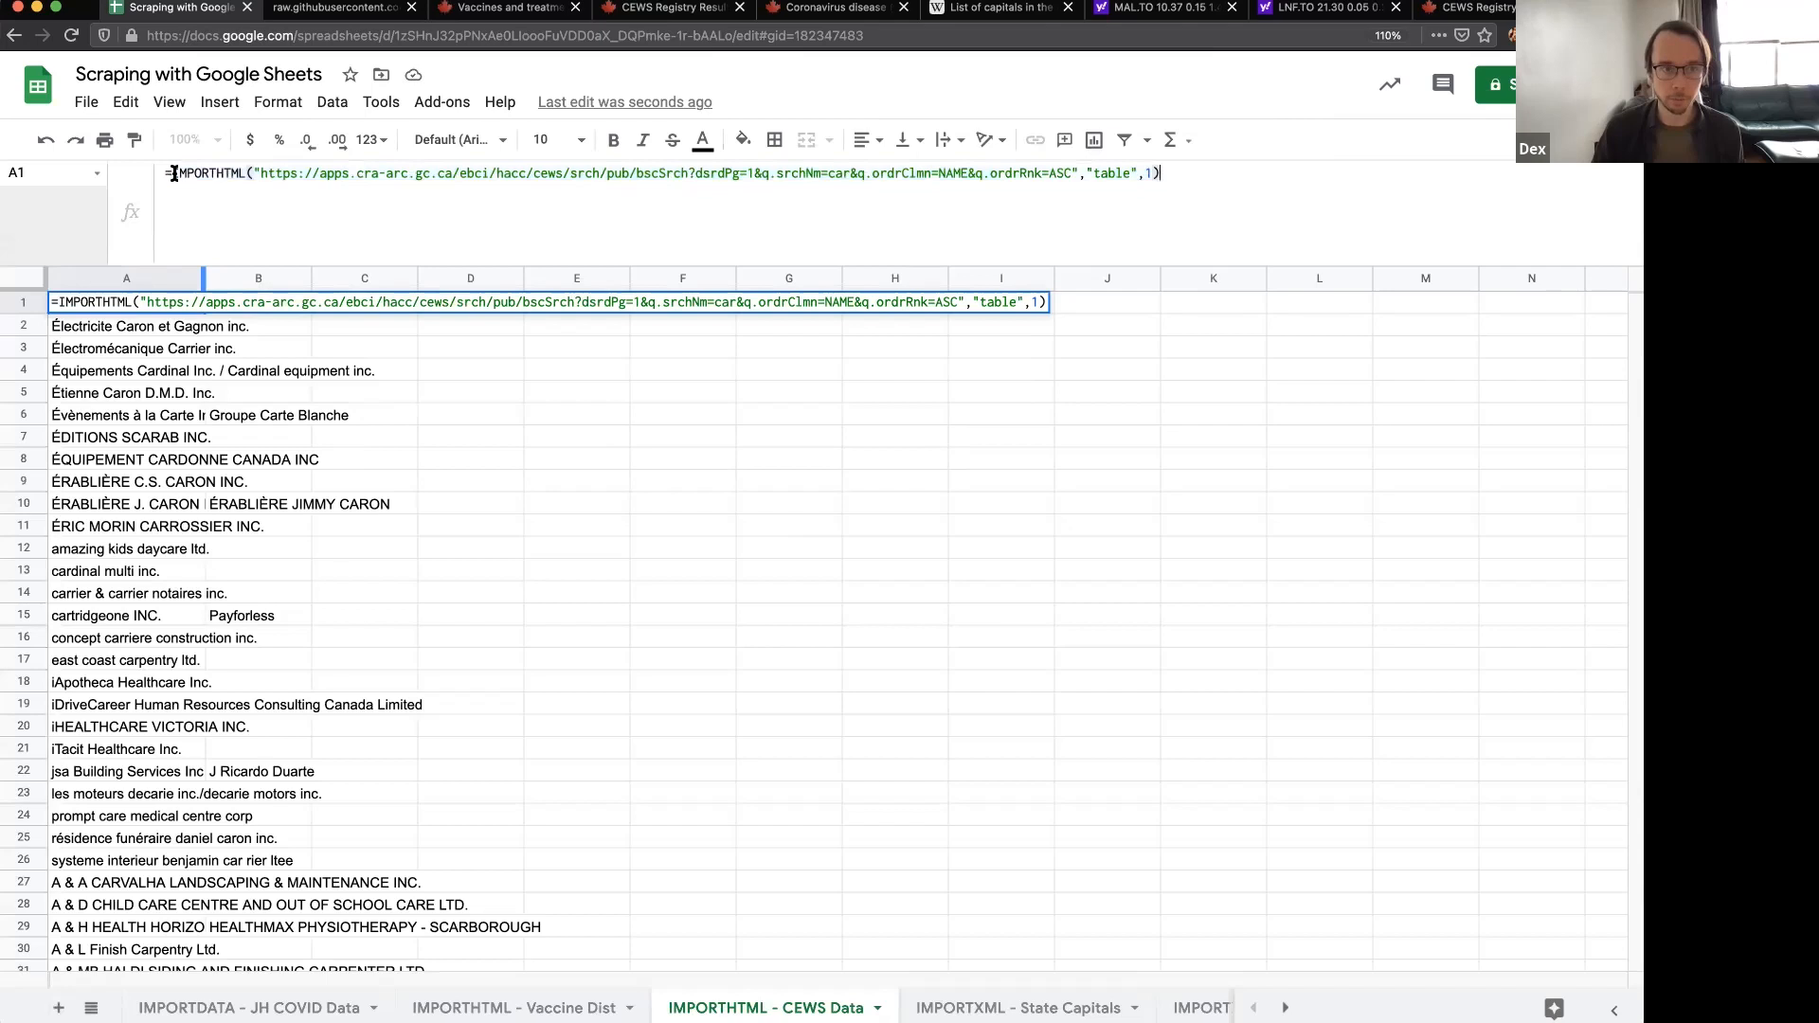
pyautogui.write('{')
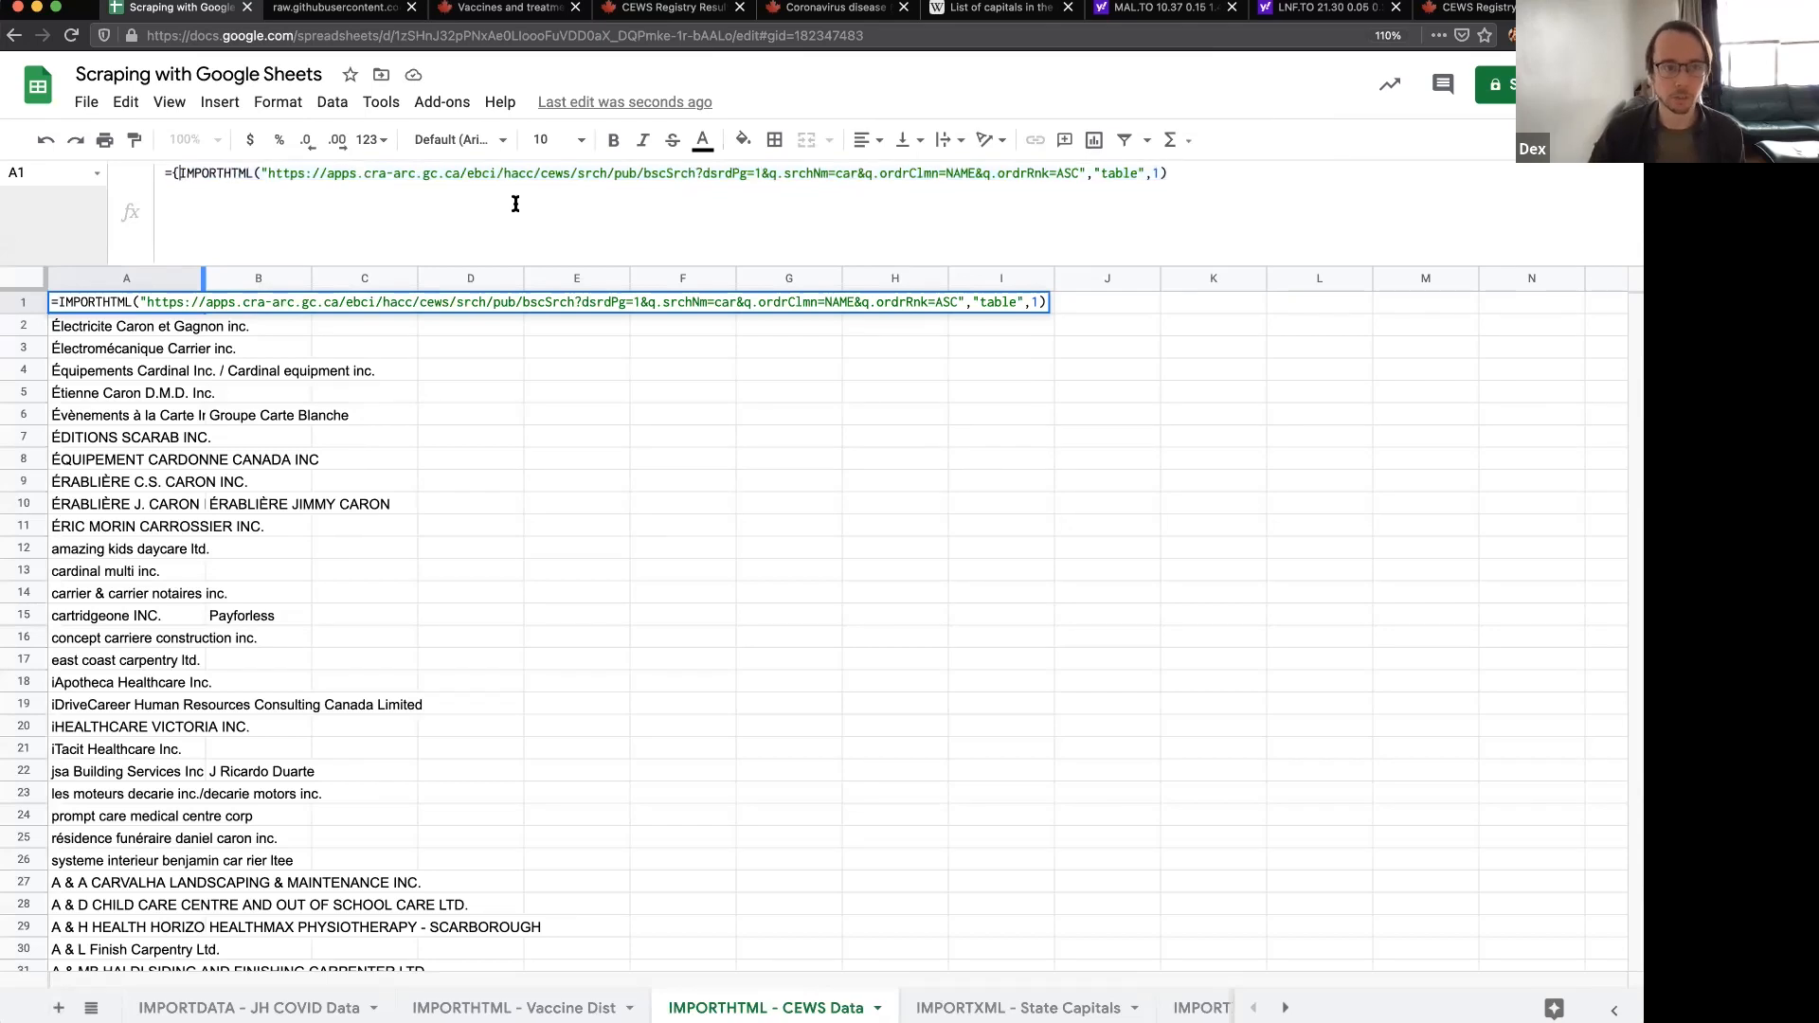
pyautogui.click(1192, 176)
pyautogui.write('}')
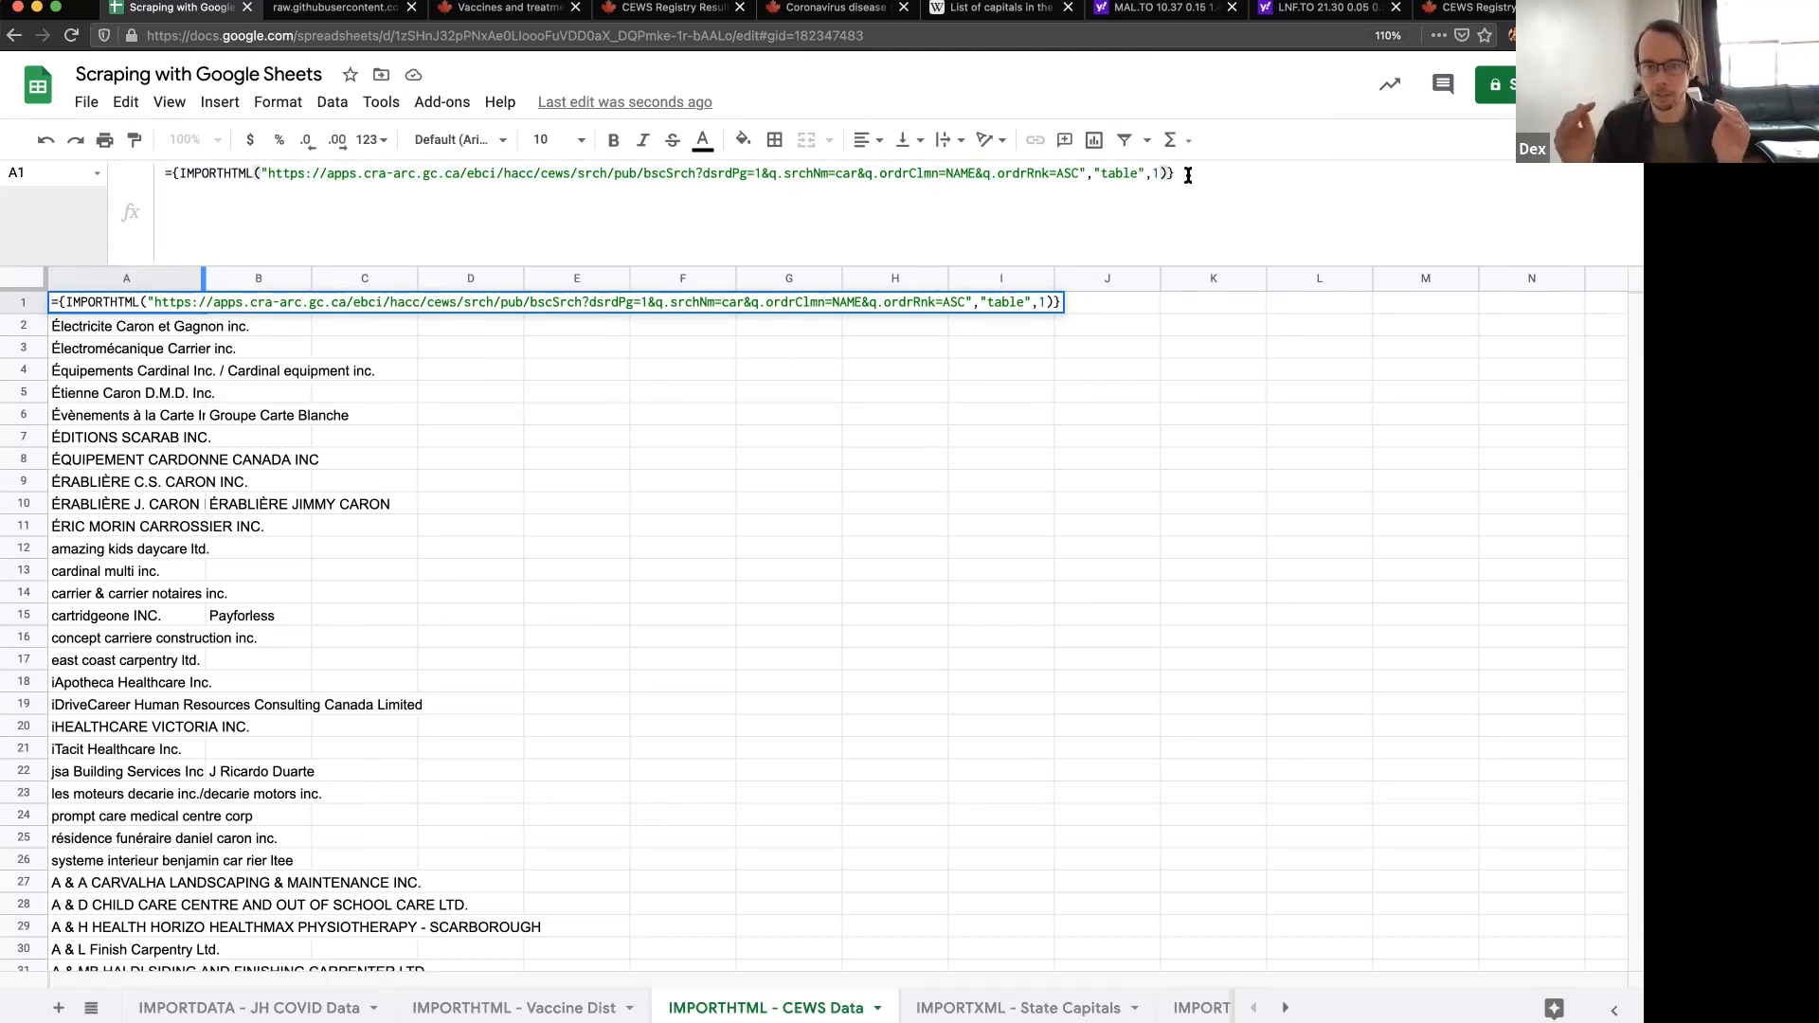
# - Append the copied IMPORTHTML call inside the braces after a semicolon, with its dsrdPg page number set to 2
pyautogui.write(';')
pyautogui.press('super+v')
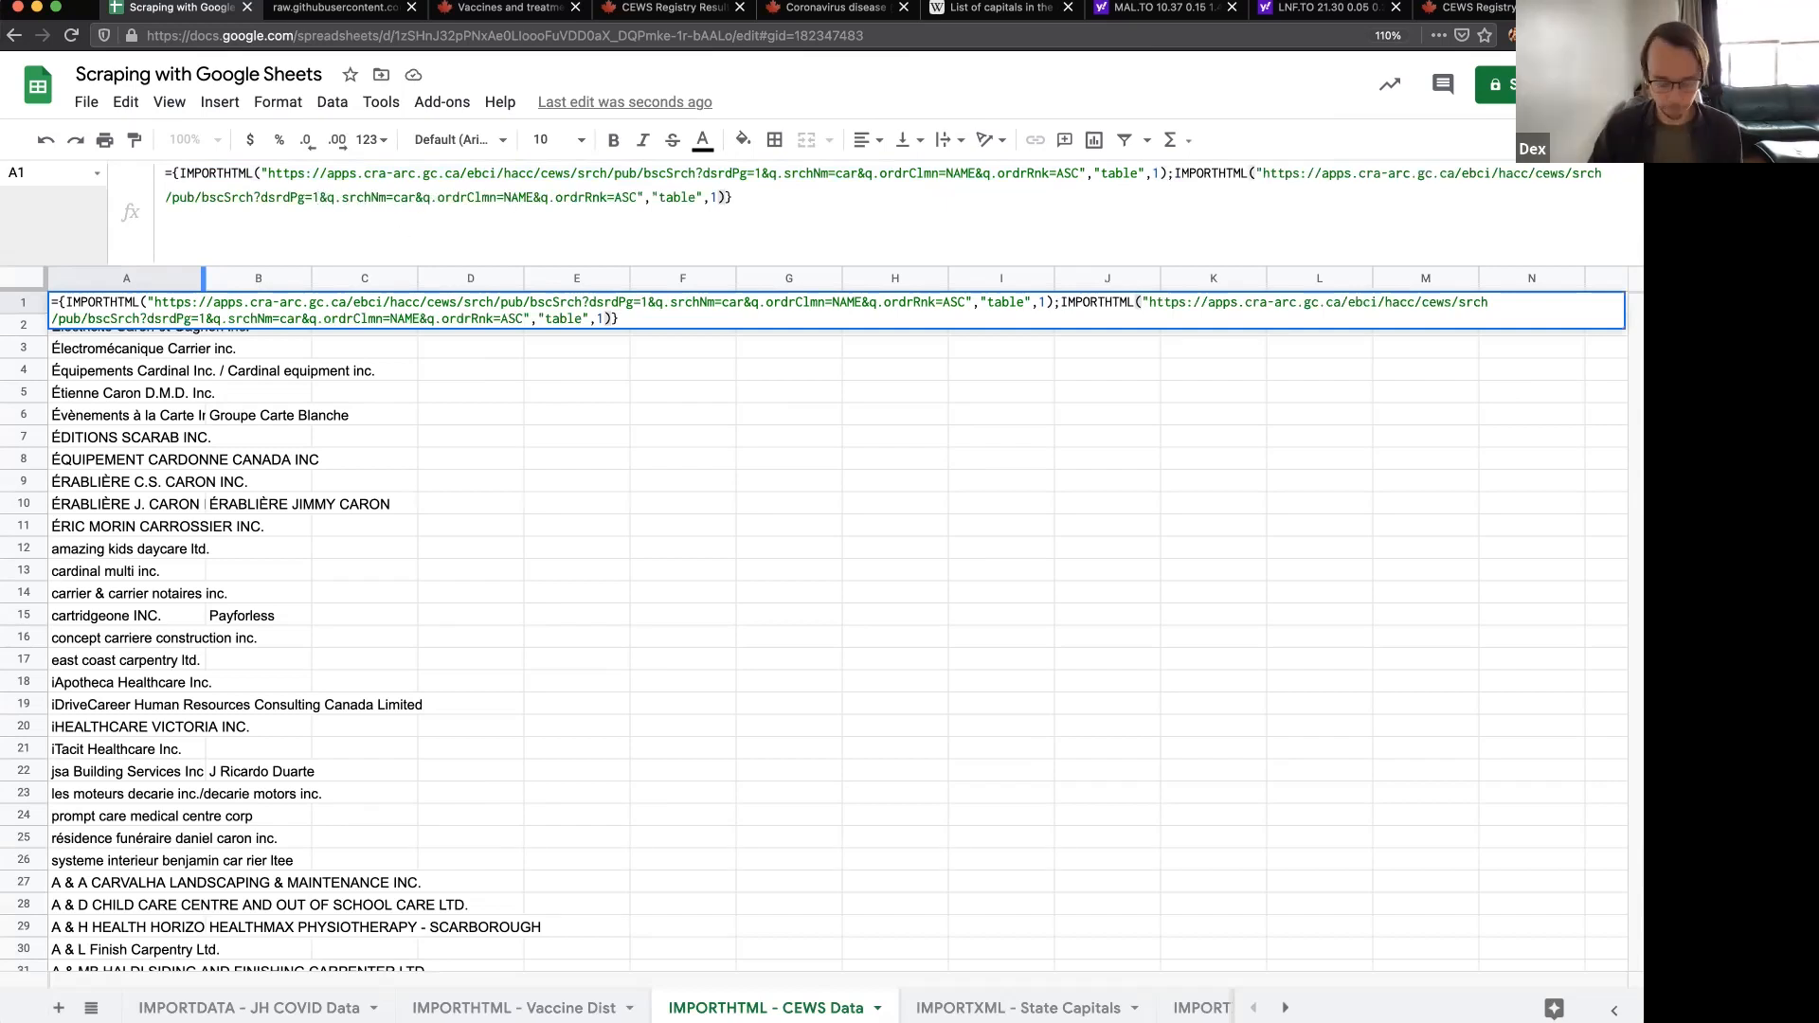
pyautogui.click(319, 197)
pyautogui.press('BackSpace')
pyautogui.write('2')
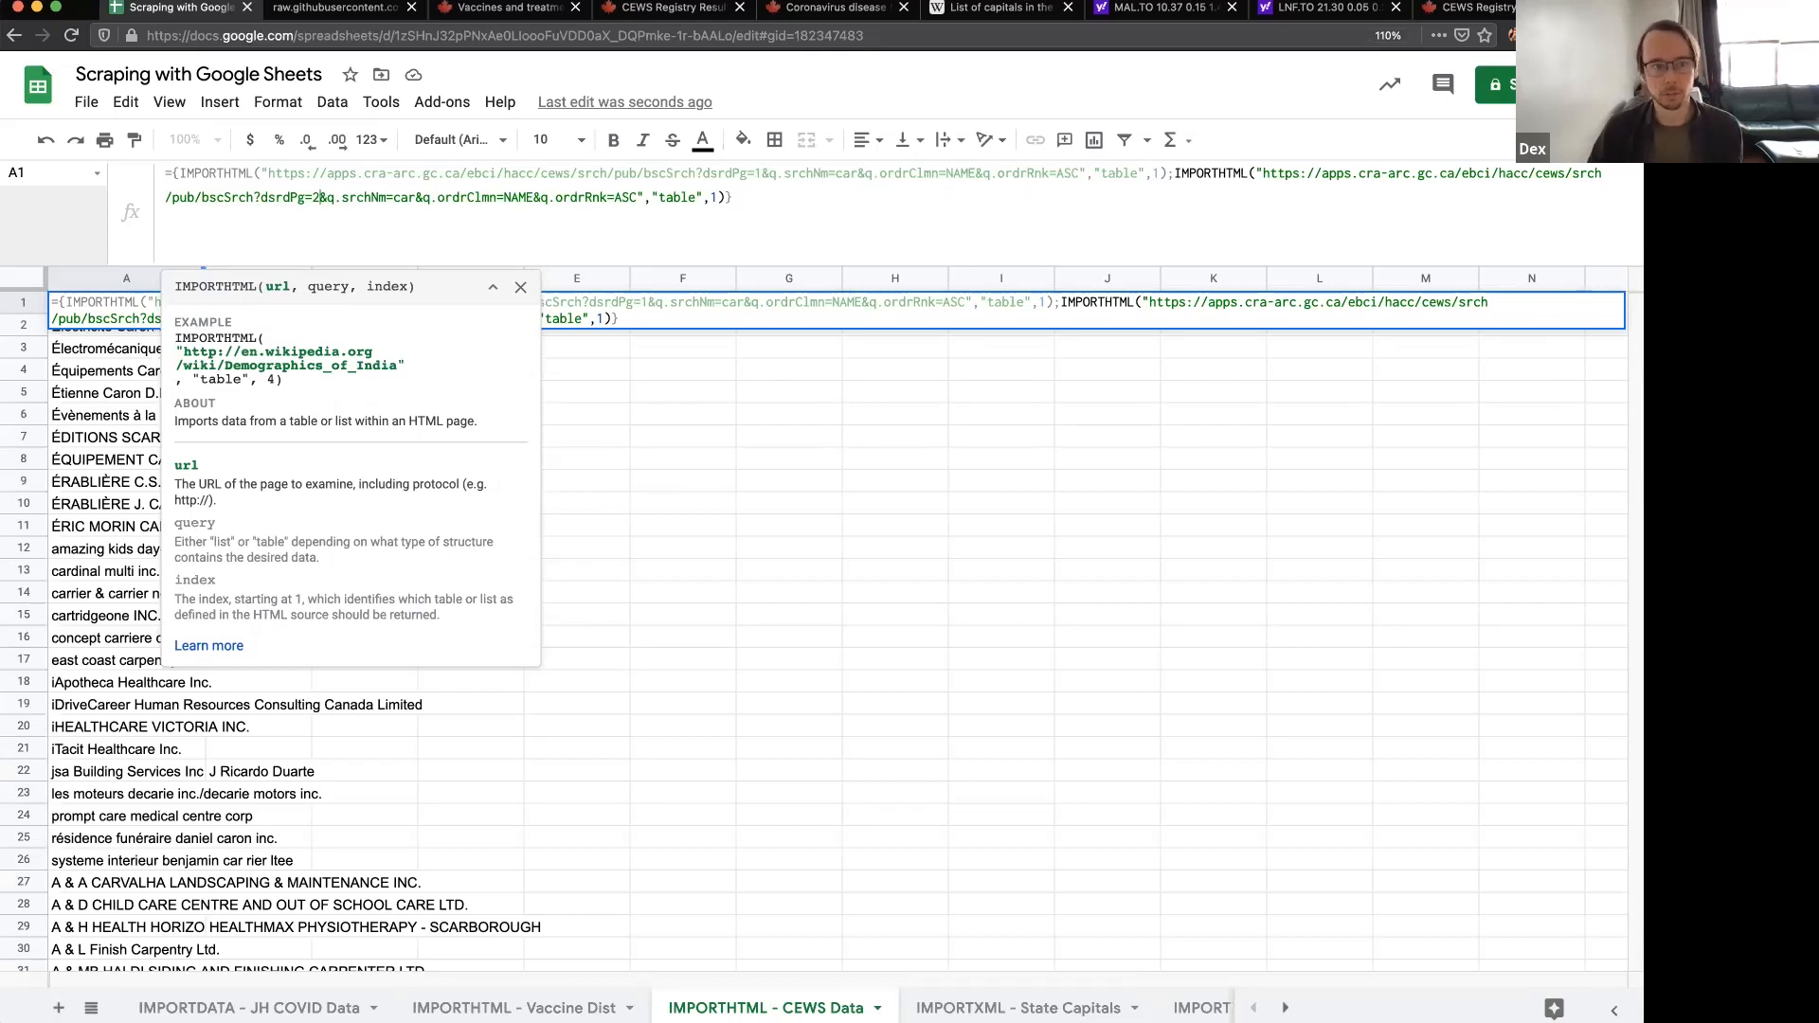
pyautogui.press('Return')
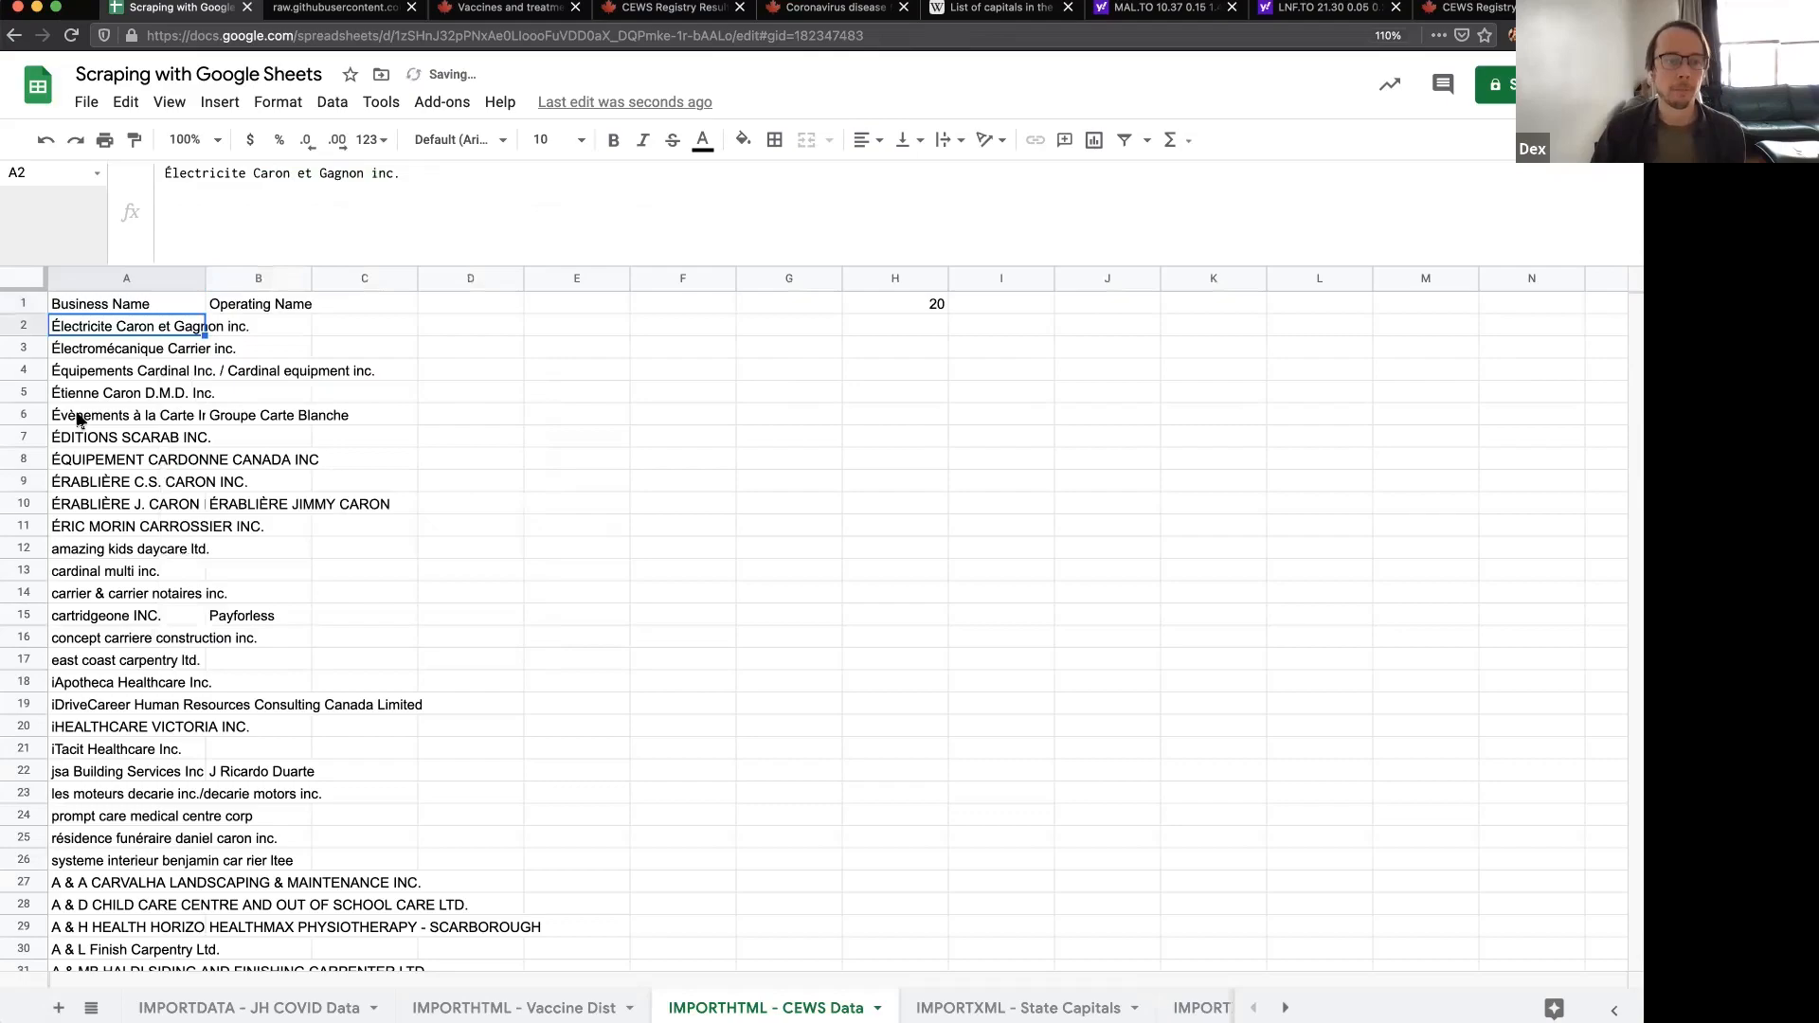
# - Examine the stacked import down to its last row and review the second IMPORTHTML call in A1's formula
pyautogui.scroll(-20, 79, 420)
pyautogui.scroll(-15, 79, 420)
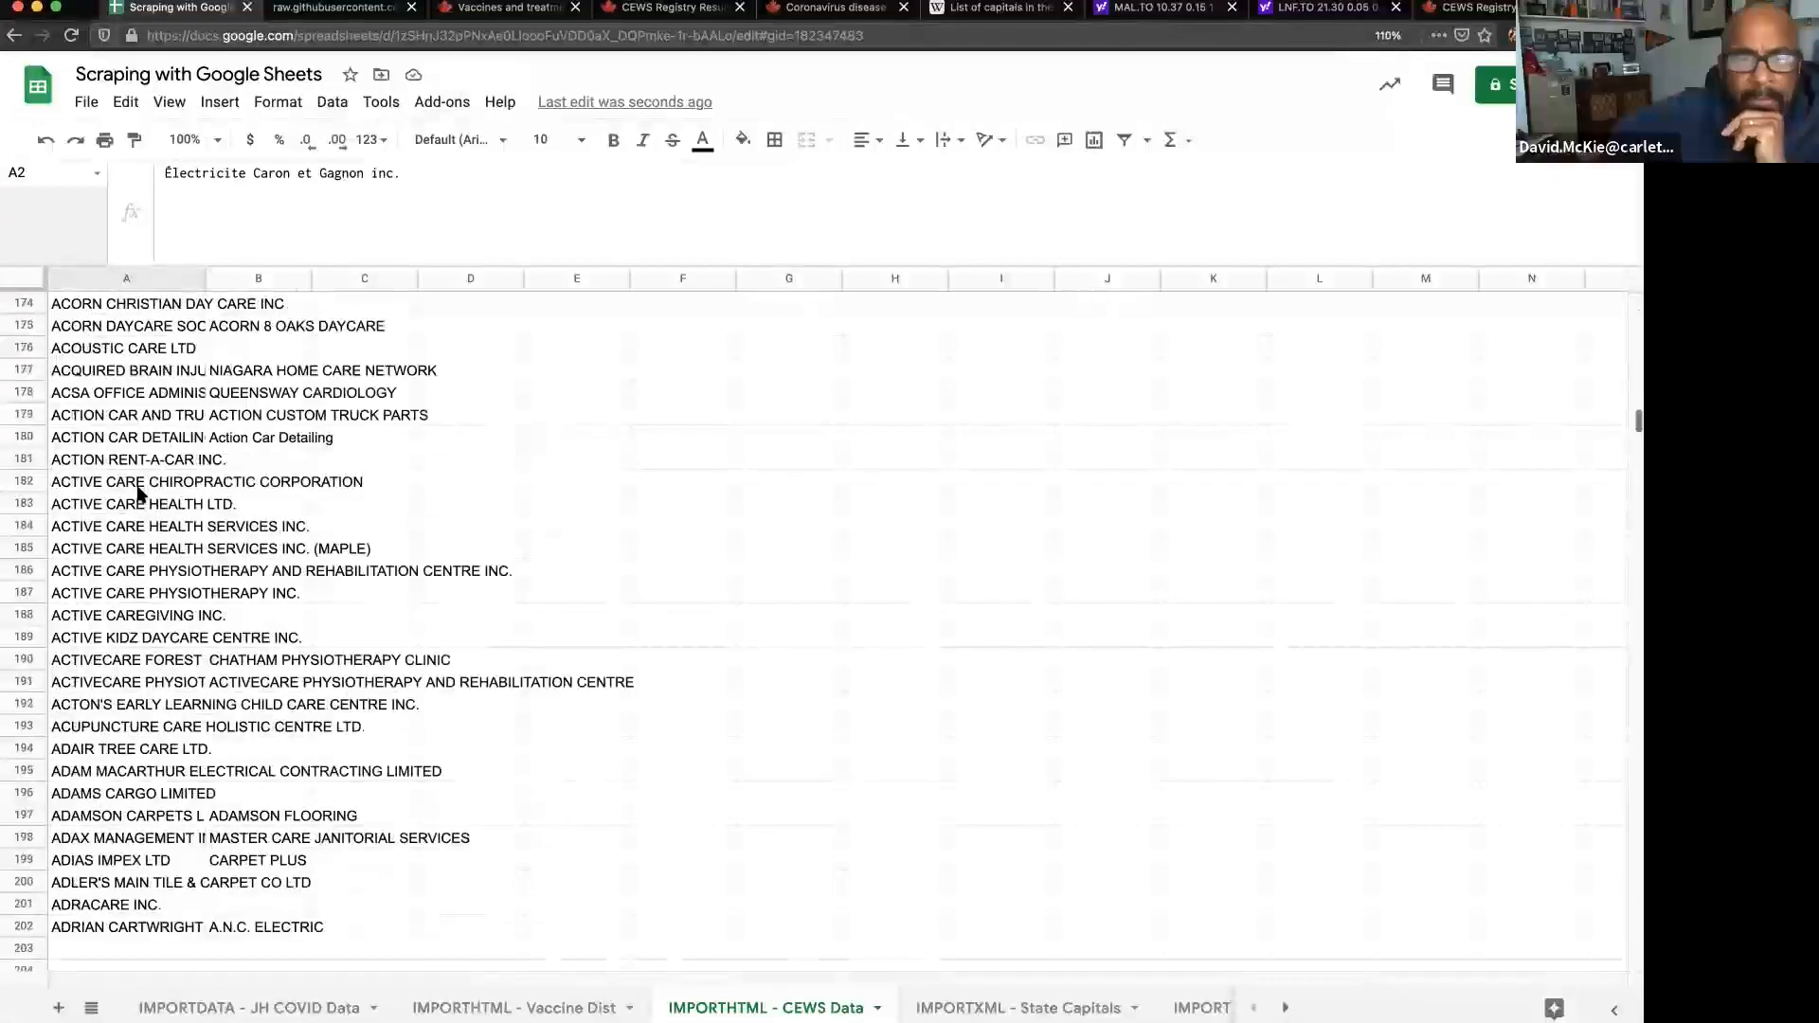
pyautogui.scroll(-5, 142, 495)
pyautogui.click(180, 481)
pyautogui.scroll(20, 180, 459)
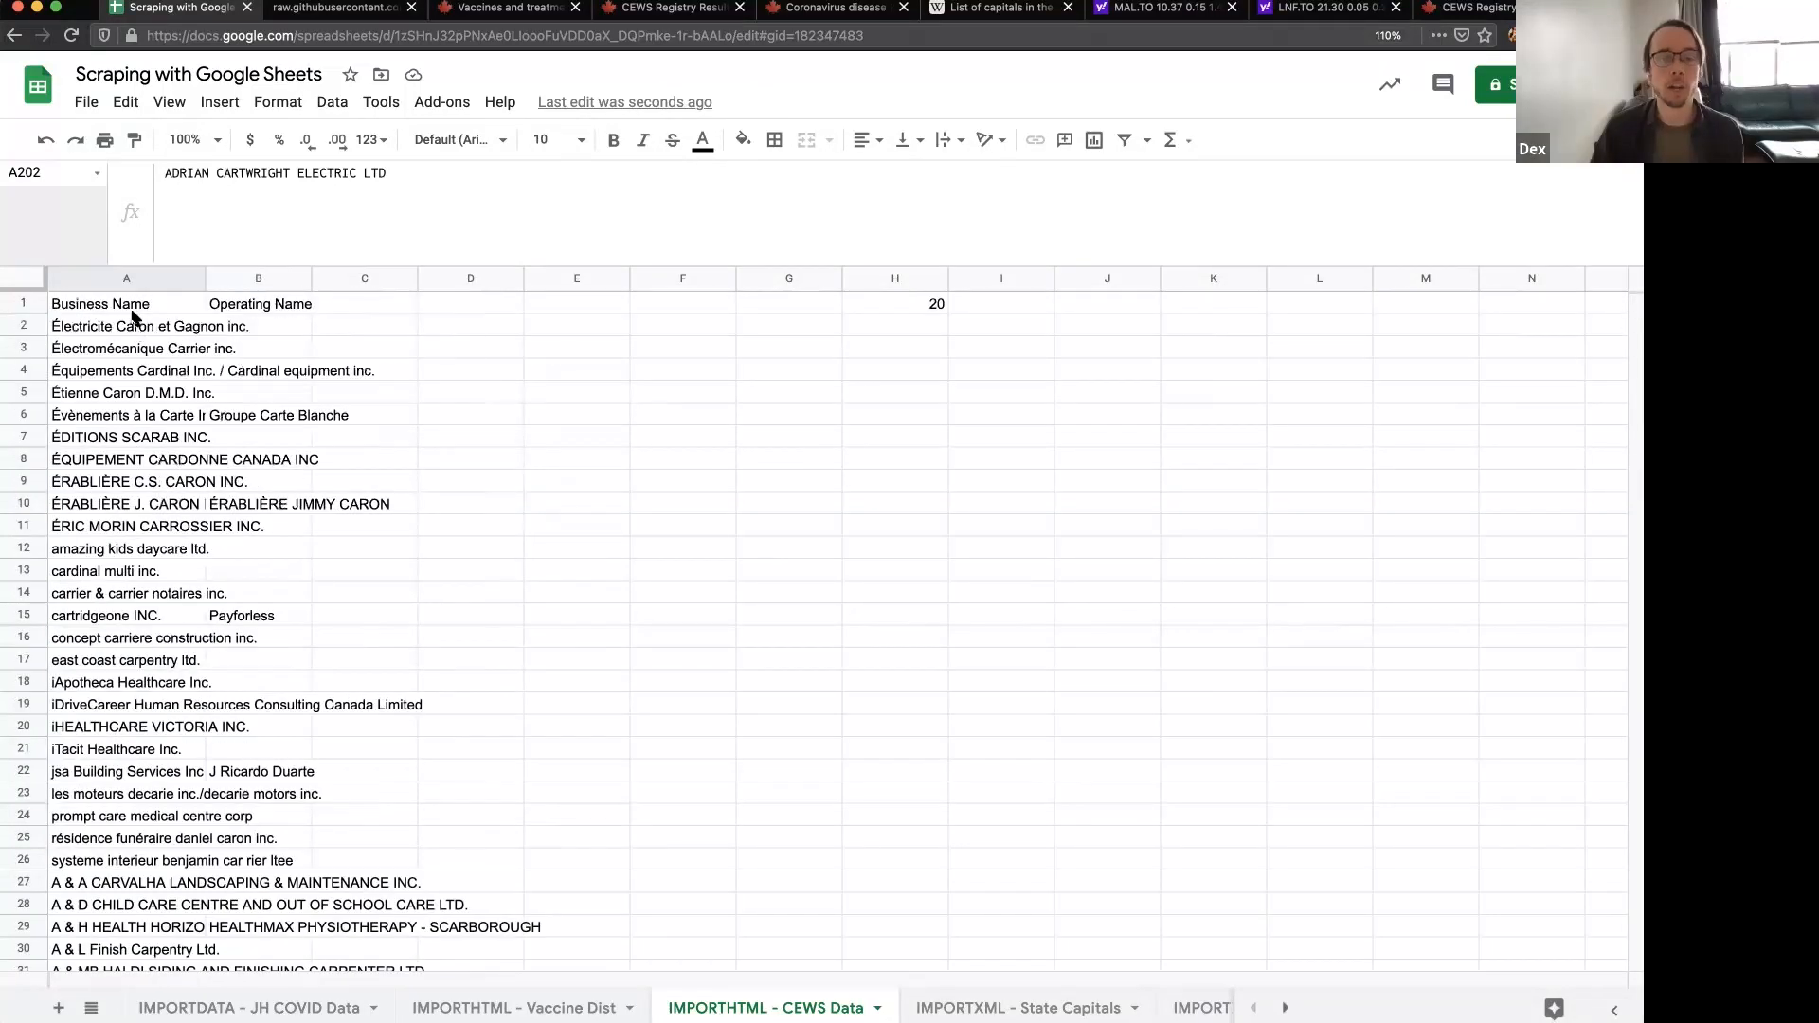
pyautogui.click(130, 305)
pyautogui.moveTo(725, 199); pyautogui.dragTo(1200, 214)
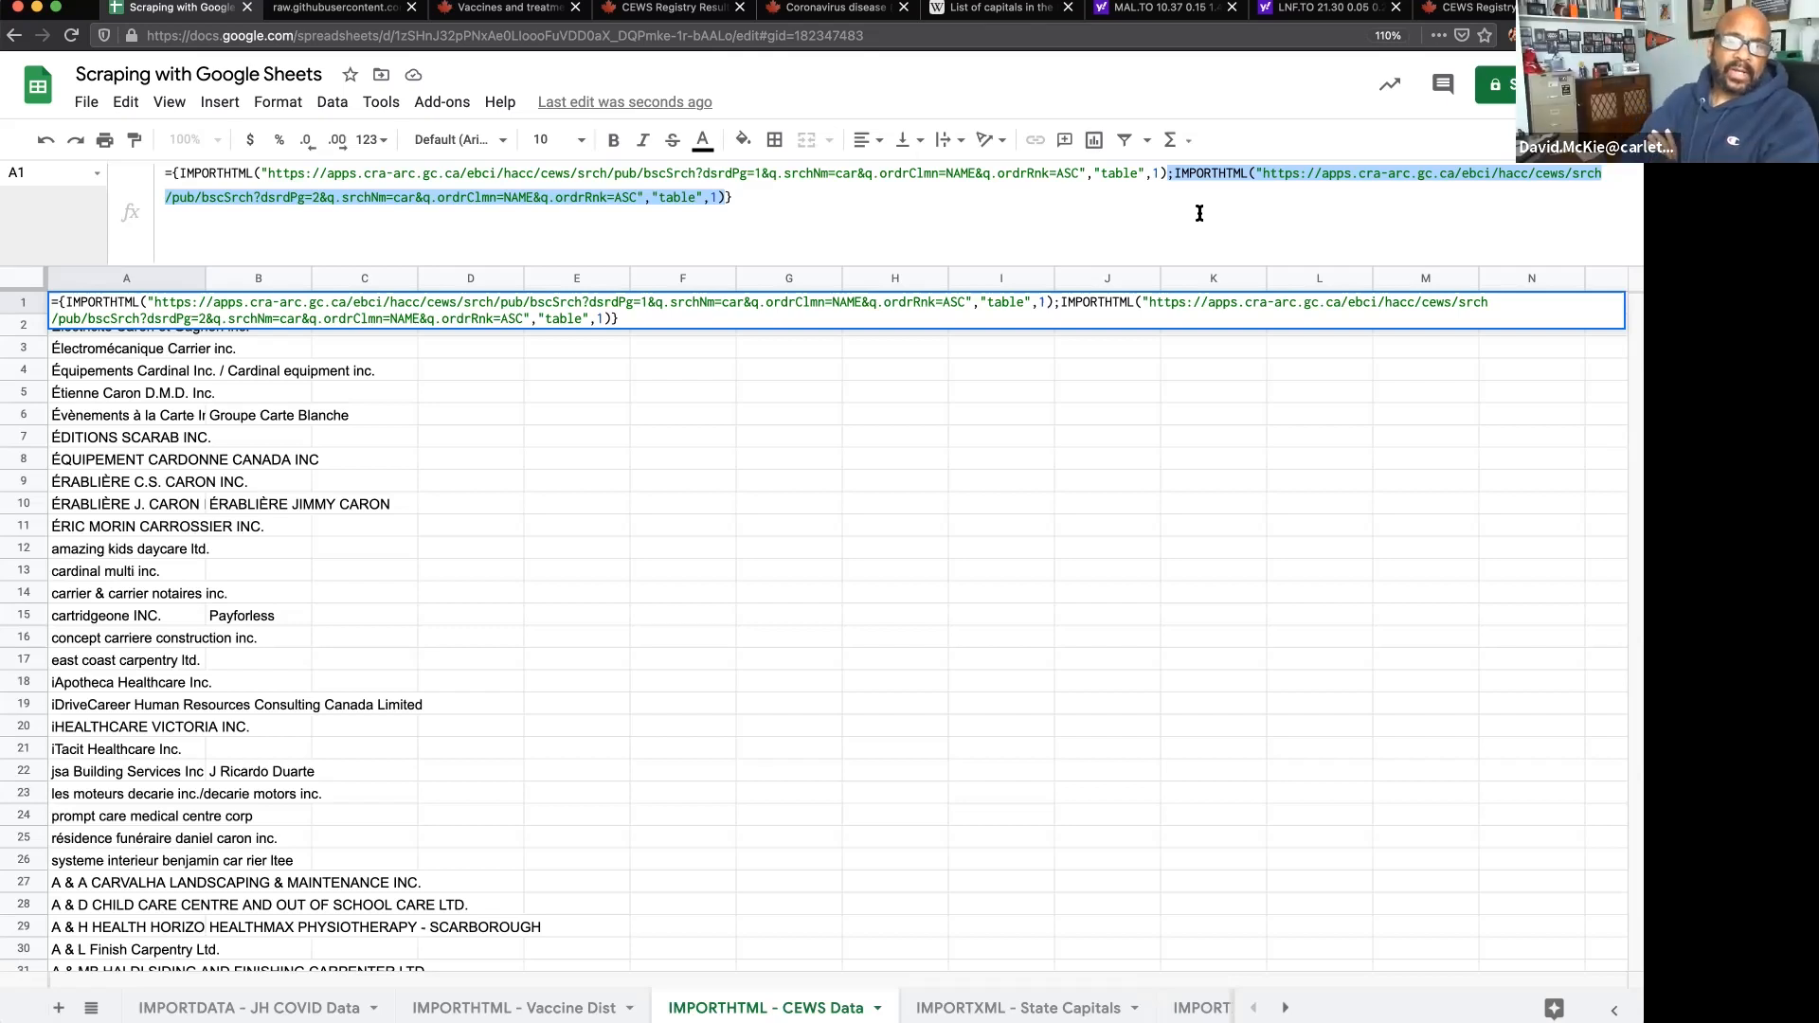
pyautogui.press('Return')
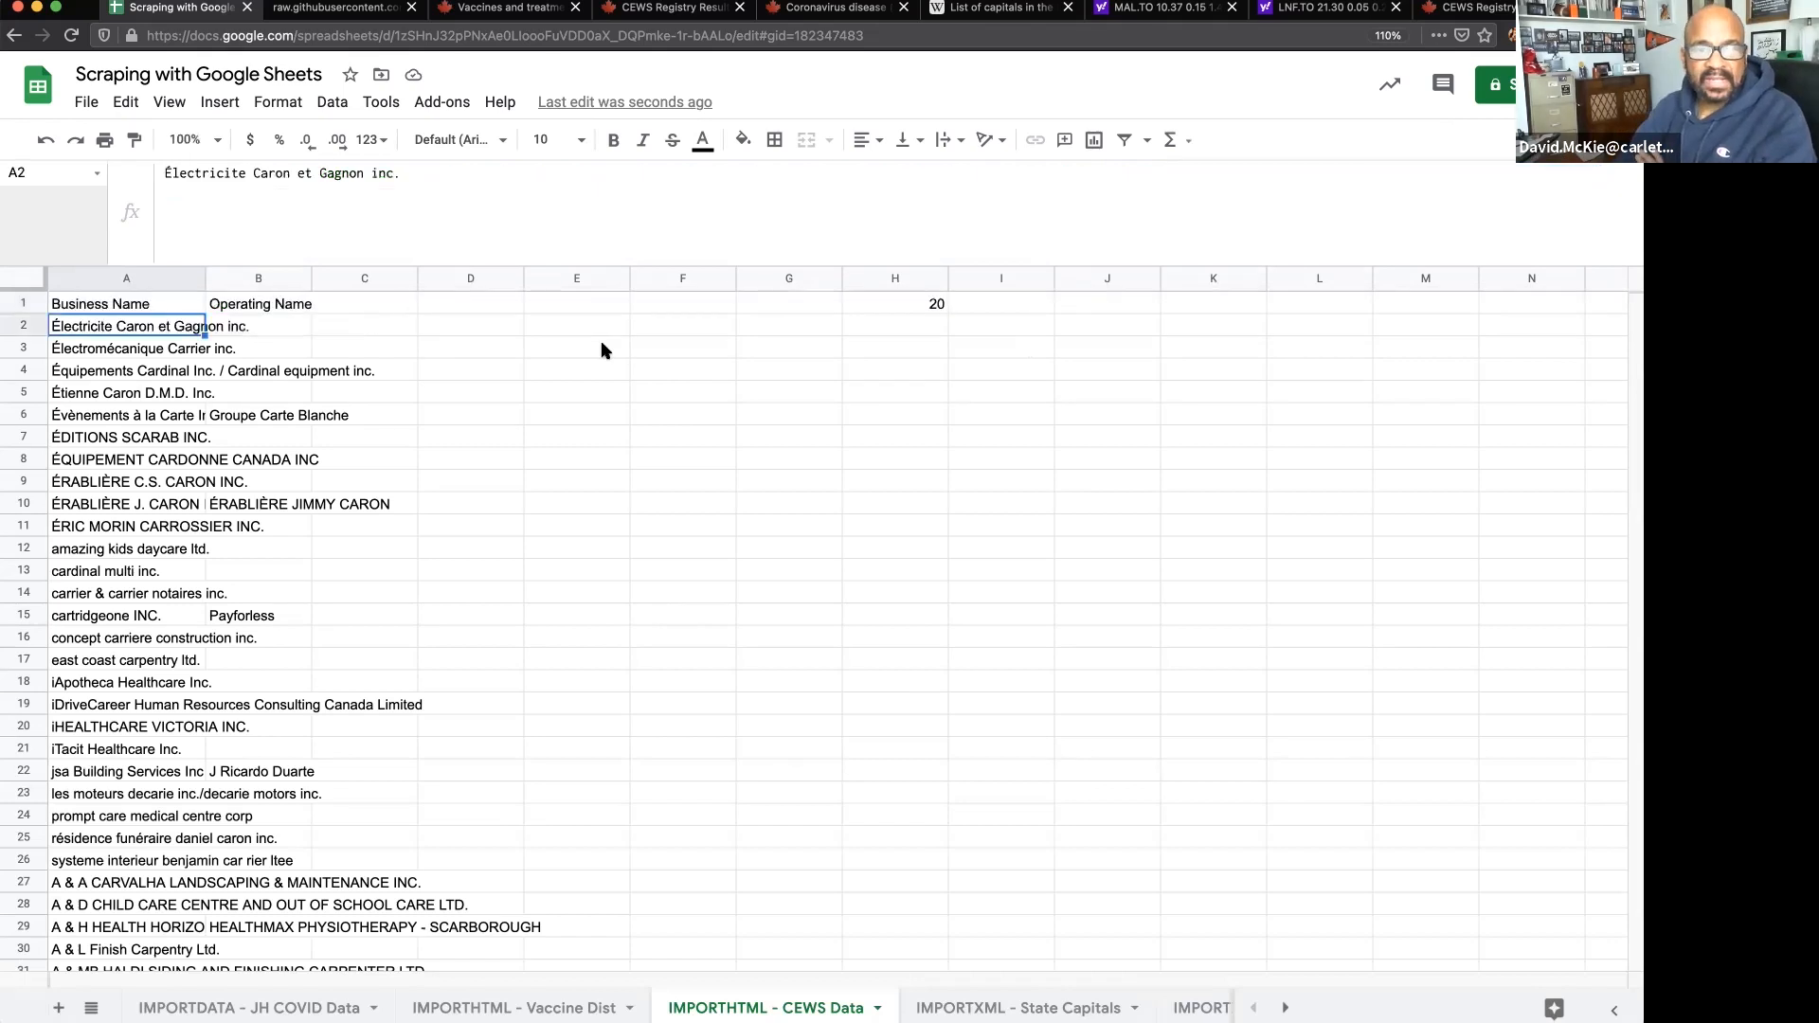
pyautogui.click(593, 347)
pyautogui.hotkey('ctrl', 'Home')
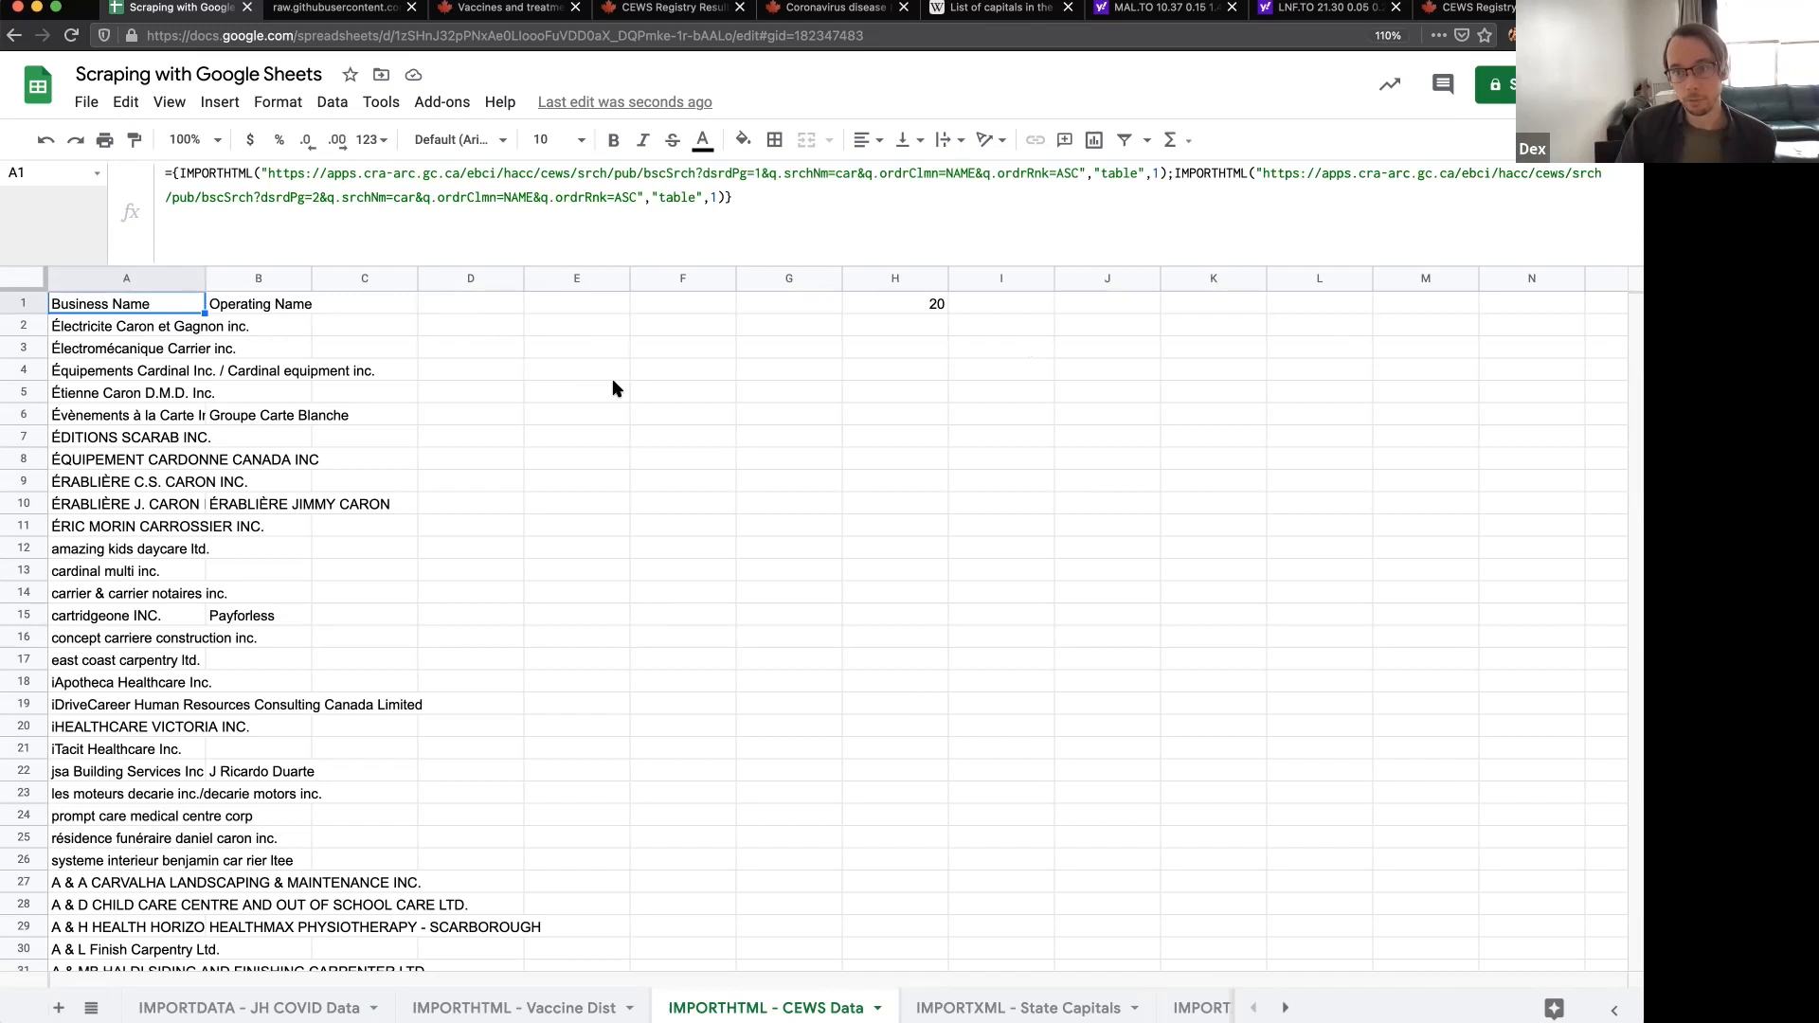
# - Recheck A1's stacked IMPORTHTML formula without changing it, and open the IMPORTXML - State Capitals sheet
pyautogui.click(766, 240)
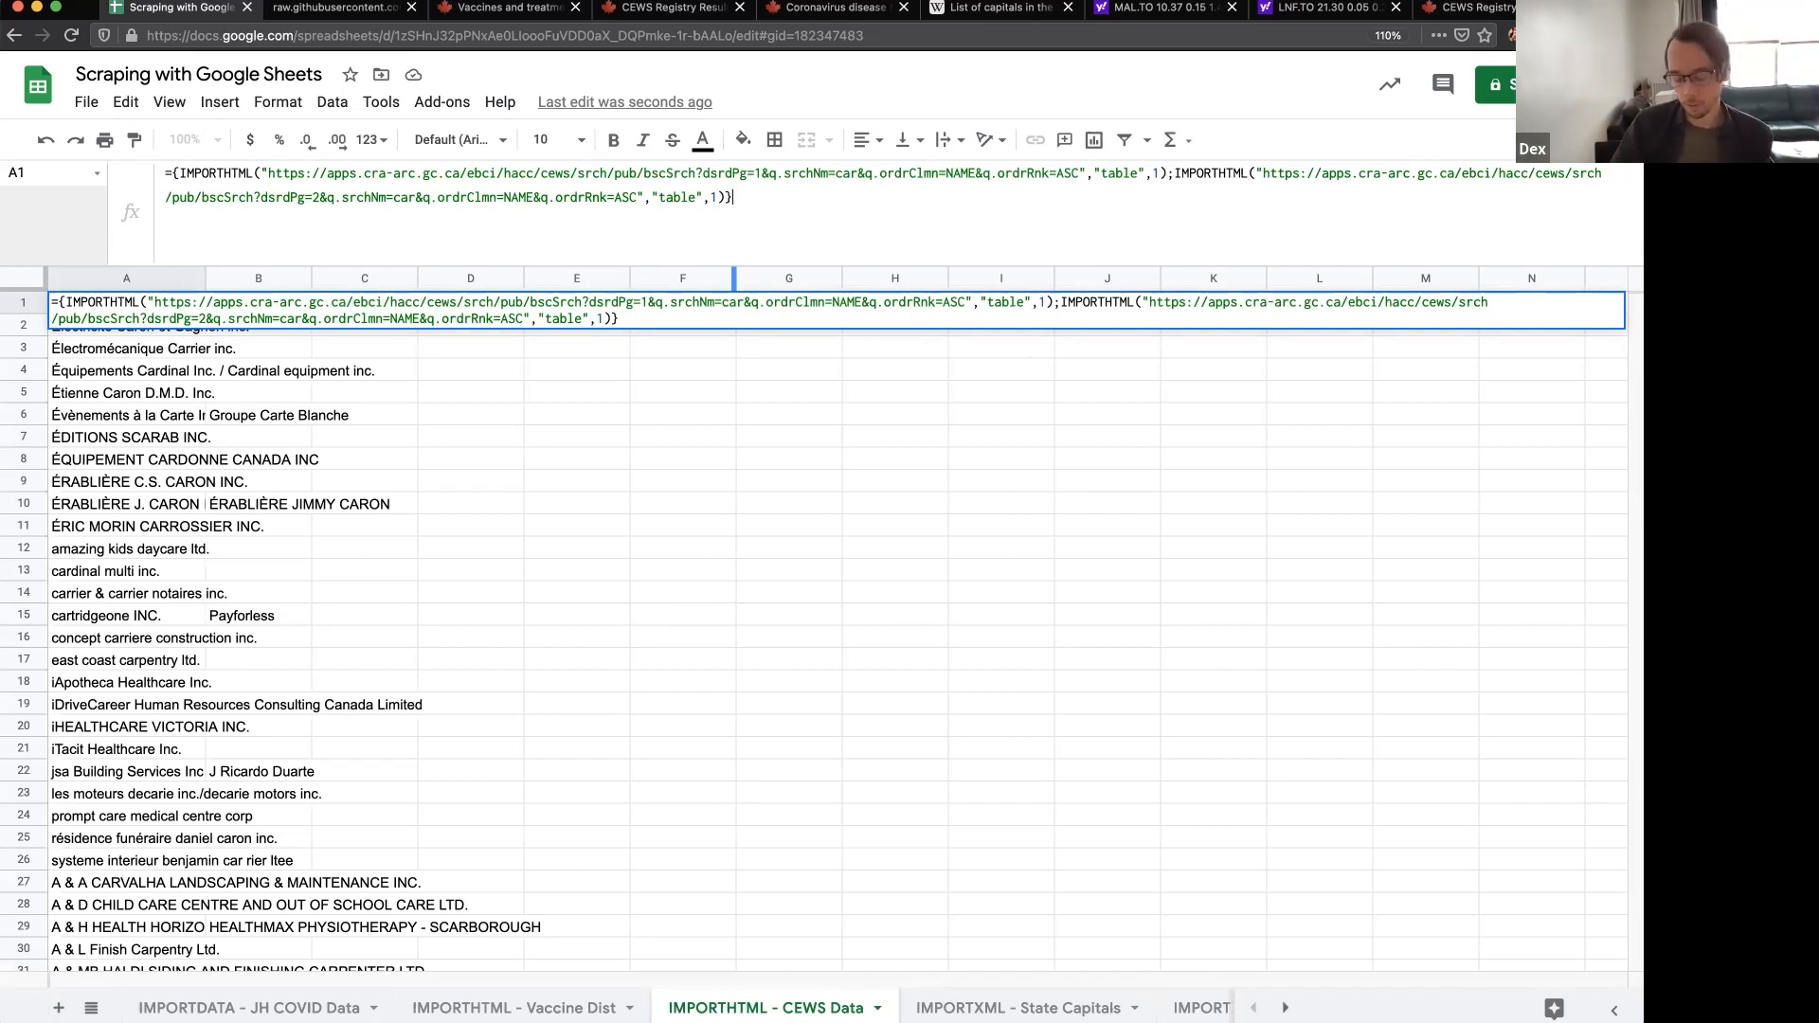
pyautogui.press('Return')
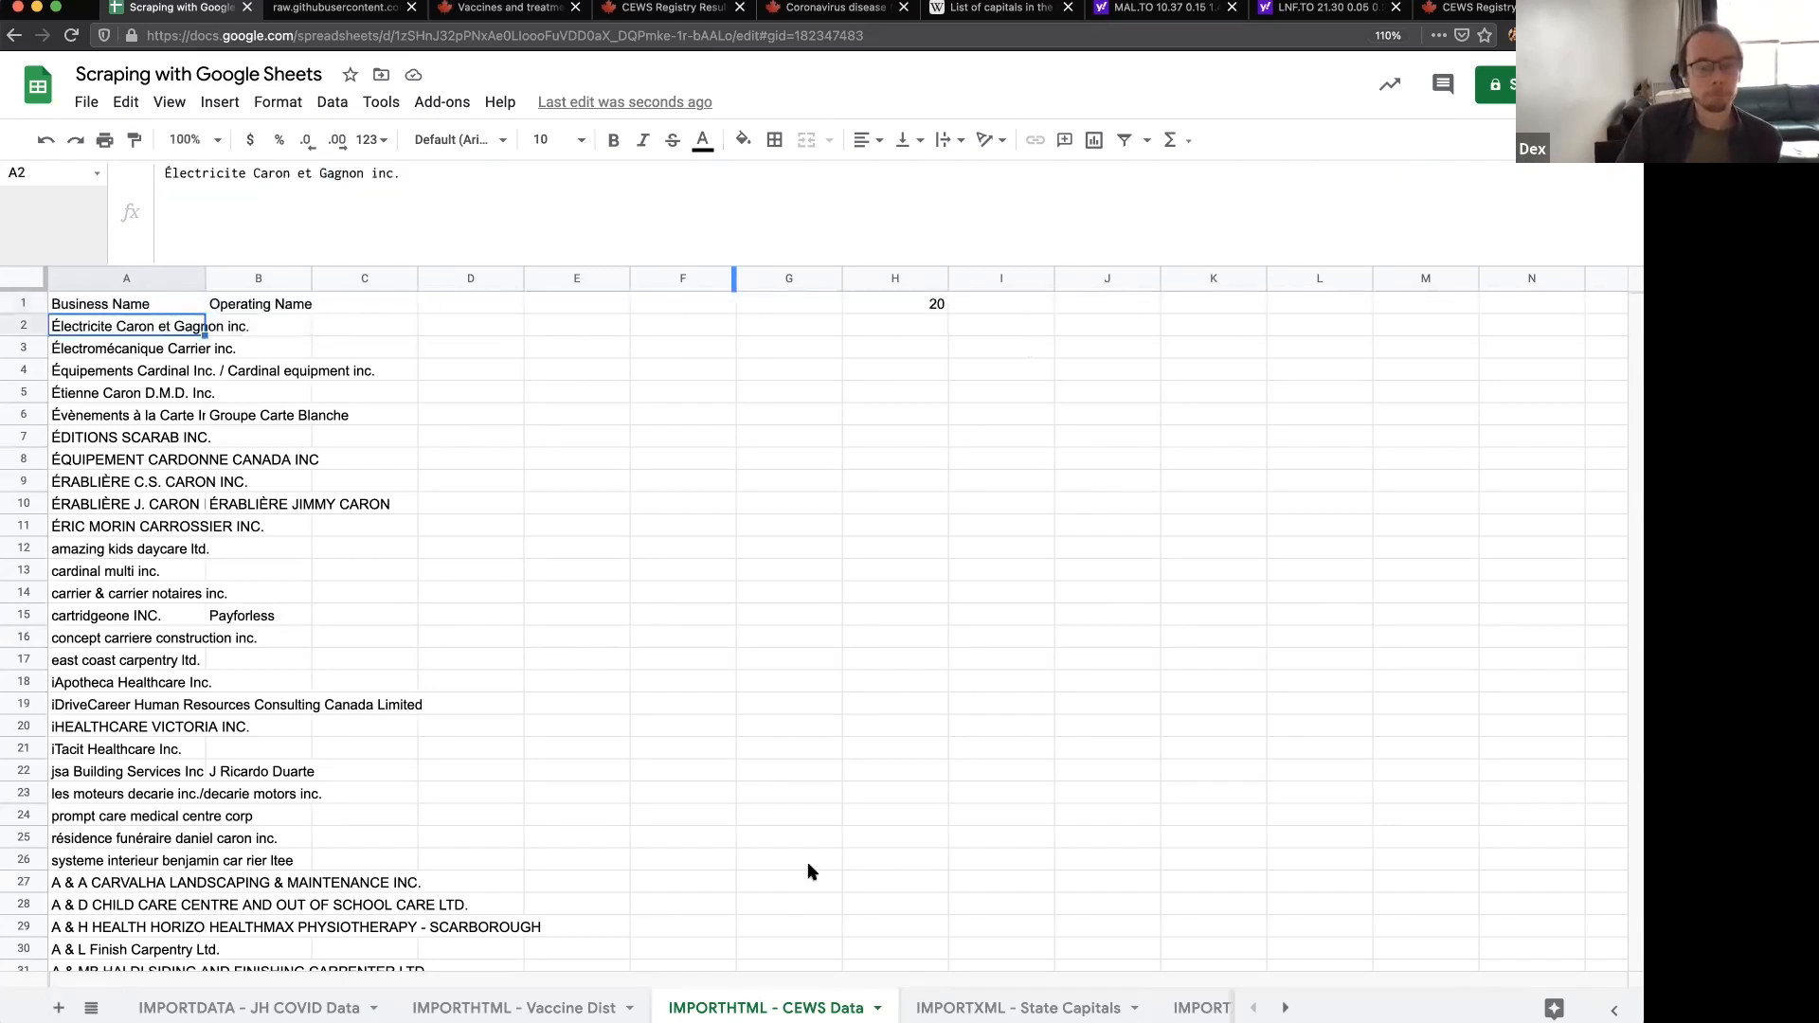
pyautogui.click(968, 1004)
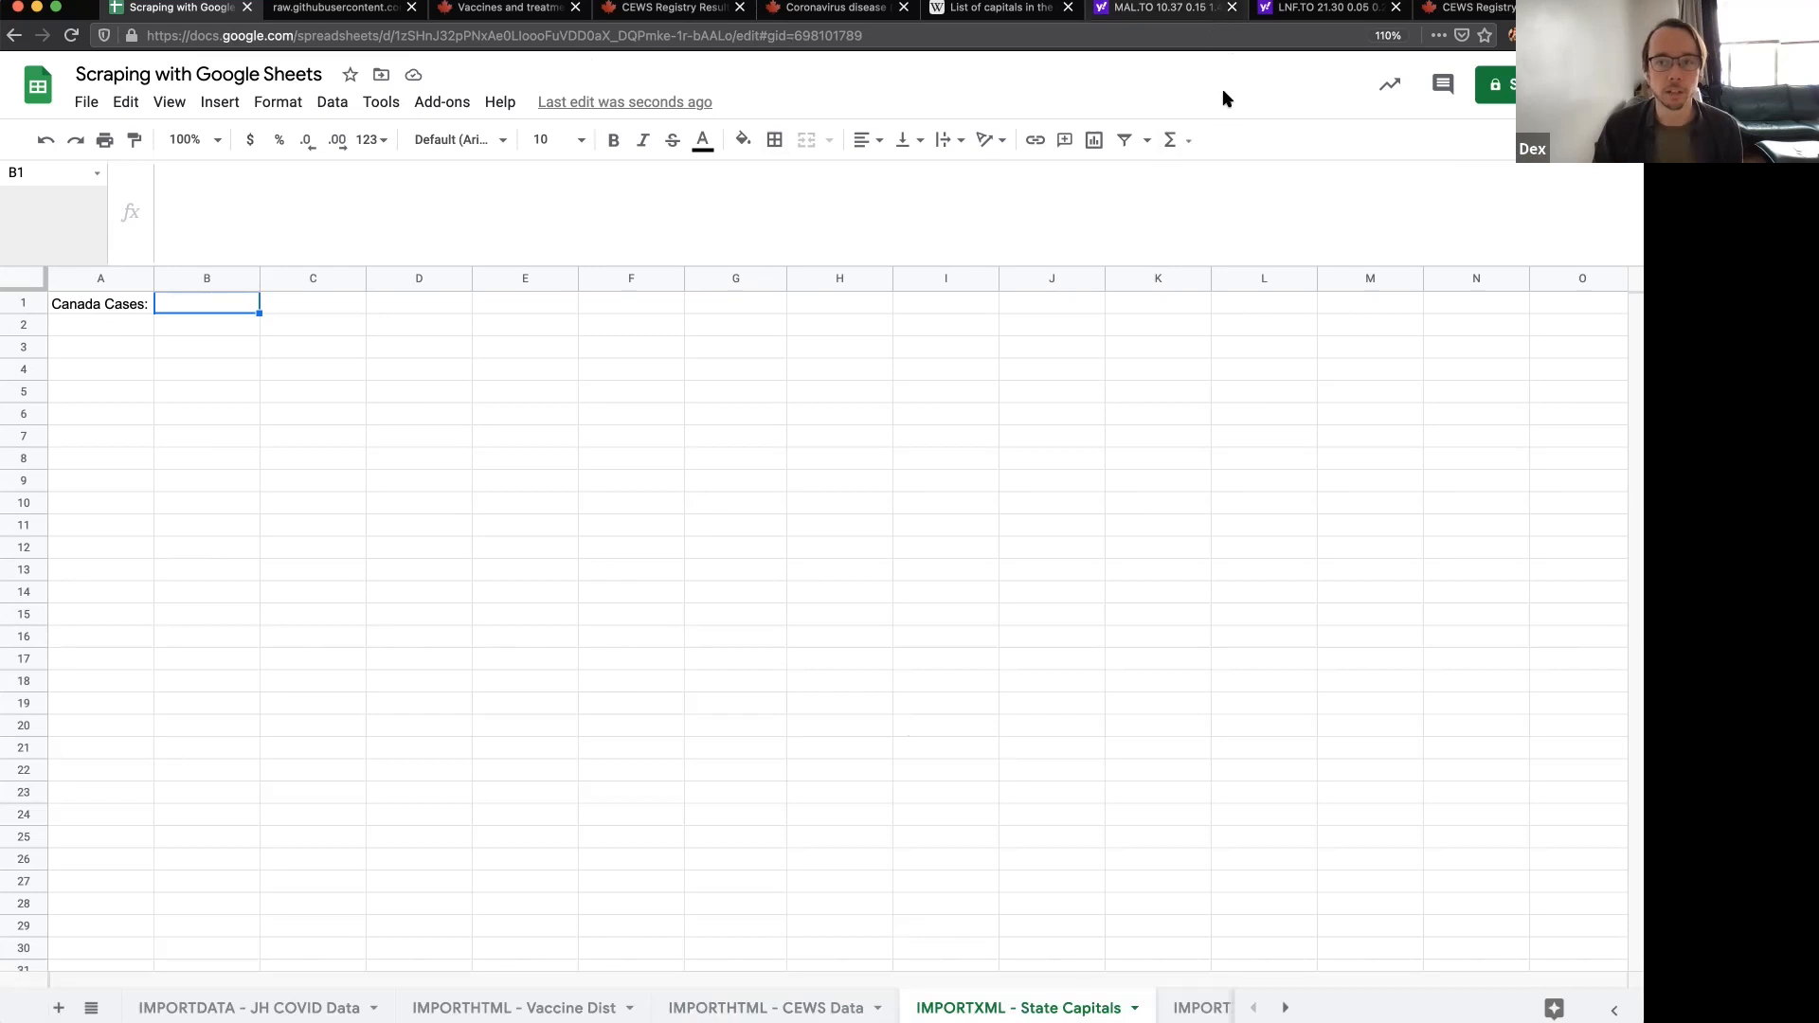
# - Close the developer tools on the Canada.ca coronavirus page and examine the date and figures in its COVID-19 in Canada section
pyautogui.click(827, 9)
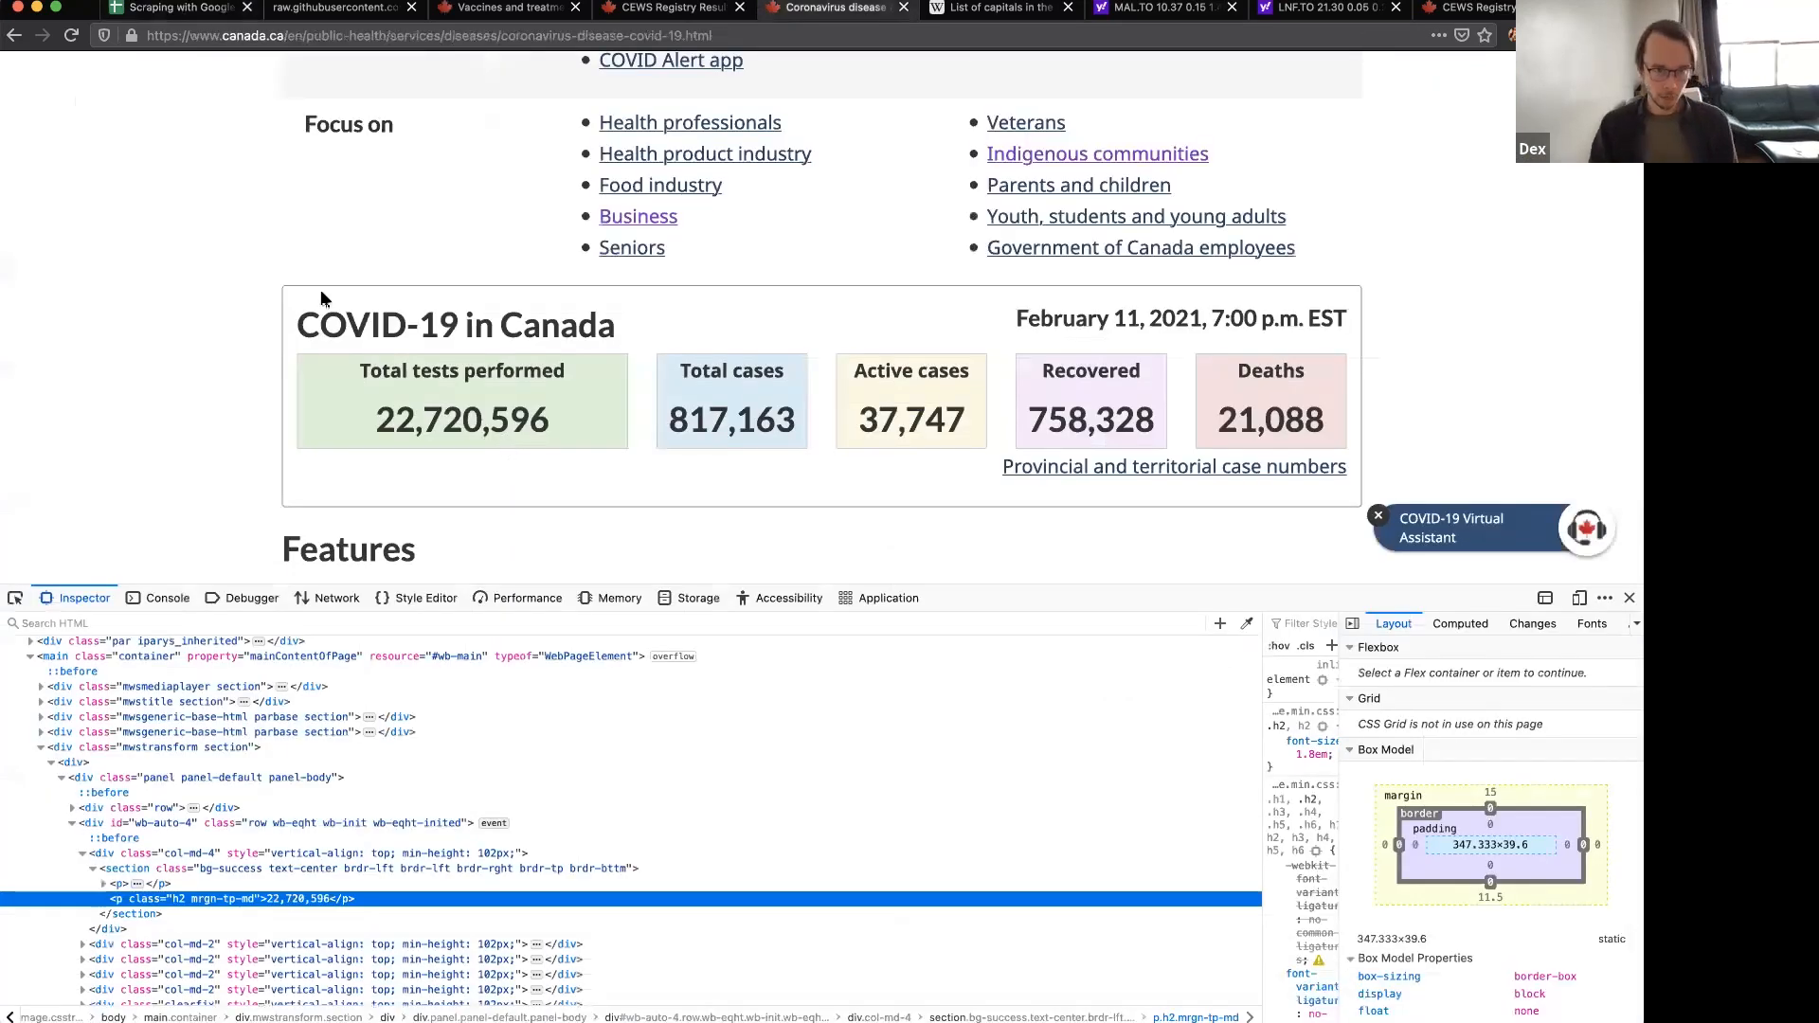
pyautogui.scroll(3, 321, 293)
pyautogui.scroll(7, 860, 499)
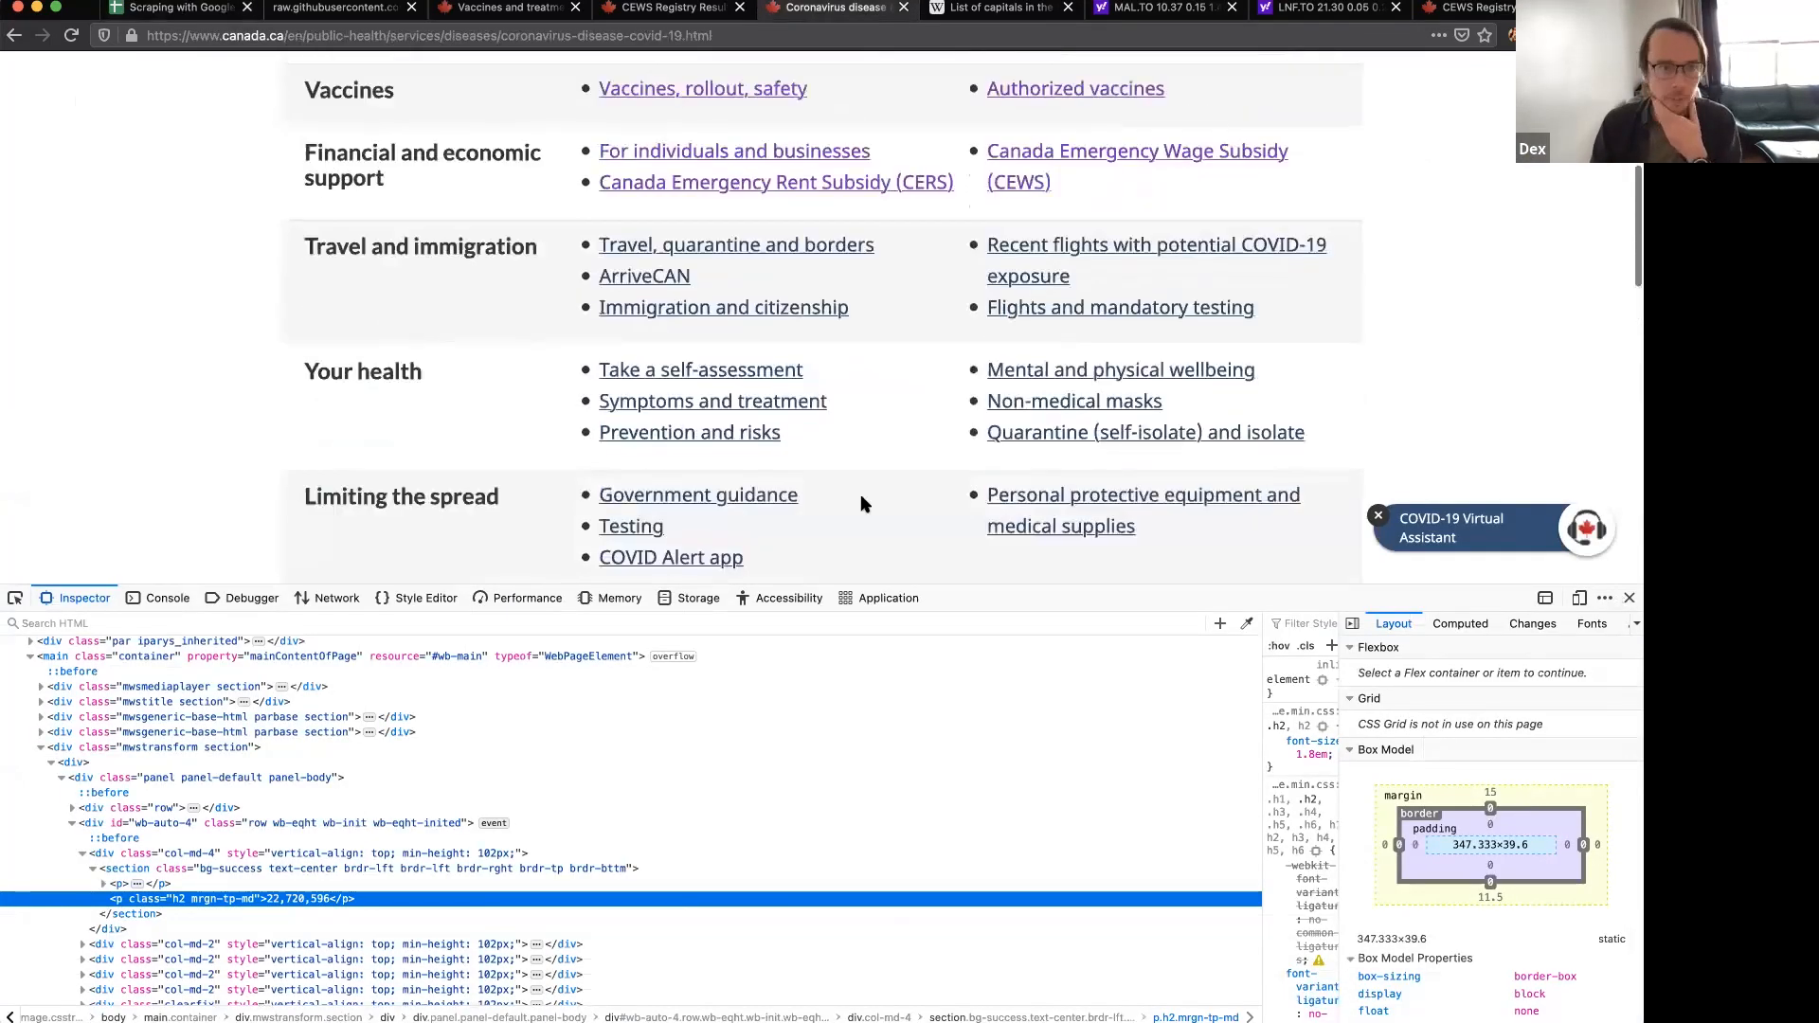
pyautogui.press('super+alt+i')
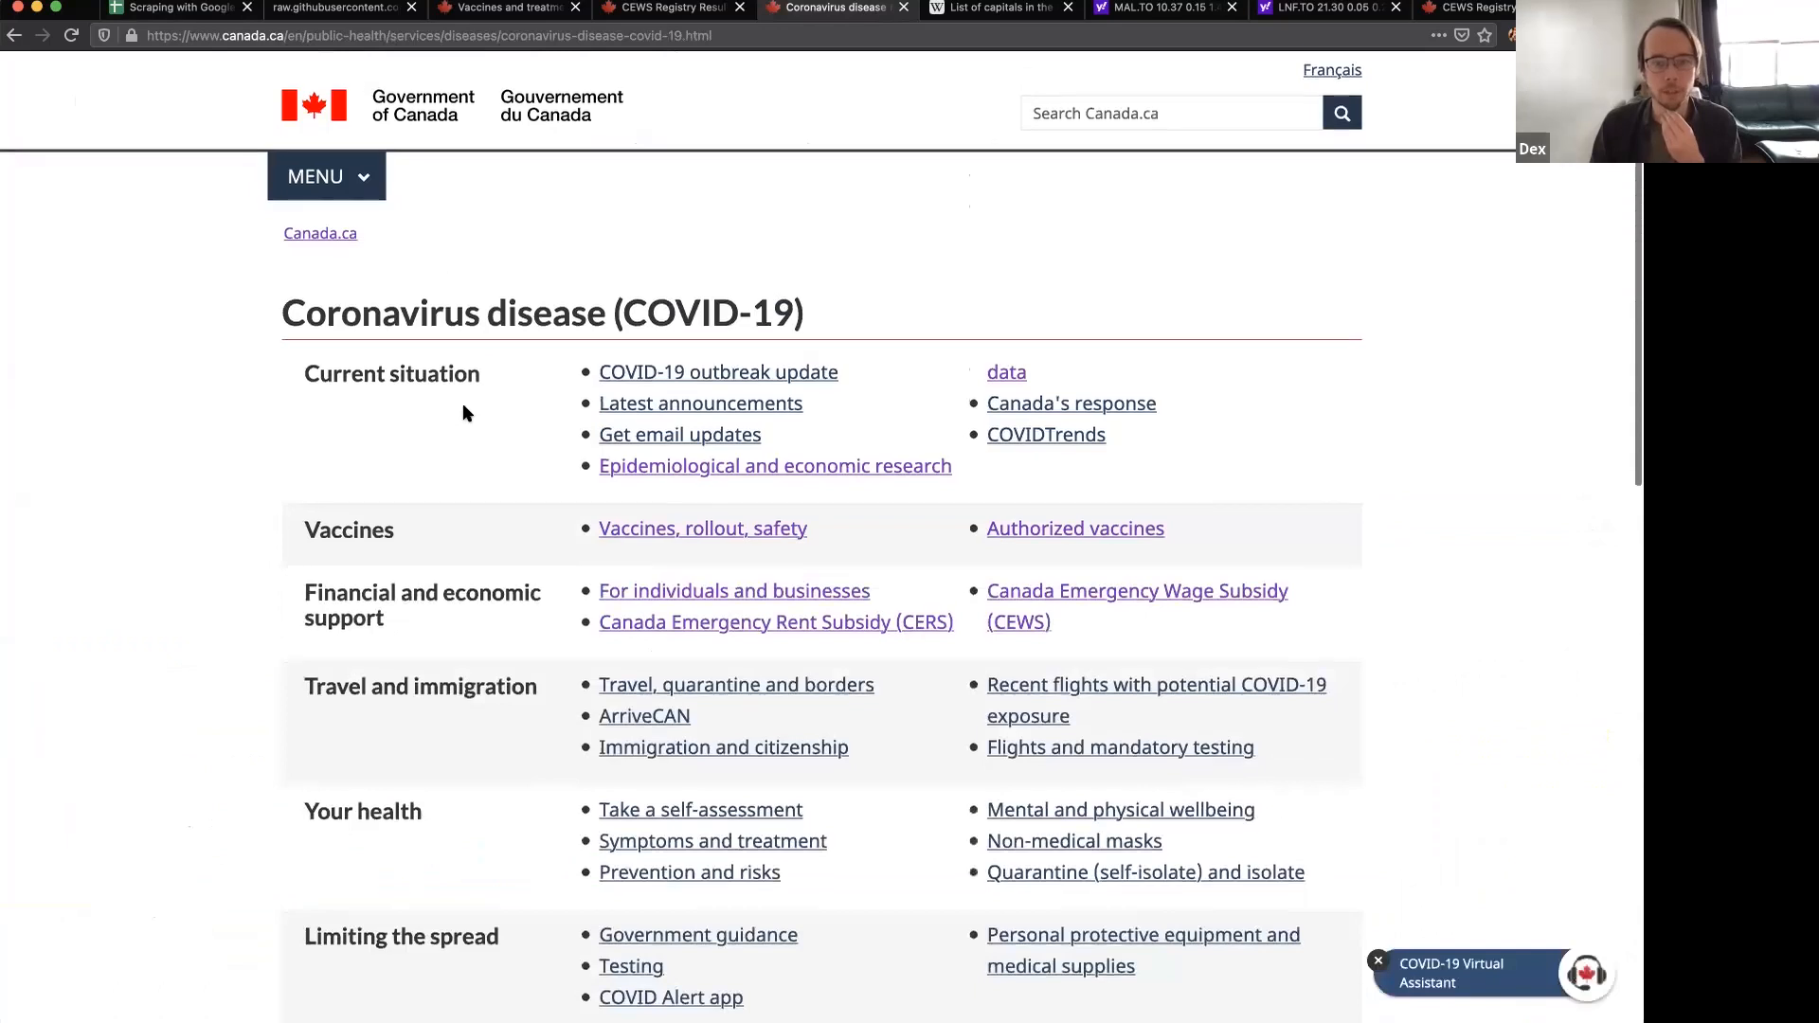
pyautogui.scroll(-1, 463, 401)
pyautogui.scroll(-10, 465, 399)
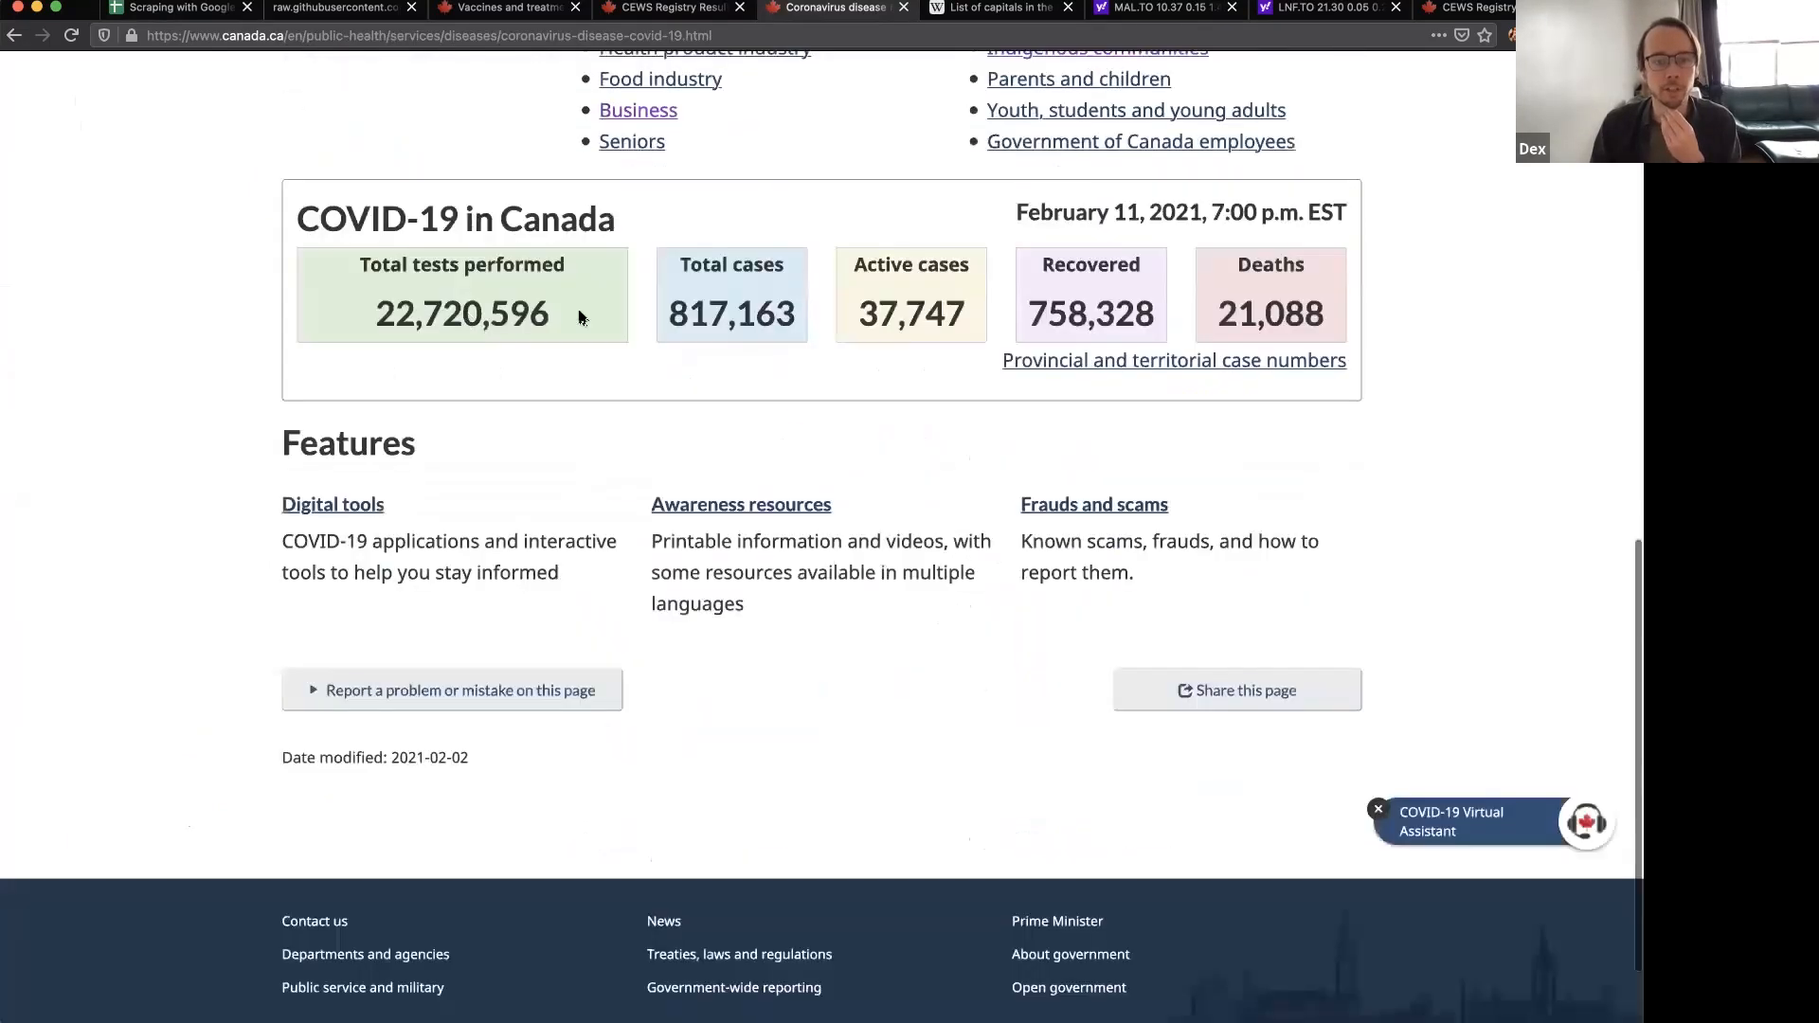
pyautogui.moveTo(376, 316); pyautogui.dragTo(580, 317)
pyautogui.moveTo(1016, 212); pyautogui.dragTo(1206, 210)
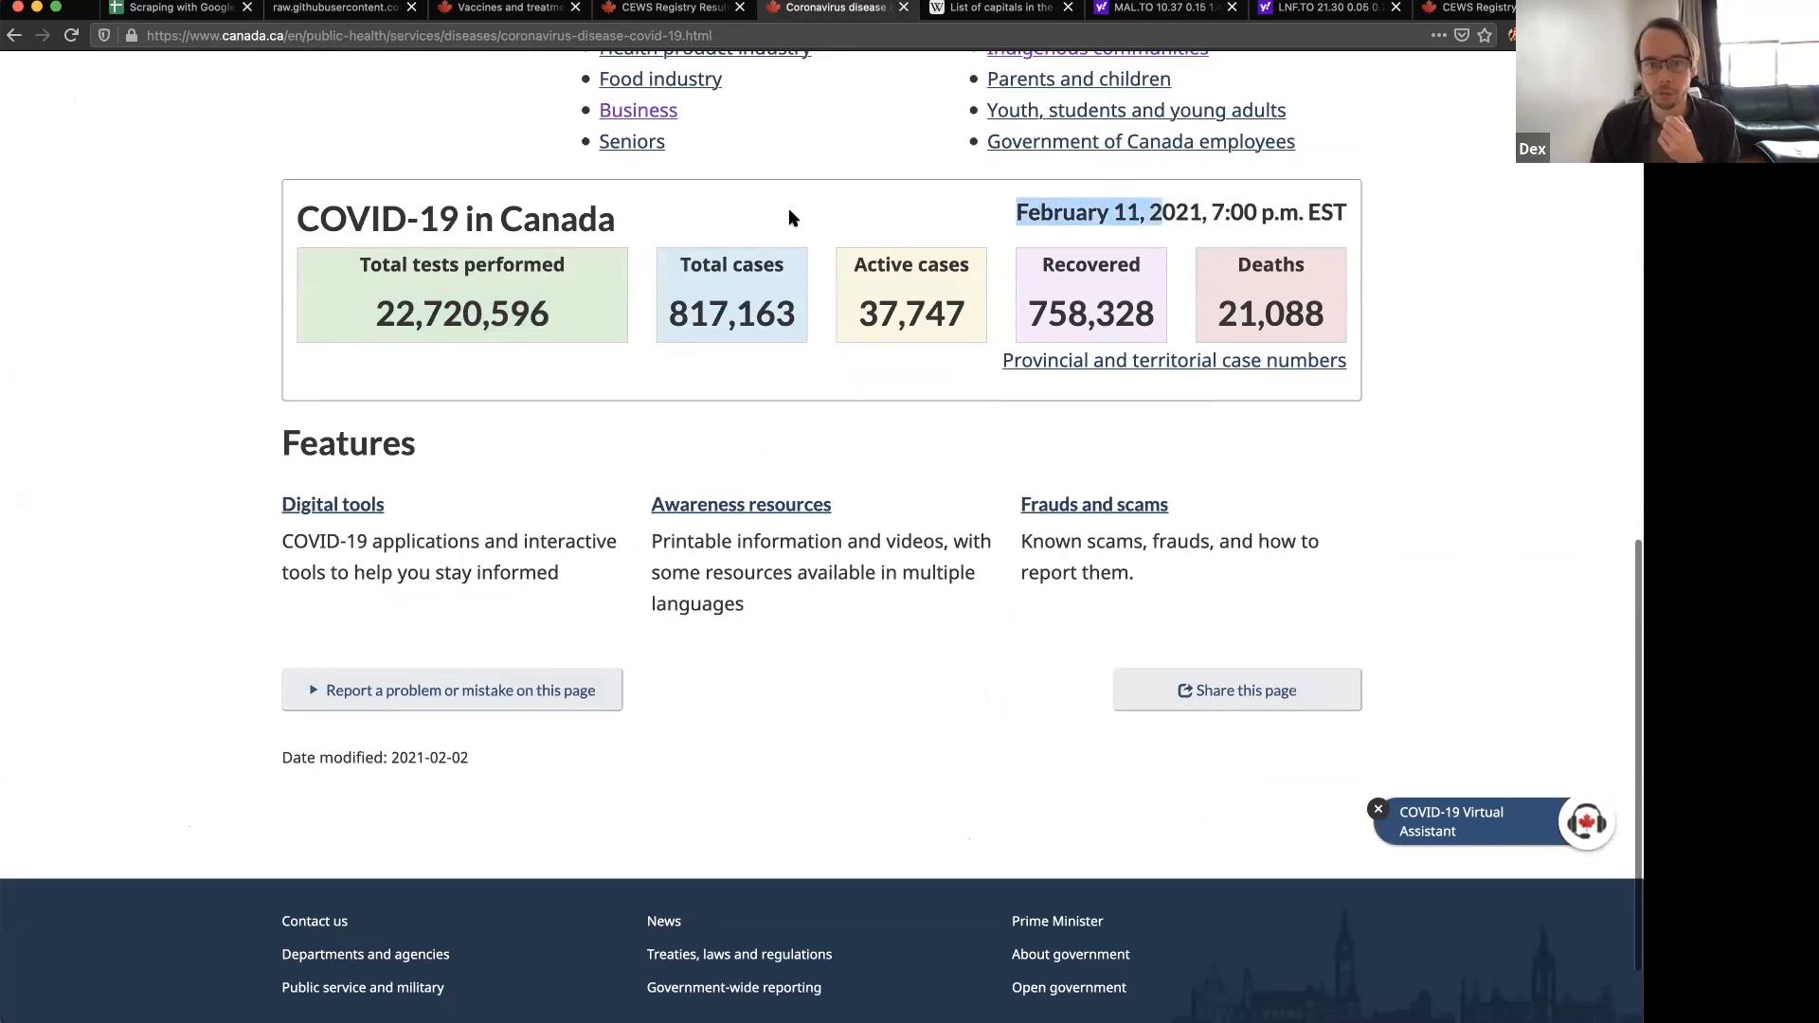
pyautogui.click(486, 316)
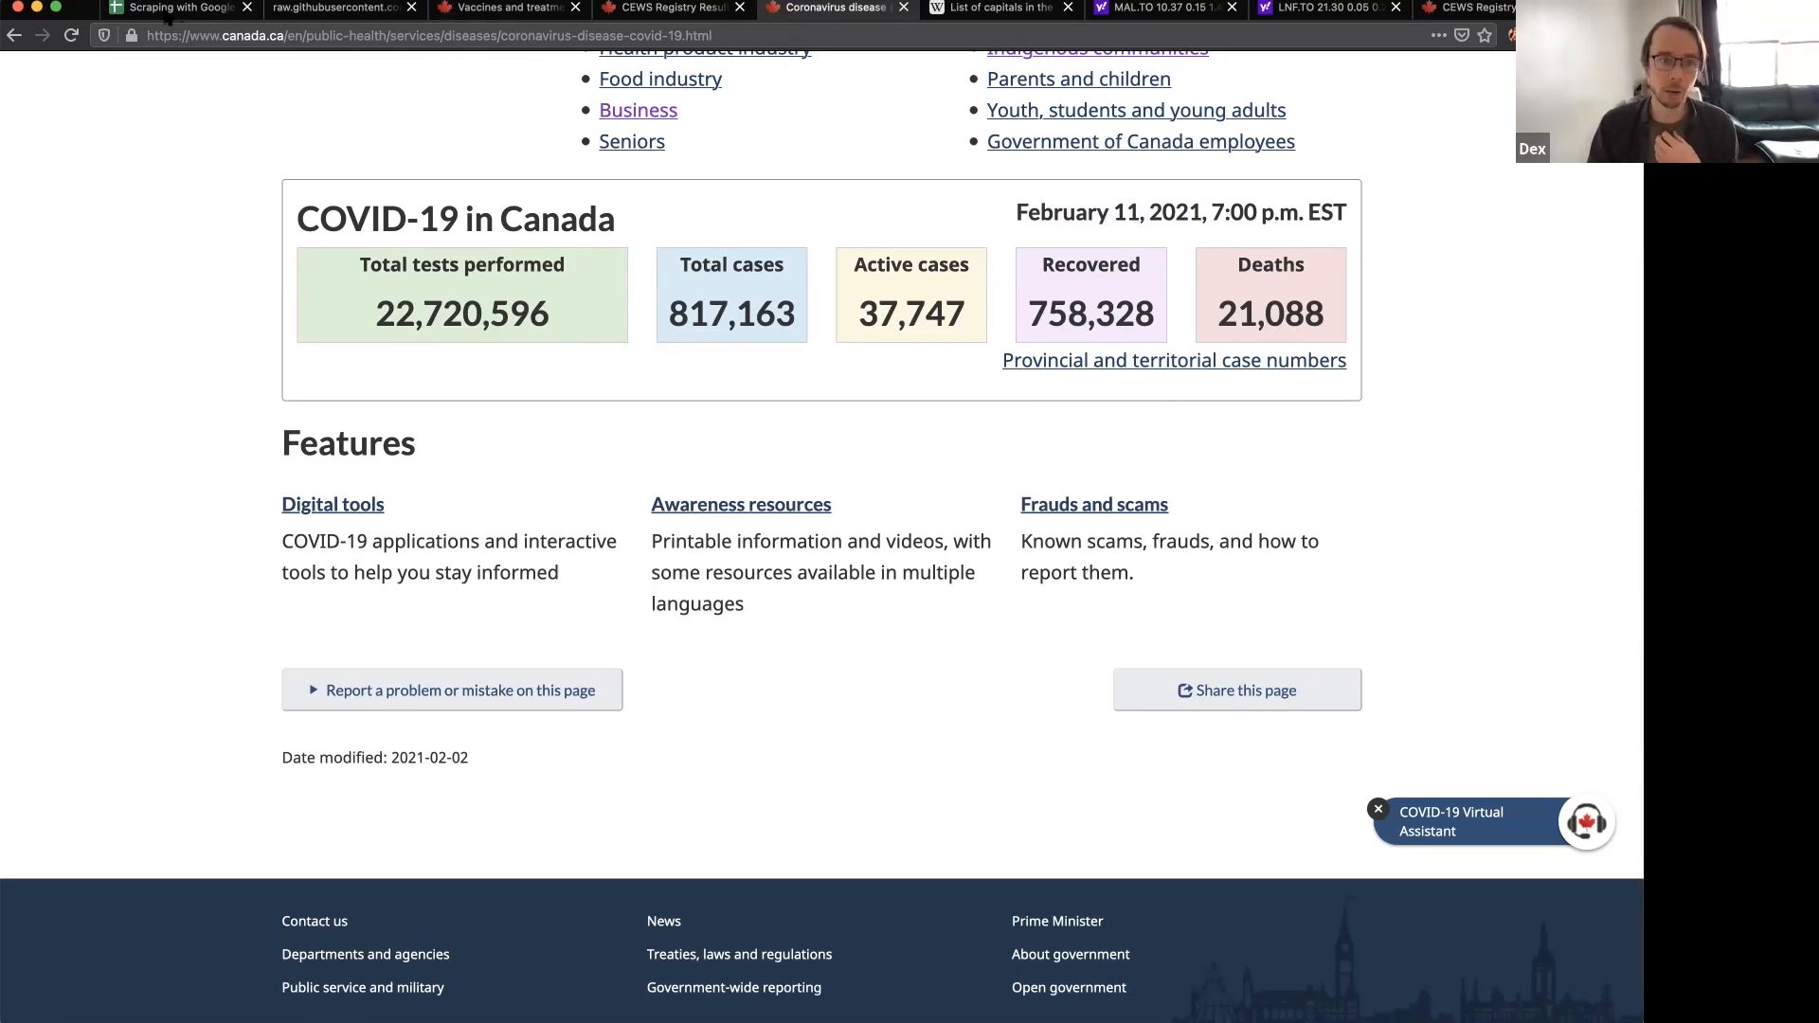
pyautogui.press('super+1')
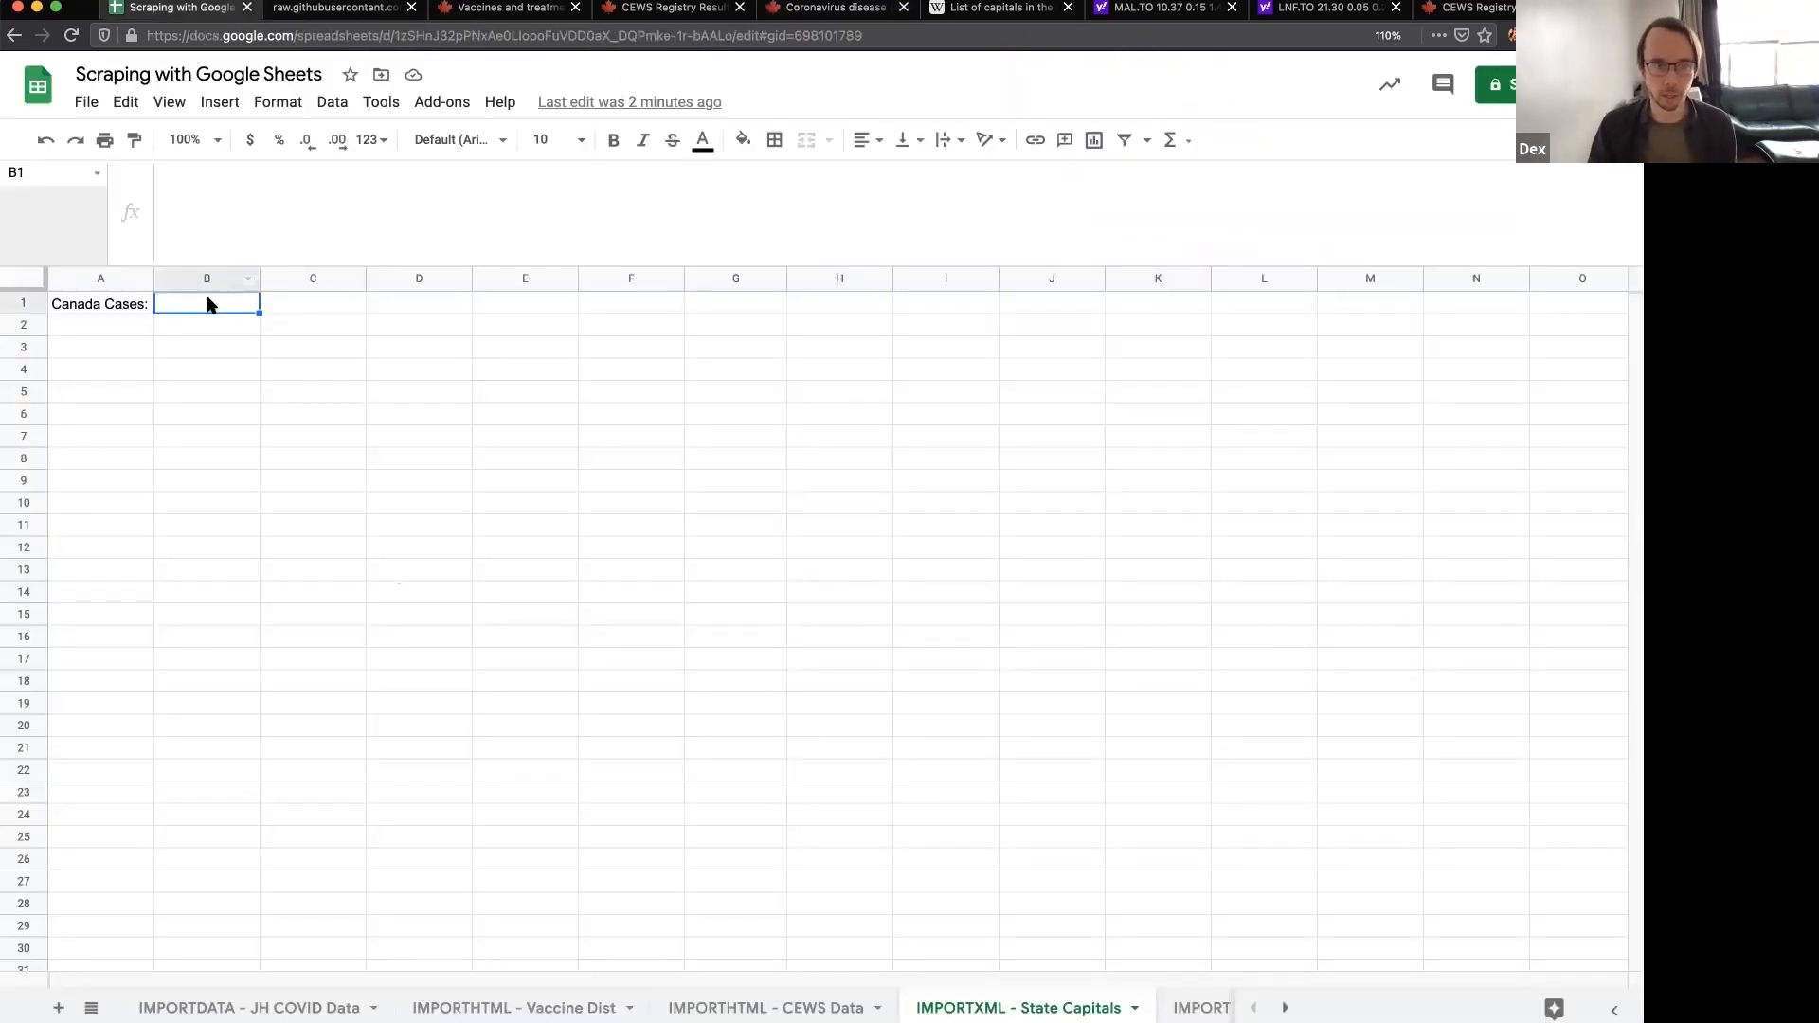
pyautogui.write('=')
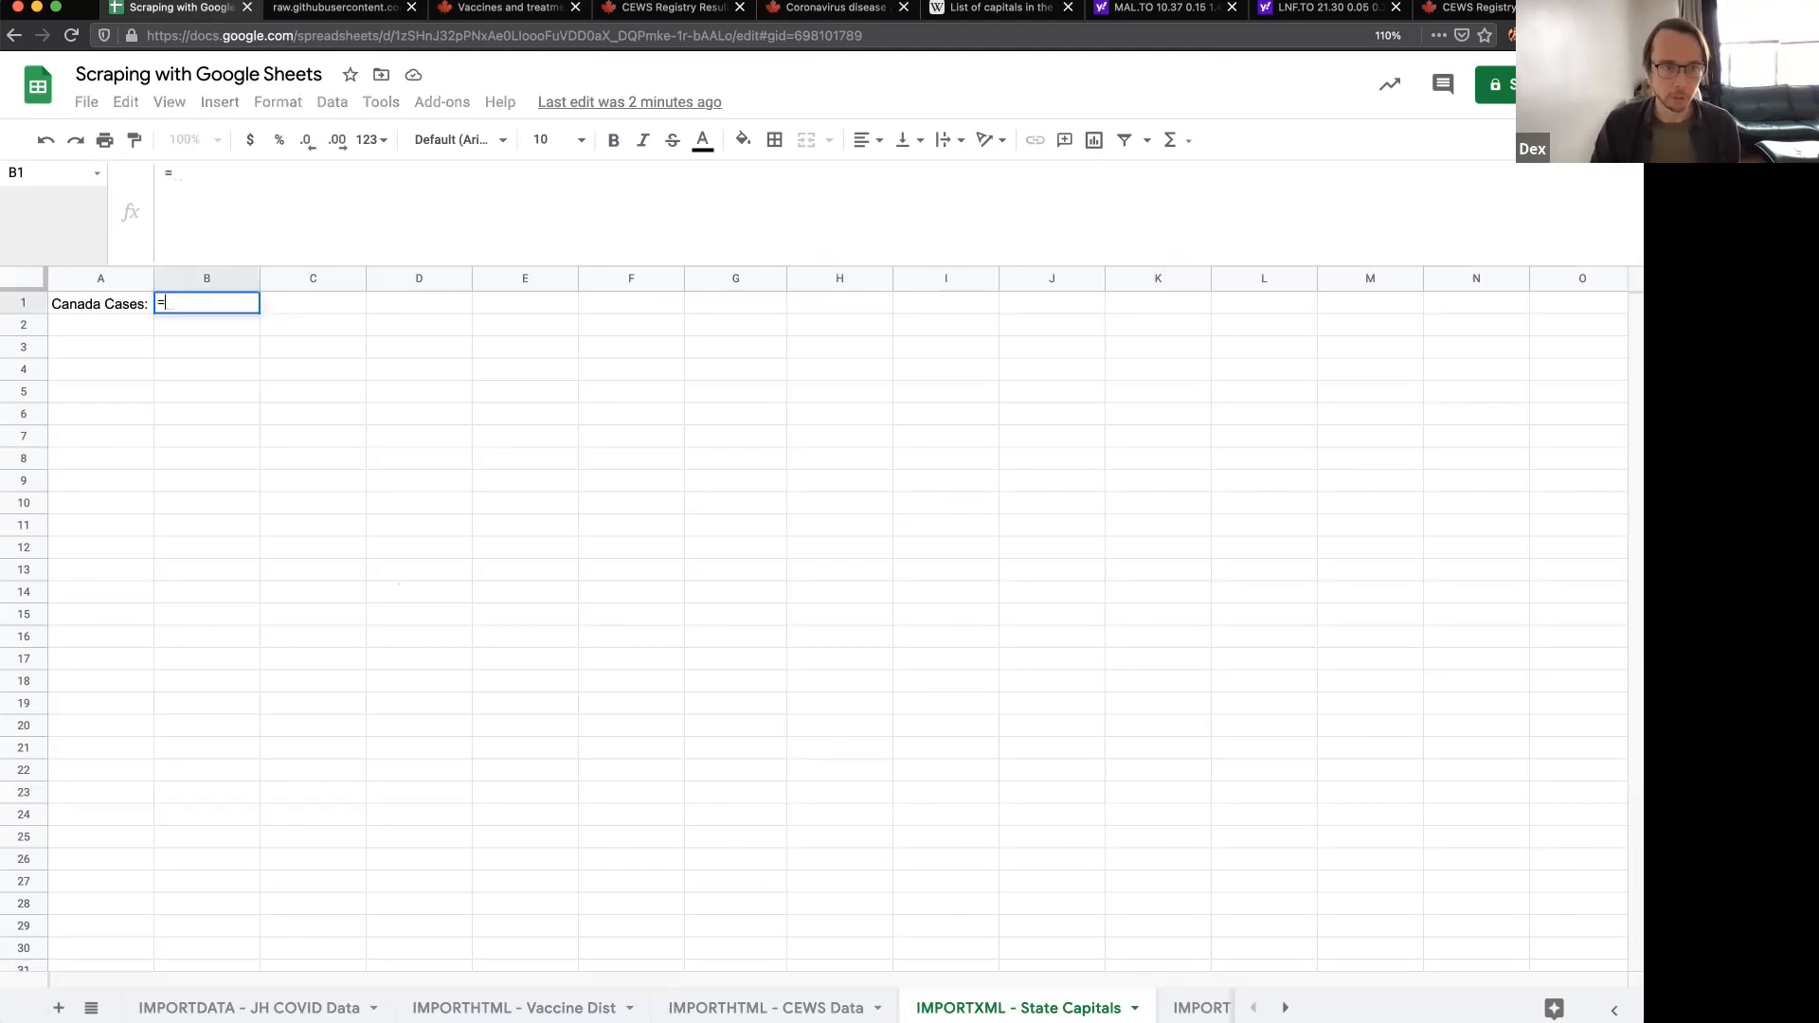
pyautogui.write('IMPORTXML(')
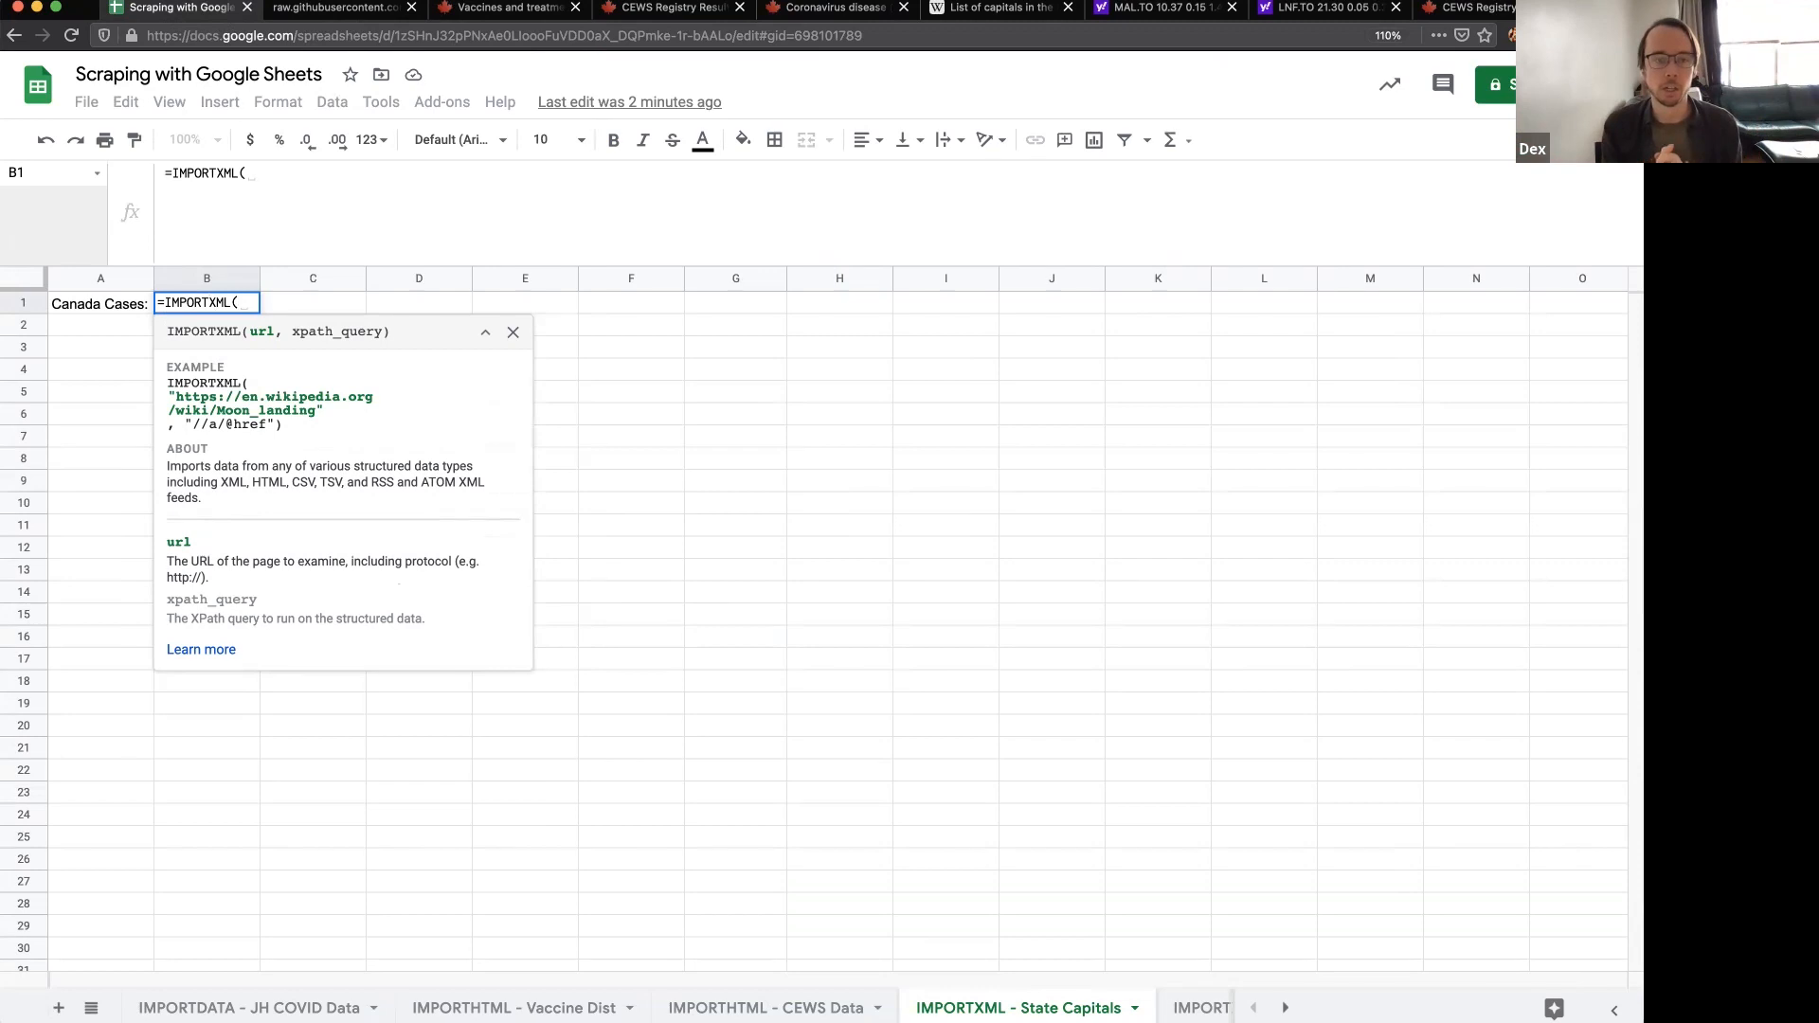
pyautogui.write('"')
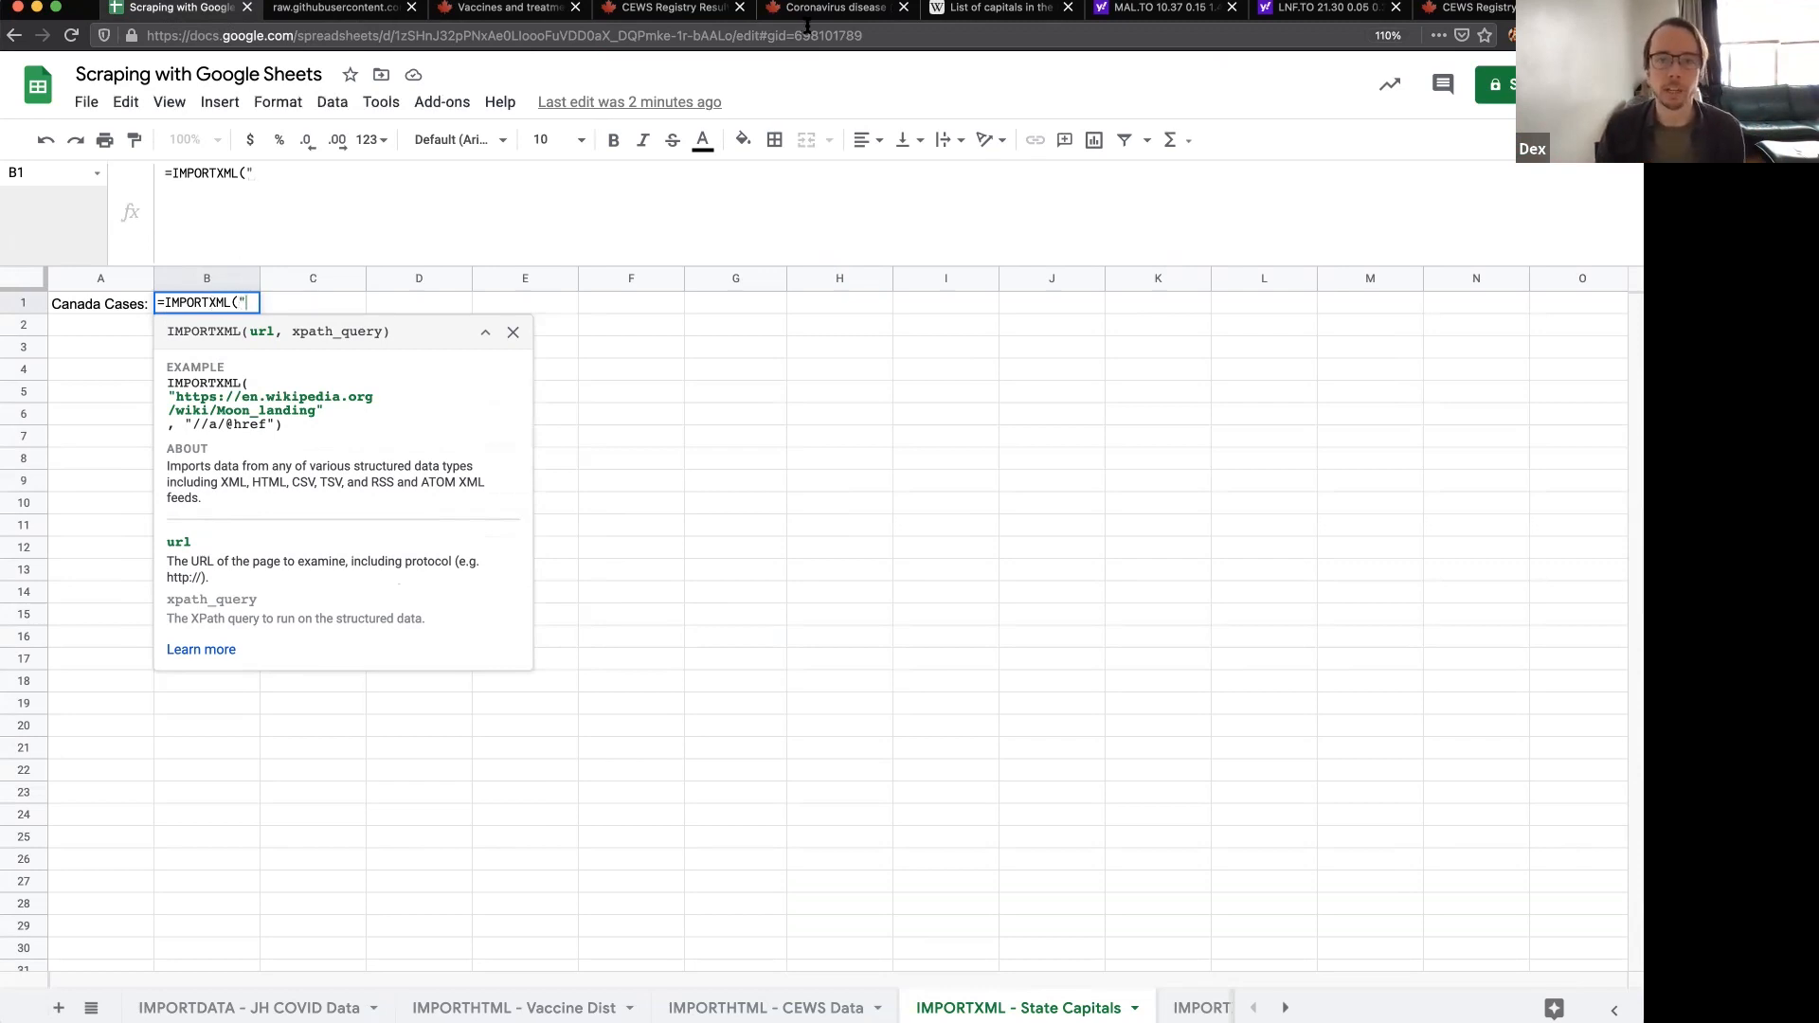
pyautogui.click(807, 13)
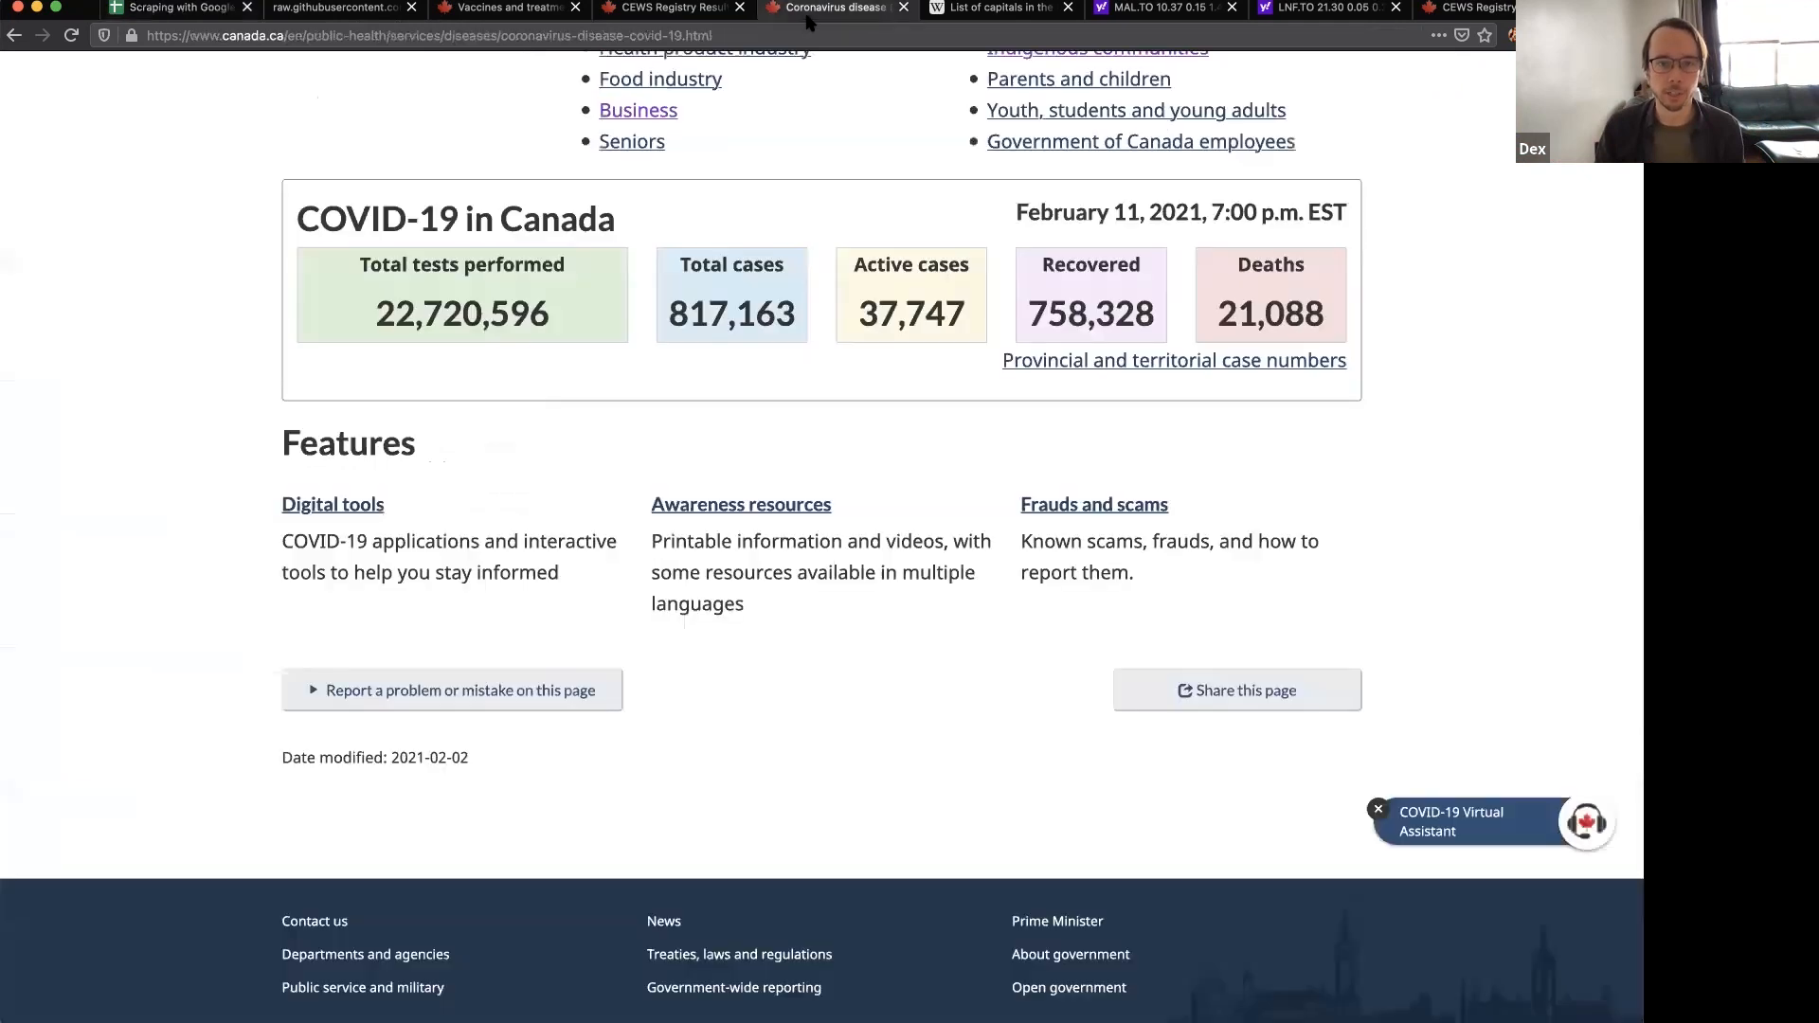
pyautogui.click(511, 35)
pyautogui.press('super+c')
pyautogui.click(133, 541)
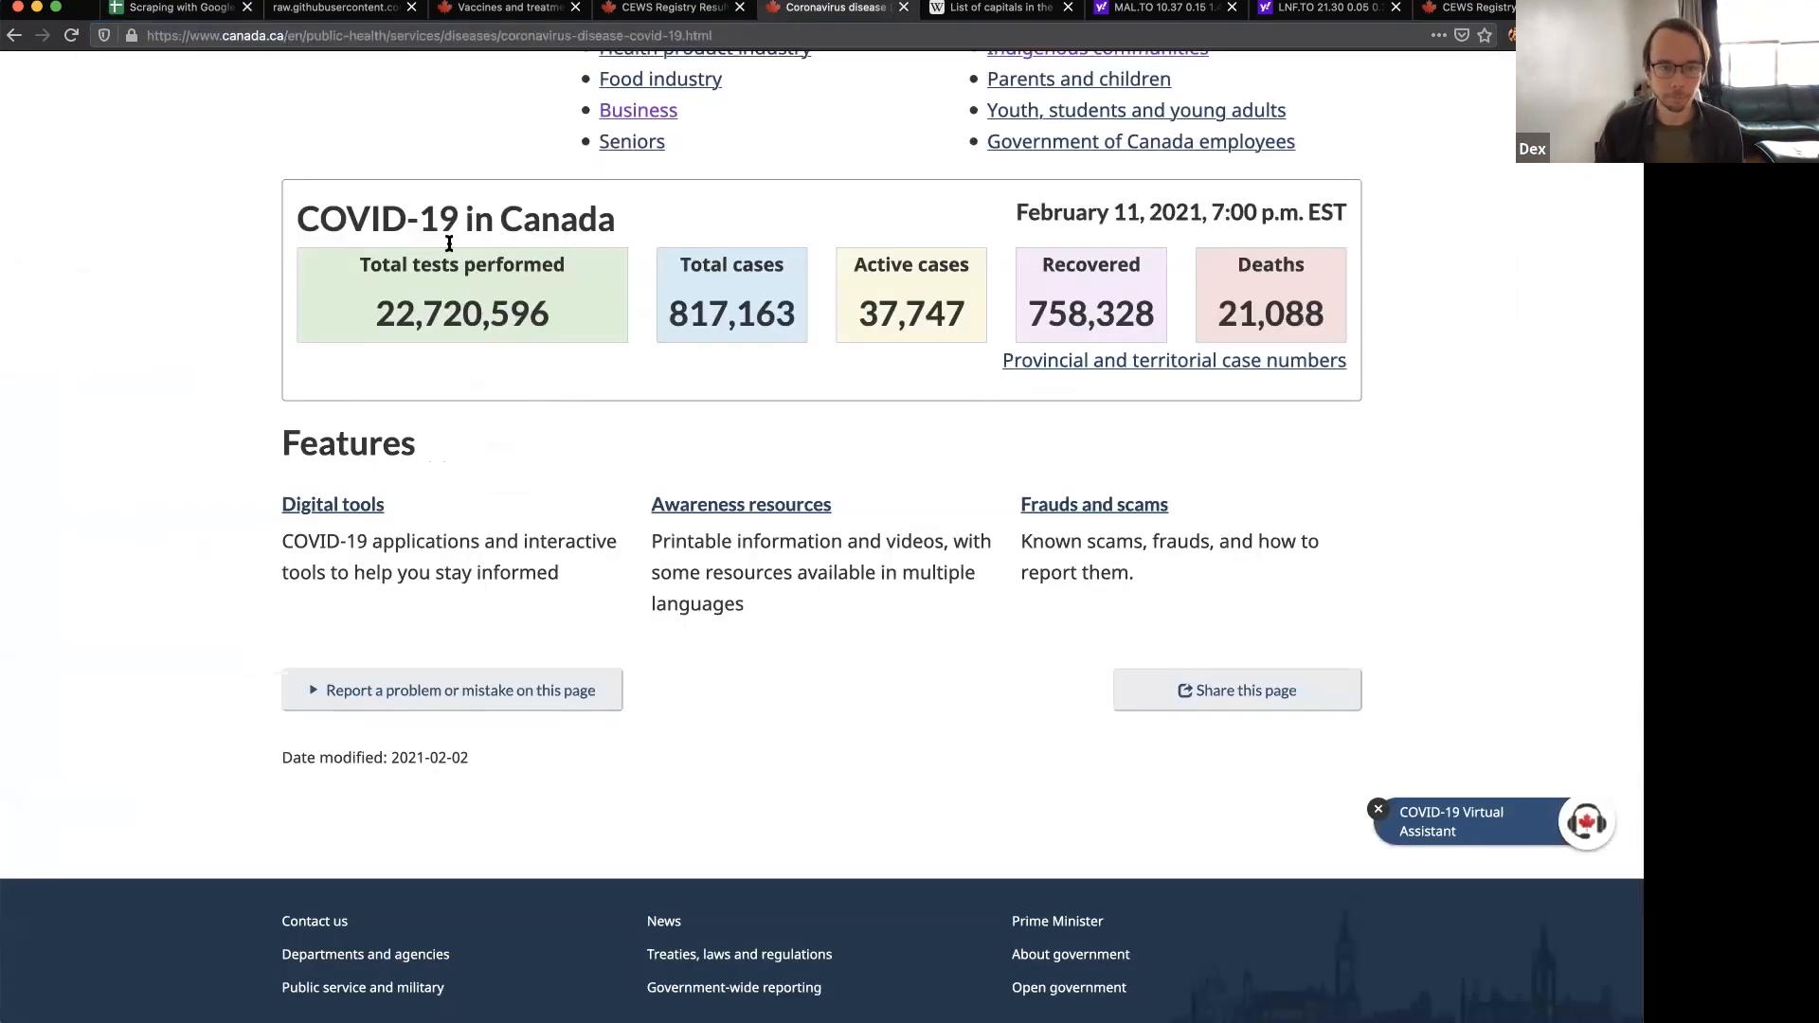
pyautogui.click(207, 14)
pyautogui.press('super+v')
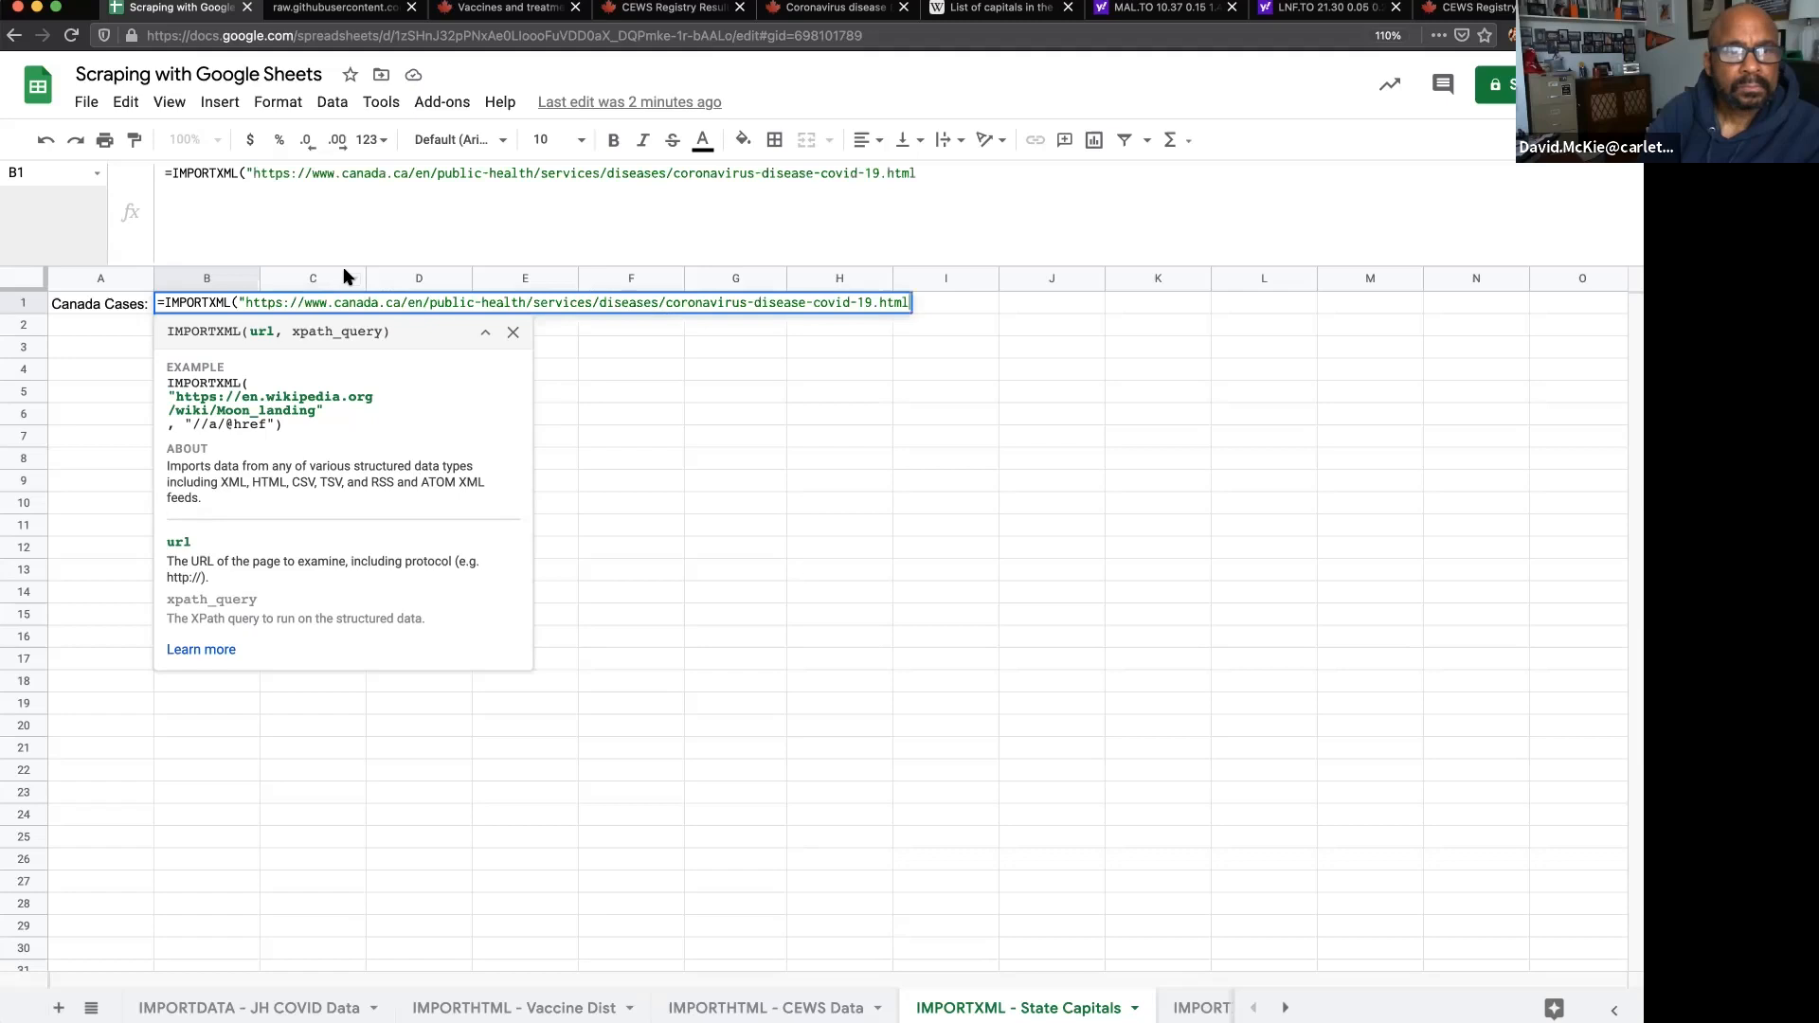
pyautogui.write('",')
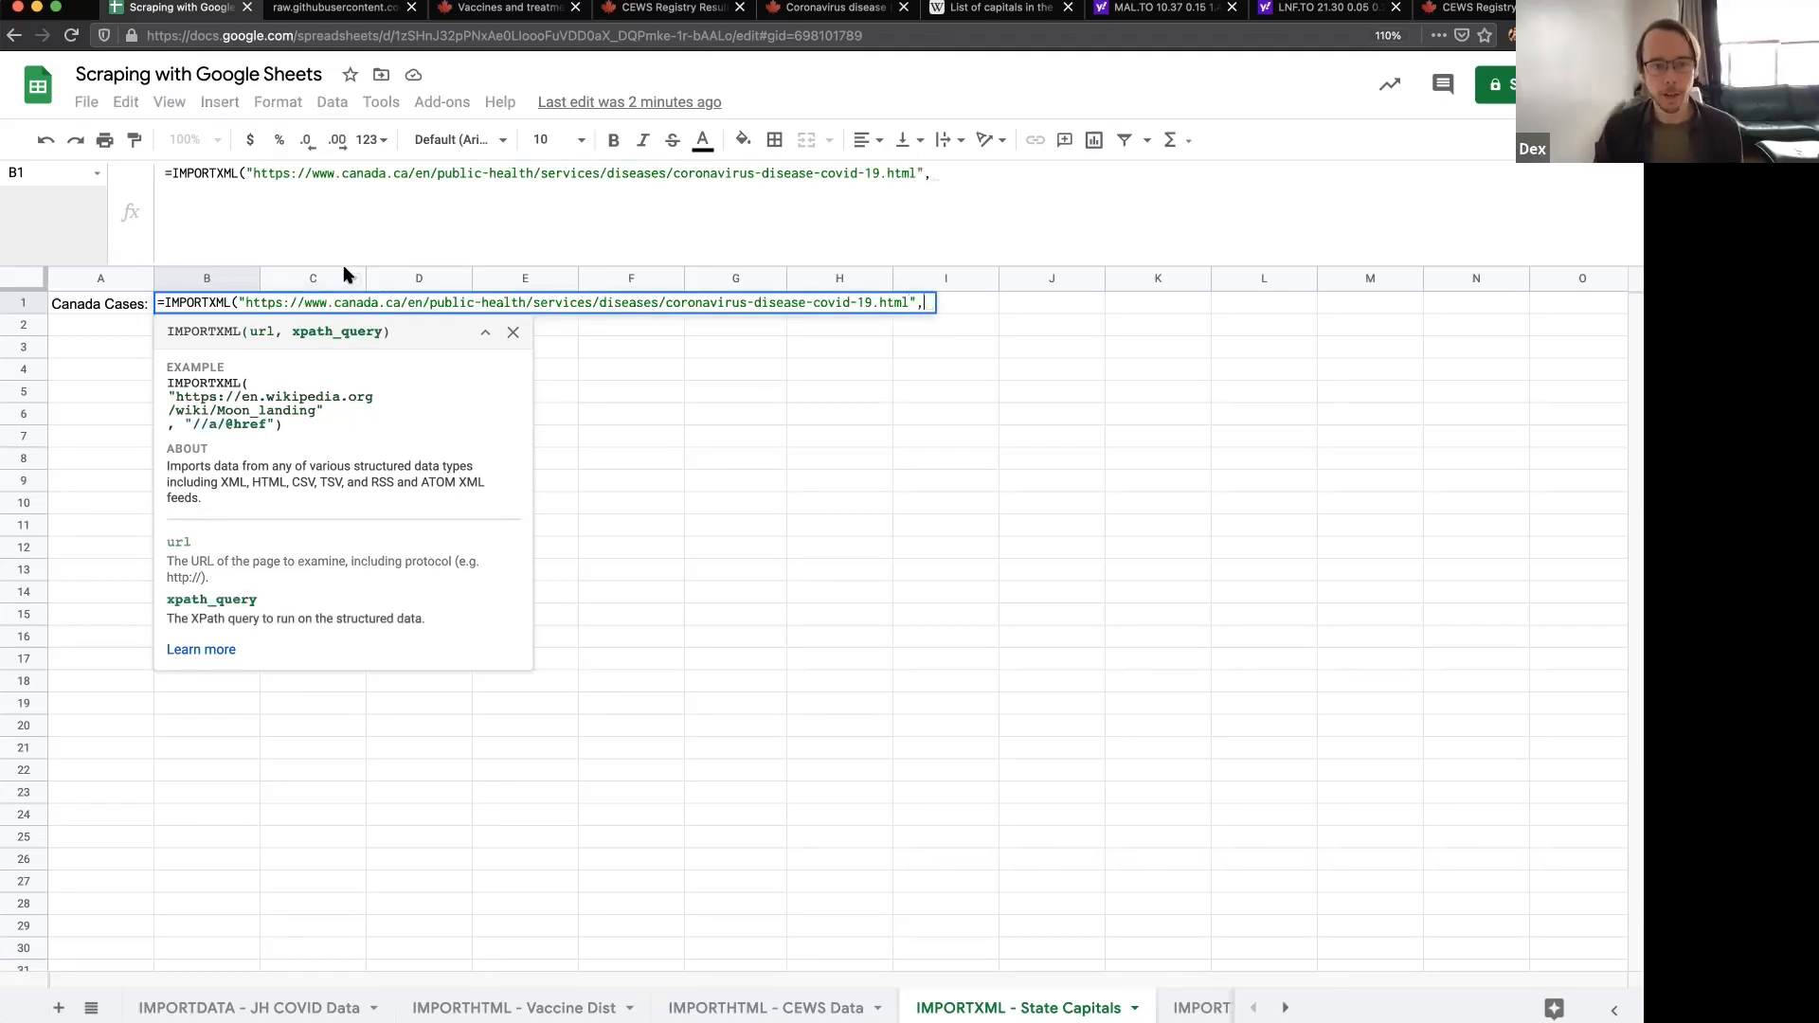
# - Inspect the HTML element of the Total tests performed figure on the coronavirus page, with the developer tools text enlarged
pyautogui.click(839, 25)
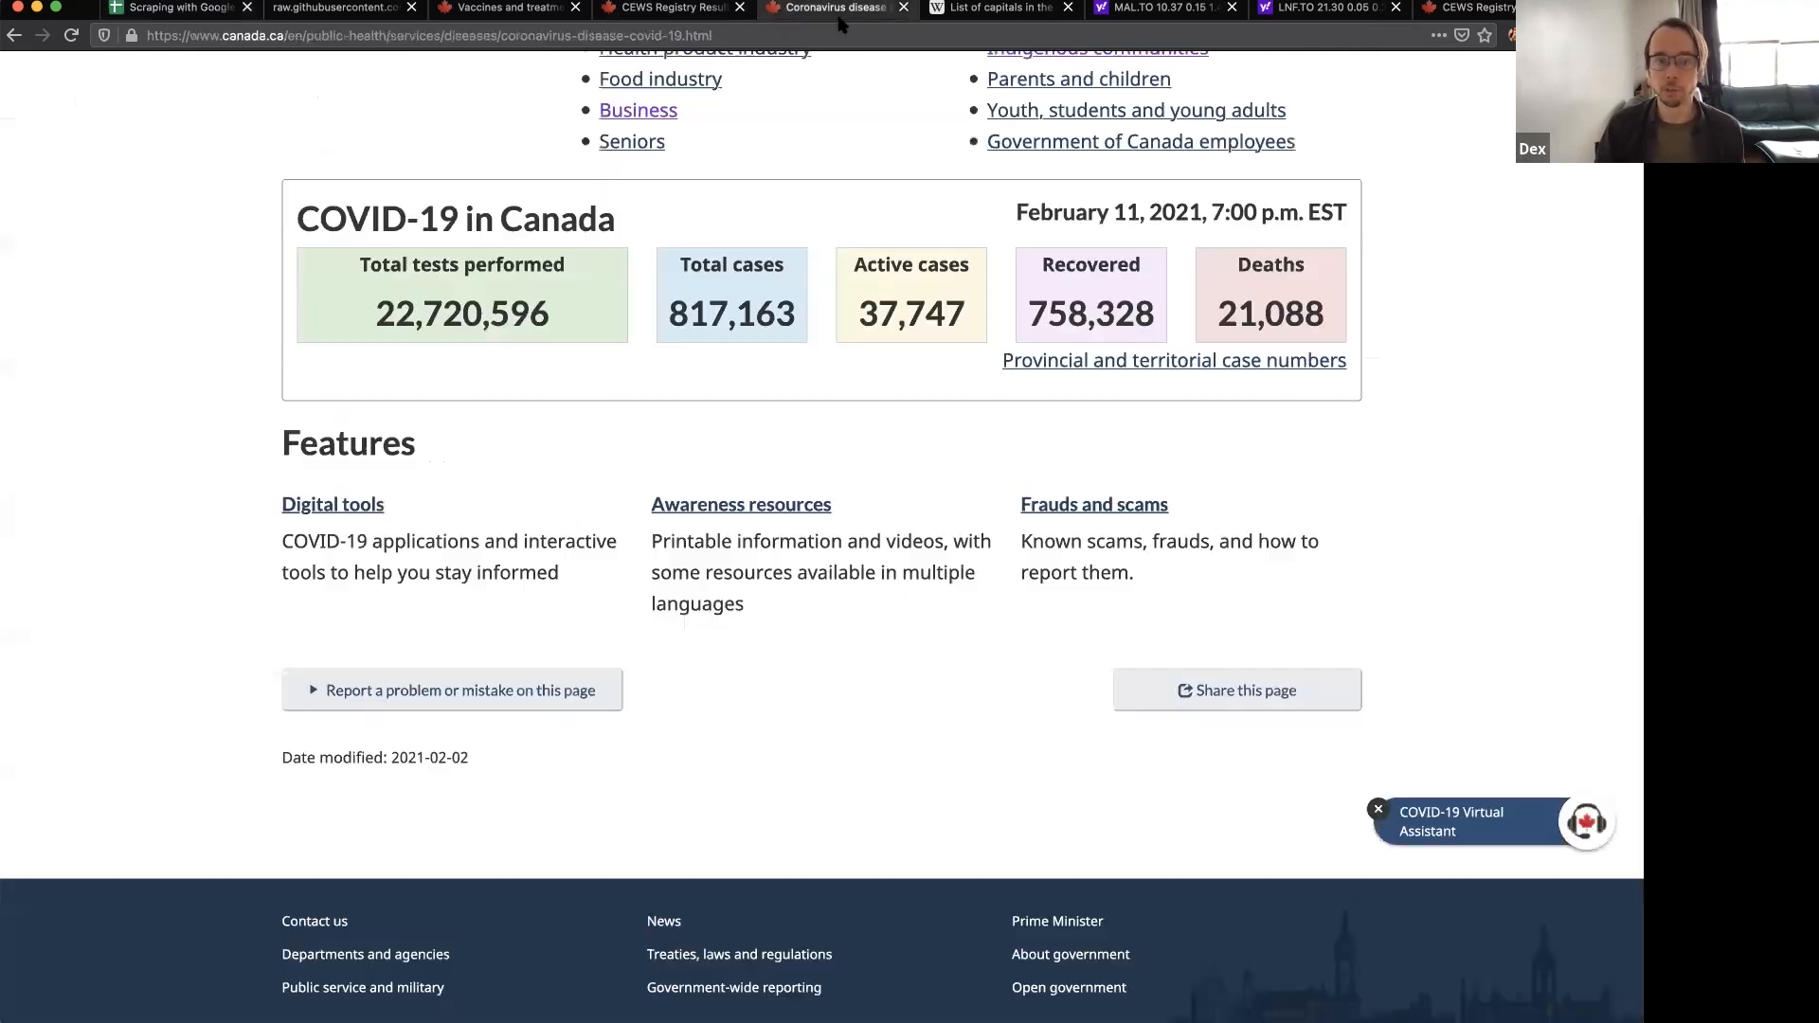
pyautogui.rightClick(452, 308)
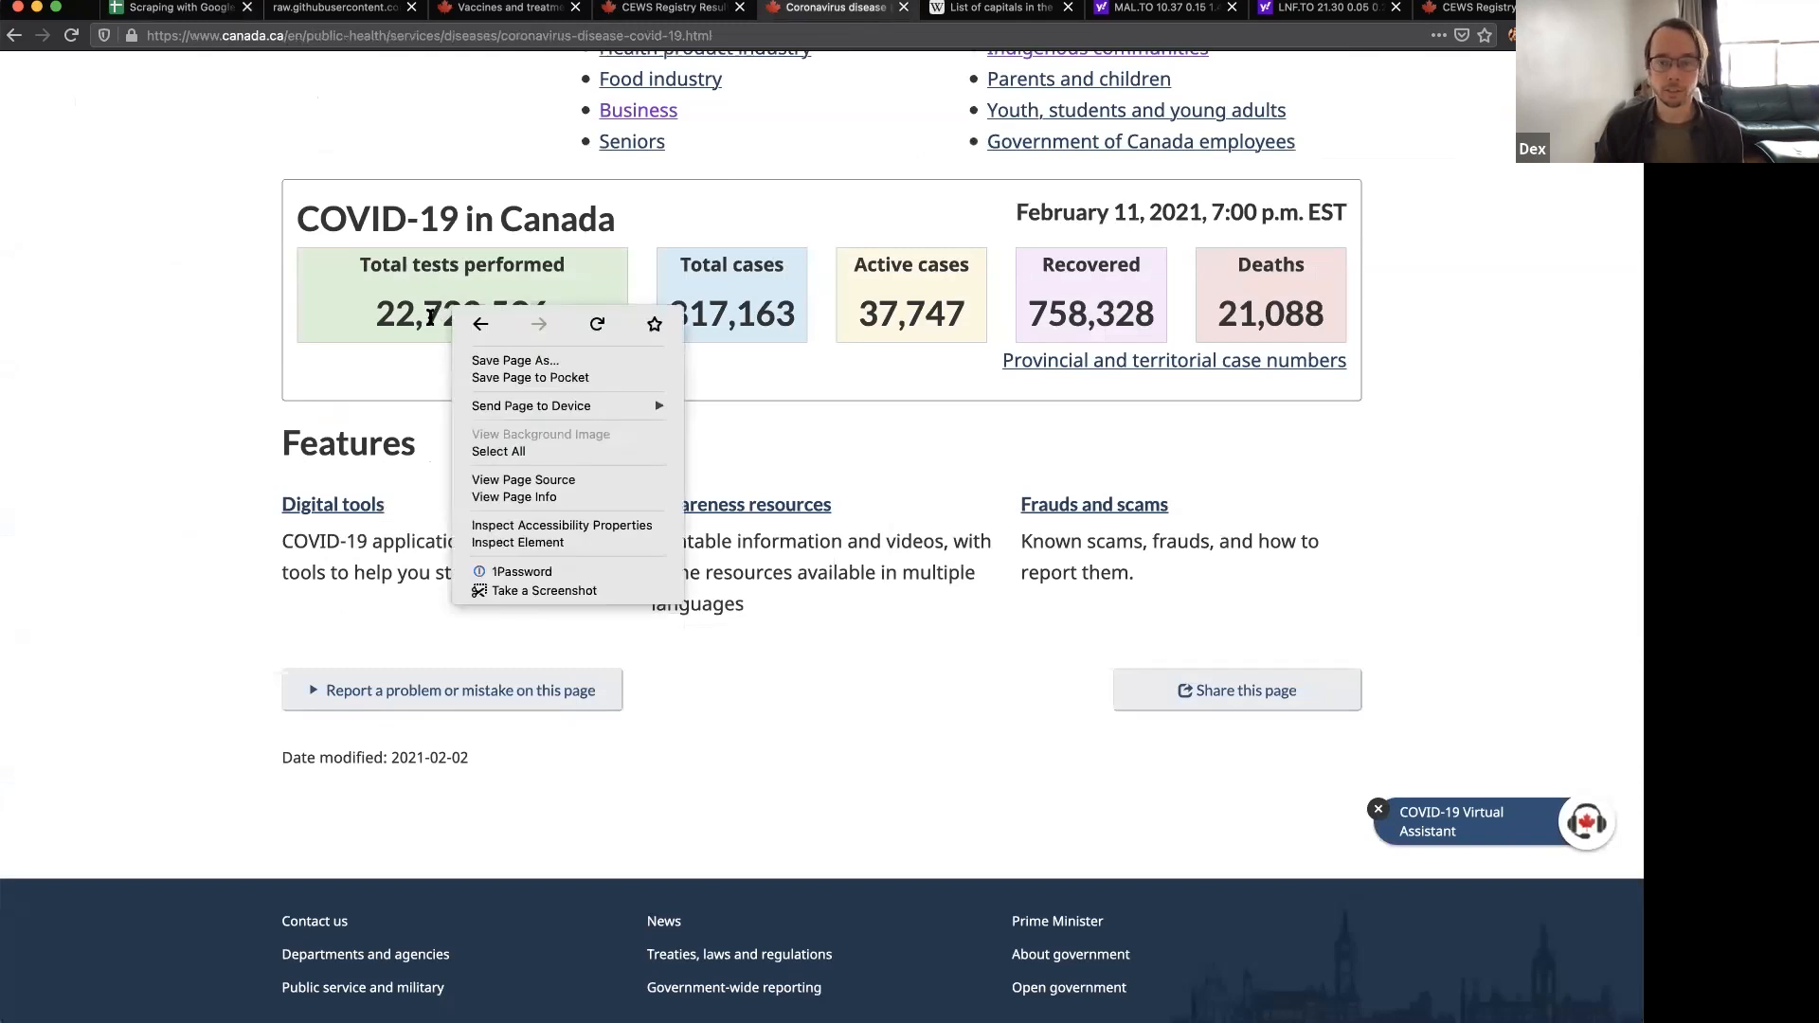
pyautogui.click(549, 542)
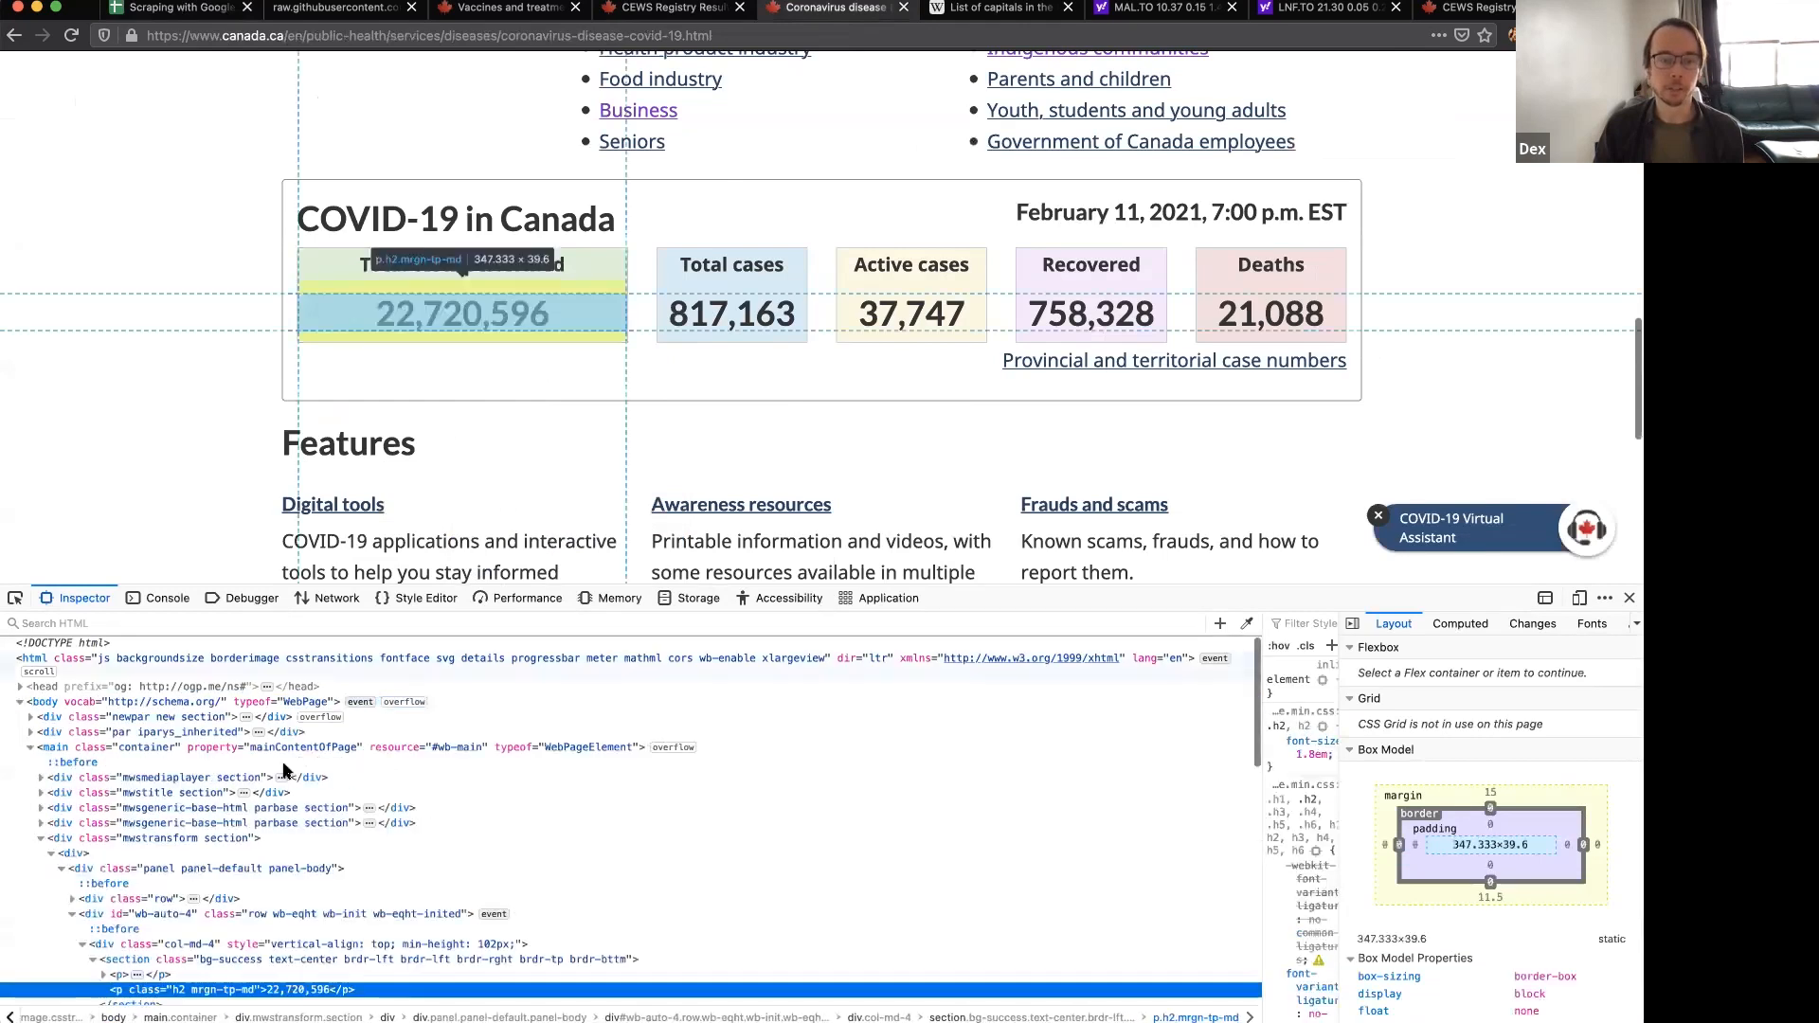
pyautogui.scroll(-3, 347, 770)
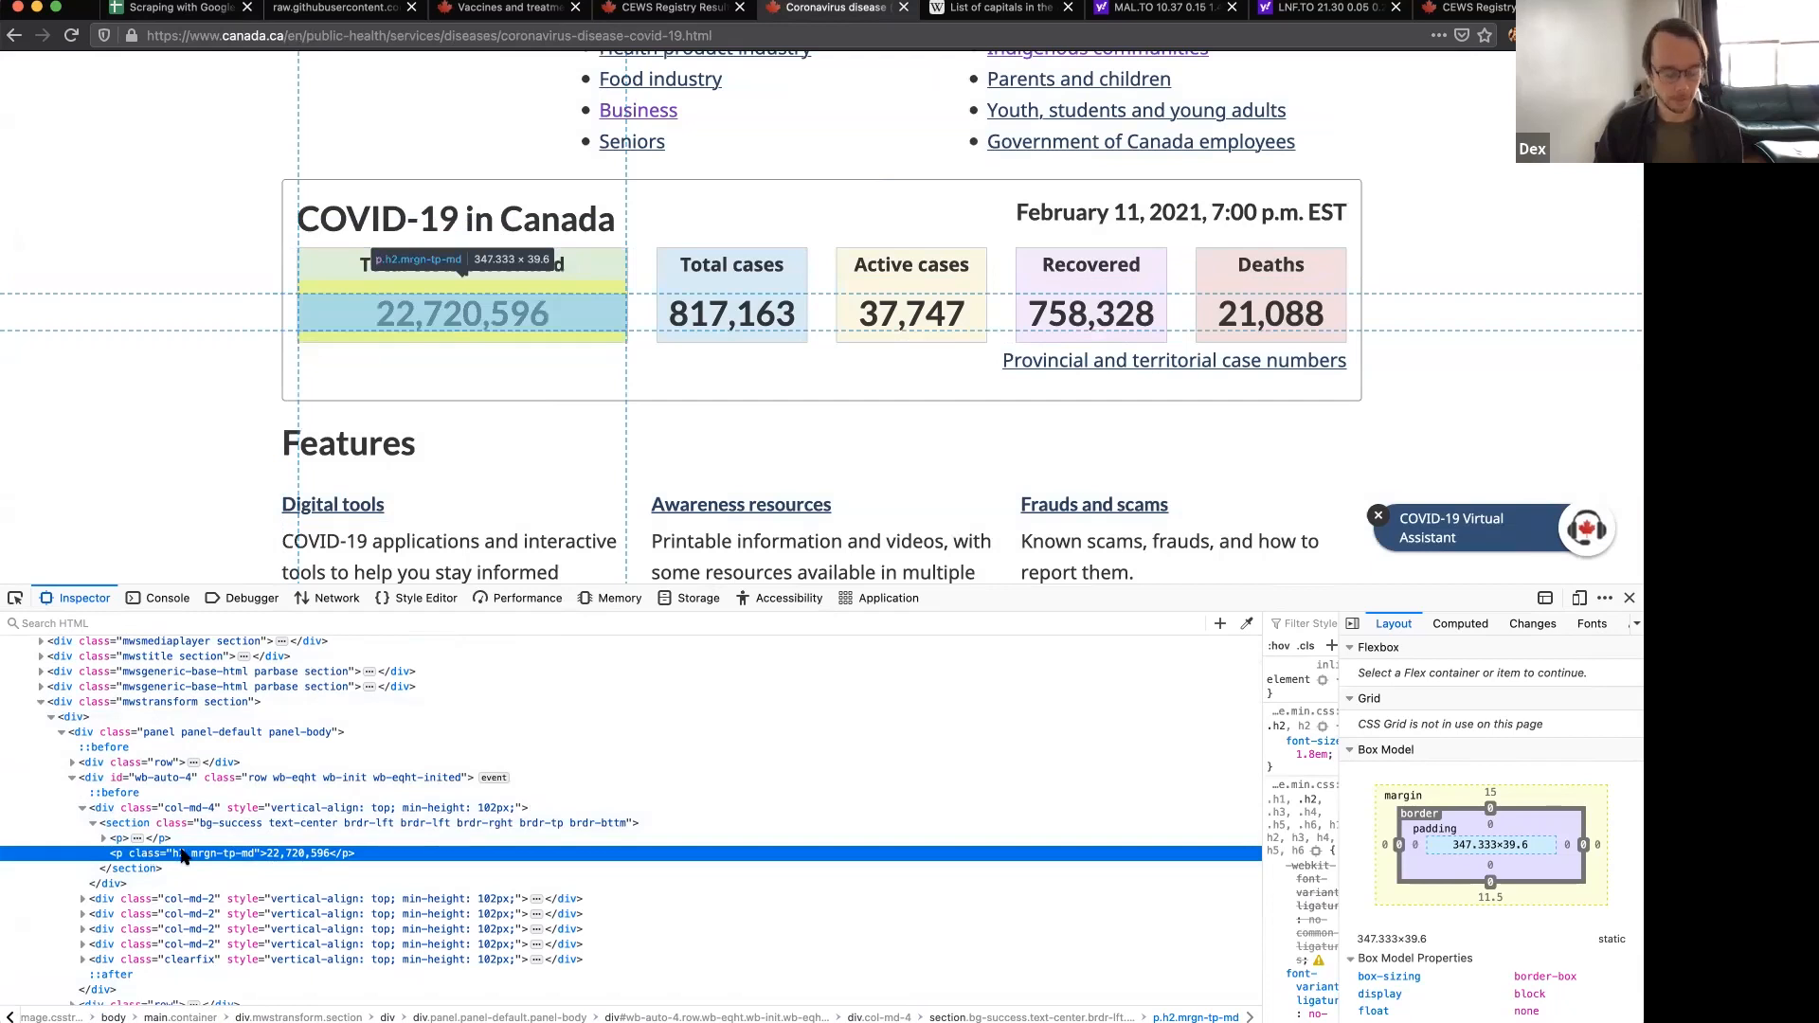
pyautogui.press('super+equal')
pyautogui.press('super+equal')
pyautogui.press('super+equal')
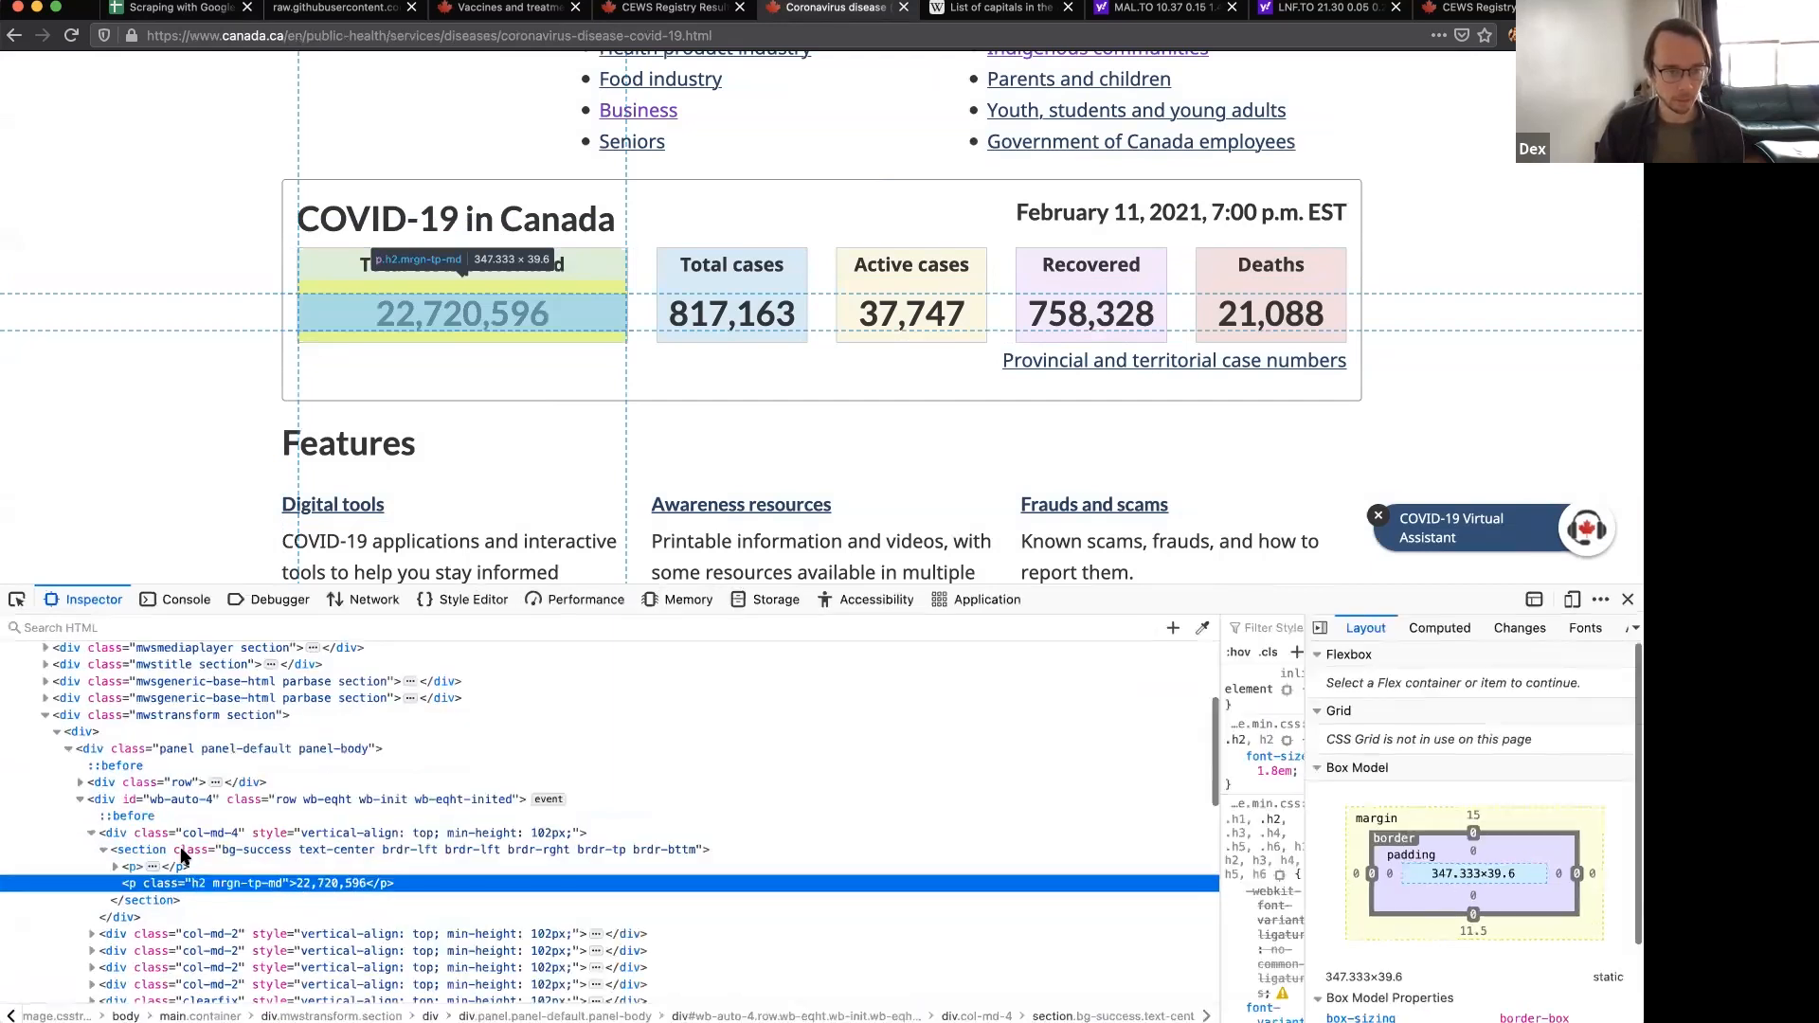
pyautogui.scroll(-1, 262, 846)
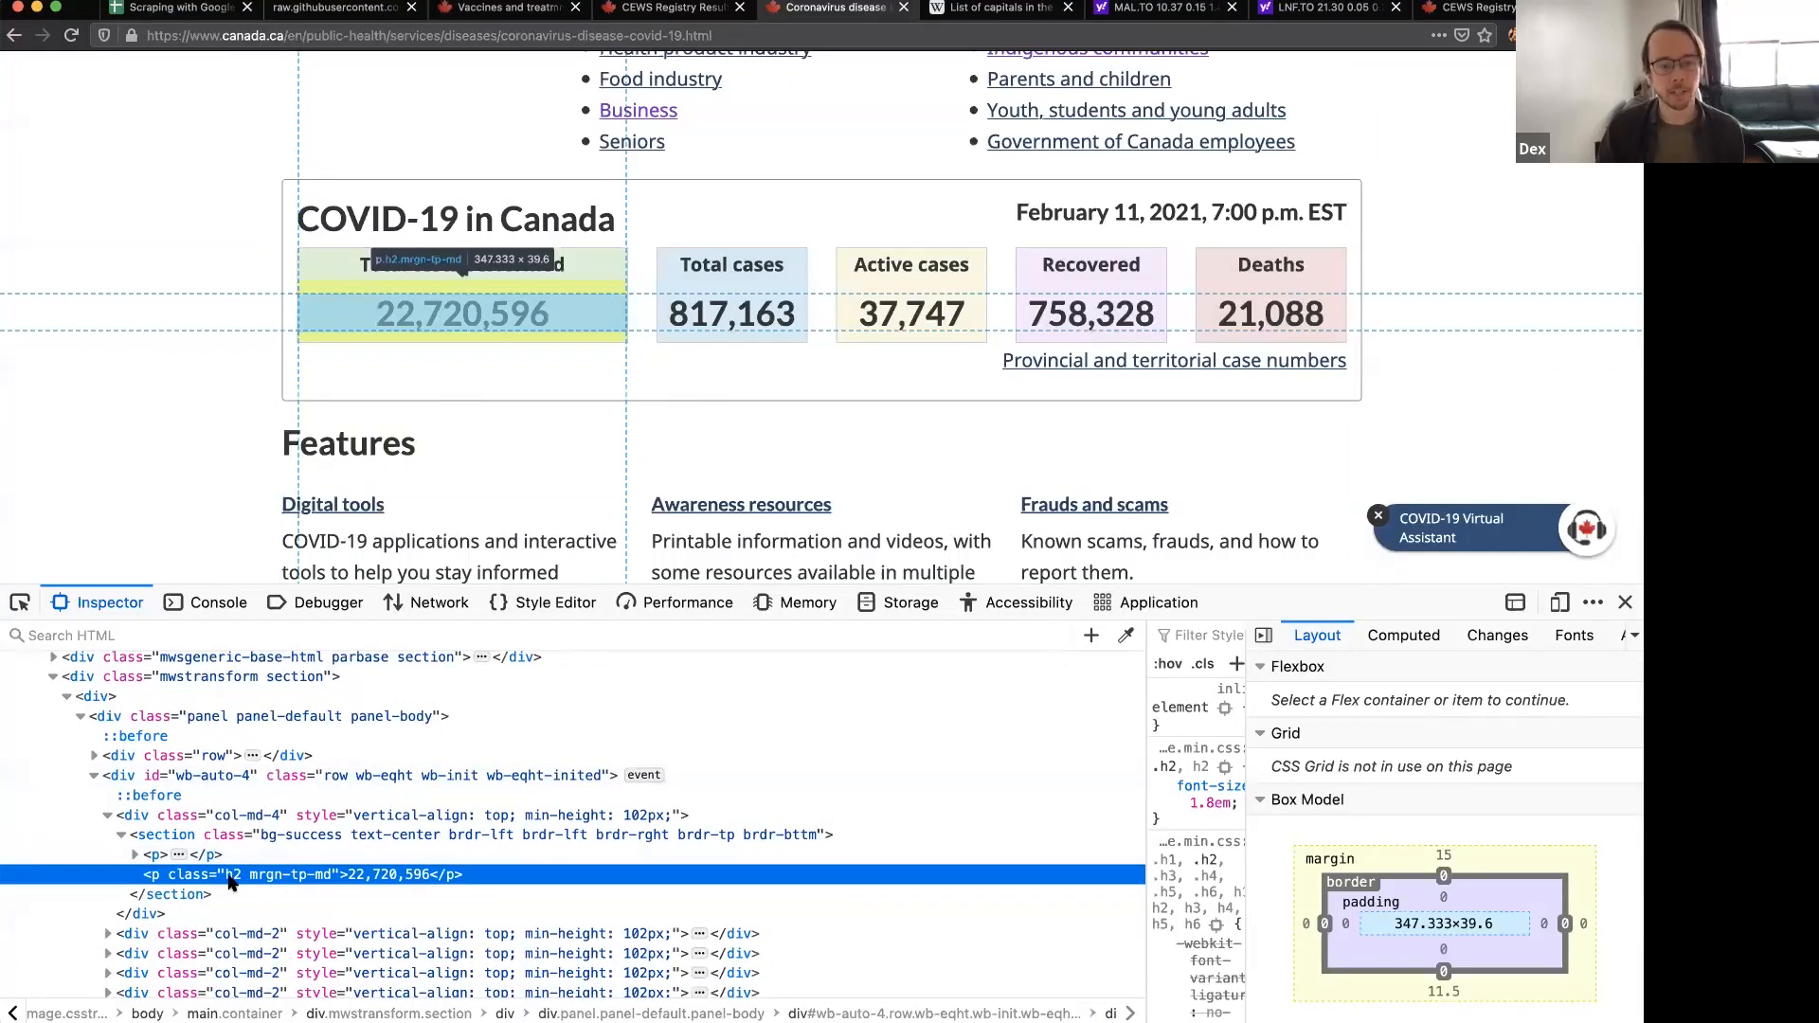
# - Copy the XPath of the paragraph element holding the Total tests performed figure
pyautogui.rightClick(383, 878)
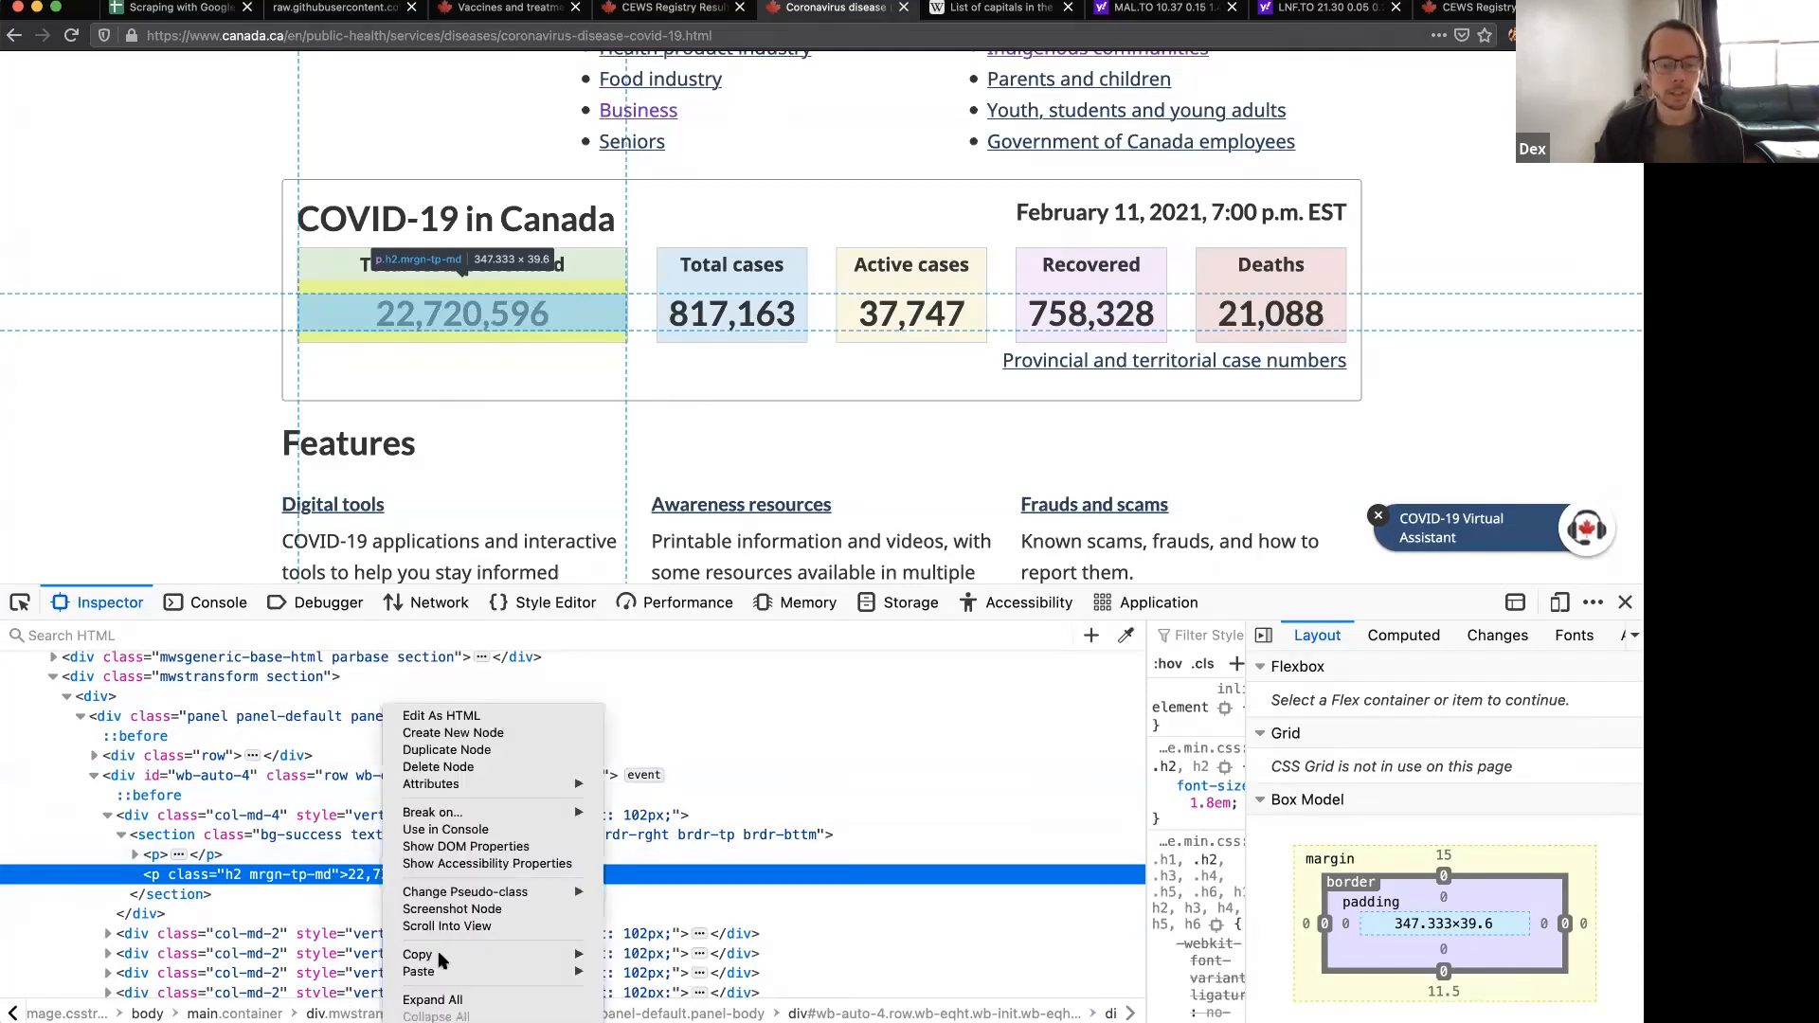
pyautogui.moveTo(445, 959)
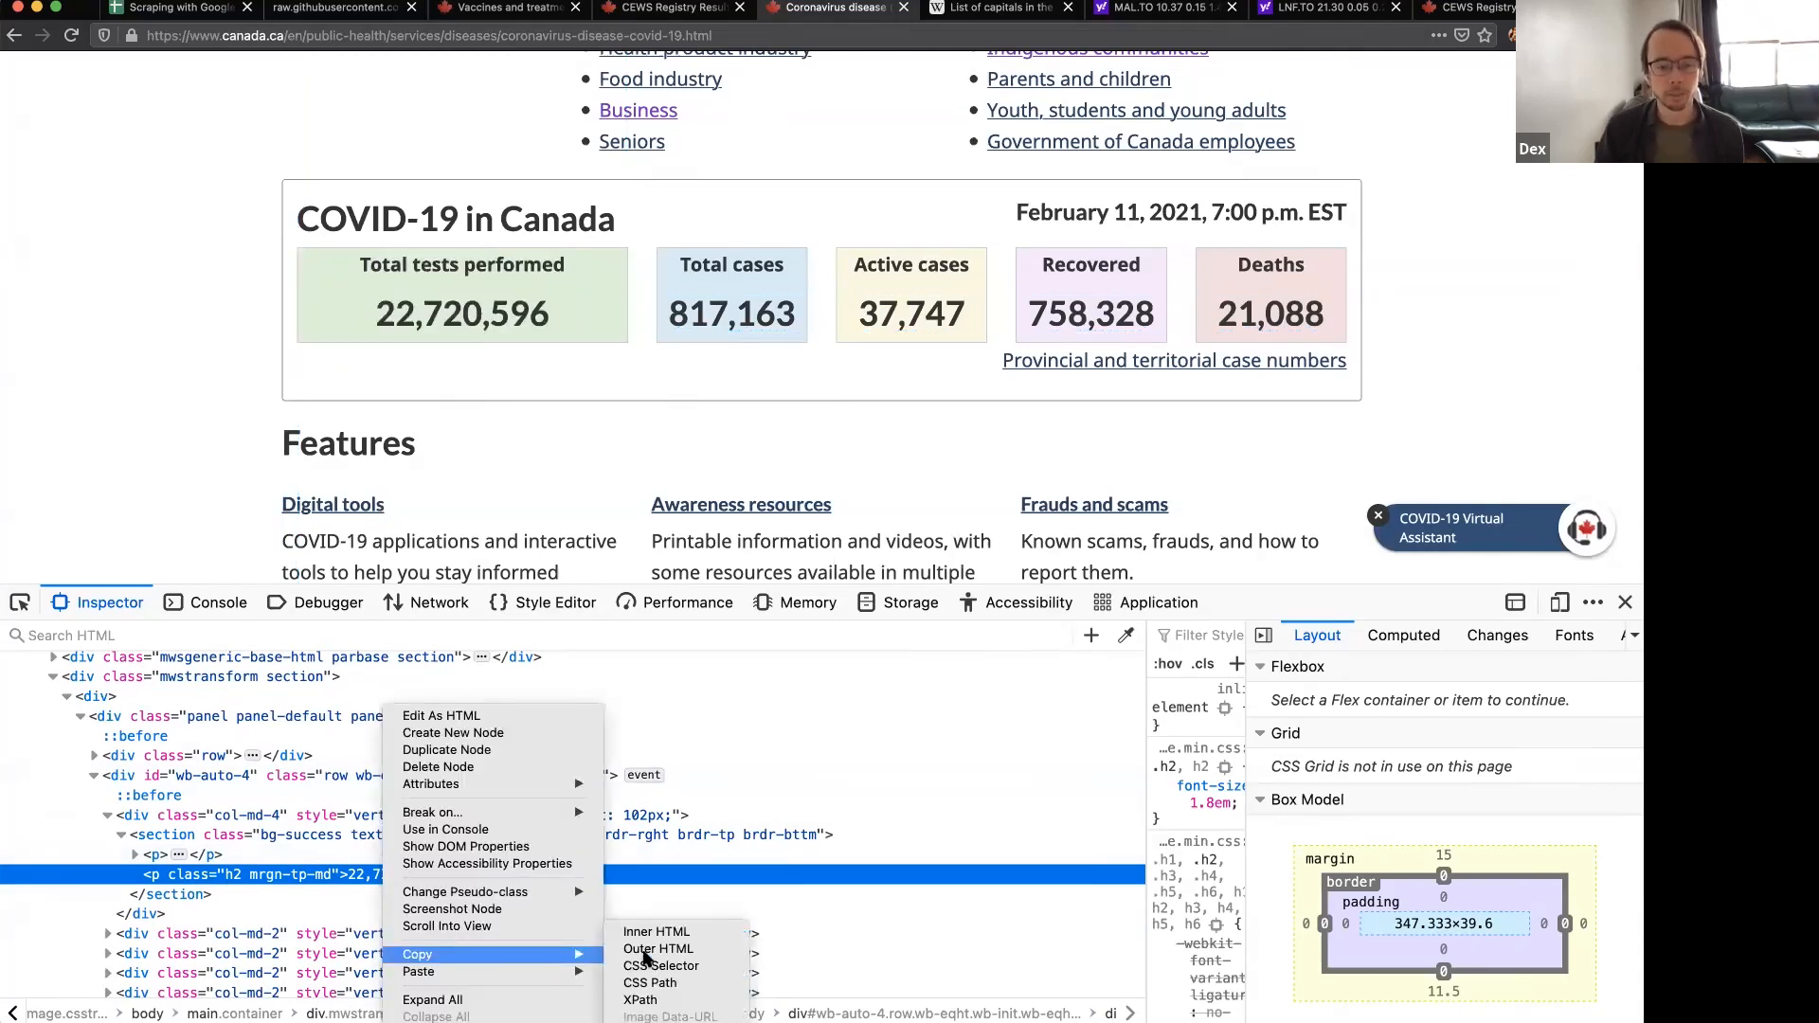
pyautogui.click(665, 1001)
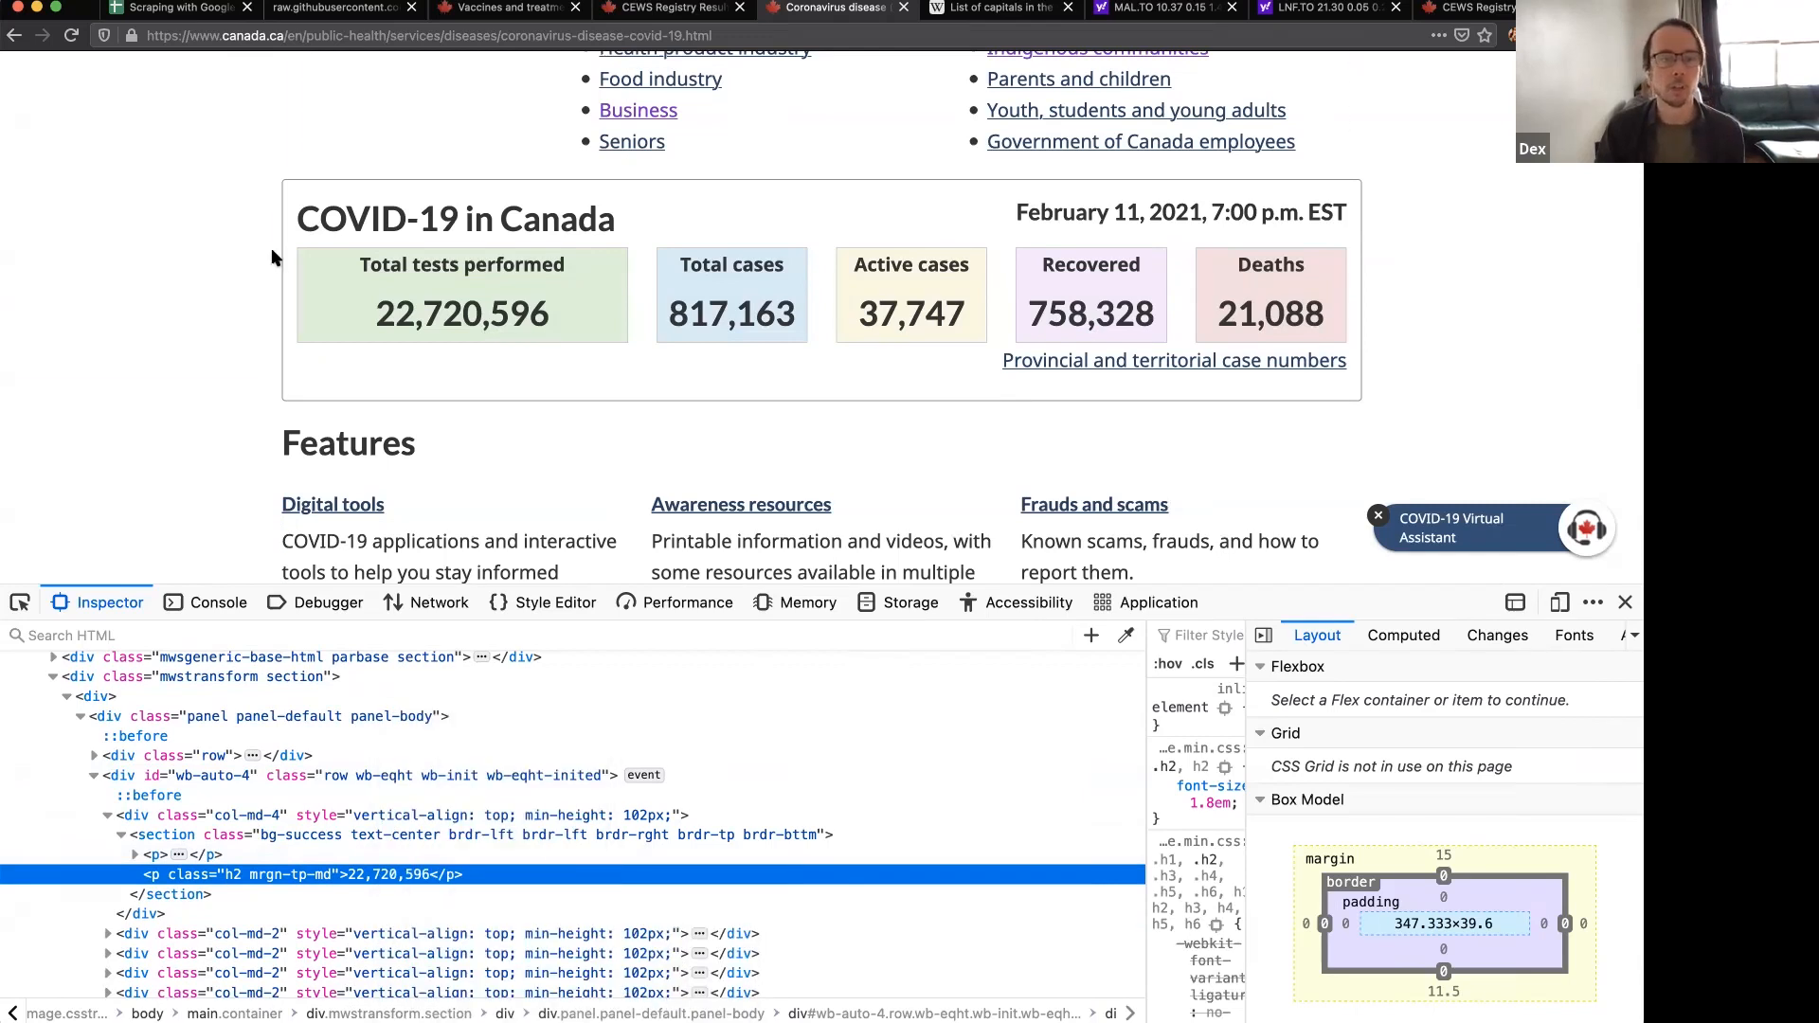
# - Complete B1's IMPORTXML formula with the quoted XPath query /html/body/main/div[5]/div/div/div[2]/div[1]/section/p[2]
pyautogui.click(183, 9)
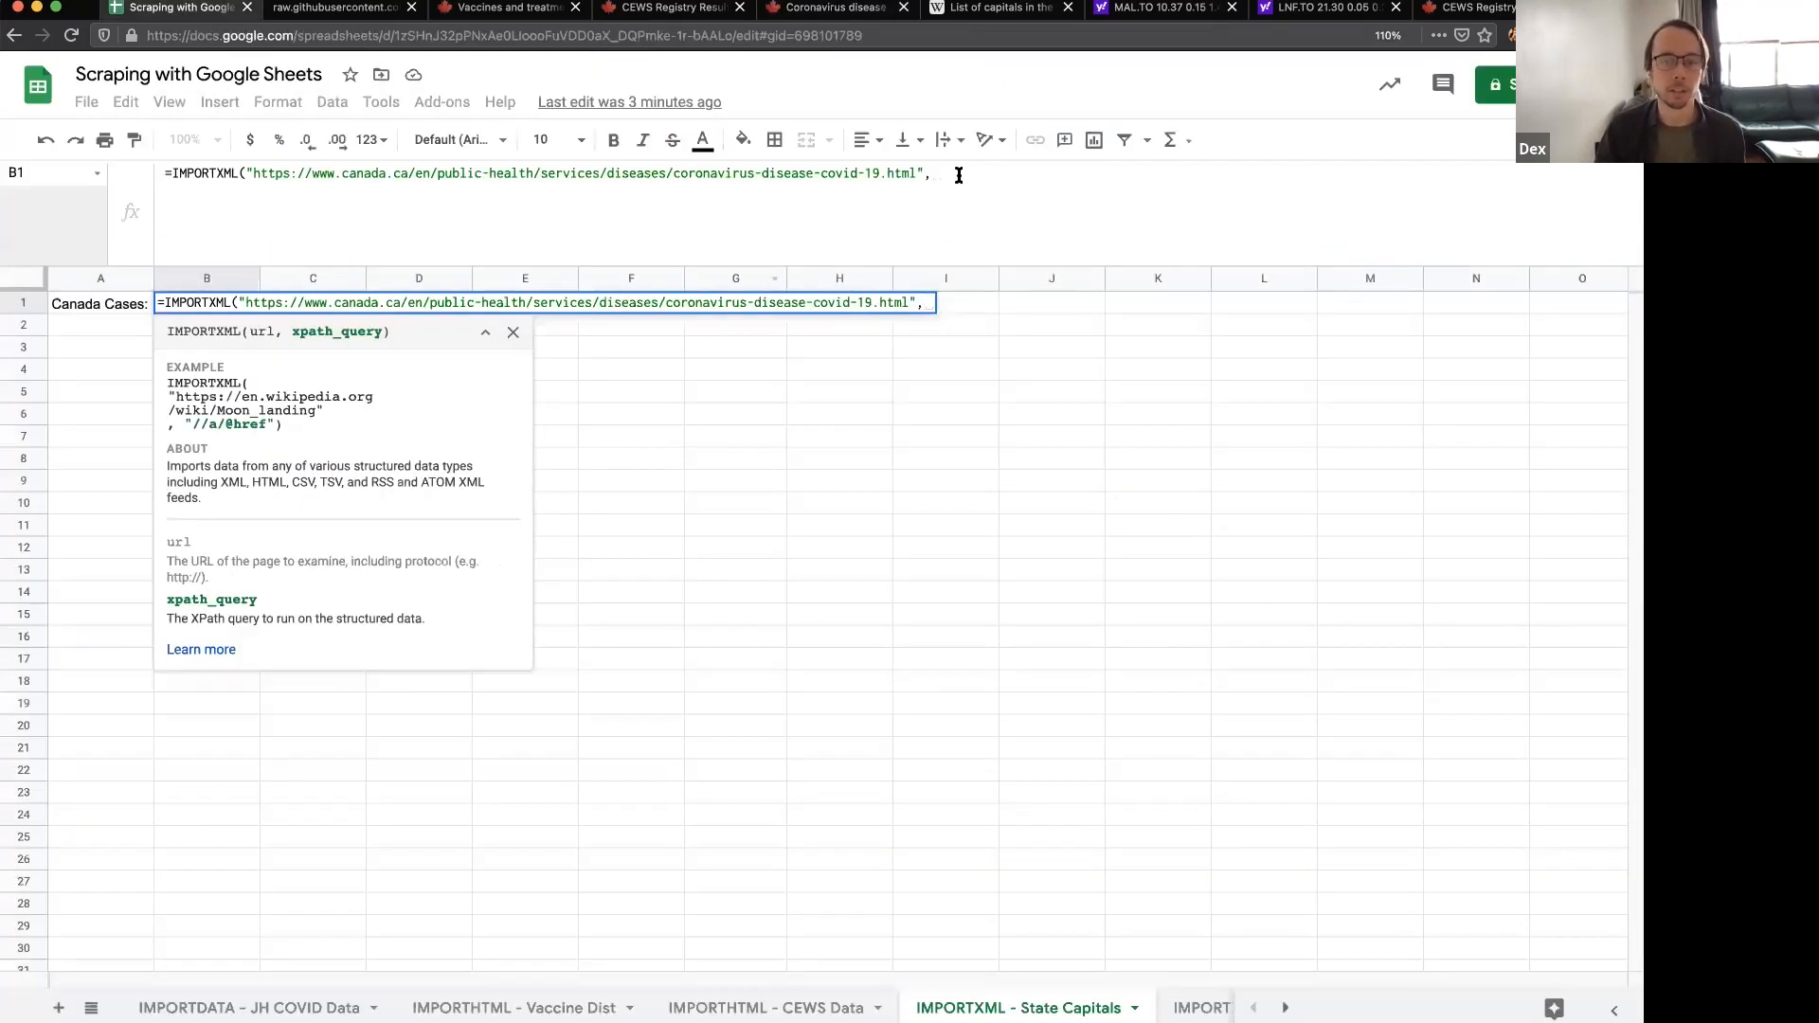
pyautogui.write('"')
pyautogui.write('/html/body/main/div[5]/div/div/div[2]/div[1]/section/p[2]')
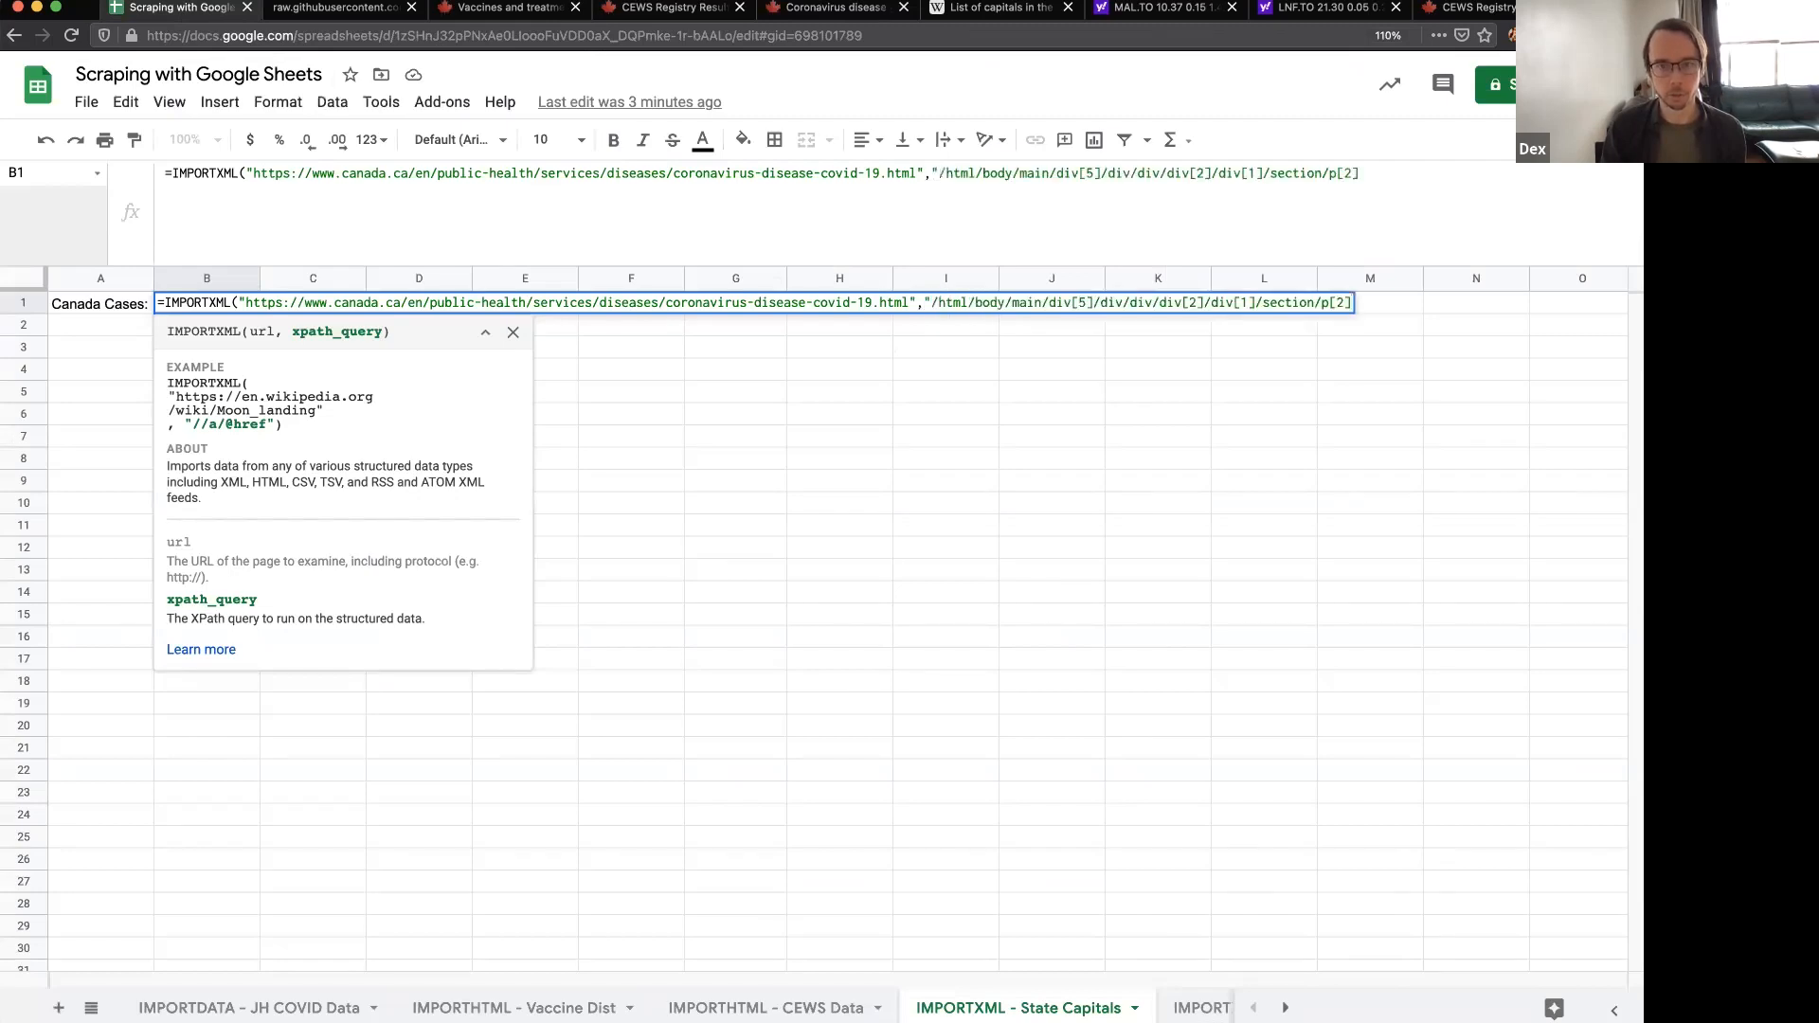
pyautogui.write('"')
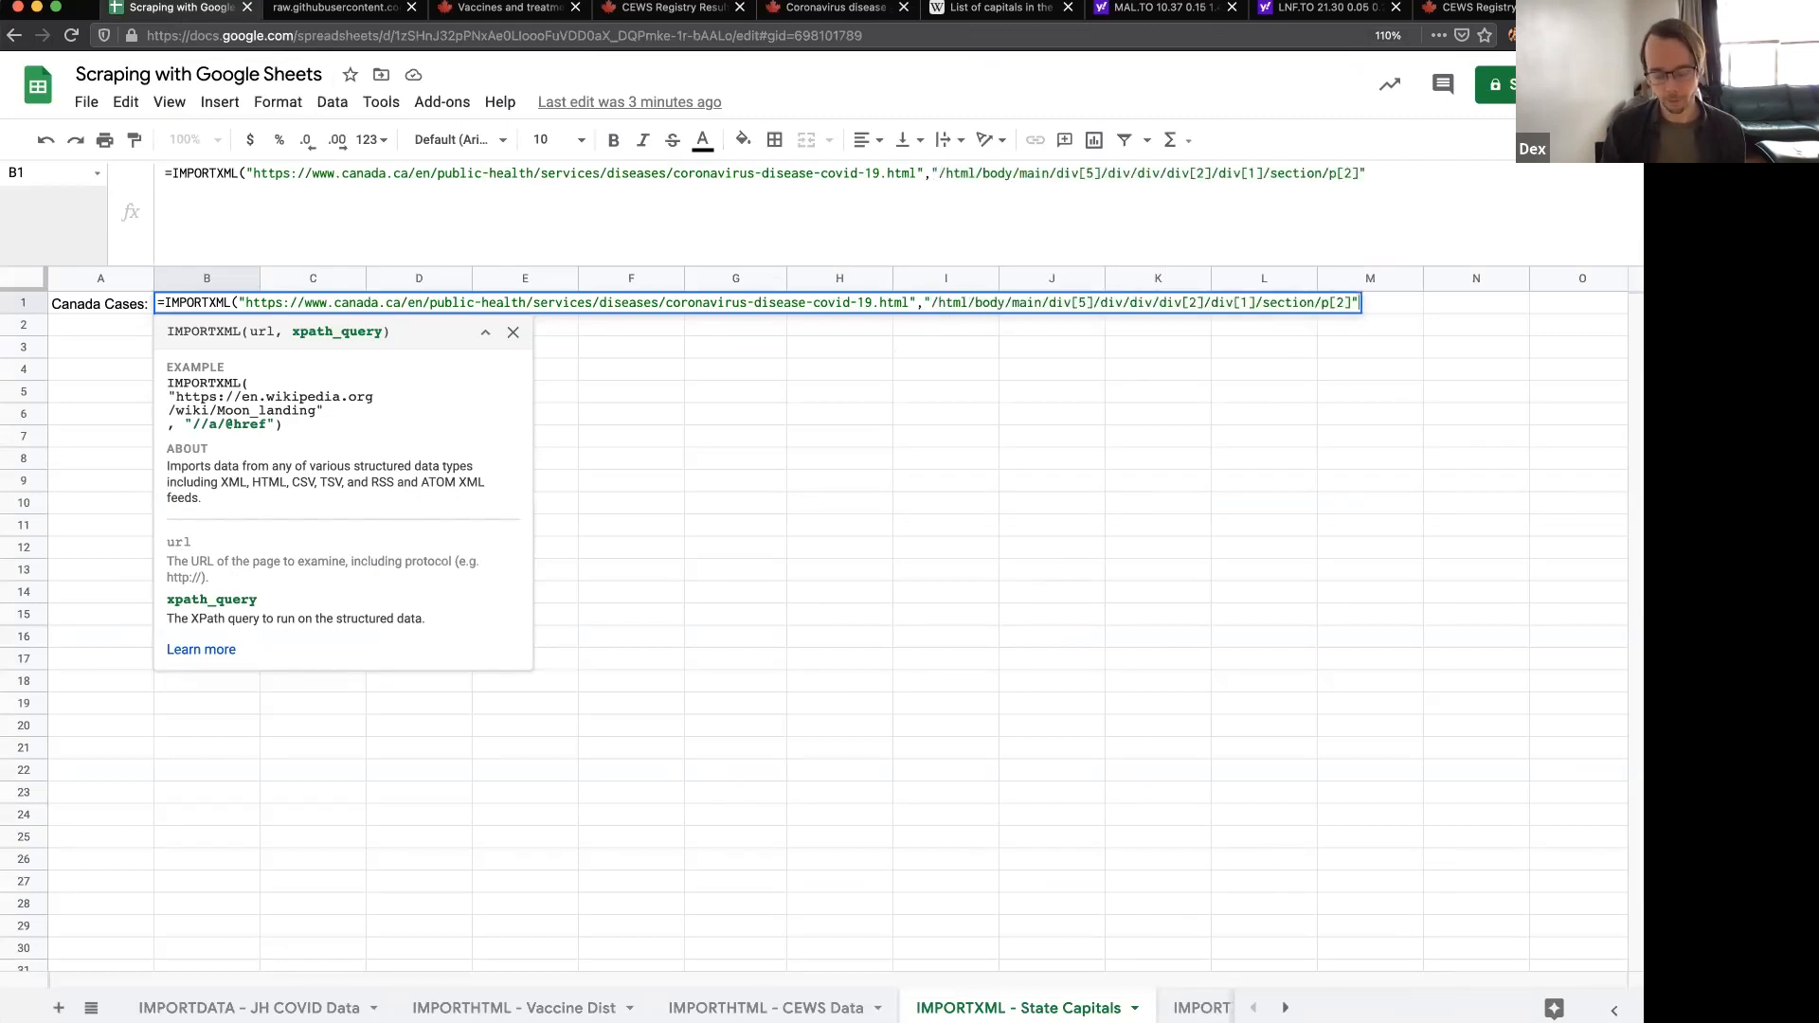
pyautogui.write(')')
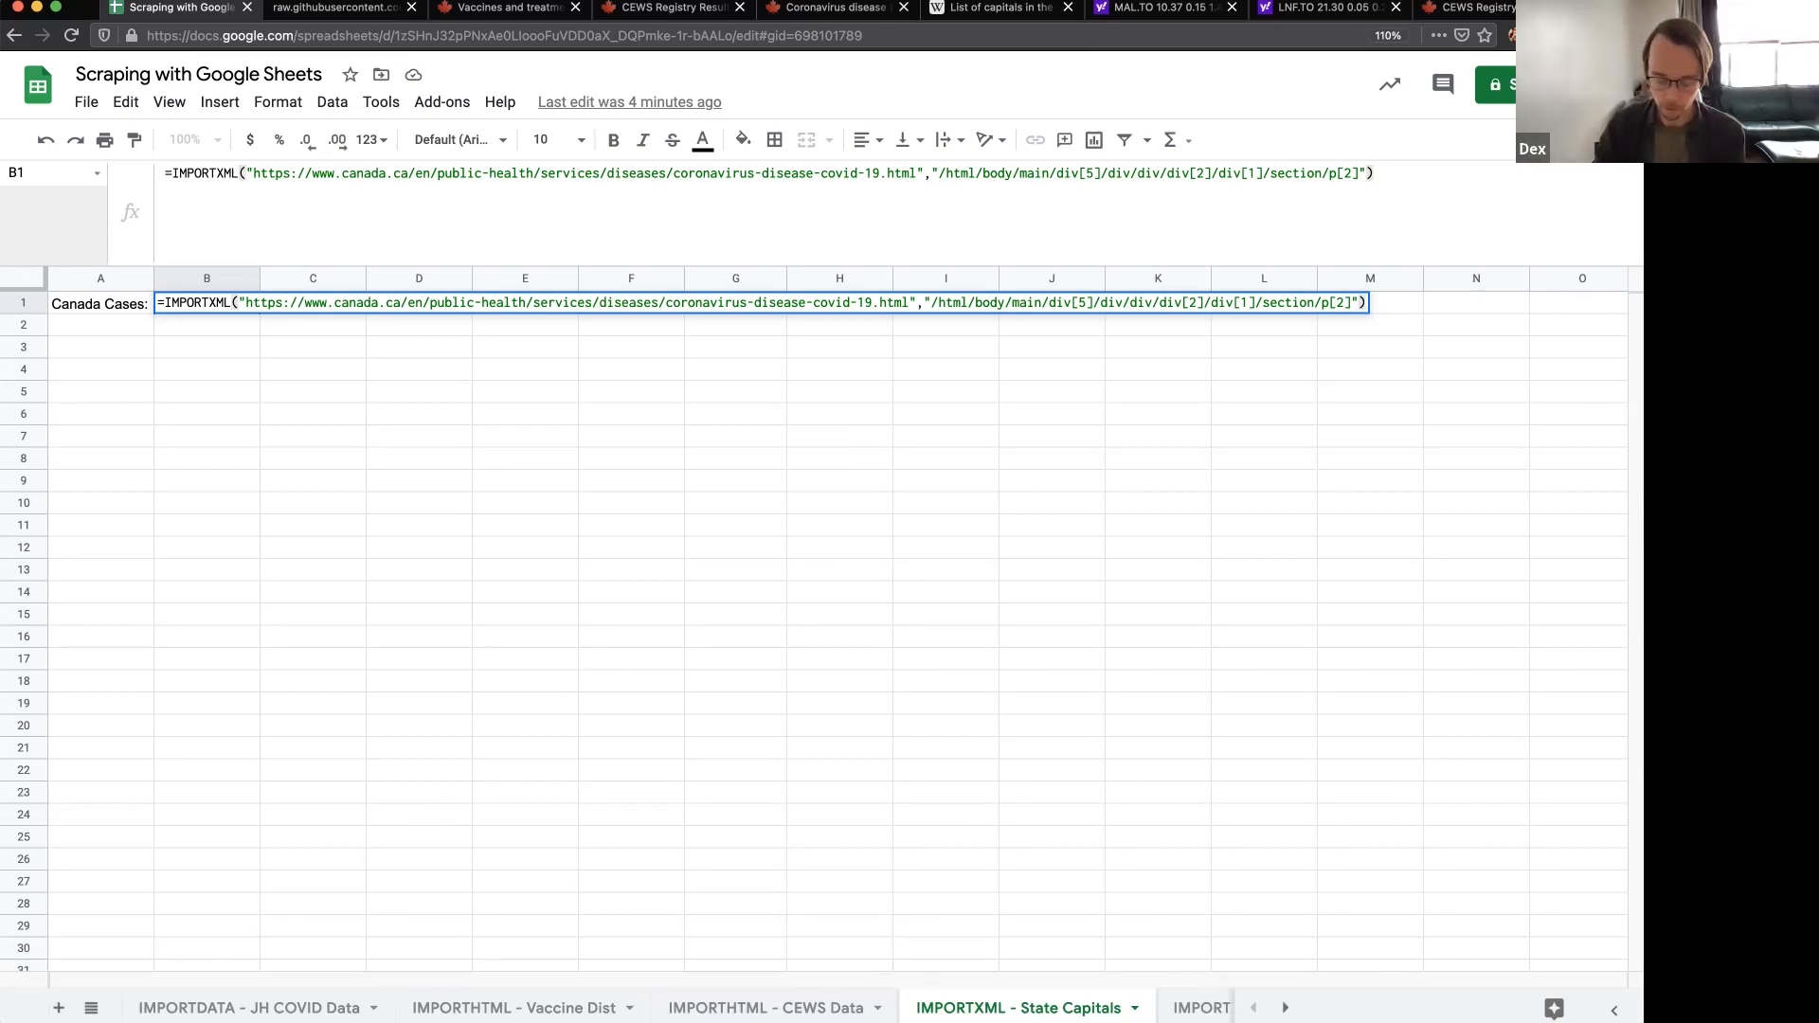
pyautogui.press('Return')
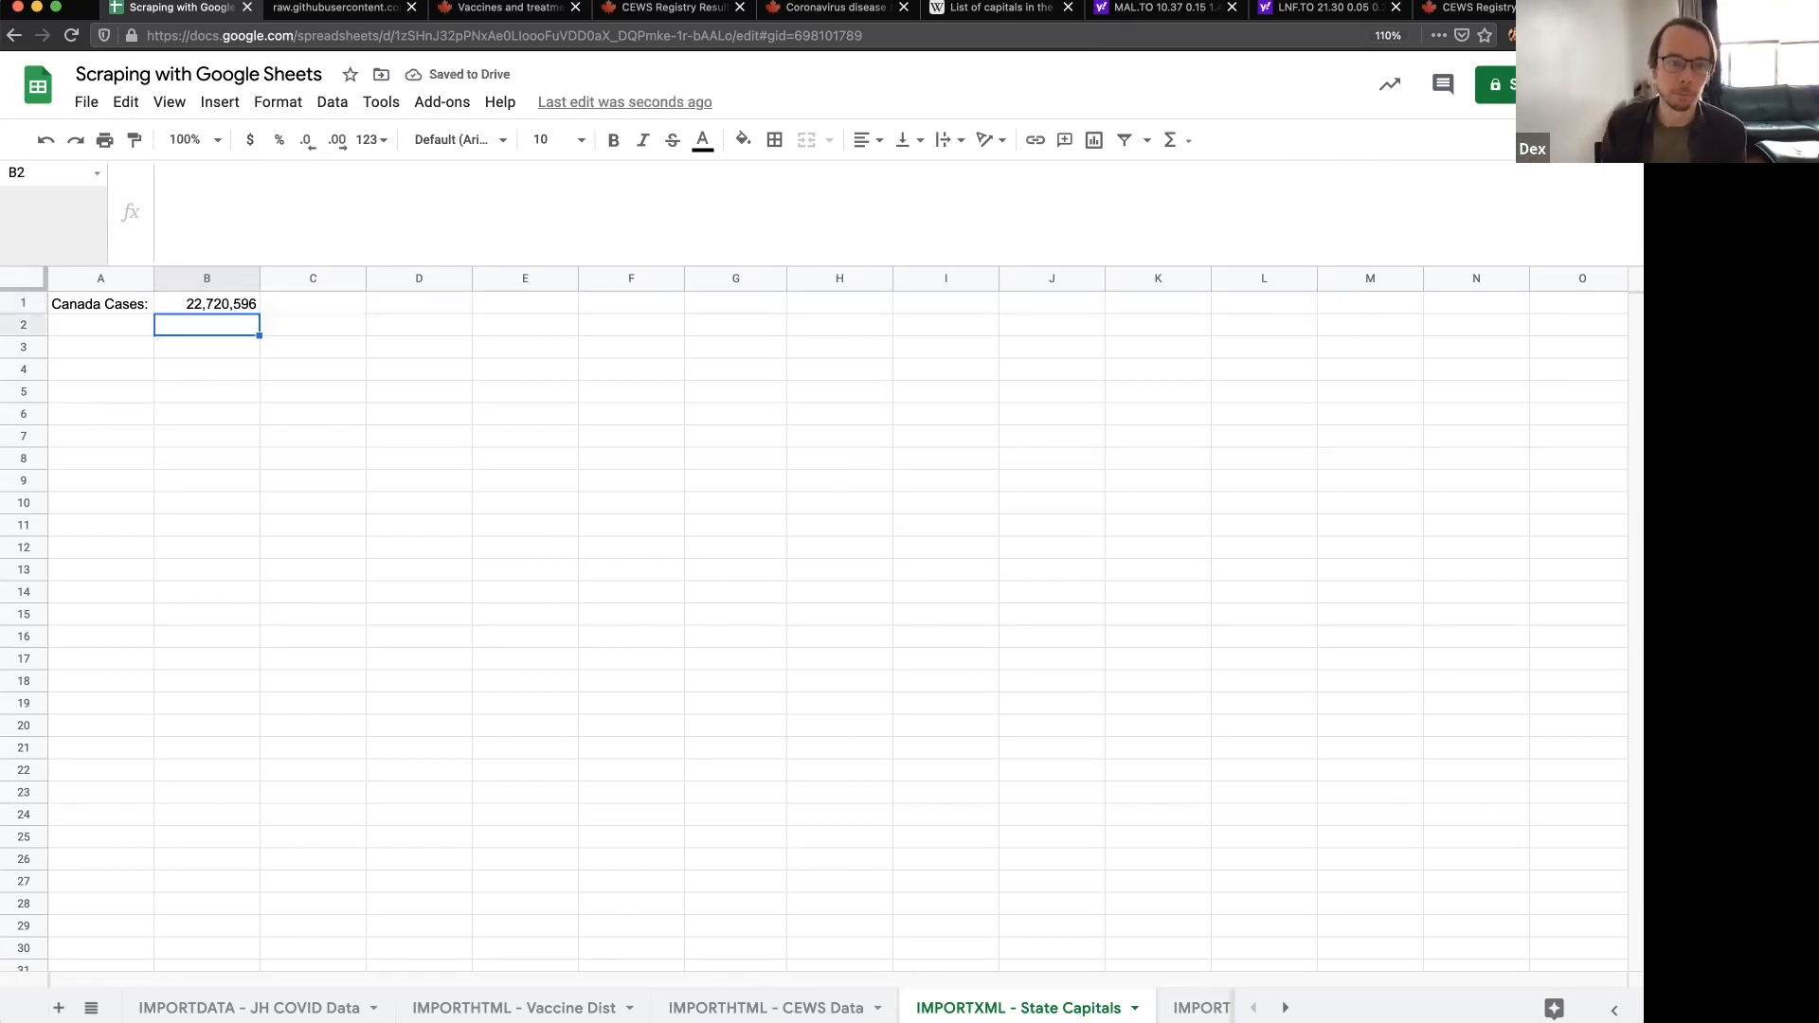
# - Review the URL and XPath arguments of B1's IMPORTXML formula, and open the IMPORTXML - Stock Price sheet
pyautogui.press('Up')
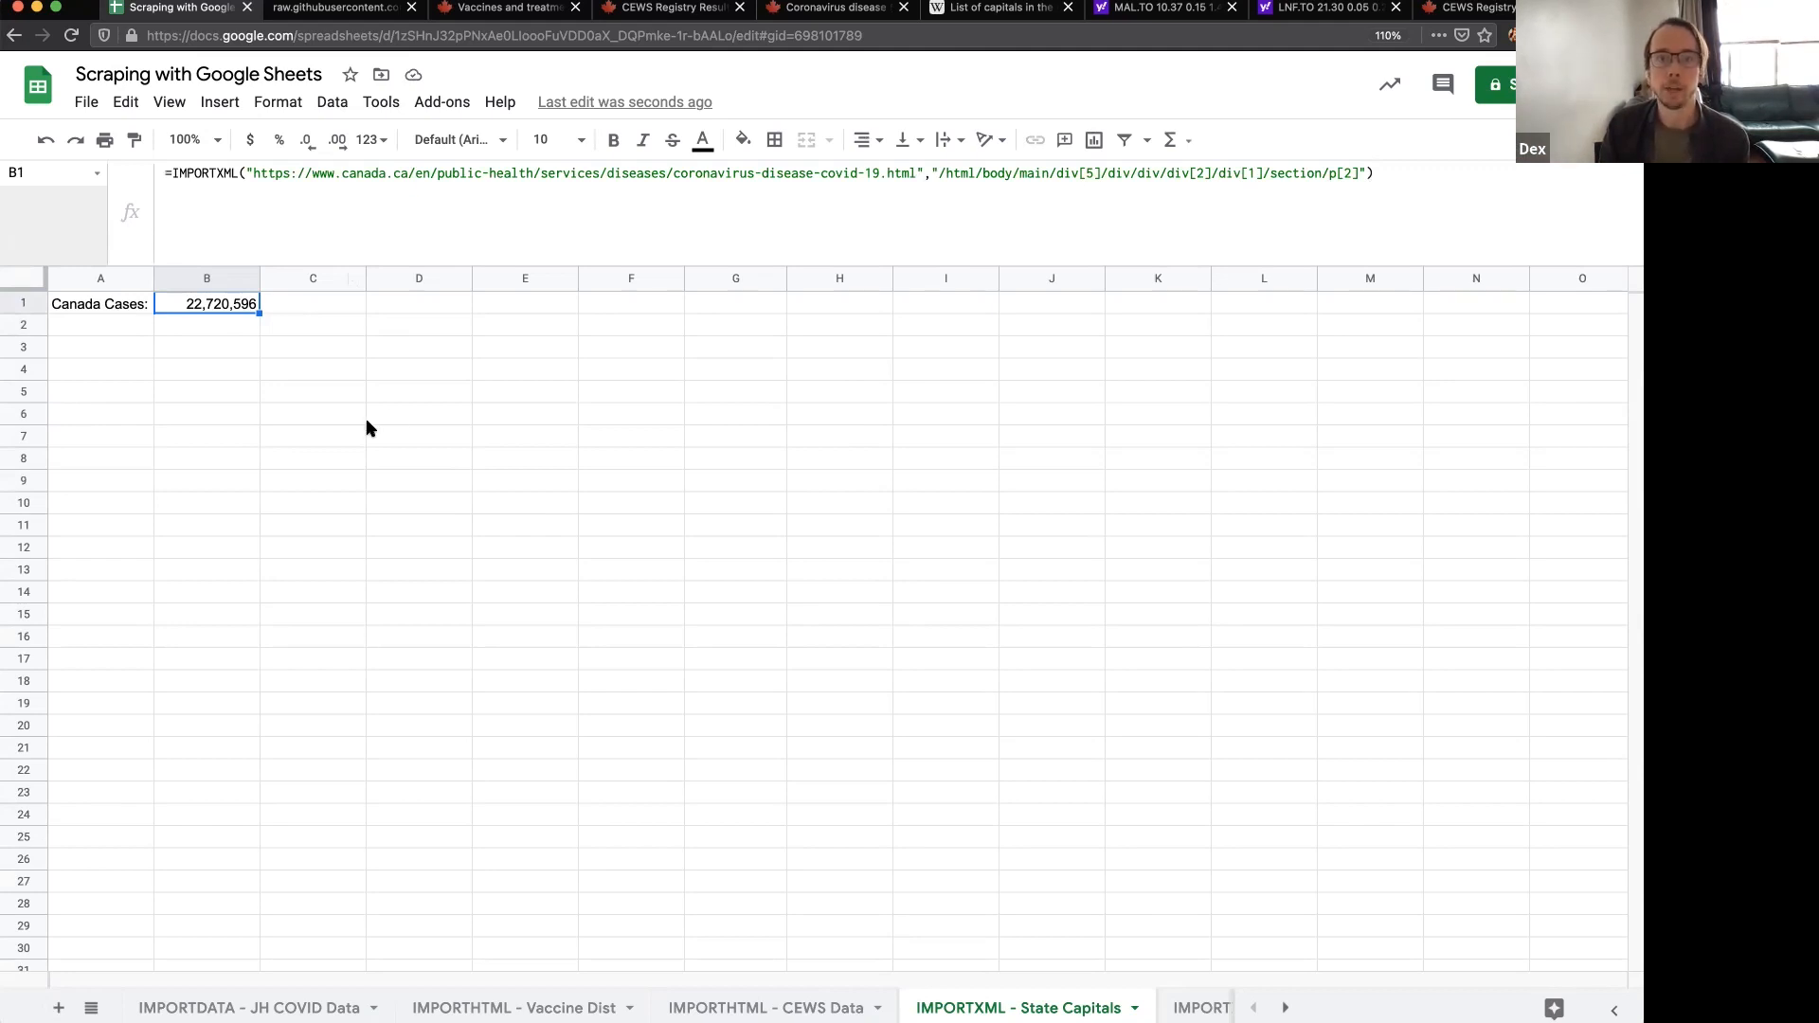
pyautogui.click(962, 174)
pyautogui.click(779, 174)
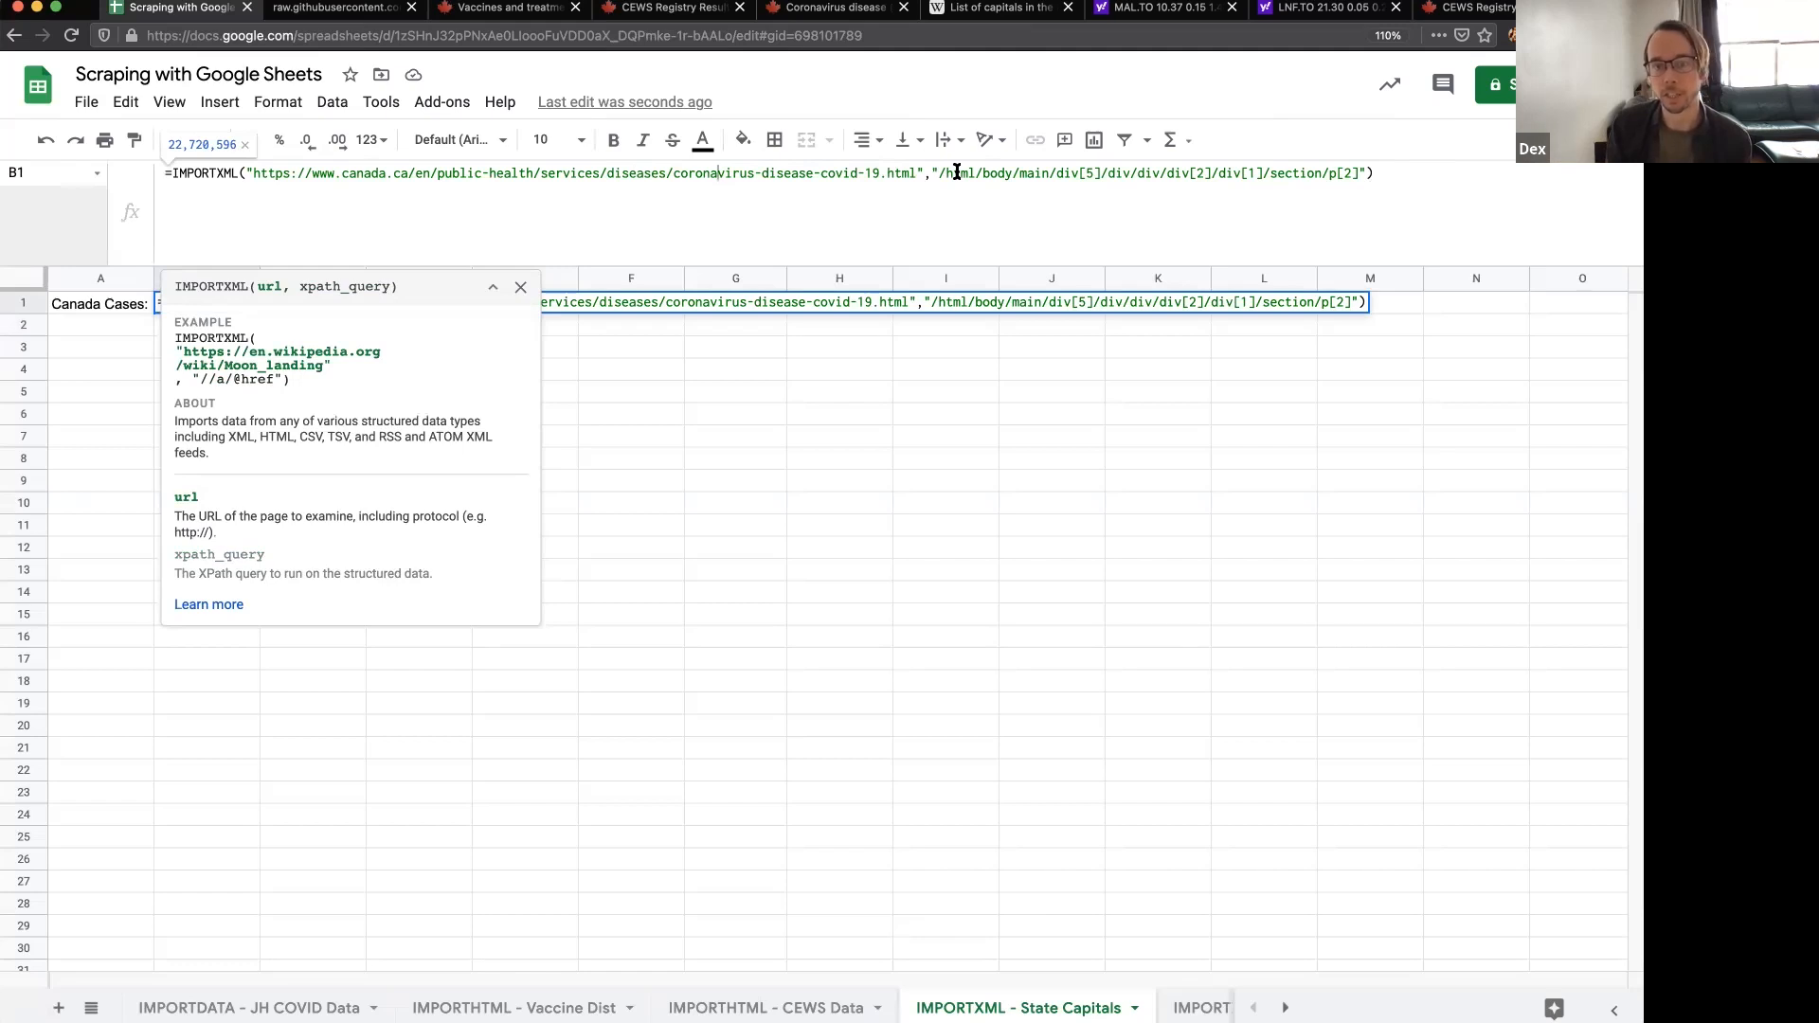
pyautogui.press('Return')
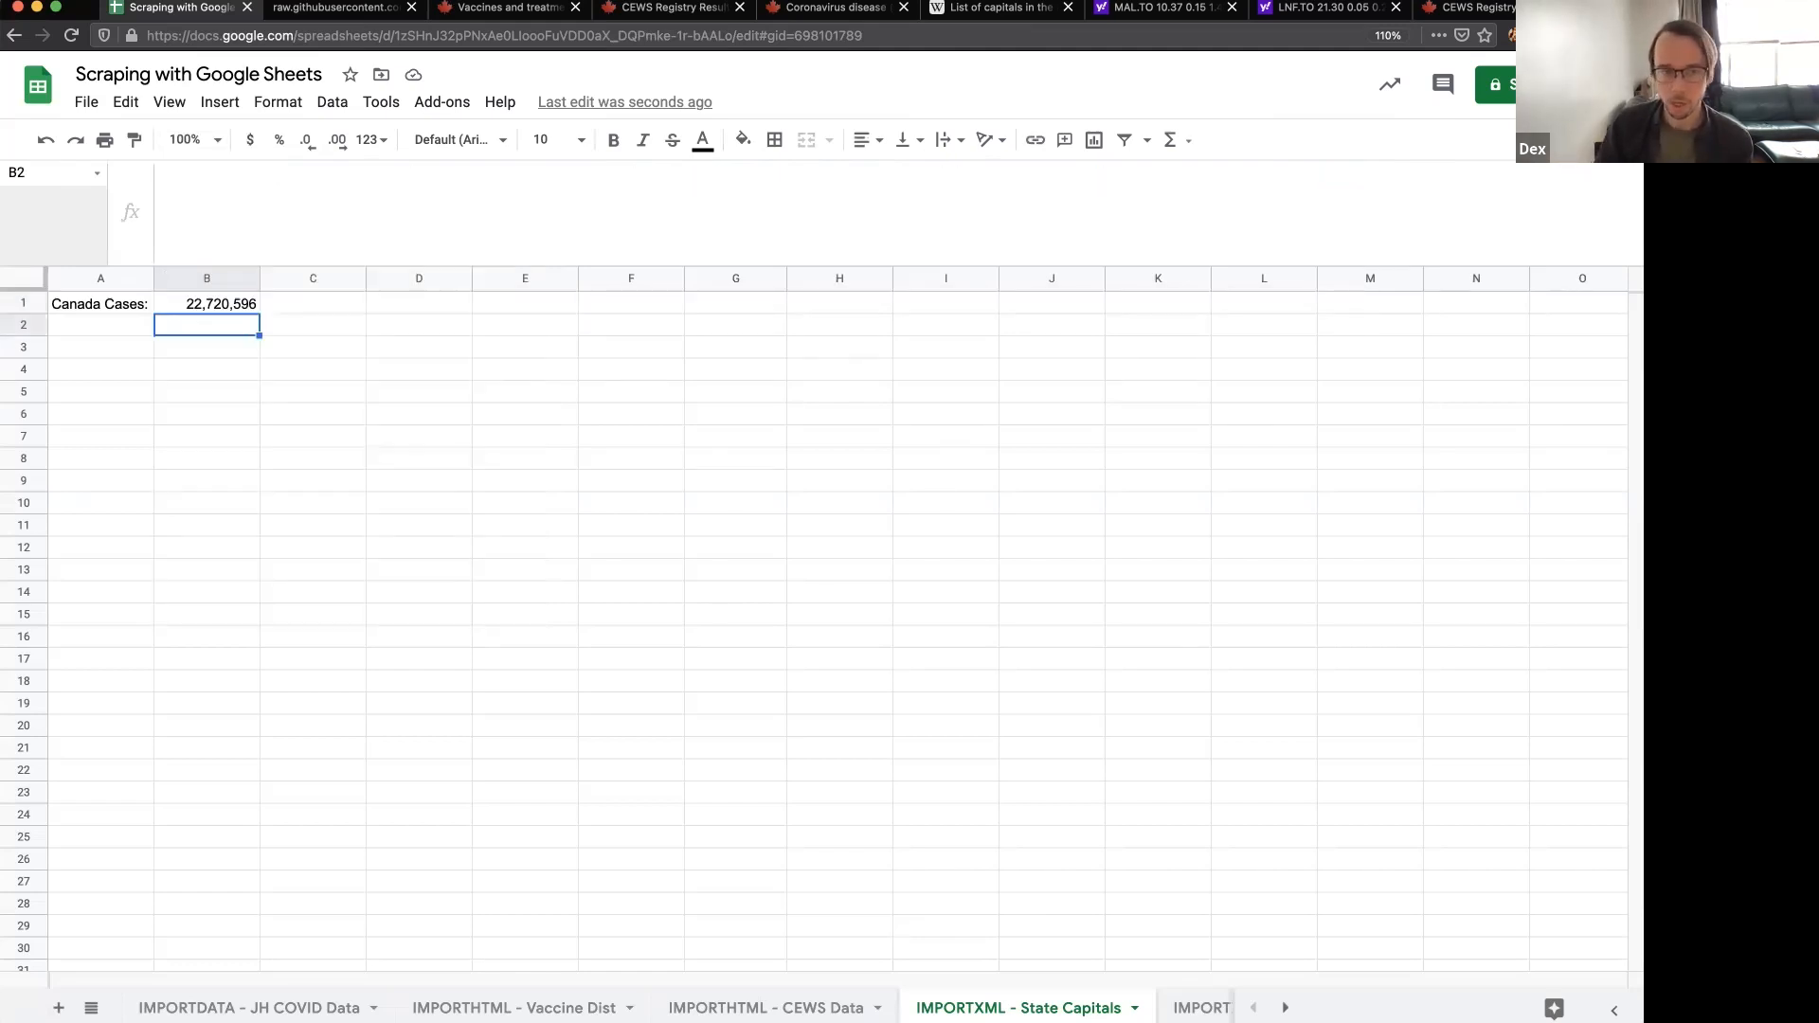
pyautogui.click(1195, 1007)
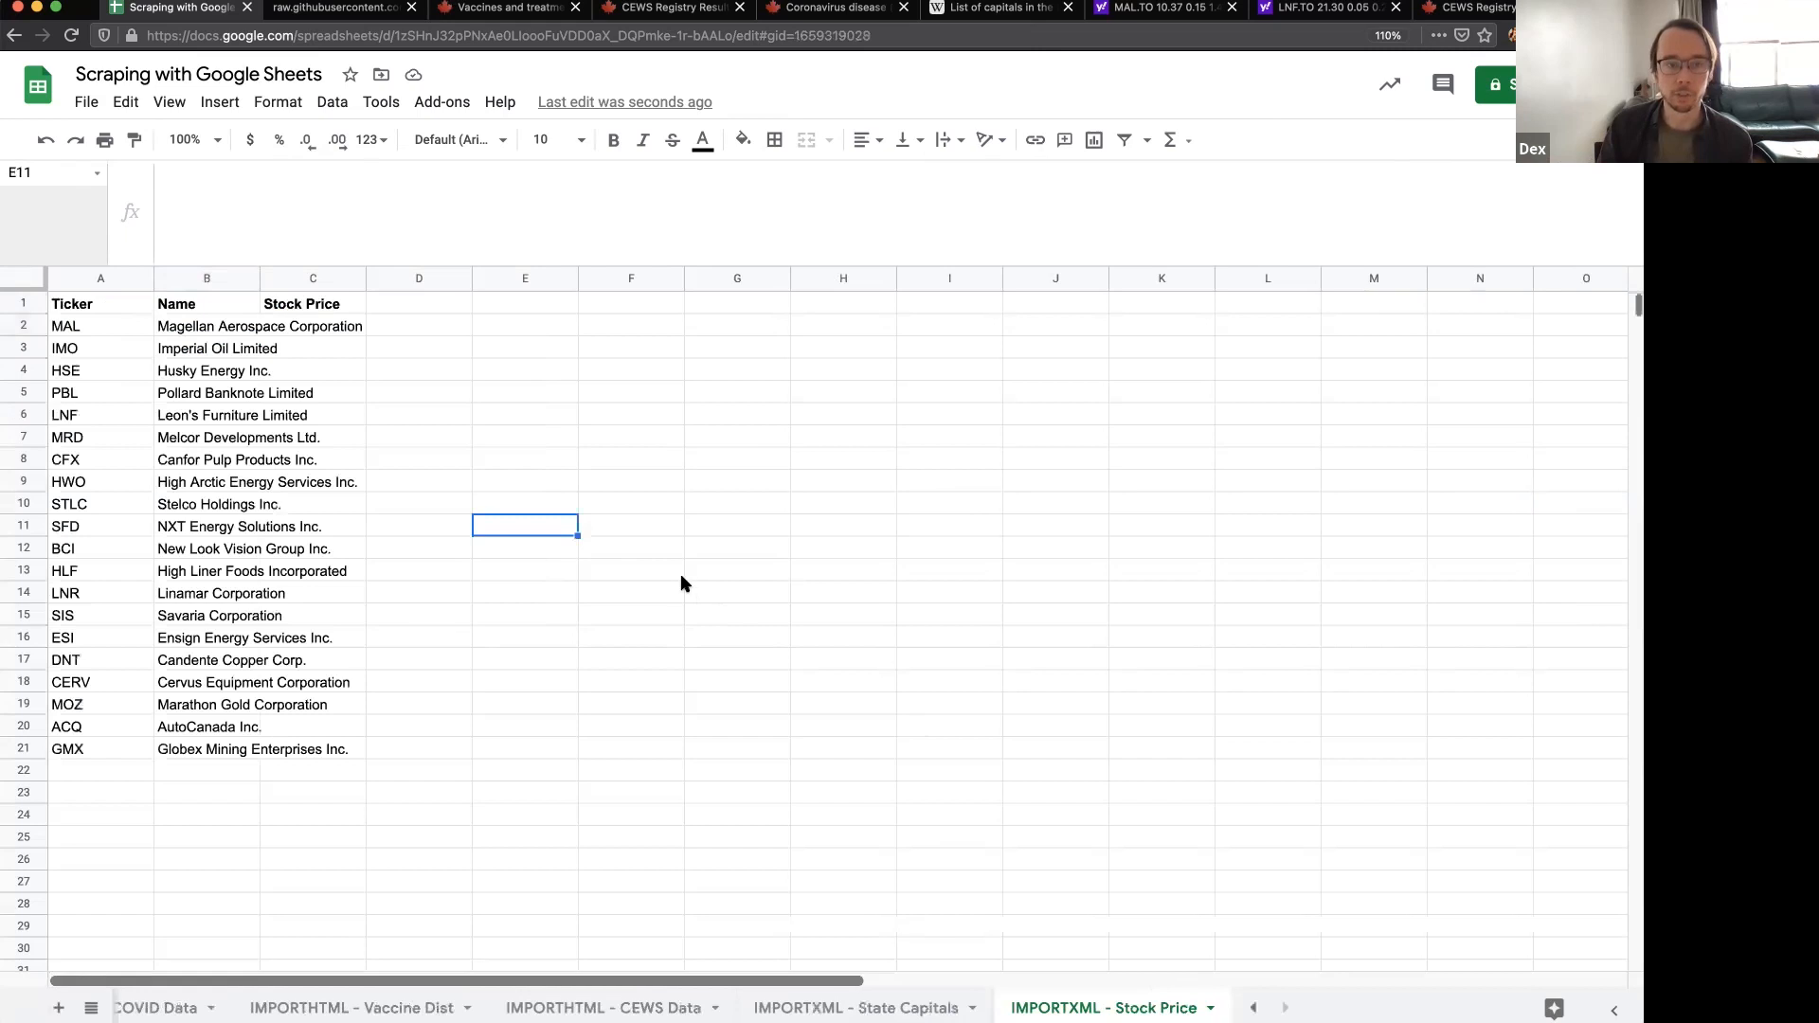
# - Review the ticker symbols in A2:A21 and select the empty Stock Price cell for MAL
pyautogui.click(319, 328)
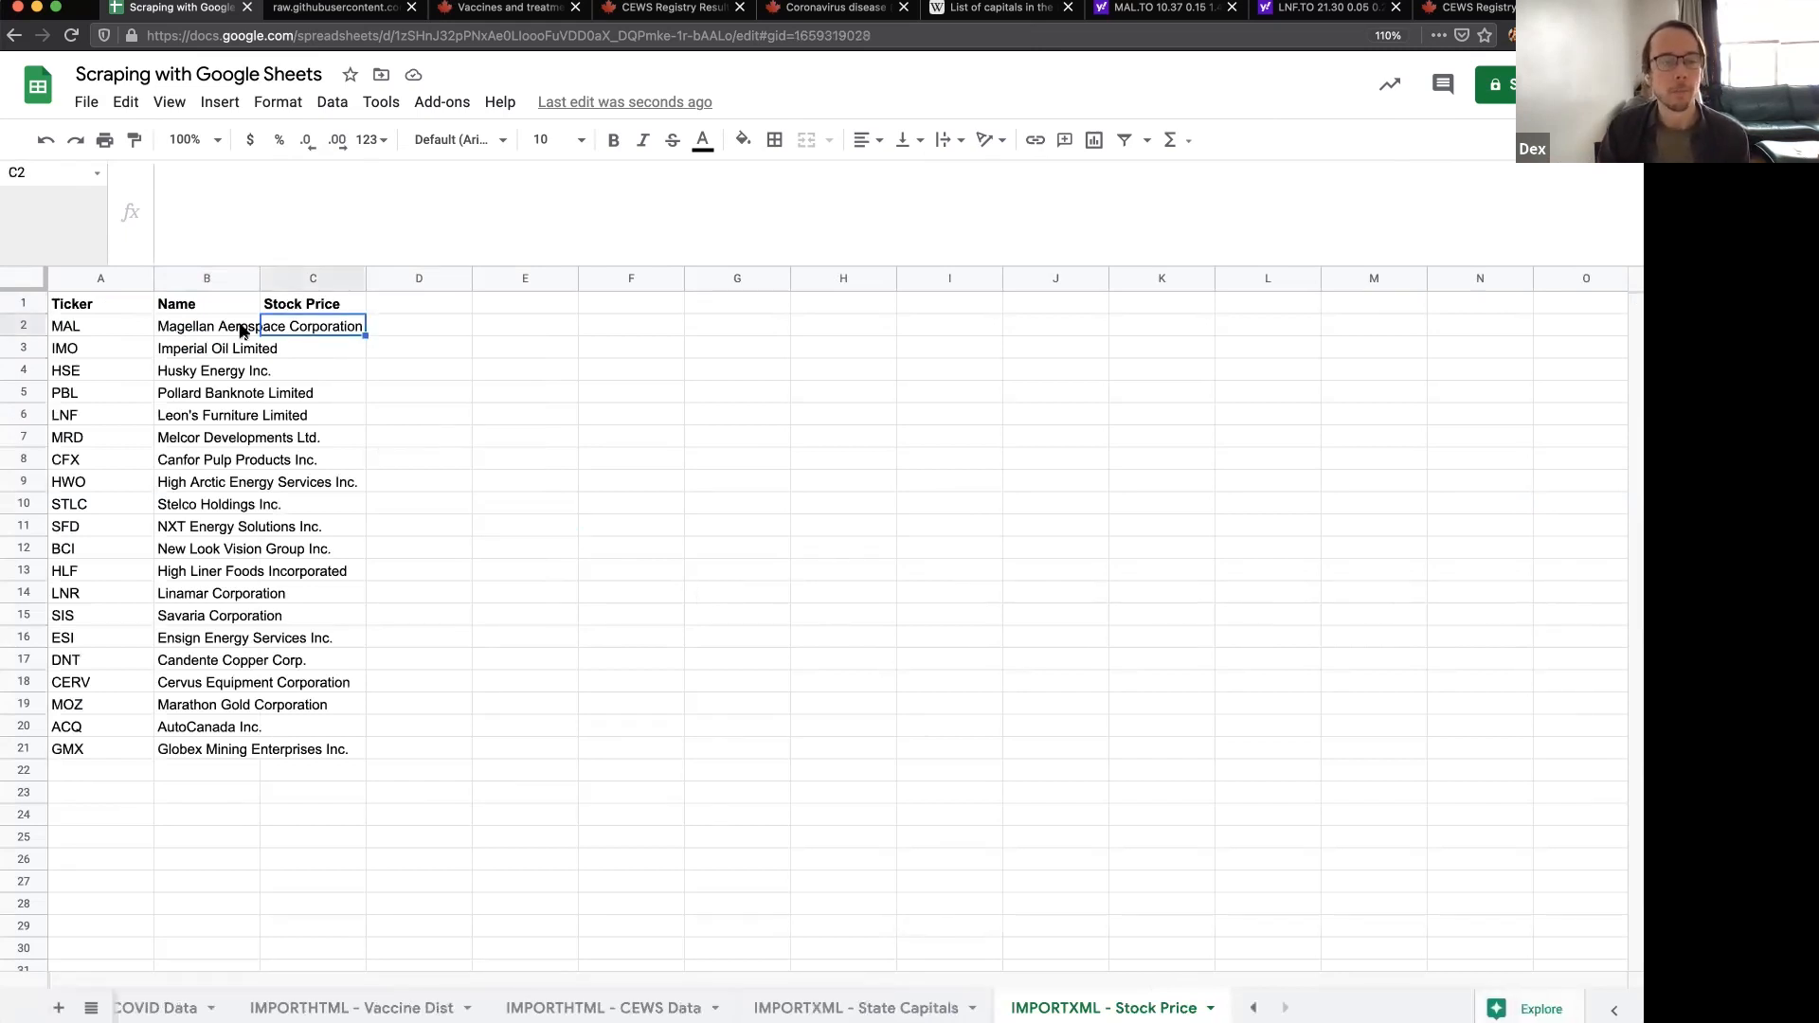
pyautogui.click(113, 328)
pyautogui.moveTo(113, 328); pyautogui.dragTo(109, 753)
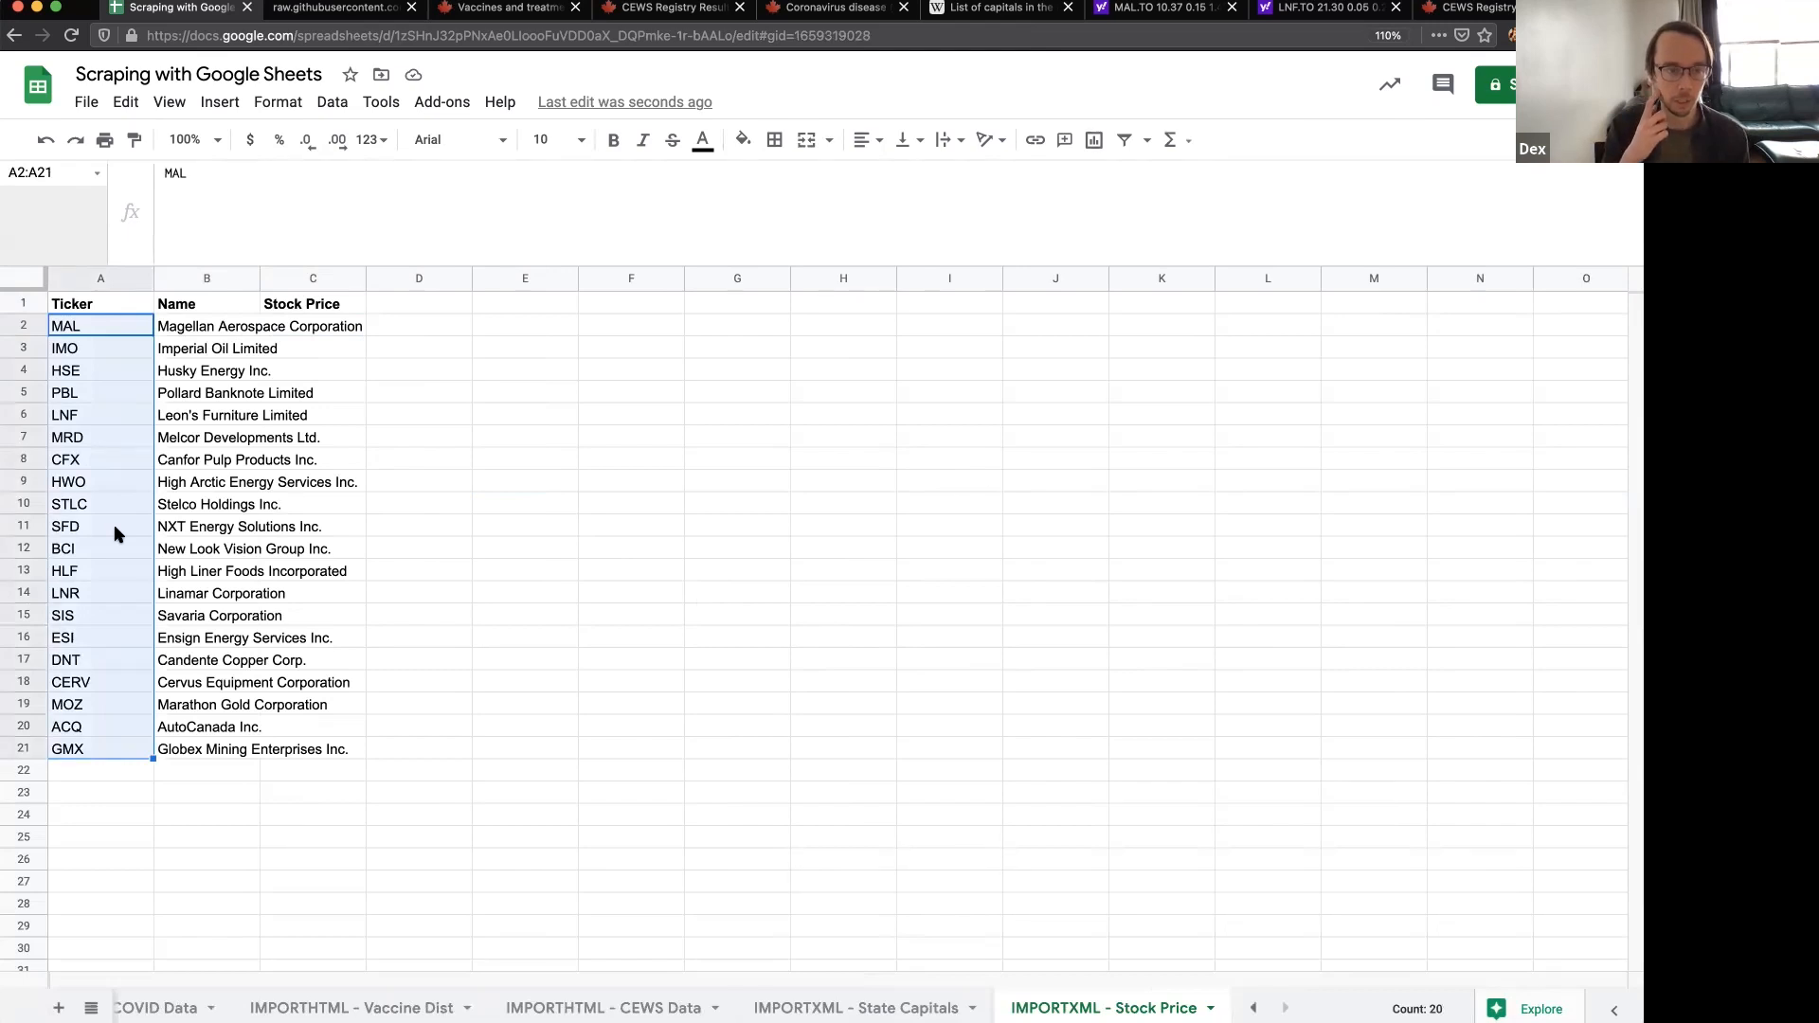
pyautogui.click(122, 348)
pyautogui.click(123, 326)
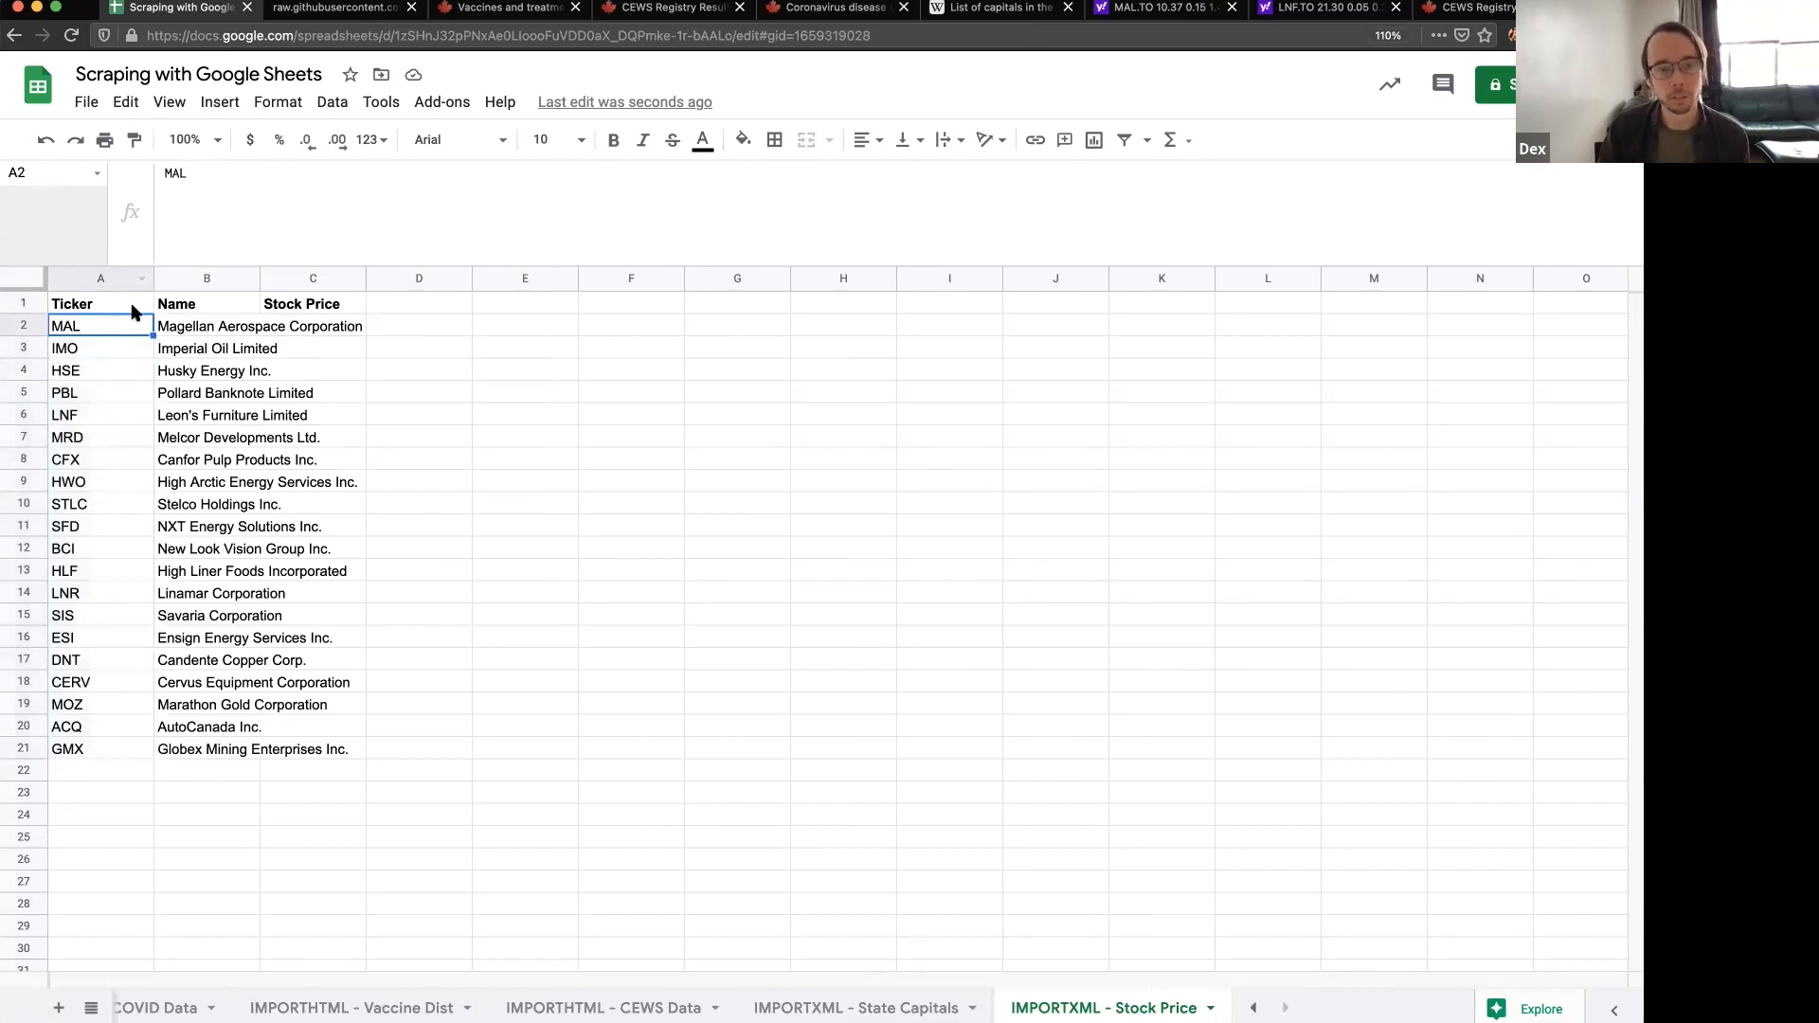
pyautogui.press('Right')
pyautogui.press('Right')
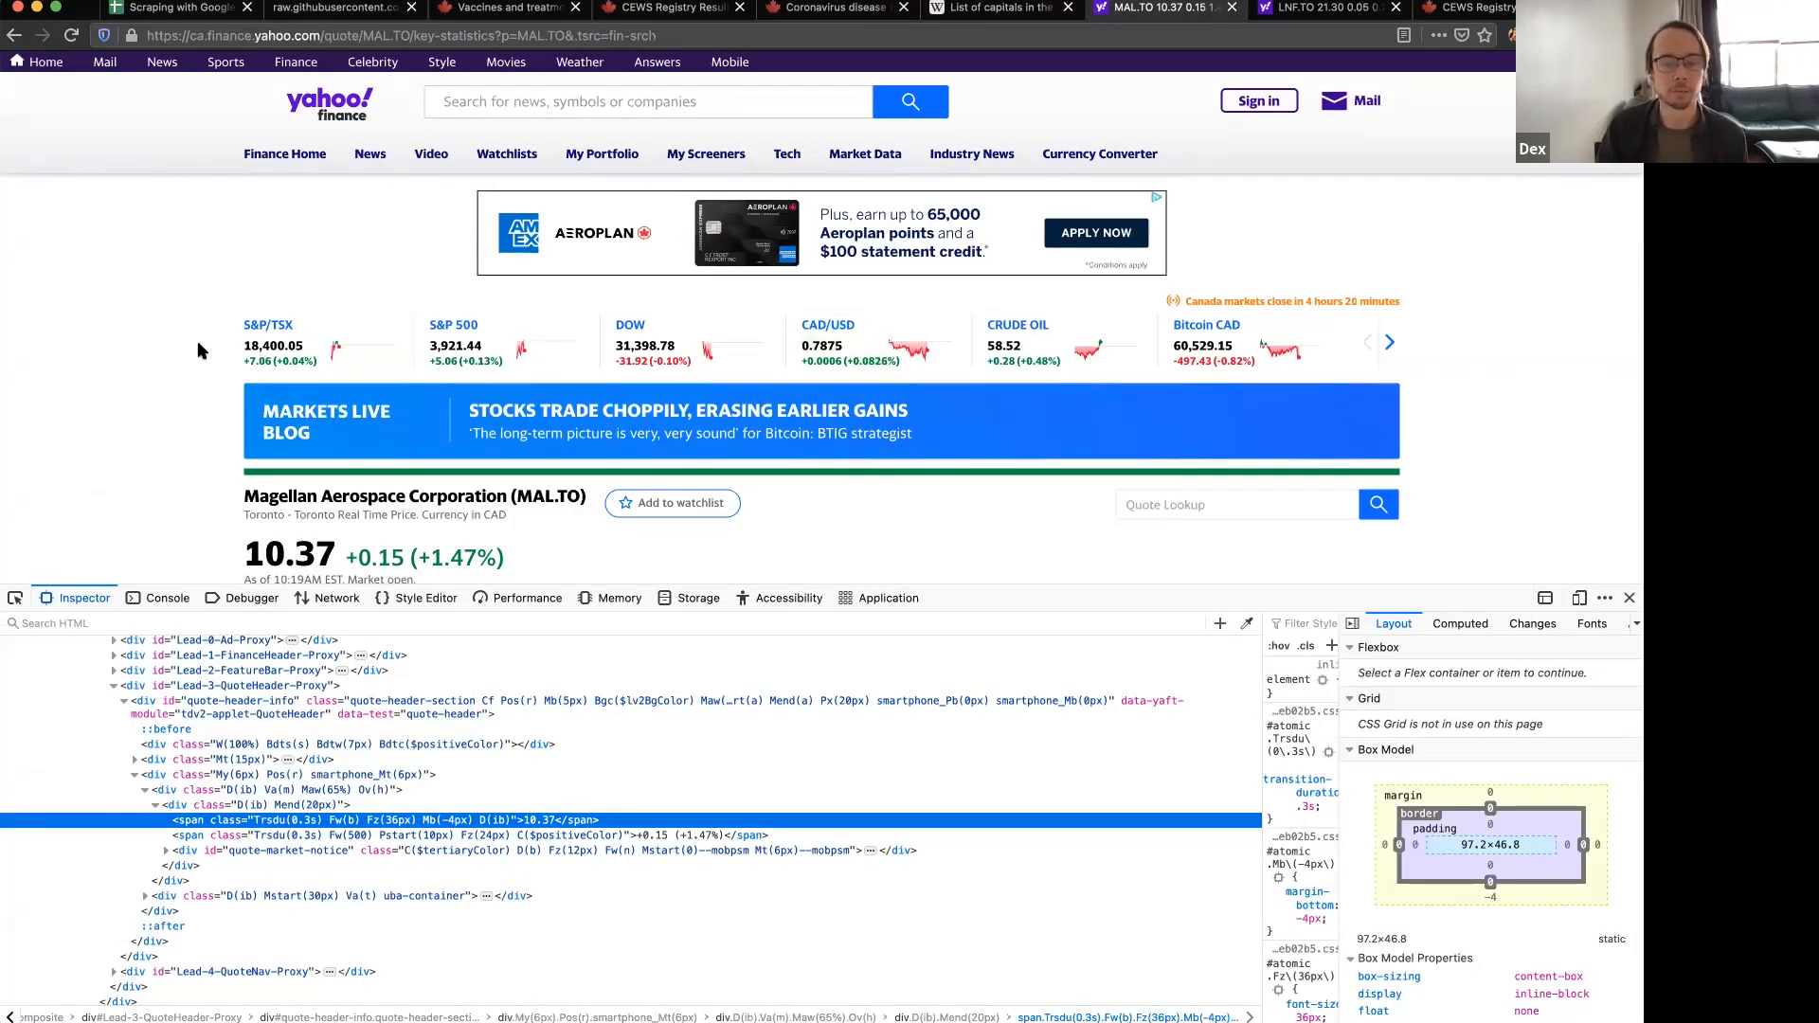
# - Close the developer tools on the MAL.TO Yahoo Finance page, and return to the sheet to review the MAL row, ending on C2
pyautogui.click(1629, 598)
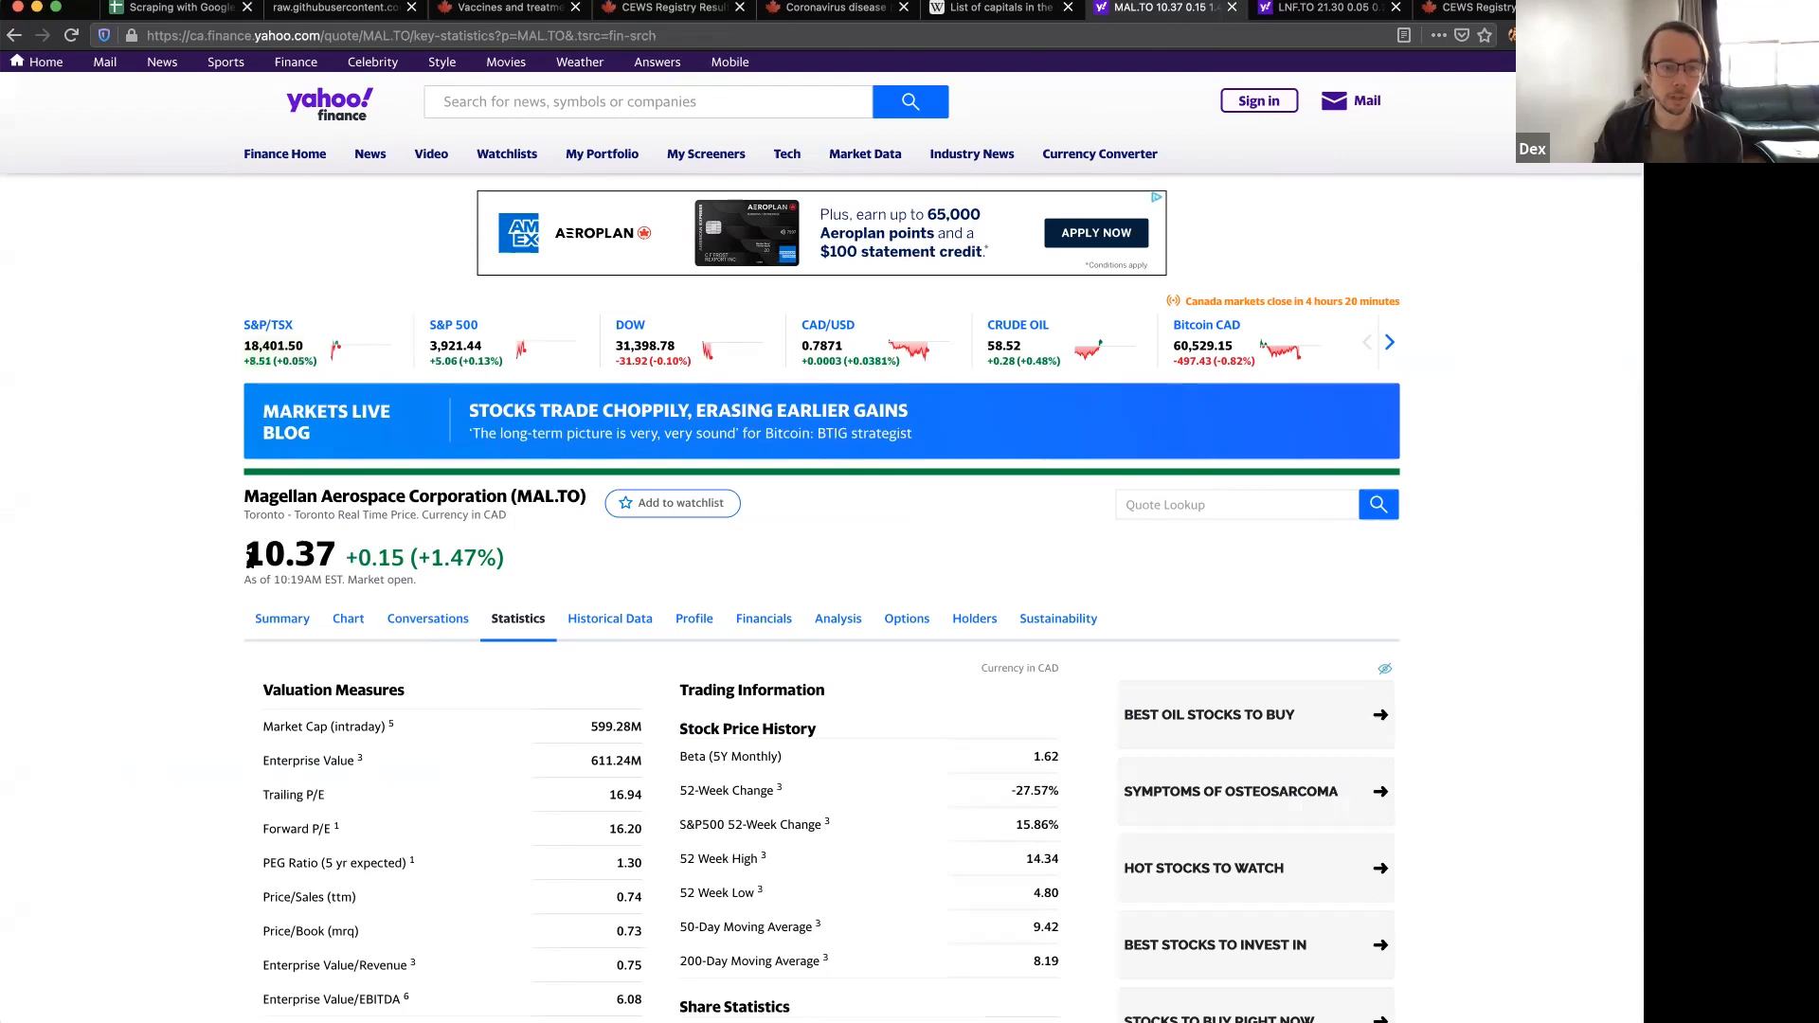
pyautogui.click(180, 8)
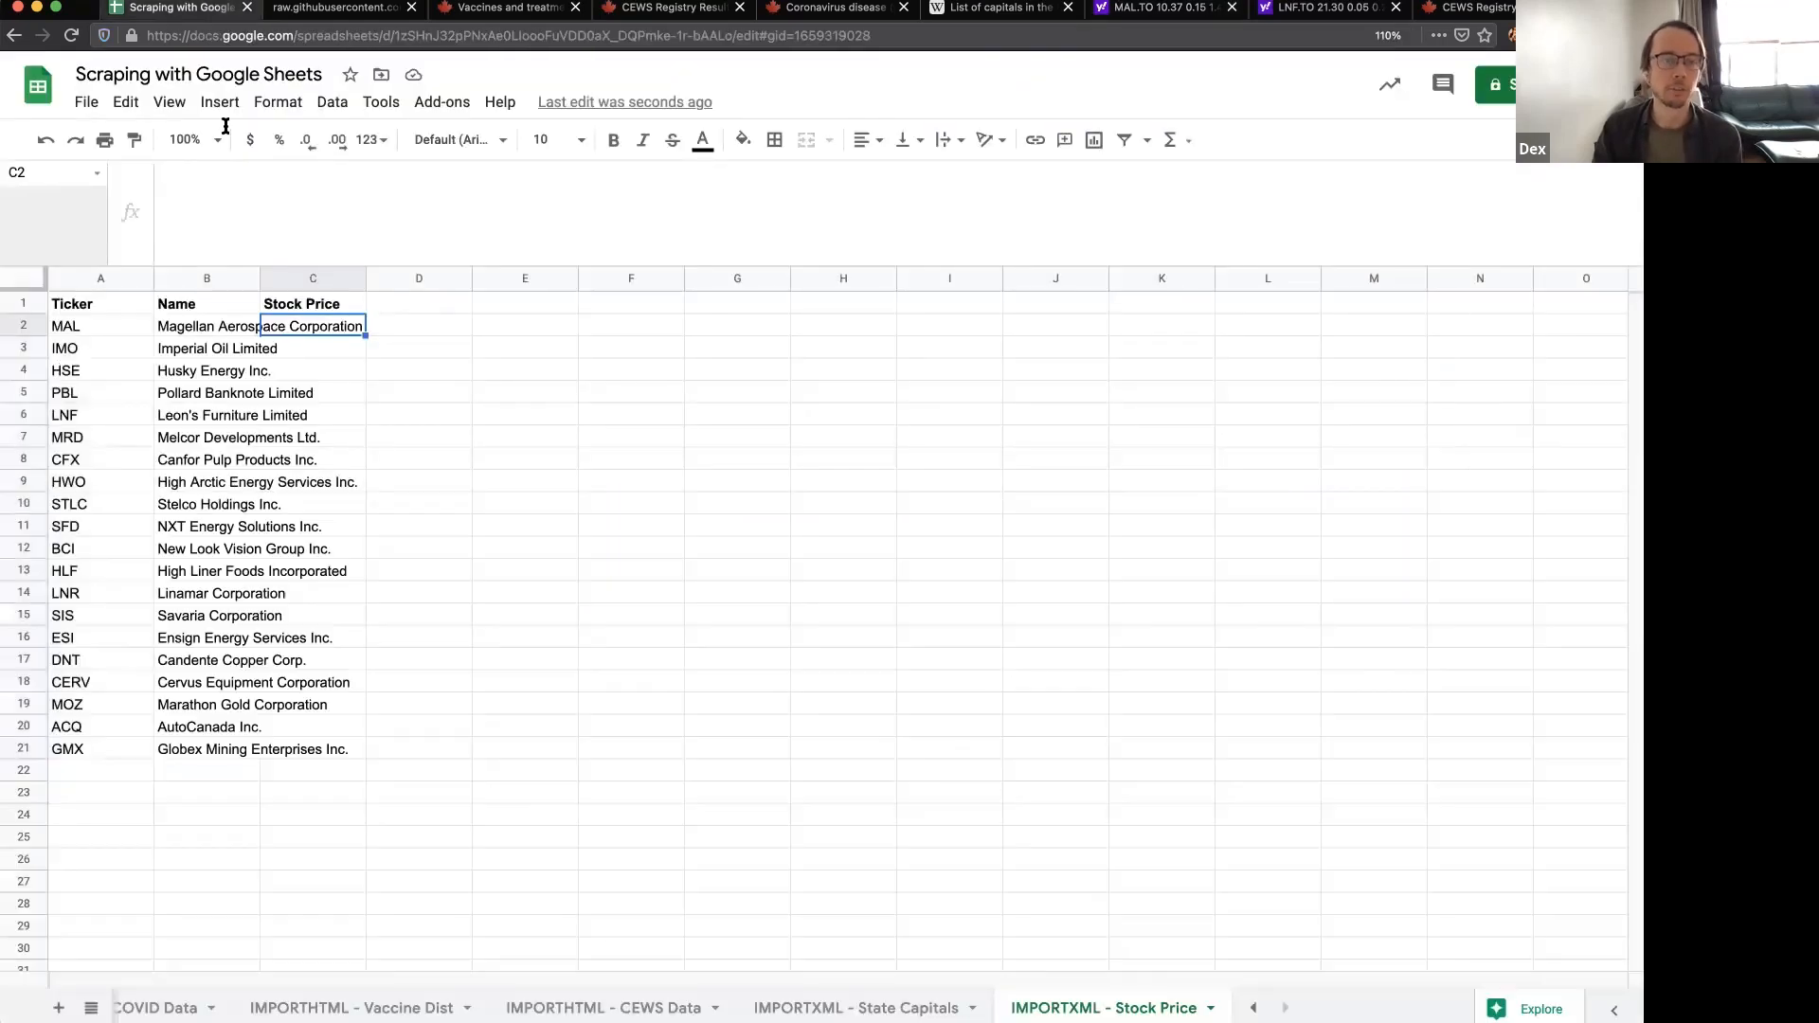
pyautogui.click(82, 327)
pyautogui.click(196, 323)
pyautogui.moveTo(104, 323); pyautogui.dragTo(212, 323)
pyautogui.click(303, 322)
pyautogui.click(94, 323)
pyautogui.click(322, 326)
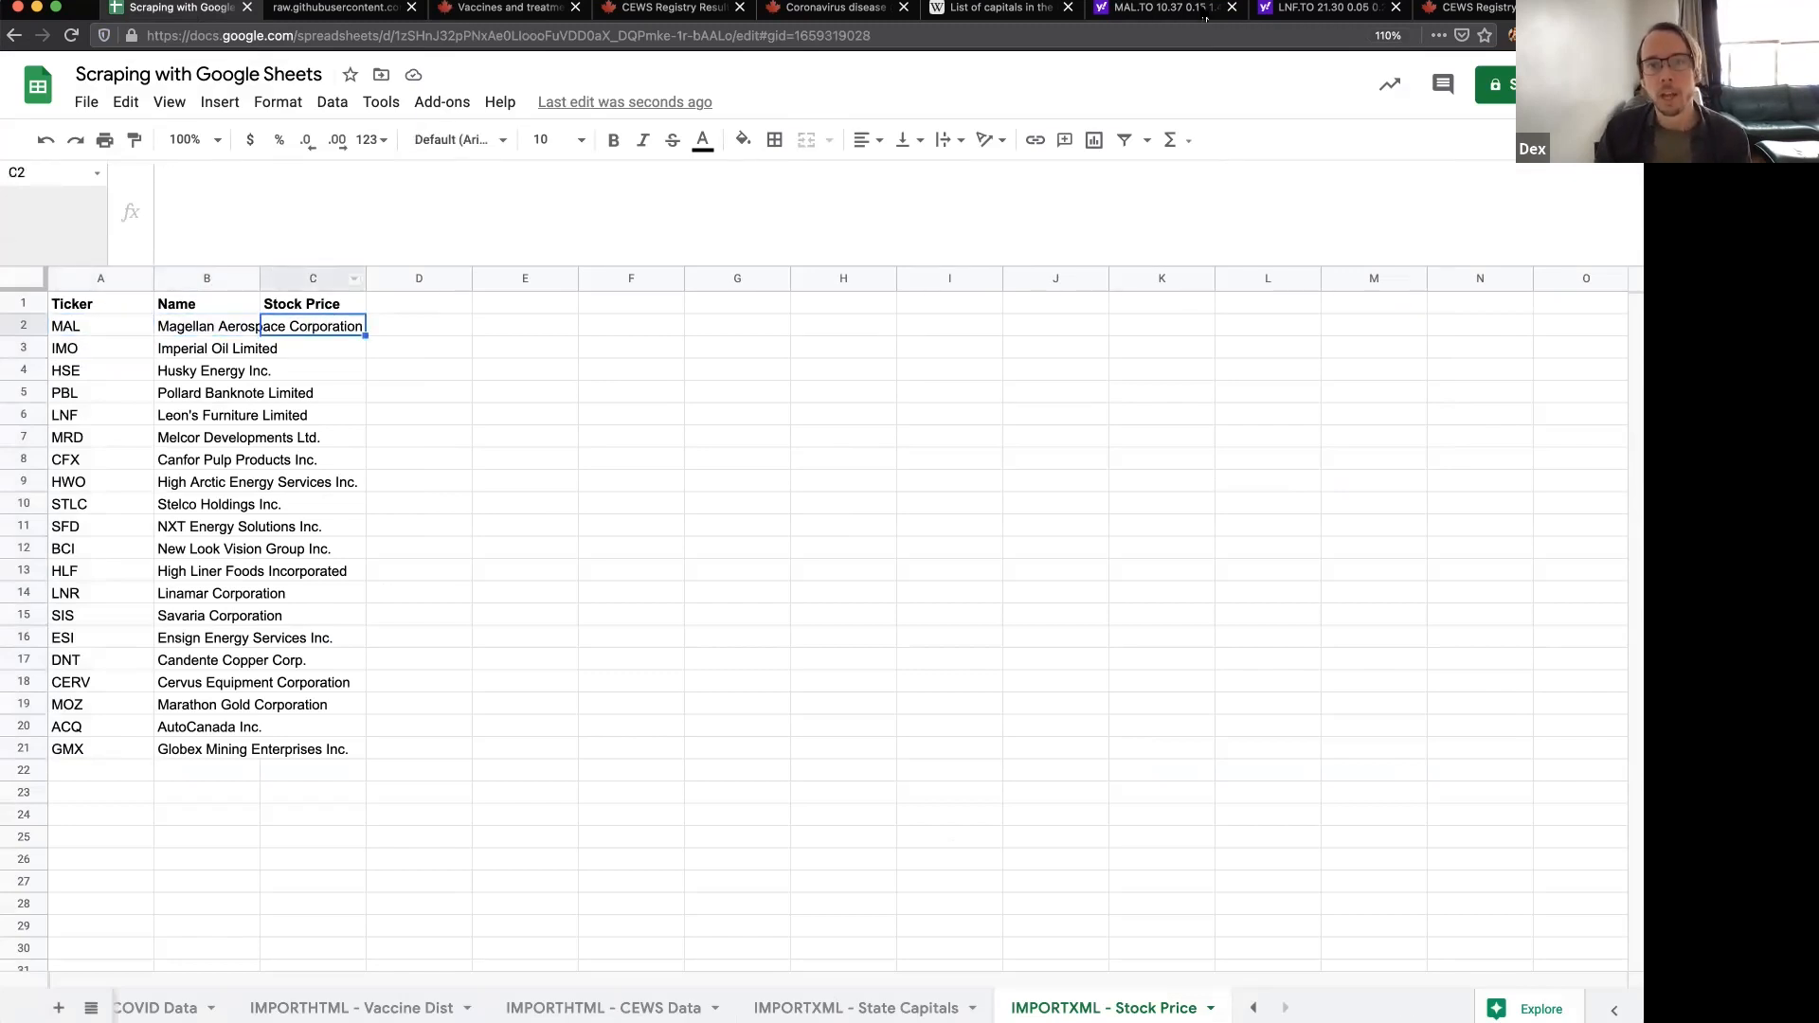
# - Examine where the MAL ticker appears in the URL of the Yahoo Finance statistics page
pyautogui.click(1141, 14)
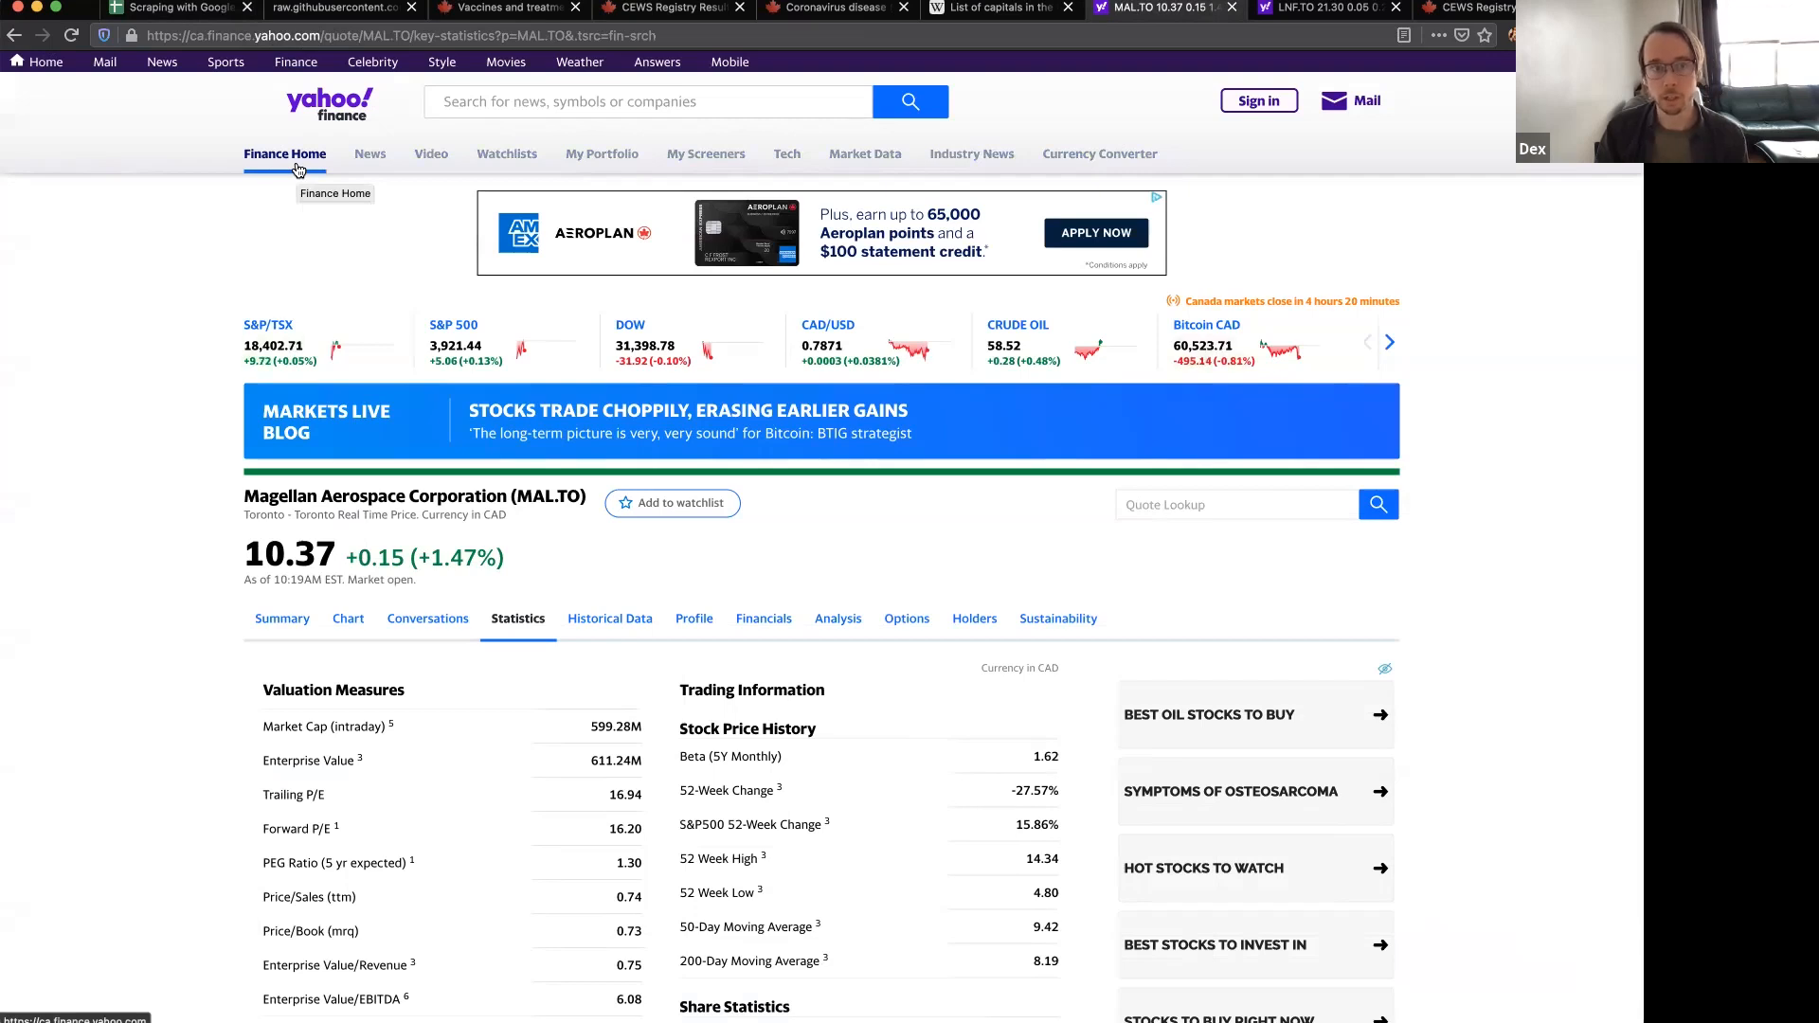
pyautogui.moveTo(546, 35); pyautogui.dragTo(516, 35)
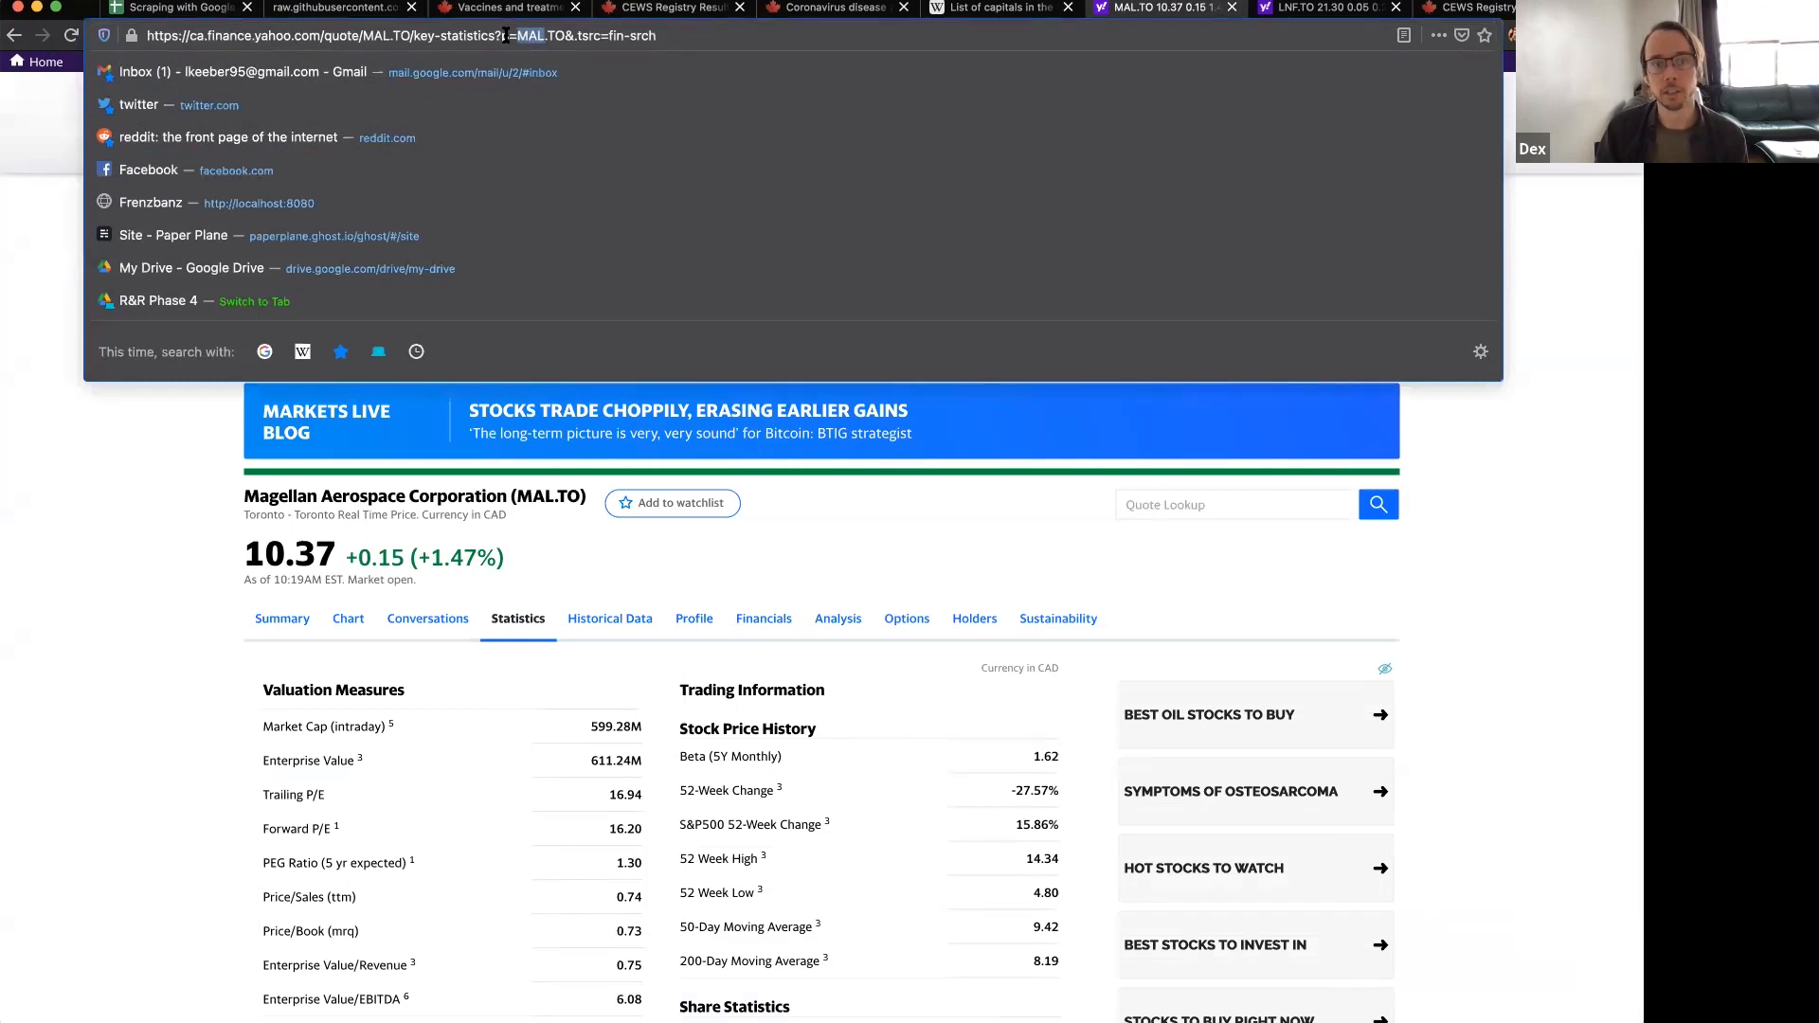
pyautogui.click(186, 557)
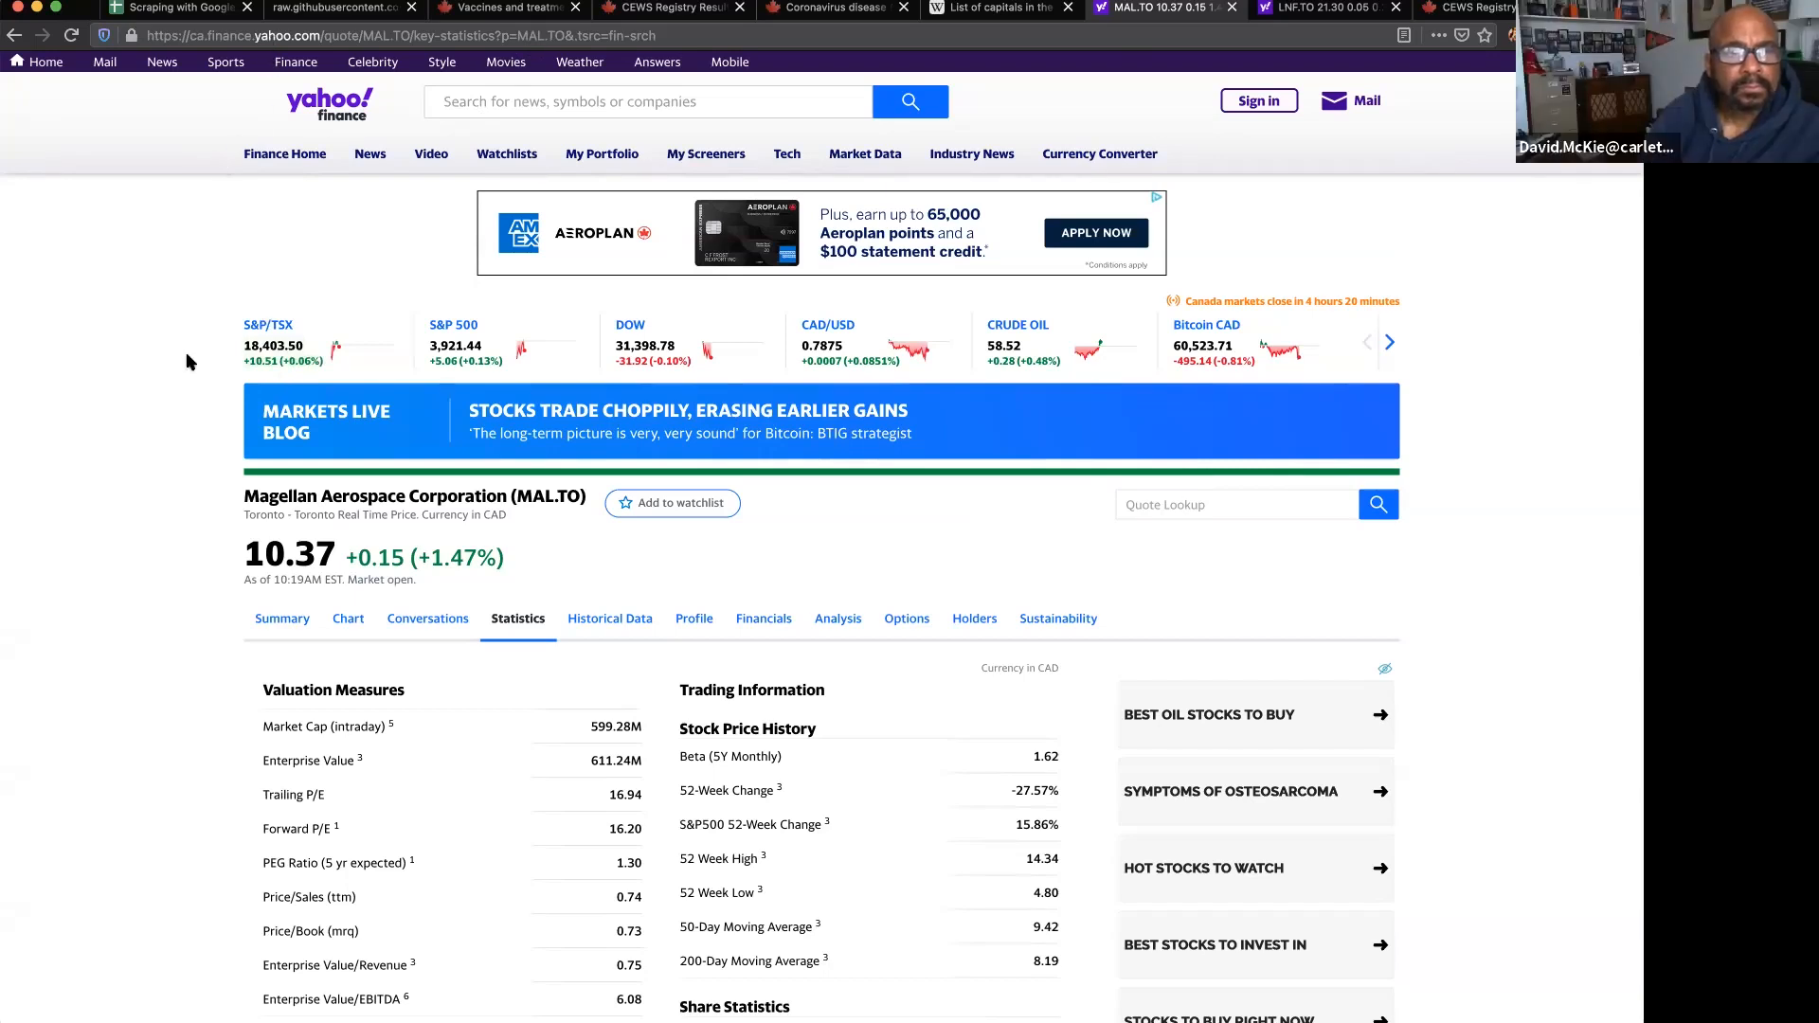
pyautogui.click(250, 35)
pyautogui.press('super+c')
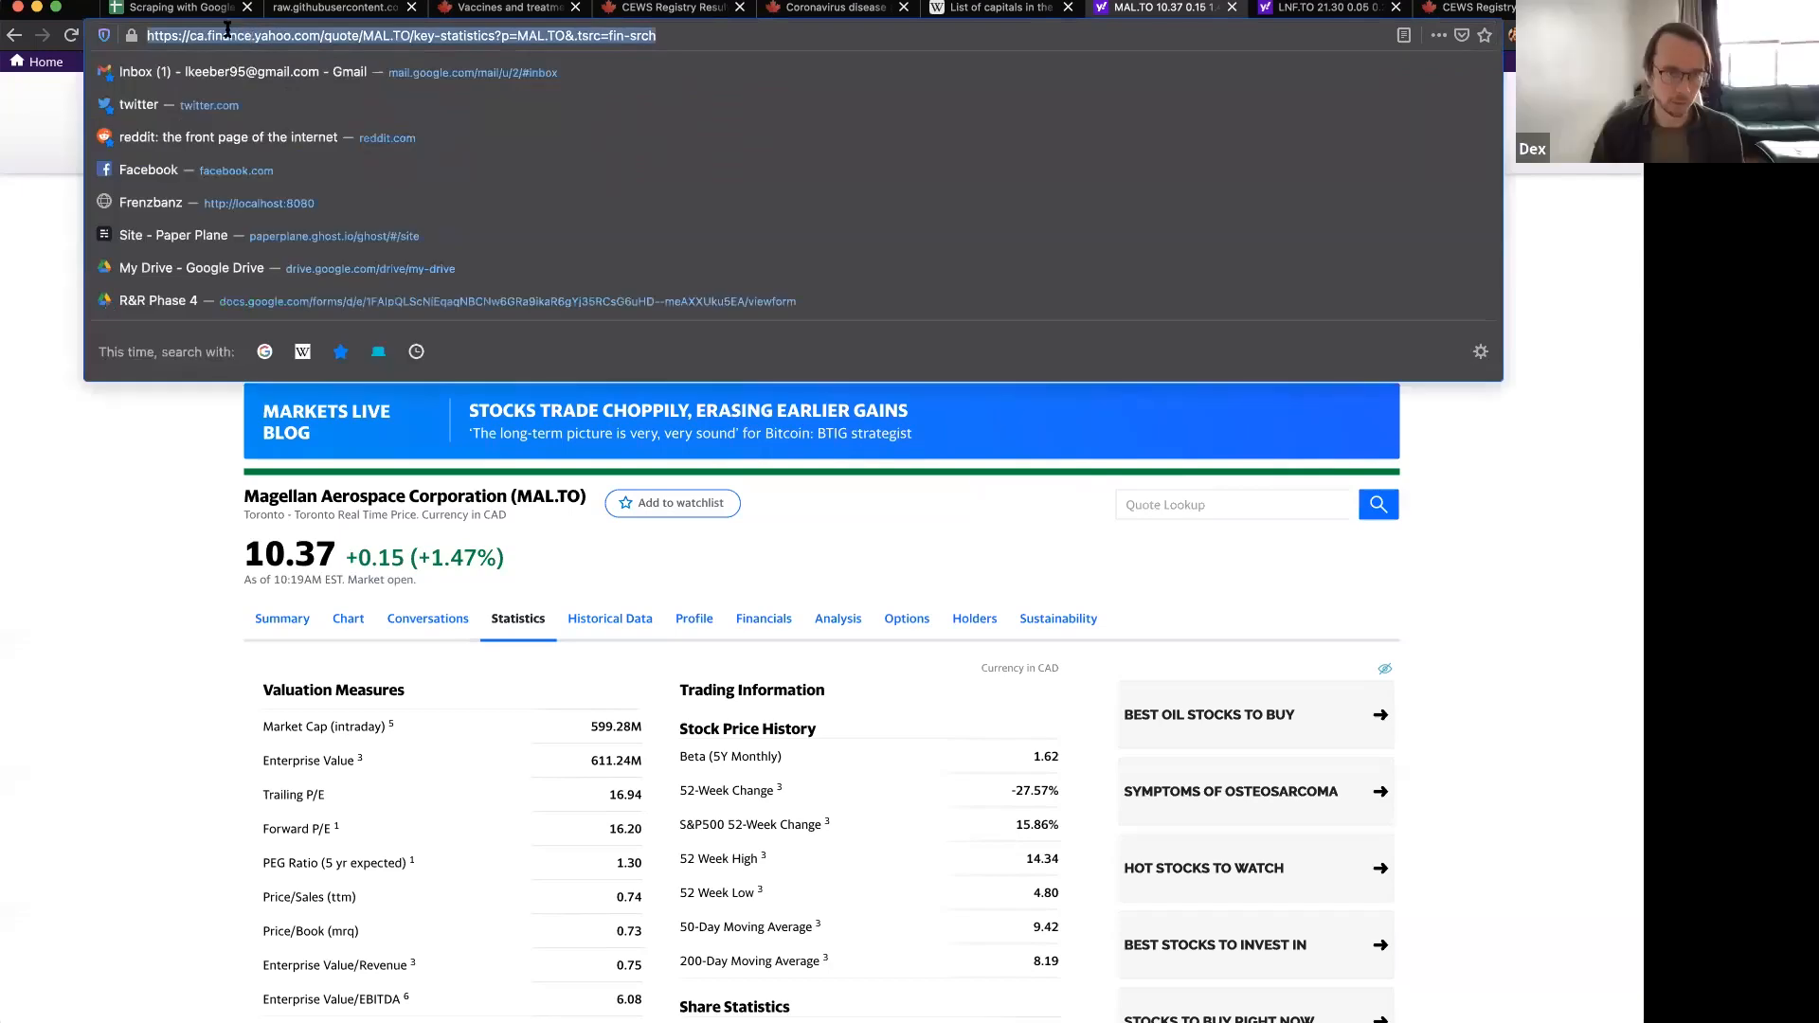
pyautogui.click(203, 14)
pyautogui.write('=IMPORT')
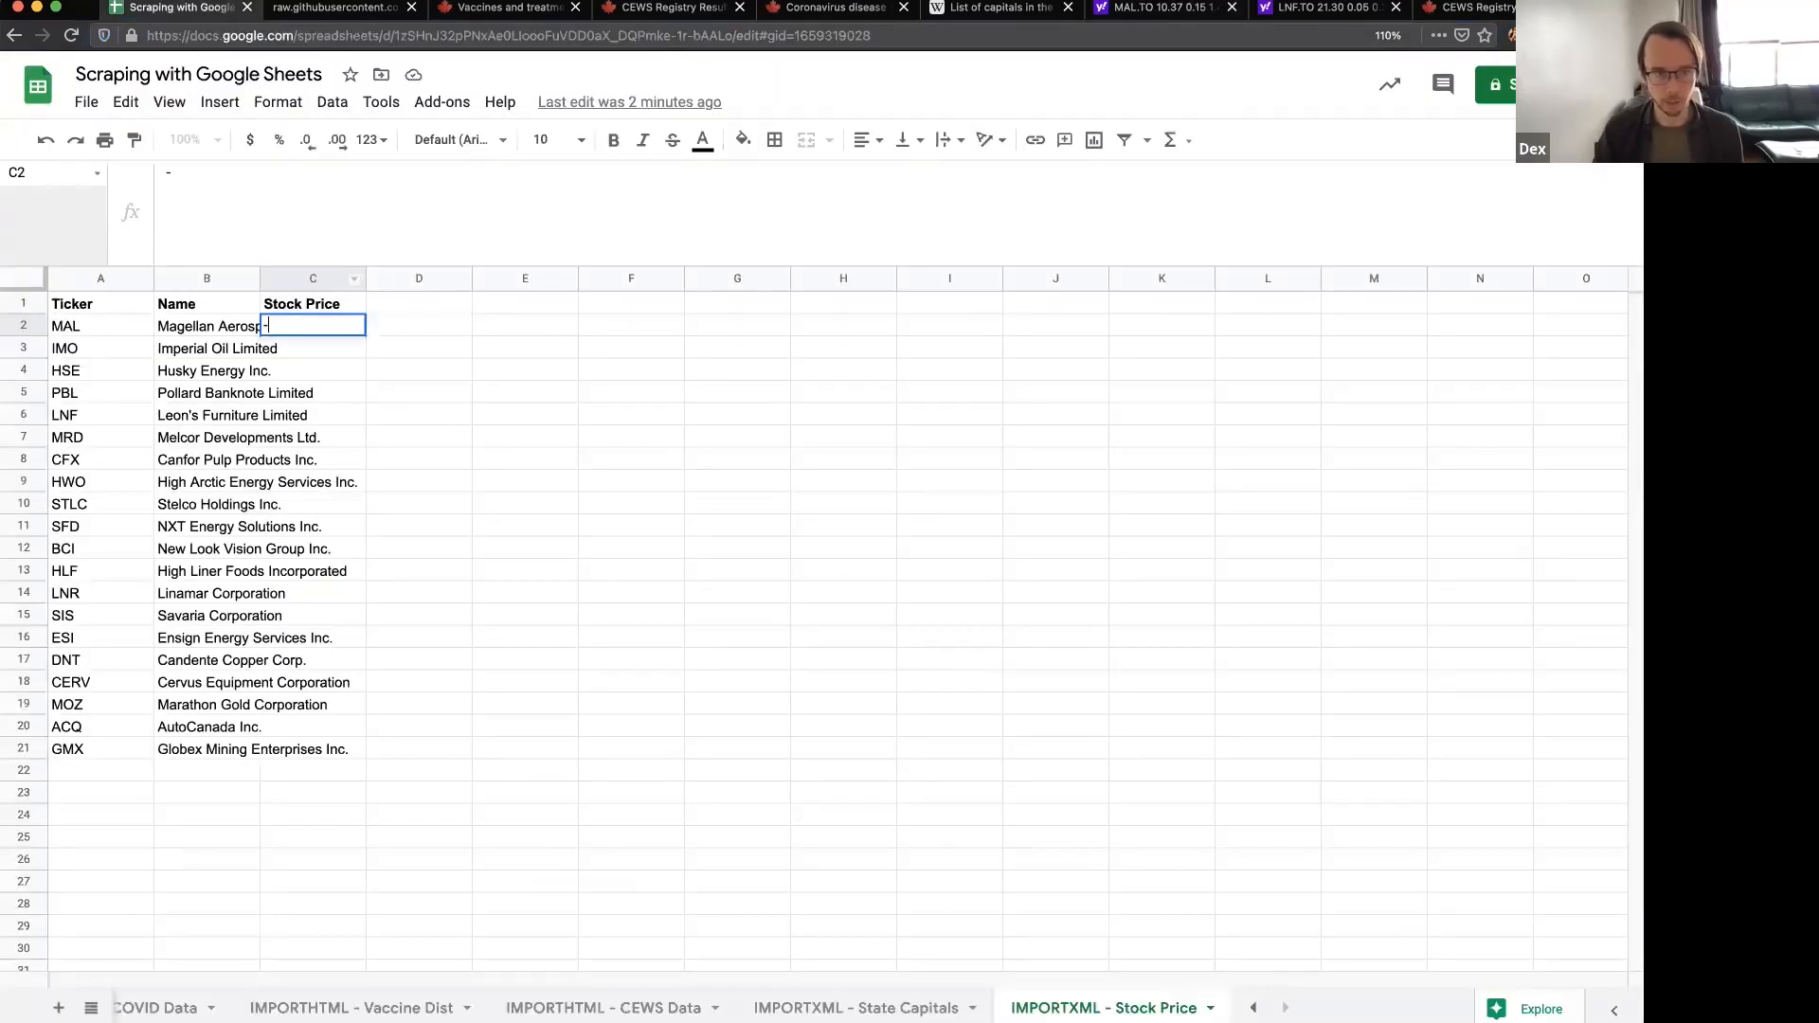
pyautogui.write('XML("')
pyautogui.press('super+v')
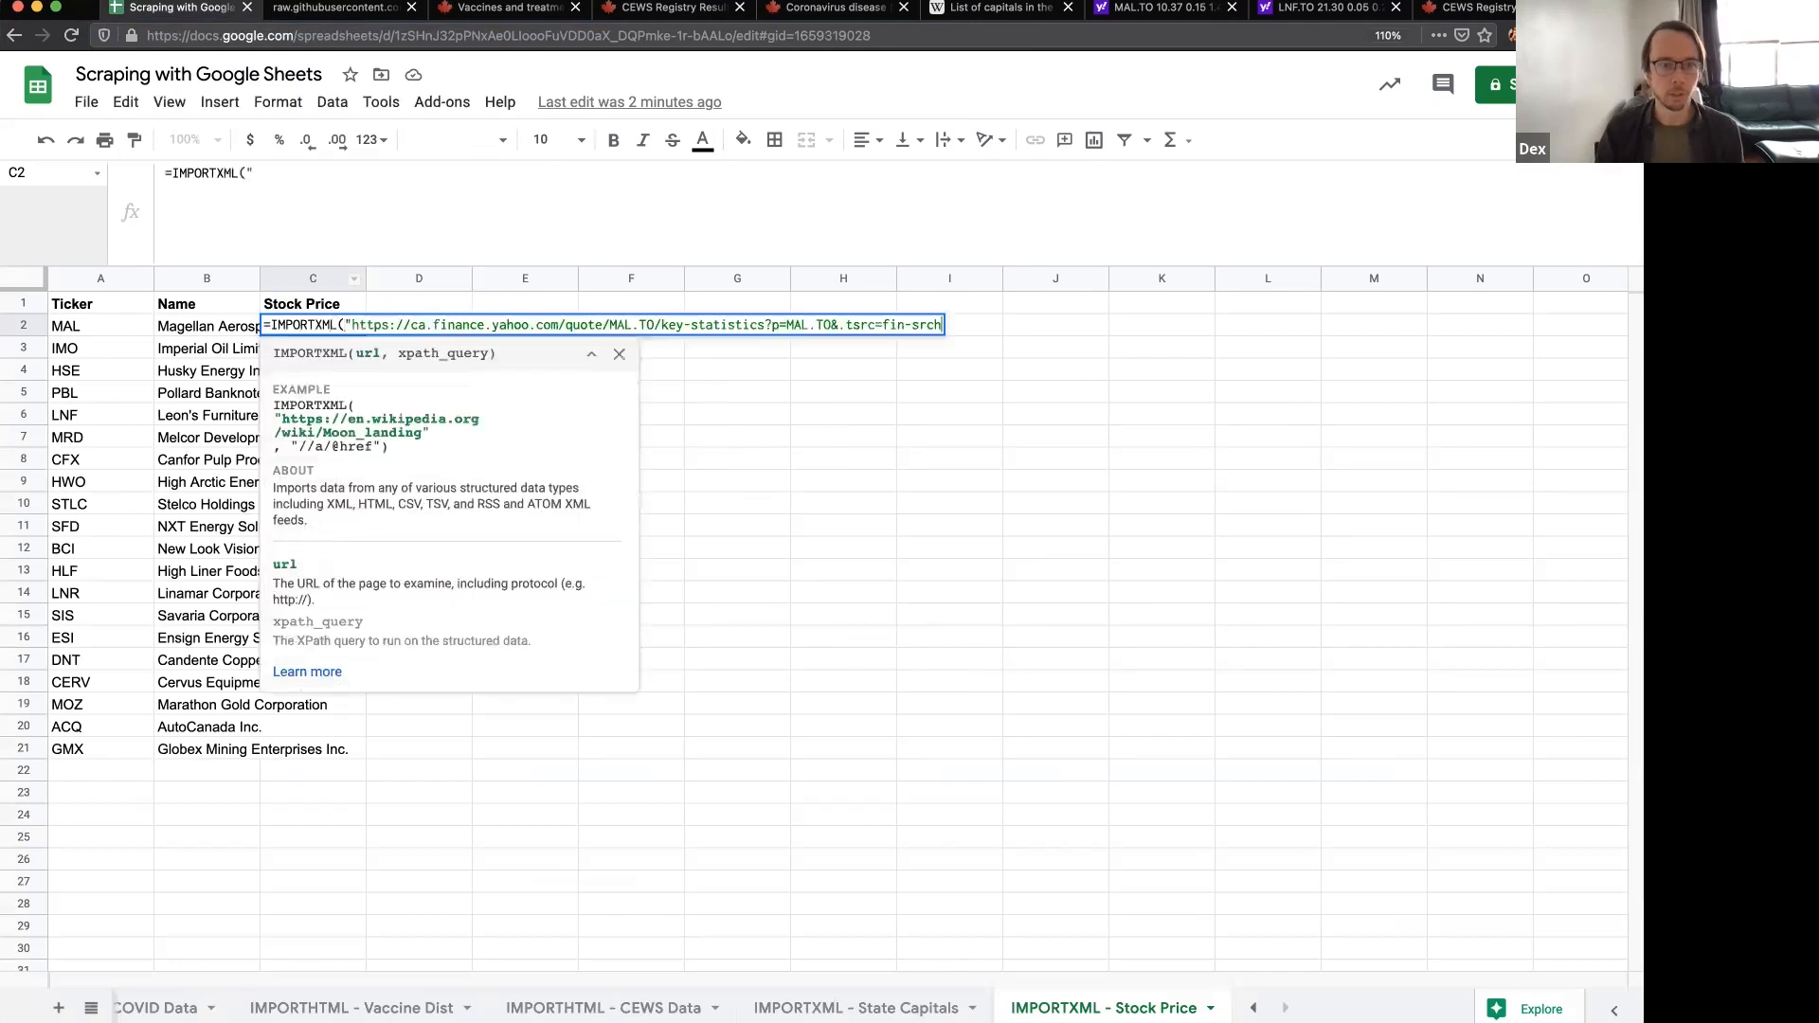
pyautogui.write('","')
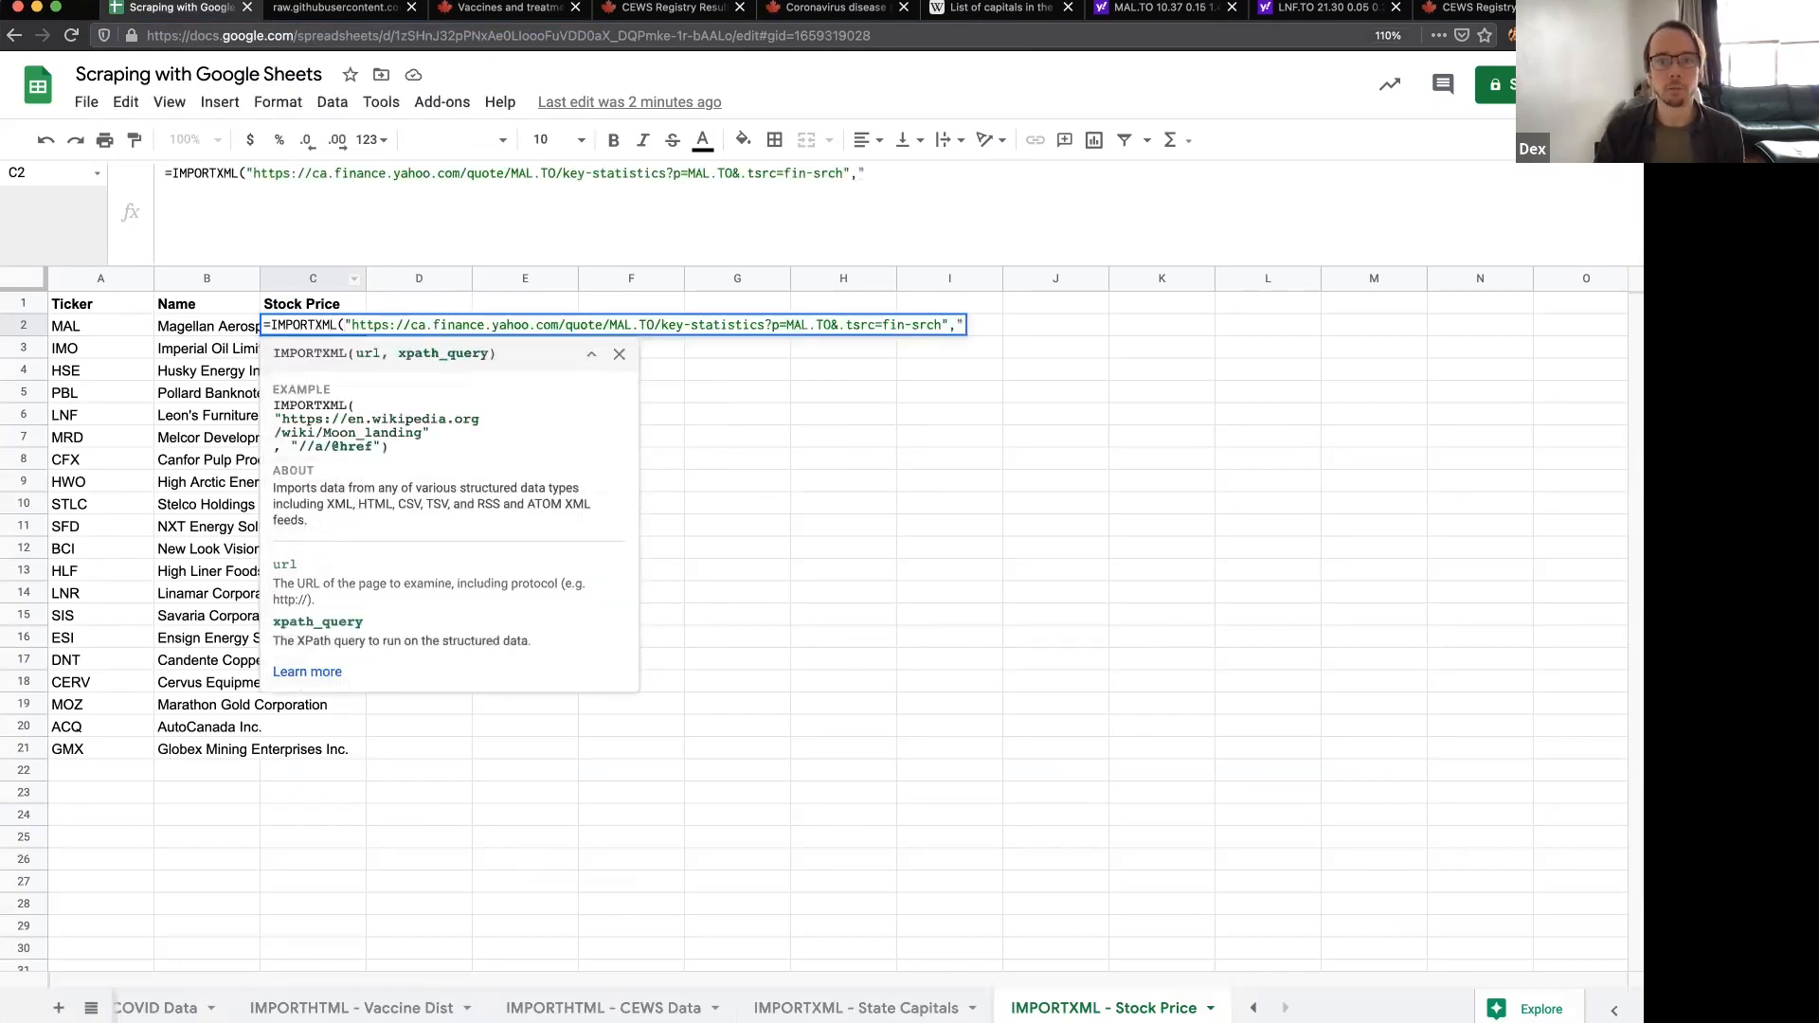
# - Inspect the HTML element of the stock price on the MAL.TO page and copy the XPath of its span
pyautogui.click(1173, 9)
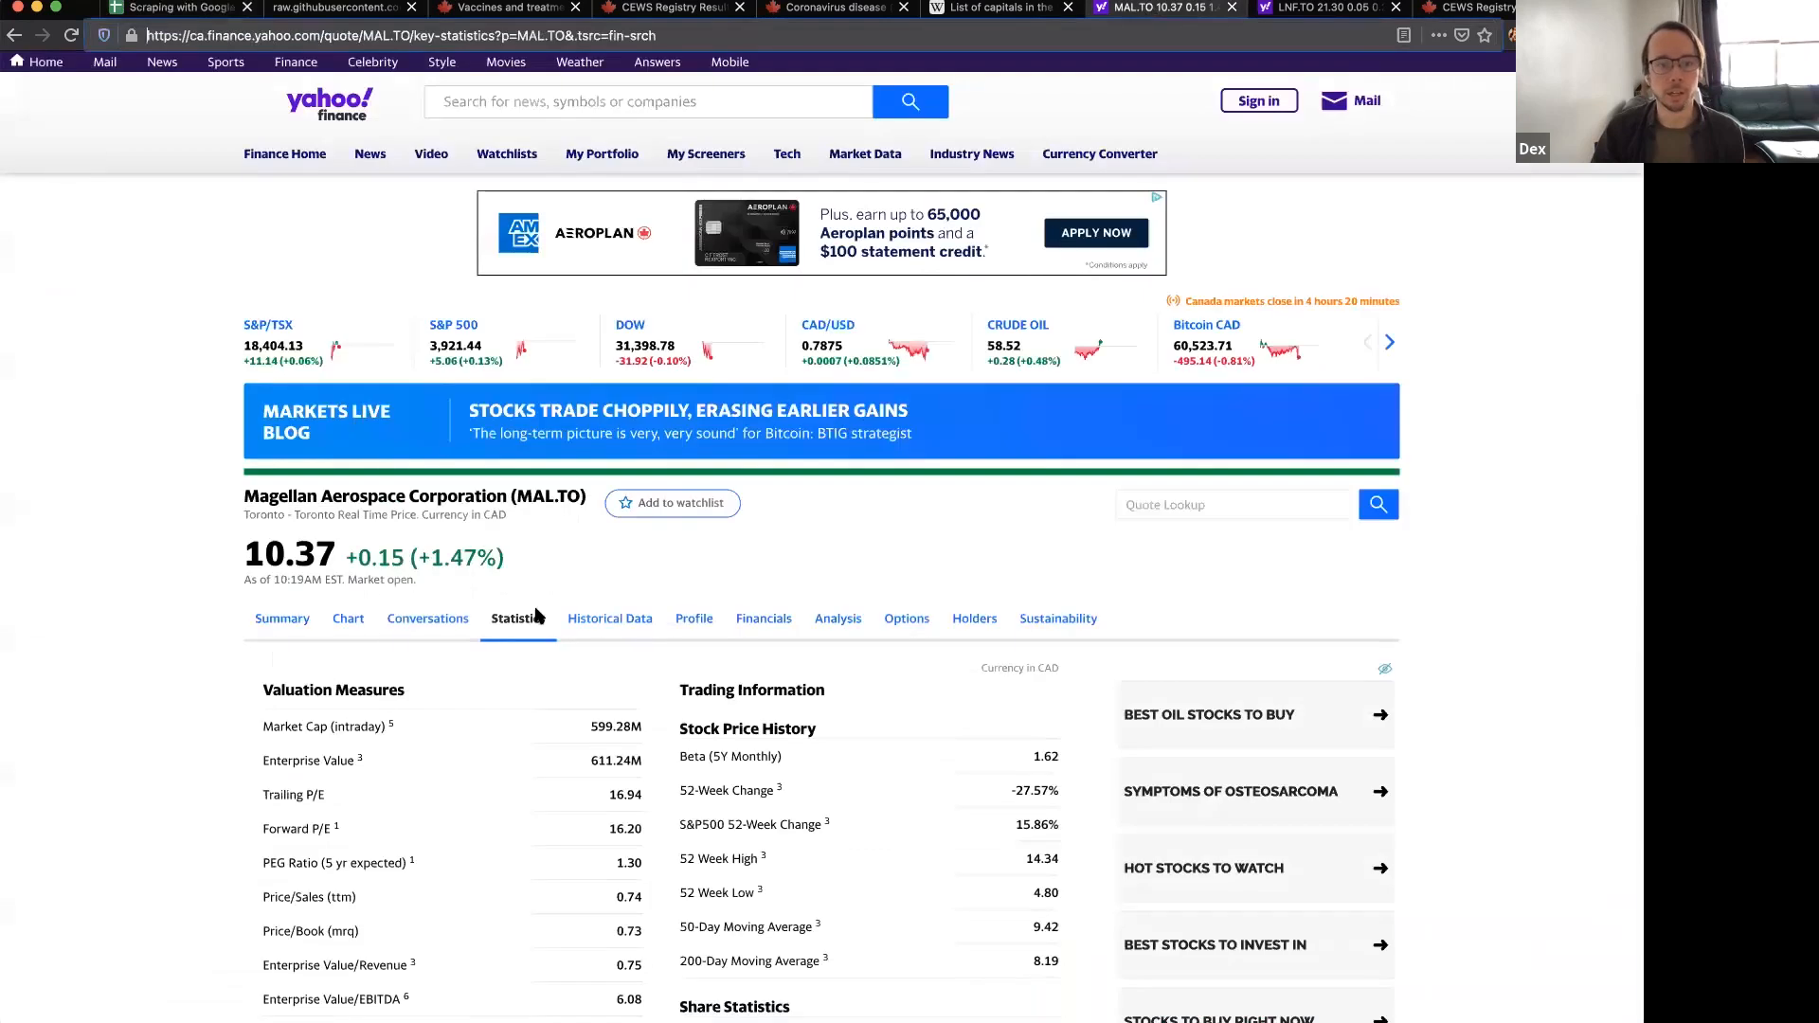
pyautogui.moveTo(248, 553); pyautogui.dragTo(340, 553)
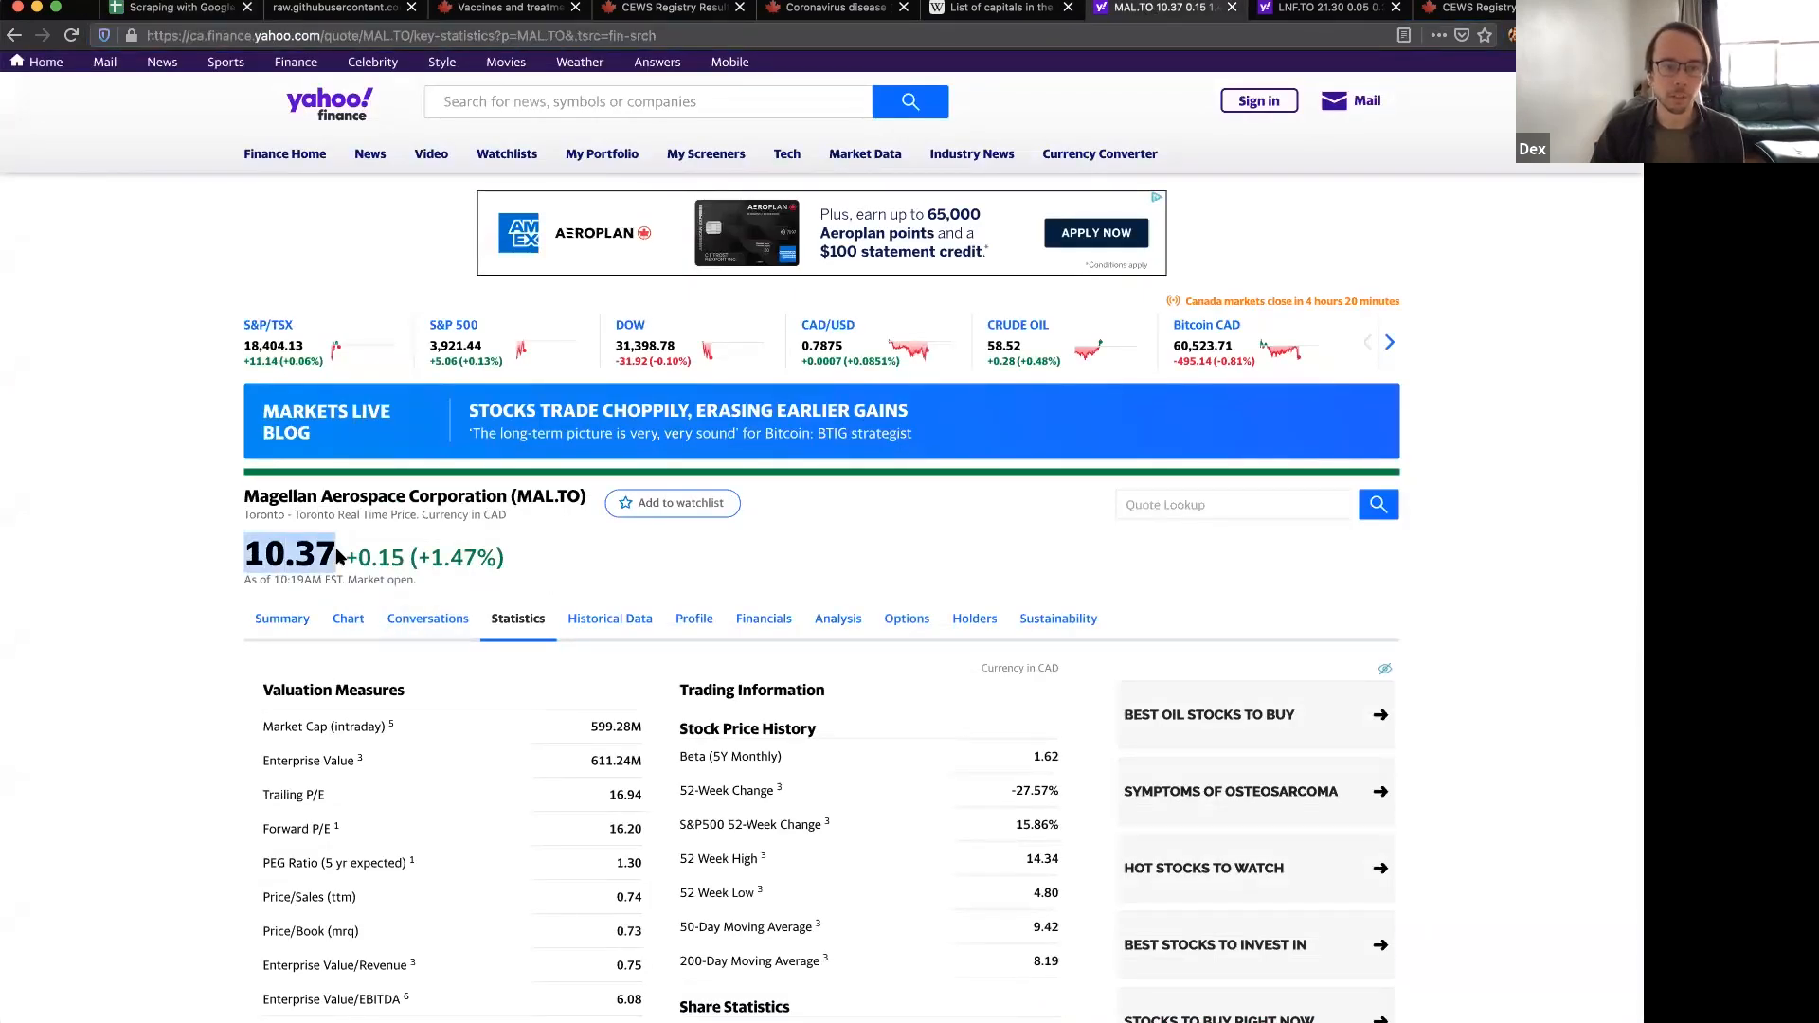
pyautogui.click(313, 553)
pyautogui.rightClick(311, 553)
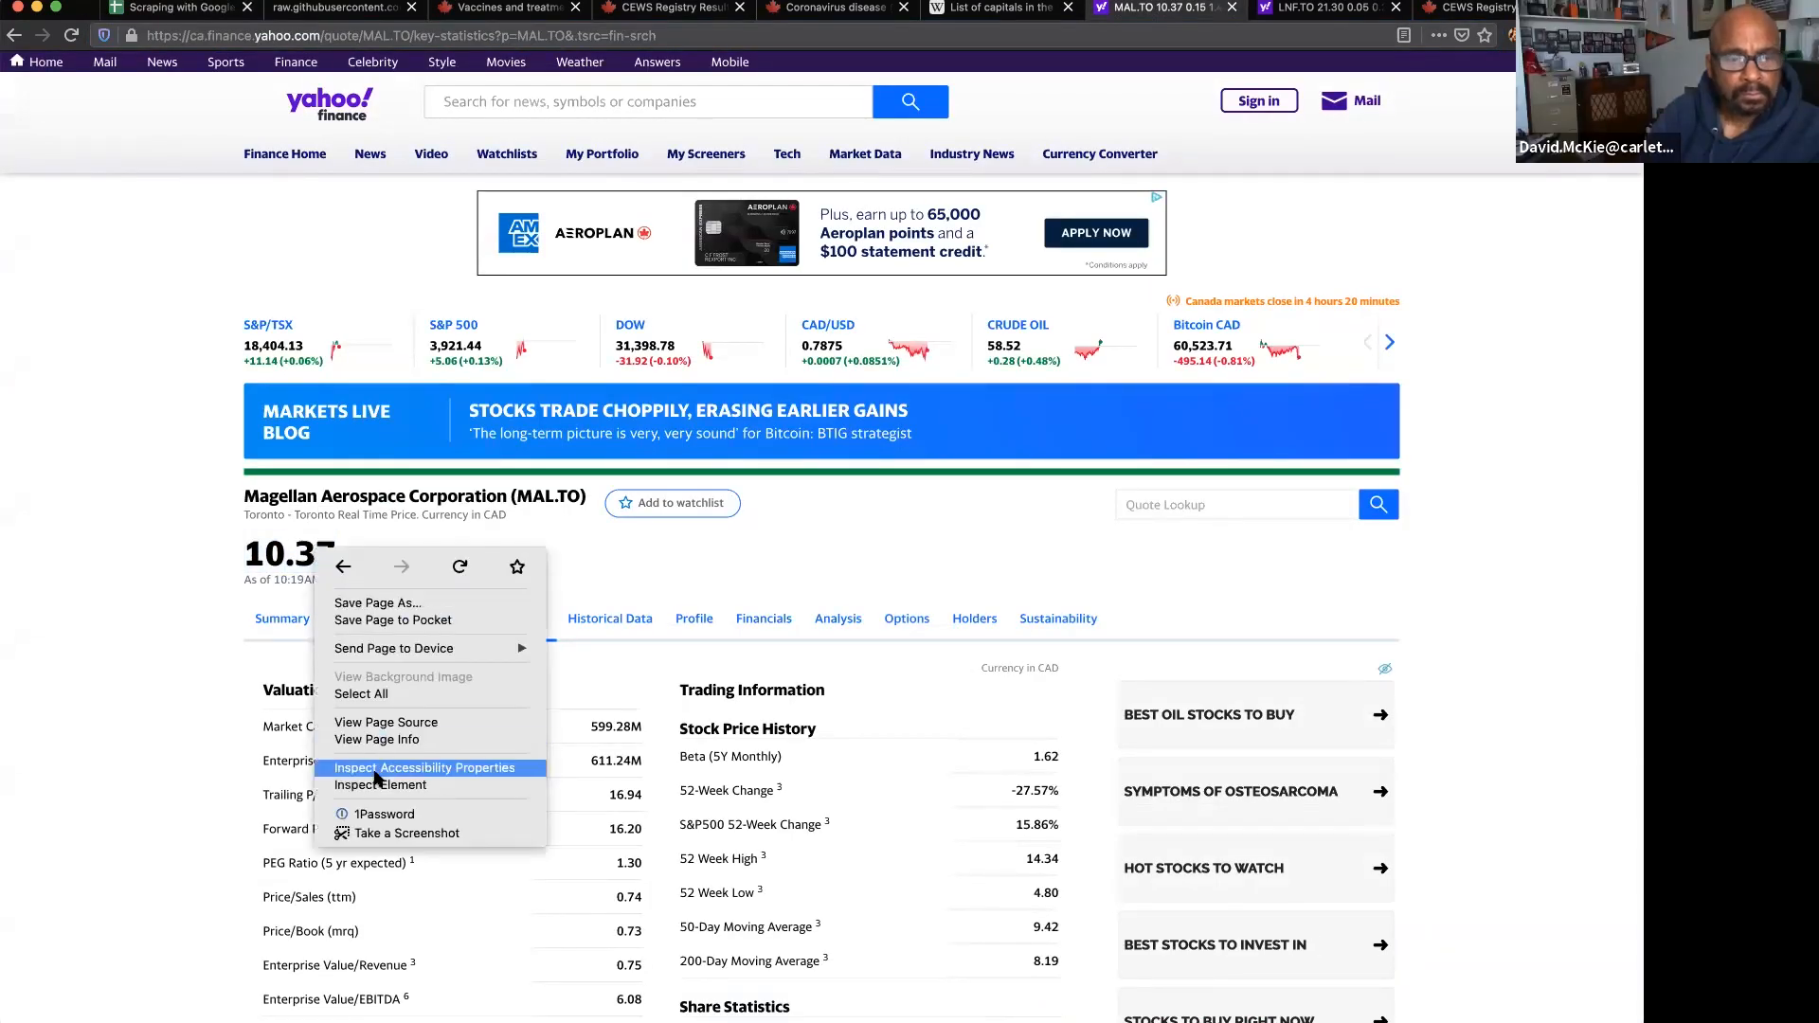
pyautogui.click(377, 782)
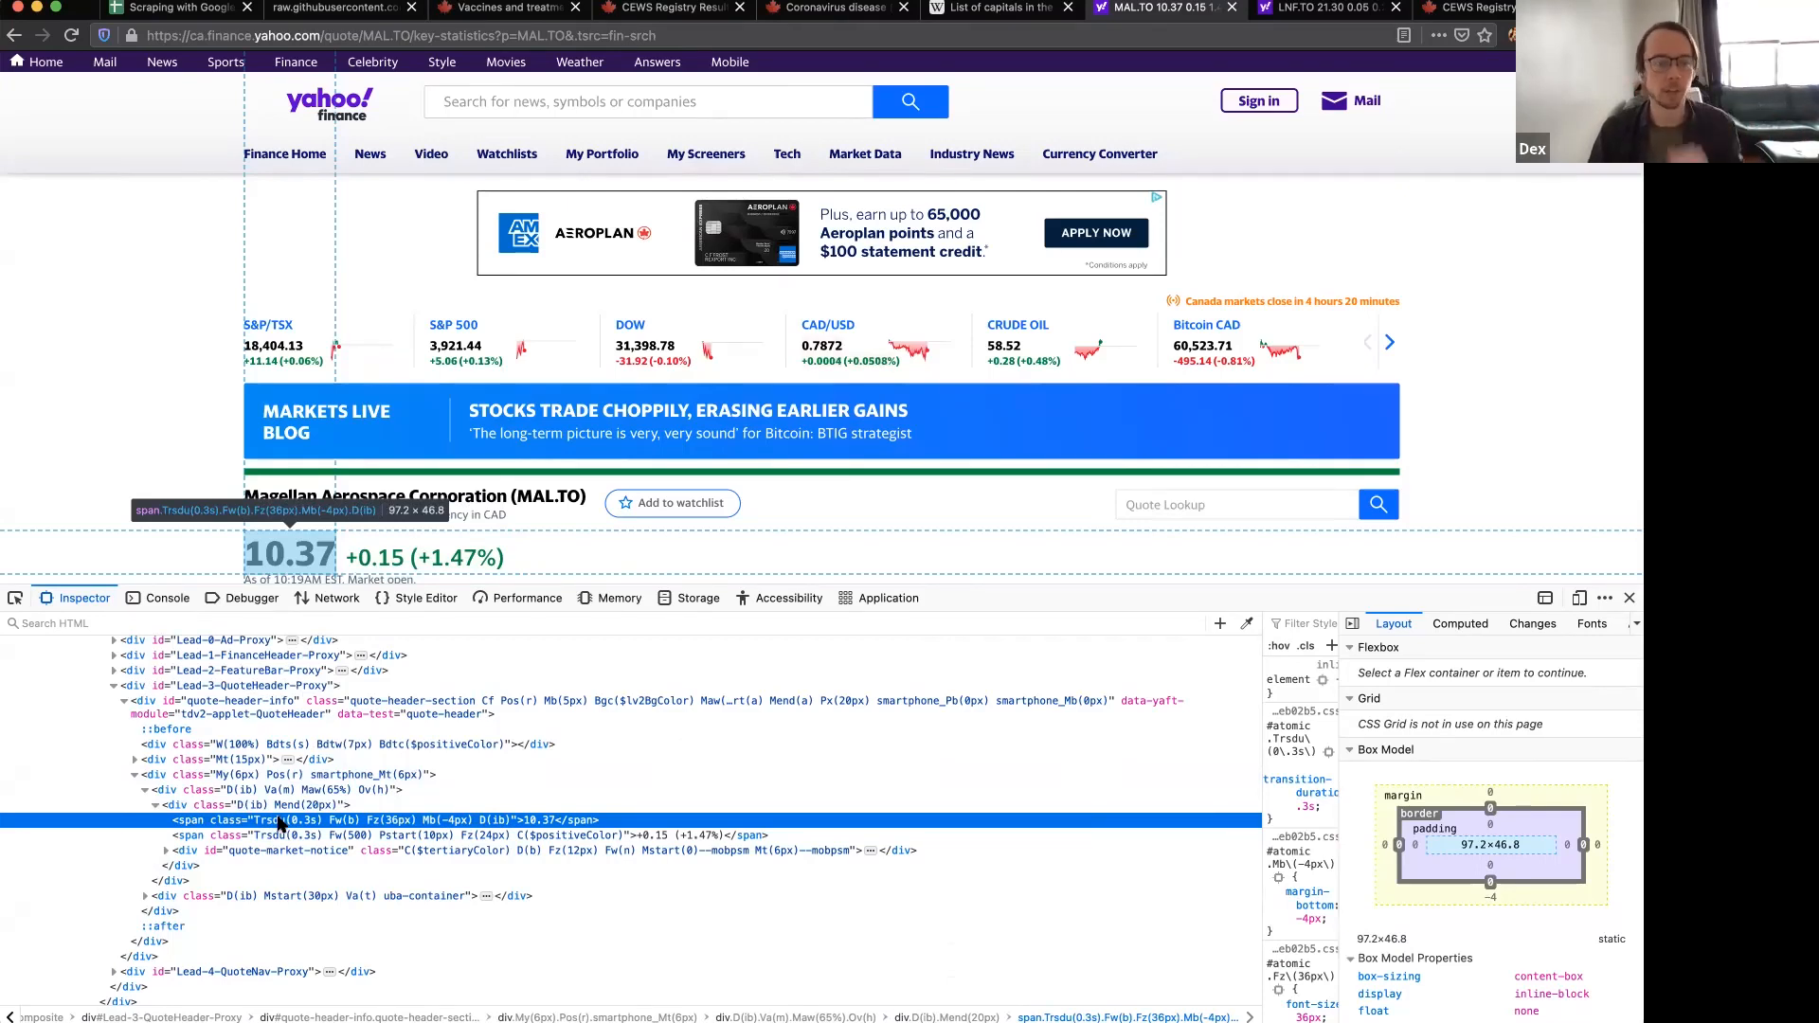
pyautogui.rightClick(280, 822)
pyautogui.moveTo(478, 954)
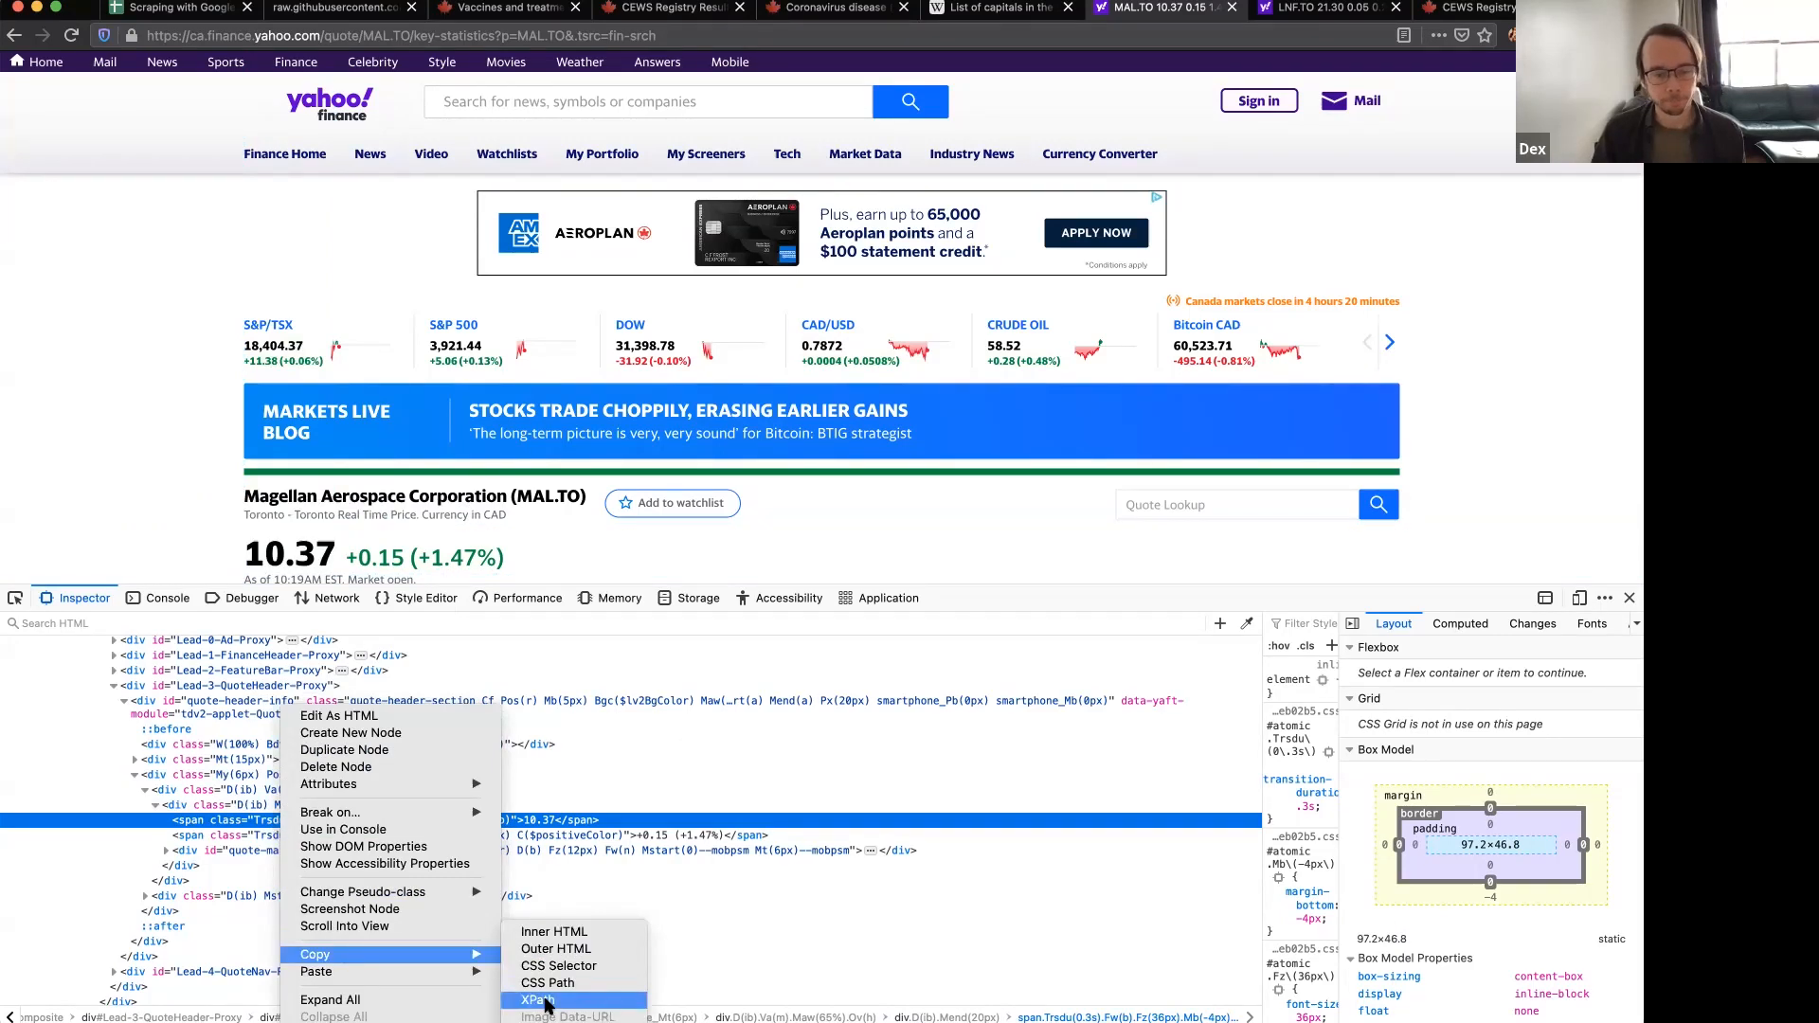
pyautogui.click(544, 1002)
# - Complete C2's IMPORTXML formula with the quoted XPath query /html/body/div[1]/div/div/div[1]/div/div[2]/div/div/div[4]/div/div[3]/div[1]/div/span[1]
pyautogui.click(154, 11)
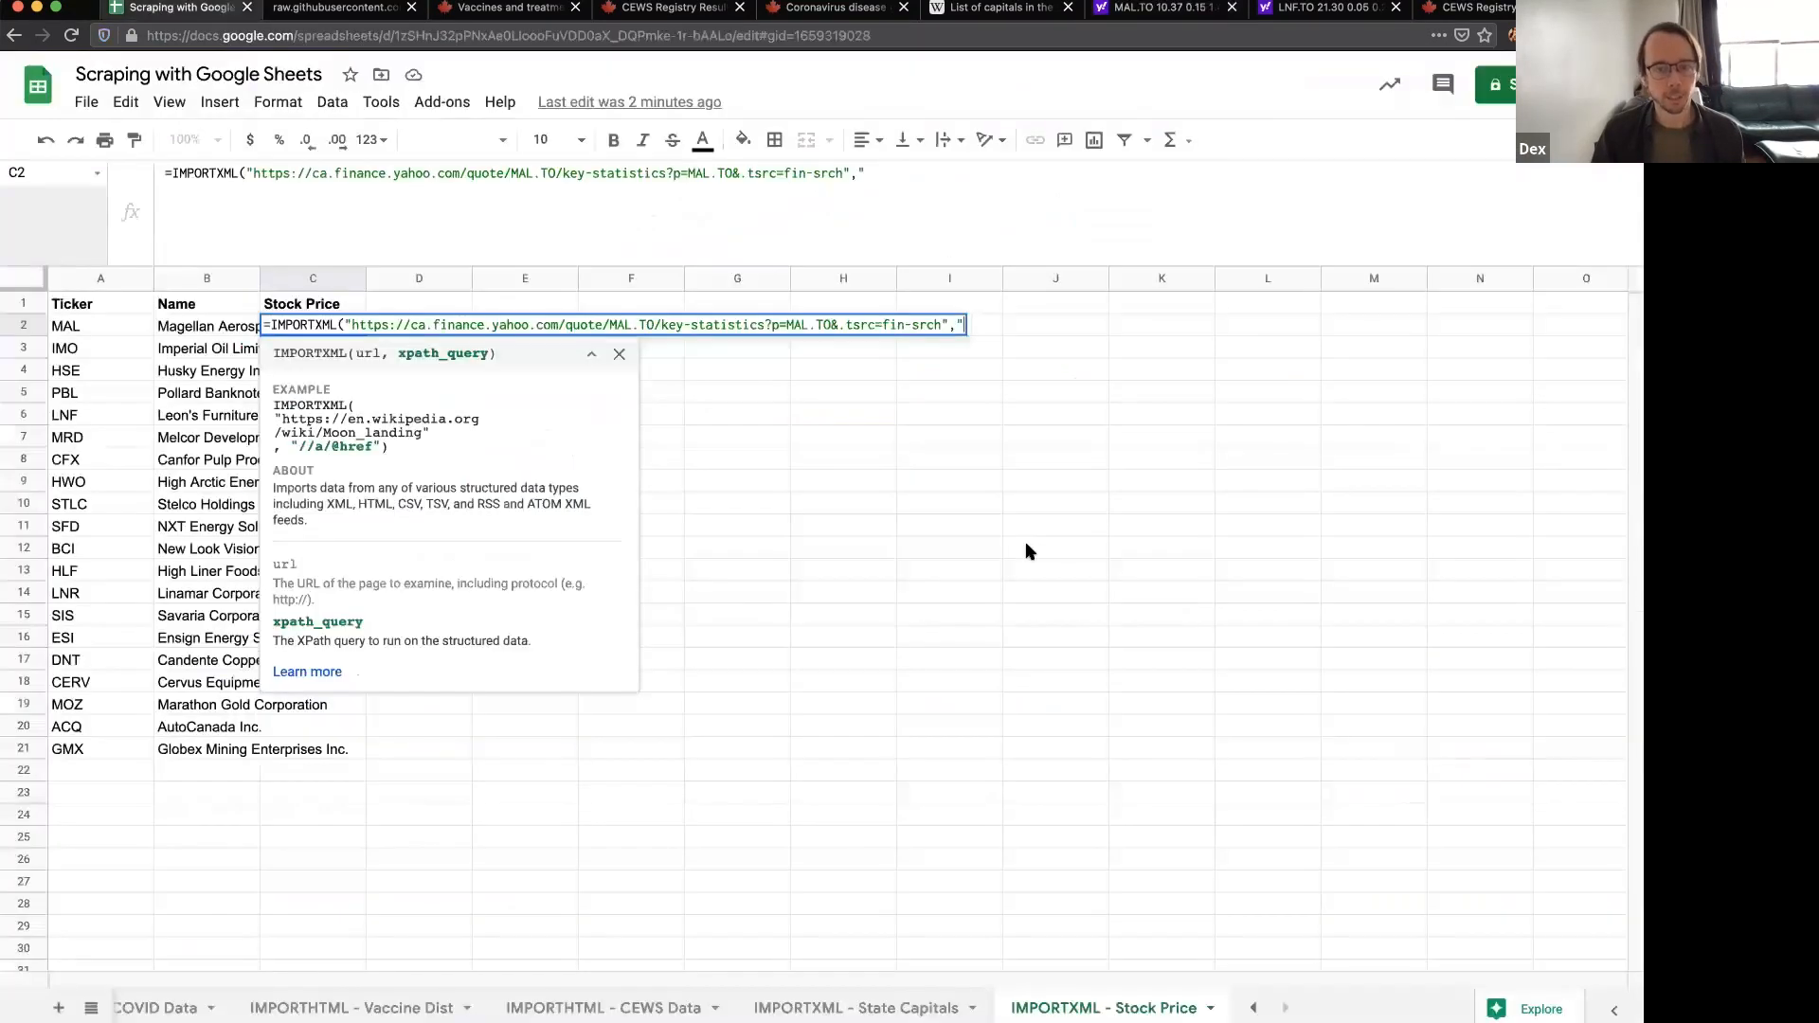
pyautogui.write('/html/body/div[1]/div/div/div[1]/div/div[2]/div/div/div[4]/div/div[3]/div[1]/div/span[1]')
pyautogui.write('"')
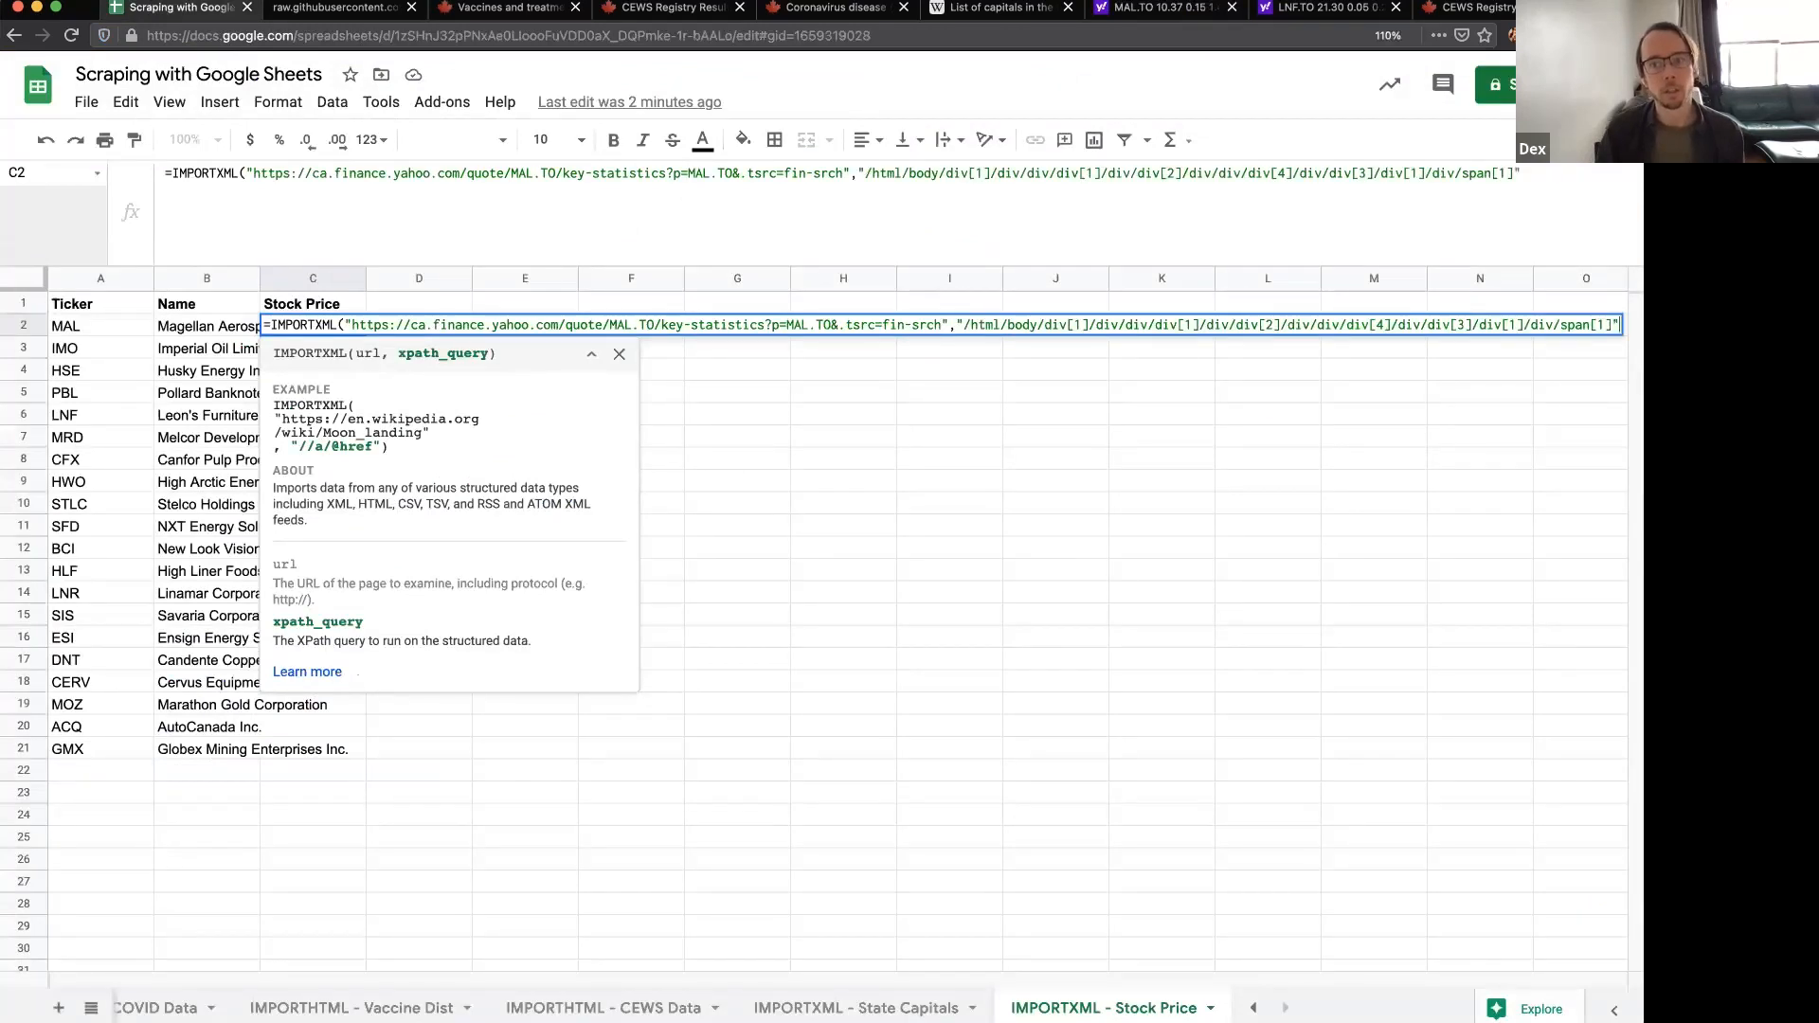
pyautogui.press('Return')
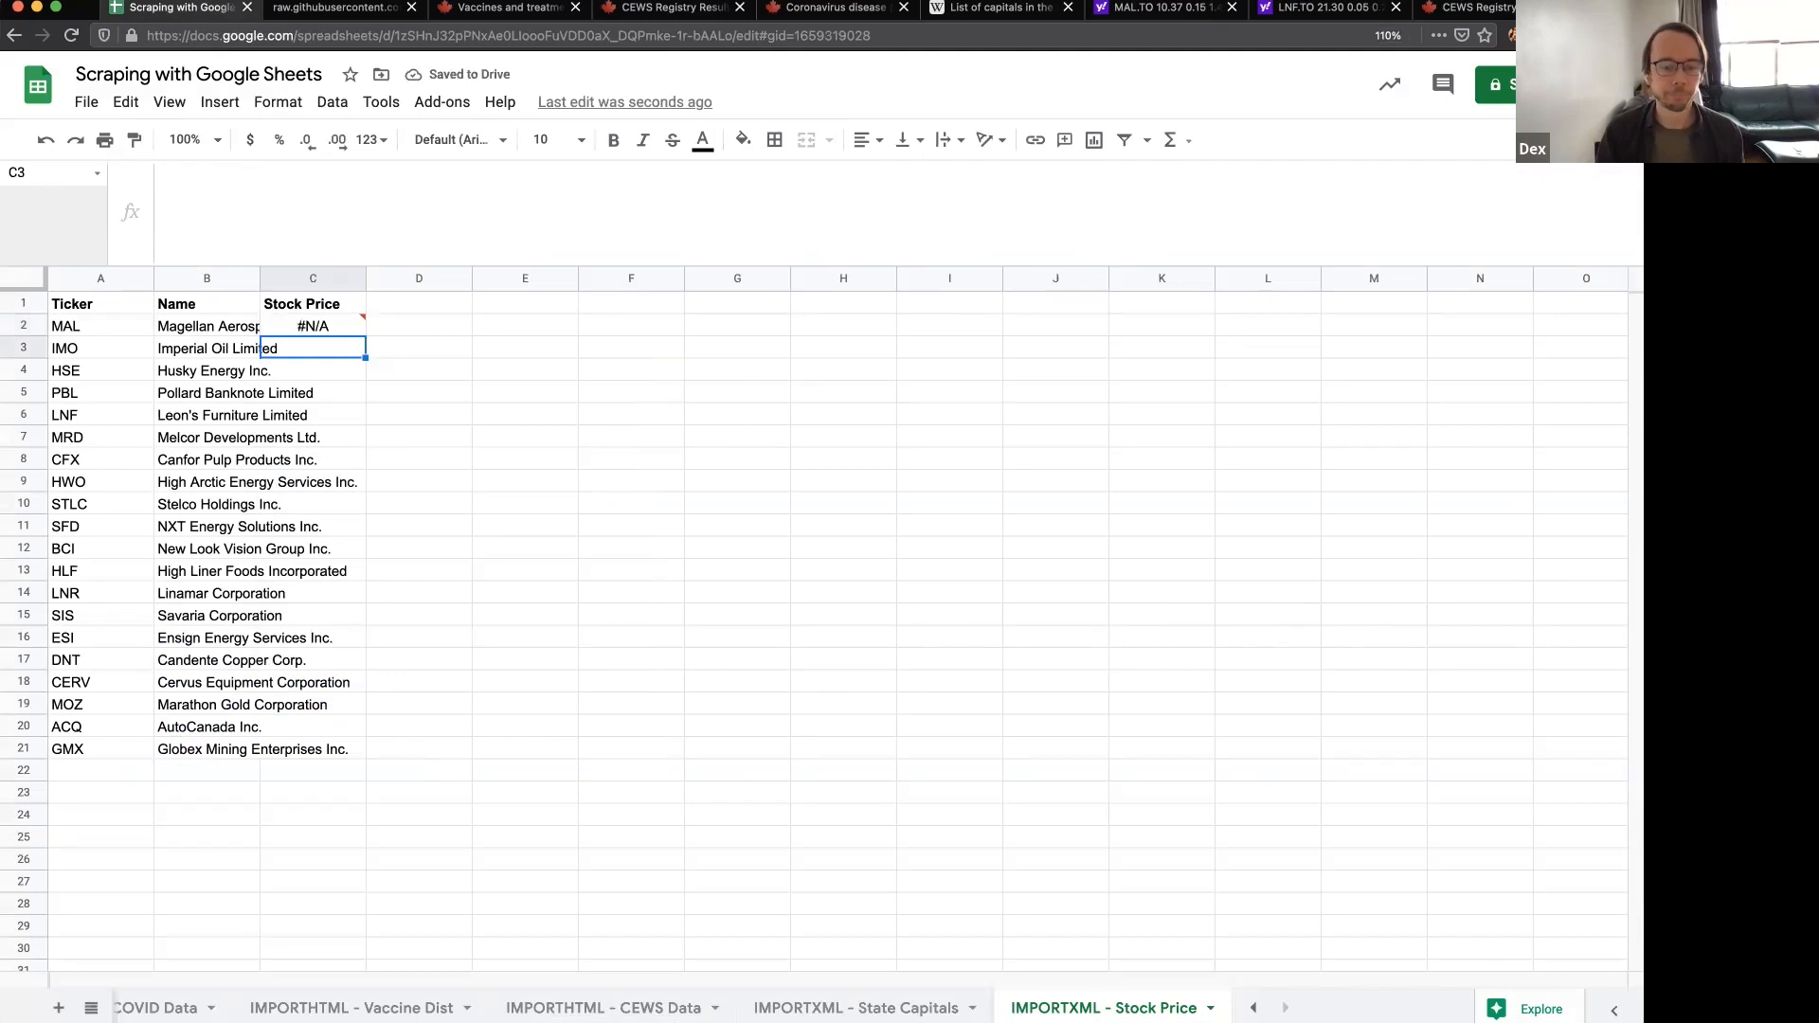
# - Remove &.tsrc=fin-srch from the URL in C2's IMPORTXML formula and check the cell
pyautogui.click(337, 332)
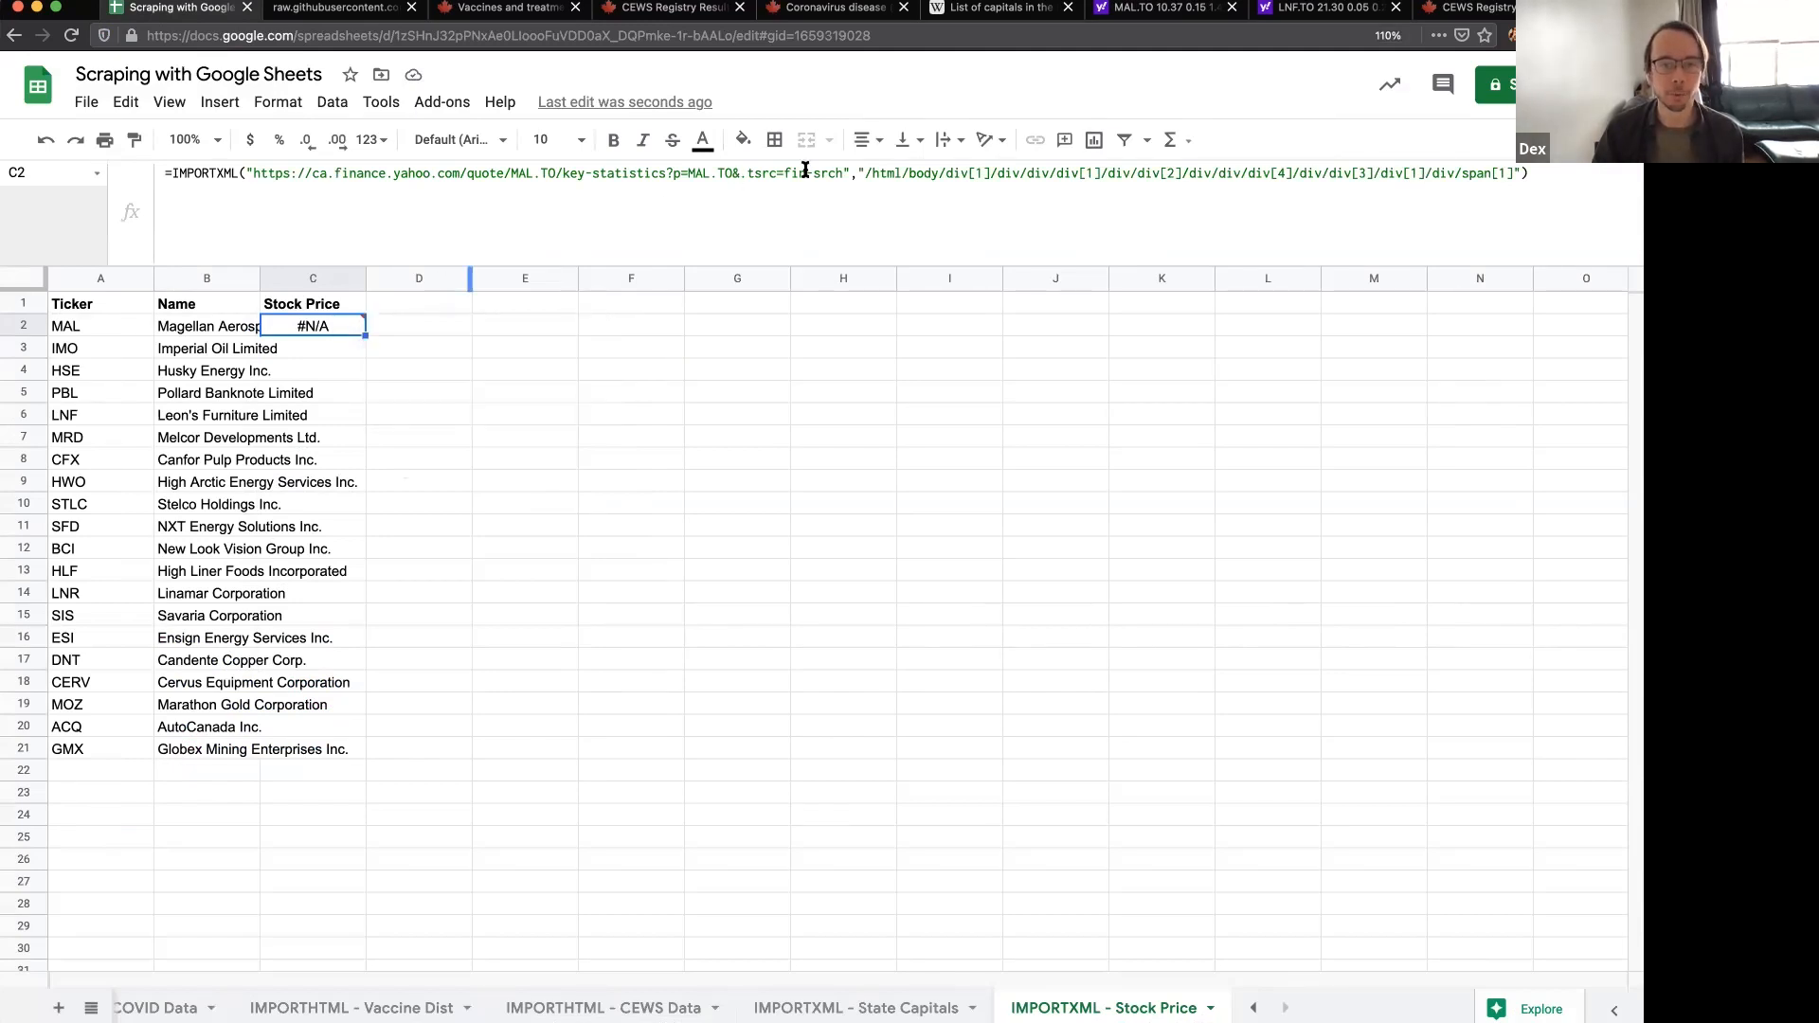
pyautogui.click(843, 174)
pyautogui.moveTo(843, 174); pyautogui.dragTo(733, 175)
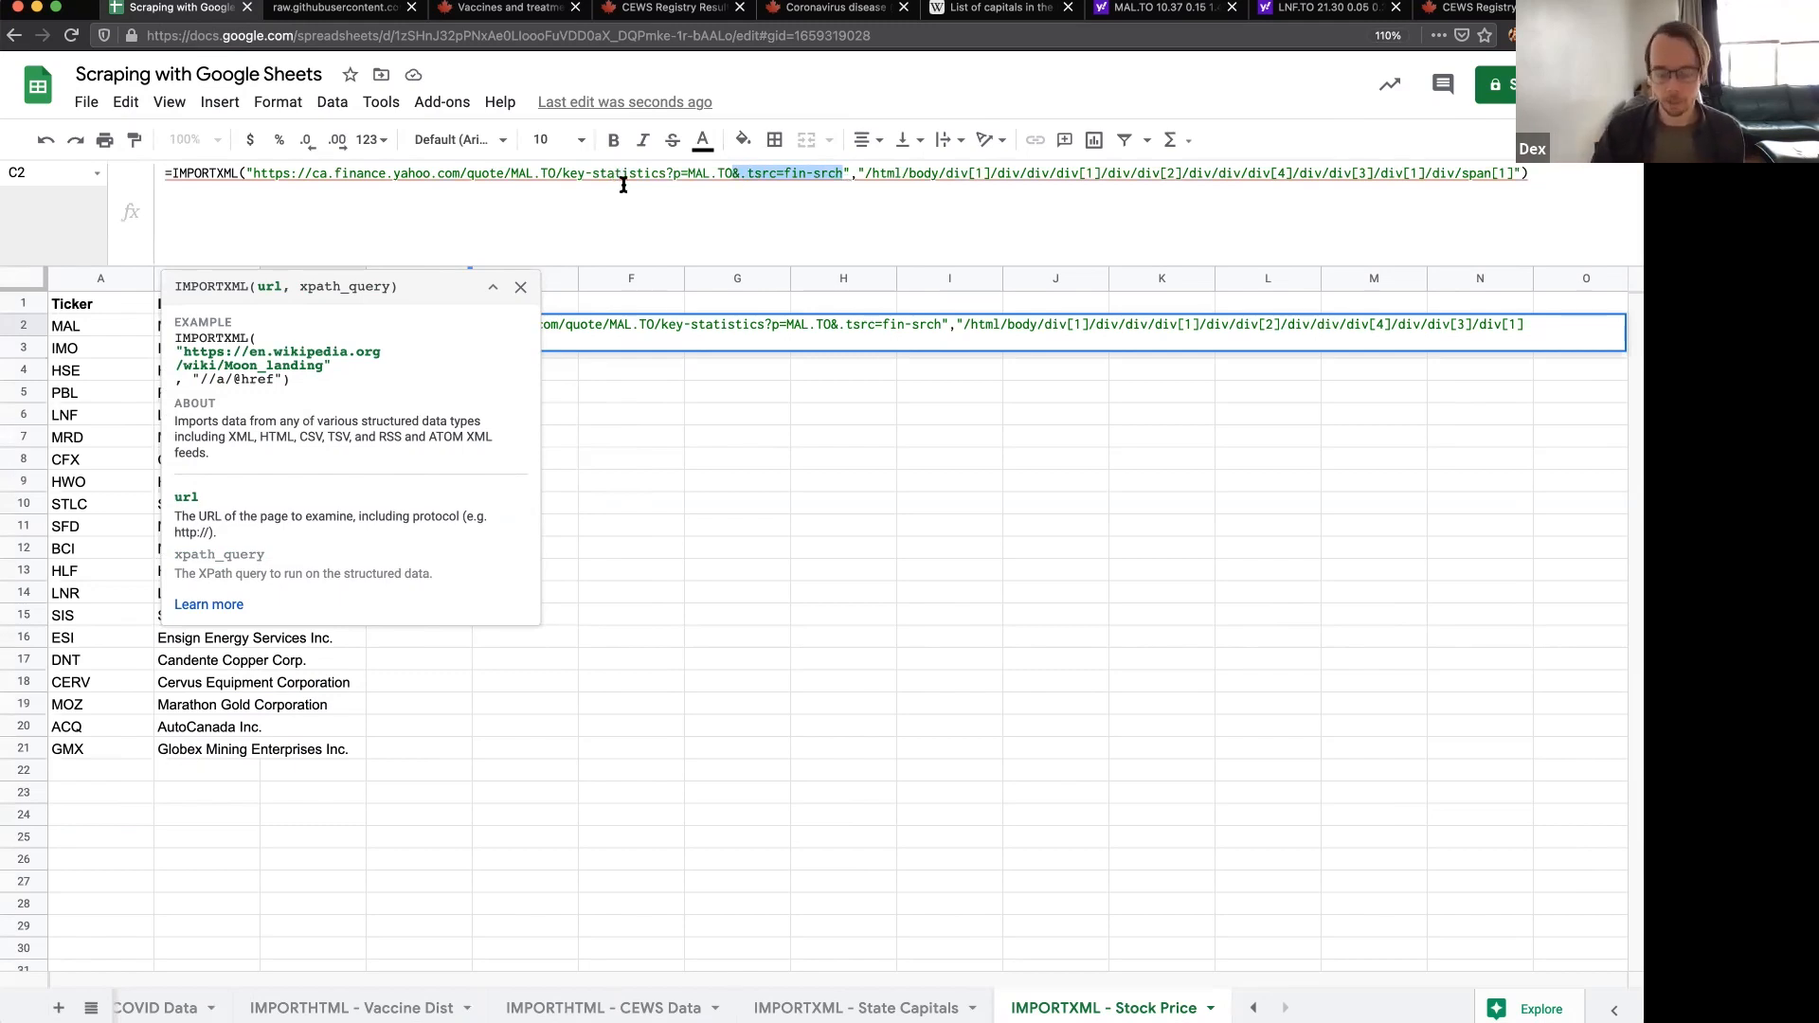
pyautogui.press('BackSpace')
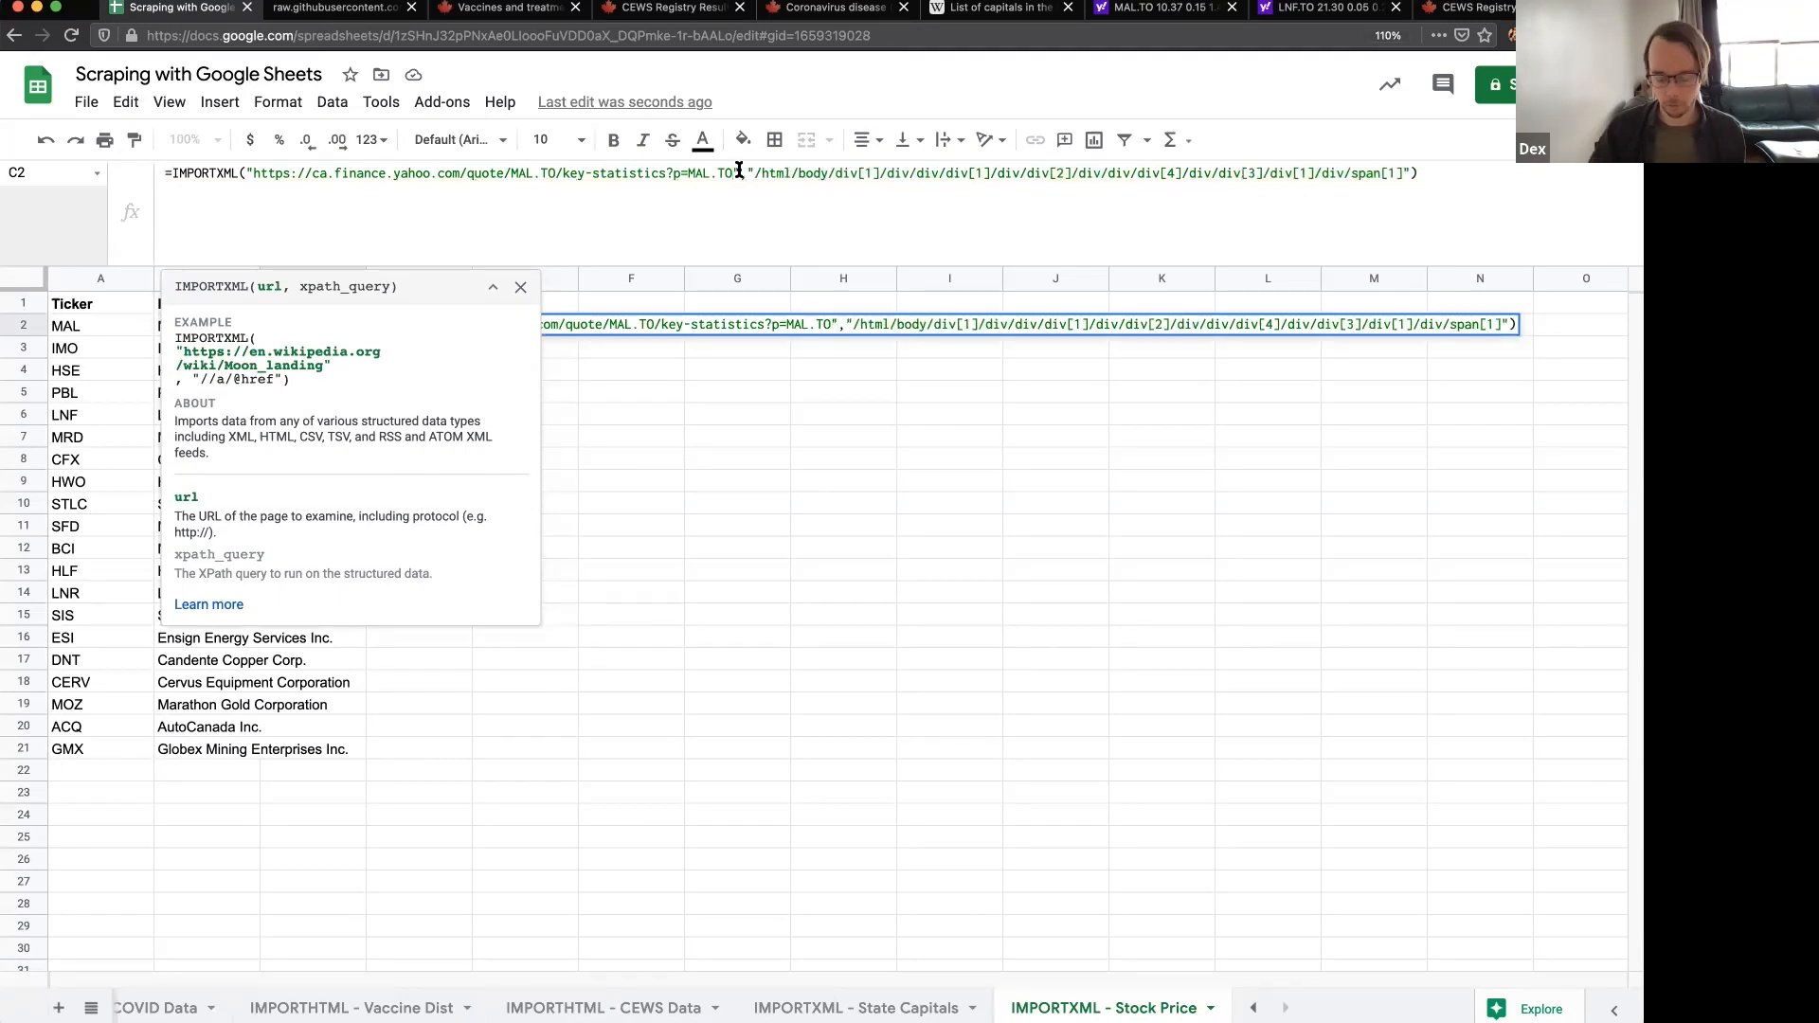
pyautogui.press('Return')
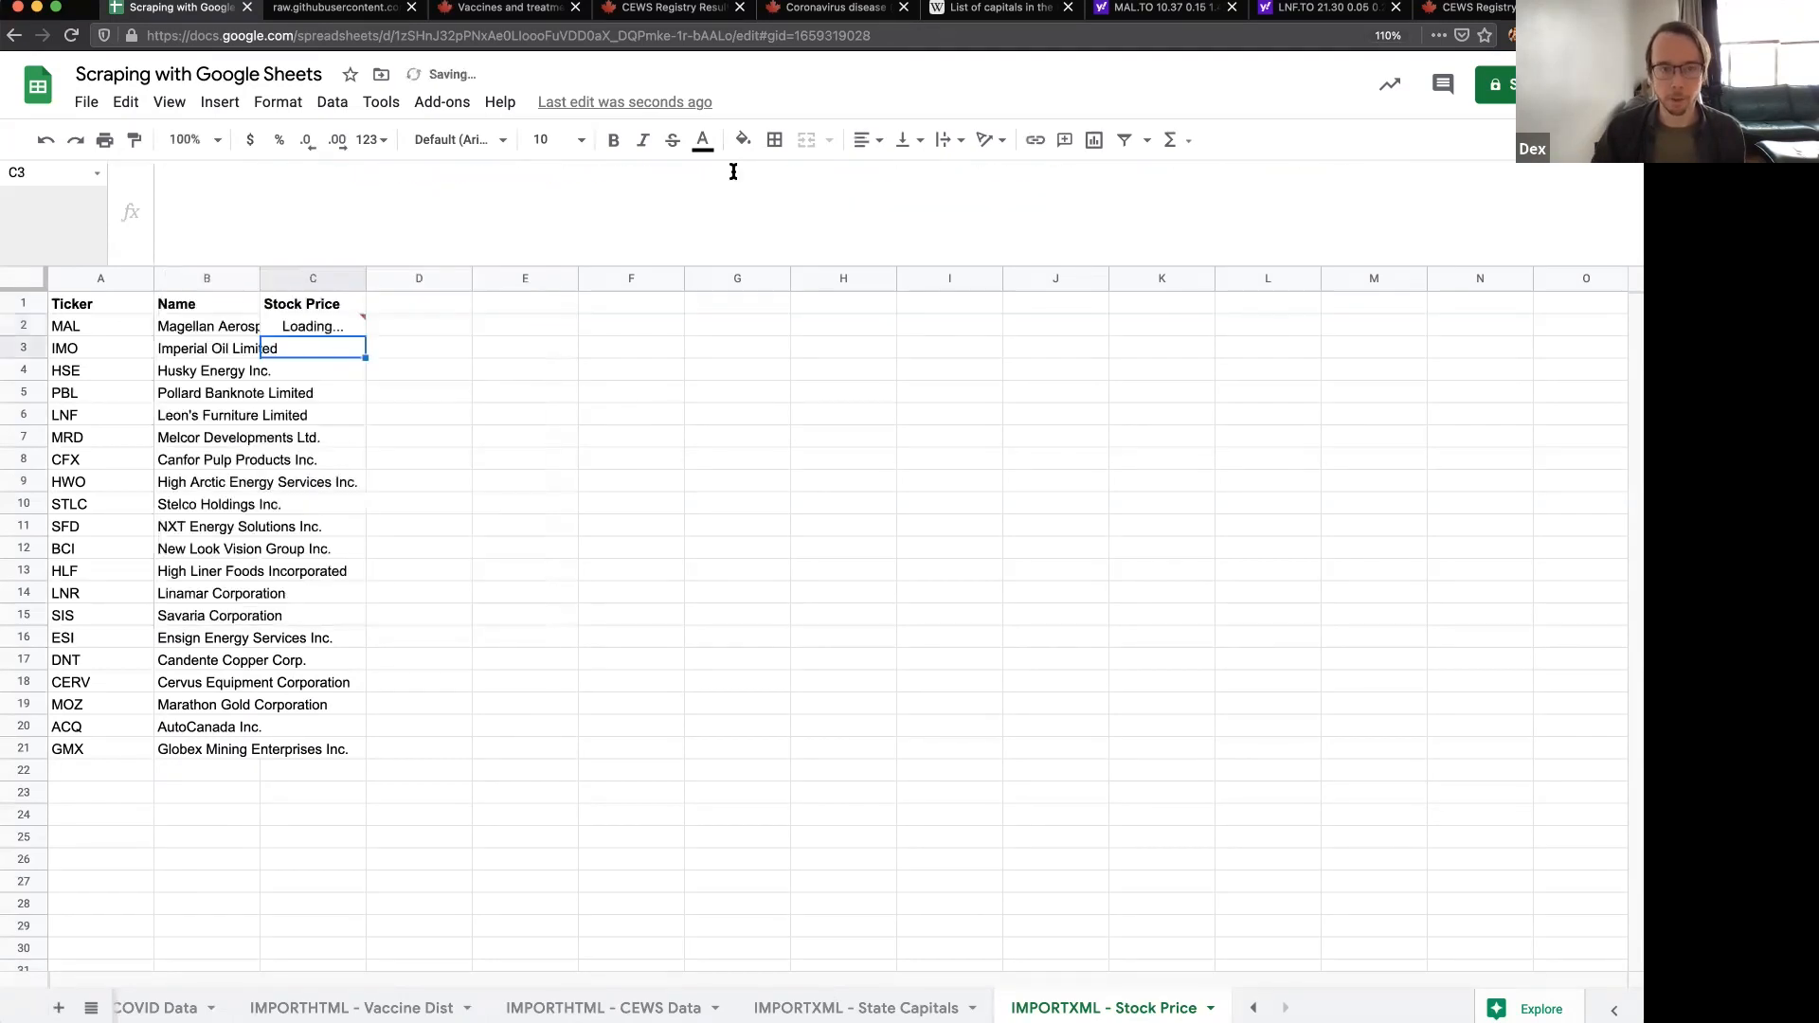
pyautogui.click(324, 328)
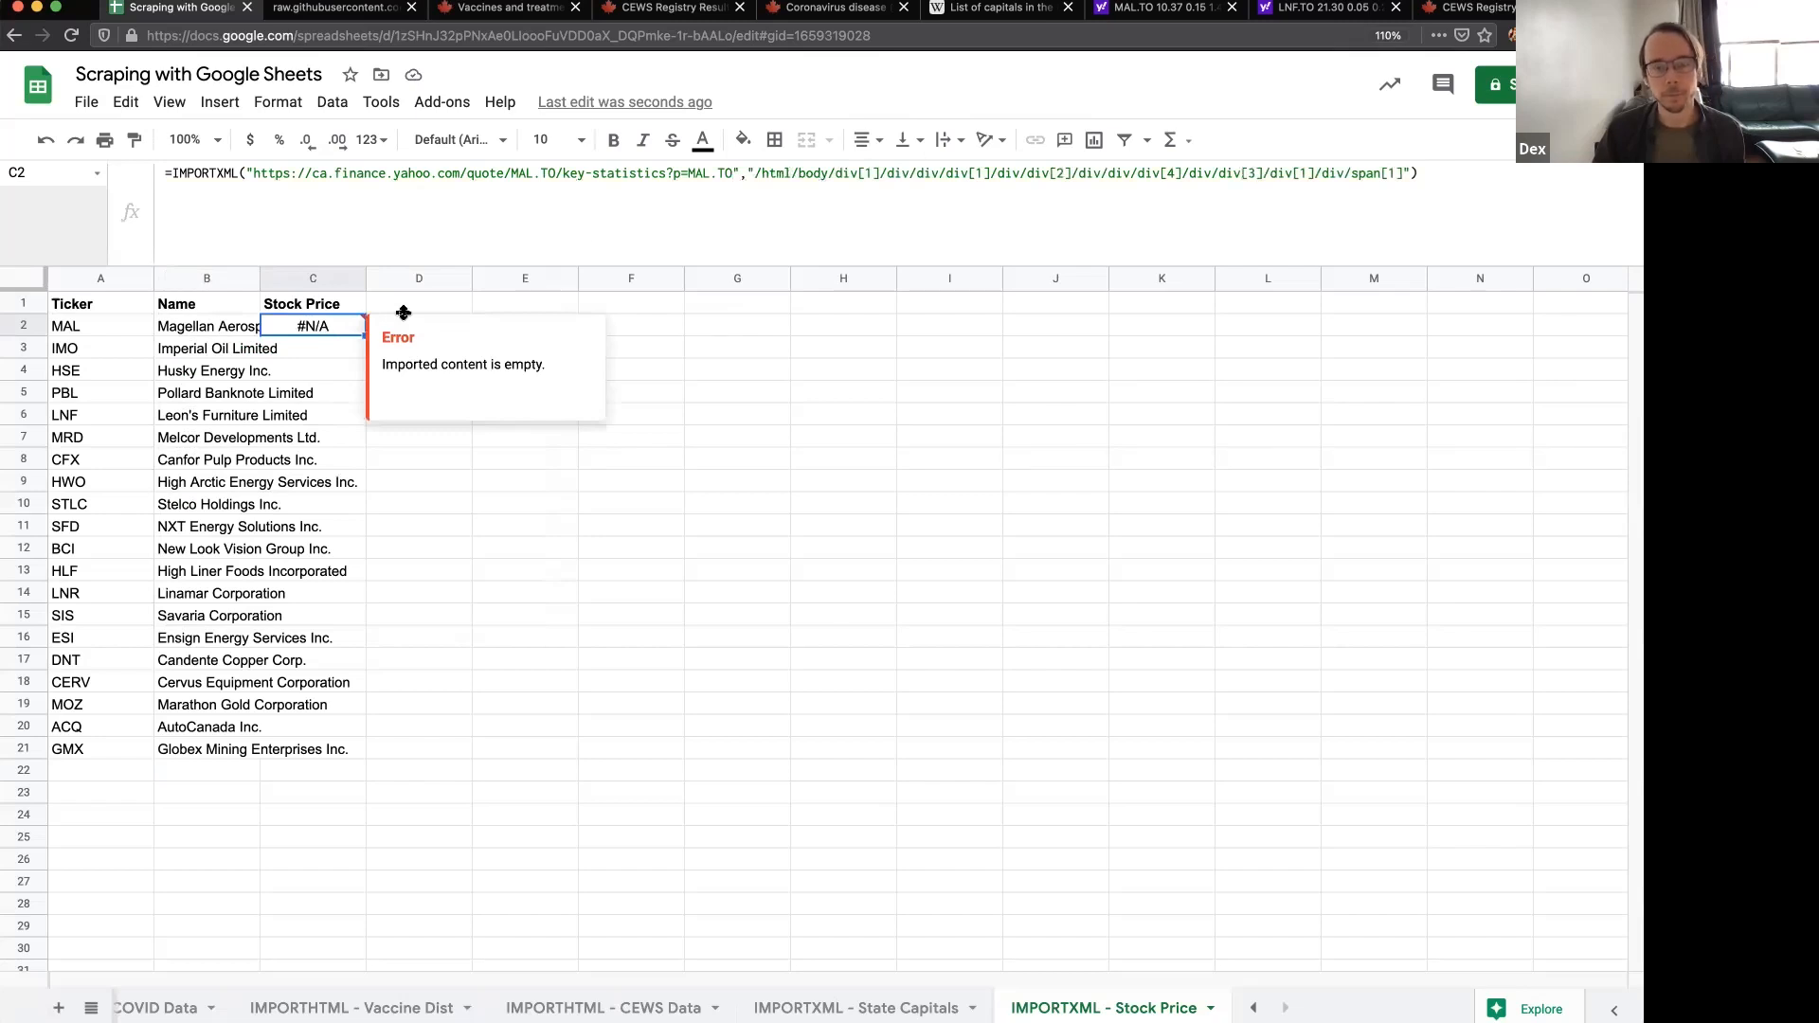
# - Reload the spreadsheet, and remove ?p=MAL.TO from the URL in C2's IMPORTXML formula
pyautogui.click(71, 36)
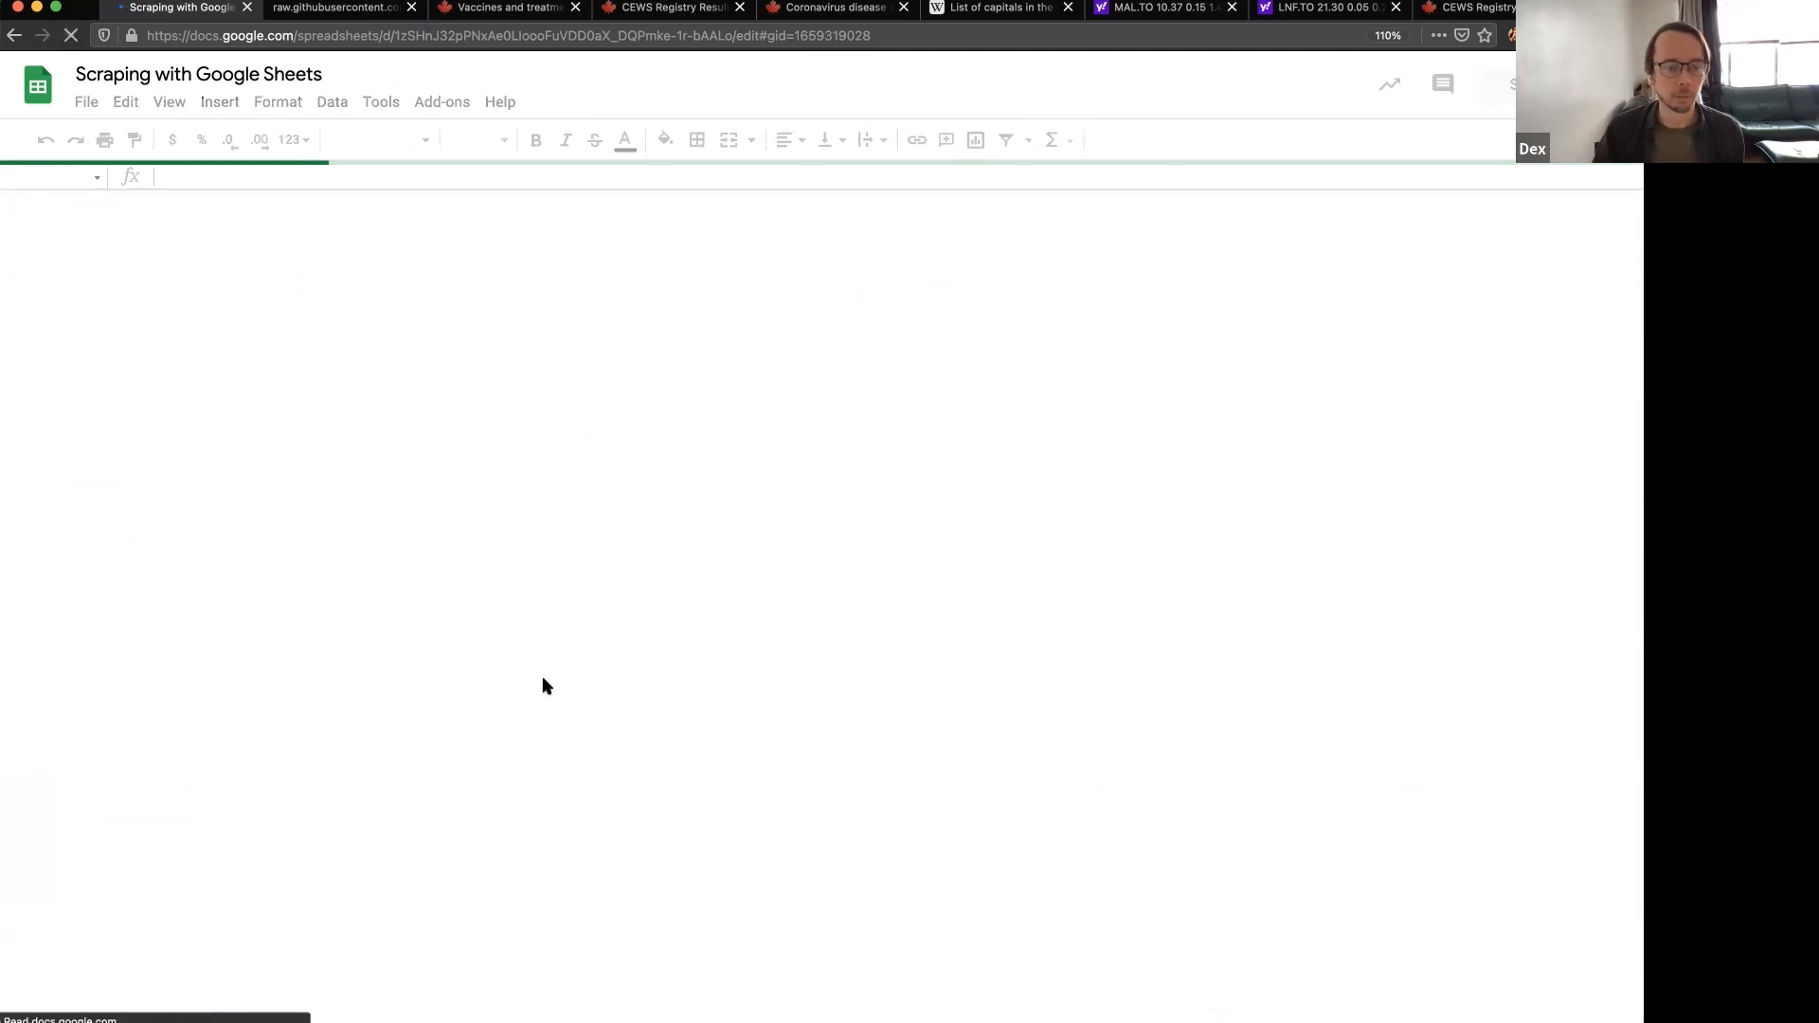
pyautogui.click(328, 246)
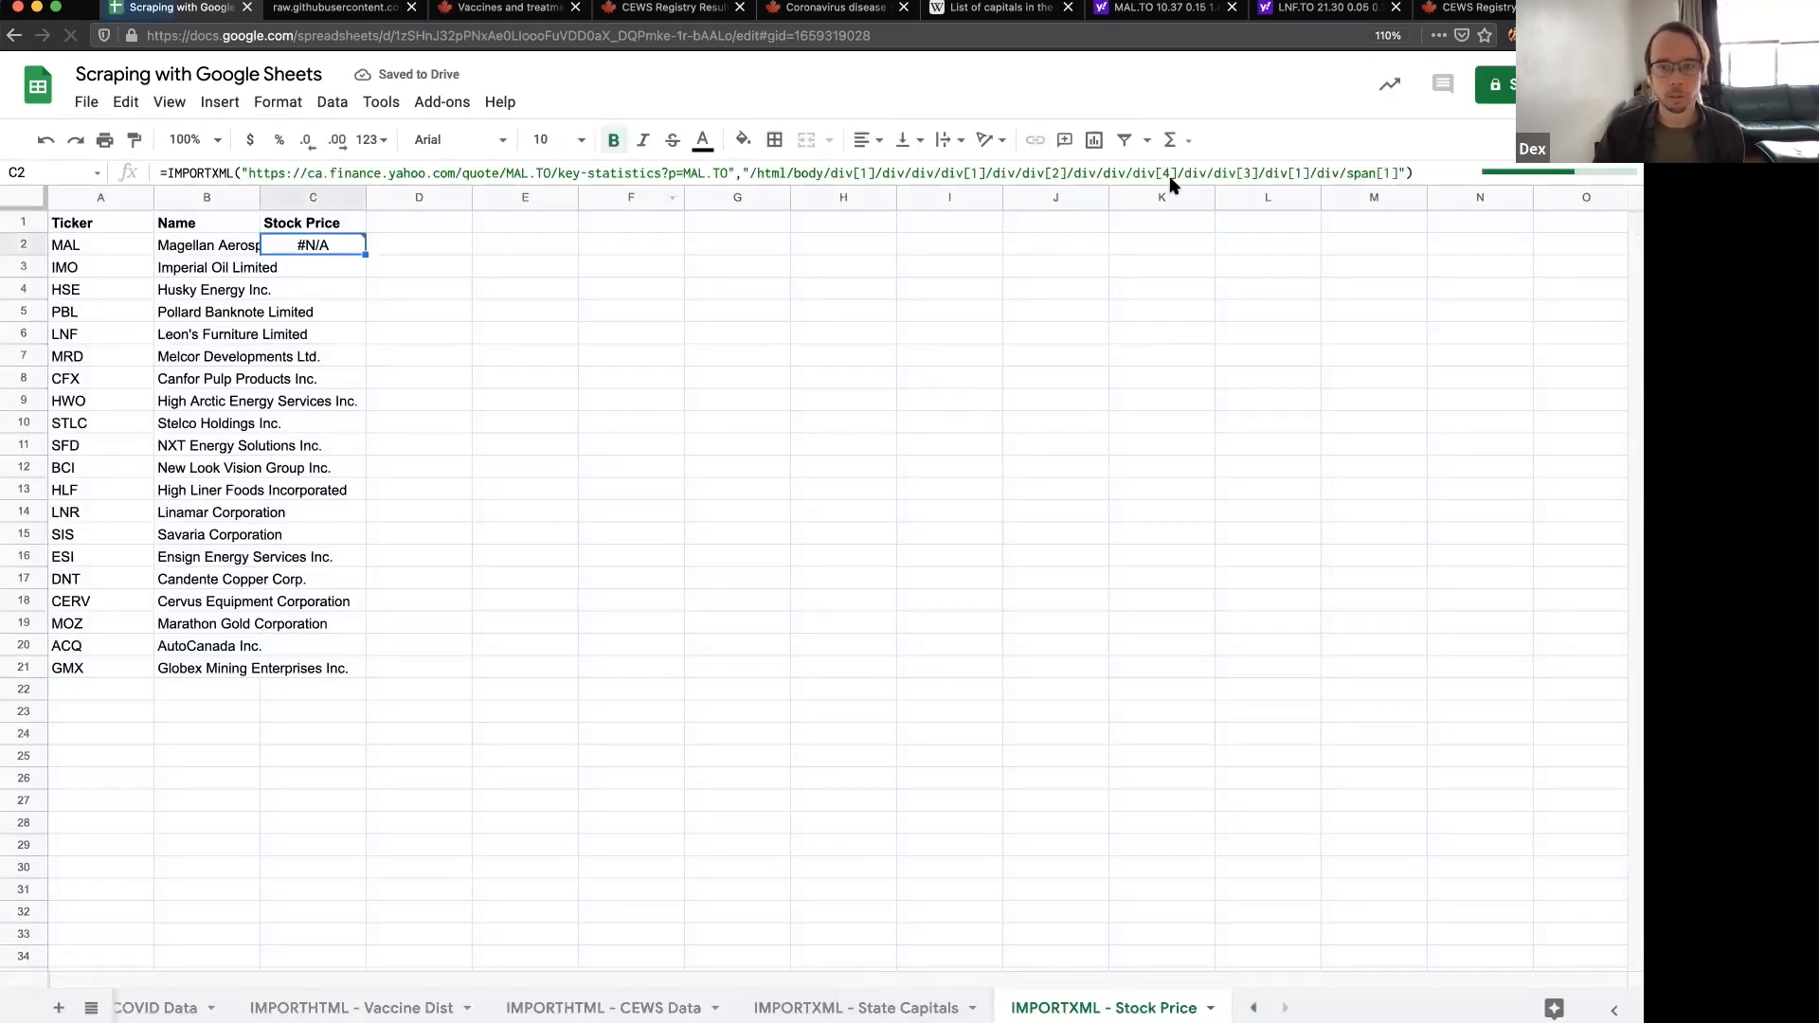
pyautogui.doubleClick(344, 244)
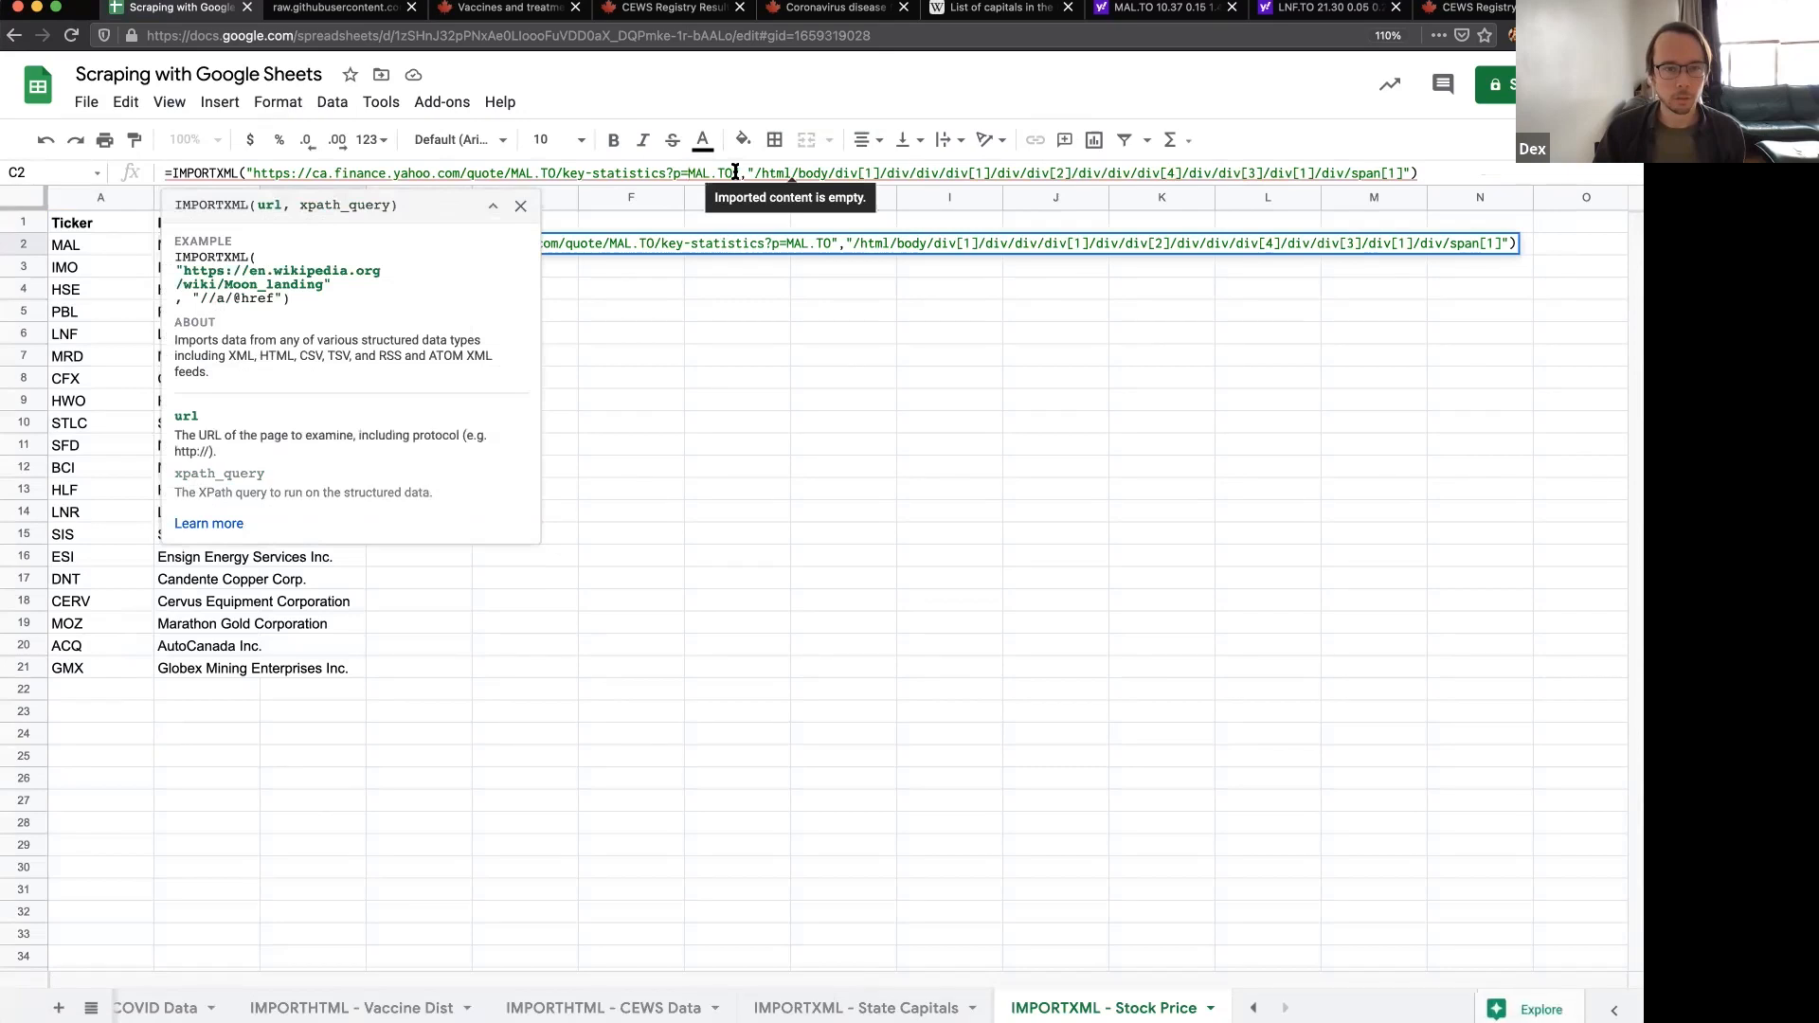
pyautogui.moveTo(733, 172); pyautogui.dragTo(668, 172)
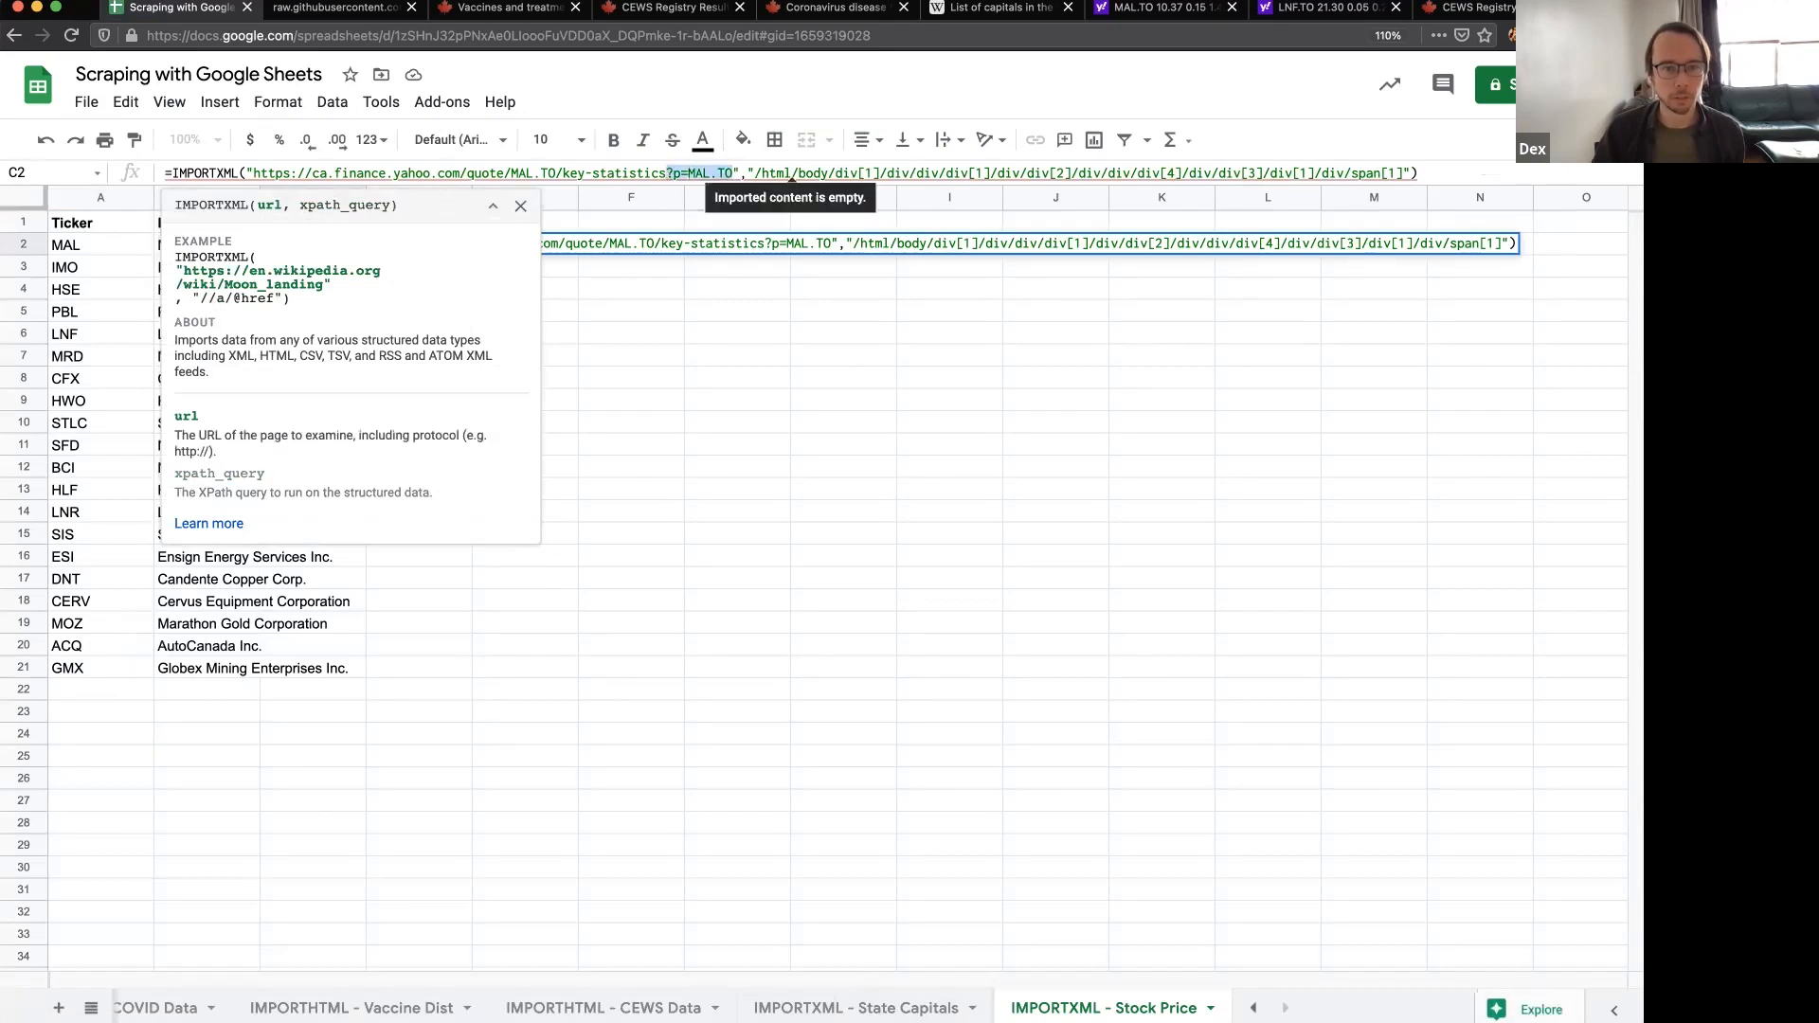
pyautogui.press('BackSpace')
pyautogui.press('Return')
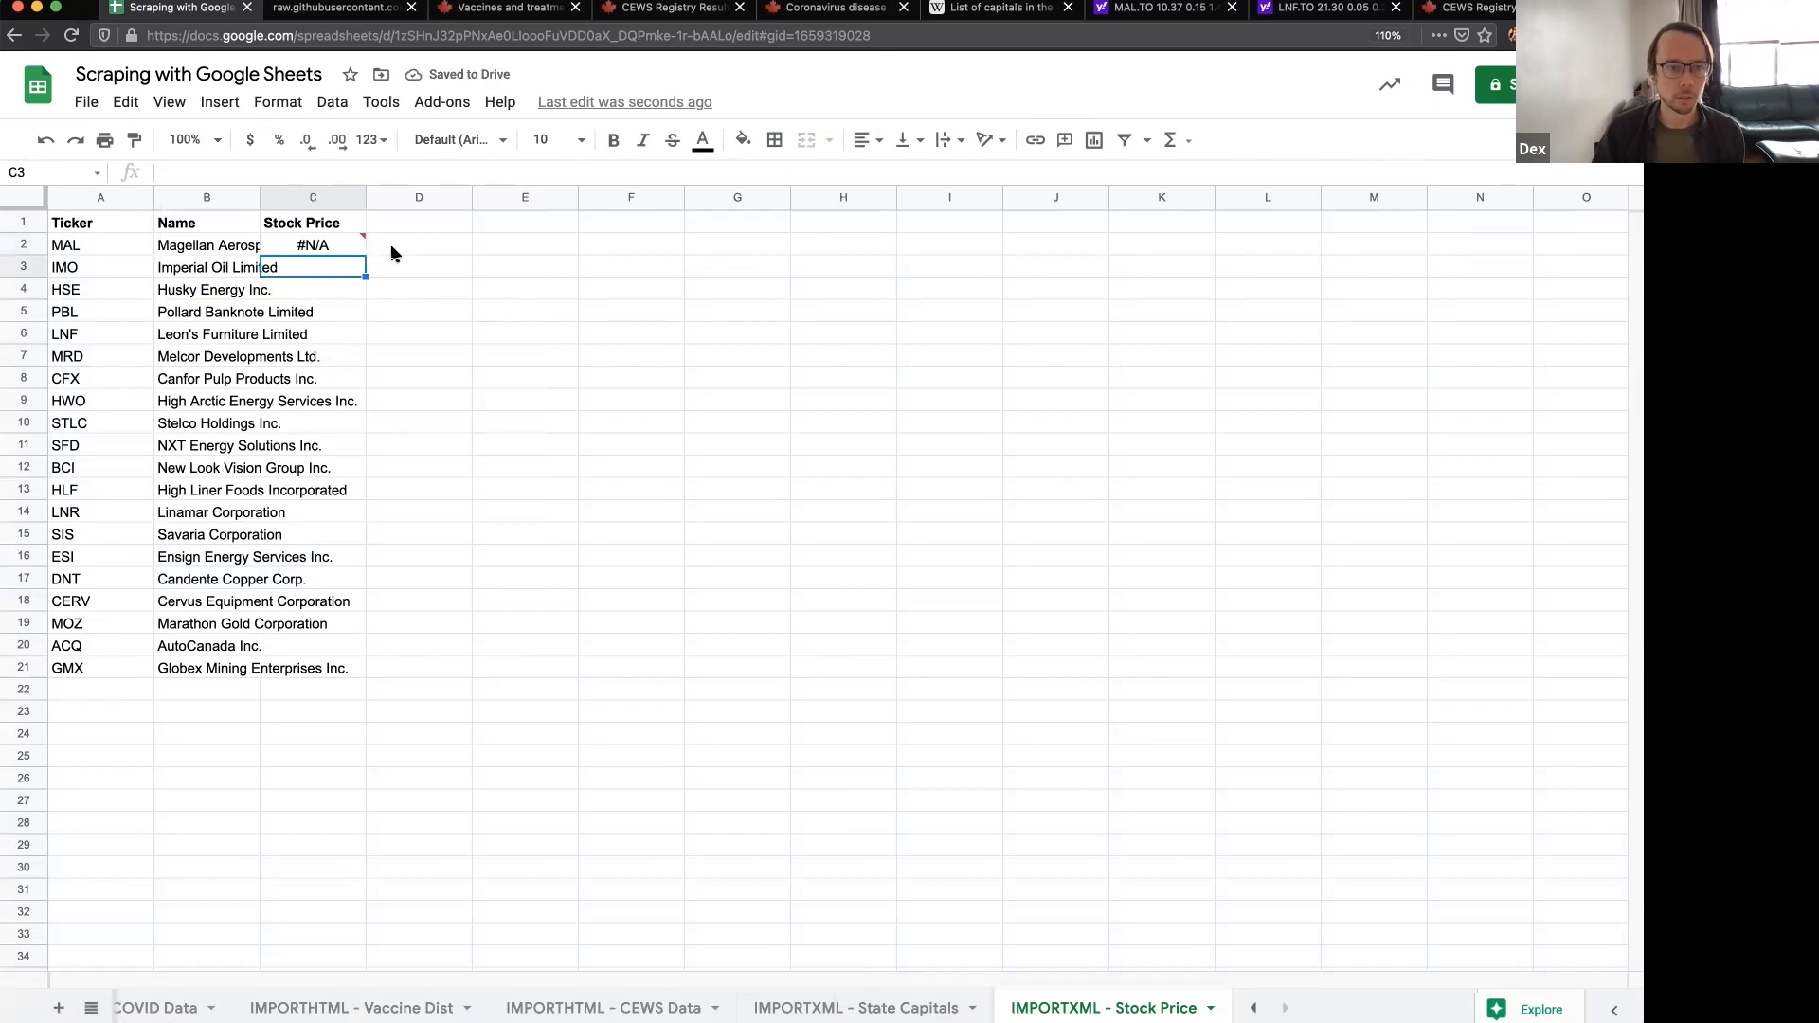
pyautogui.click(324, 250)
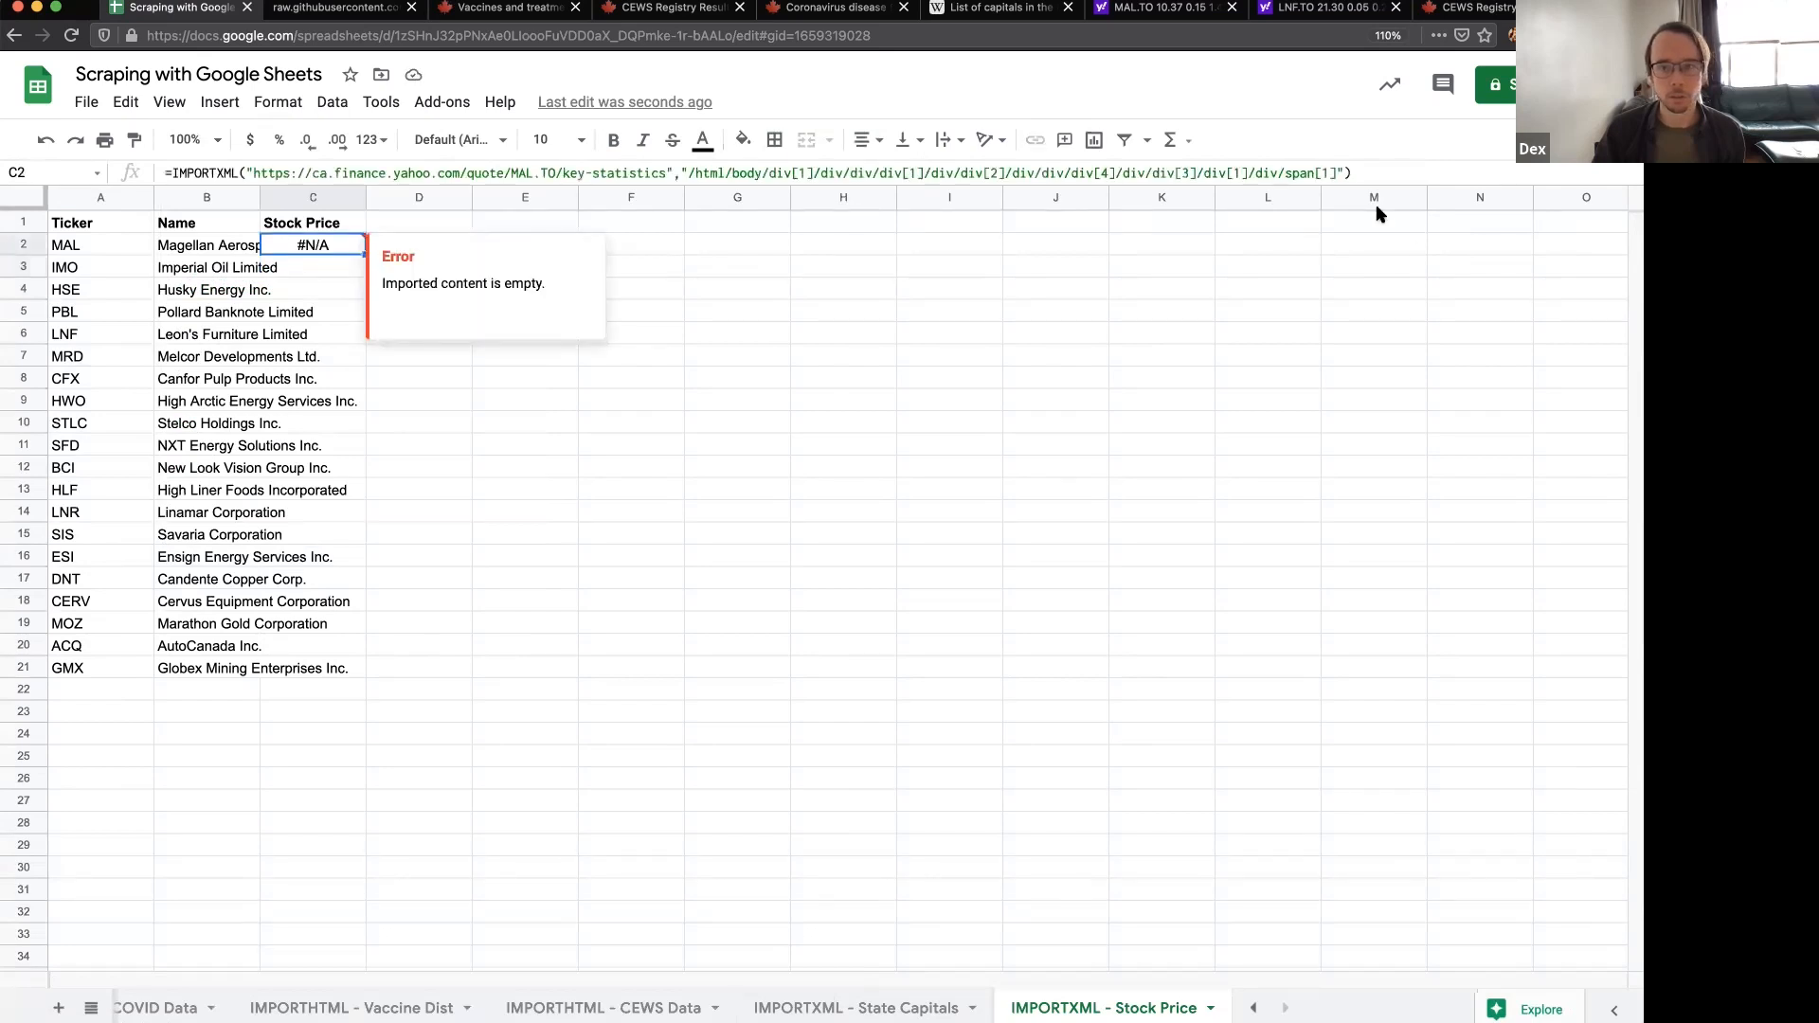
# - Replace the XPath query in C2's IMPORTXML formula with a freshly copied XPath of the stock price span from the MAL.TO page
pyautogui.moveTo(1337, 172); pyautogui.dragTo(683, 173)
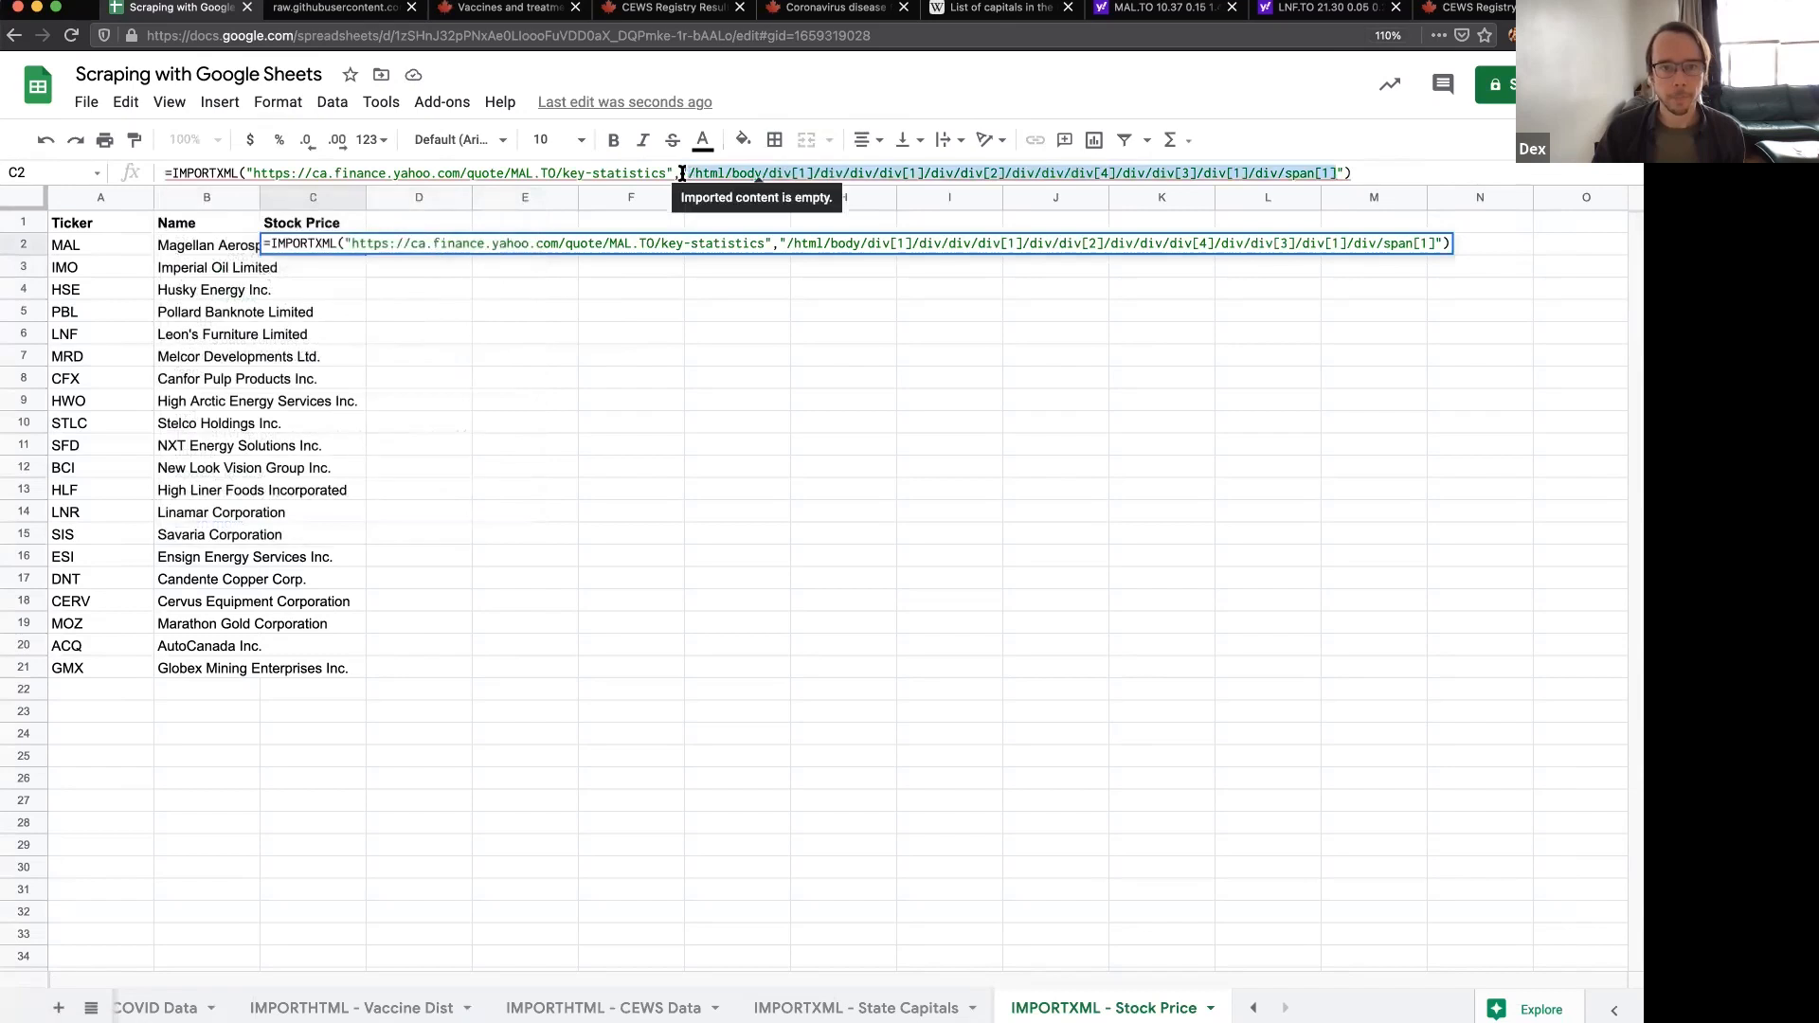
pyautogui.press('BackSpace')
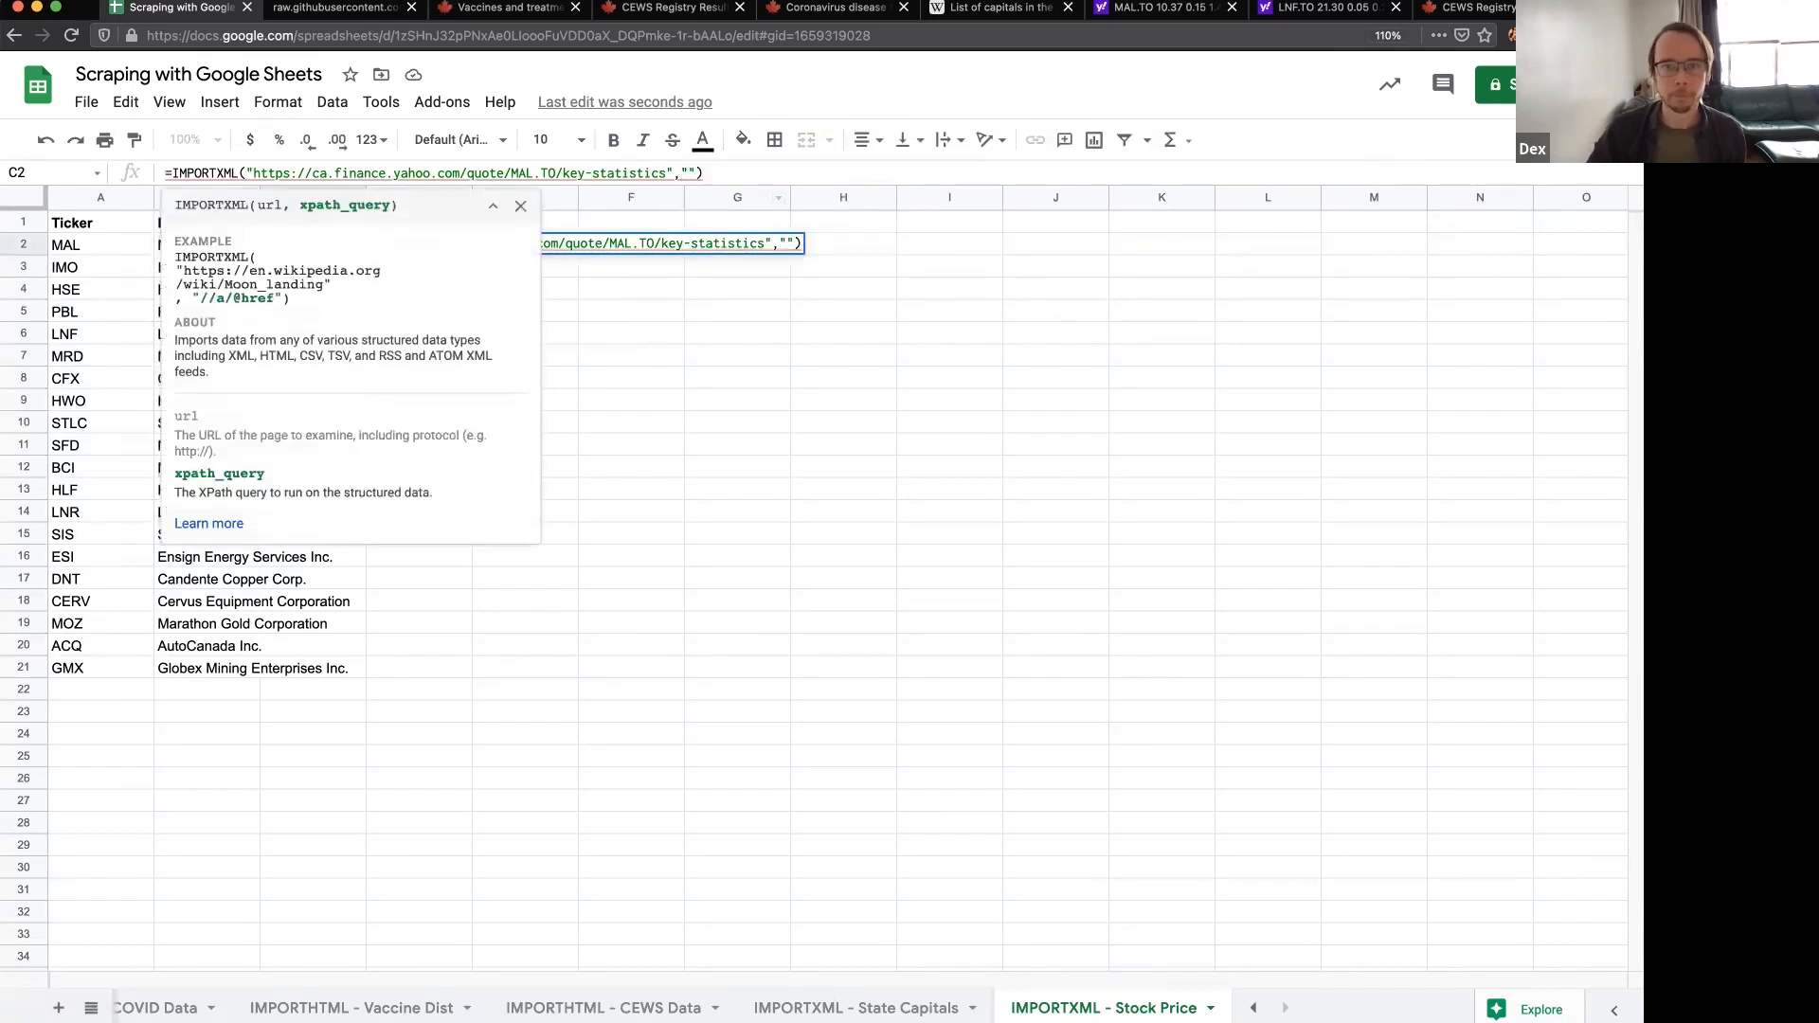
pyautogui.click(1175, 8)
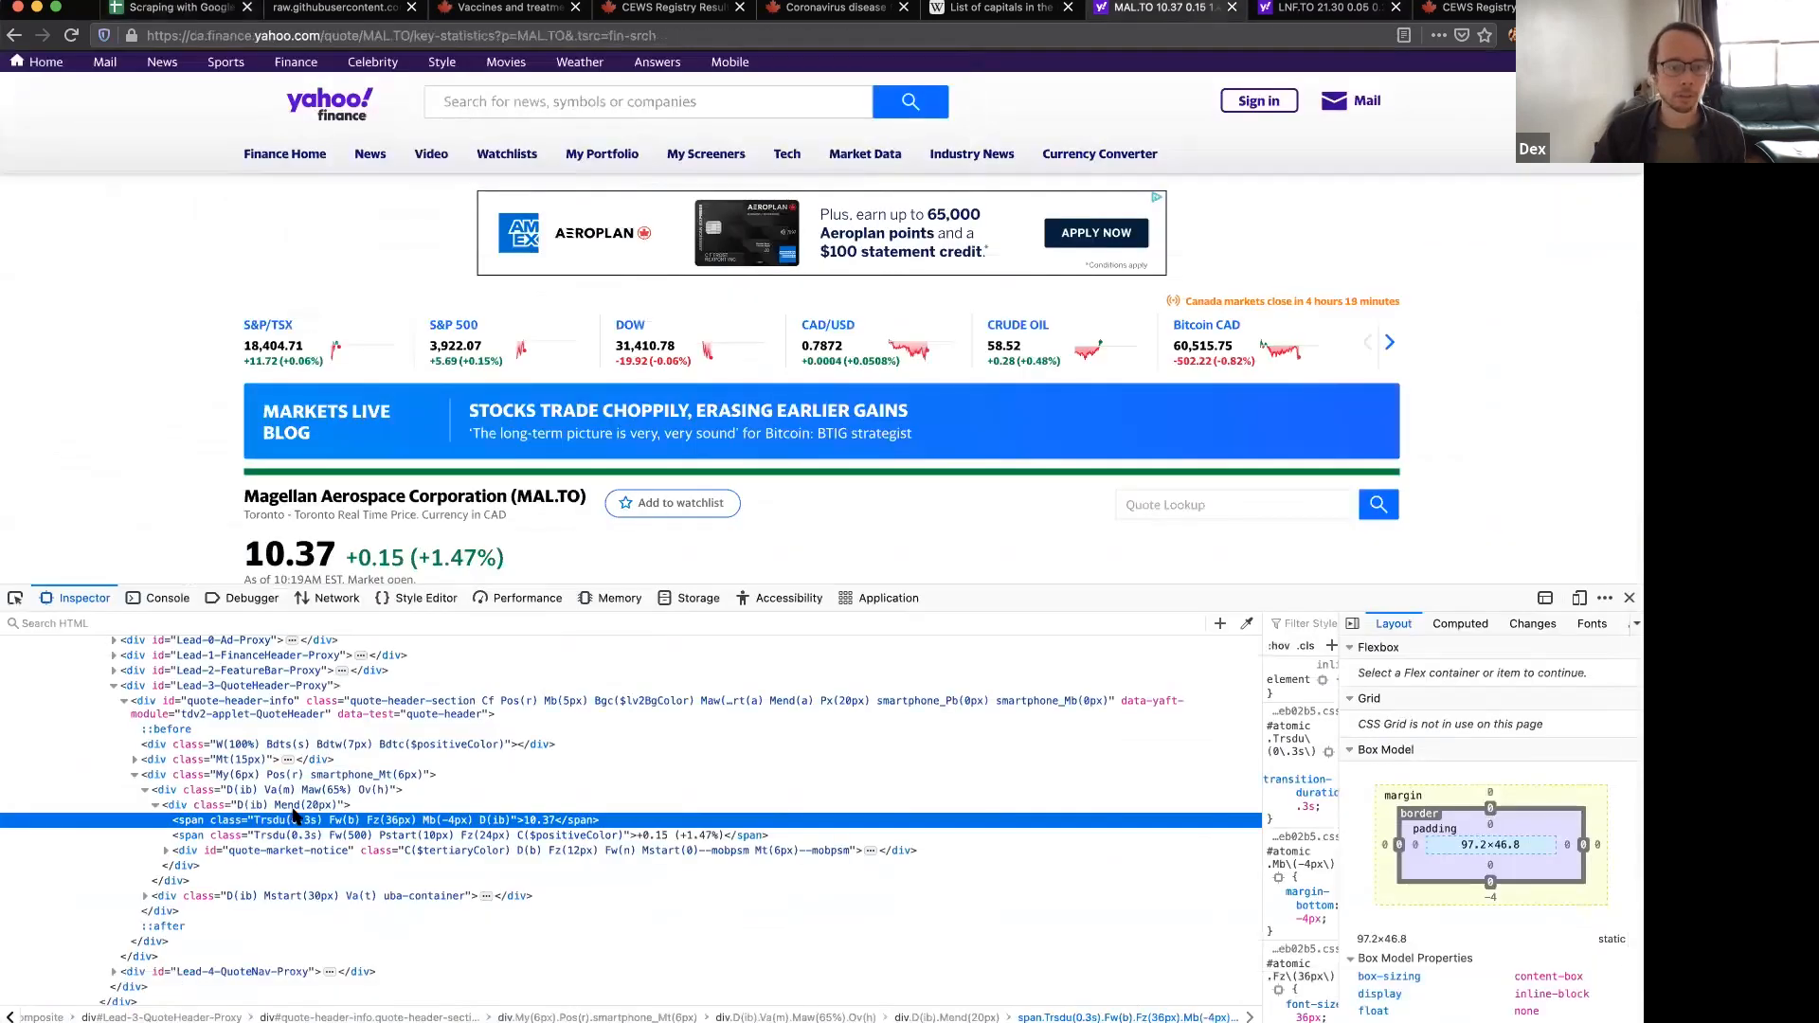
pyautogui.rightClick(294, 816)
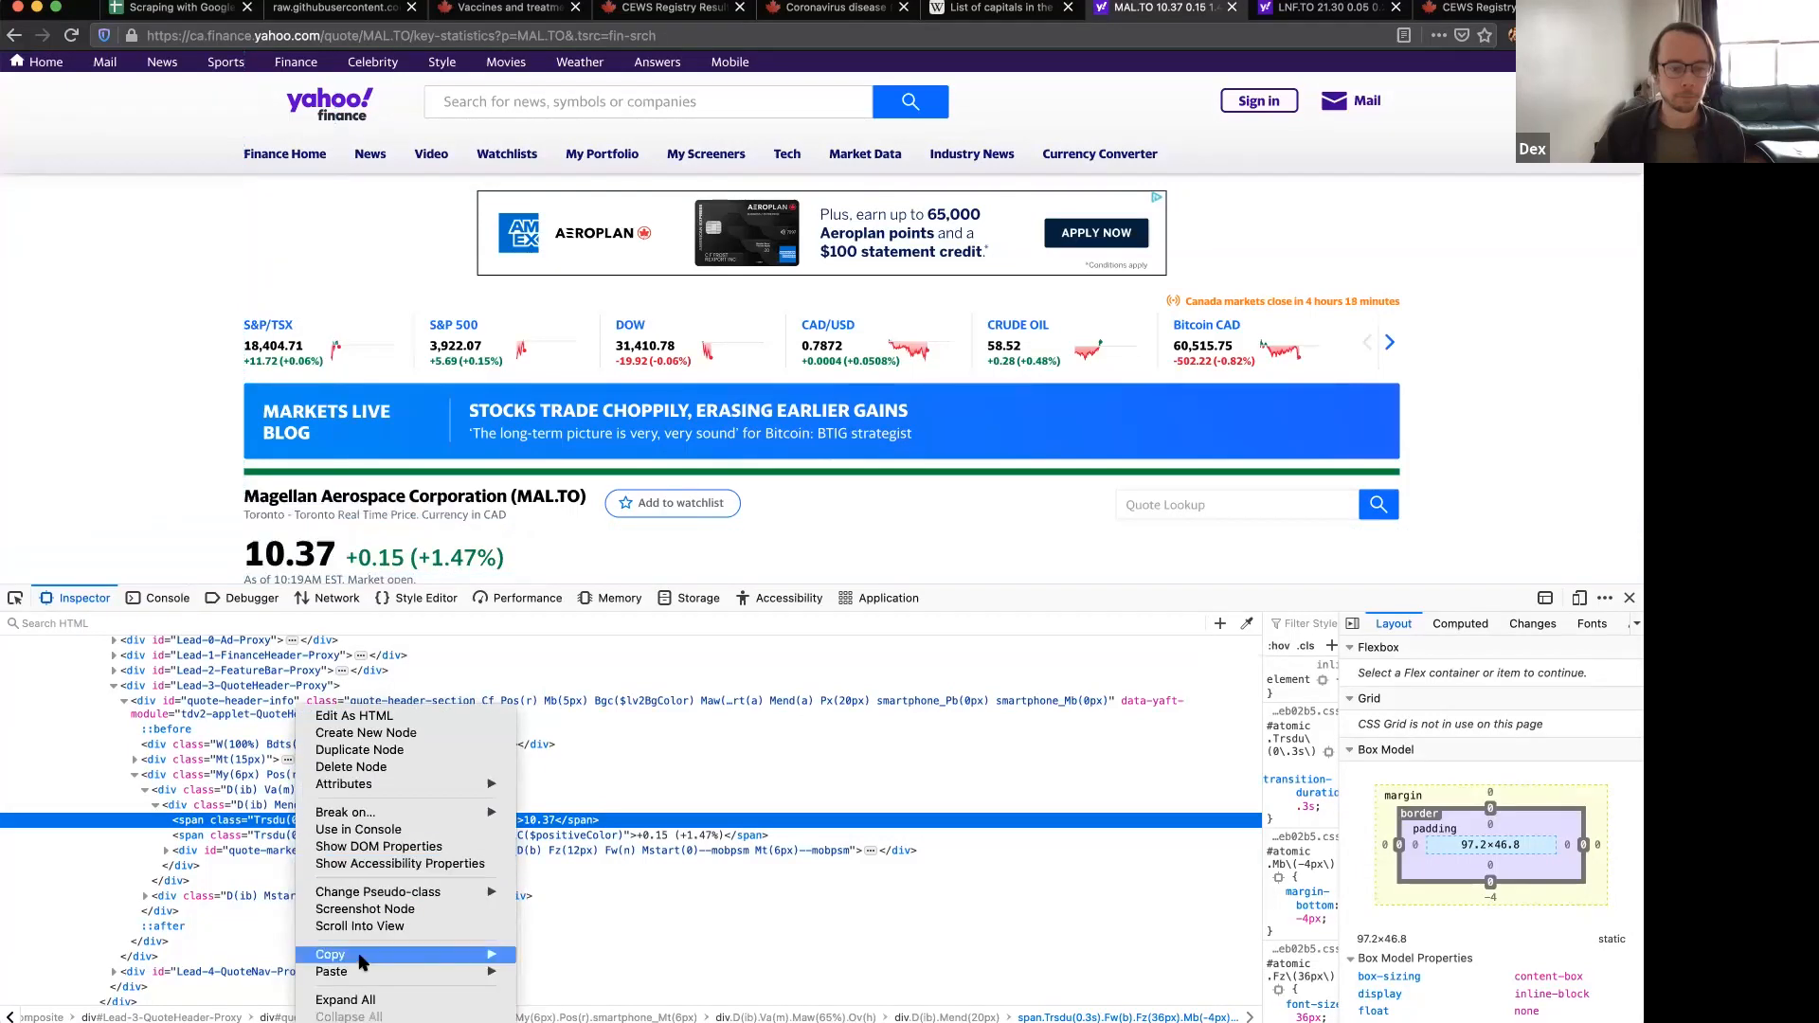
pyautogui.moveTo(360, 955)
pyautogui.click(553, 1000)
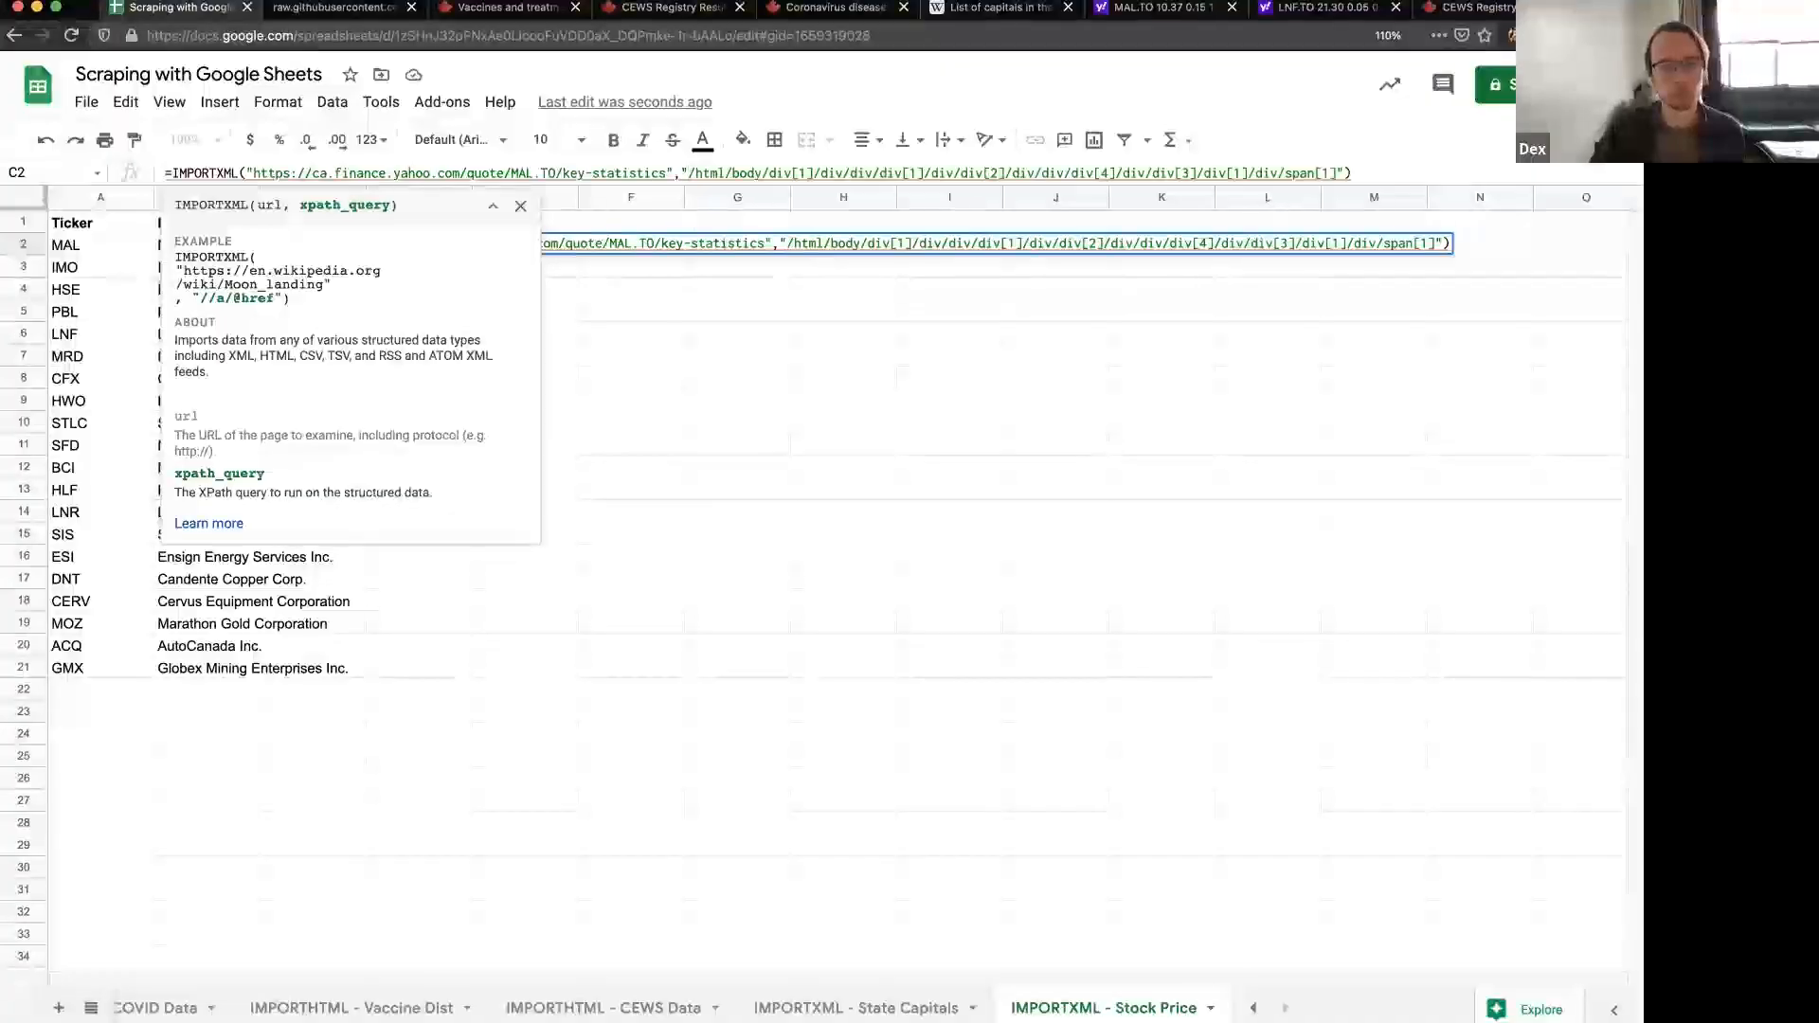
pyautogui.press('Return')
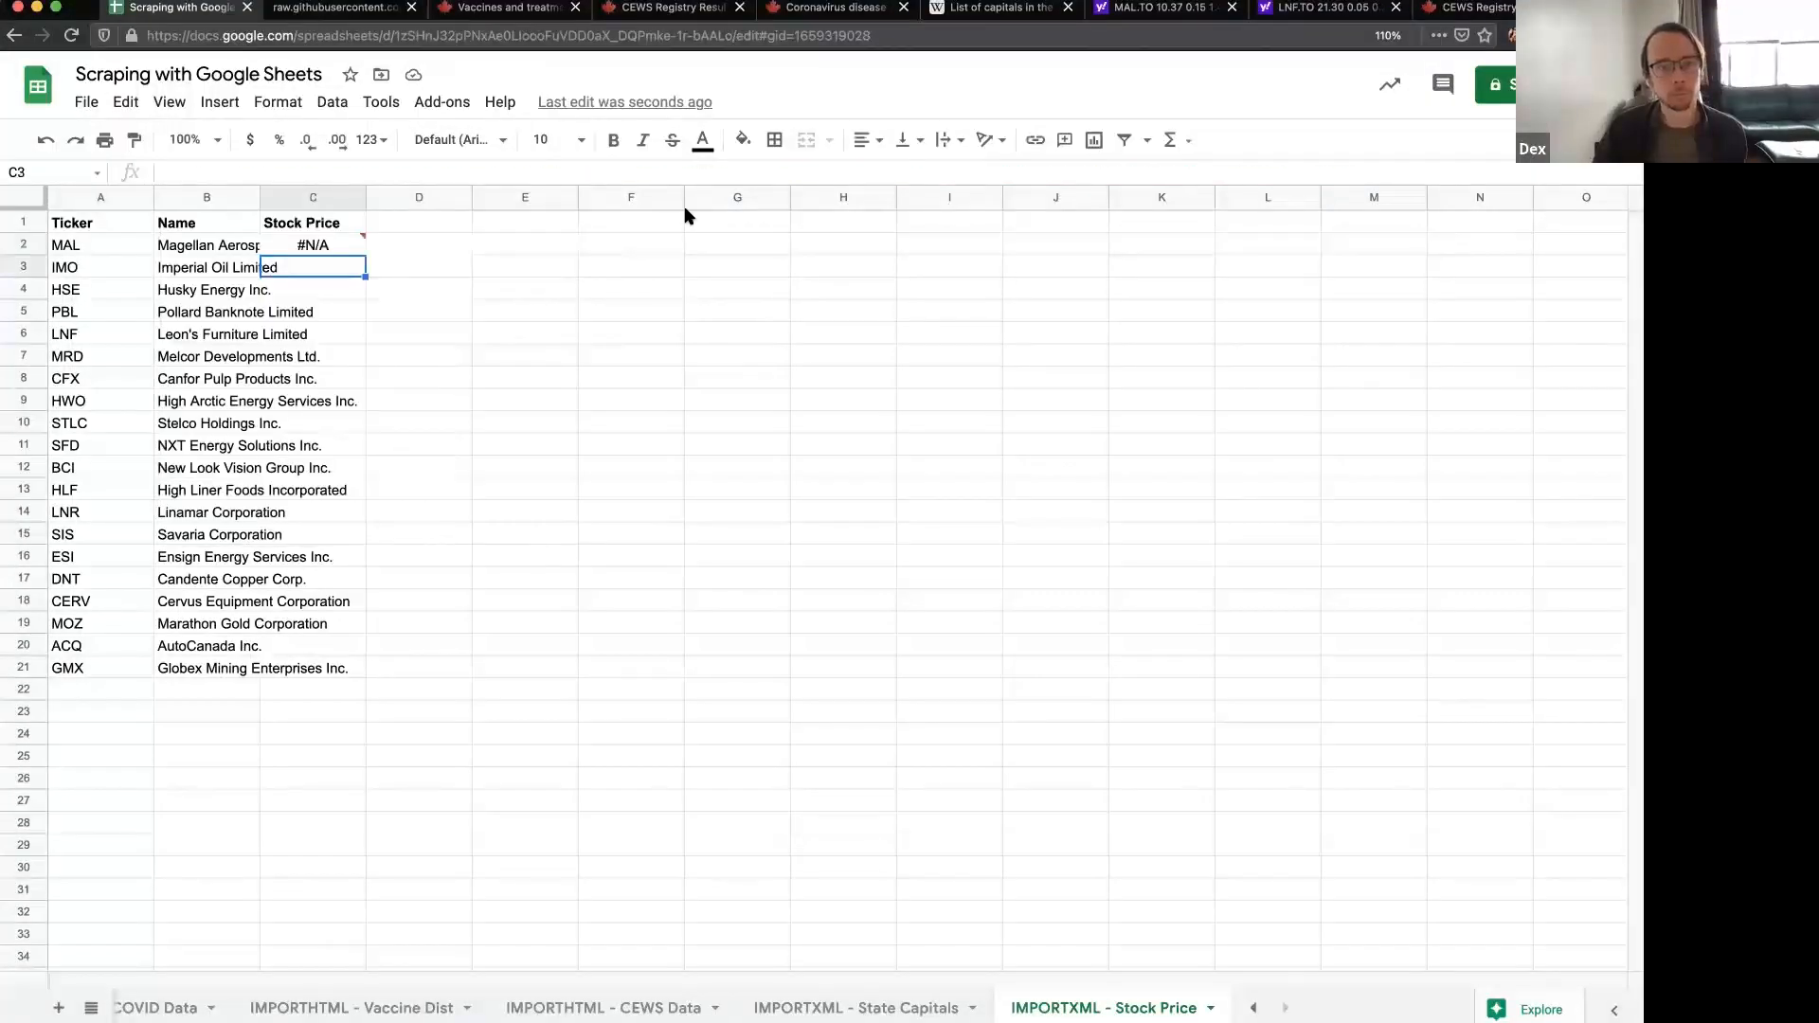
pyautogui.click(349, 251)
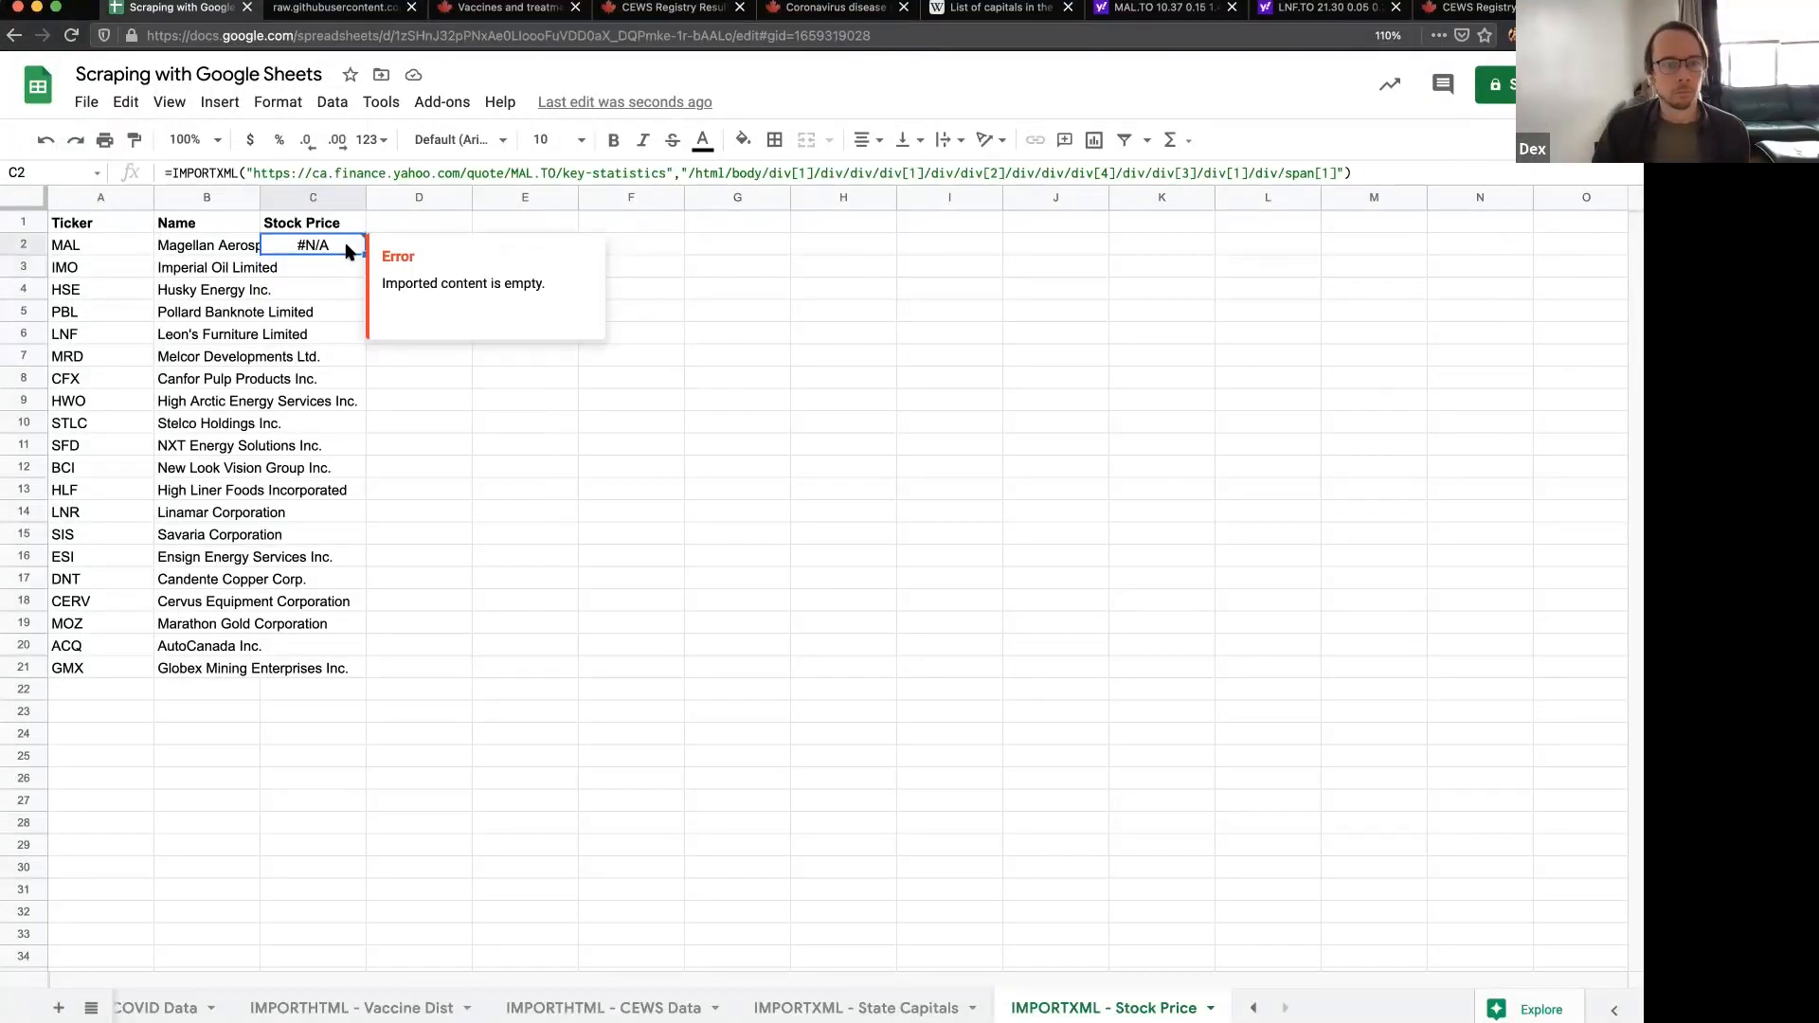
pyautogui.moveTo(666, 174); pyautogui.dragTo(253, 174)
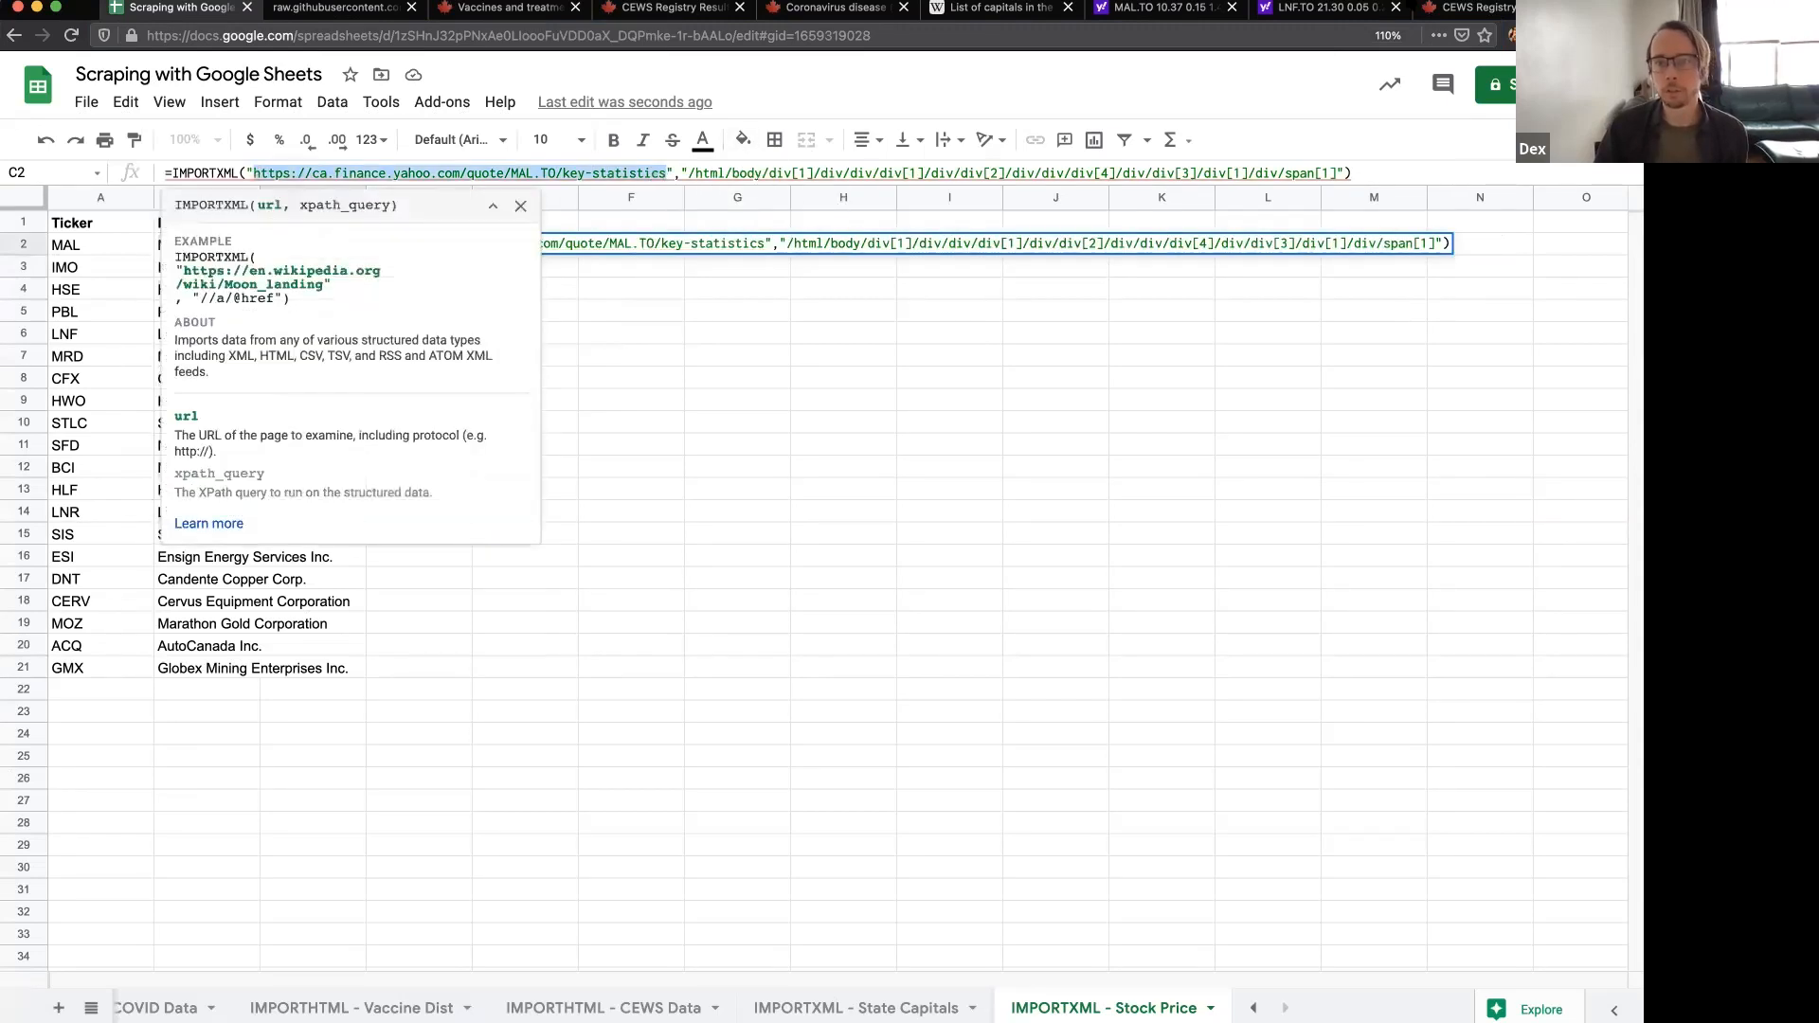
pyautogui.hotkey('ctrl', 'c')
pyautogui.hotkey('ctrl', 't')
pyautogui.hotkey('ctrl', 'v')
pyautogui.press('Return')
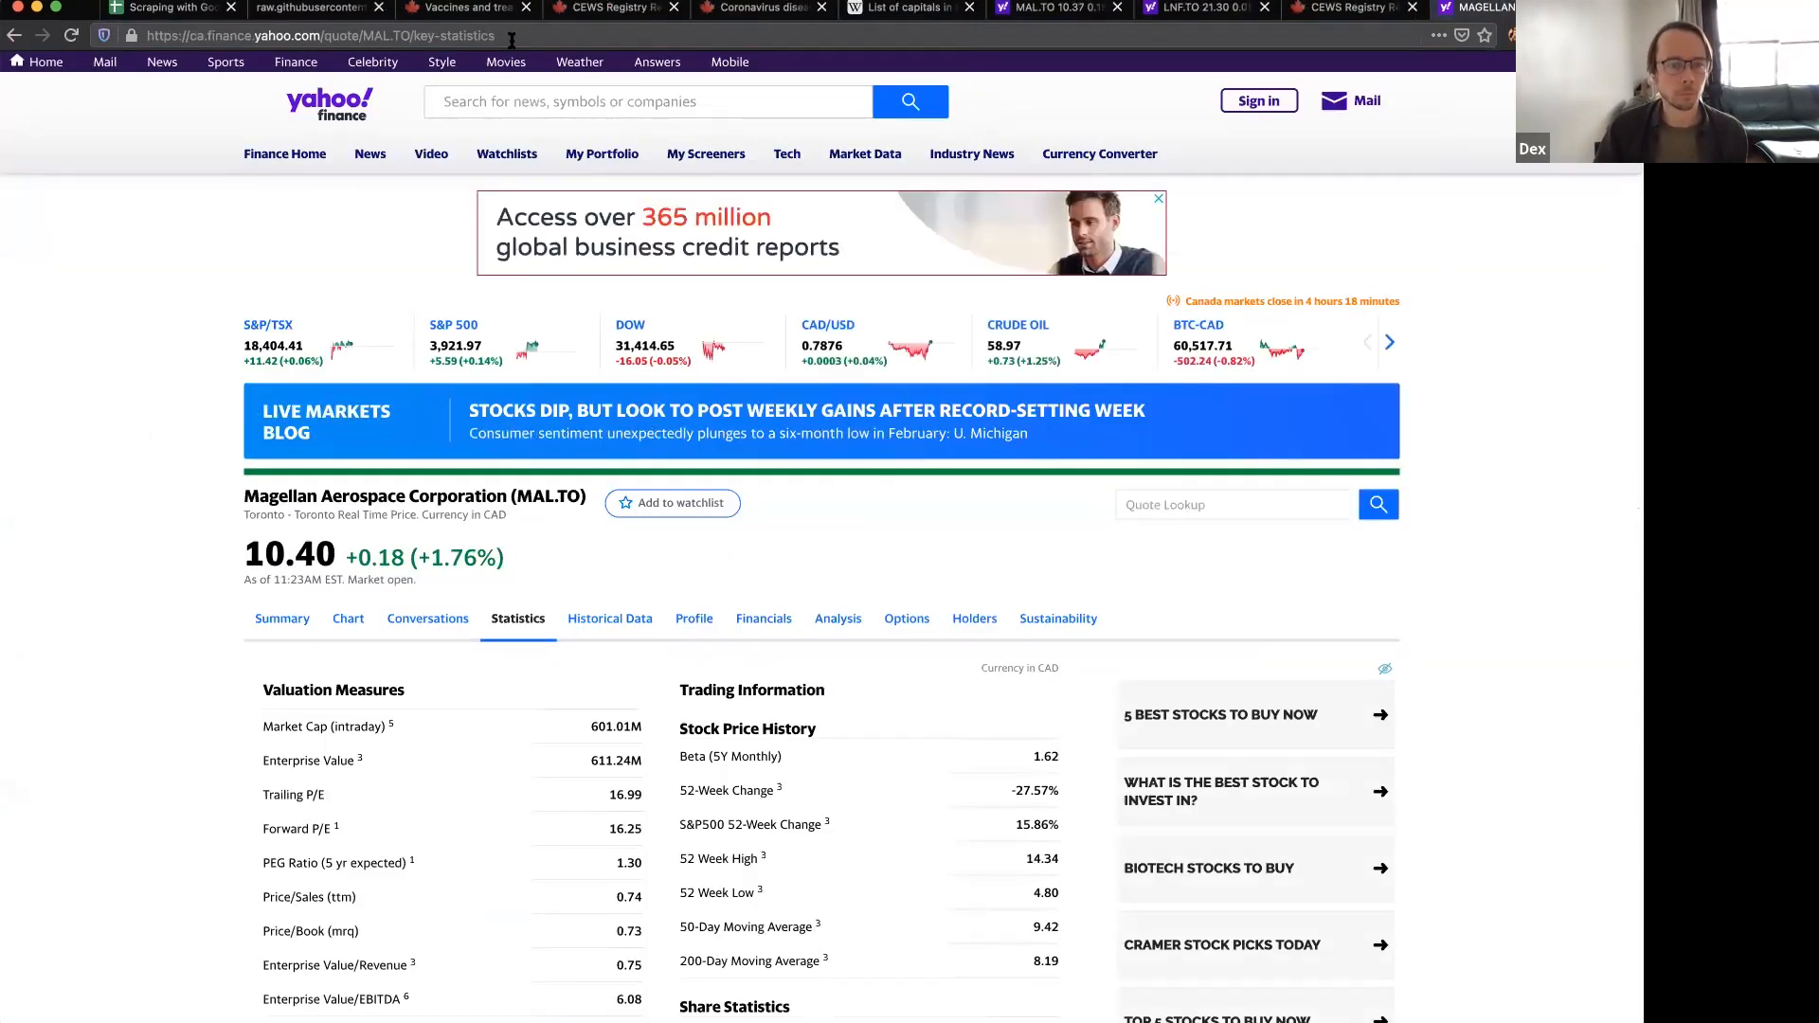
pyautogui.click(512, 36)
pyautogui.click(180, 7)
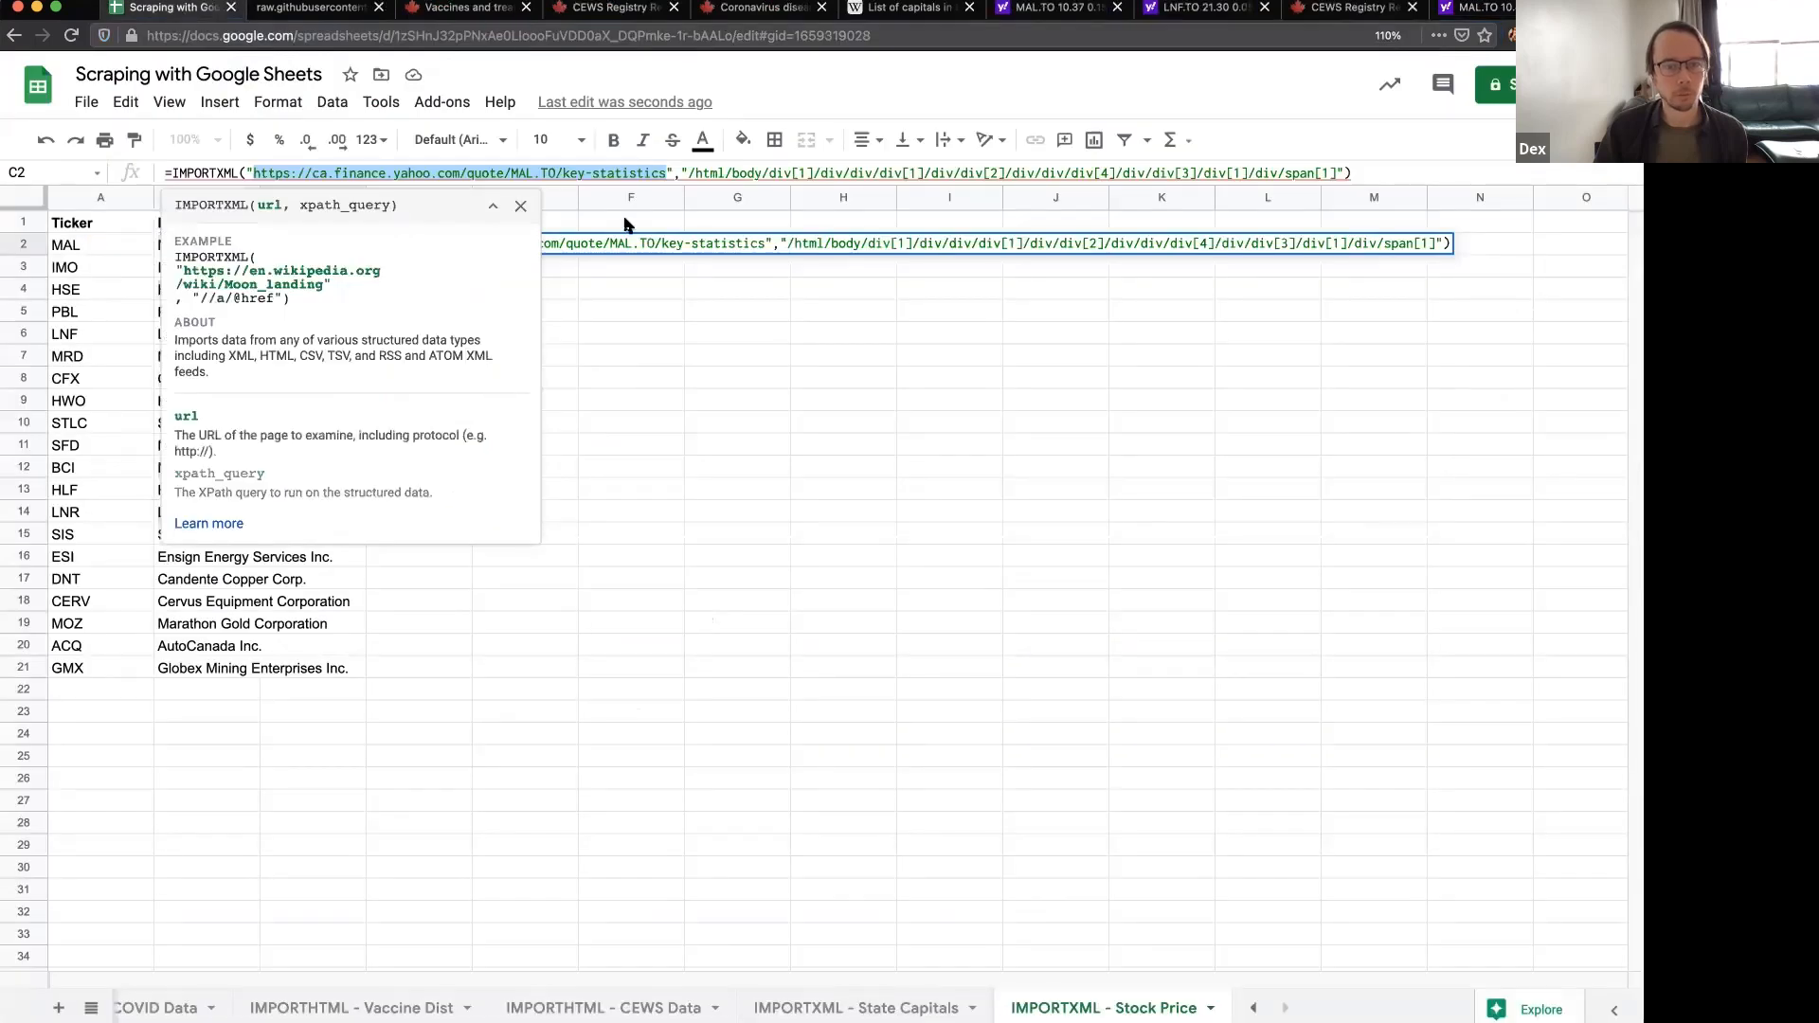
pyautogui.click(335, 252)
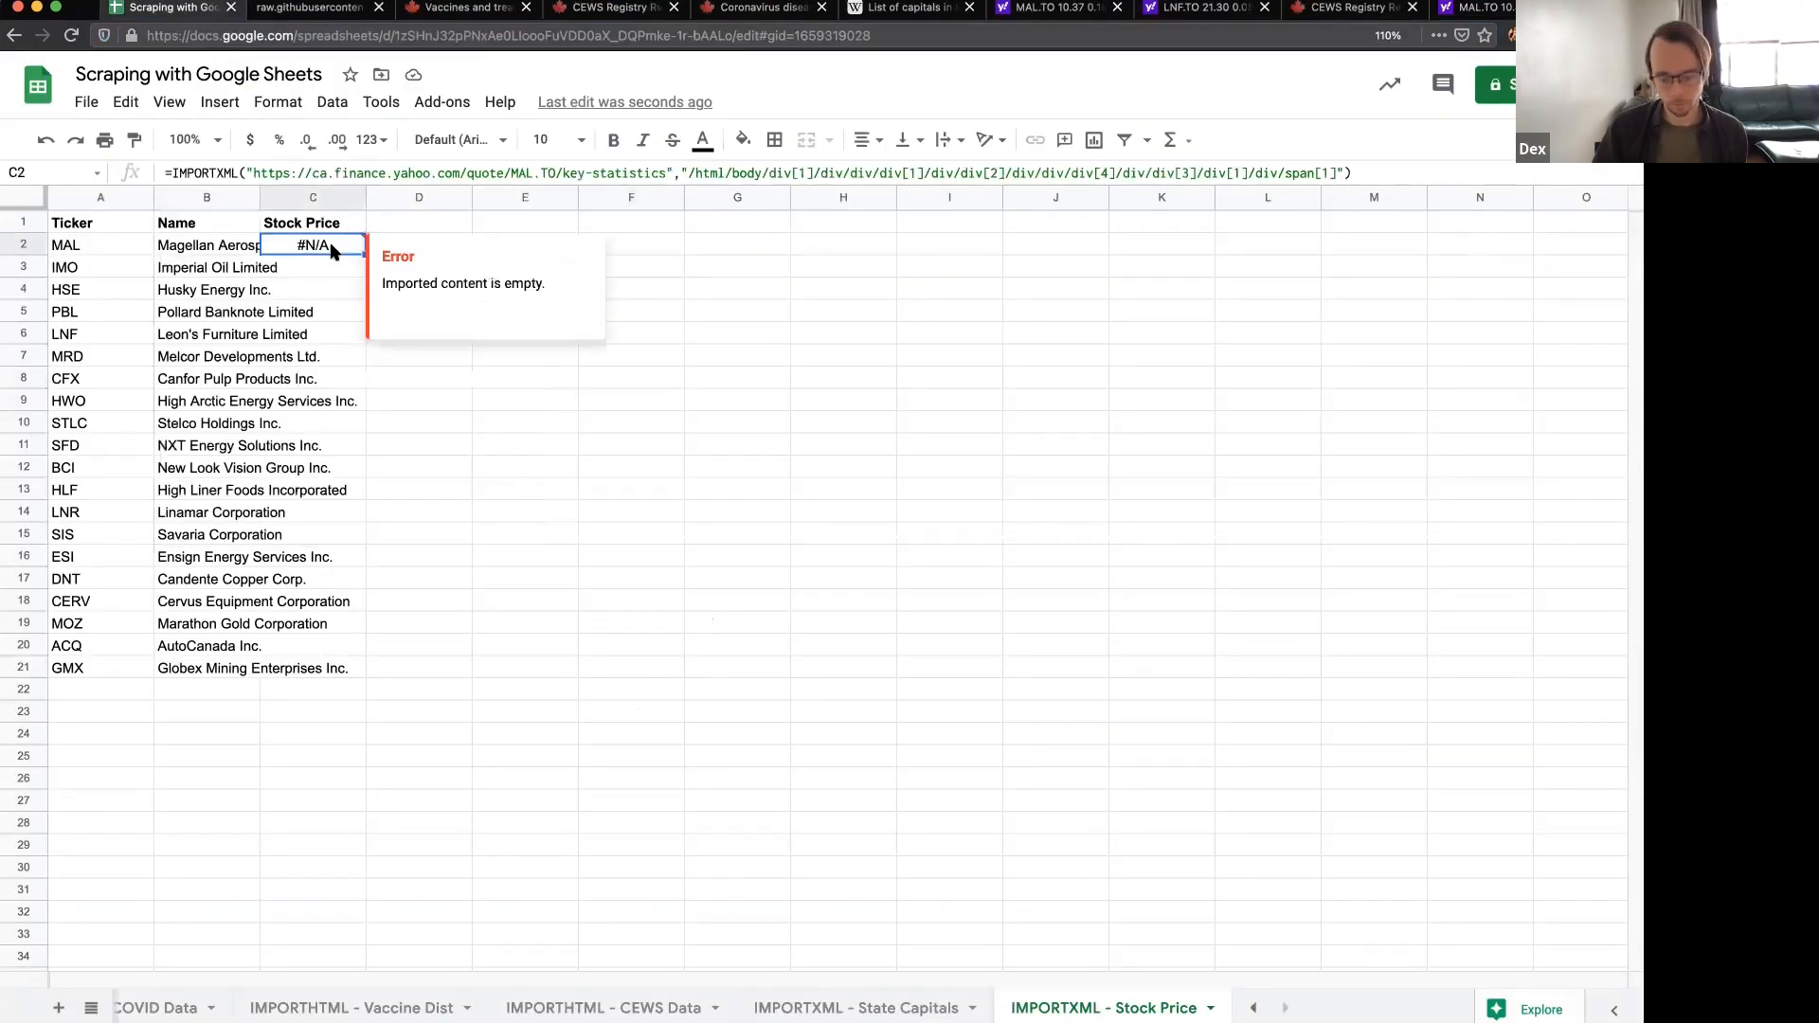
pyautogui.write('=')
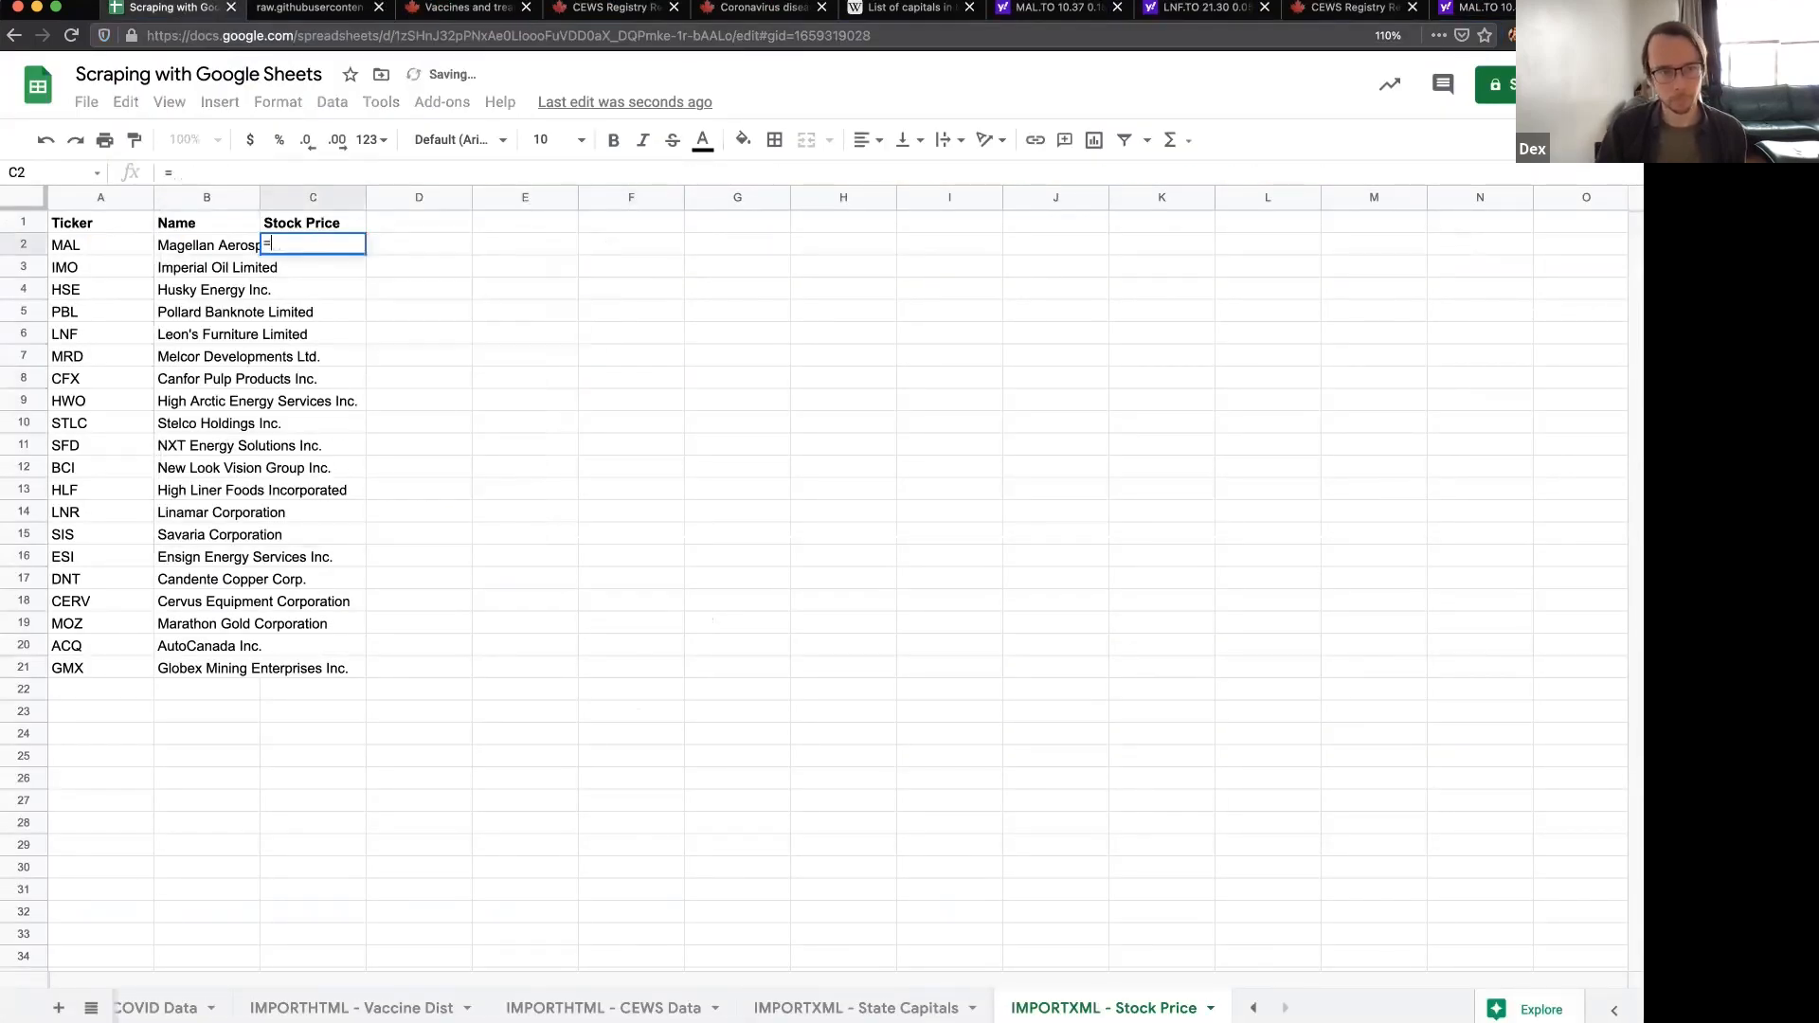
pyautogui.write('IMPORTX')
pyautogui.press('Tab')
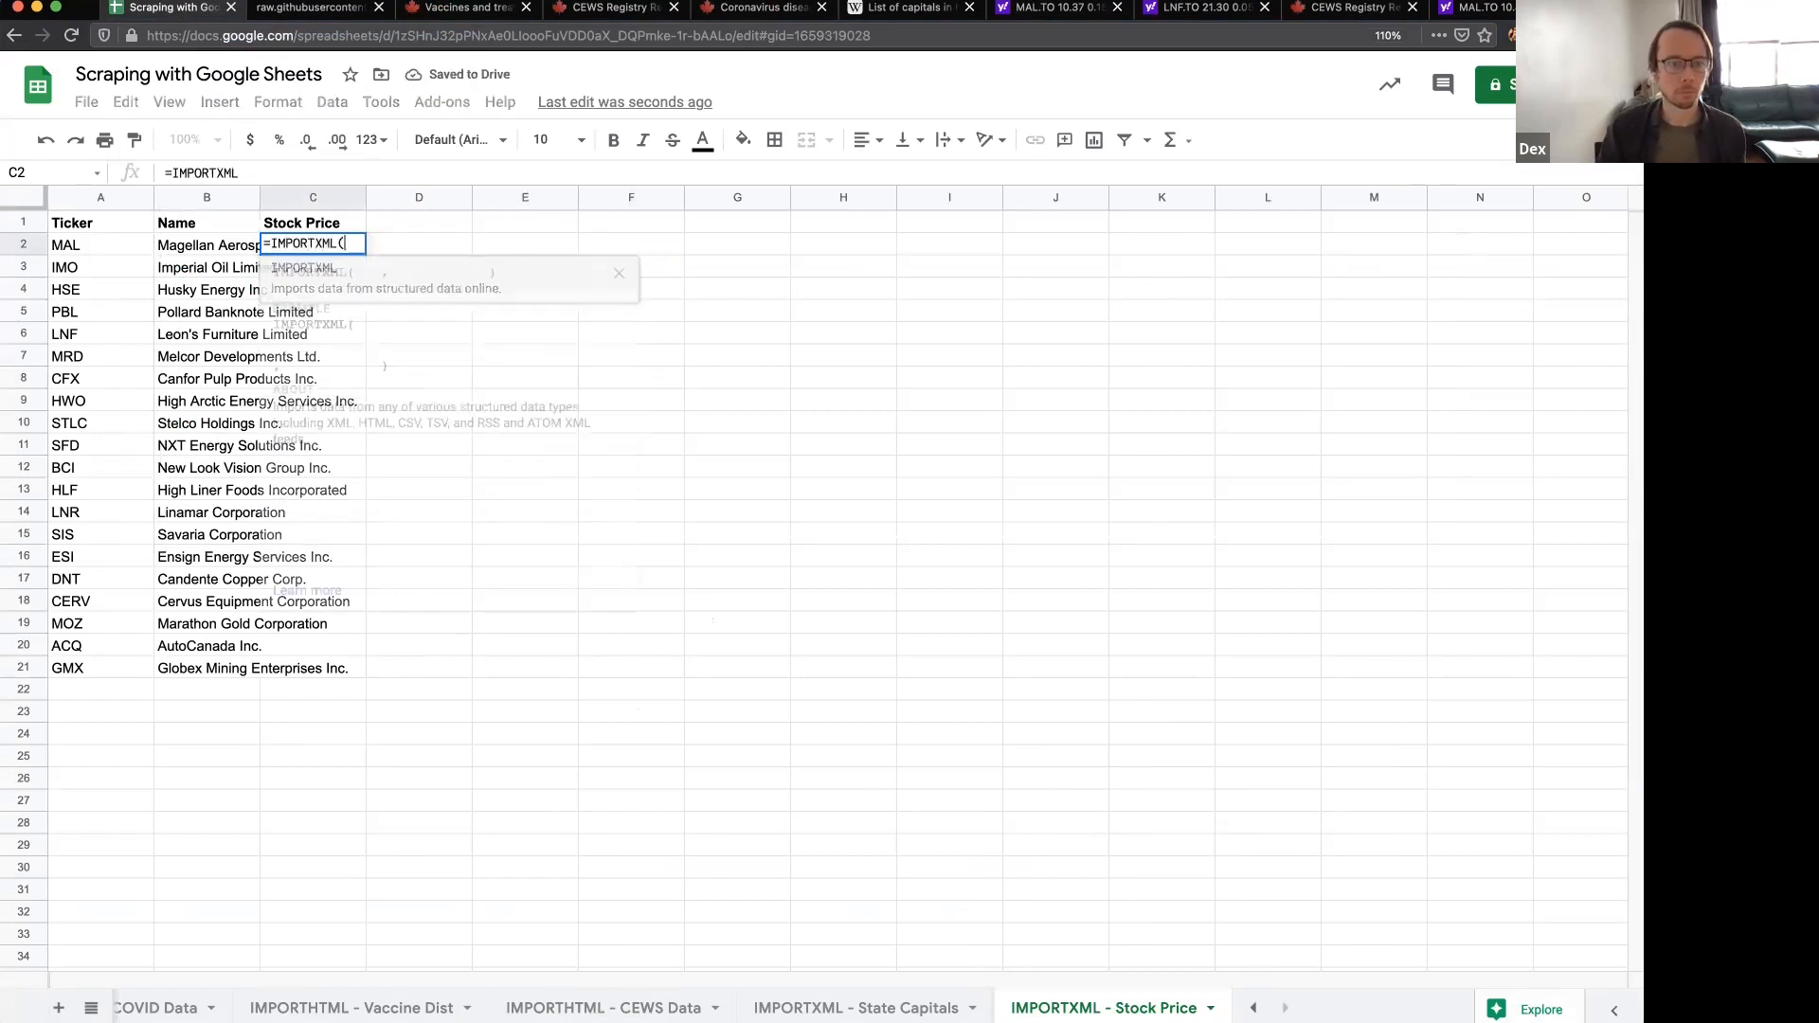
pyautogui.write('"')
pyautogui.hotkey('ctrl', 'v')
pyautogui.write('"')
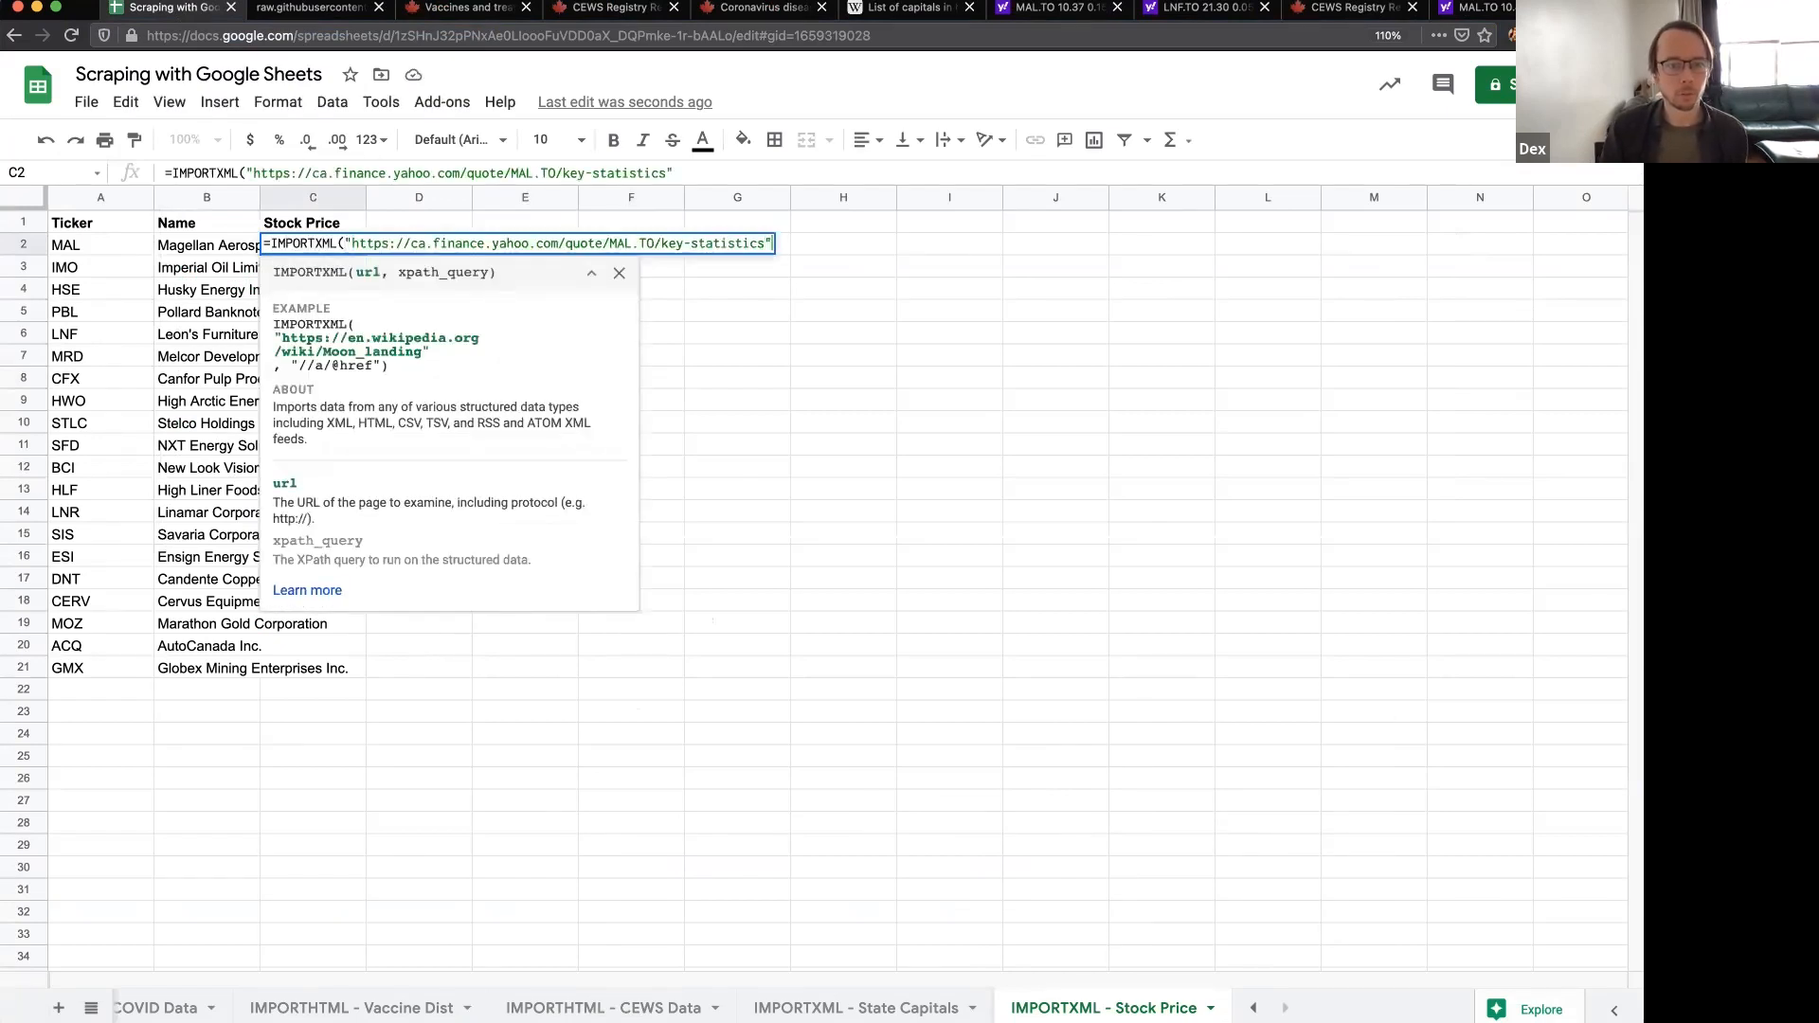
pyautogui.write(',"')
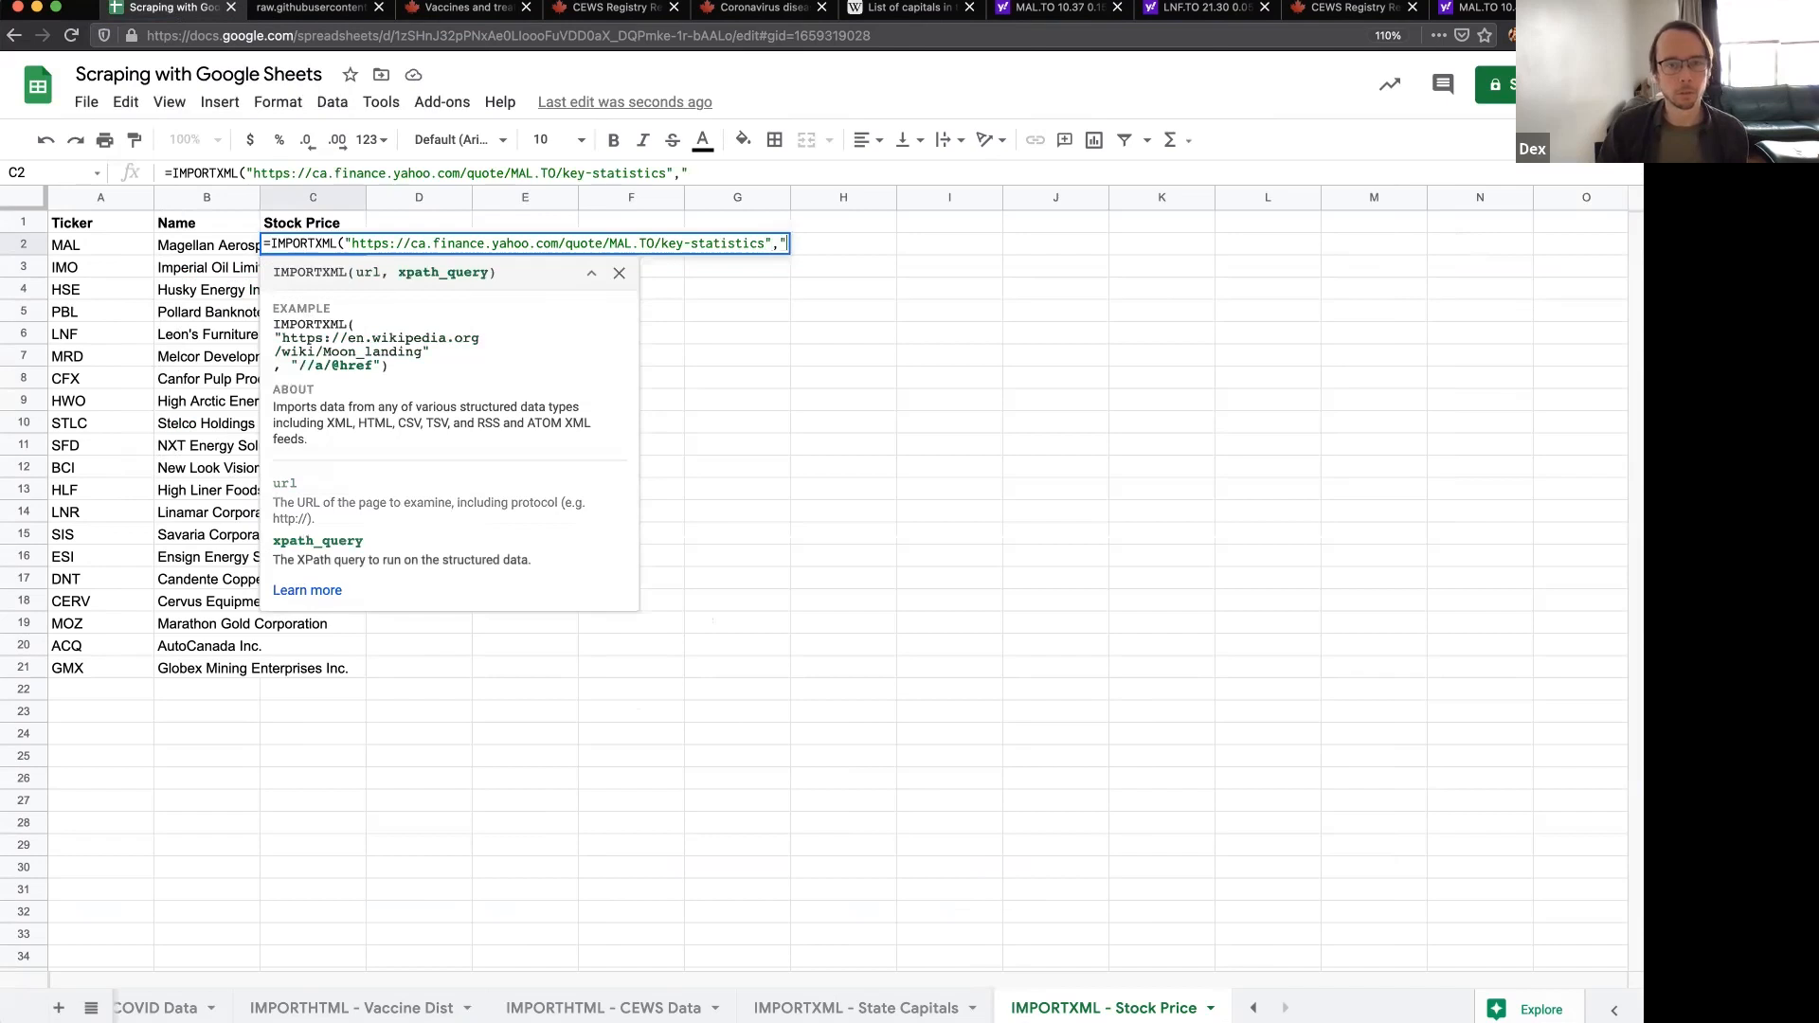
# - Inspect the stock price on the newly opened MAL.TO page, copy its span's XPath, and complete C2's IMPORTXML formula with it
pyautogui.click(1477, 8)
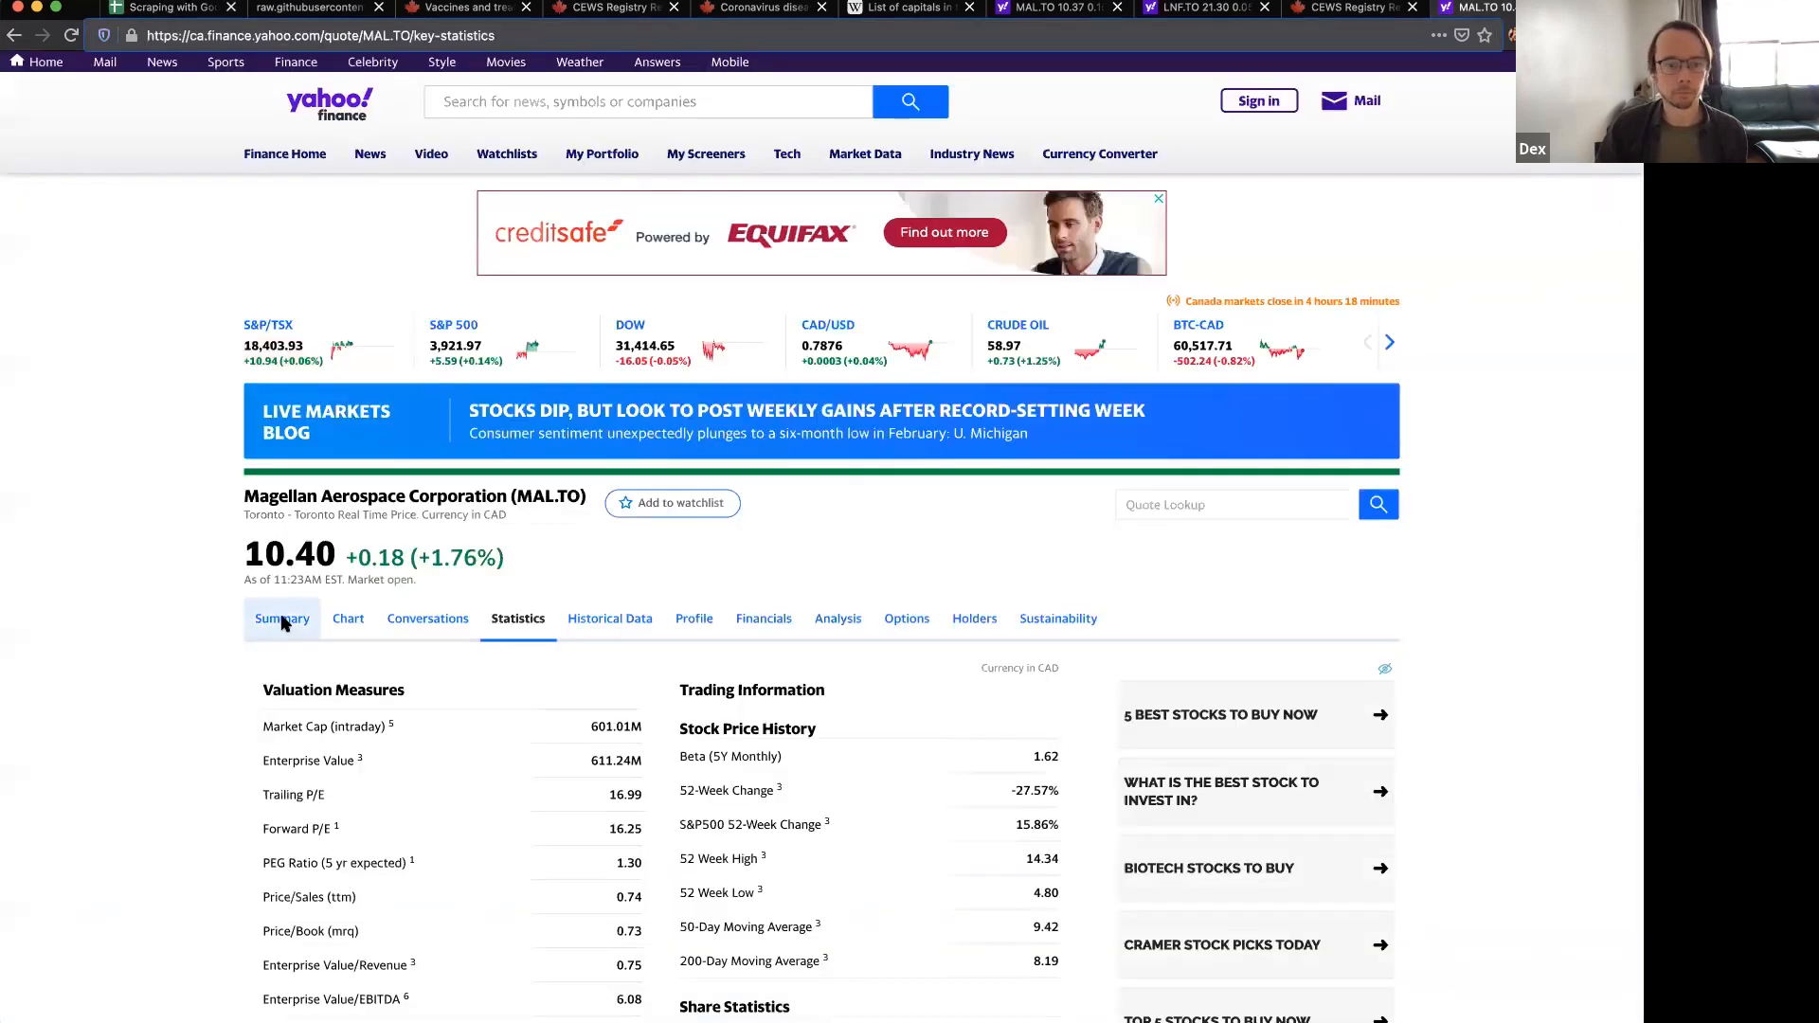
pyautogui.rightClick(305, 537)
pyautogui.click(365, 775)
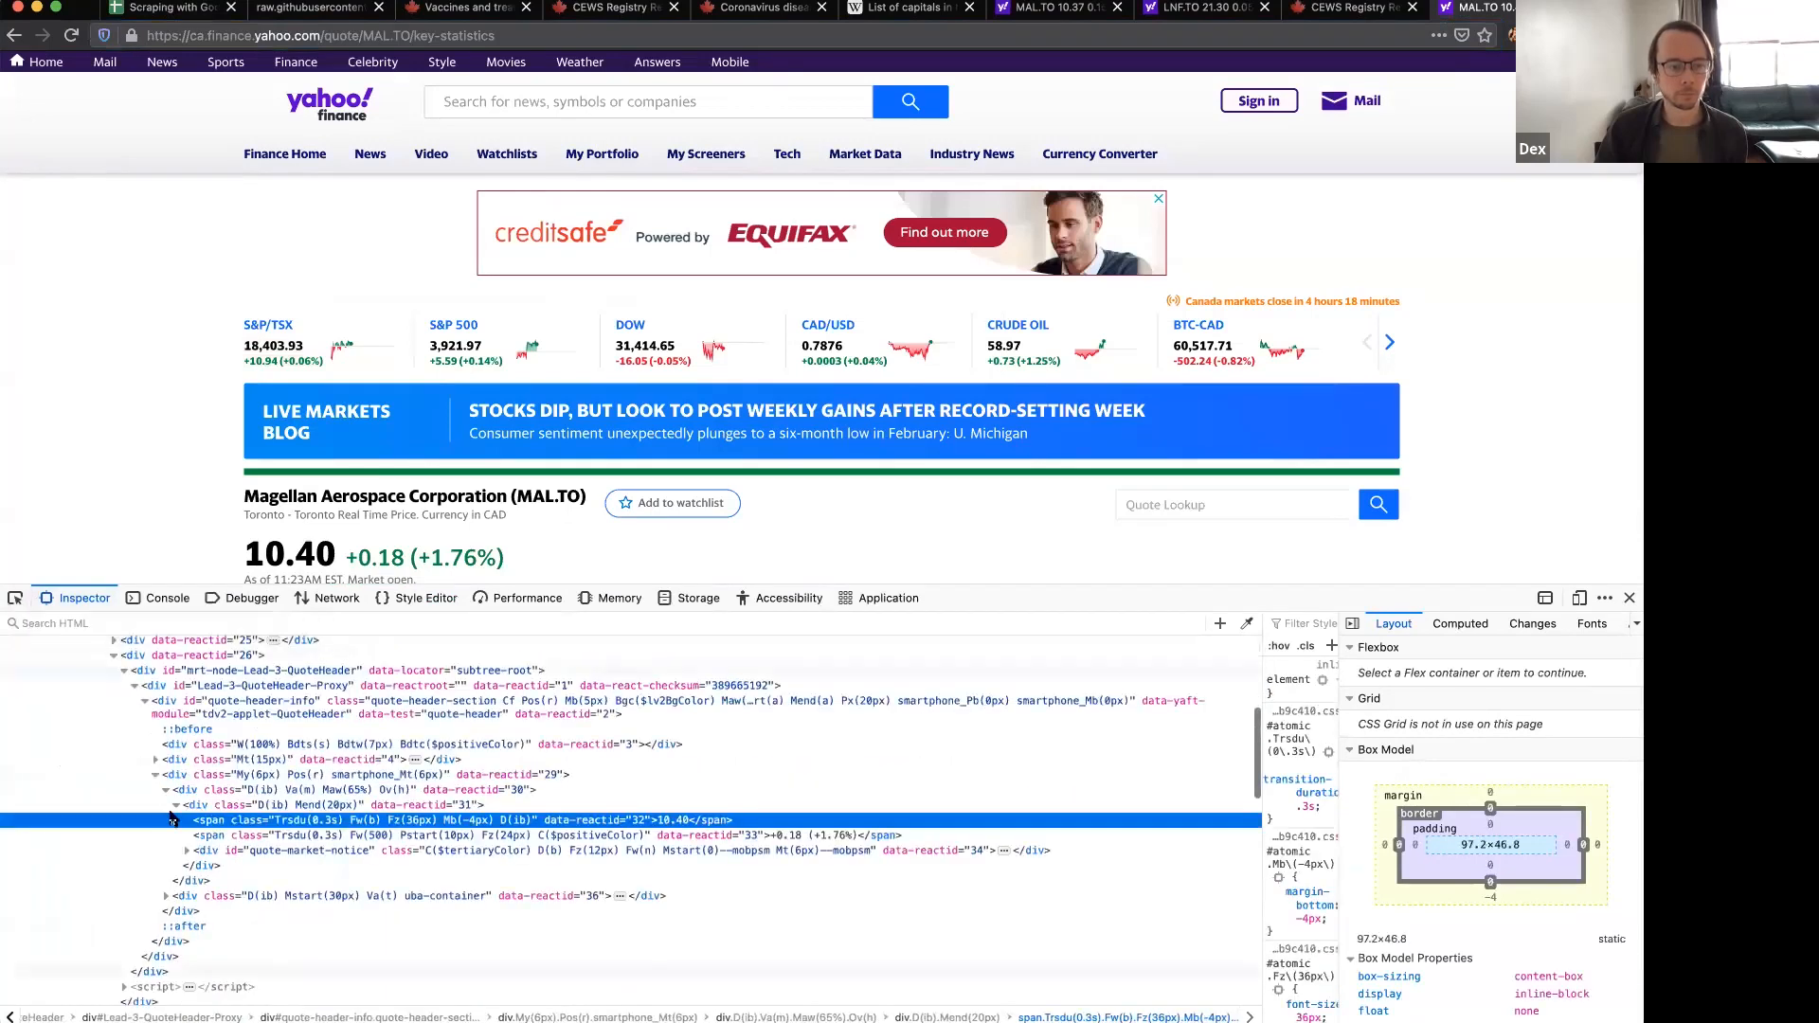
pyautogui.rightClick(249, 820)
pyautogui.moveTo(303, 959)
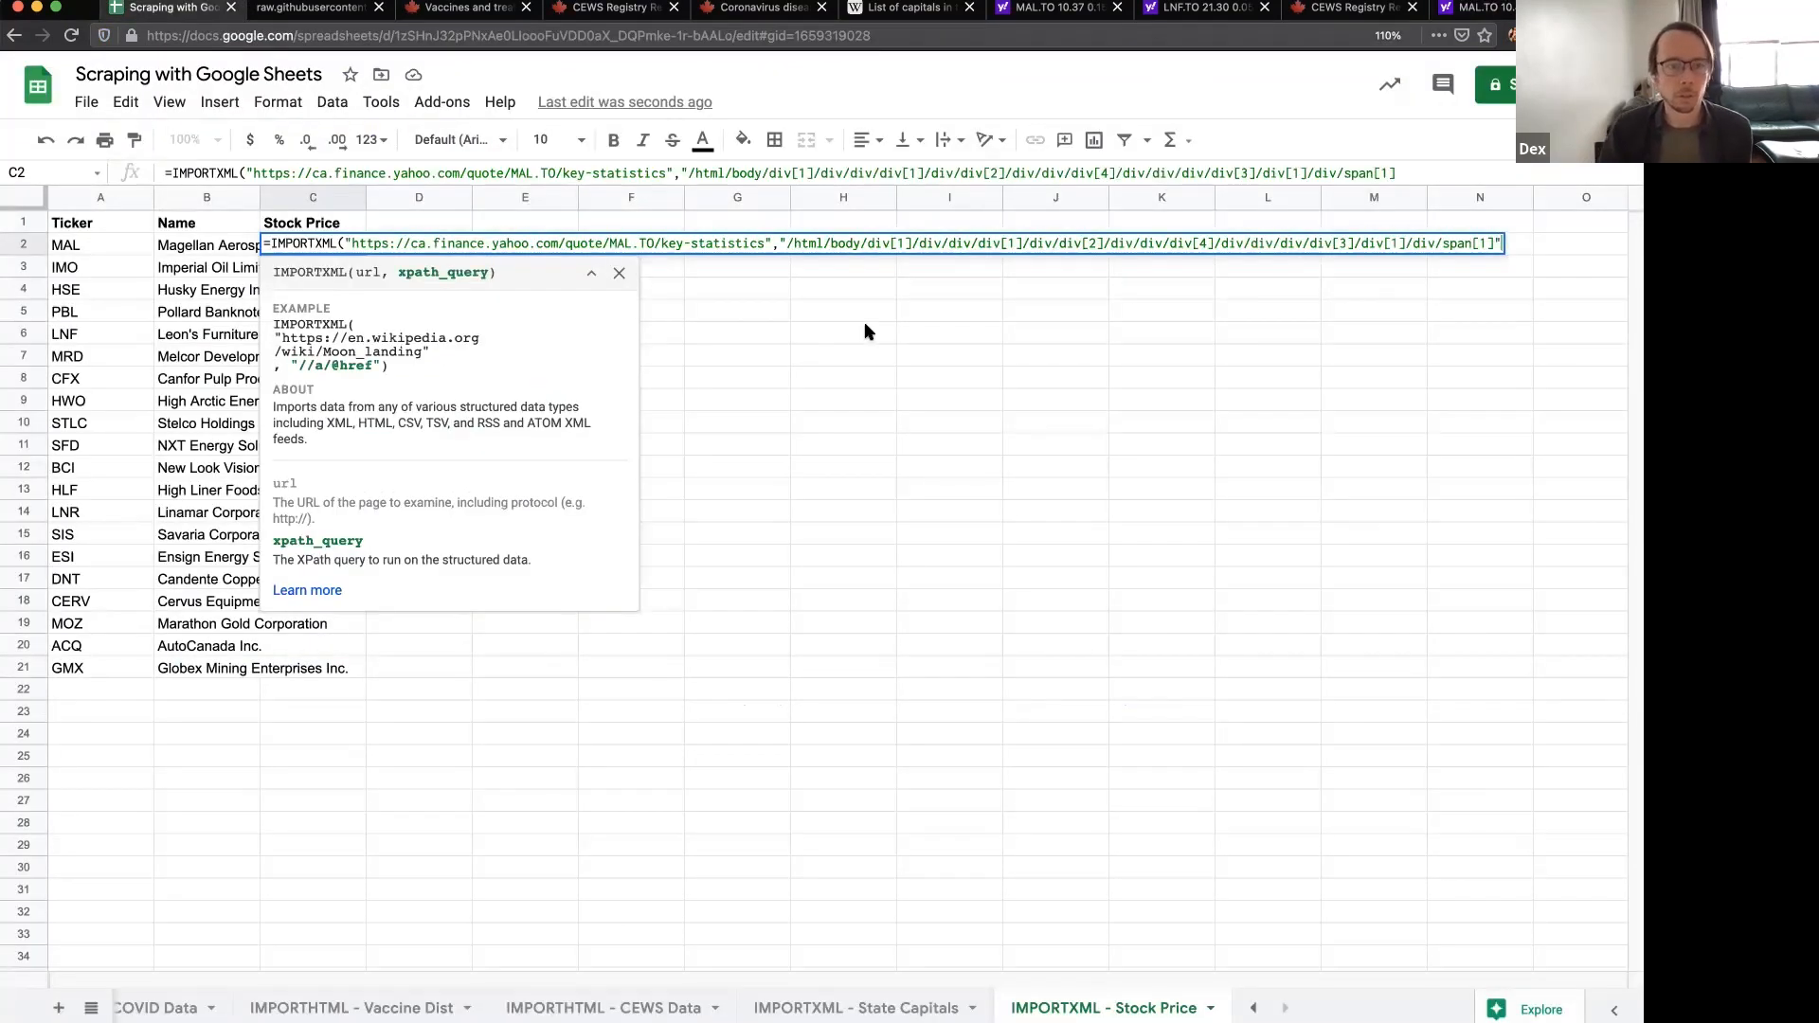
pyautogui.press('Return')
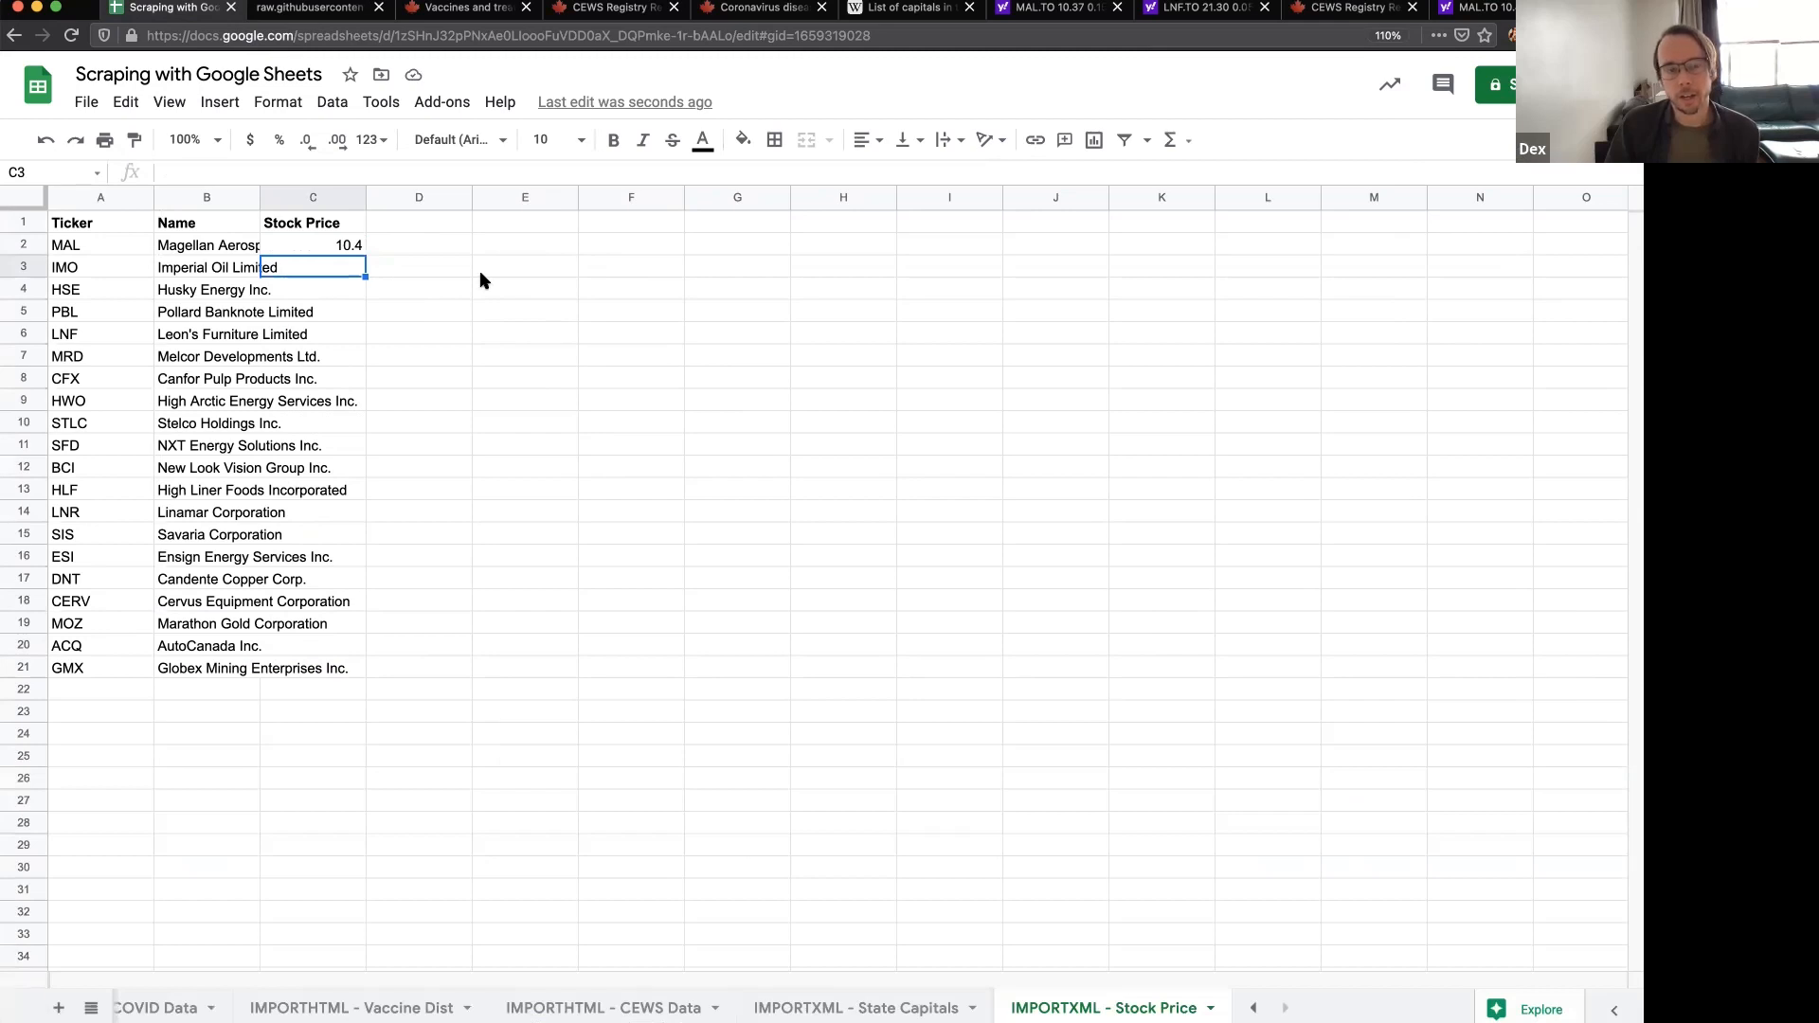
pyautogui.click(333, 247)
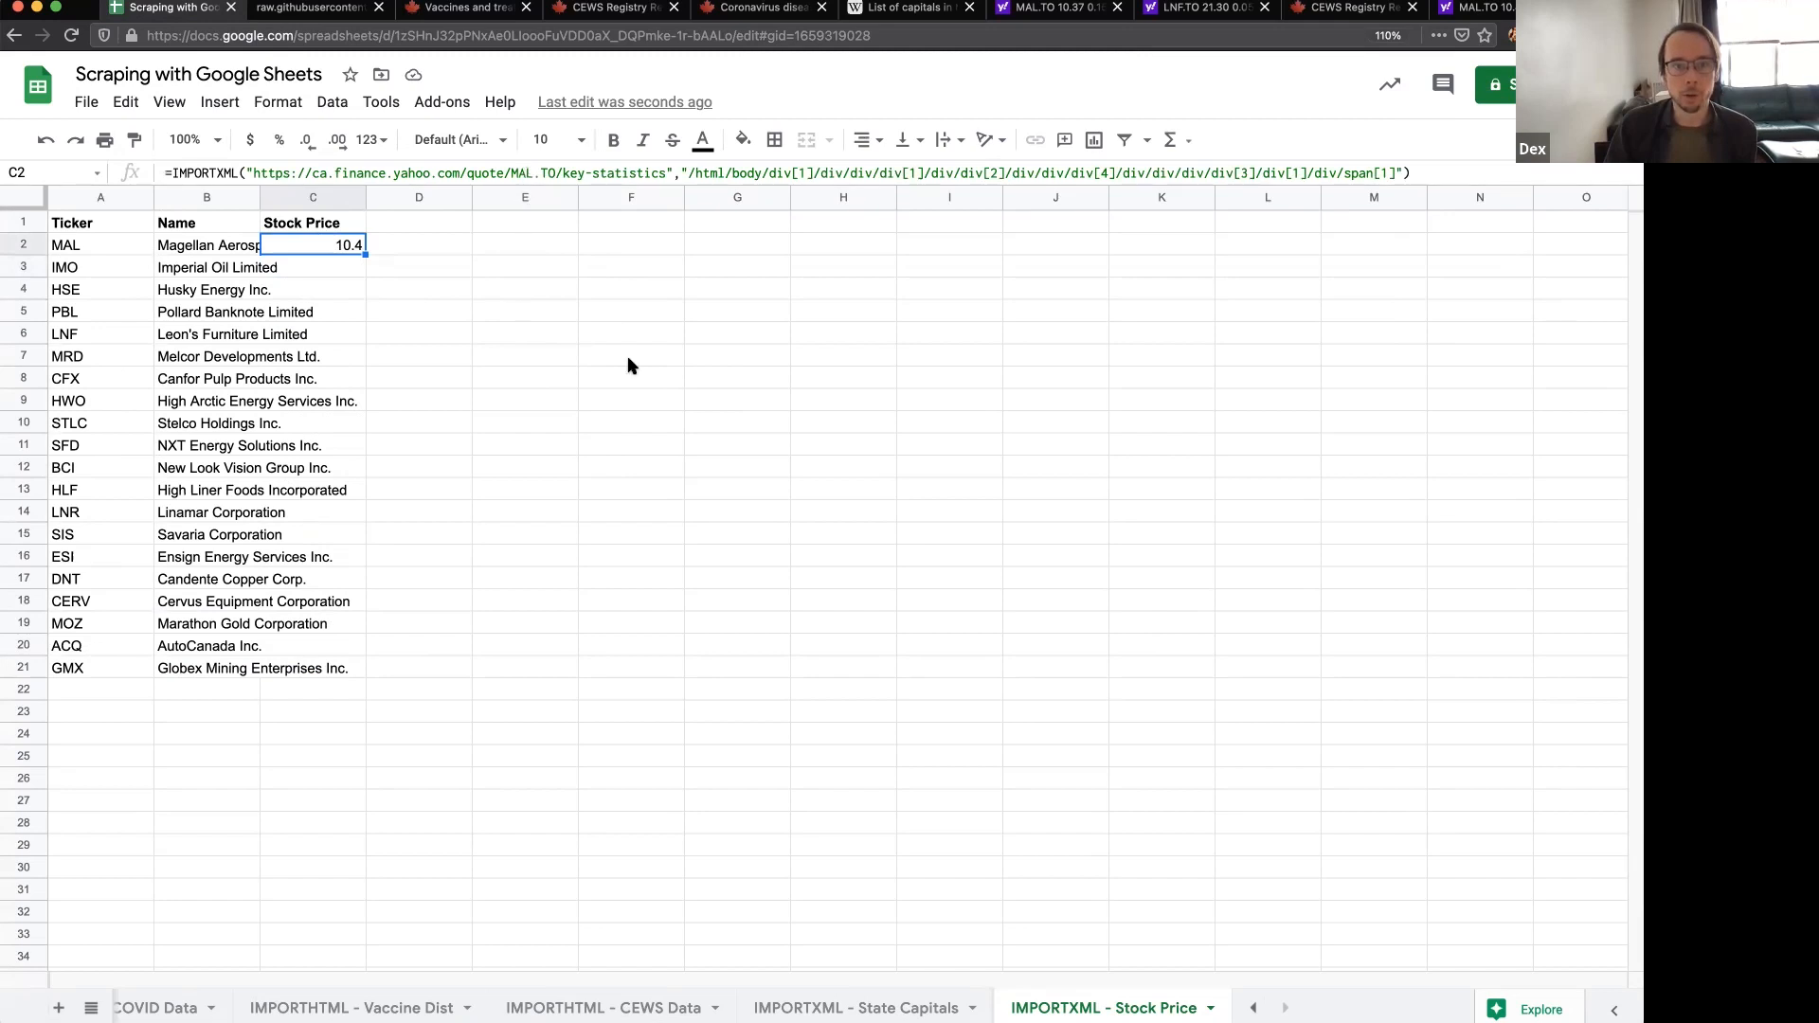
pyautogui.press('Return')
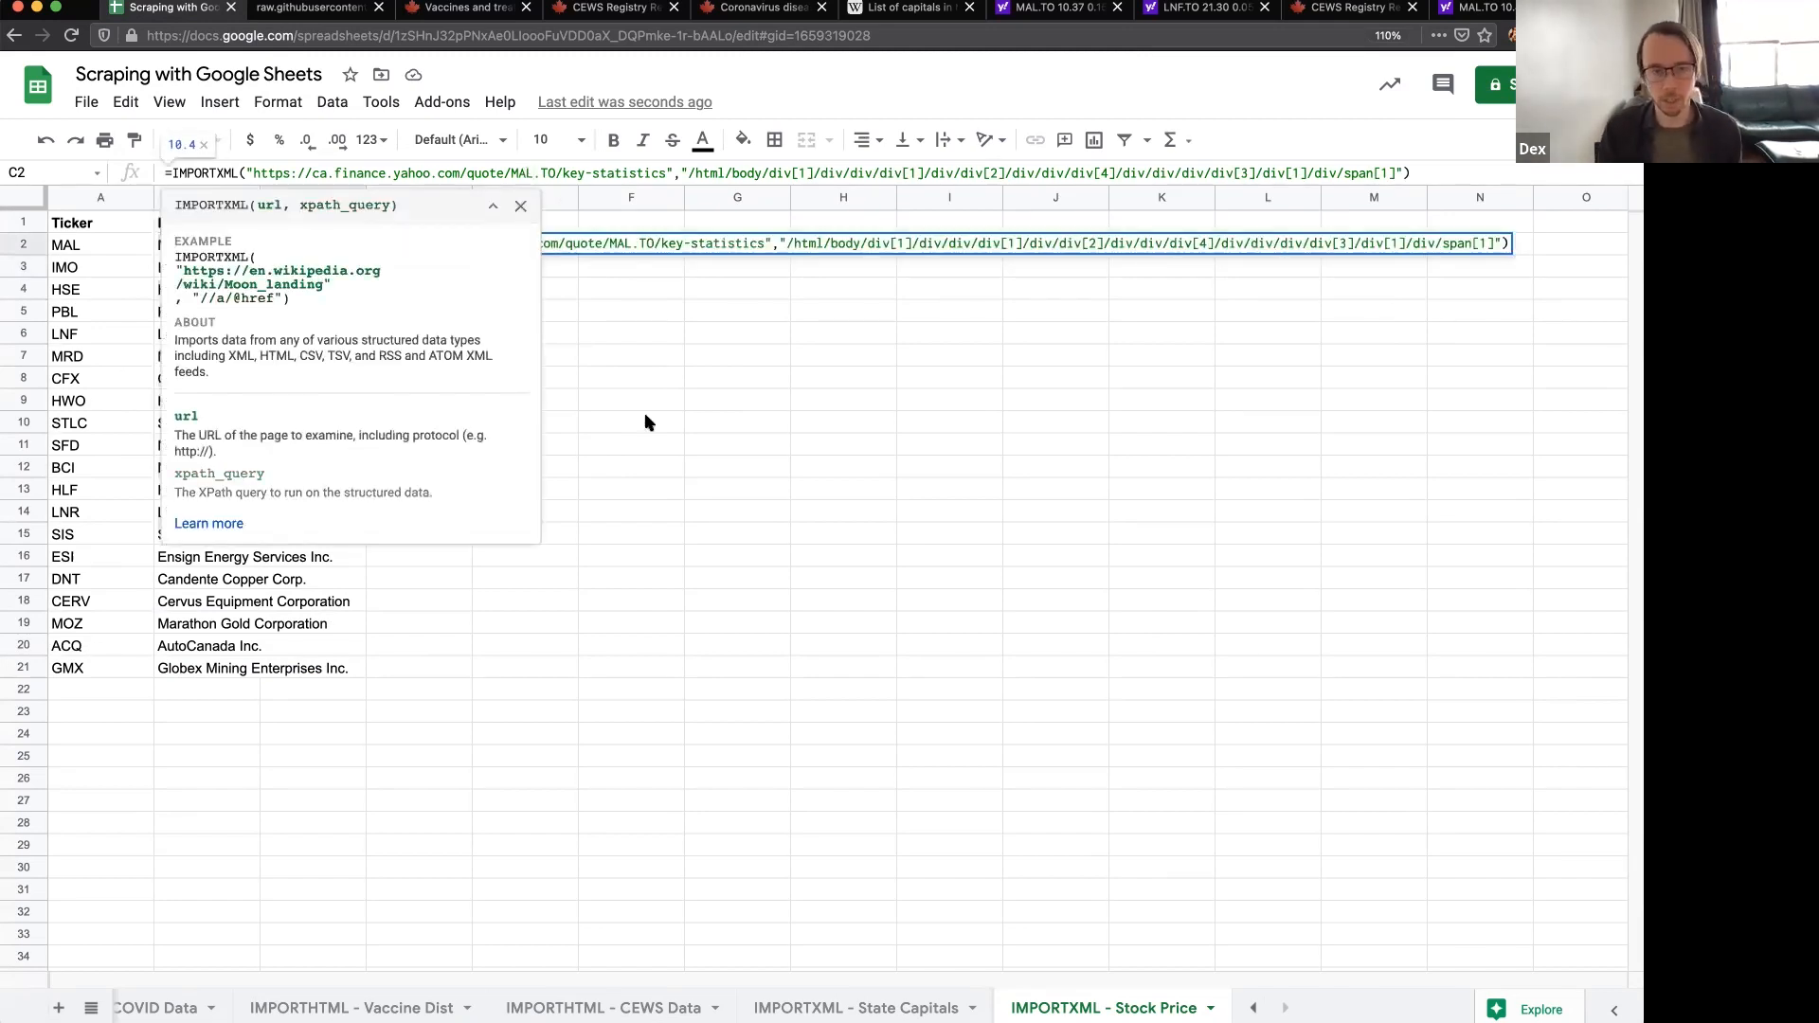
pyautogui.press('BackSpace')
pyautogui.press('BackSpace')
pyautogui.press('BackSpace')
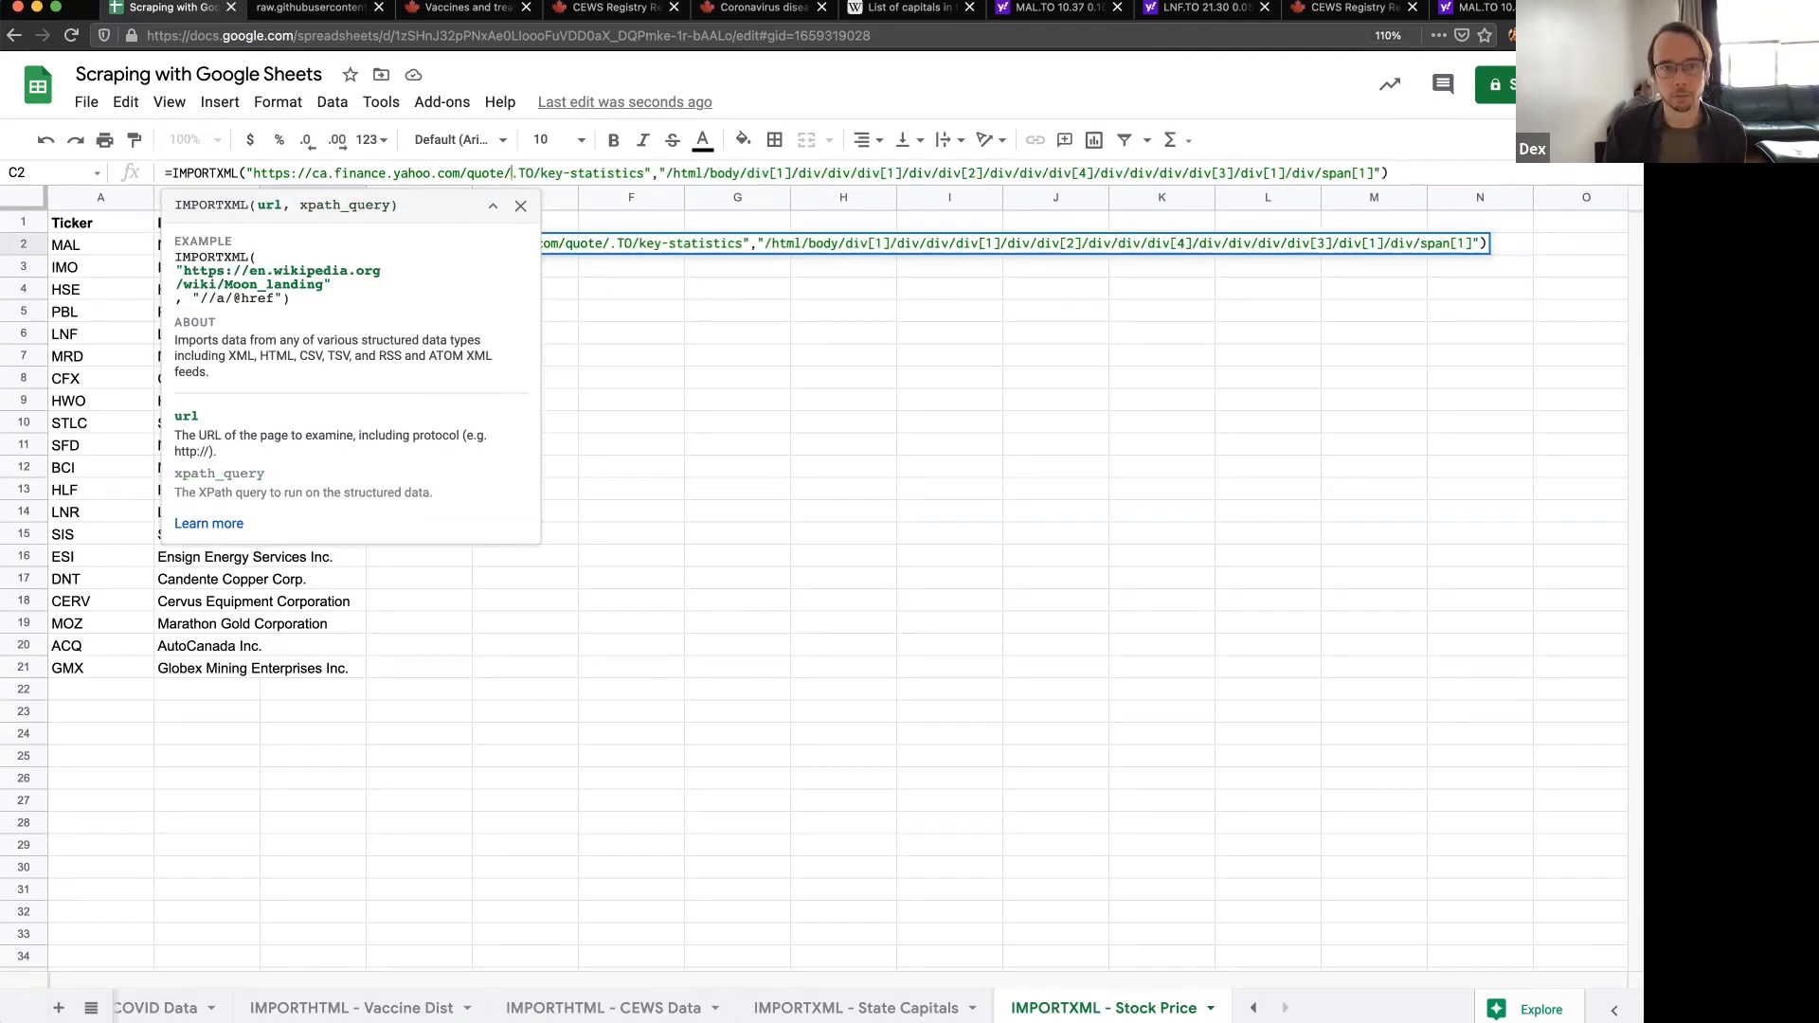
pyautogui.press('Escape')
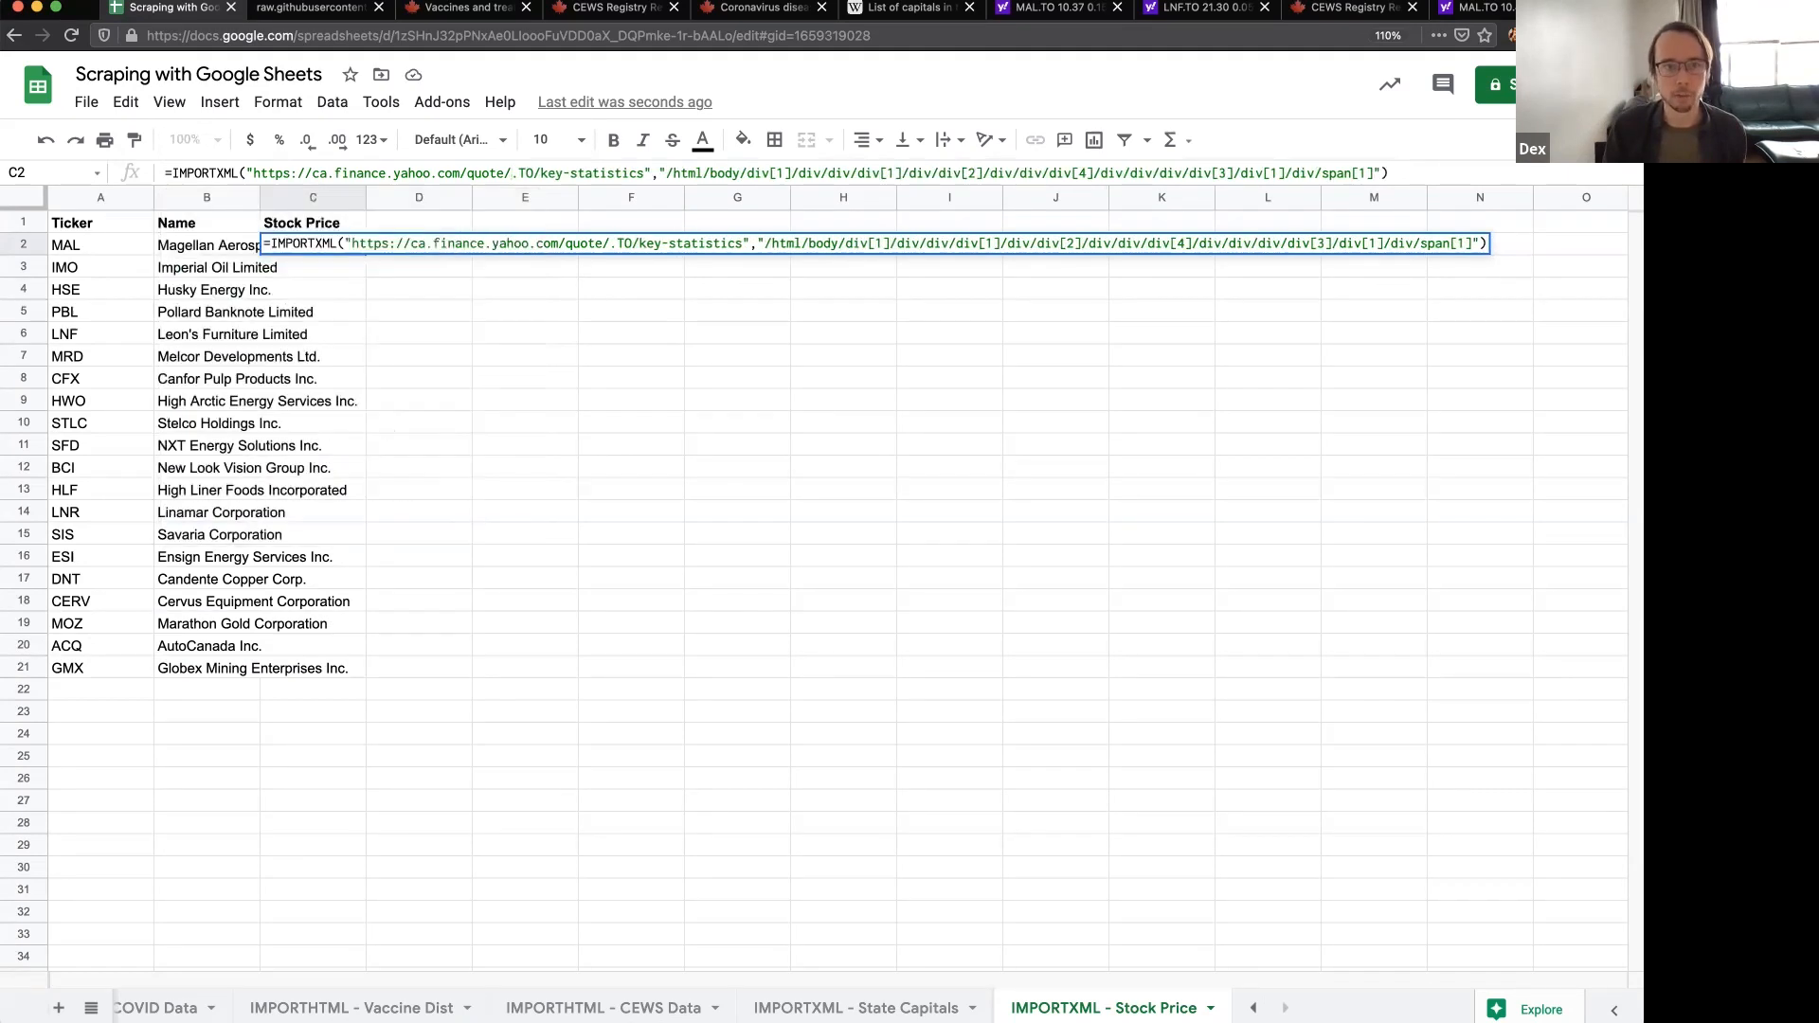
pyautogui.click(635, 493)
pyautogui.press('super+z')
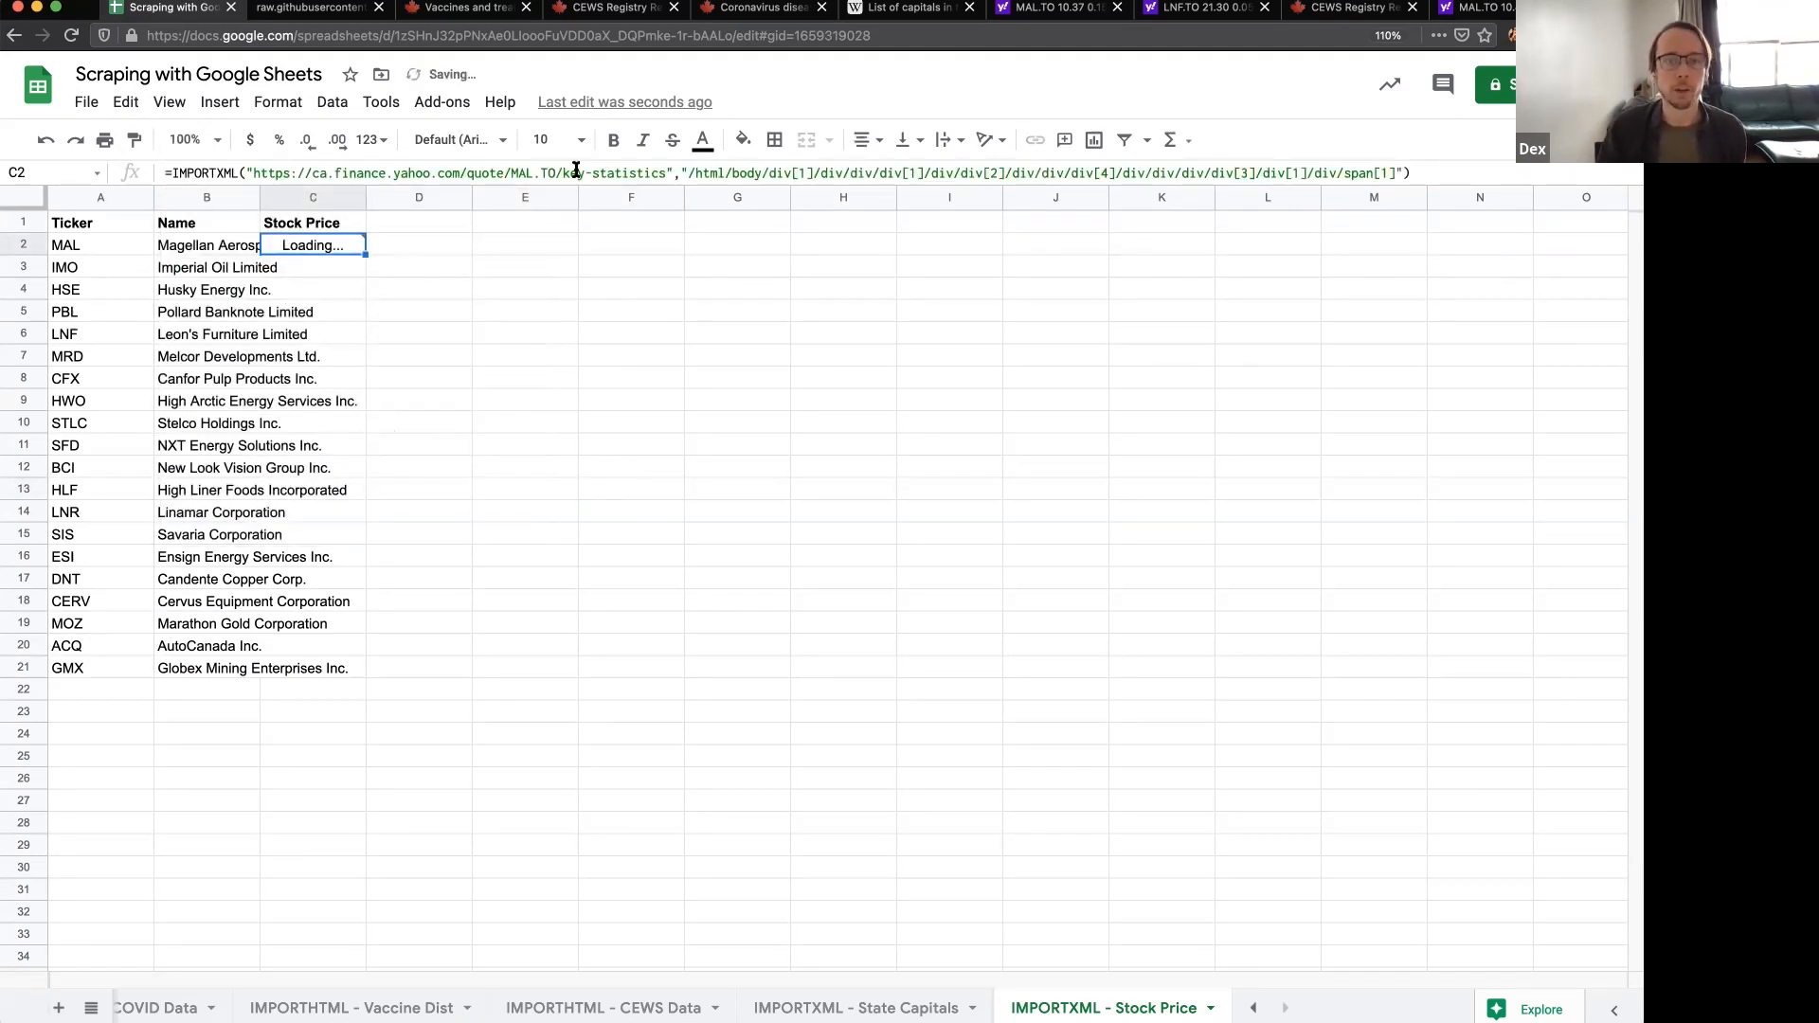
# - Replace the ticker MAL in the URL of C2's IMPORTXML formula with a concatenated reference to the ticker cell, "&A2&"
pyautogui.click(521, 174)
pyautogui.doubleClick(514, 173)
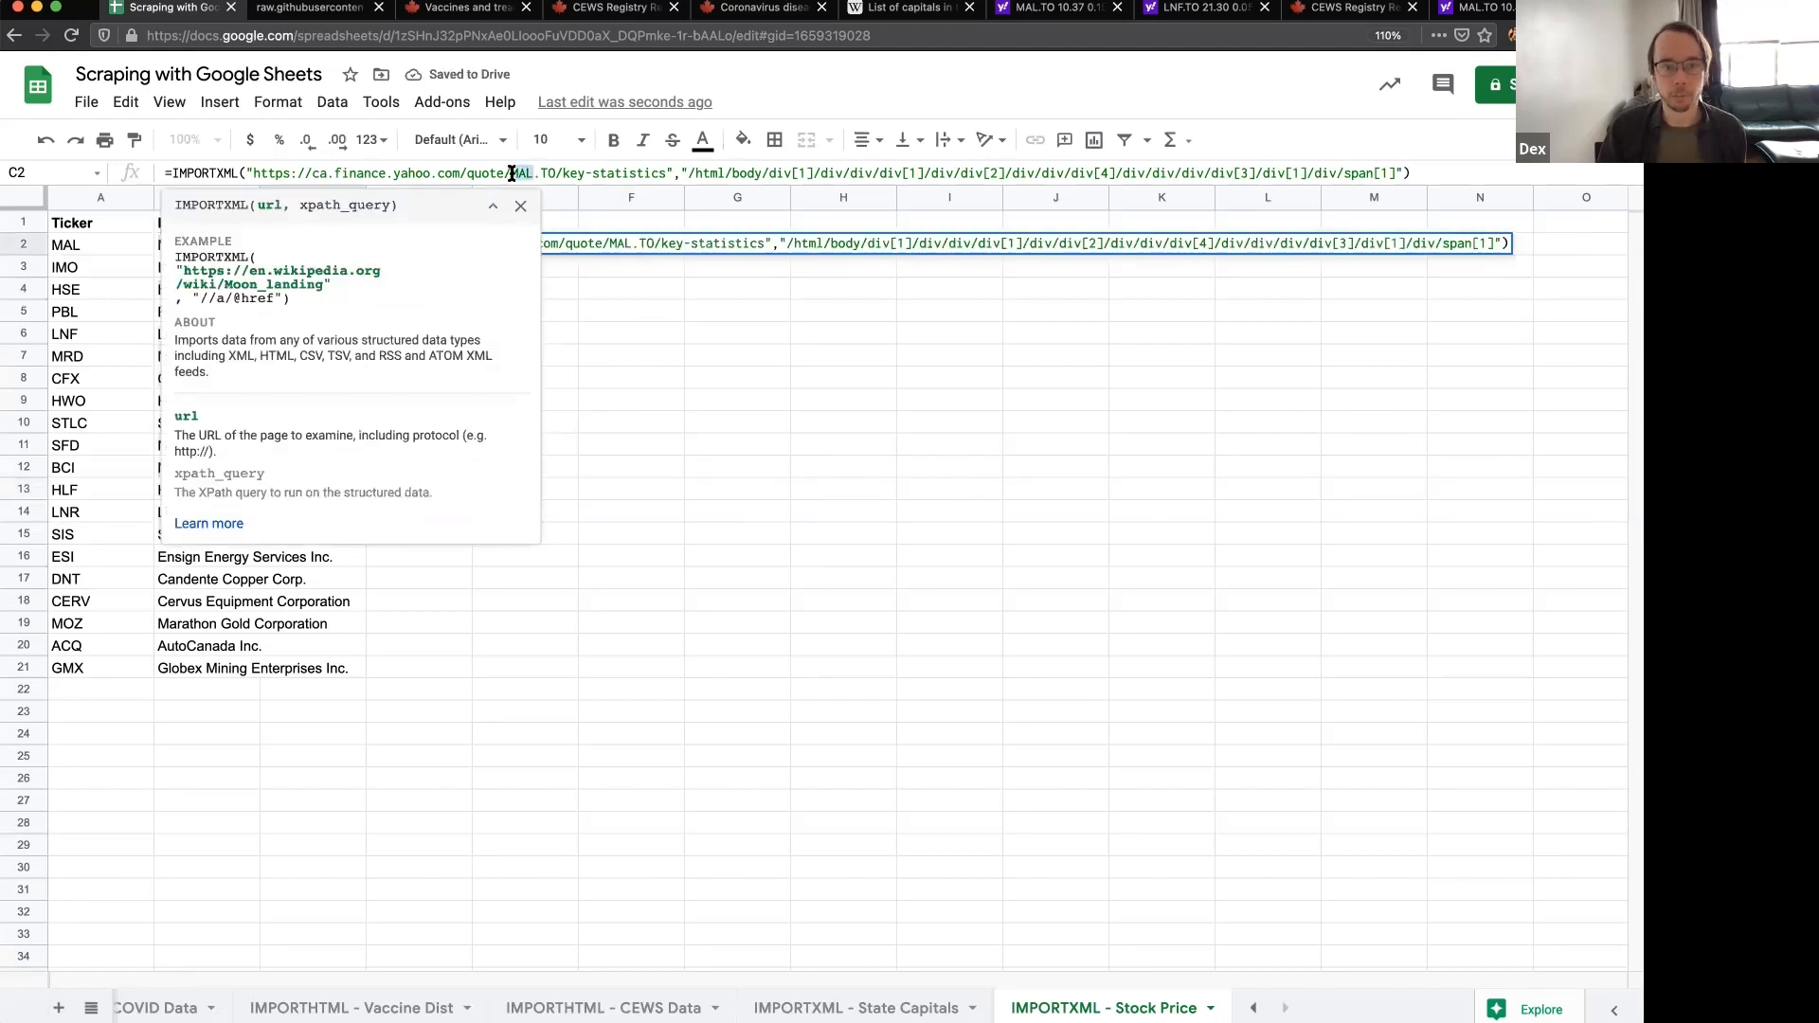
pyautogui.click(536, 174)
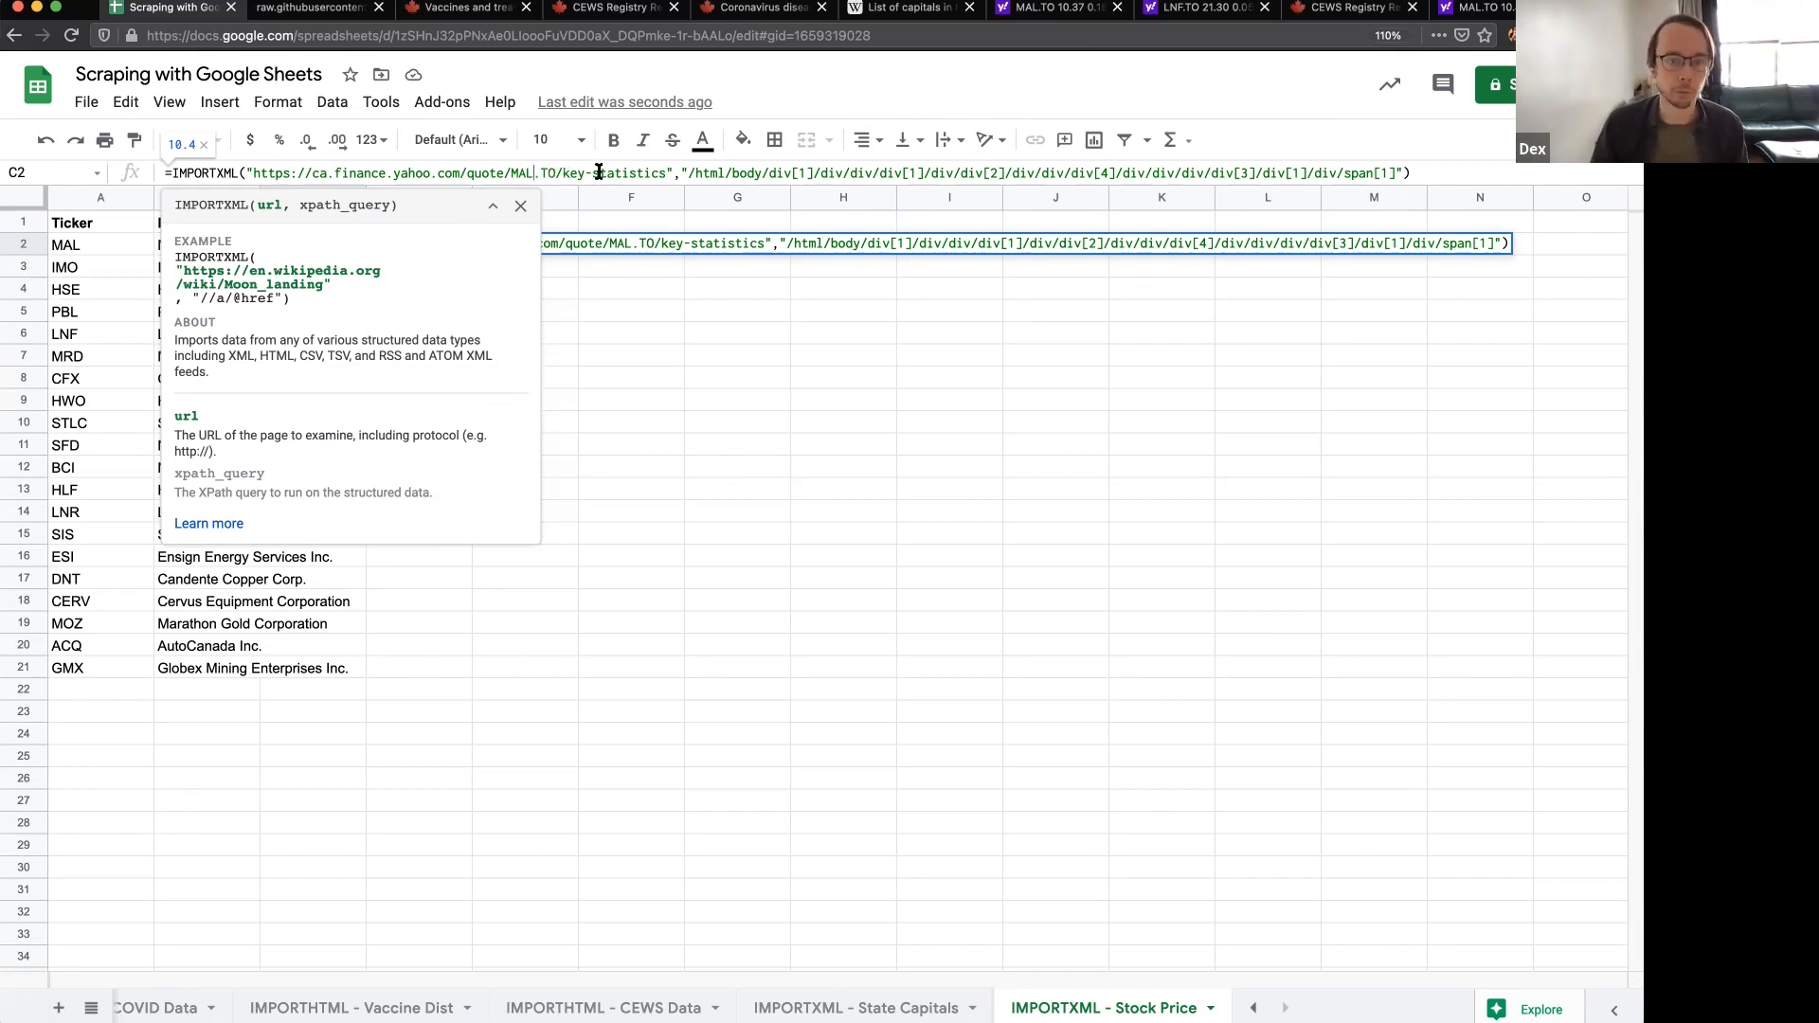
pyautogui.press('BackSpace')
pyautogui.press('BackSpace')
pyautogui.press('BackSpace')
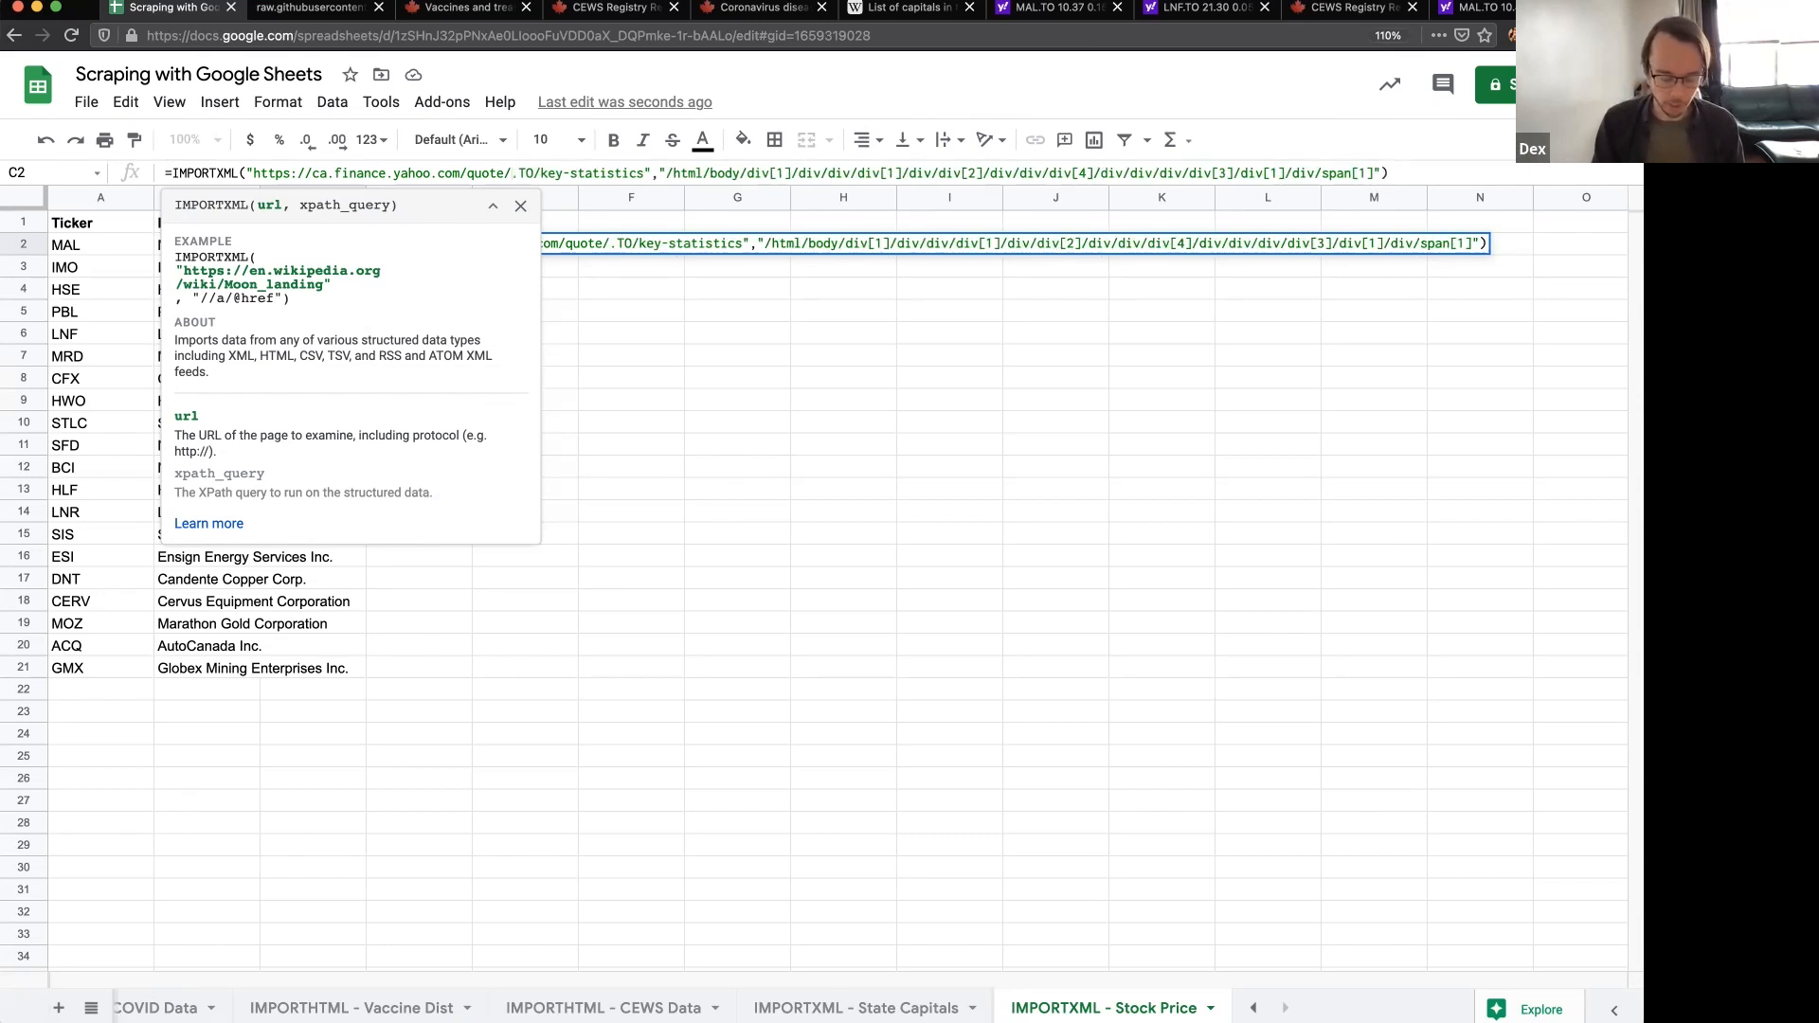
pyautogui.write('&&')
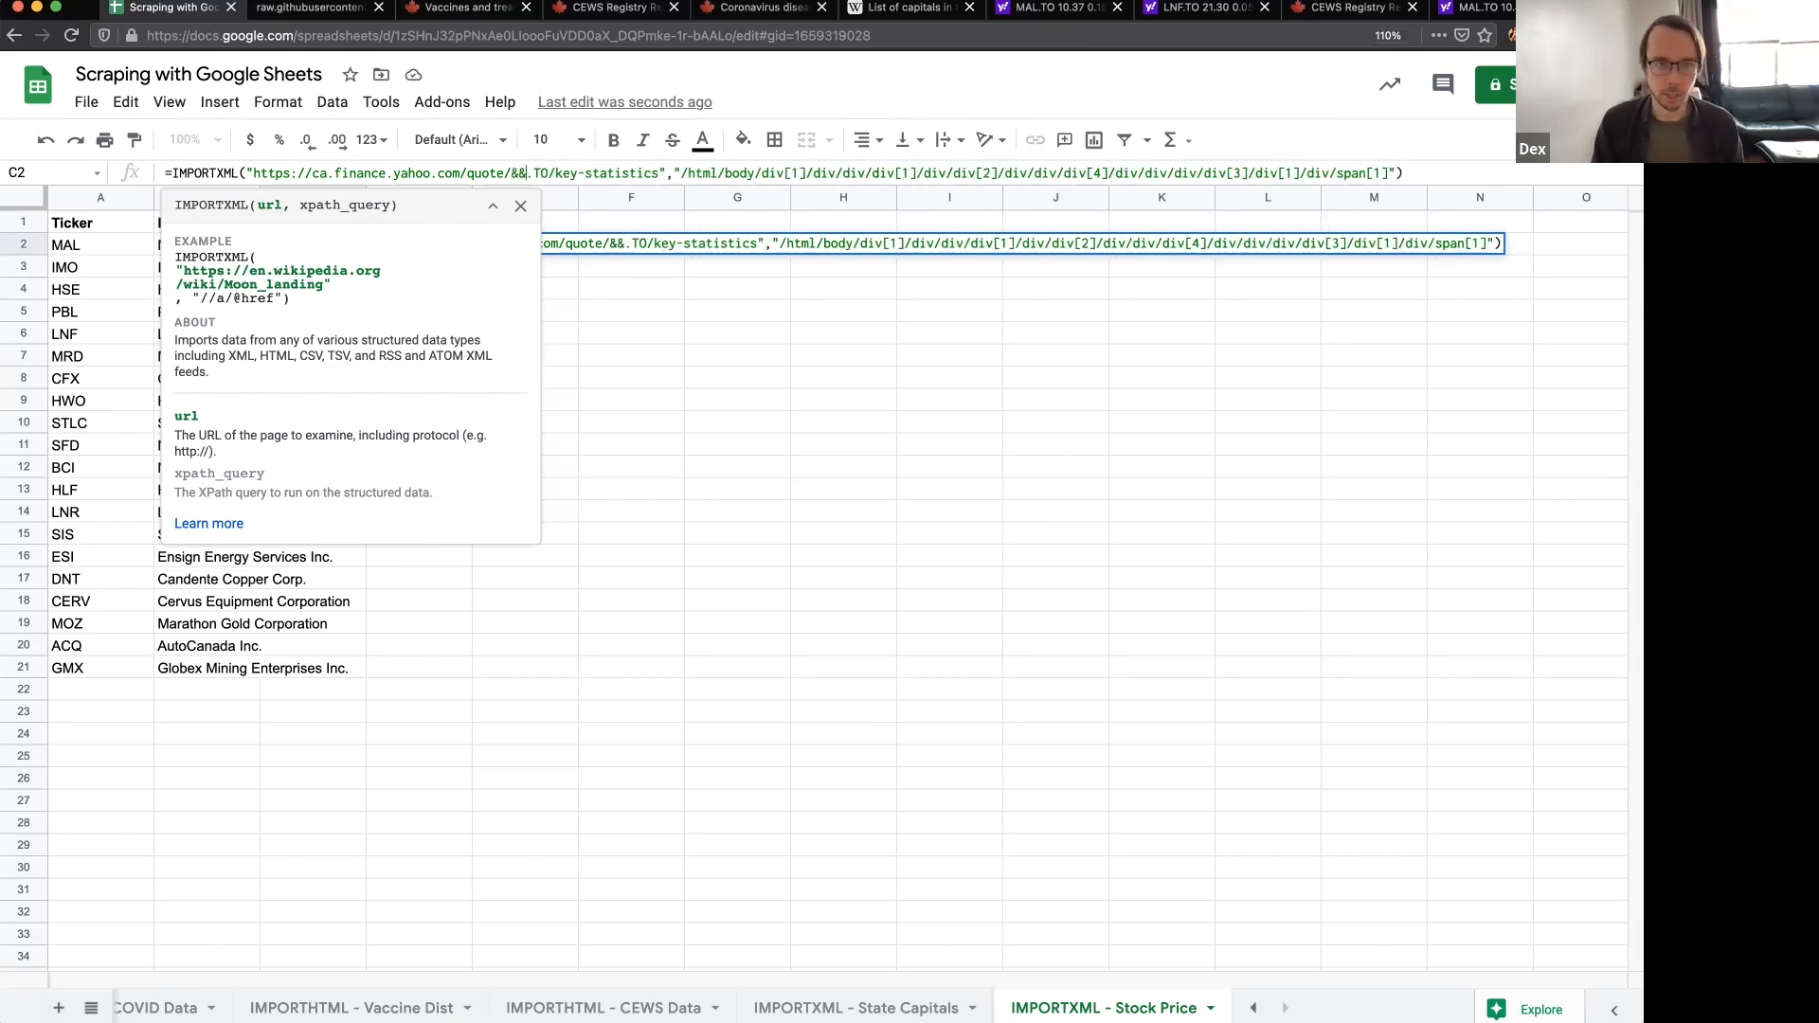
pyautogui.press('BackSpace')
pyautogui.press('BackSpace')
pyautogui.write('"')
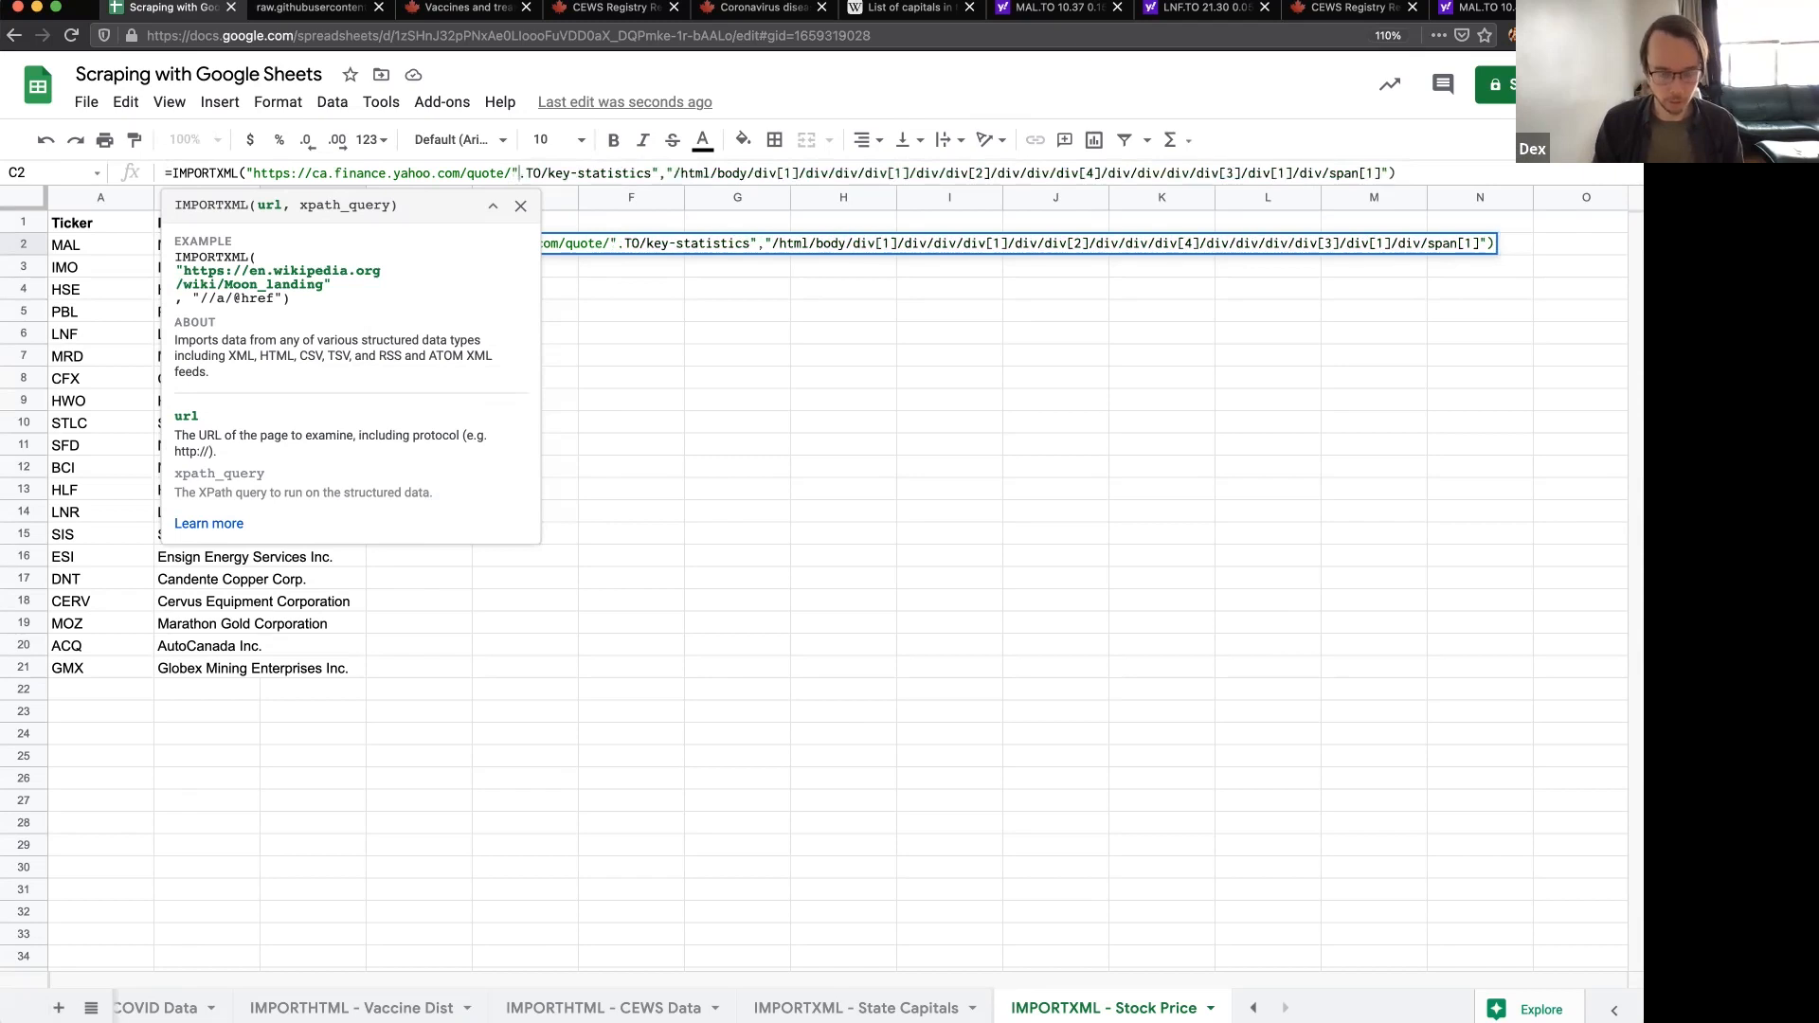
pyautogui.write('&&"')
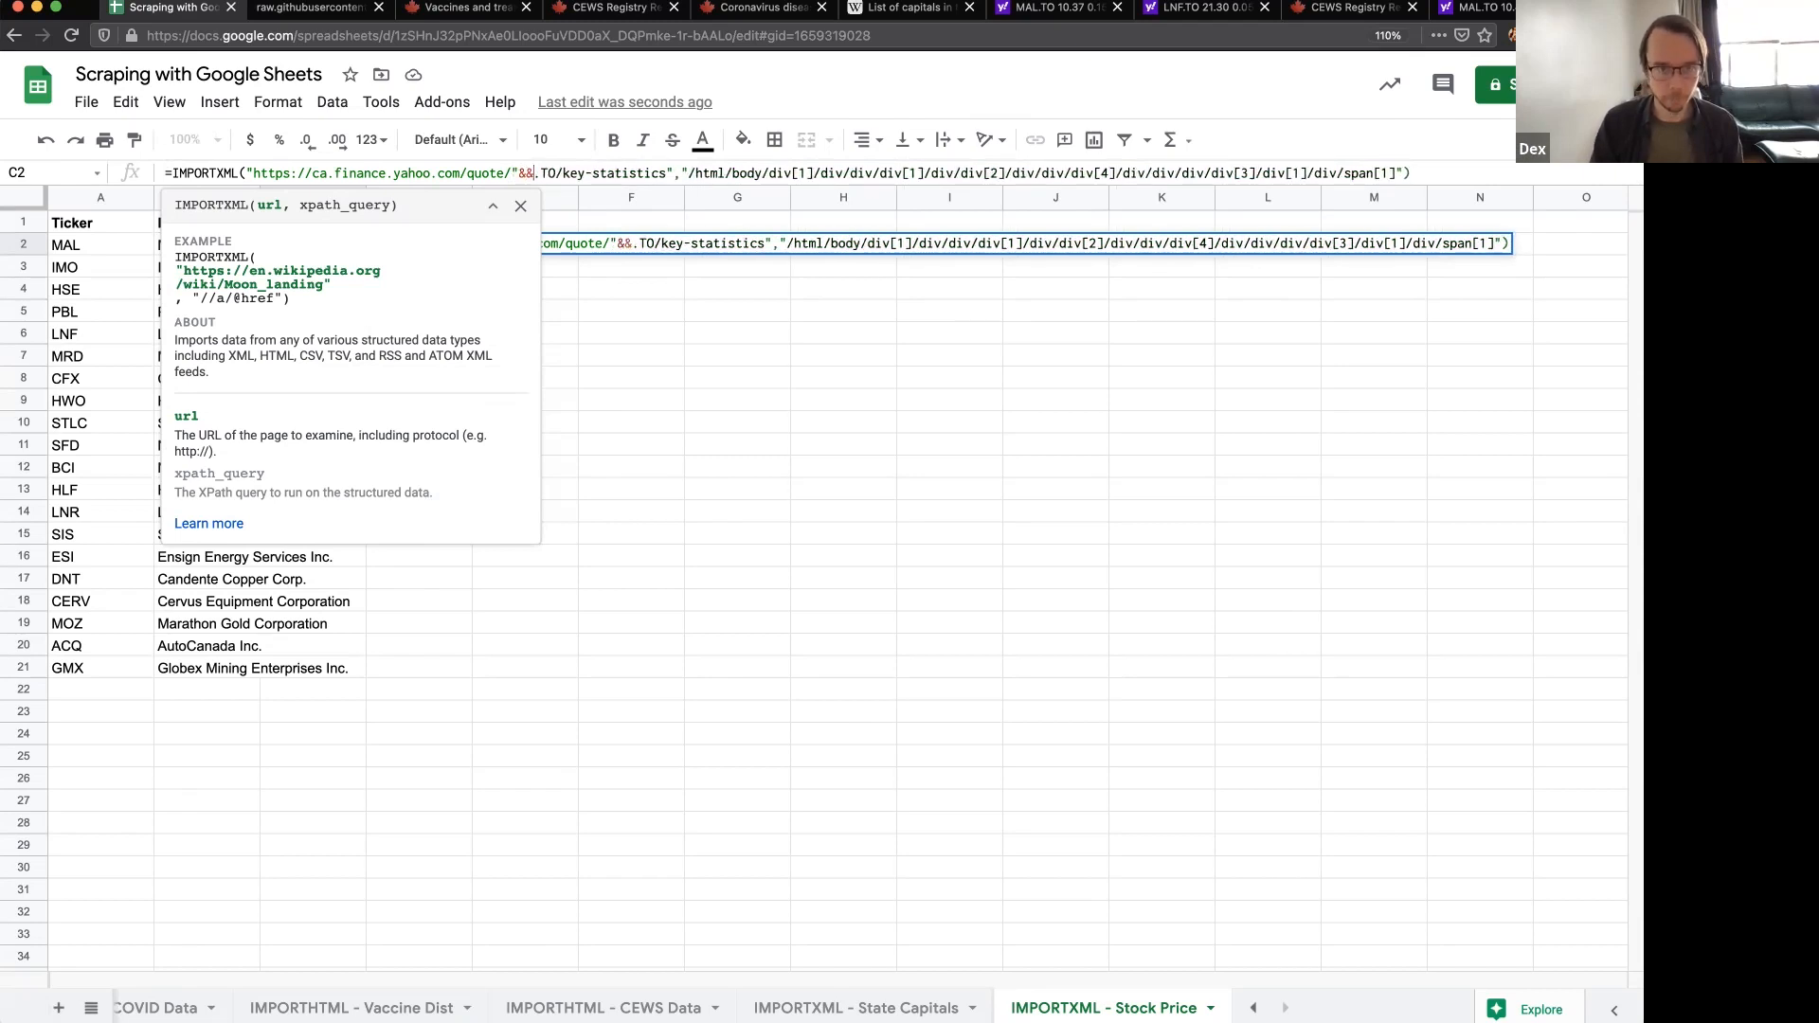
pyautogui.click(130, 245)
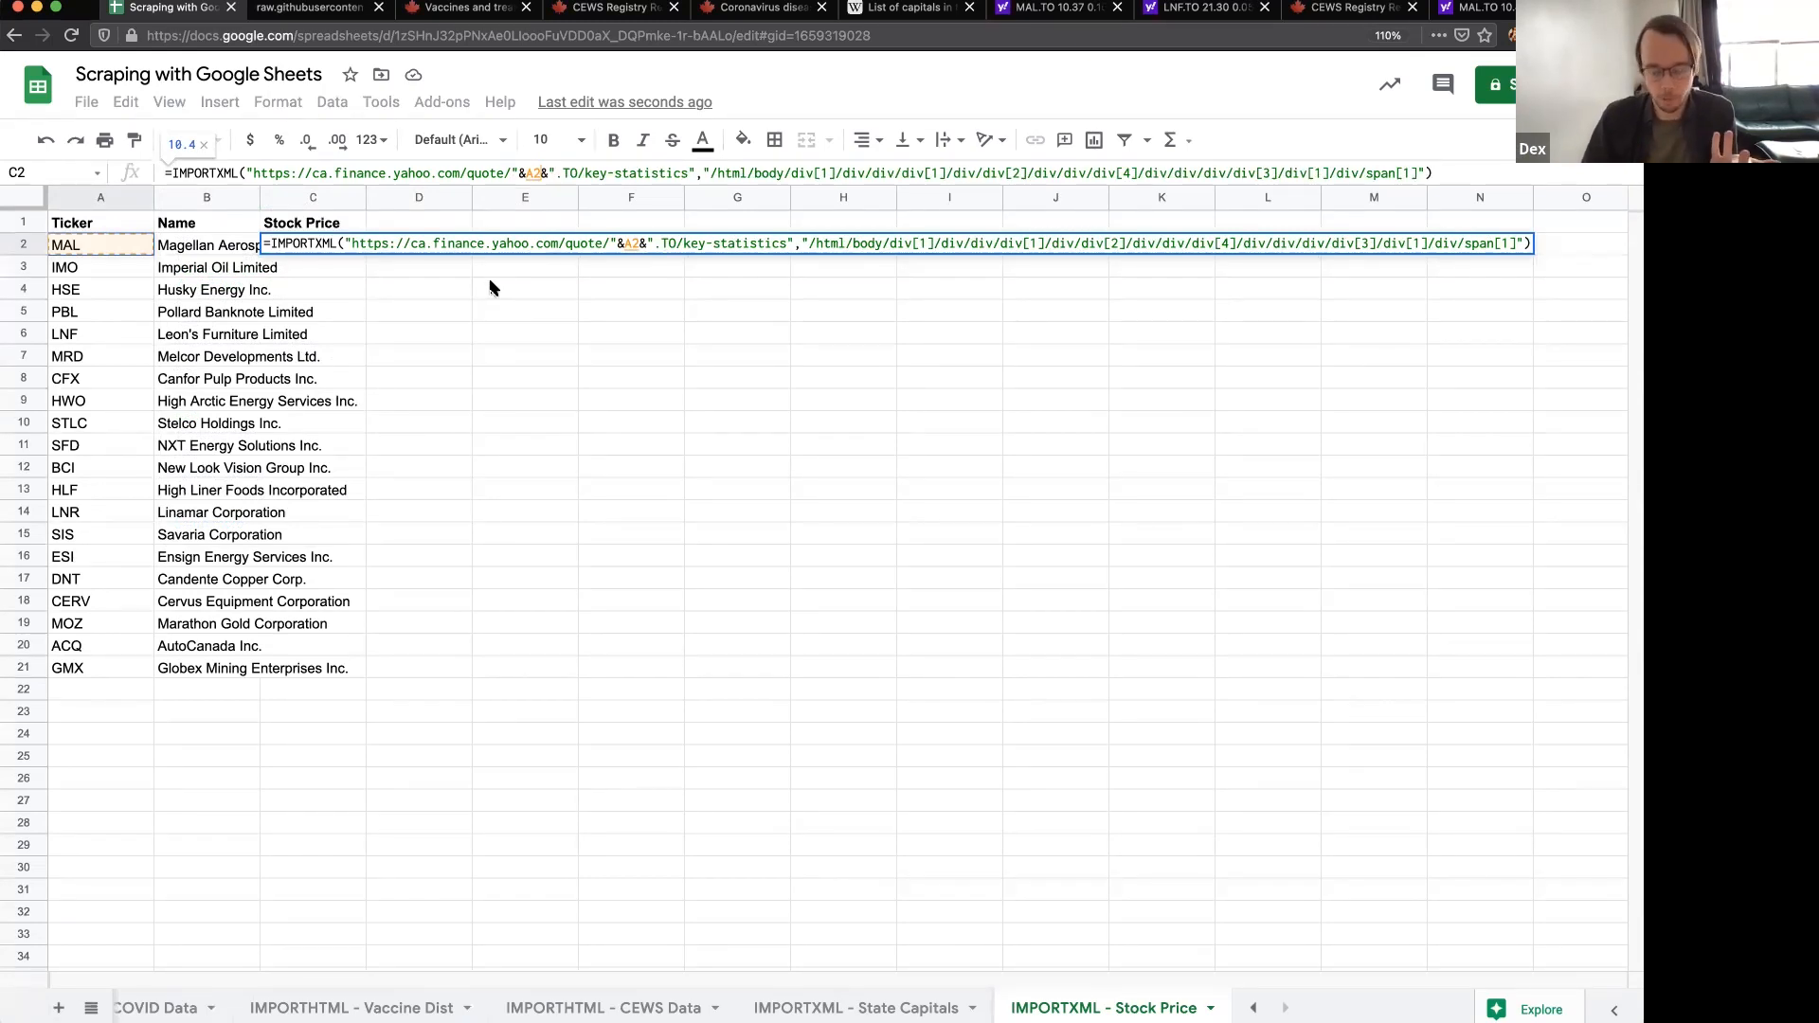
pyautogui.press('Return')
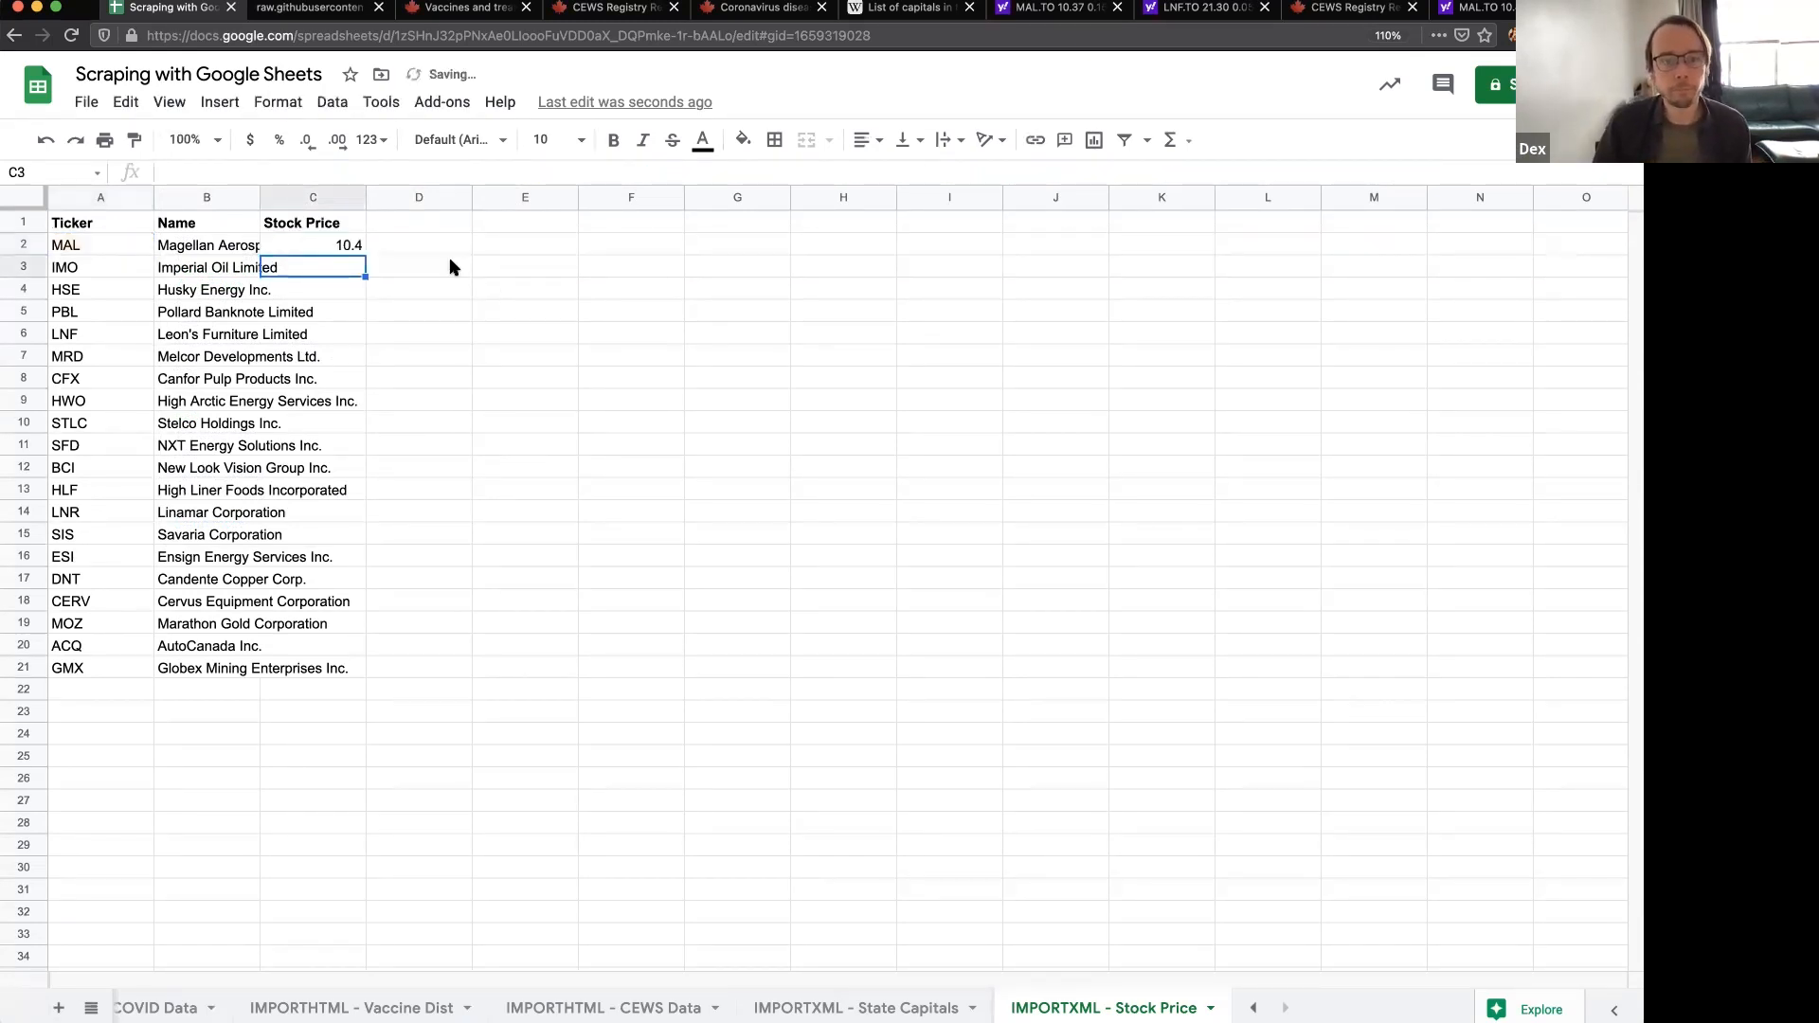
# - Fill C2's IMPORTXML formula down through C6 and check the matching tickers in column A
pyautogui.click(346, 245)
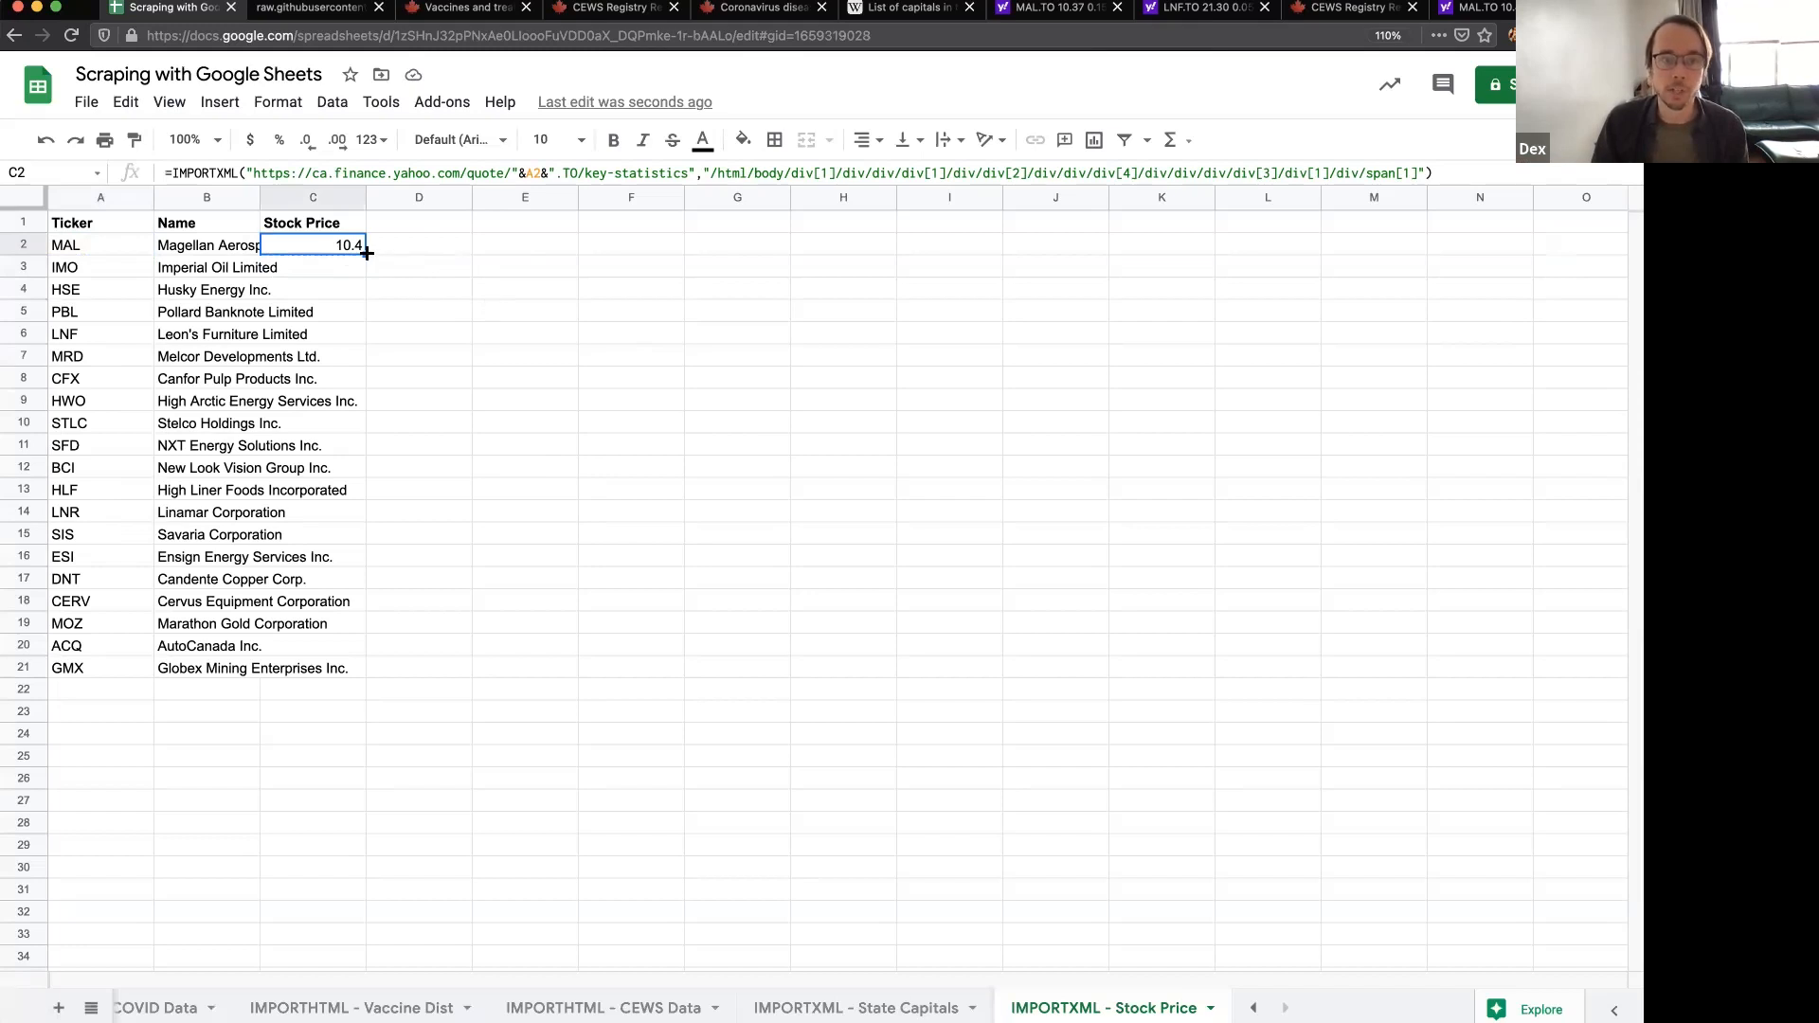
pyautogui.moveTo(365, 255); pyautogui.dragTo(358, 341)
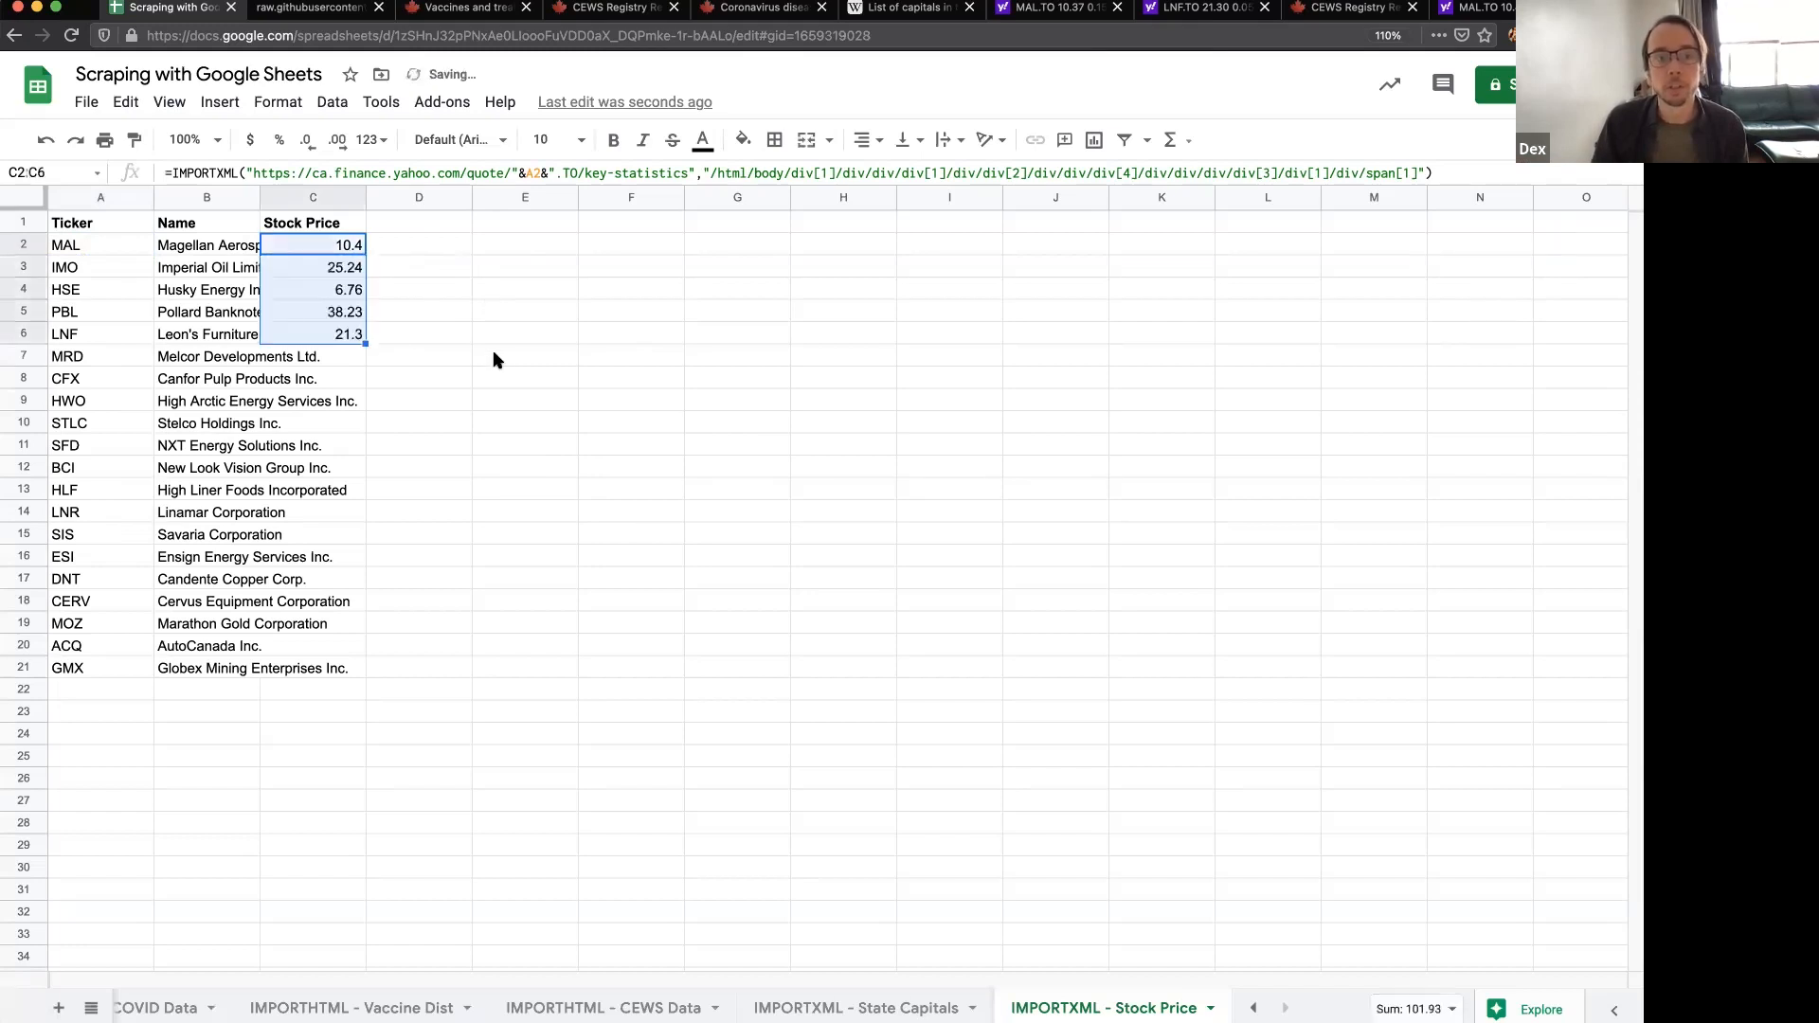
pyautogui.click(81, 278)
pyautogui.click(82, 294)
pyautogui.click(85, 314)
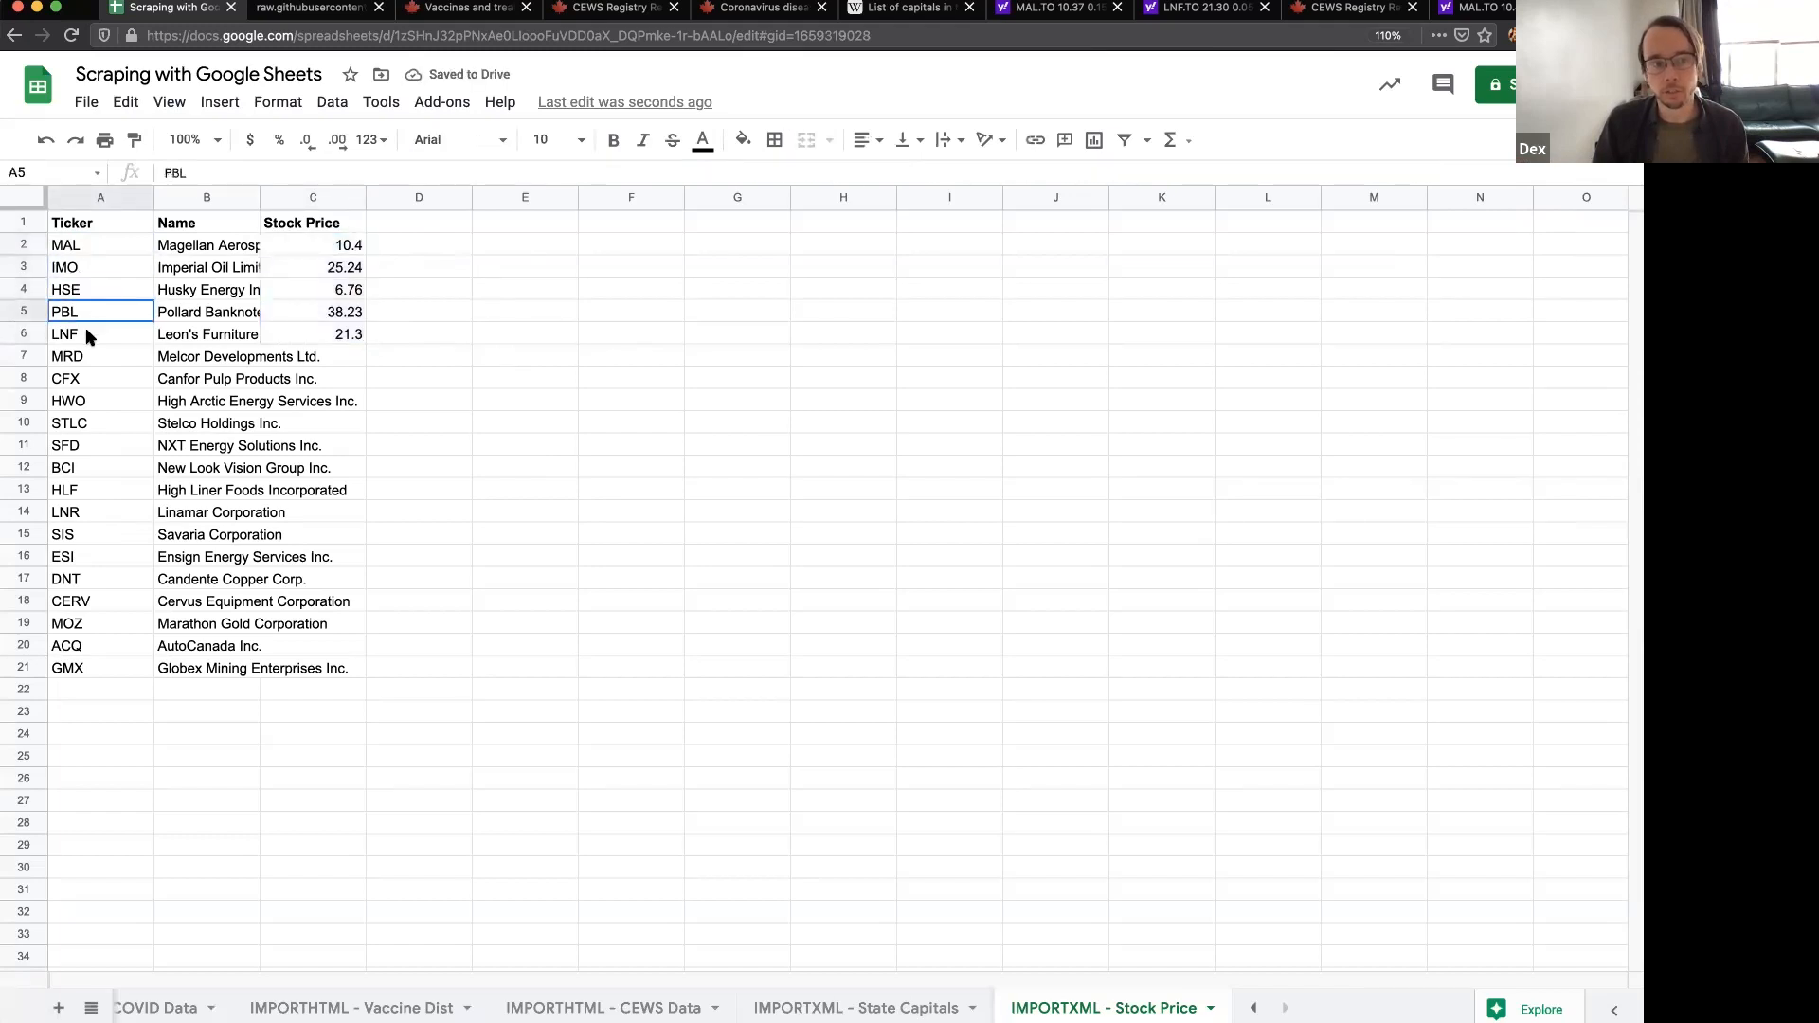
# - Fill C6's IMPORTXML formula down through C21 to cover the remaining tickers
pyautogui.press('Down')
pyautogui.click(359, 337)
pyautogui.moveTo(363, 343); pyautogui.dragTo(358, 667)
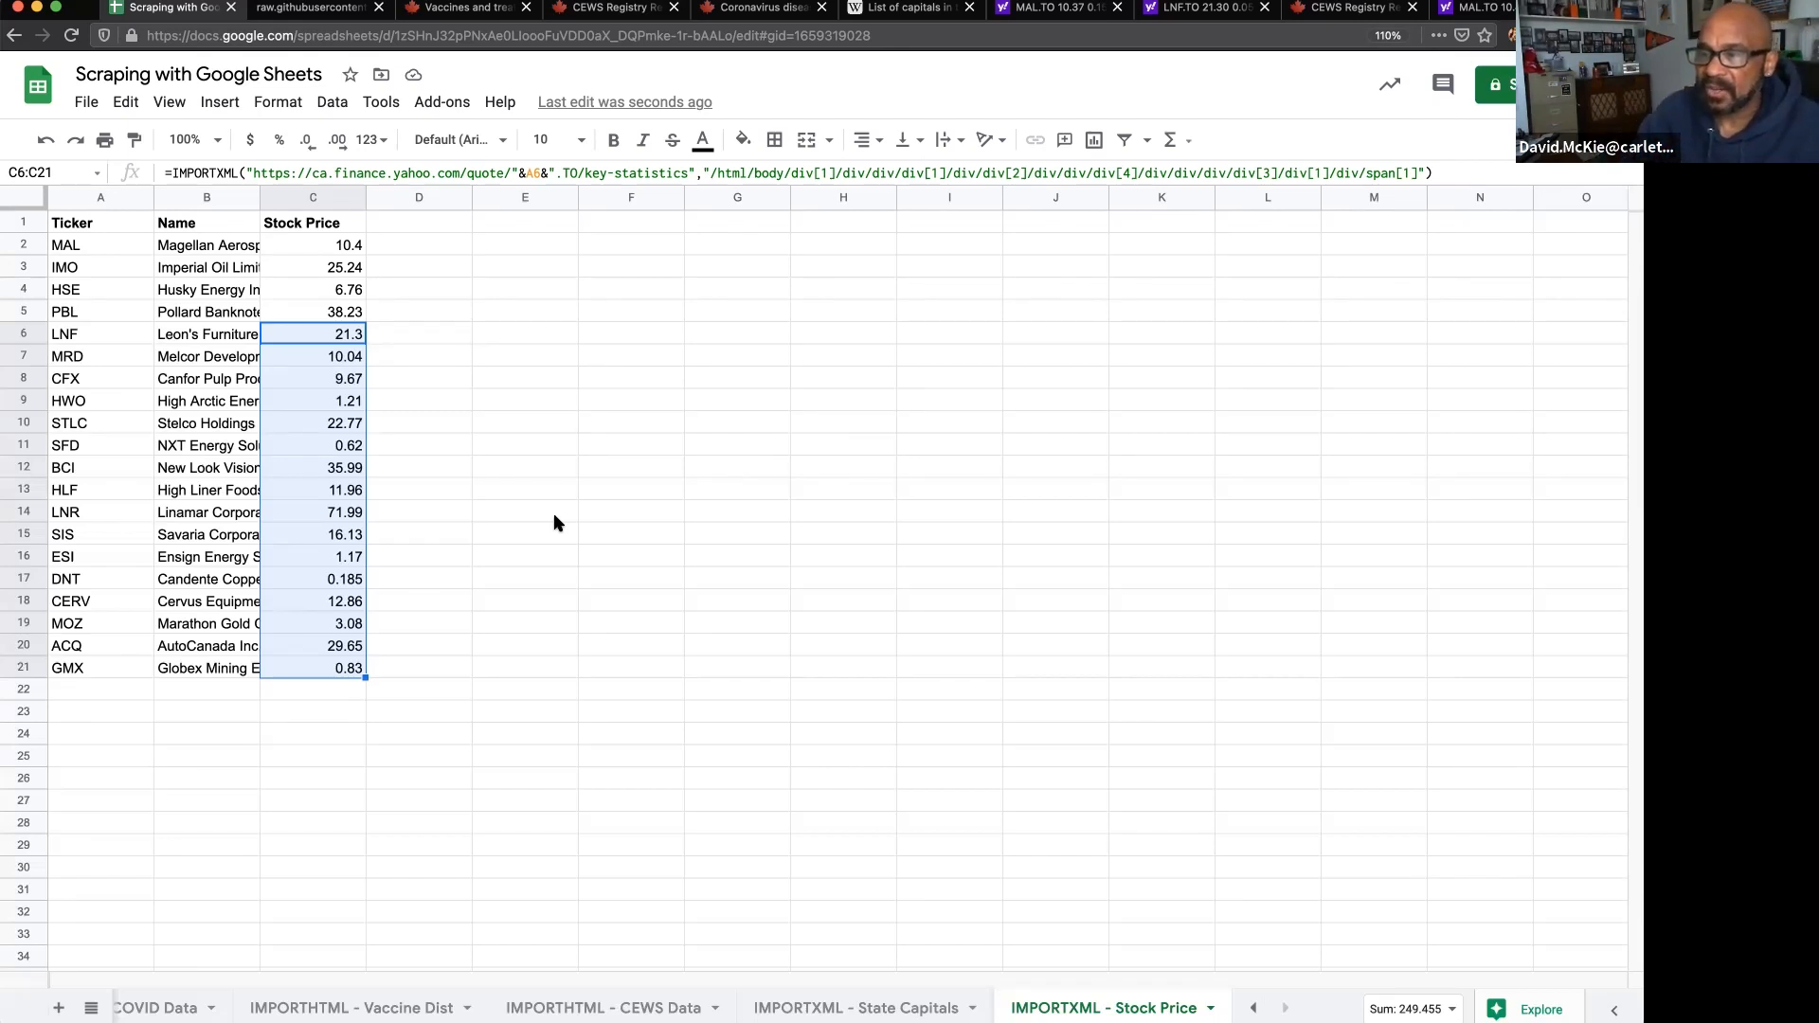
# - Check how the ticker cell reference changes in the stock price formulas from C2 through C6
pyautogui.click(344, 250)
pyautogui.click(342, 268)
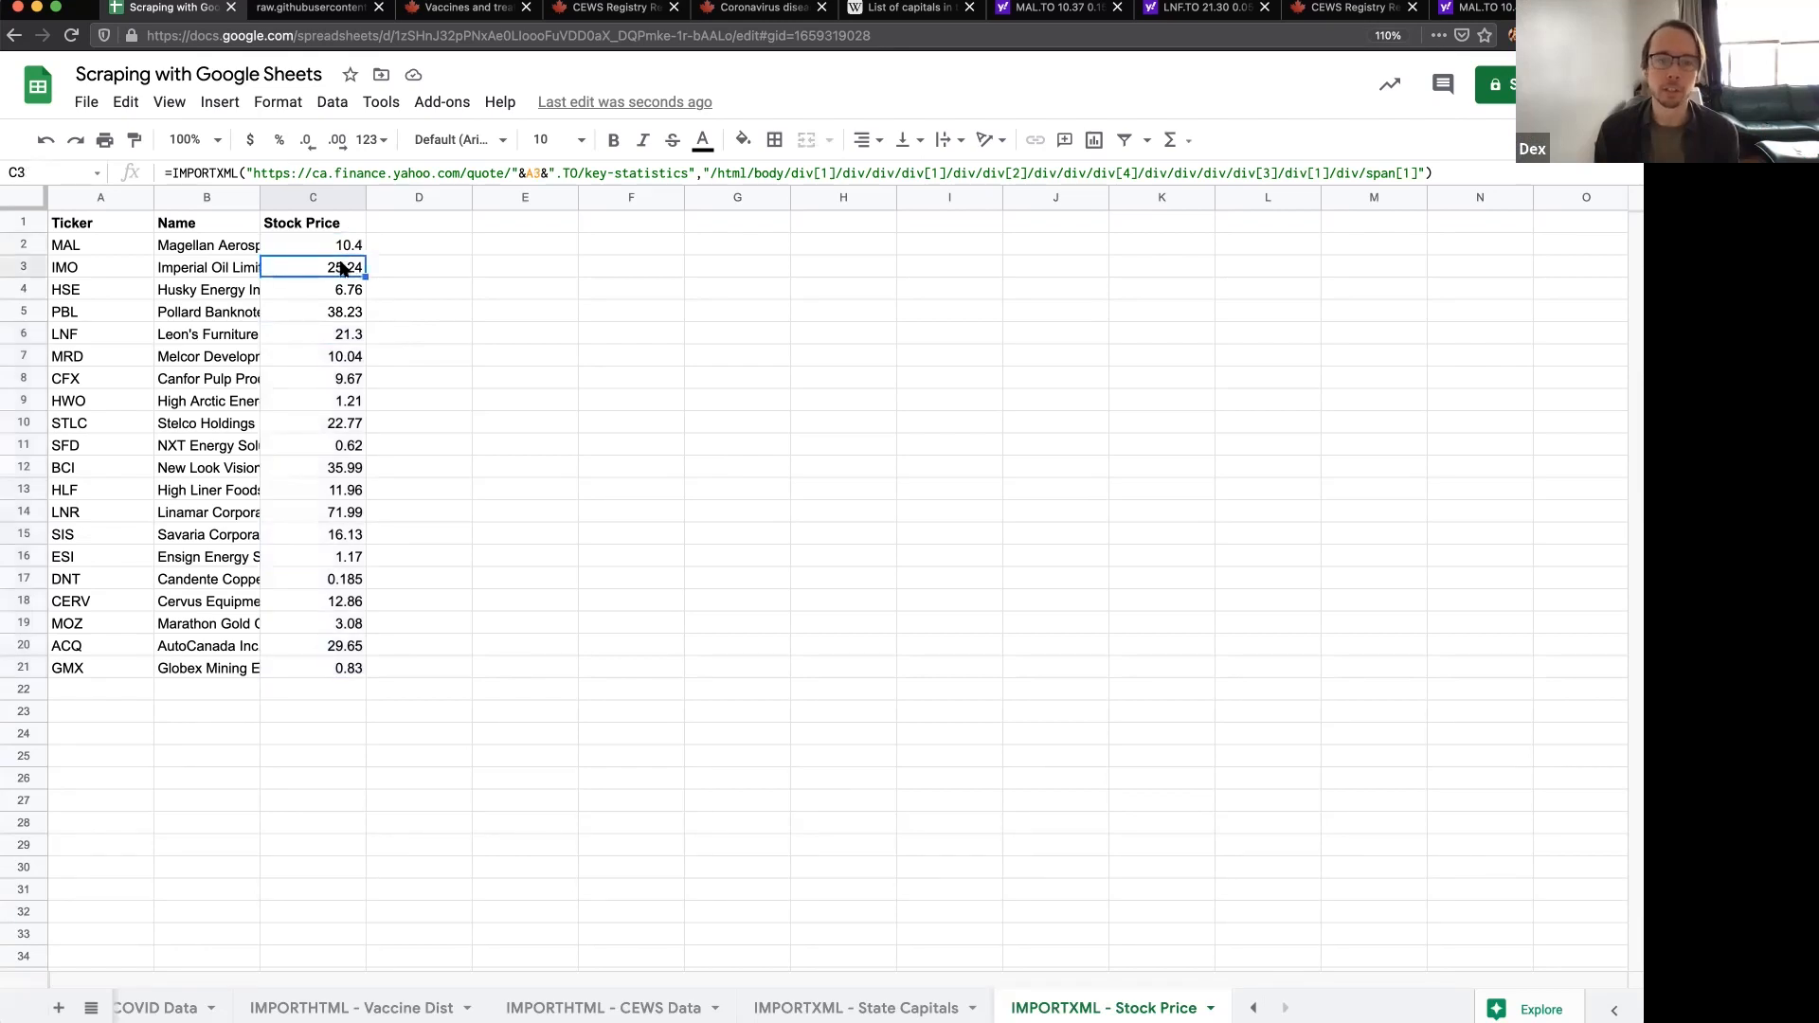
pyautogui.click(93, 263)
pyautogui.click(325, 270)
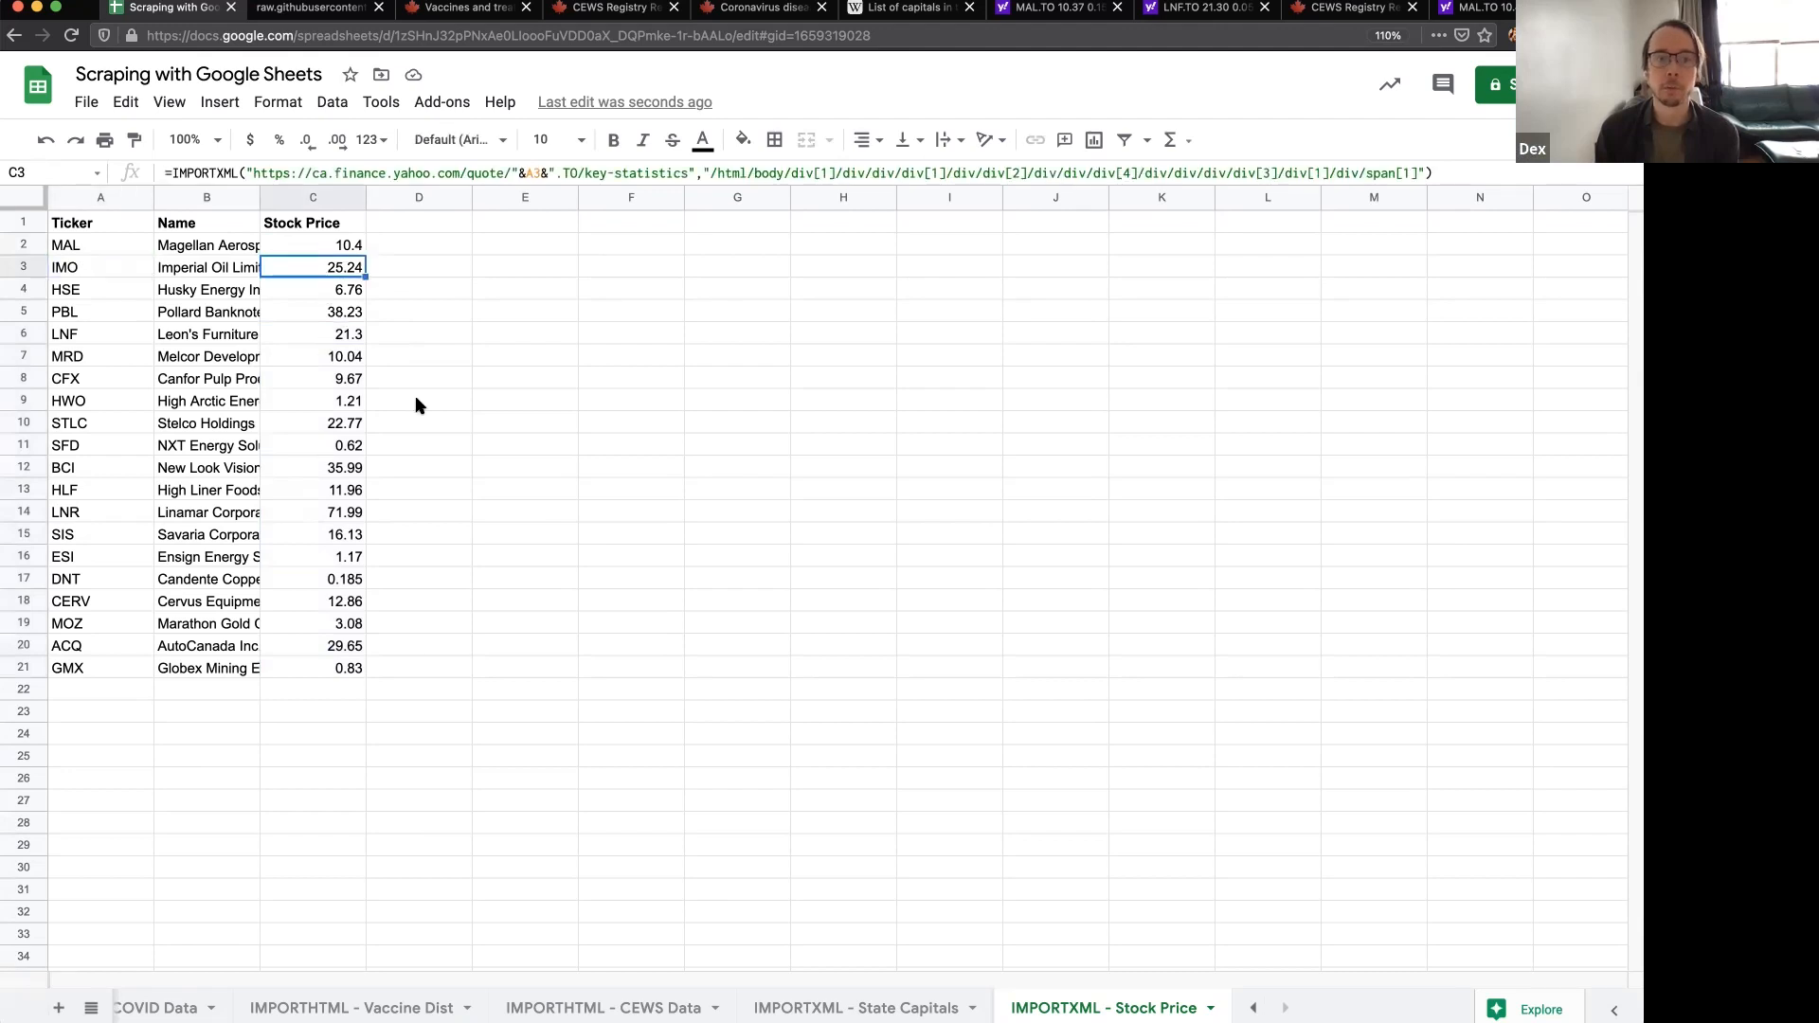
pyautogui.click(324, 293)
pyautogui.click(330, 315)
pyautogui.click(332, 337)
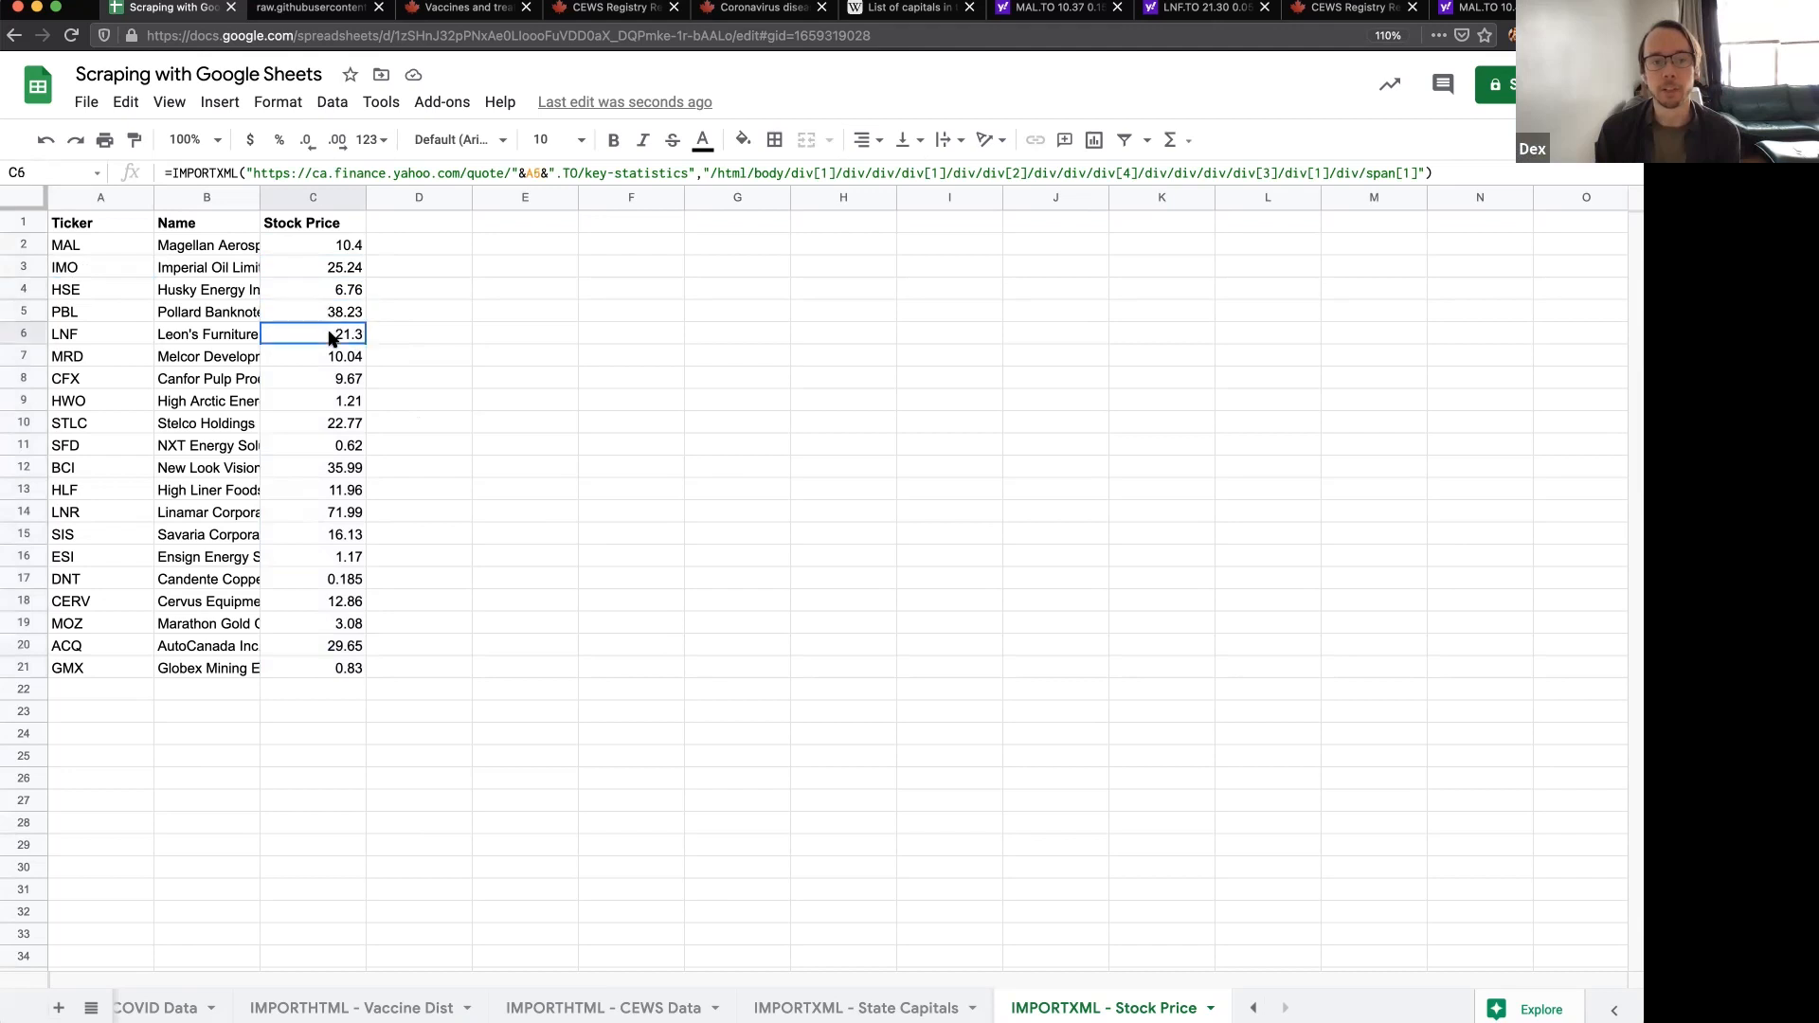
# - Extend the stock price formula to C22 and enter the ticker LNF in A22, consulting the LNF.TO Yahoo Finance page for the symbol
pyautogui.click(131, 697)
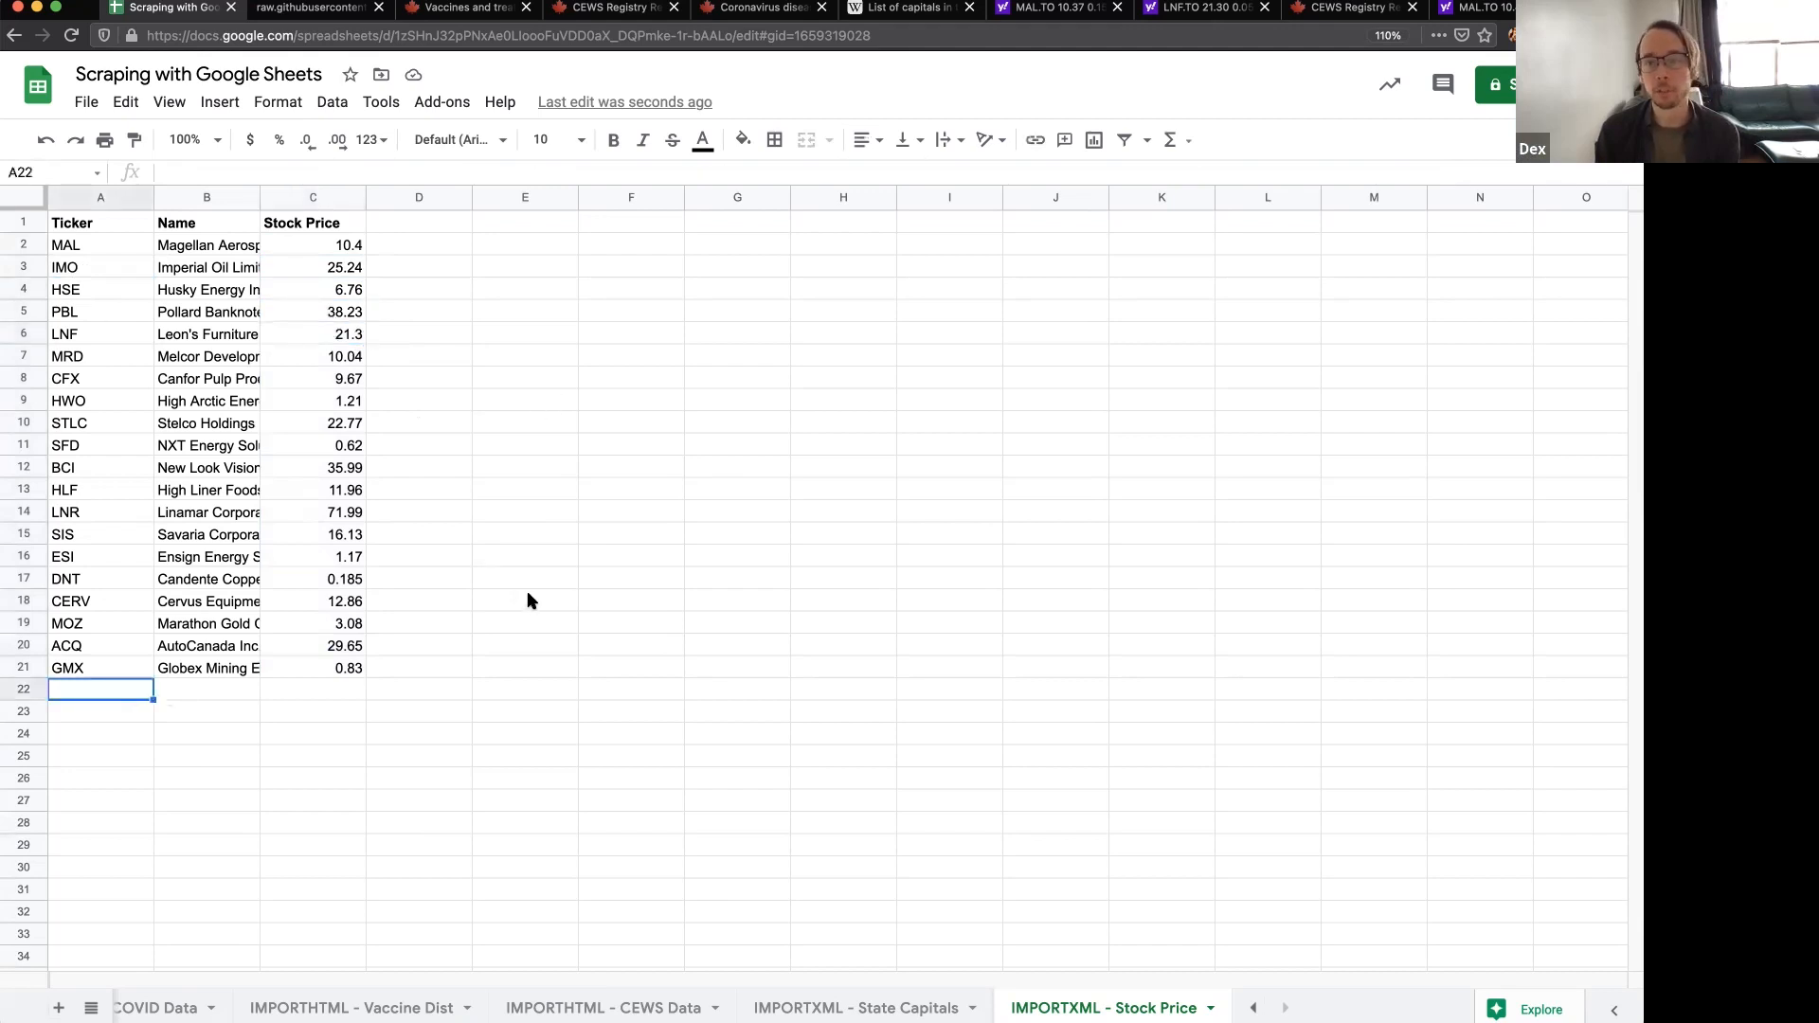
pyautogui.click(1200, 13)
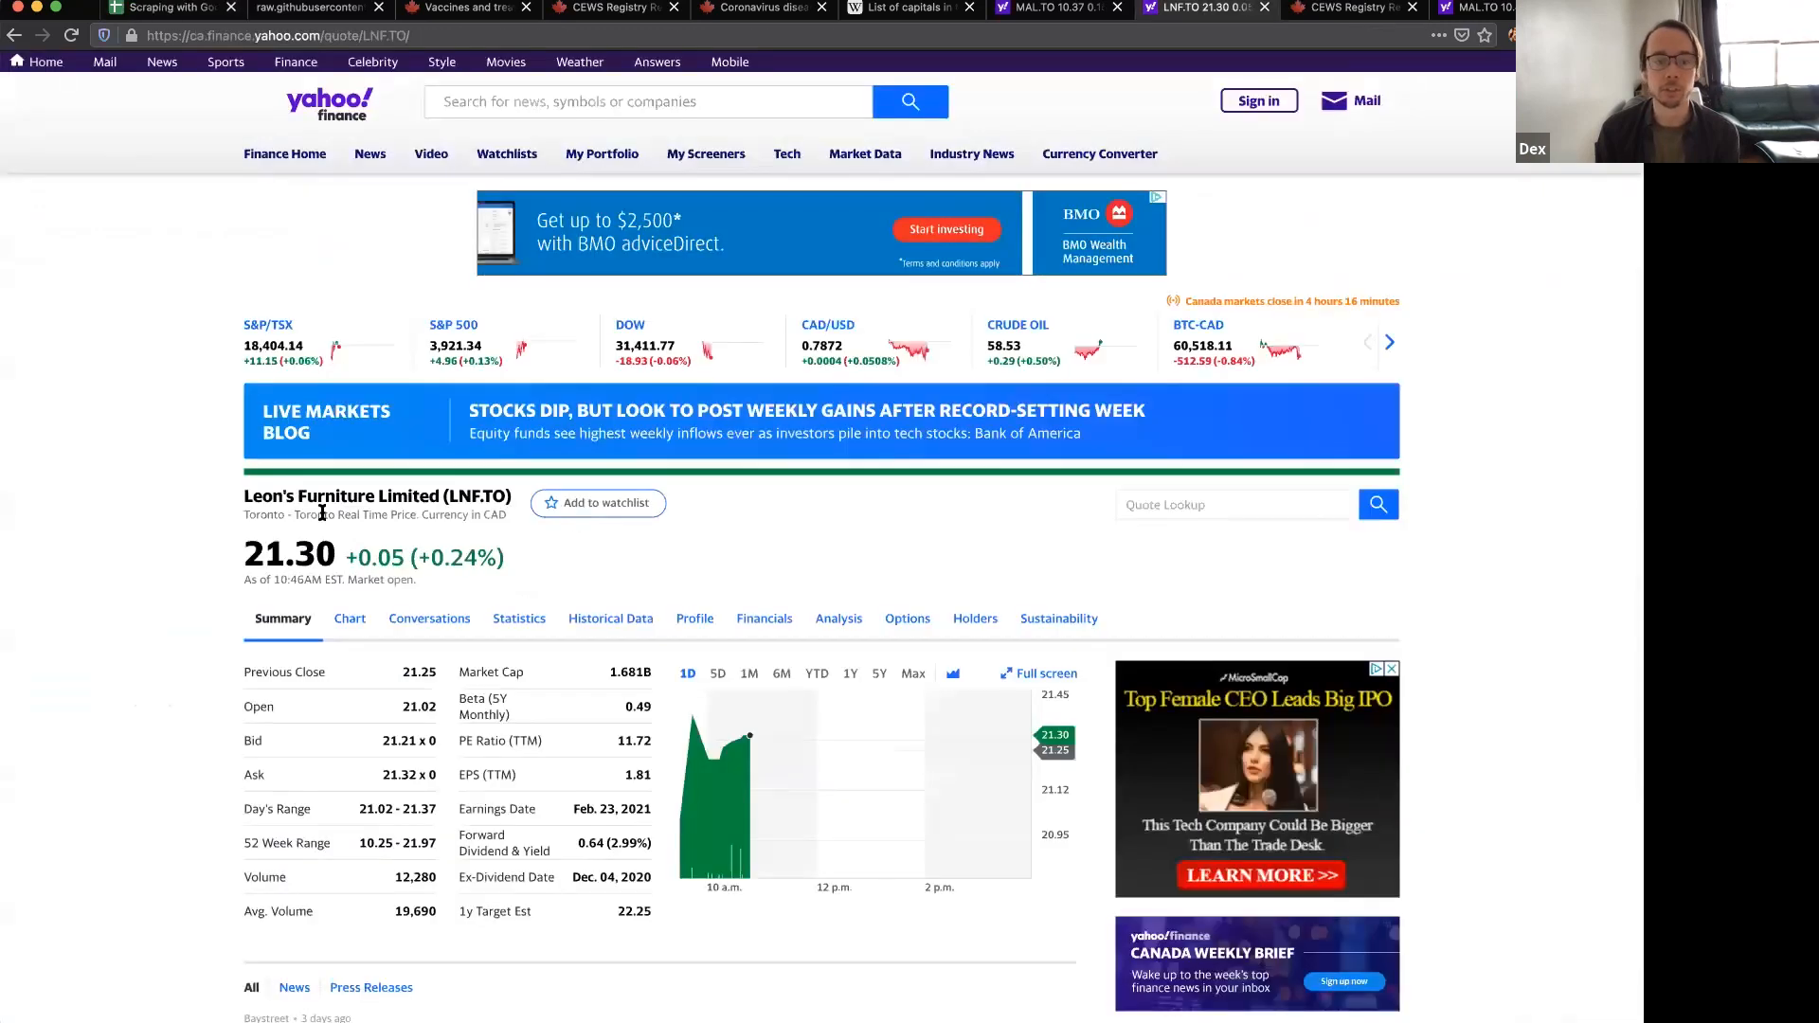
pyautogui.click(168, 8)
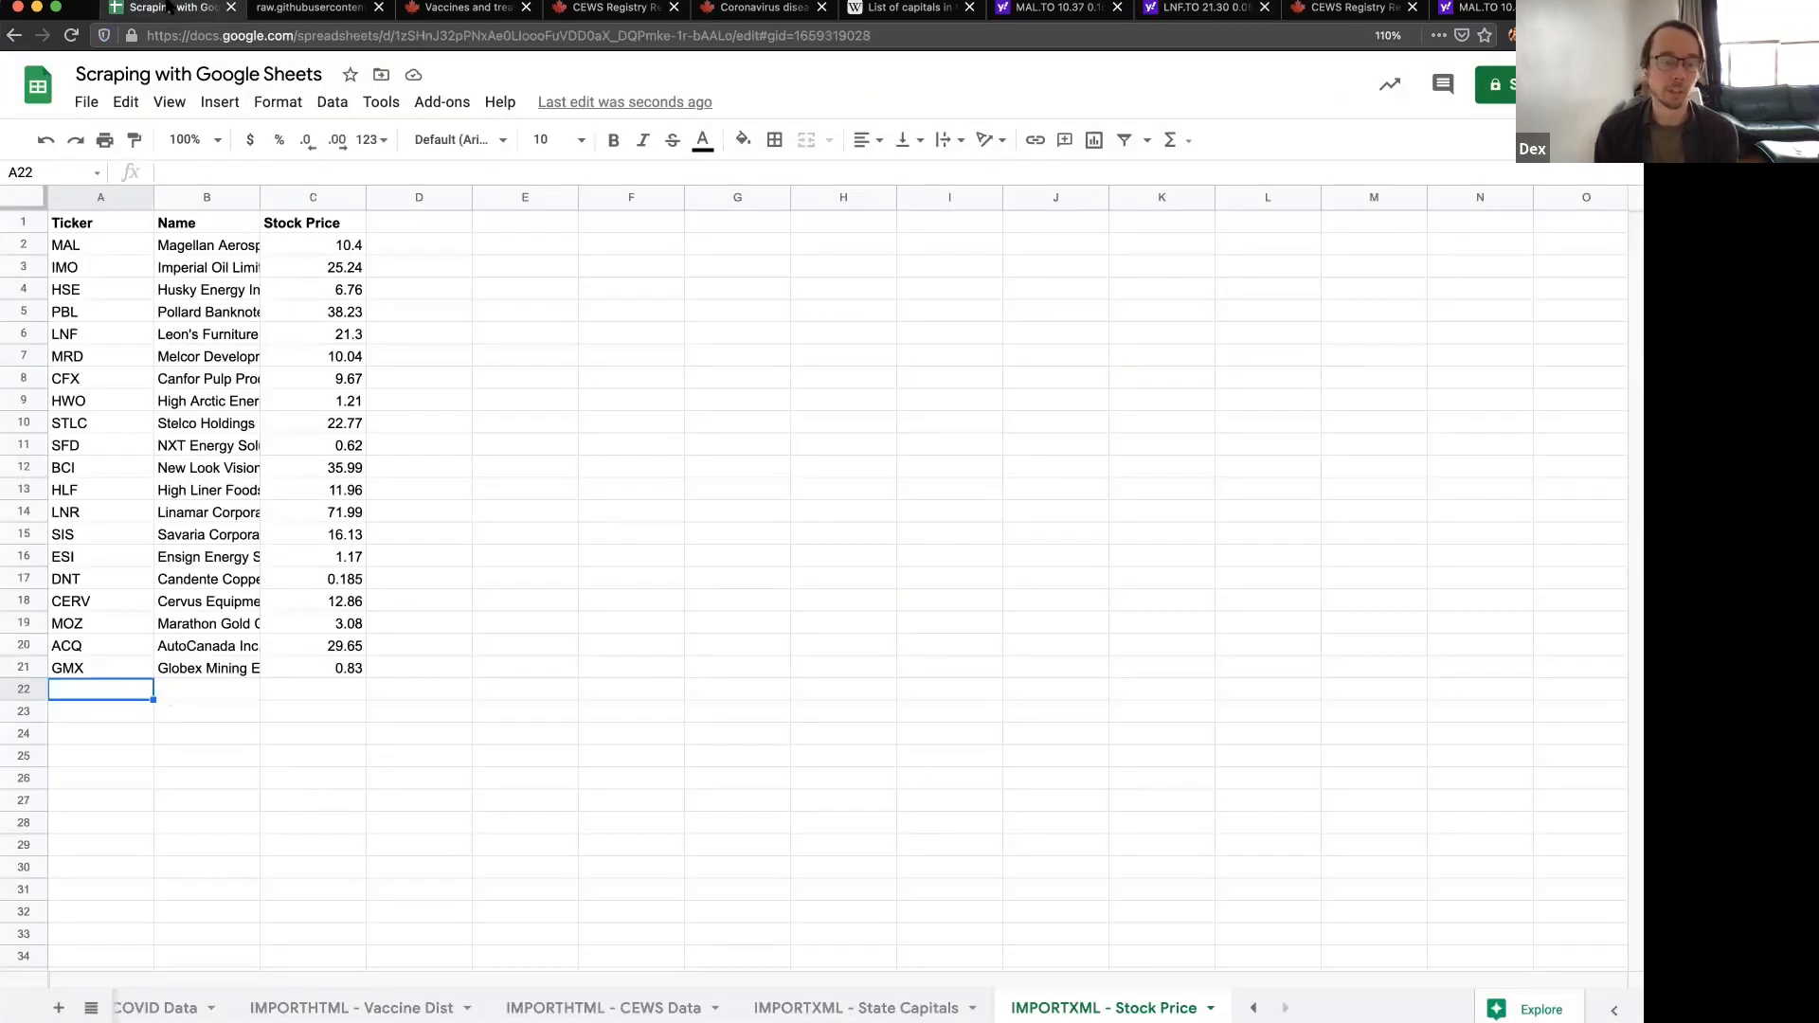
pyautogui.click(343, 675)
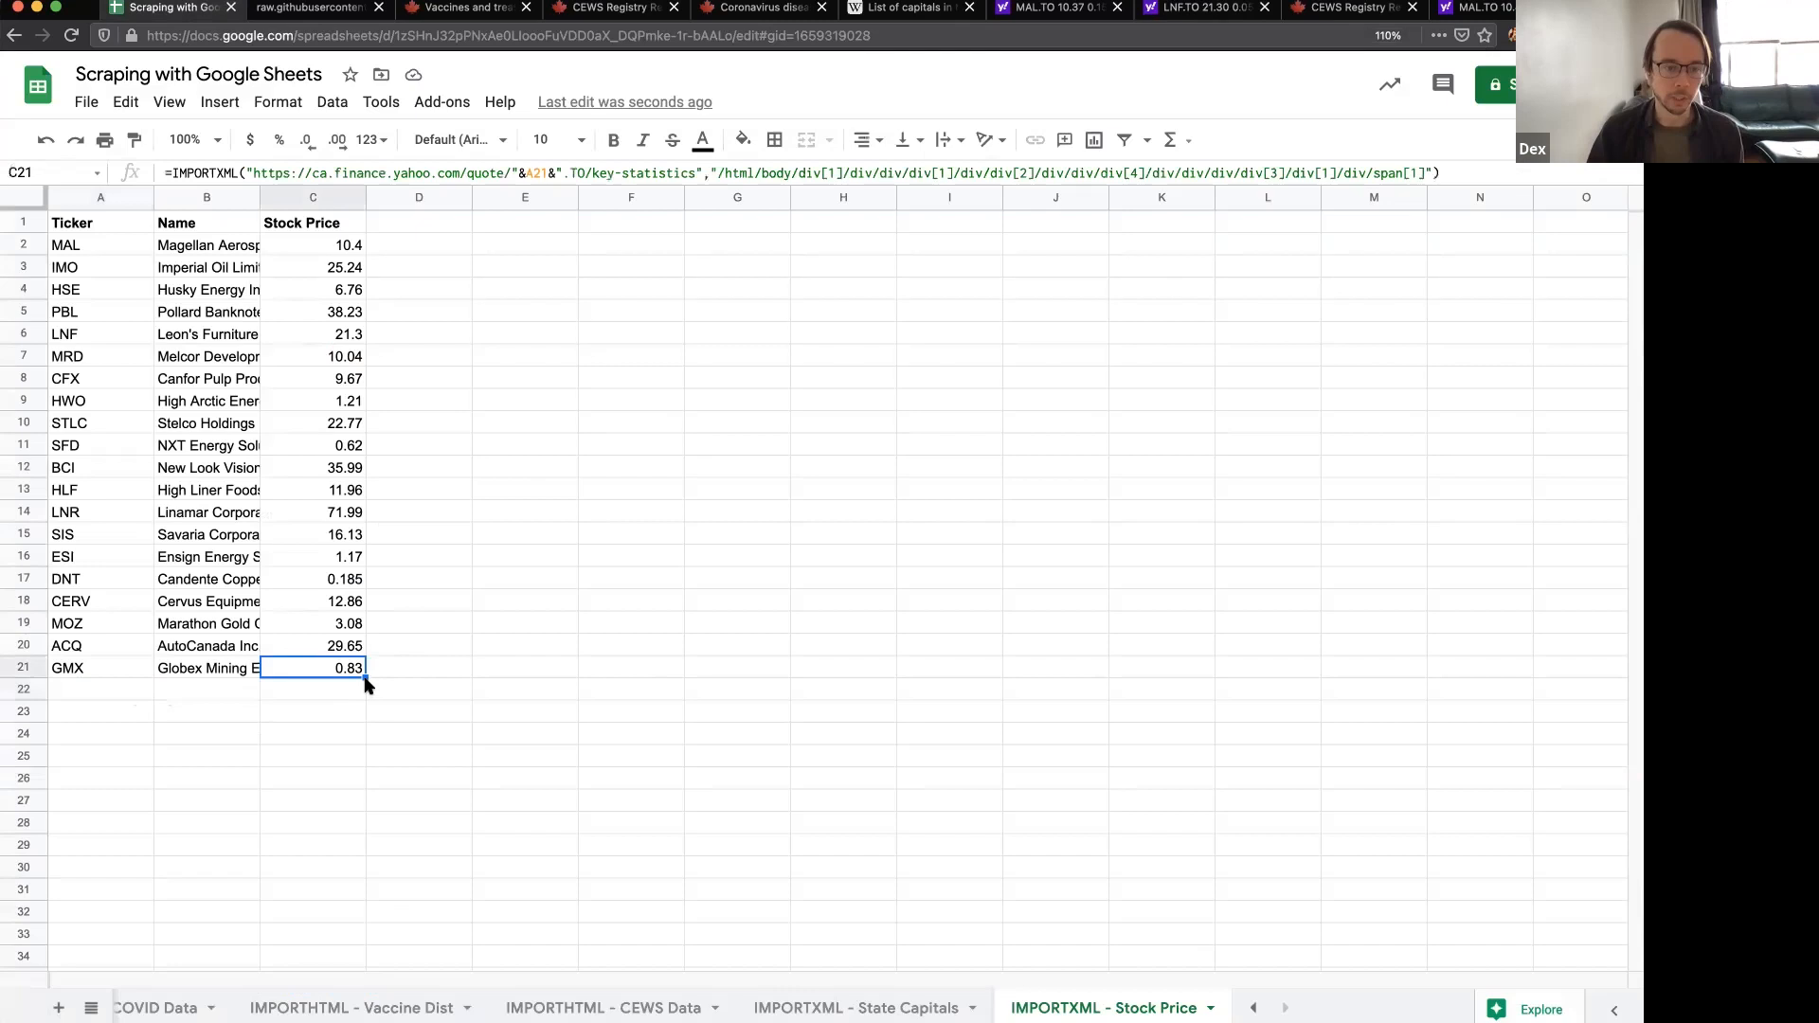
pyautogui.moveTo(366, 678); pyautogui.dragTo(266, 706)
pyautogui.click(71, 694)
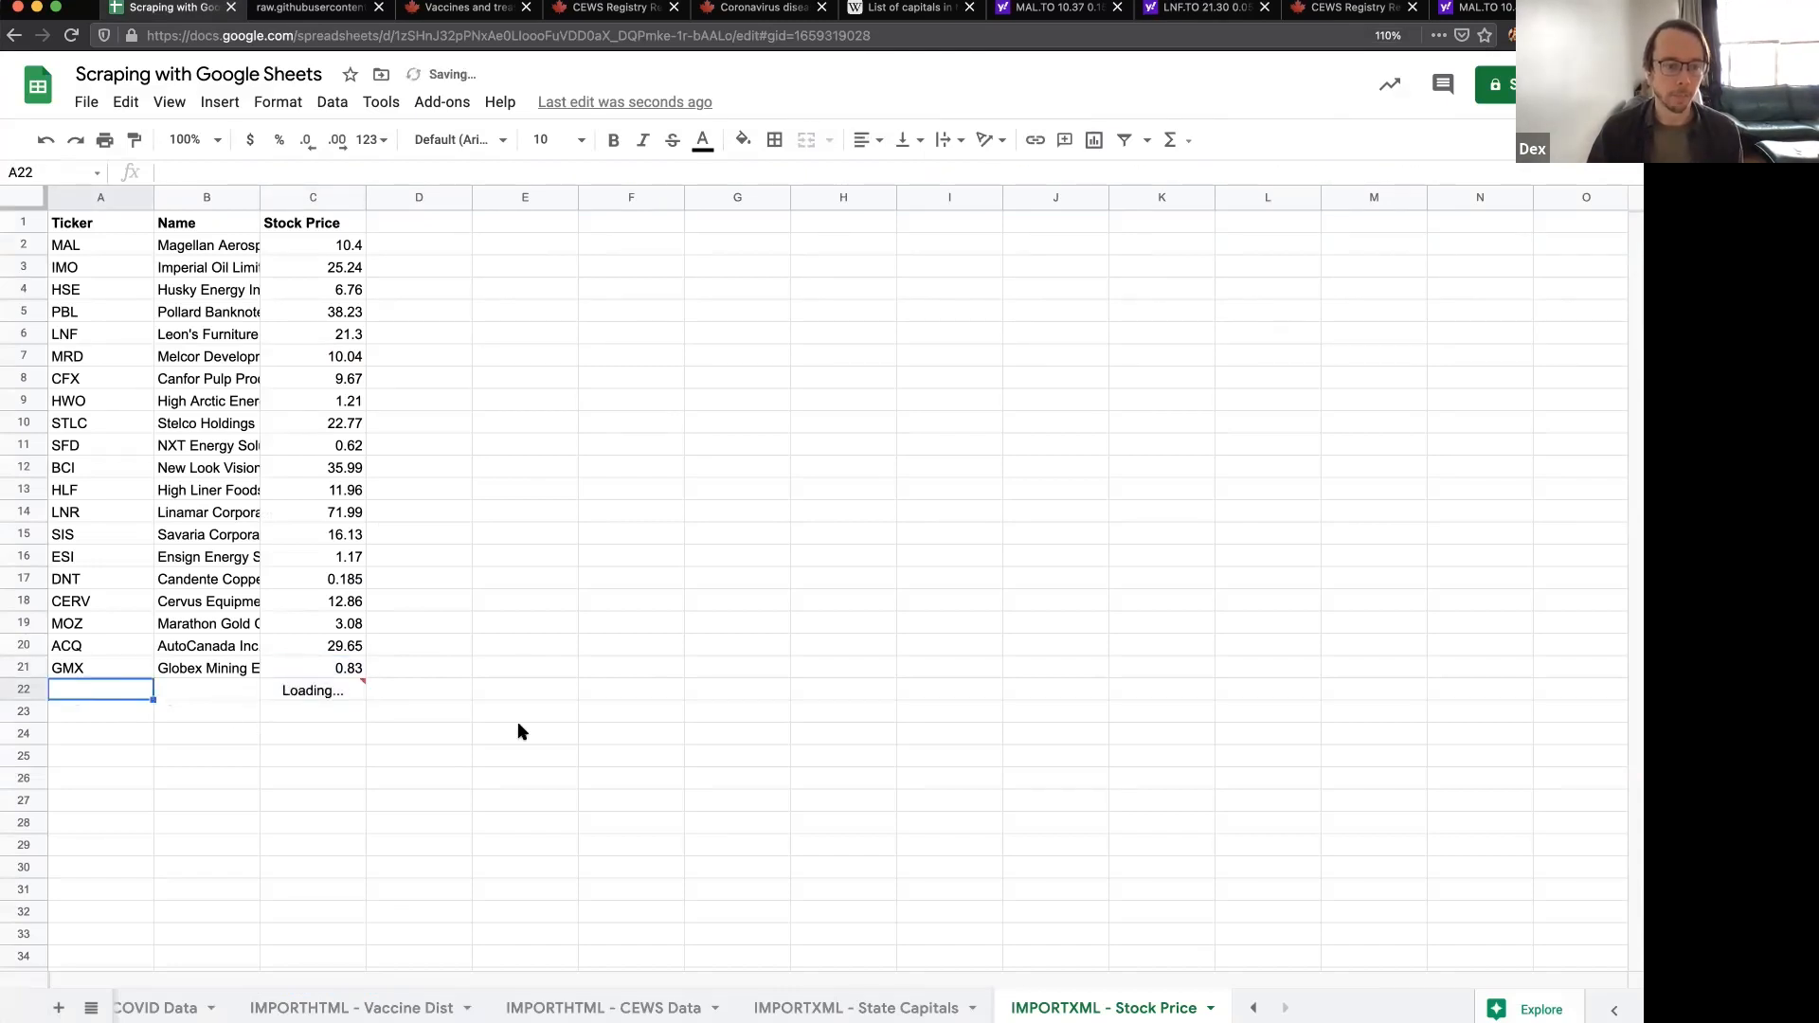
pyautogui.write('LNF')
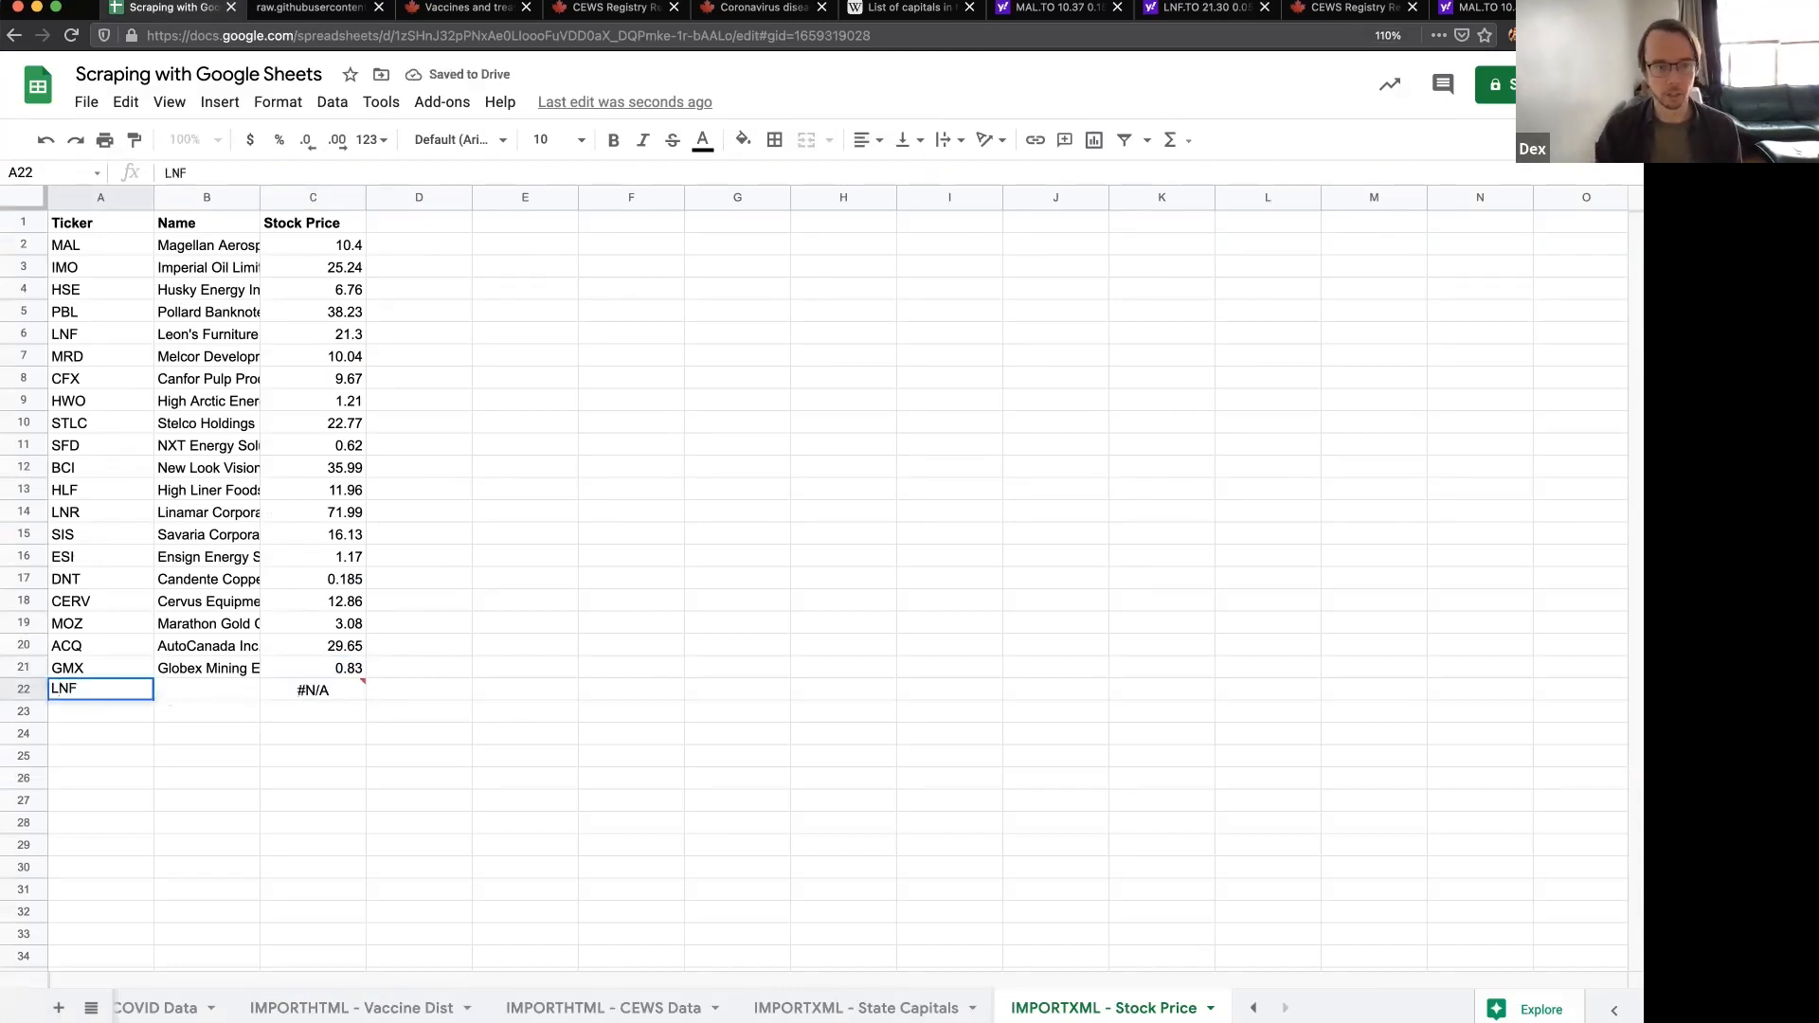
pyautogui.press('Tab')
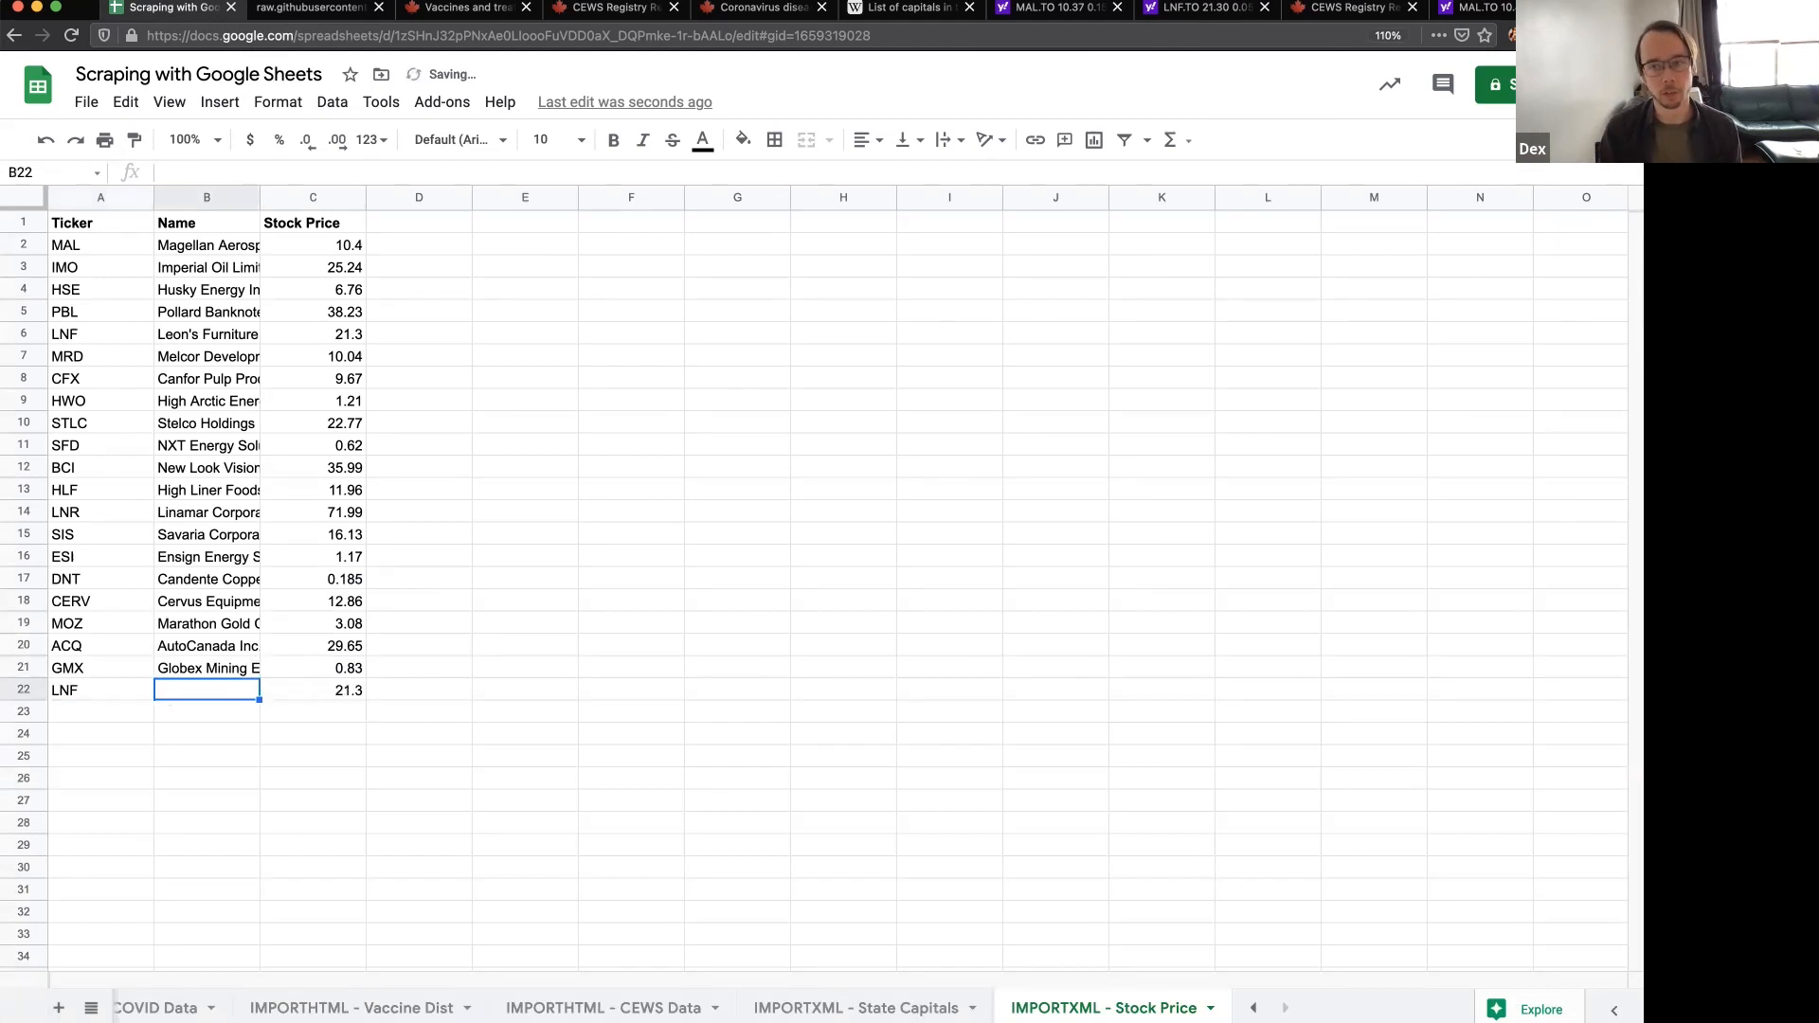
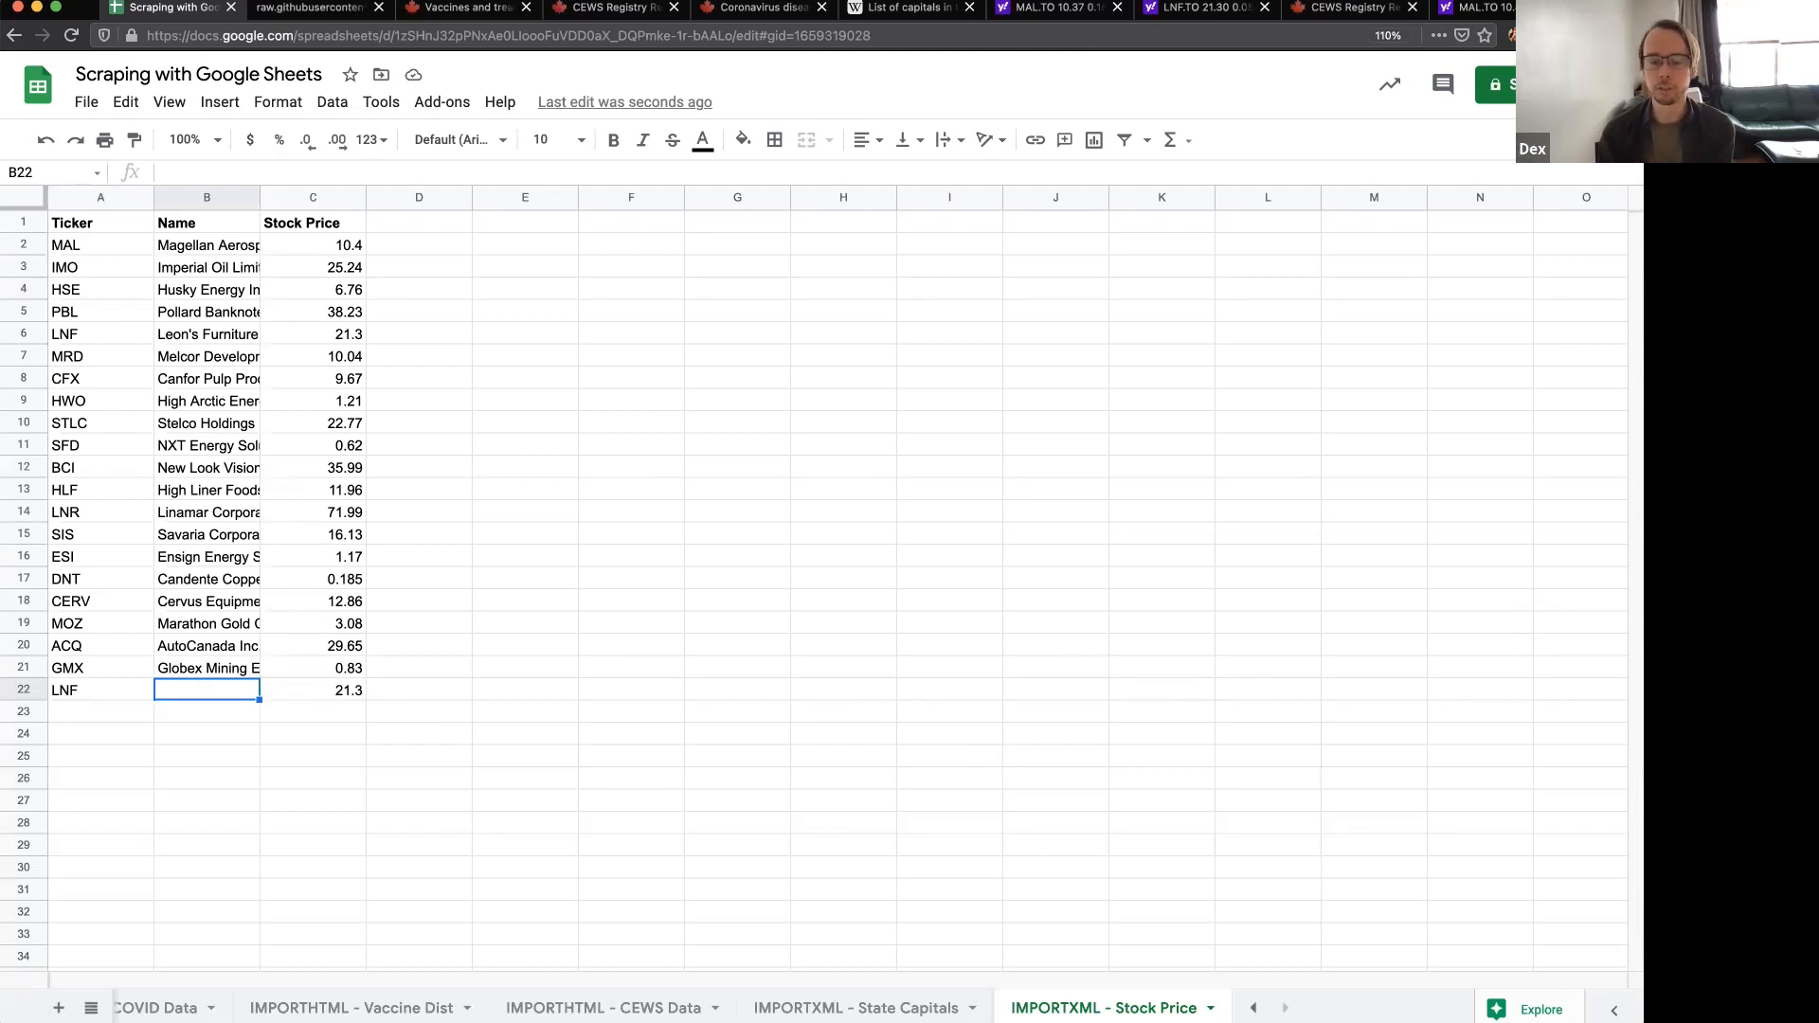
# - Switch to the IMPORTXML - State Capitals sheet
pyautogui.click(768, 1005)
pyautogui.click(361, 229)
pyautogui.click(138, 260)
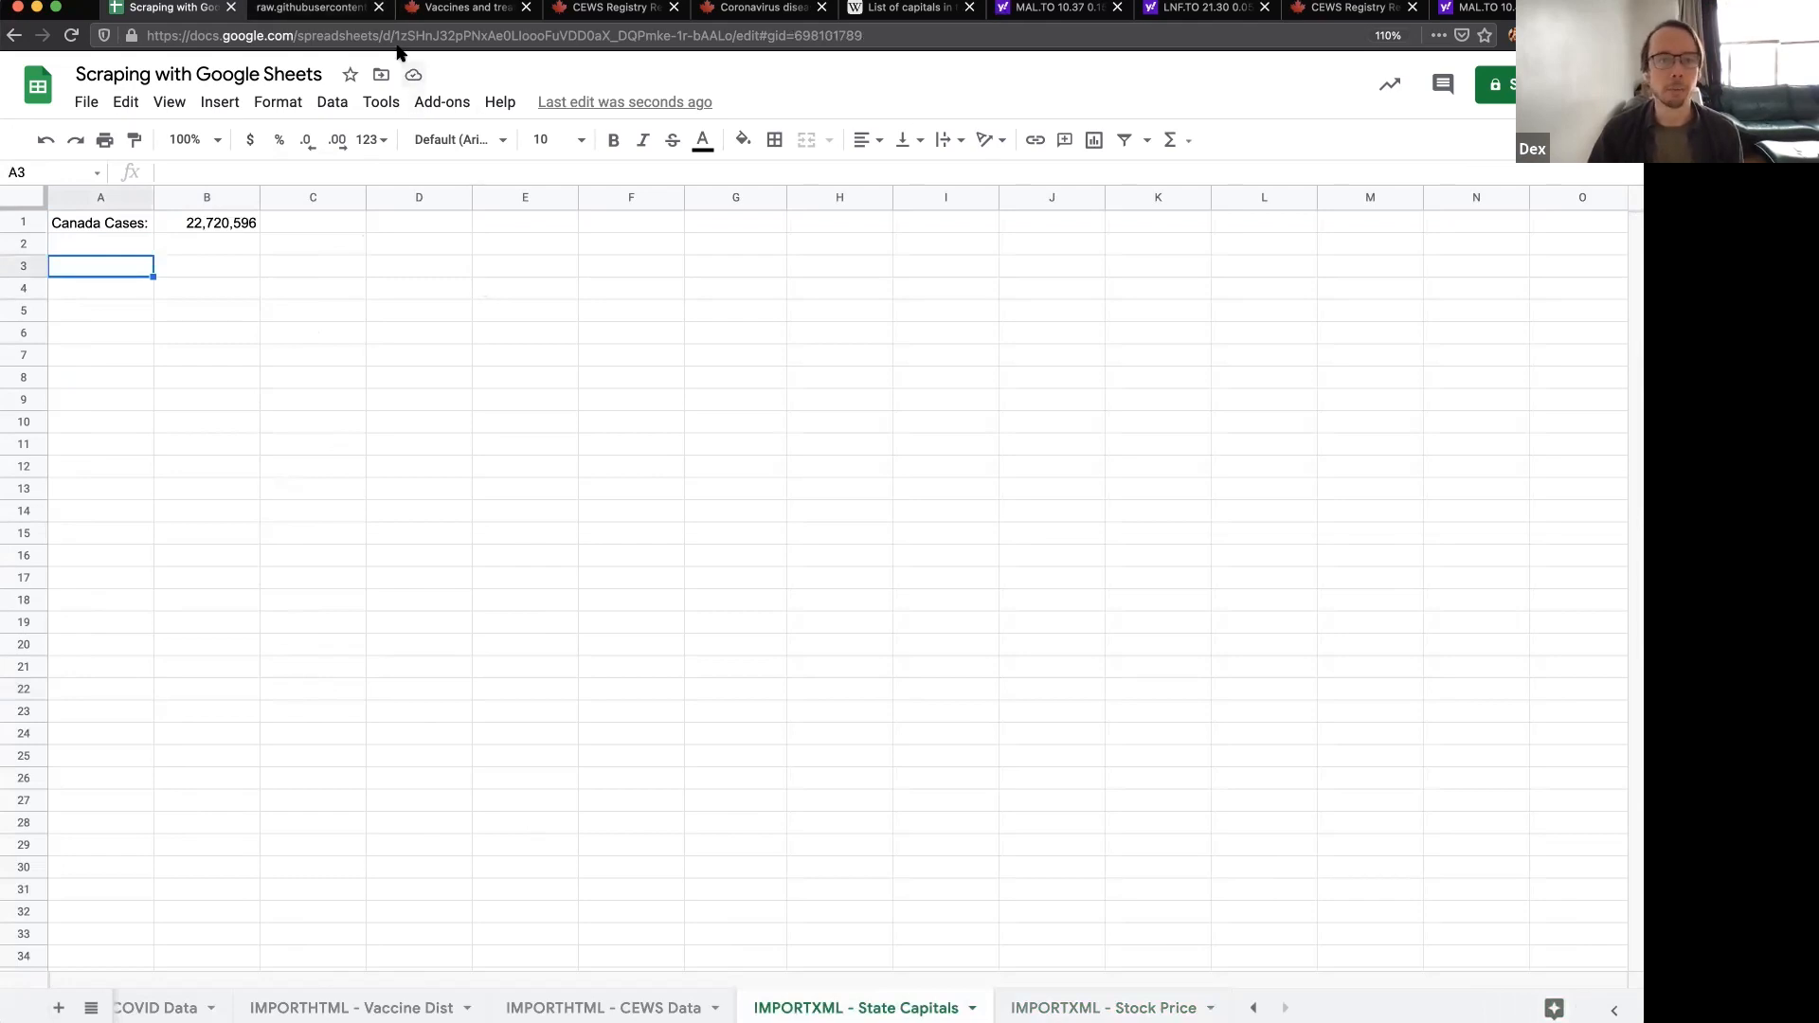
# - Return to the Wikipedia list of US capitals, close the page inspector and find the National capitals heading
pyautogui.click(1212, 8)
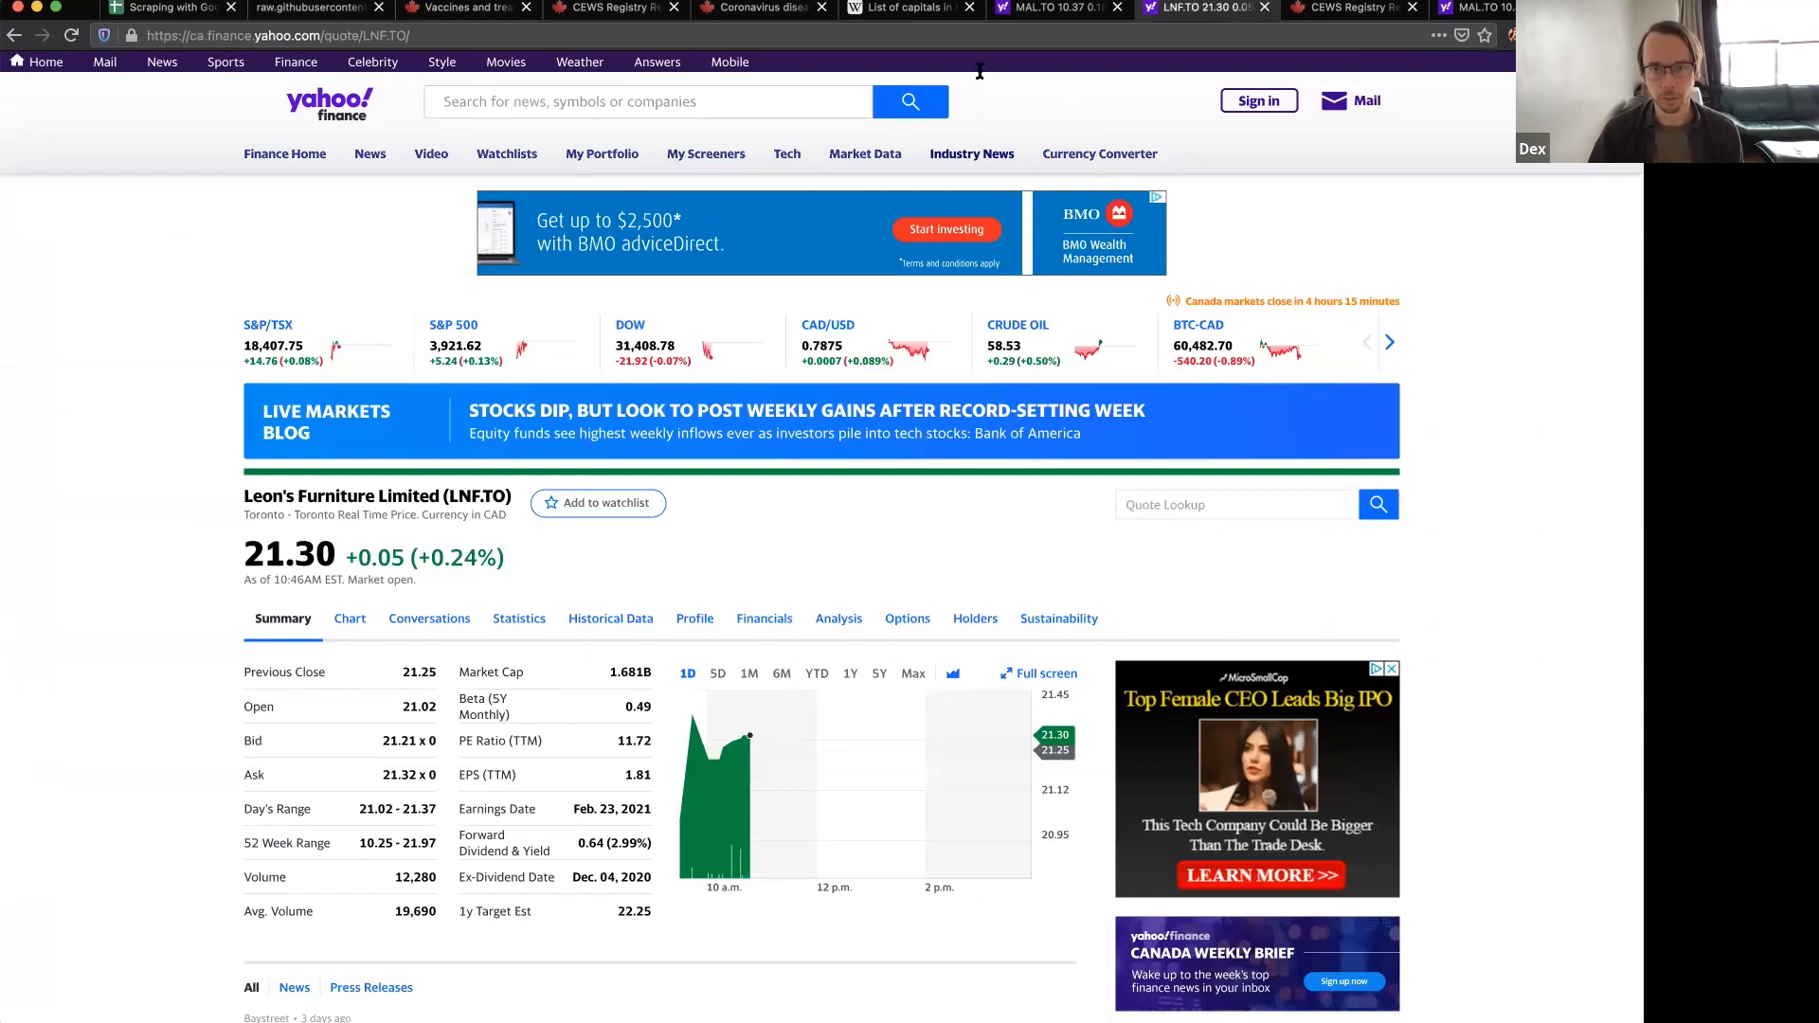
pyautogui.click(952, 8)
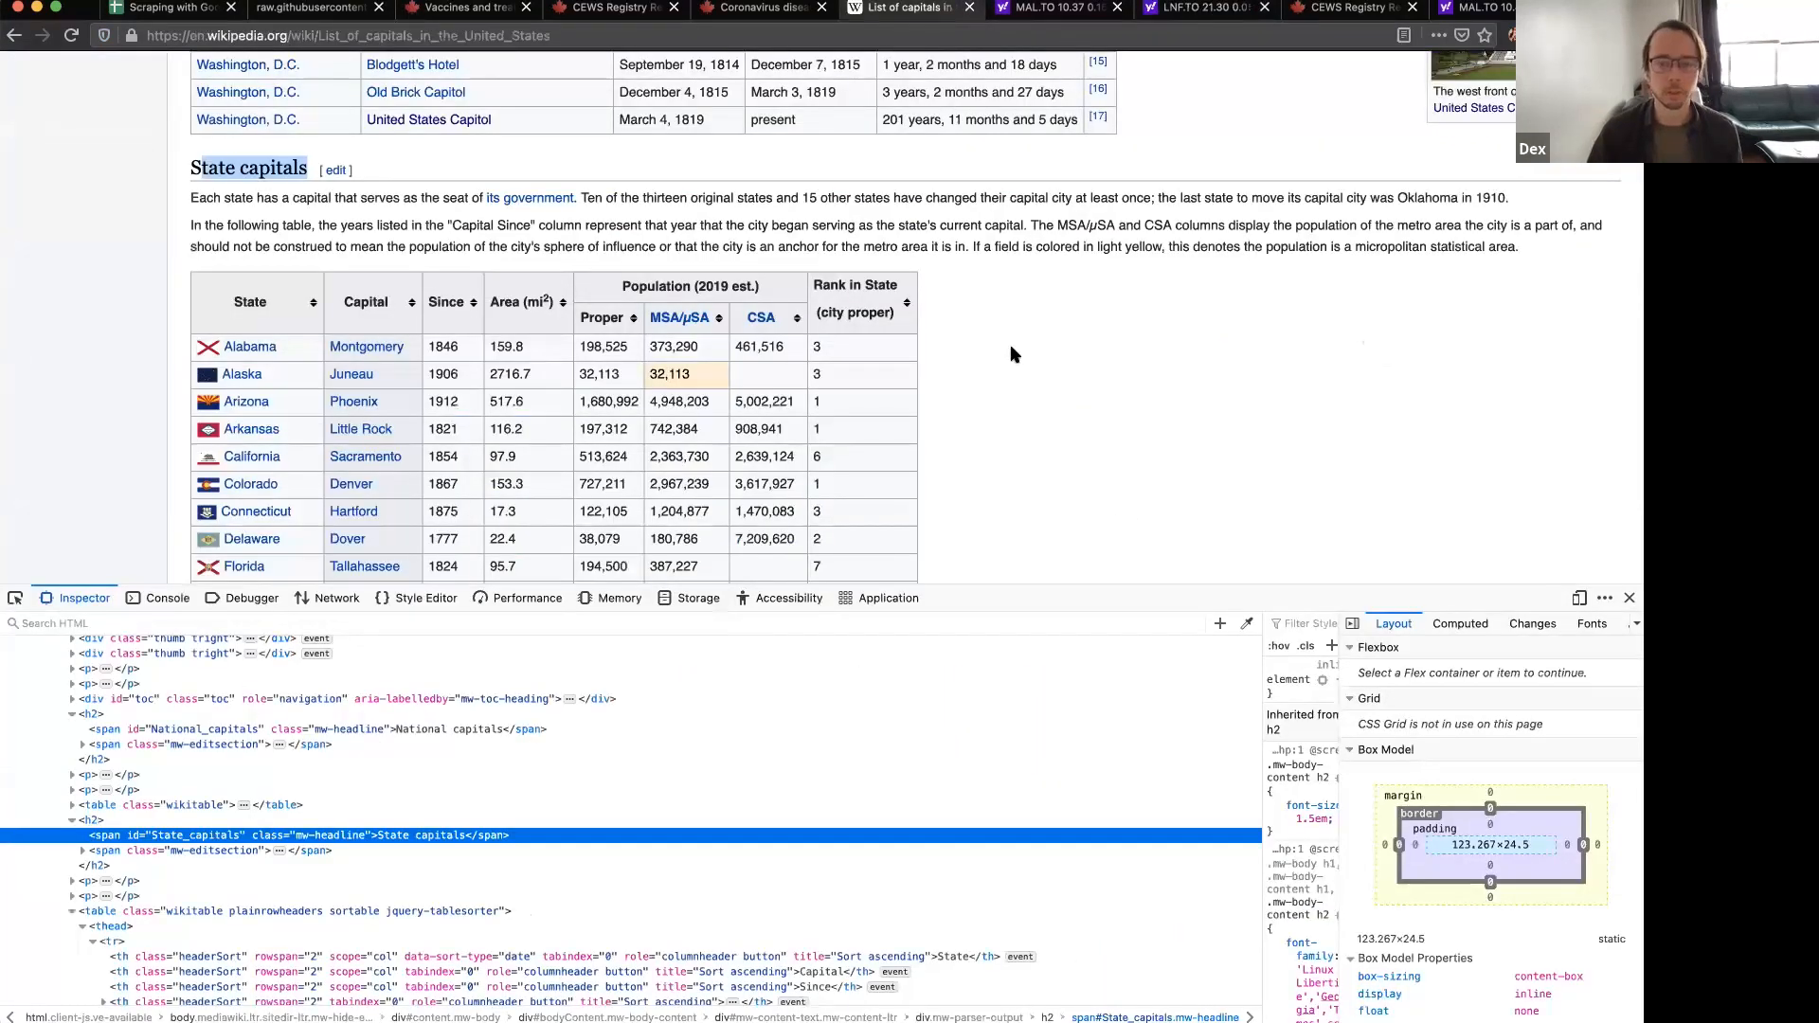
pyautogui.click(1629, 597)
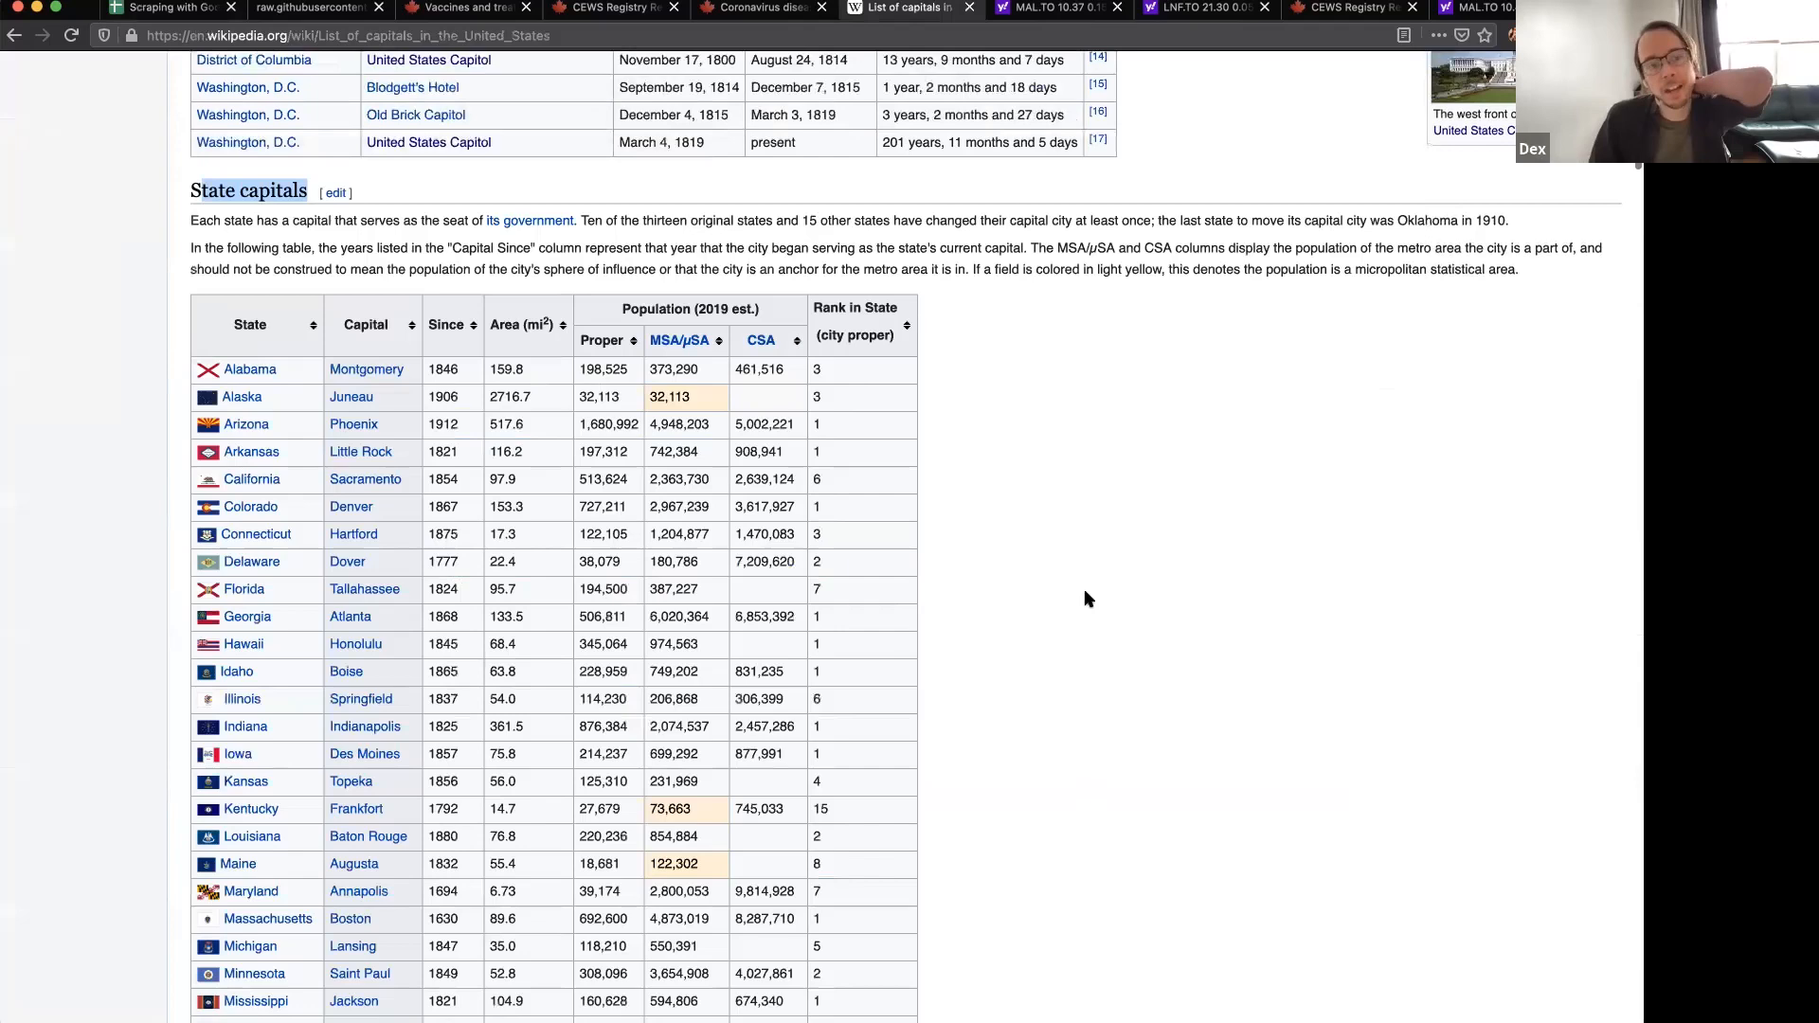
pyautogui.scroll(15, 1083, 588)
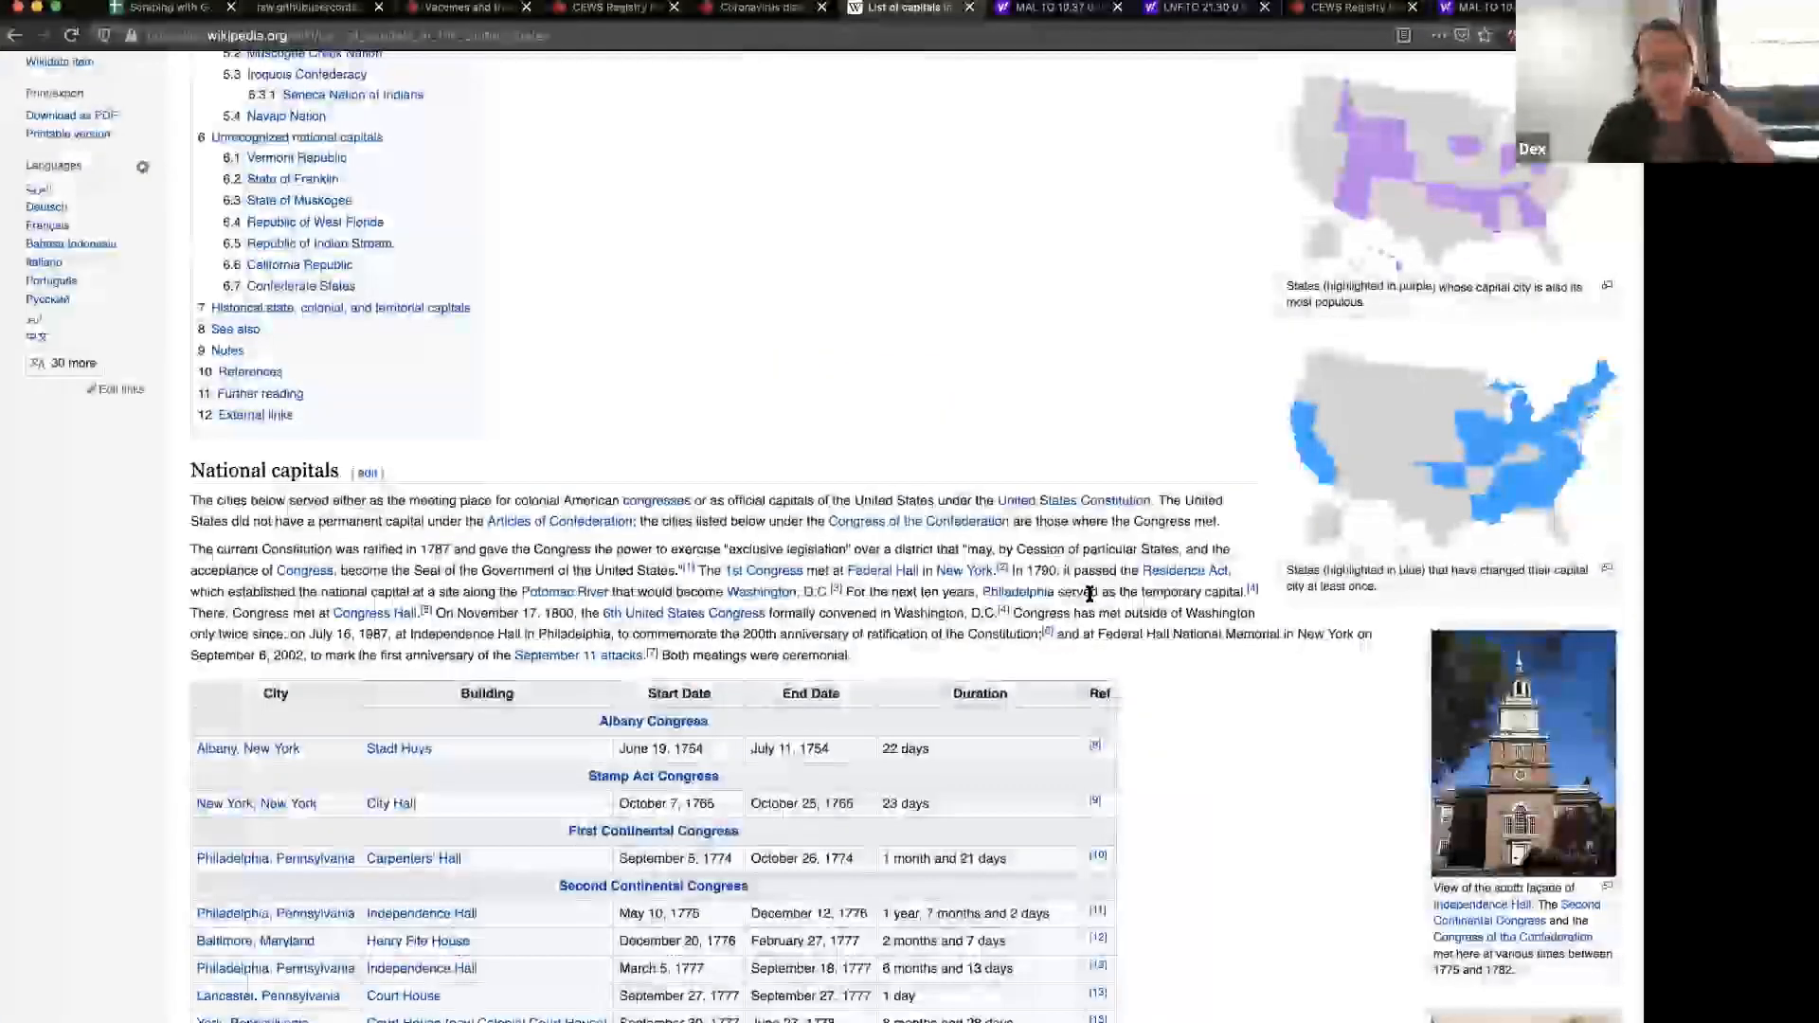
pyautogui.scroll(6, 922, 496)
pyautogui.scroll(-5, 688, 488)
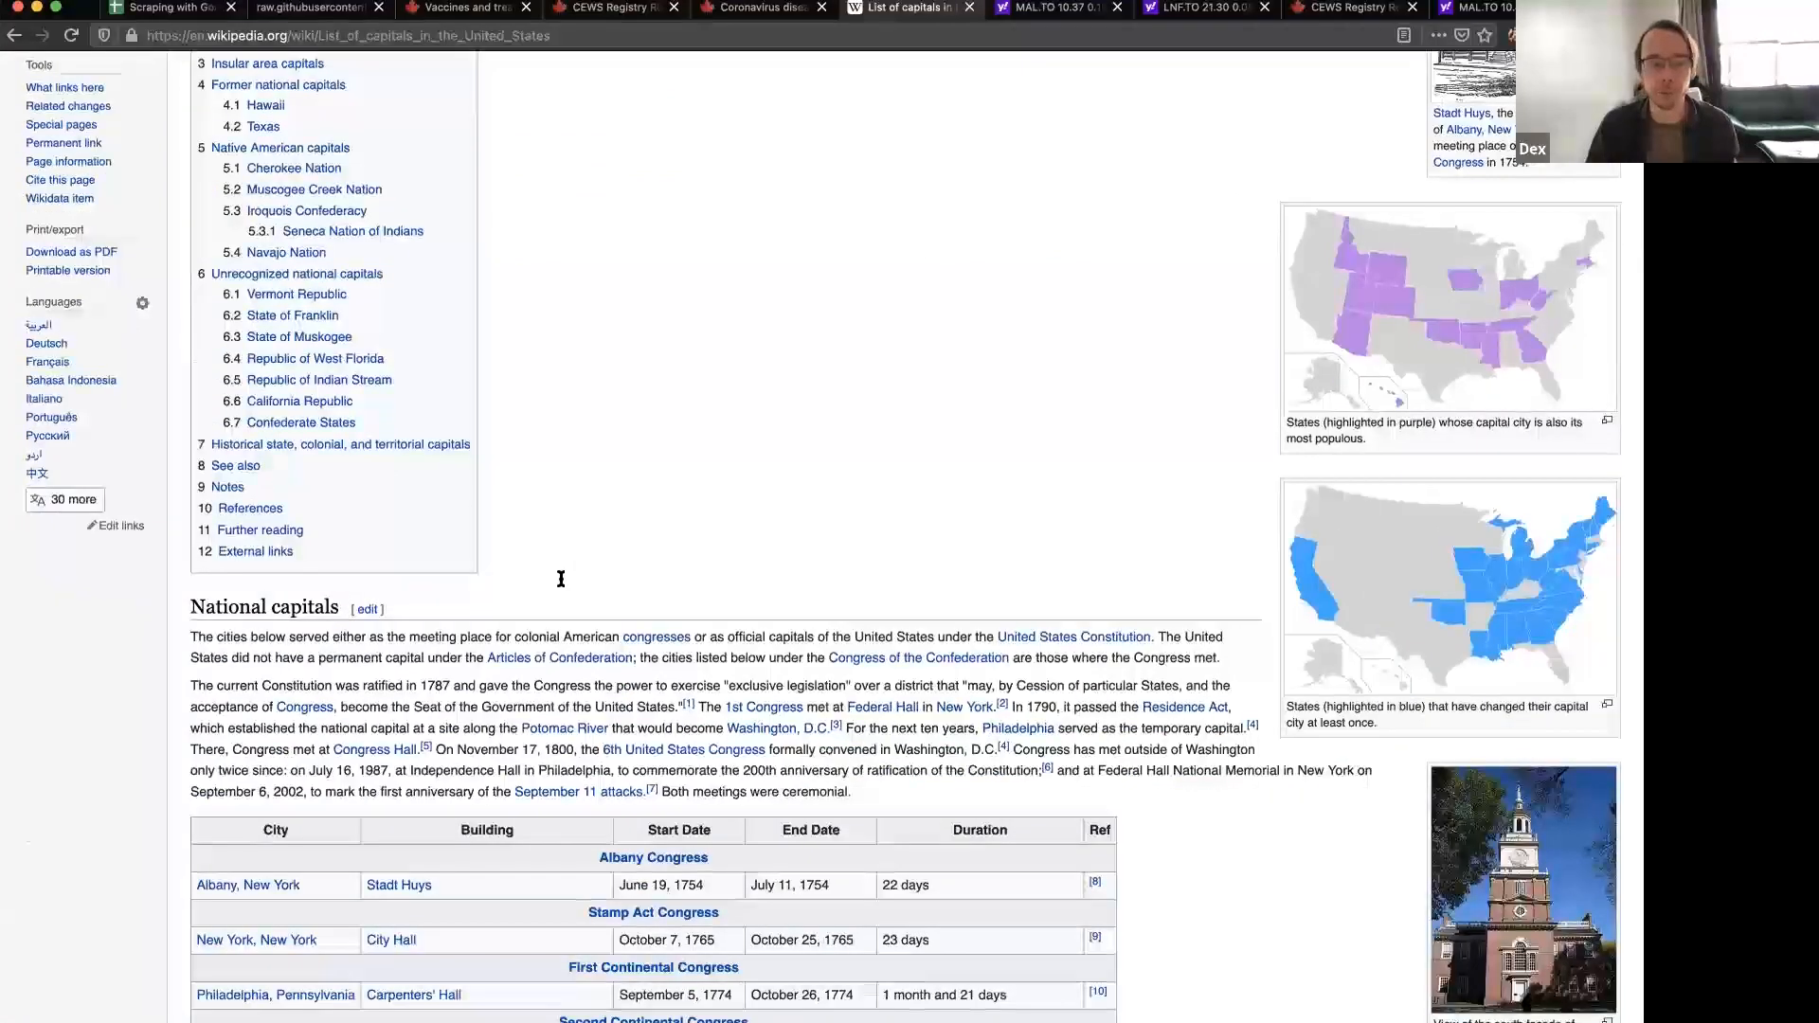
pyautogui.scroll(-1, 561, 579)
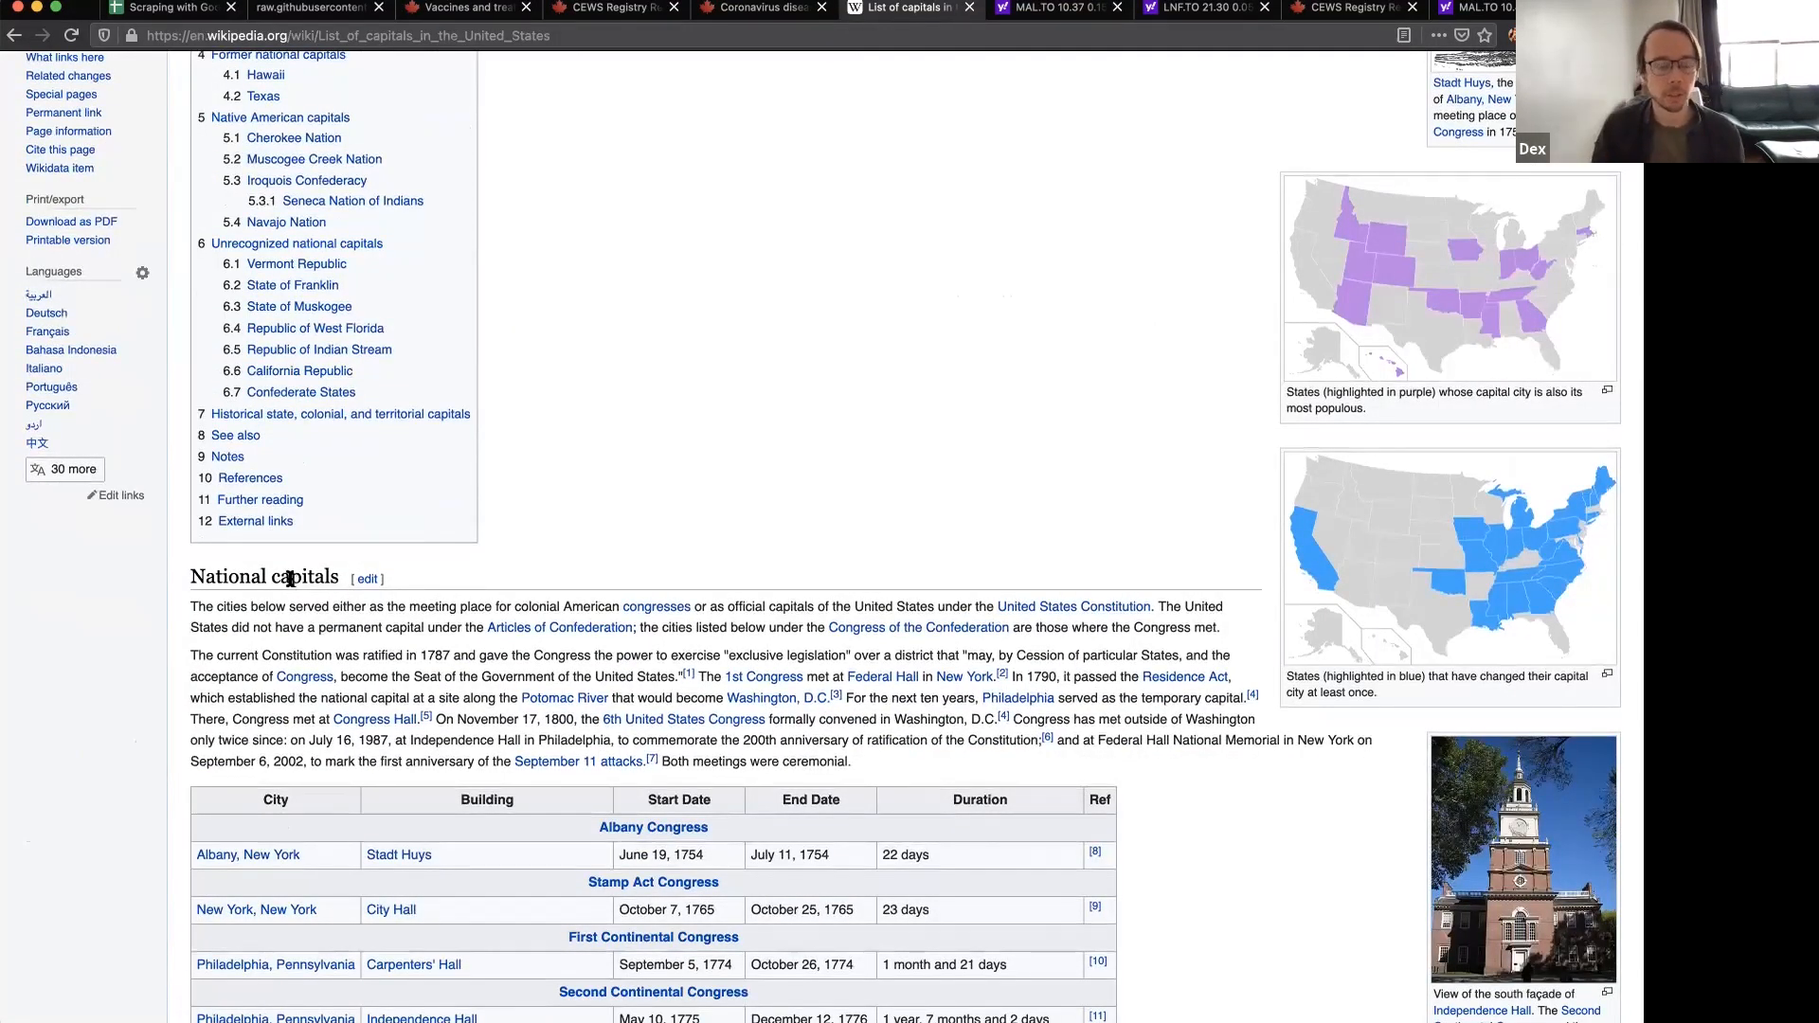
pyautogui.rightClick(290, 579)
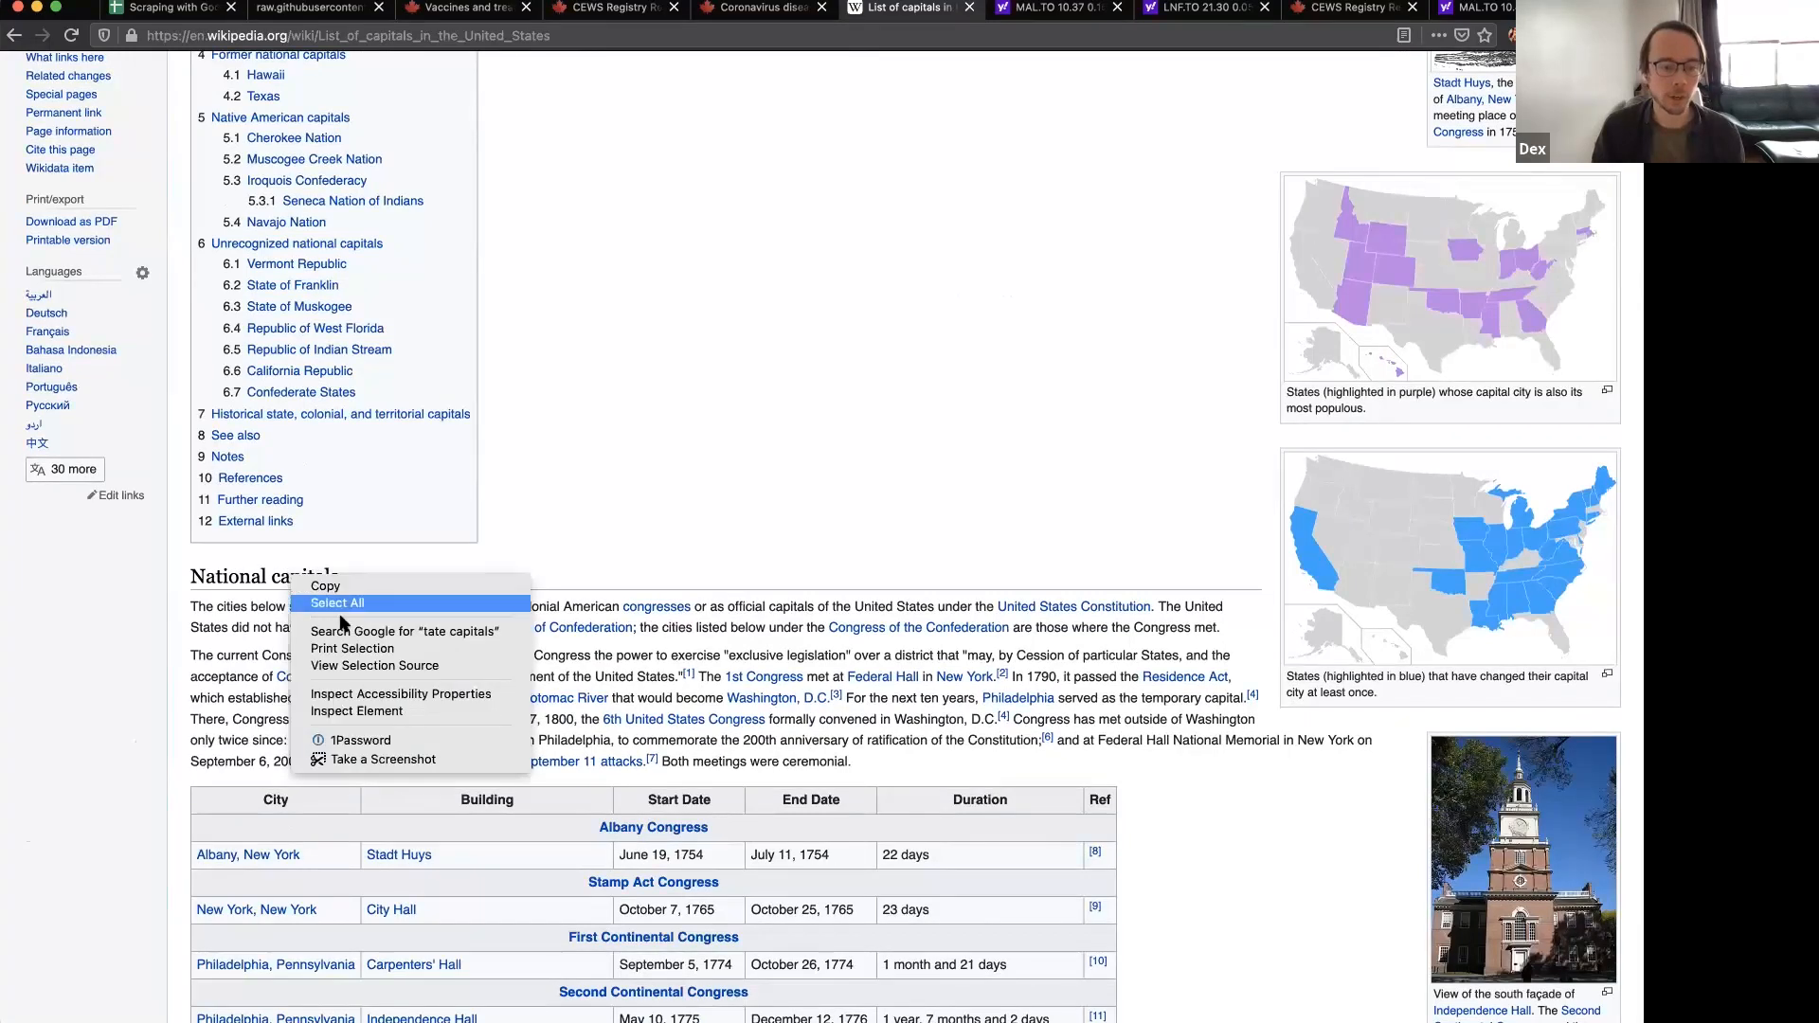
pyautogui.click(558, 438)
# - Copy the Wikipedia page's URL and start an IMPORTXML formula in E1 with it quoted, followed by a comma and an opening quote
pyautogui.click(441, 37)
pyautogui.hotkey('ctrl', 'c')
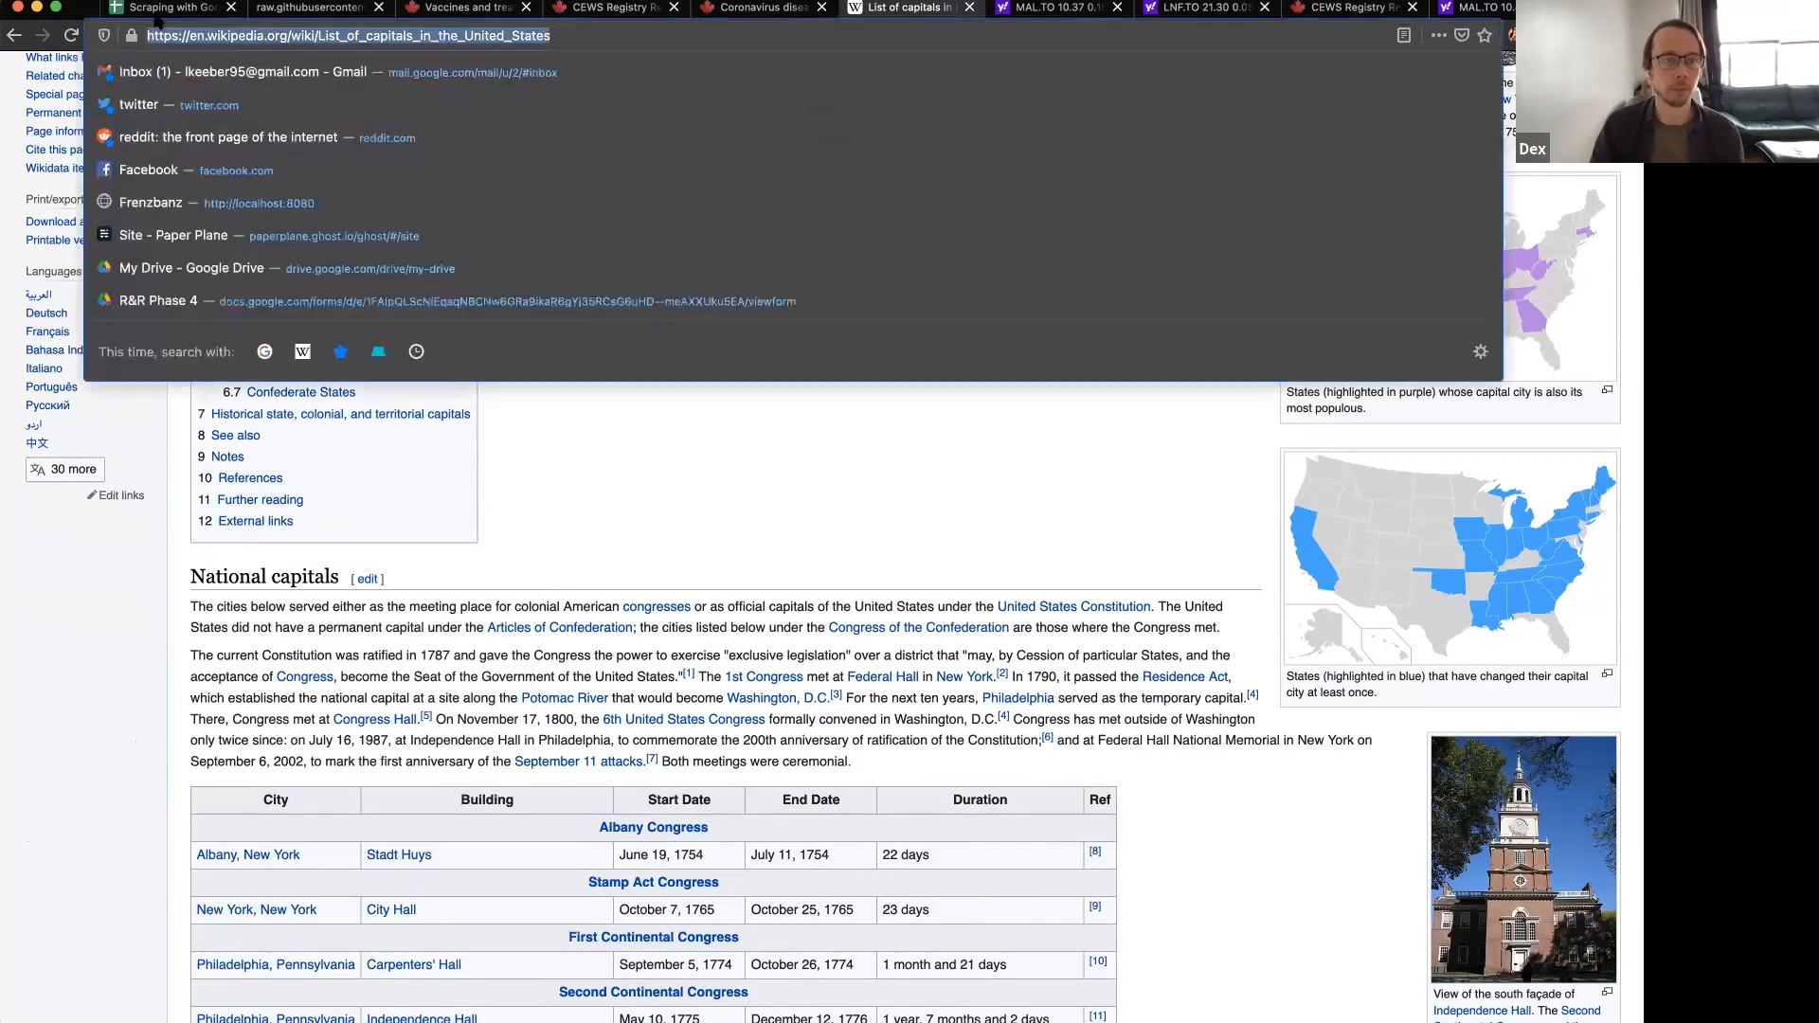
pyautogui.click(180, 9)
pyautogui.click(486, 225)
pyautogui.write('=')
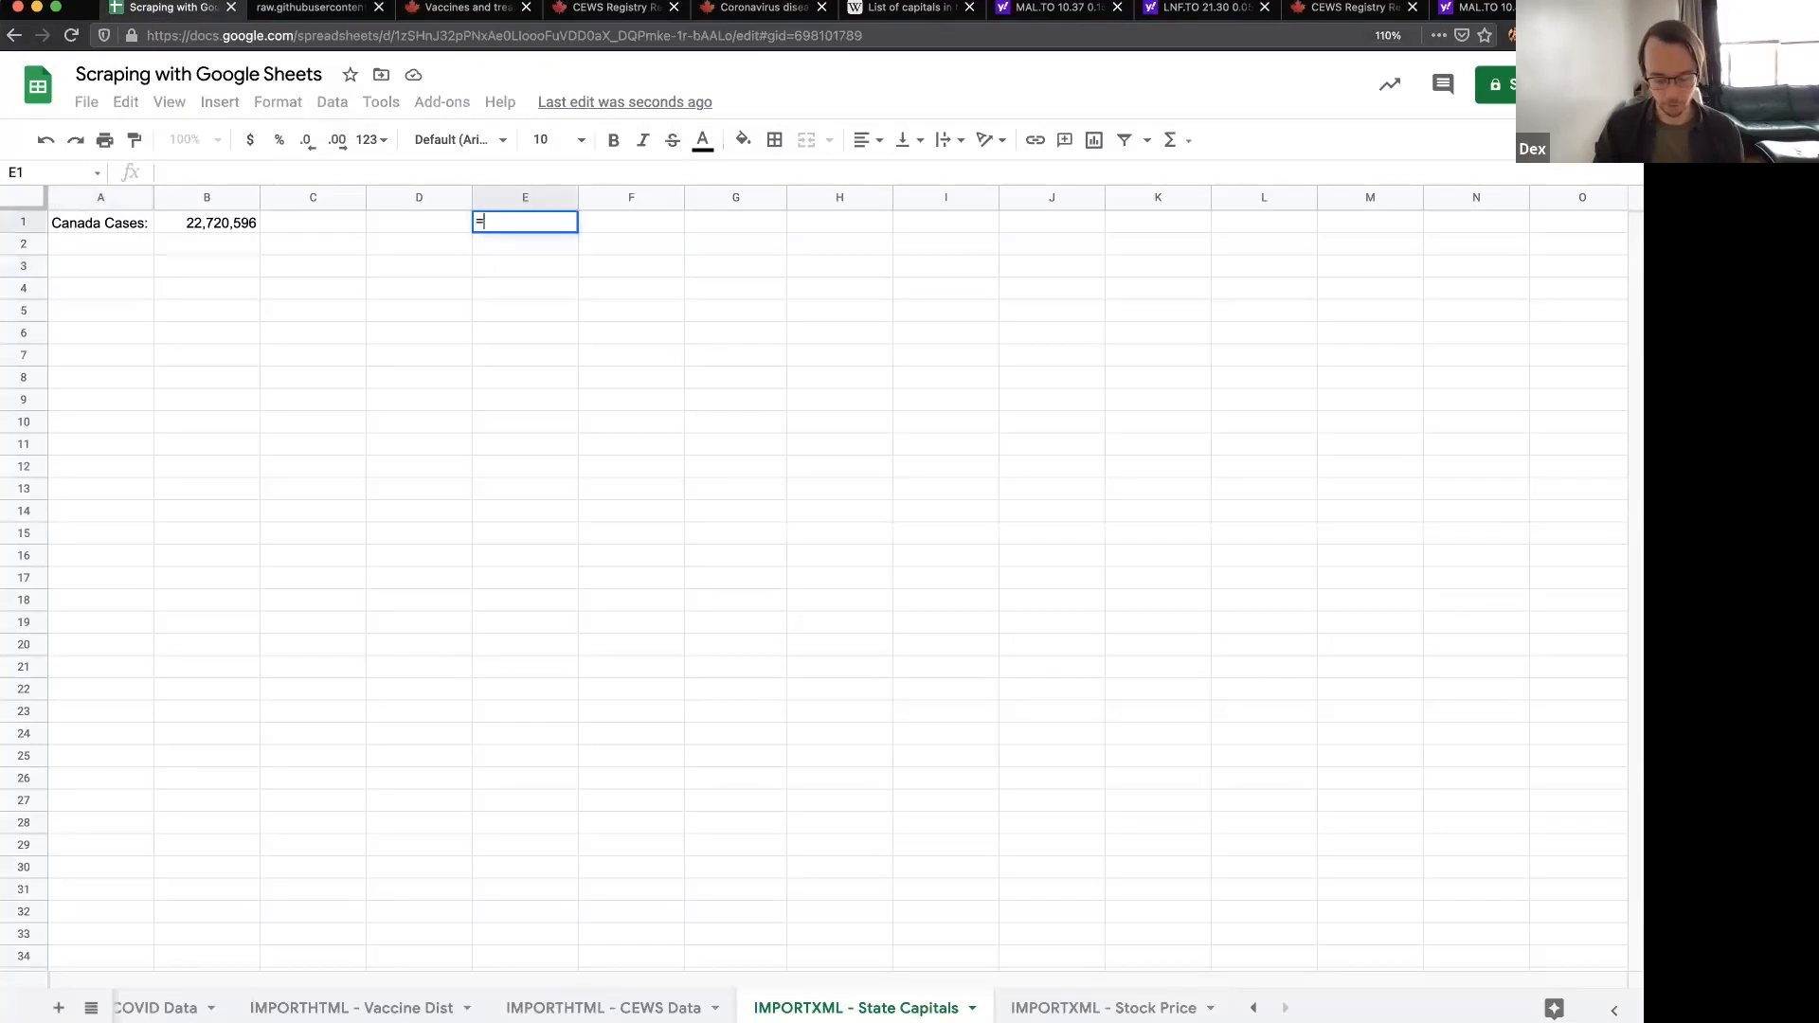
pyautogui.write('IMPORTXML("')
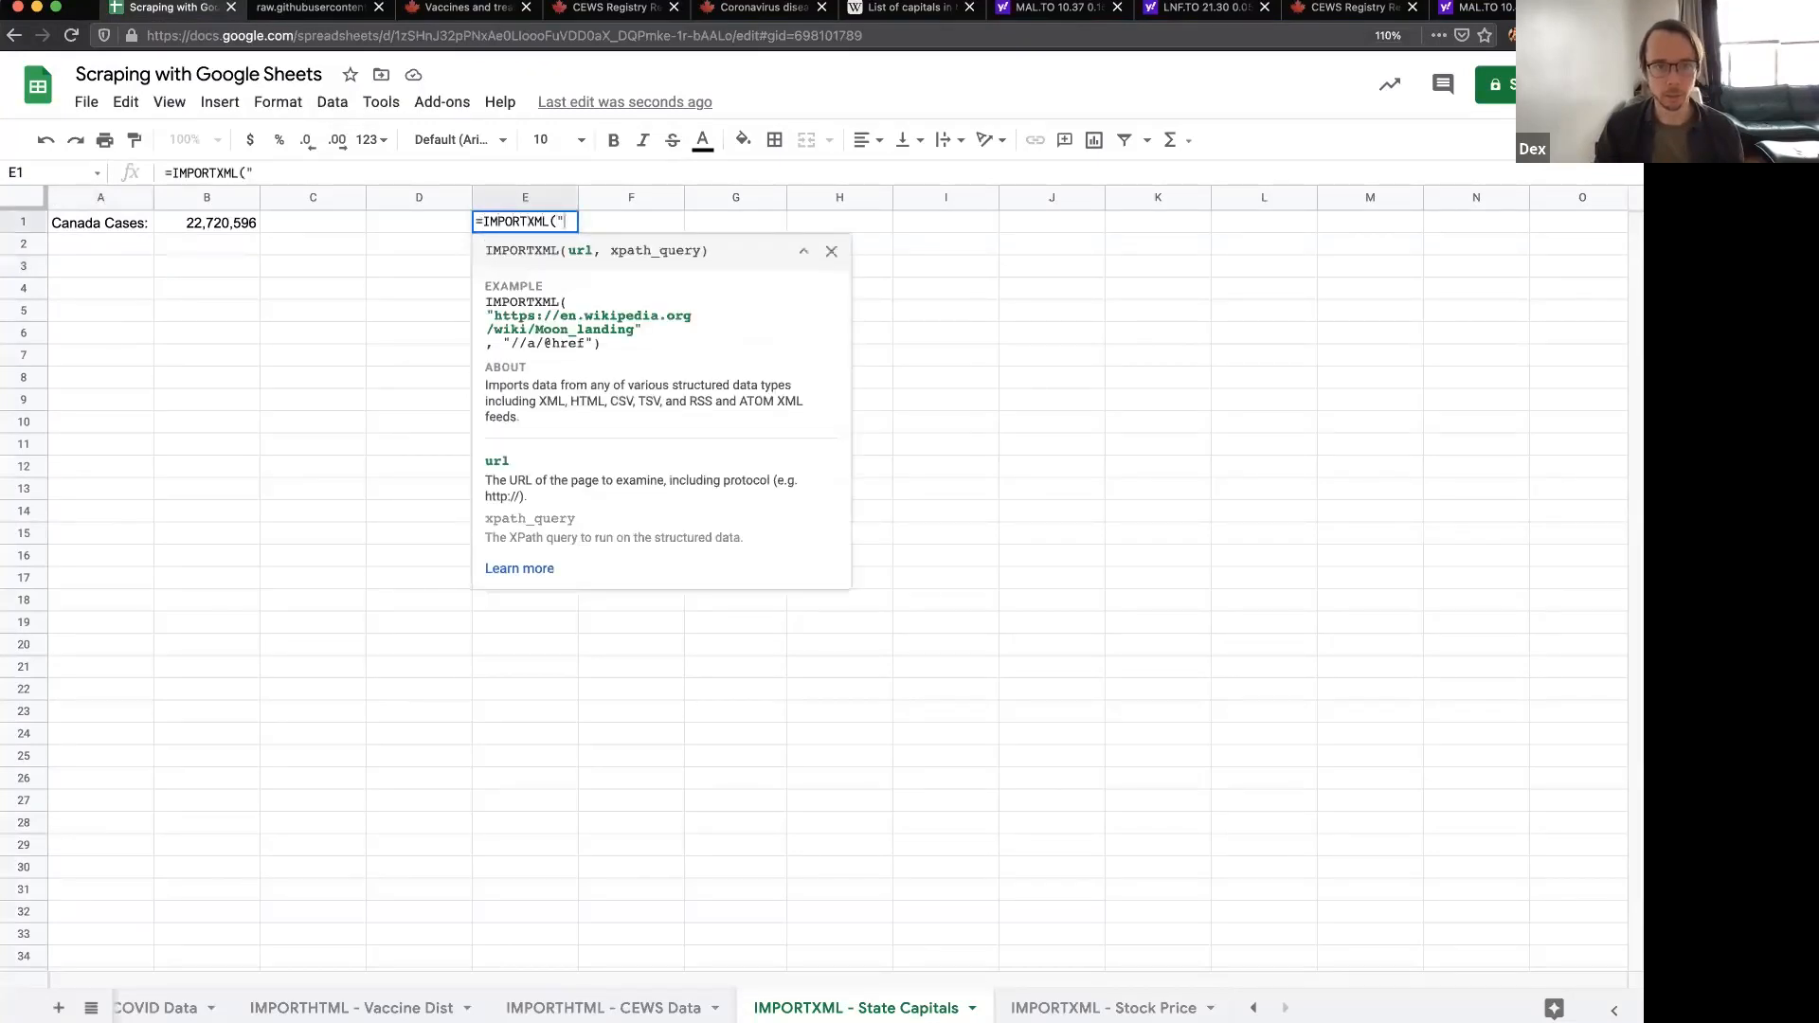
pyautogui.hotkey('ctrl', 'v')
pyautogui.write('"')
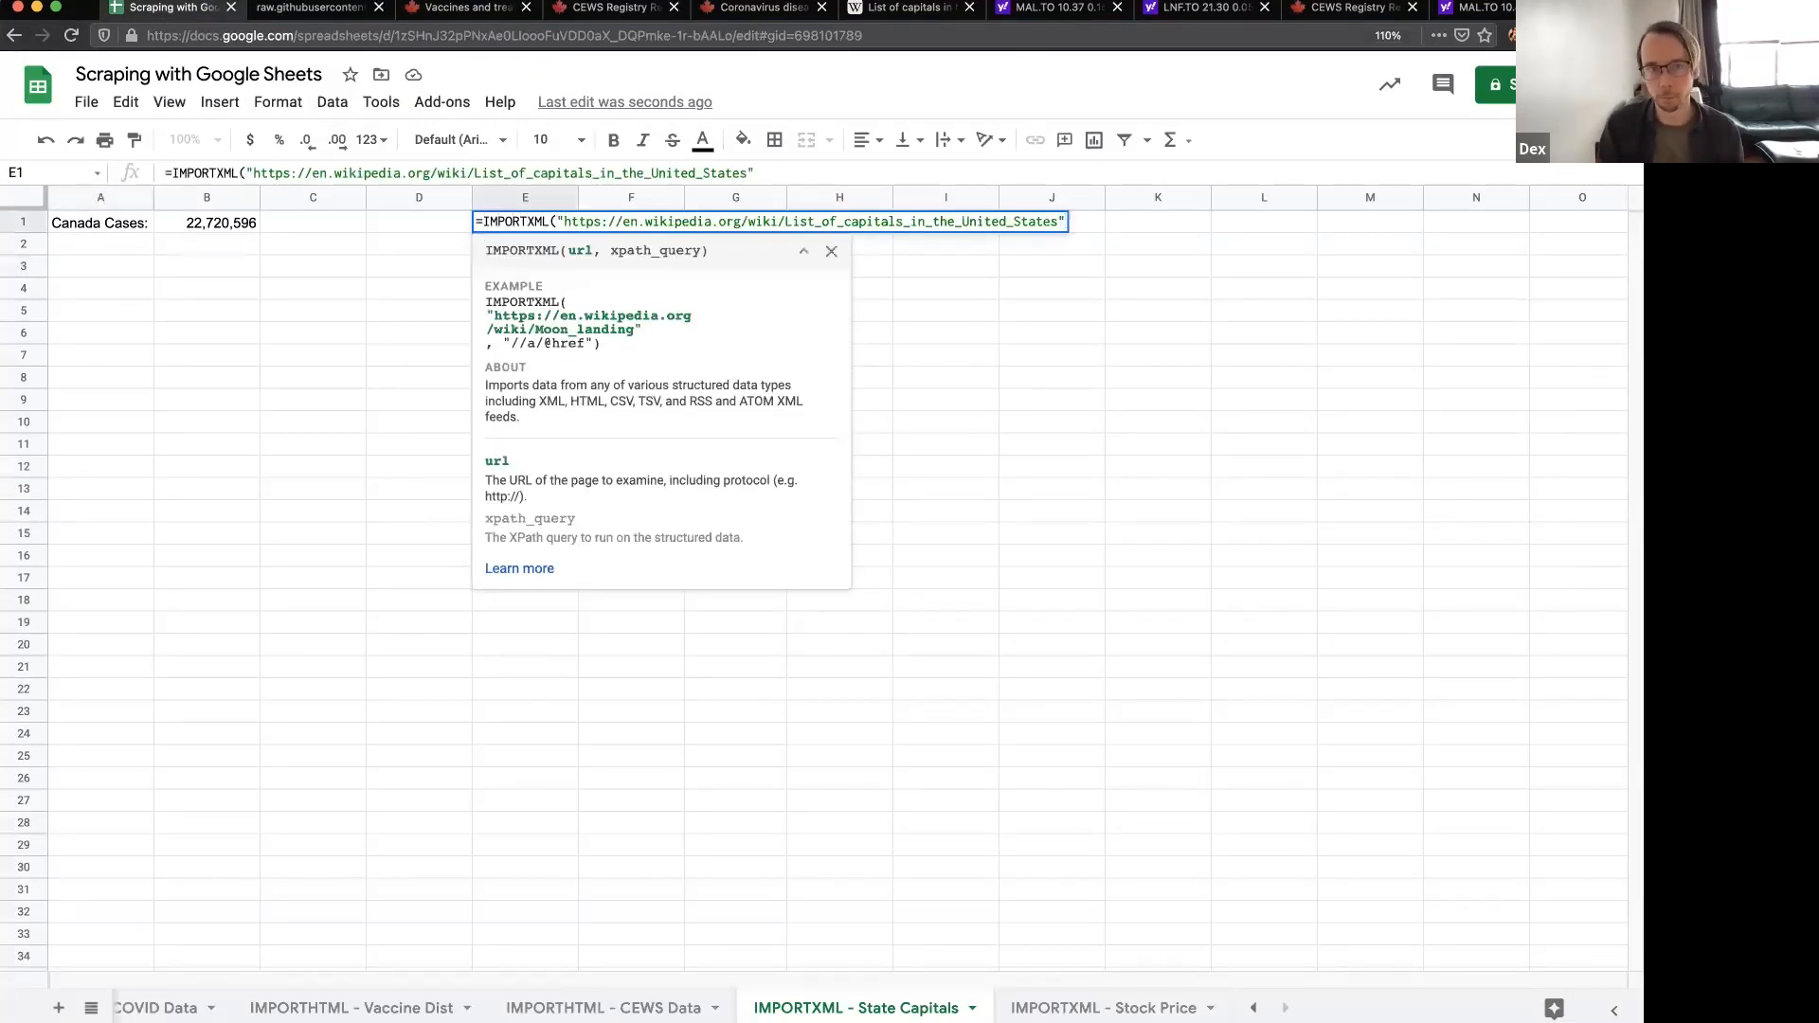
pyautogui.write(',')
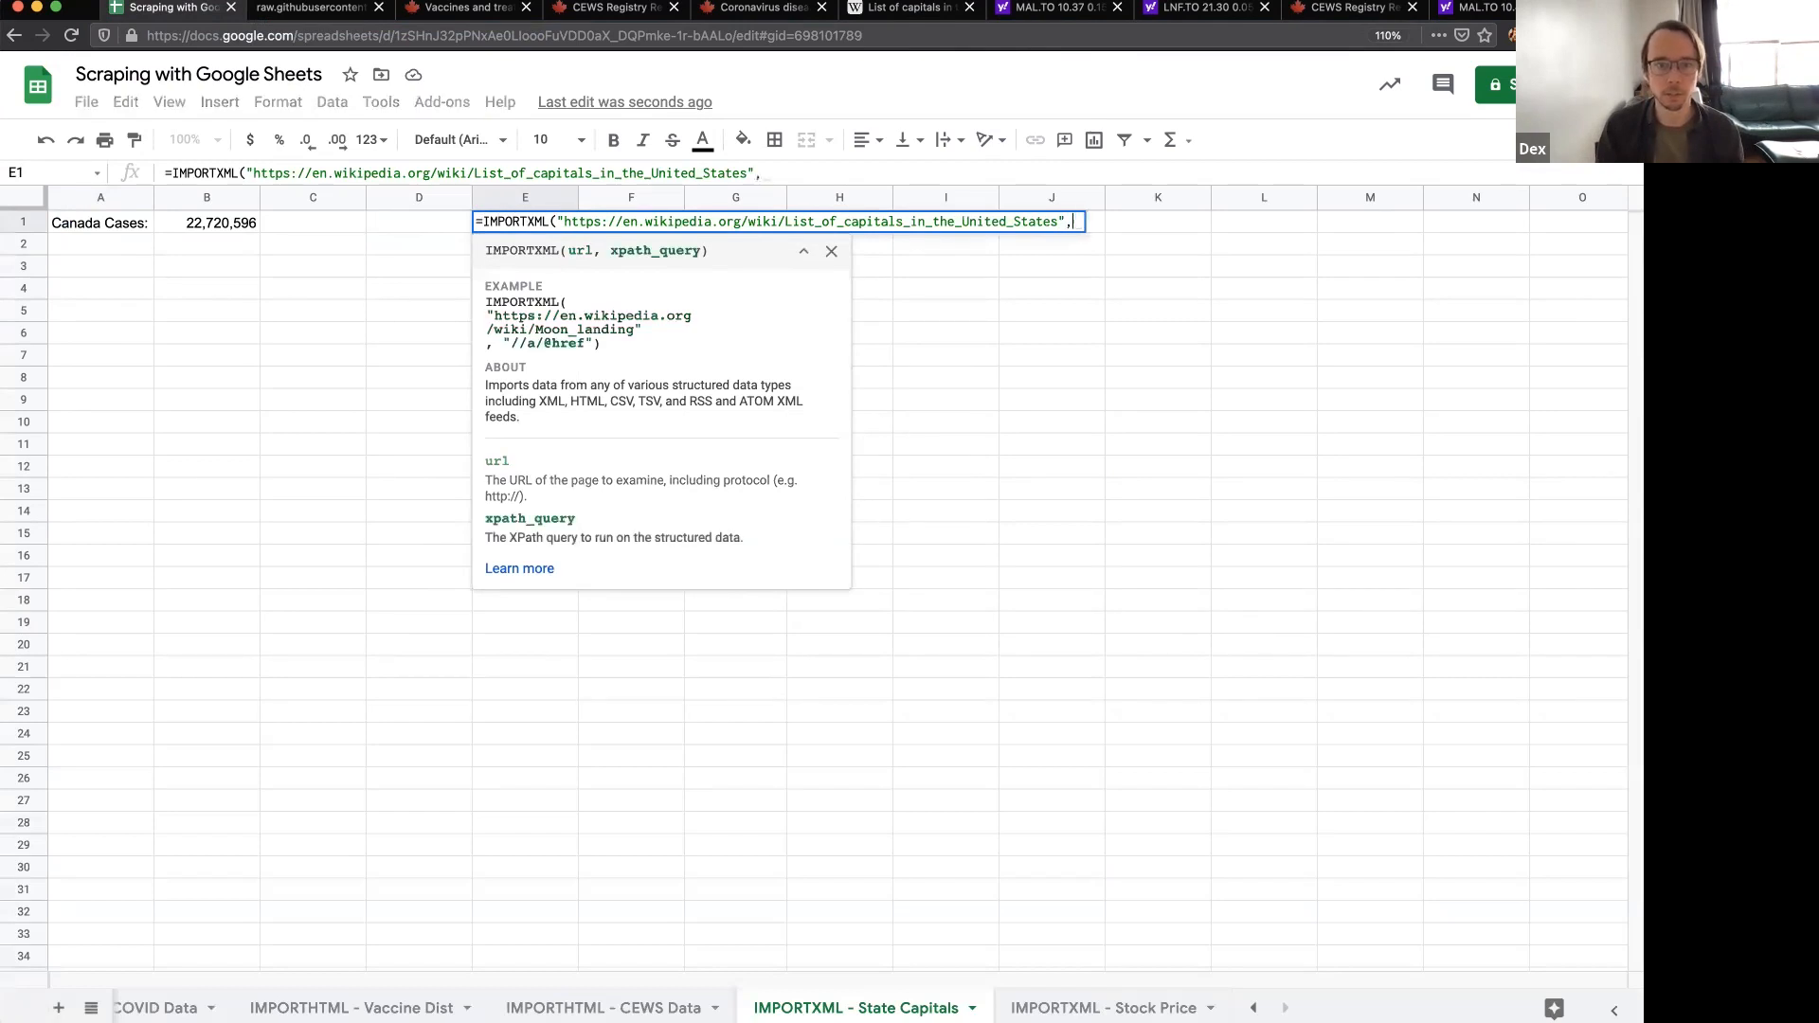
pyautogui.write('"')
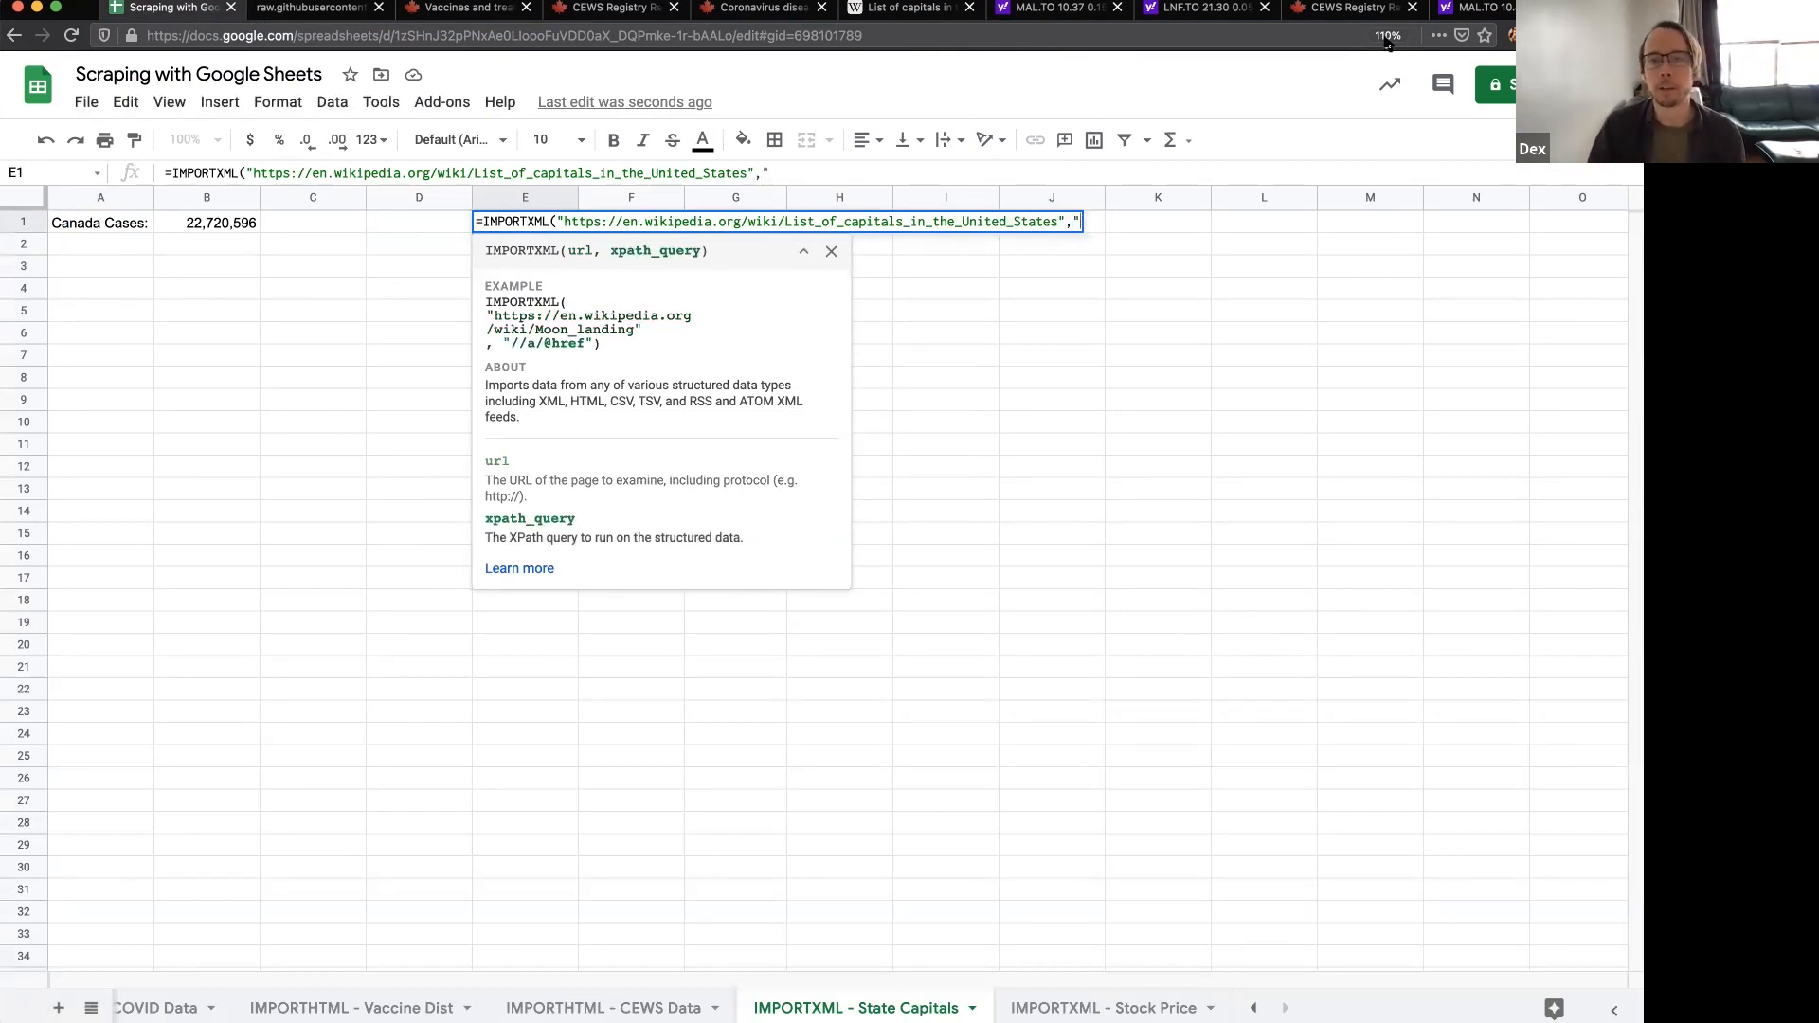
# - Inspect the National capitals heading on the Wikipedia page and copy its span's XPath
pyautogui.click(955, 17)
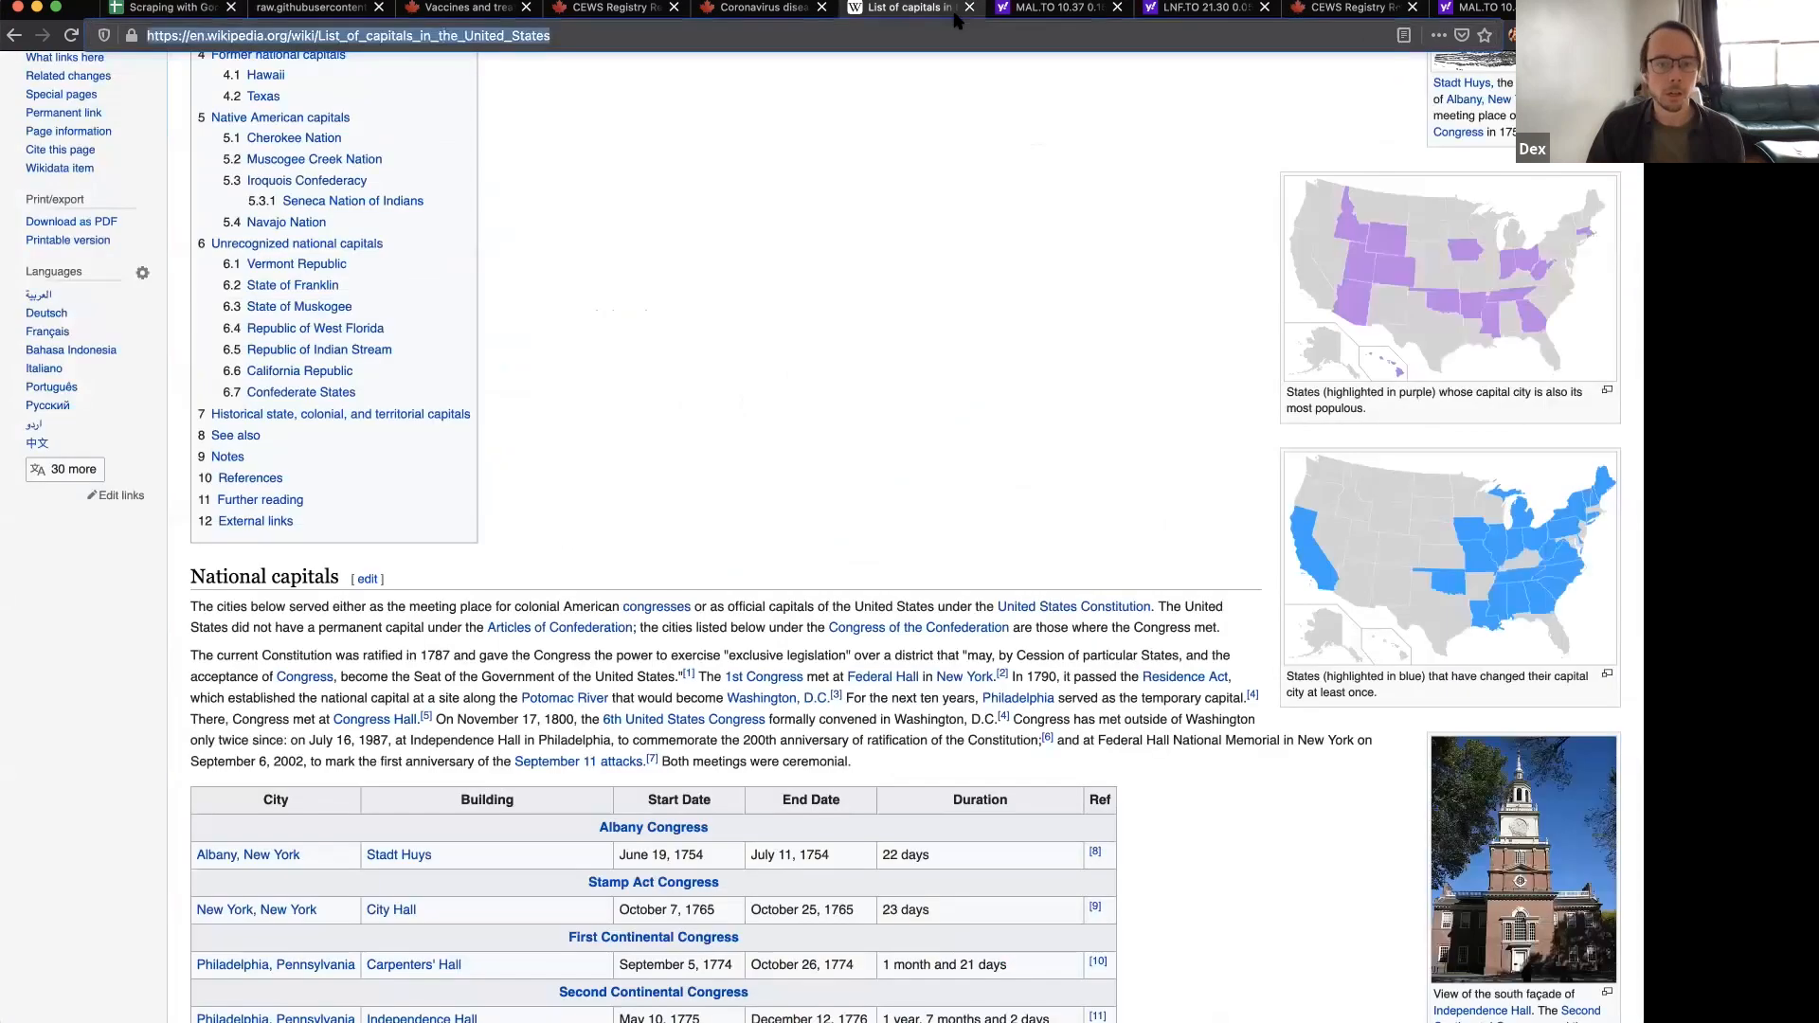
pyautogui.click(760, 549)
pyautogui.rightClick(298, 580)
pyautogui.click(374, 821)
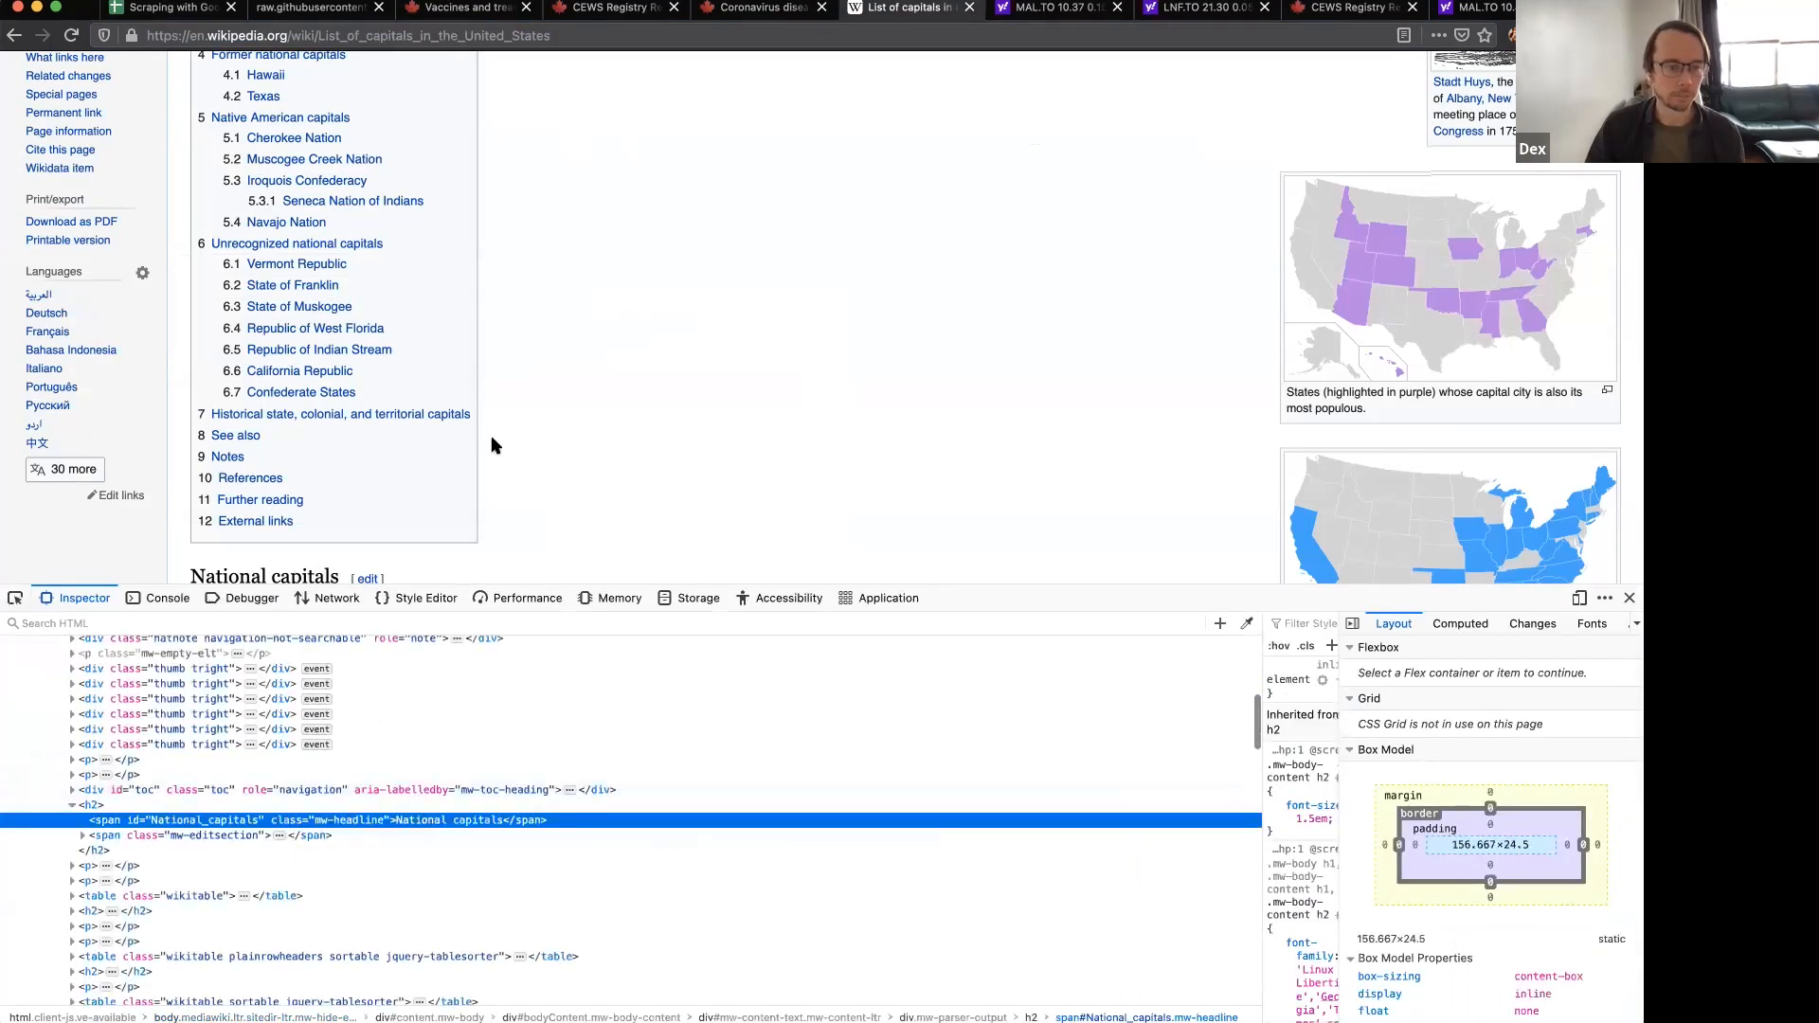
pyautogui.rightClick(163, 820)
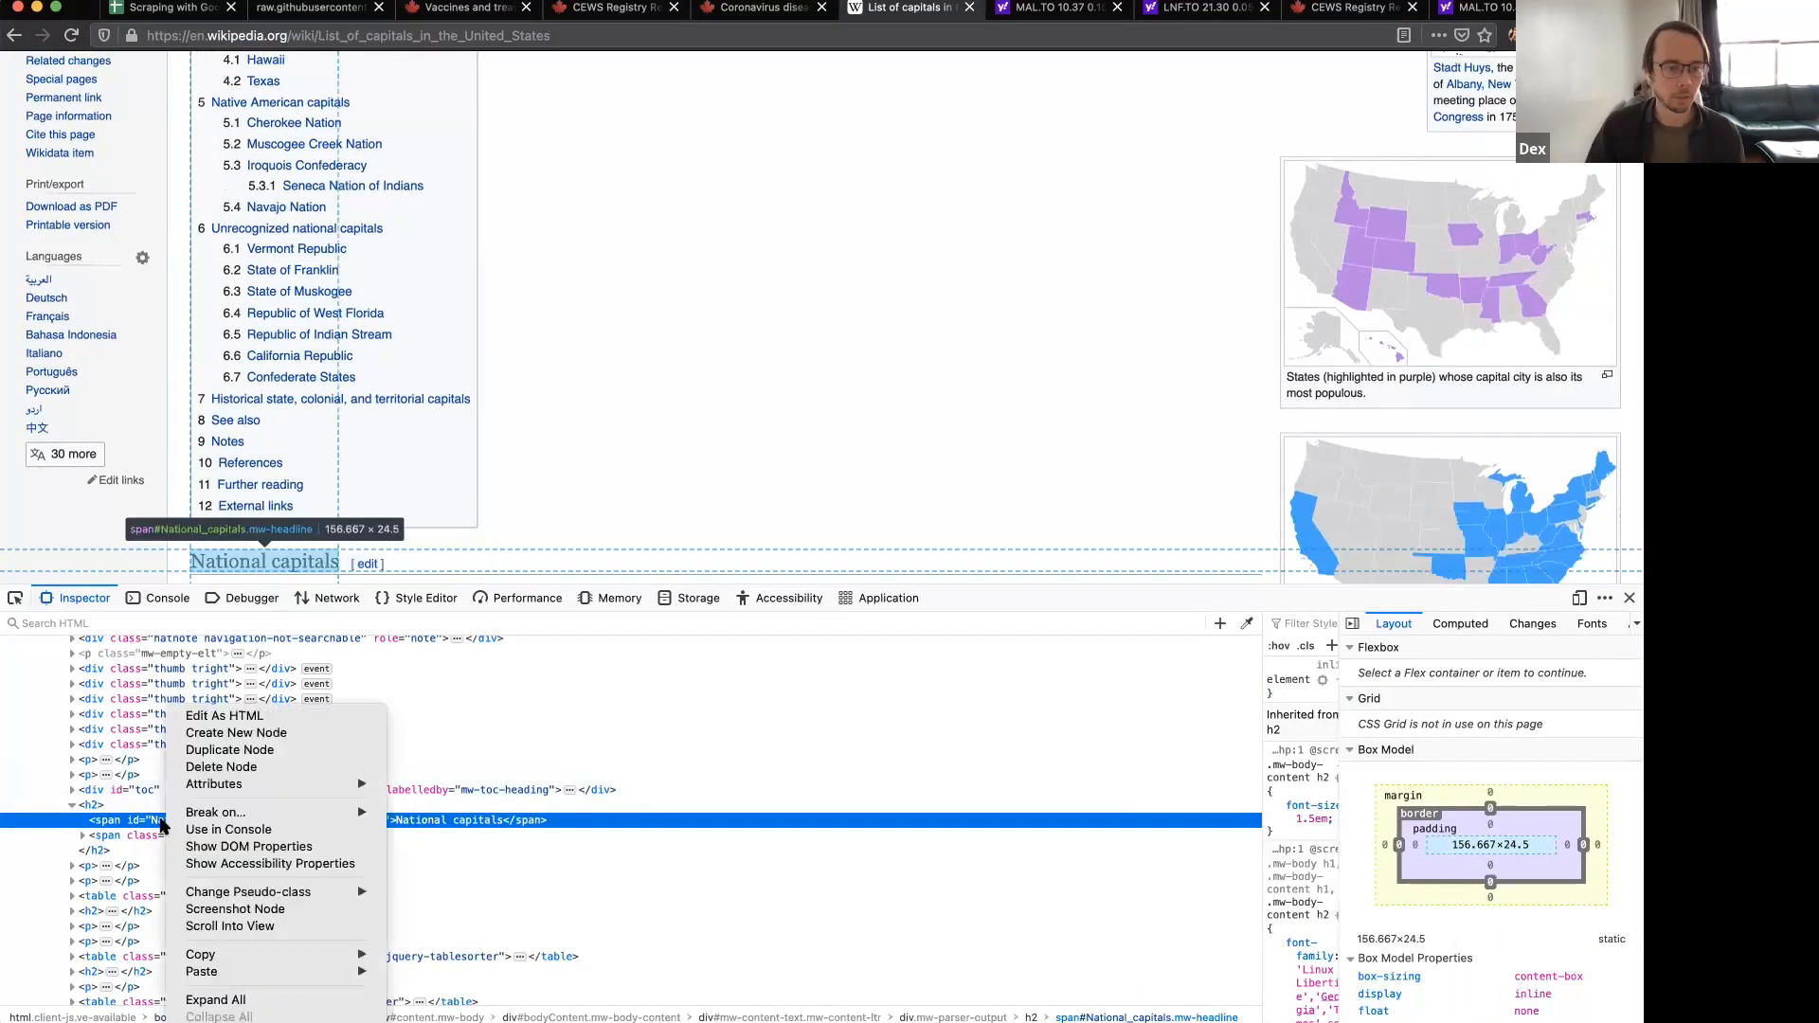
pyautogui.moveTo(242, 953)
pyautogui.click(457, 1000)
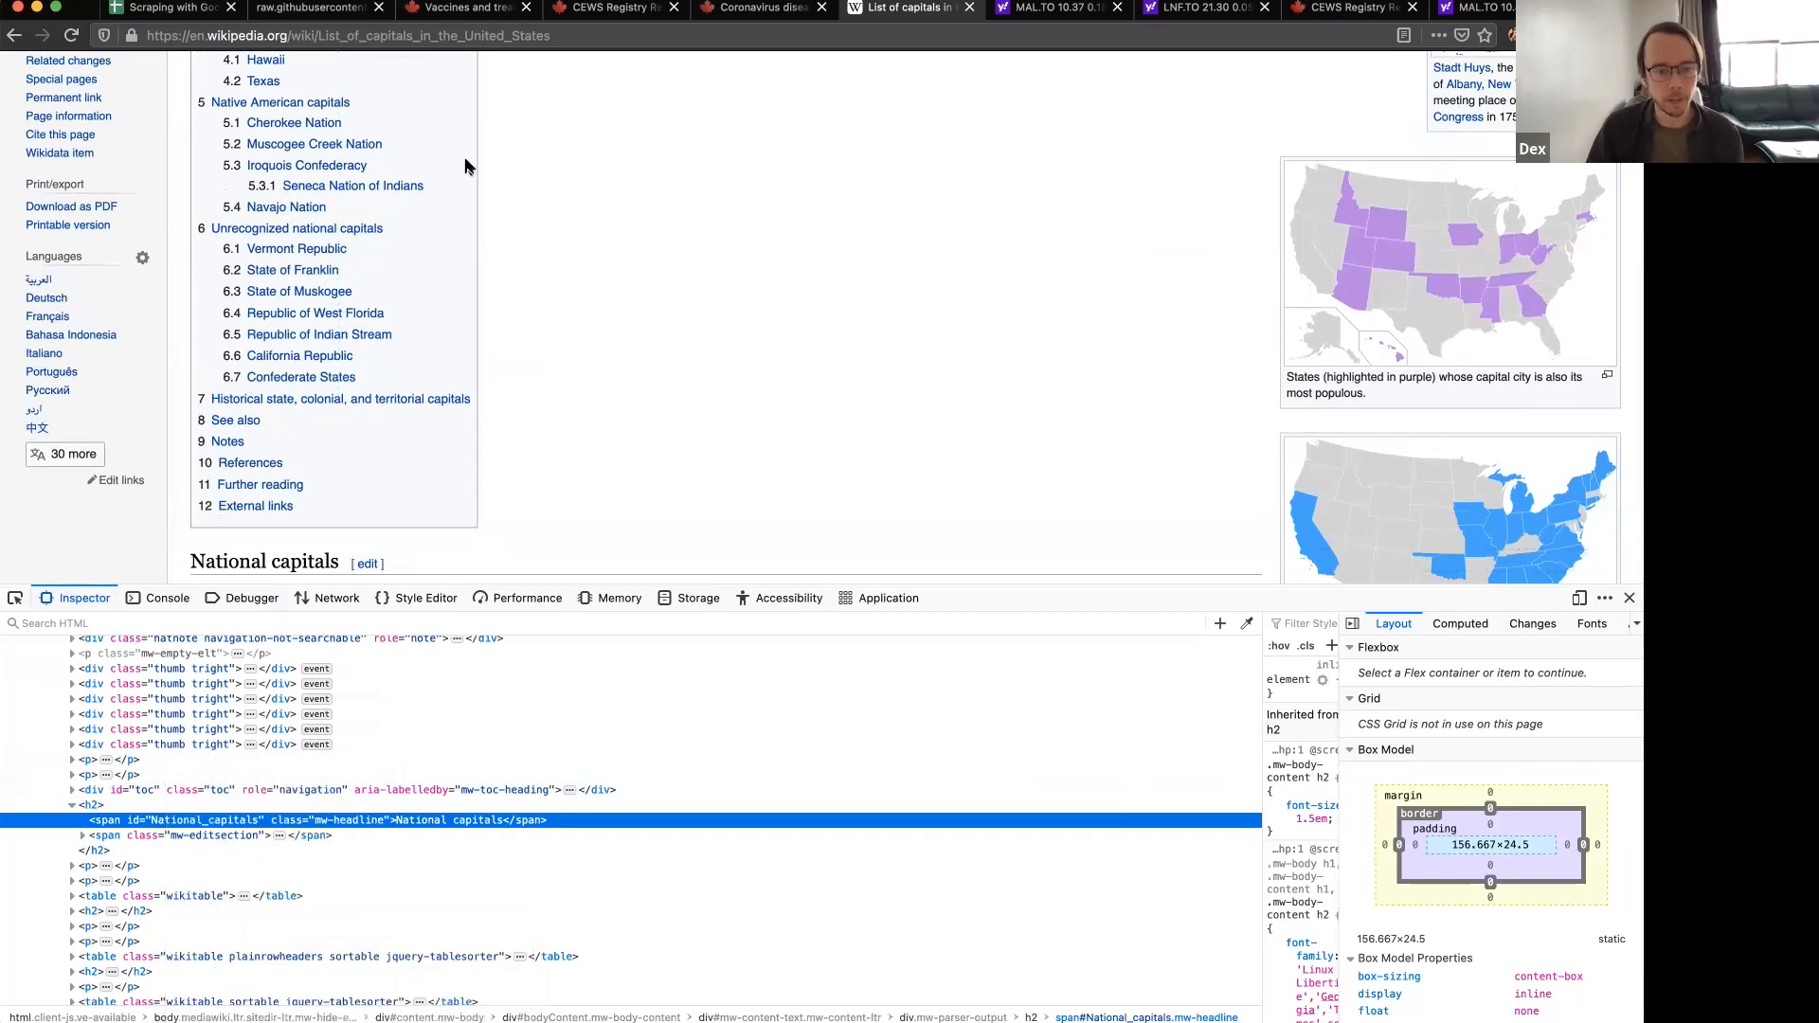
# - Complete E1's IMPORTXML formula in the spreadsheet with the copied XPath, close the quote and parenthesis, and enter it
pyautogui.click(194, 11)
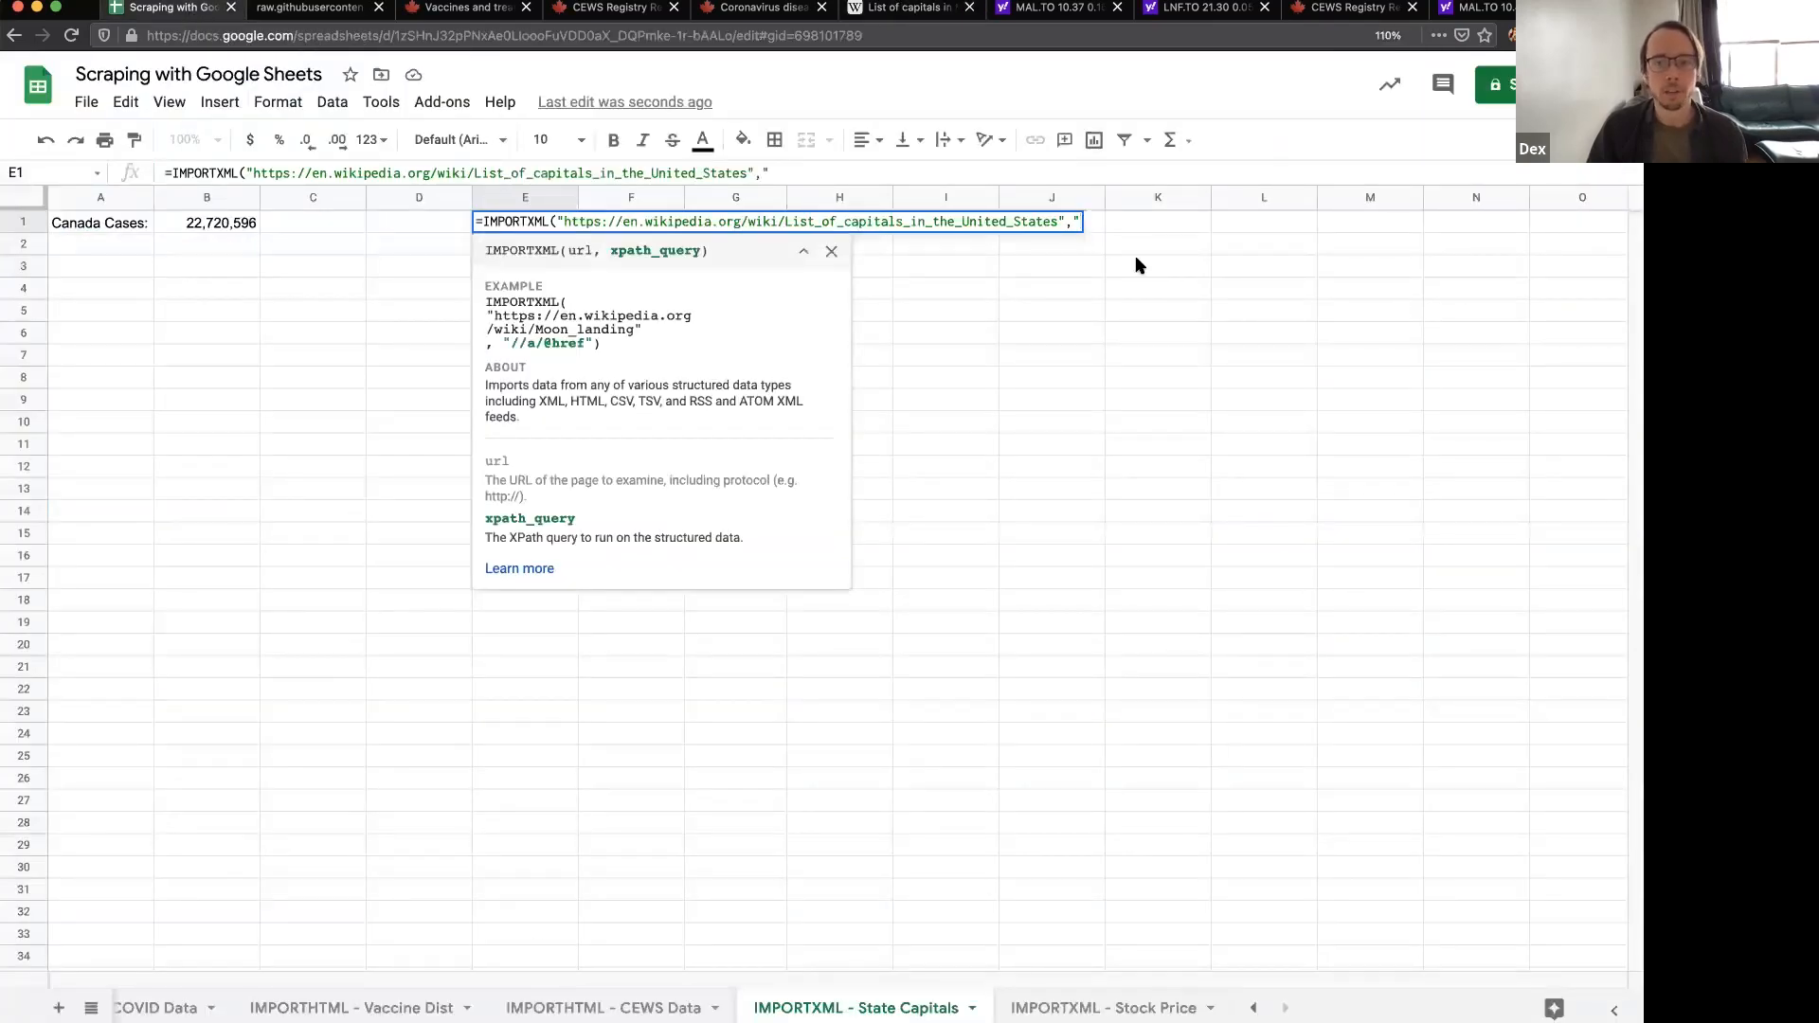
pyautogui.press('super+v')
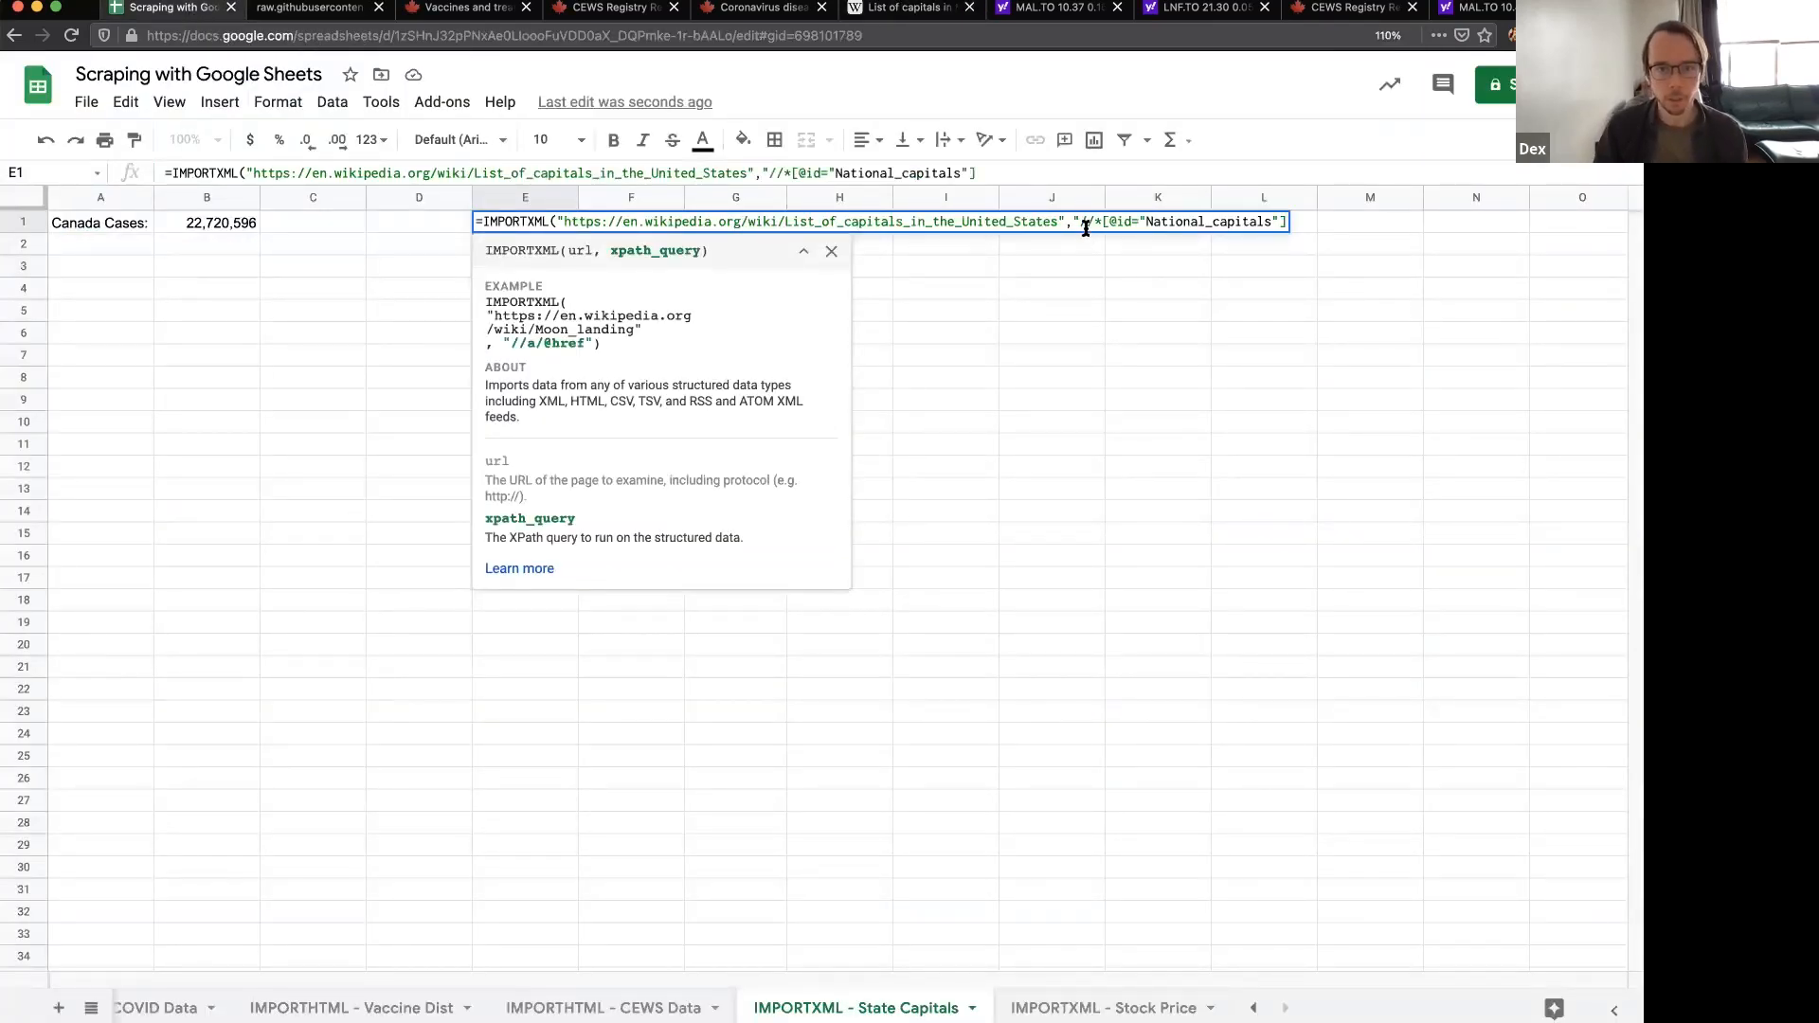
pyautogui.write('")')
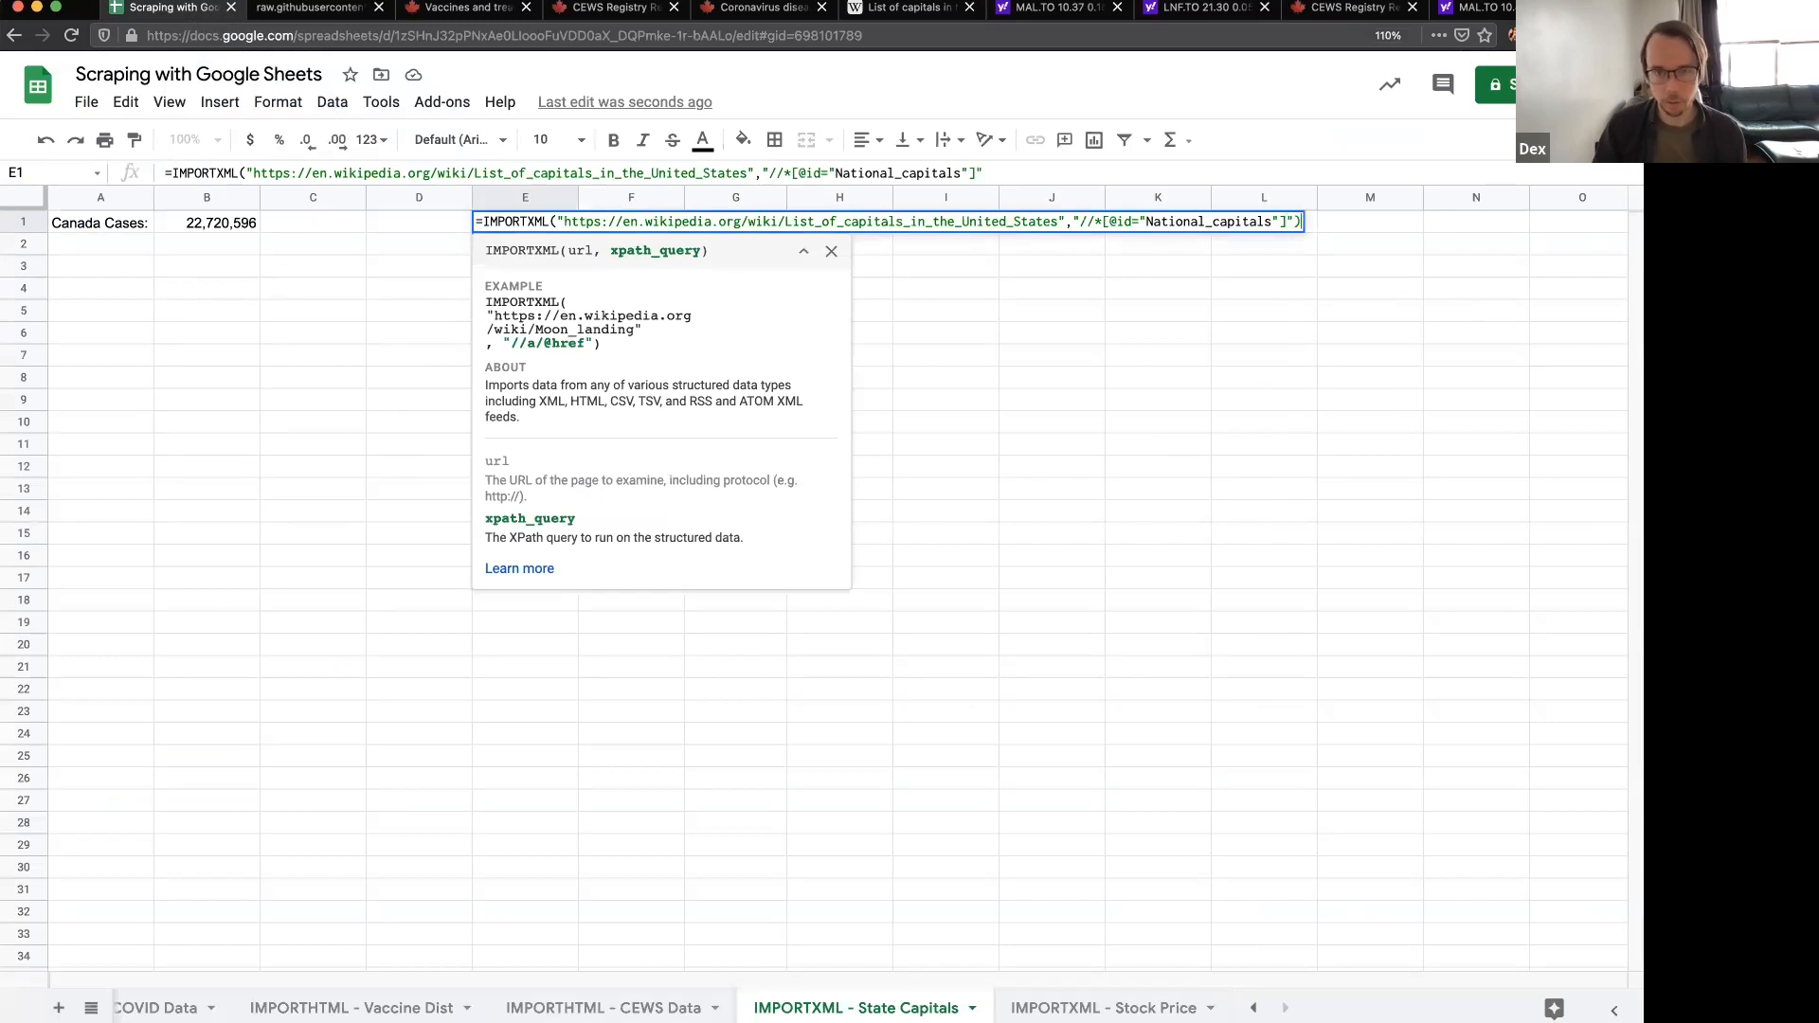
pyautogui.press('Return')
# - Replace the double quotes around National_capitals in E1's XPath with single quotes
pyautogui.click(530, 223)
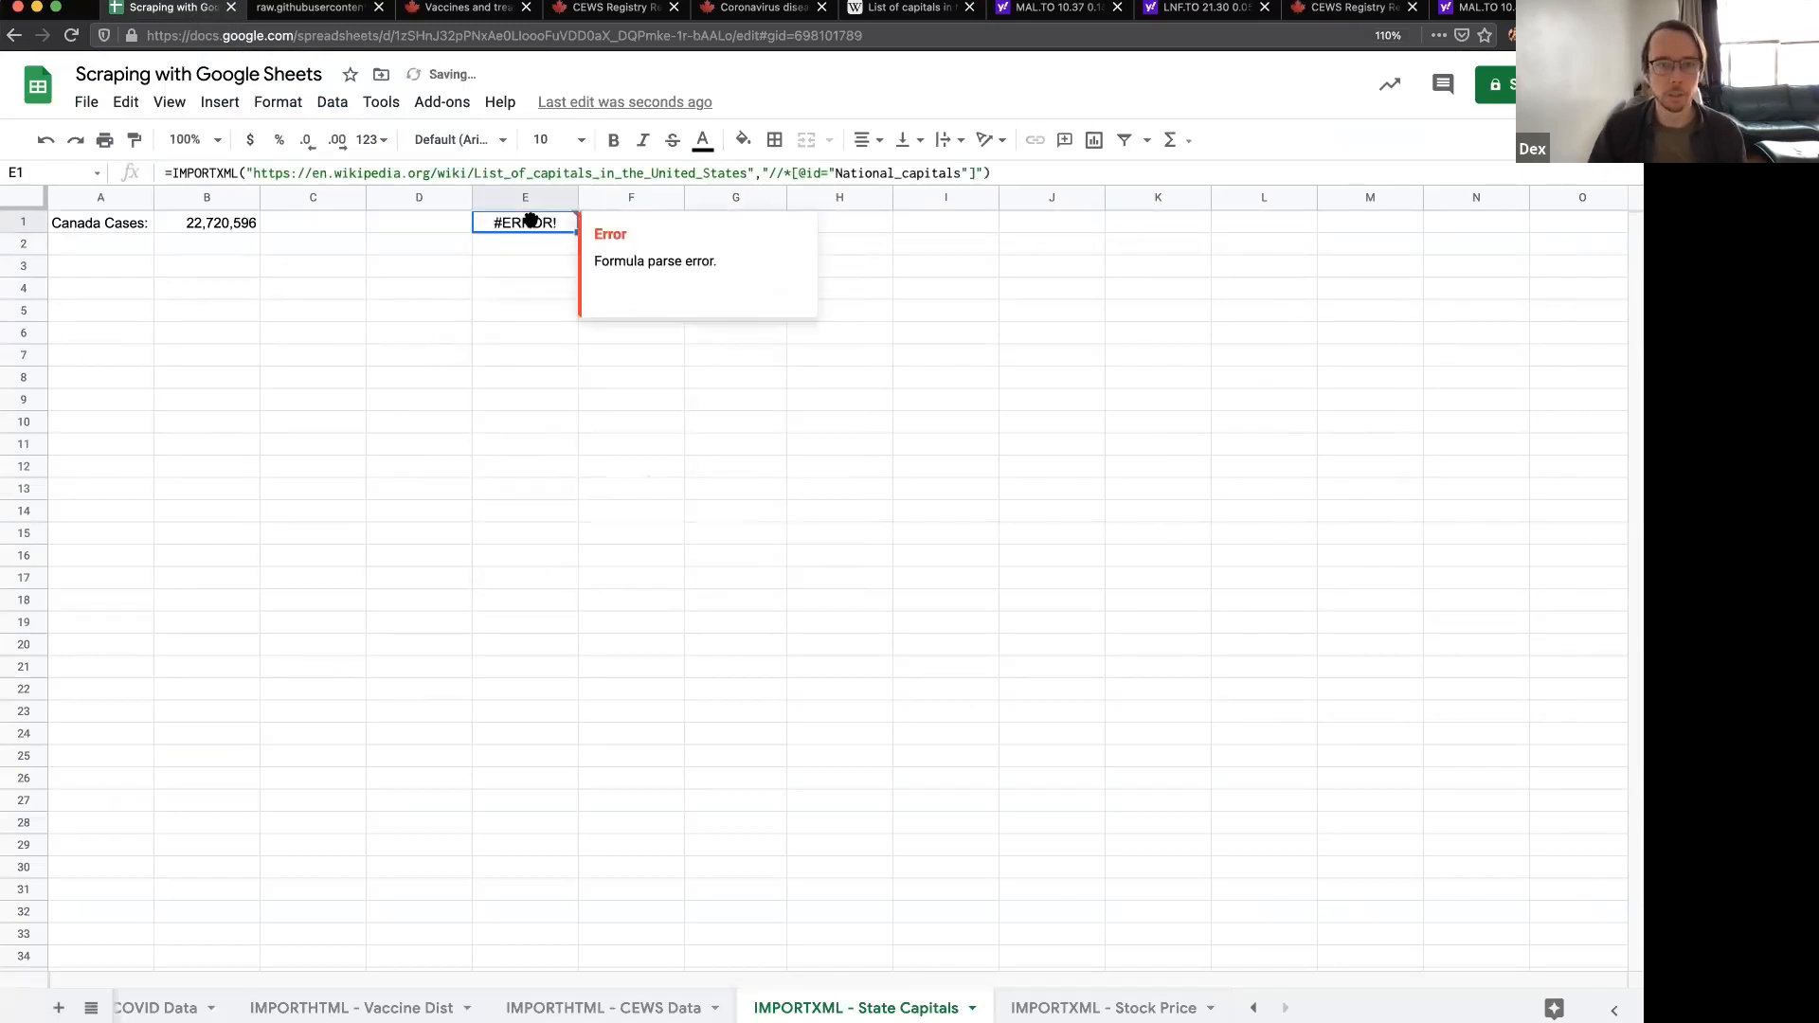
pyautogui.click(966, 173)
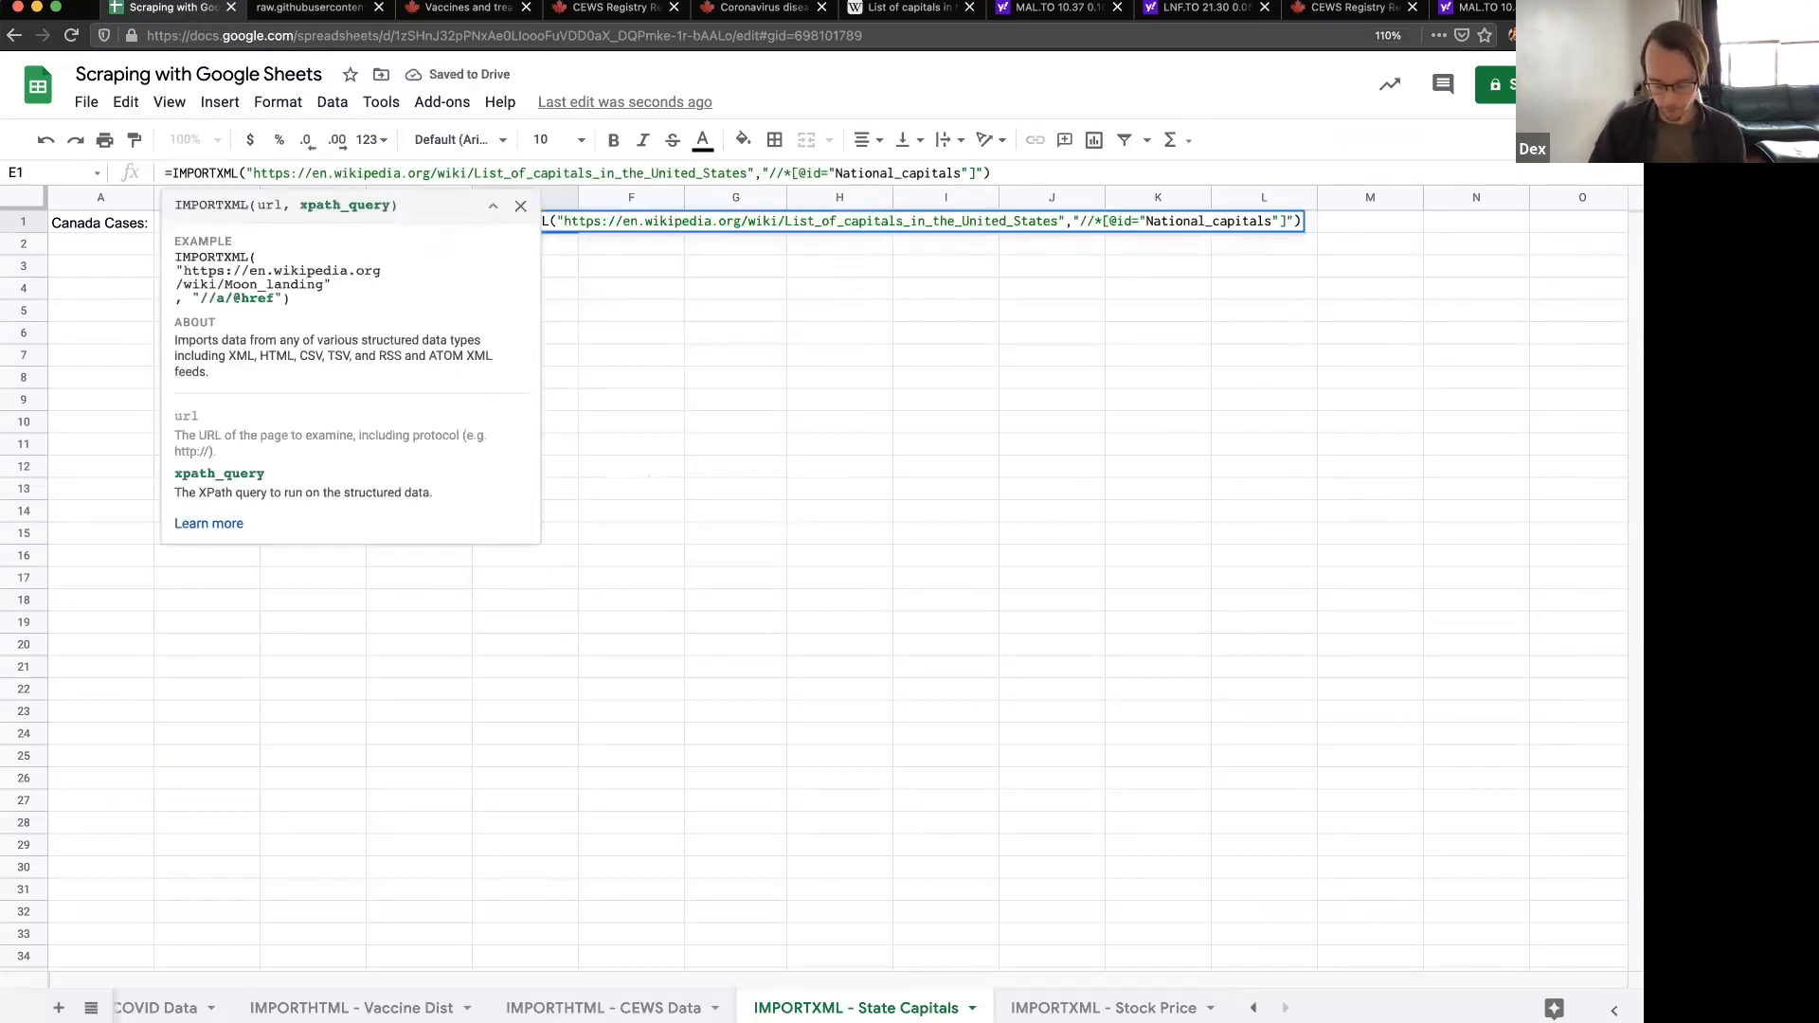
pyautogui.press('BackSpace')
pyautogui.write("'")
pyautogui.click(836, 174)
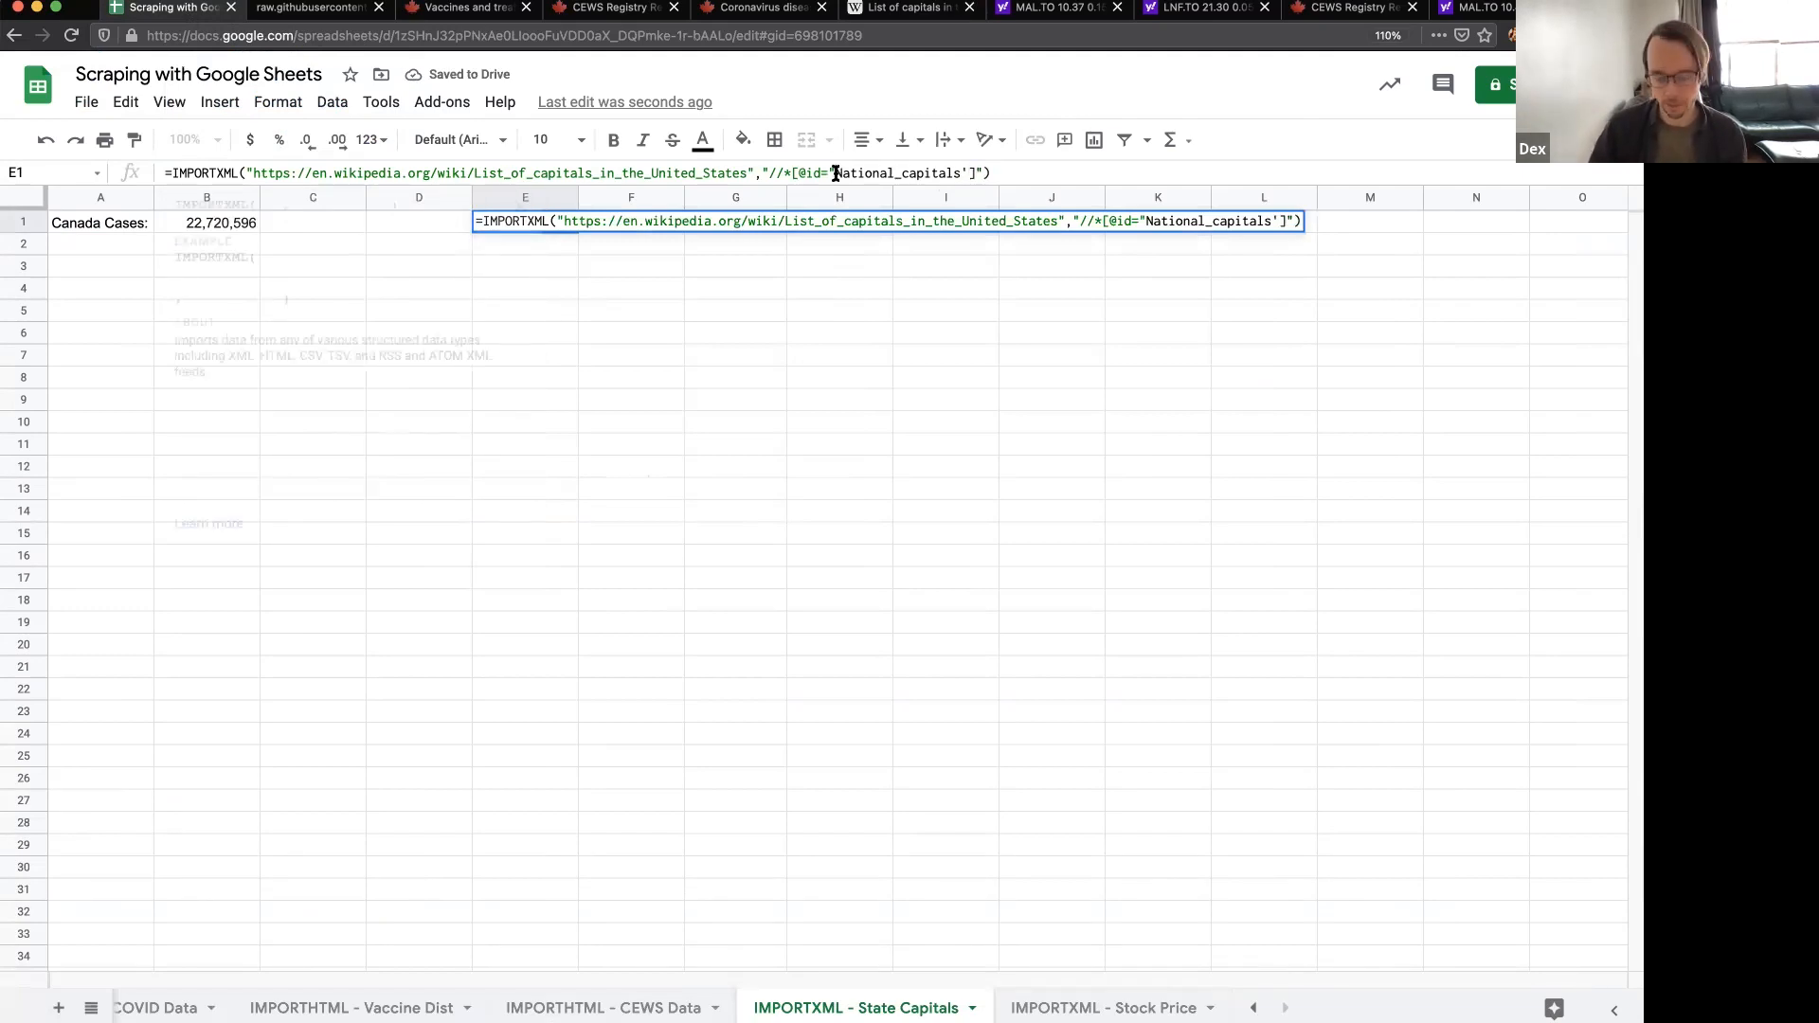
pyautogui.press('BackSpace')
pyautogui.write("'")
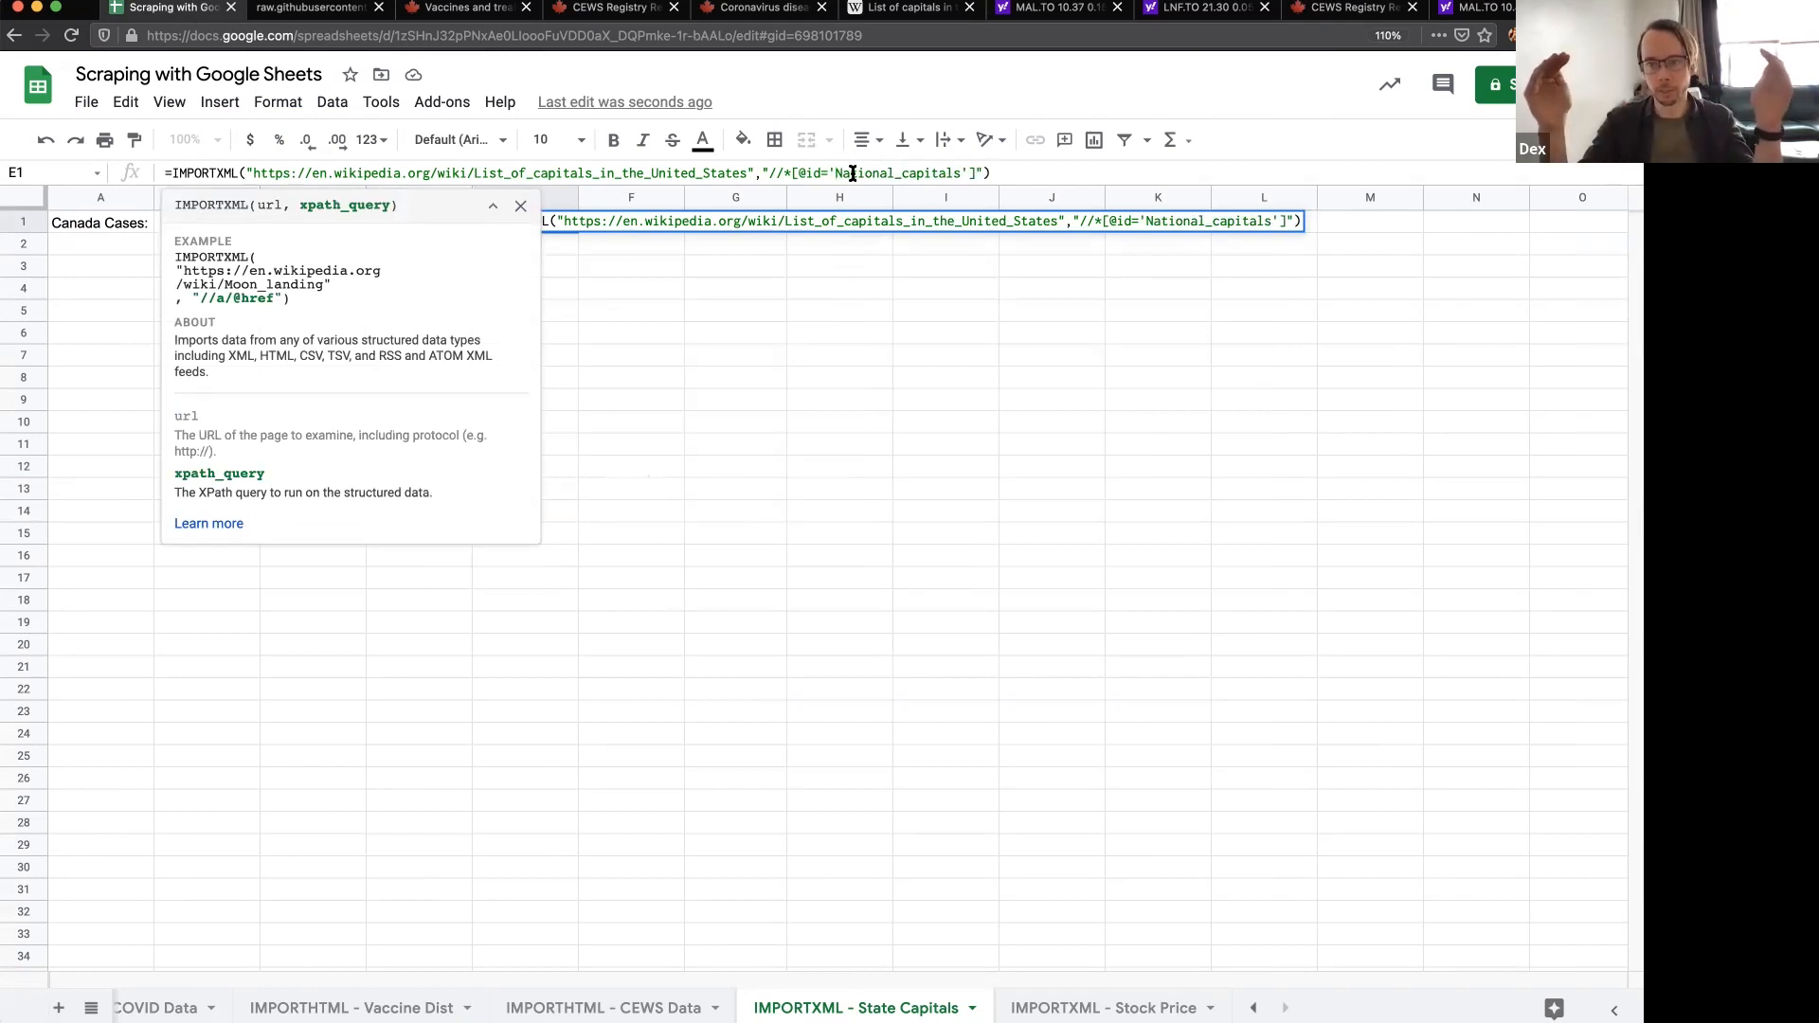
# - Review the id condition and quoting of the XPath in E1, commit the formula and reselect the cell
pyautogui.click(1023, 171)
pyautogui.press('Left')
pyautogui.press('Left')
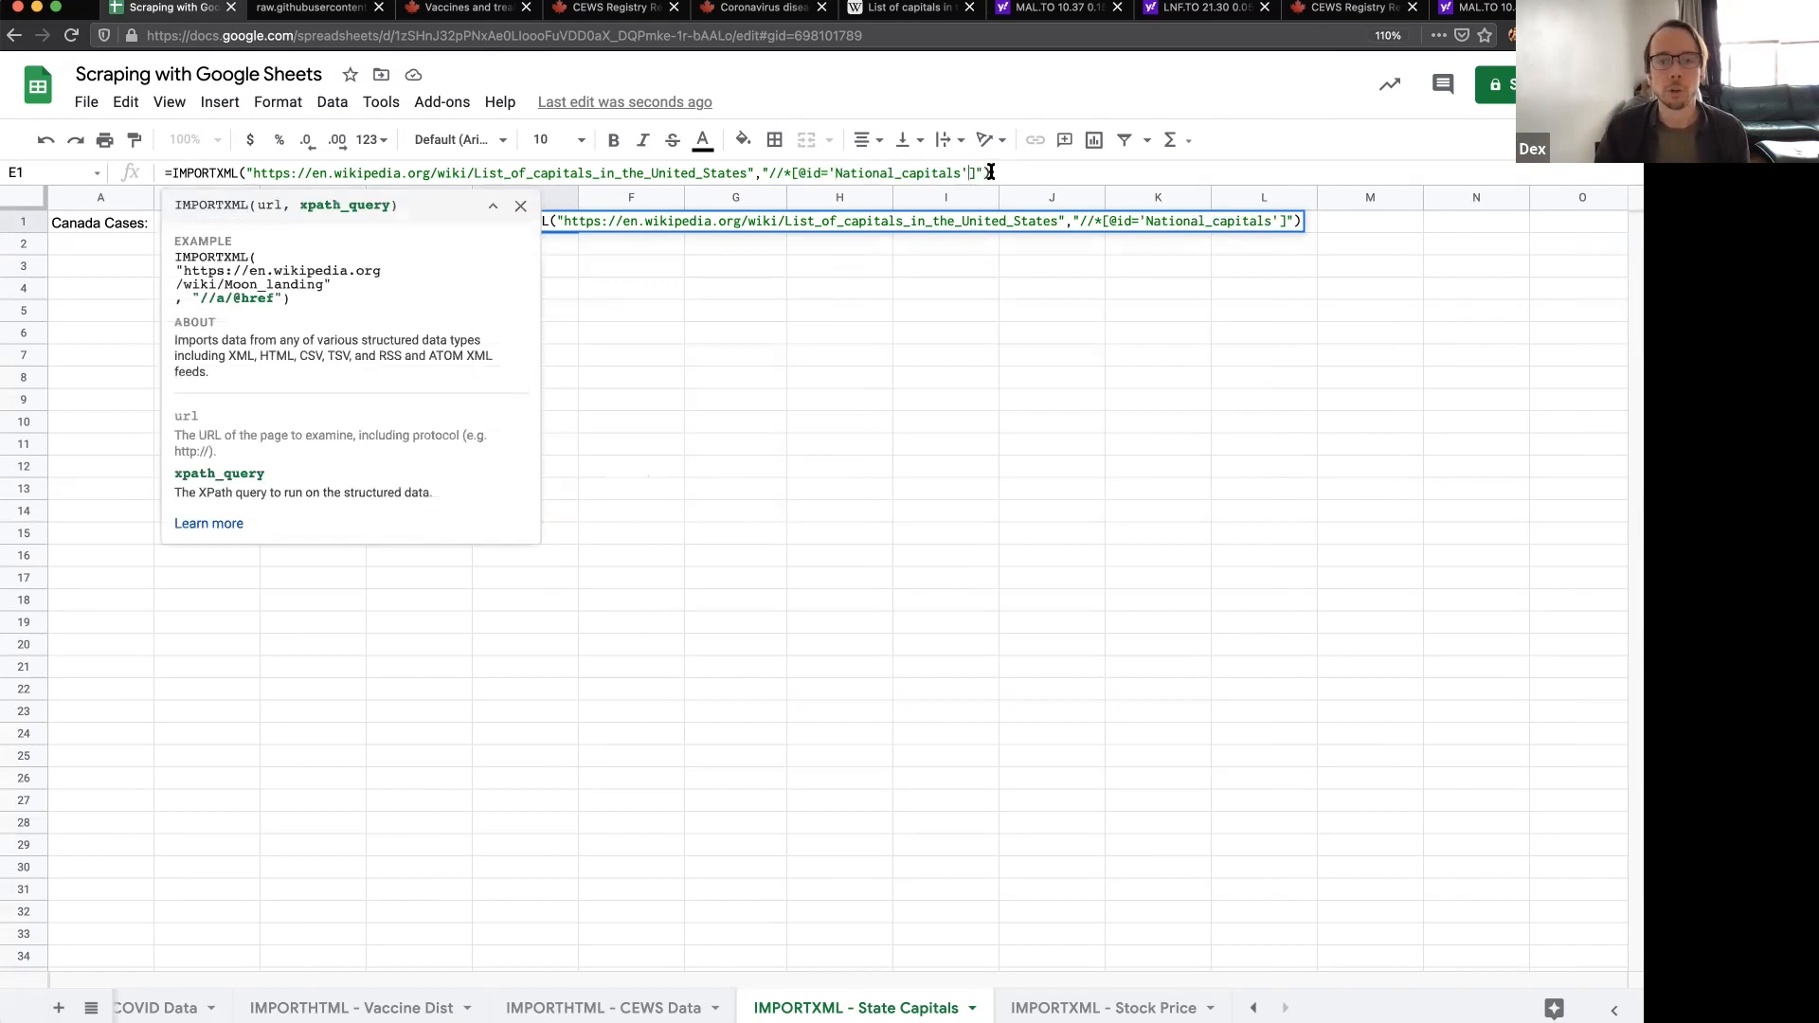
pyautogui.moveTo(791, 173); pyautogui.dragTo(850, 170)
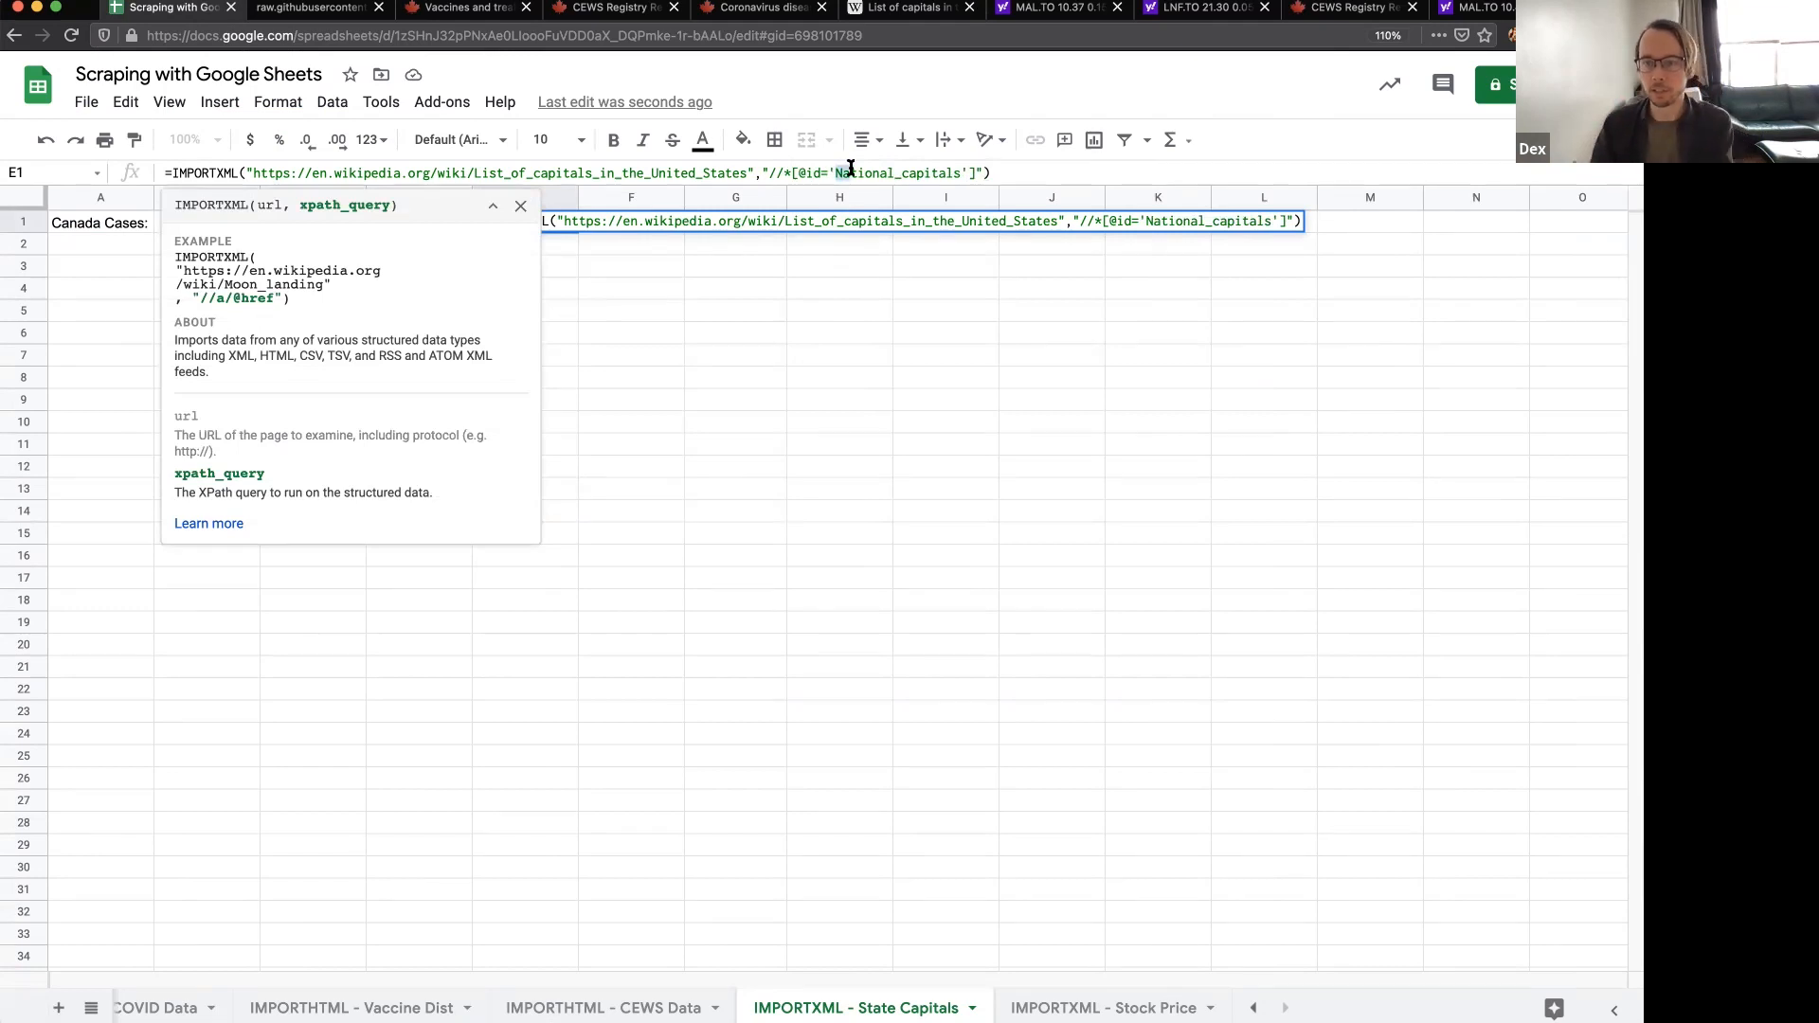
pyautogui.click(916, 172)
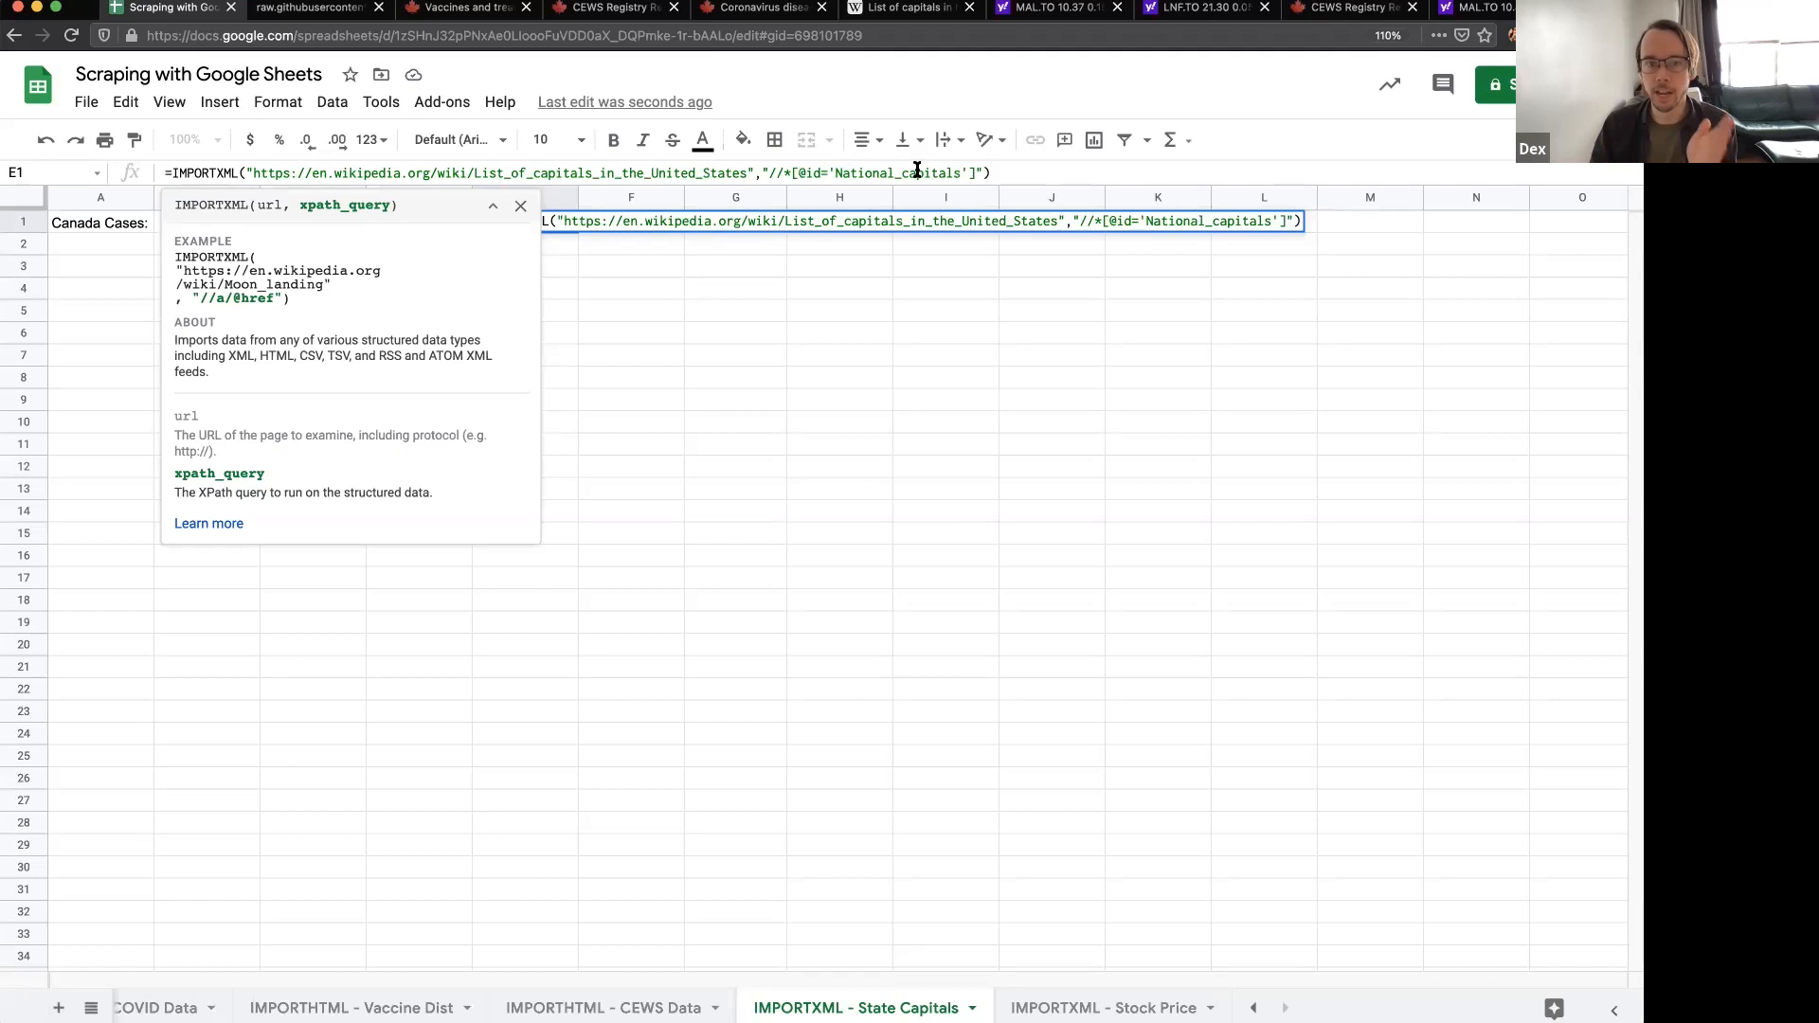
pyautogui.moveTo(836, 172); pyautogui.dragTo(958, 174)
pyautogui.click(958, 173)
pyautogui.press('Return')
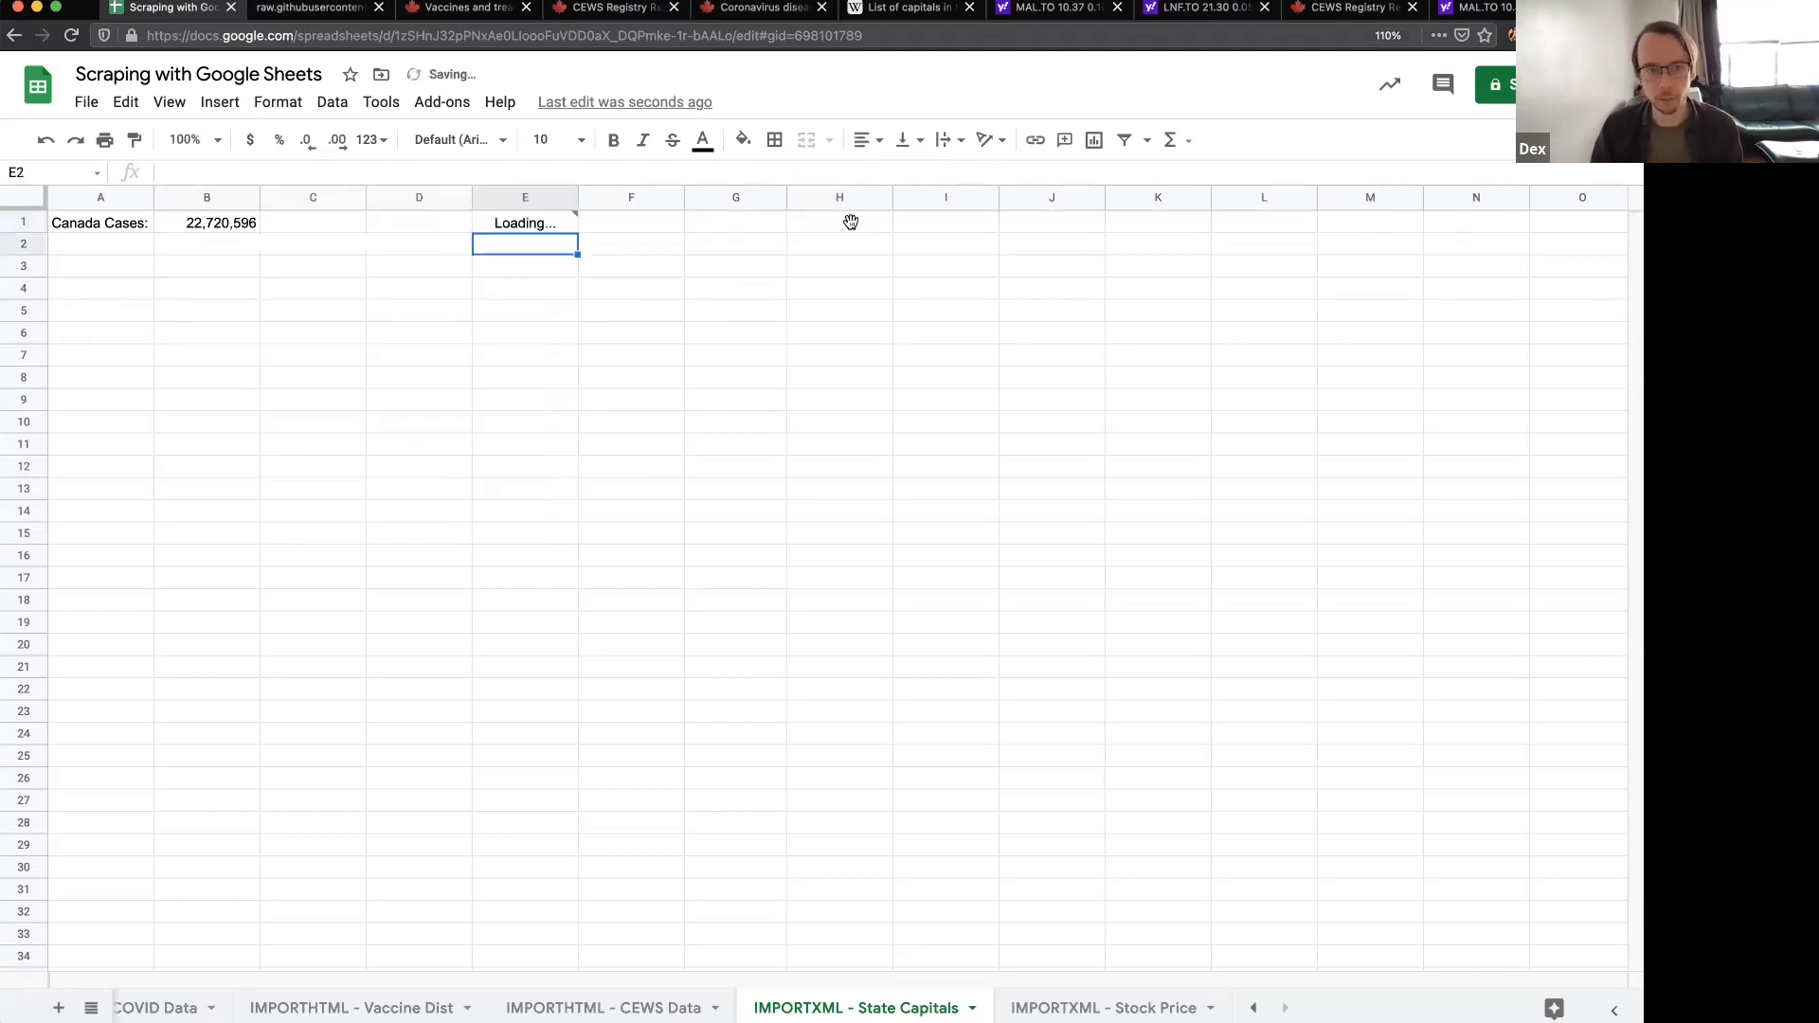
pyautogui.press('Up')
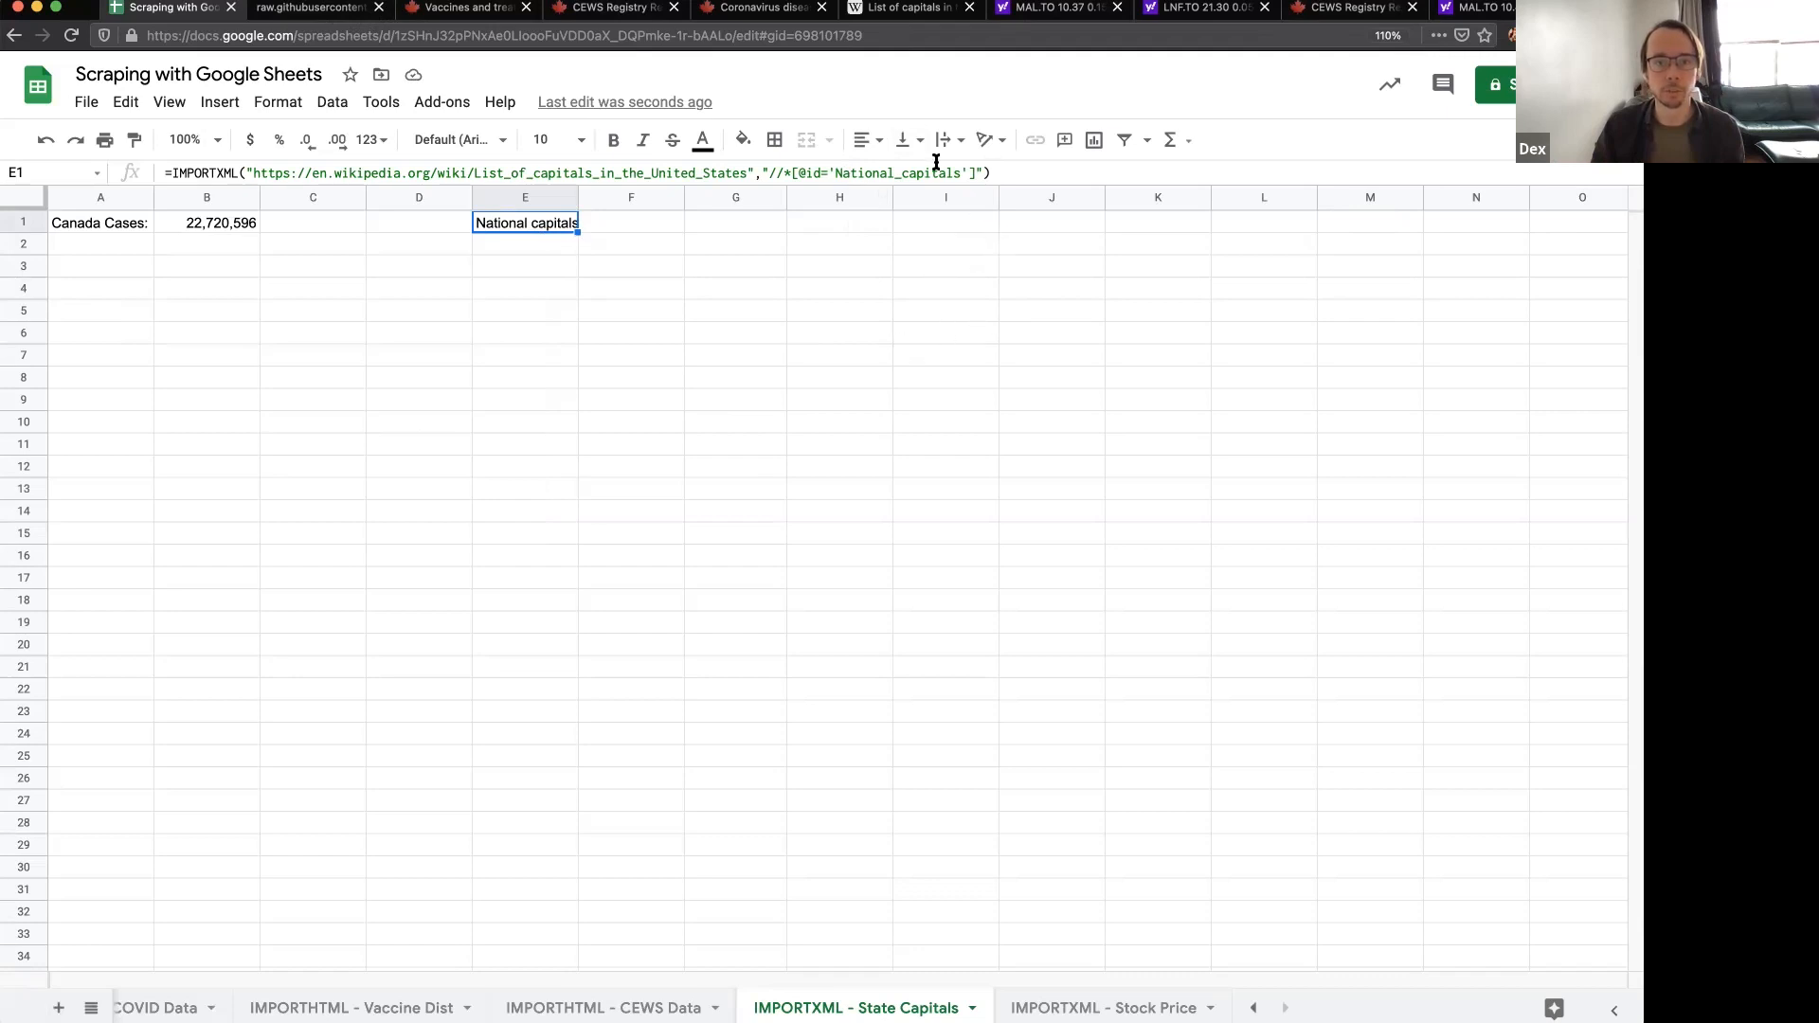
# - Return to the Wikipedia page and enlarge the inspector text to examine the National capitals span's id and class
pyautogui.click(881, 10)
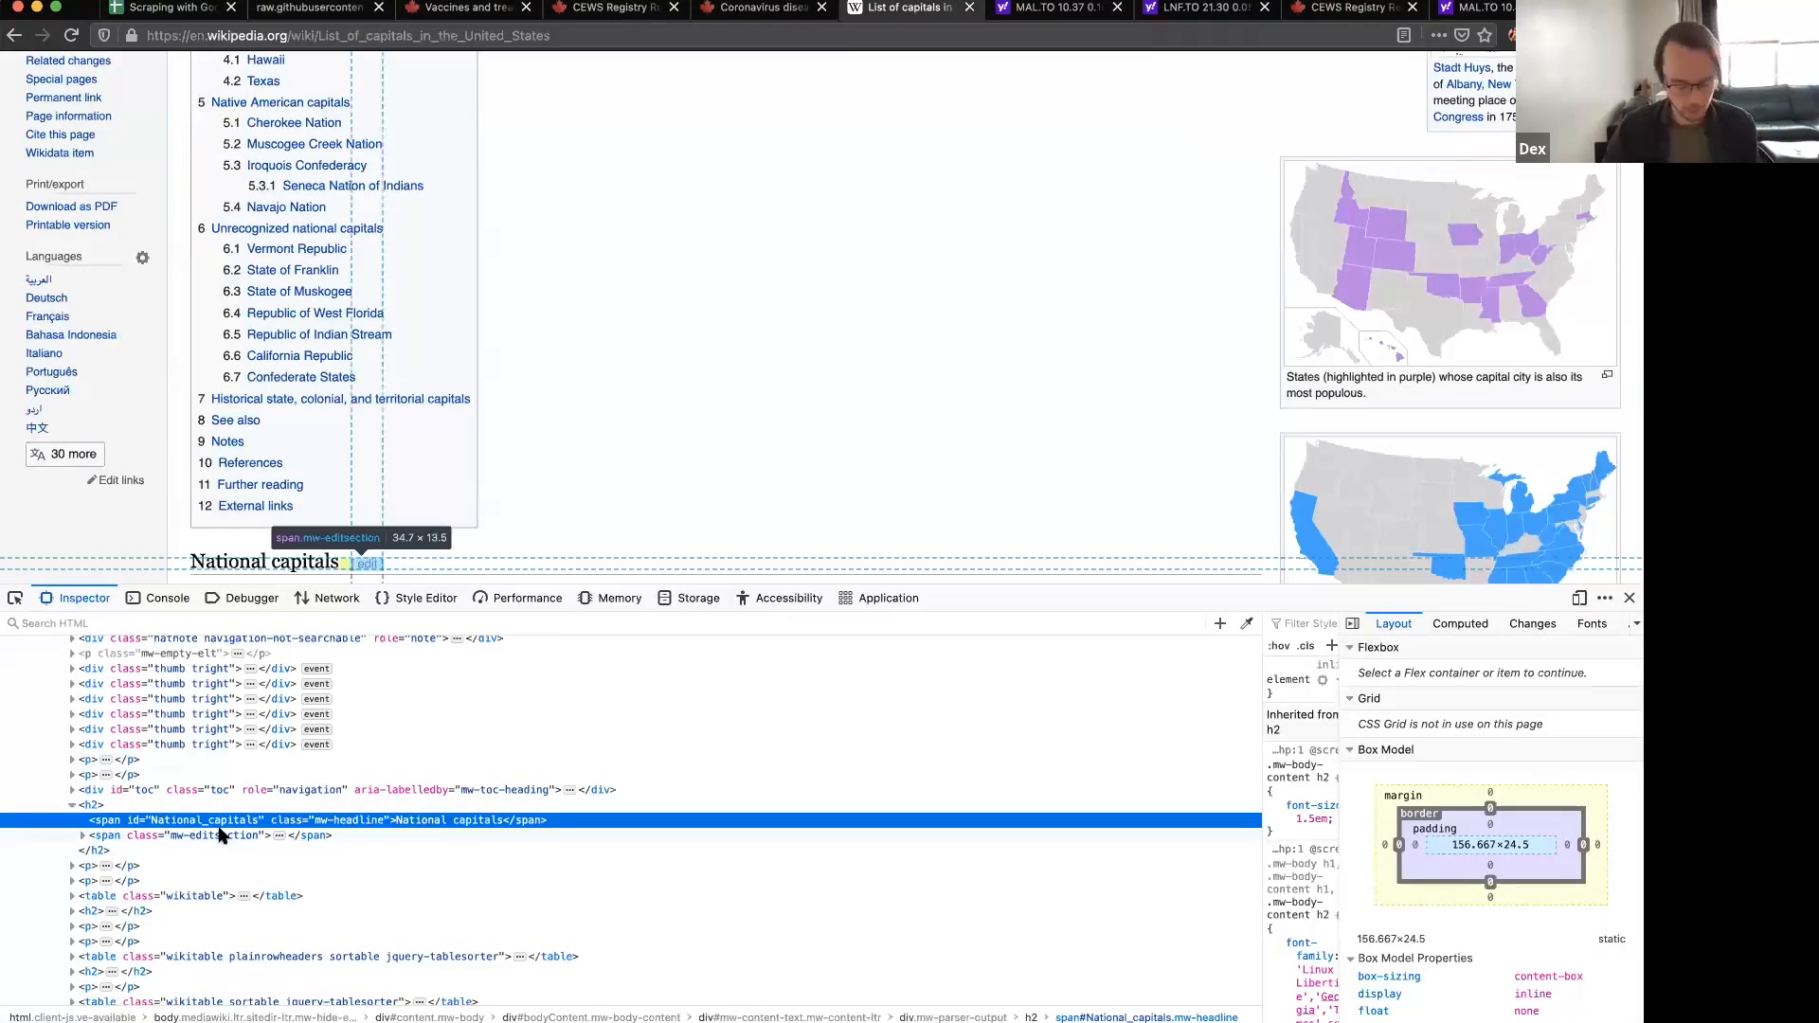
pyautogui.press('super+plus')
pyautogui.press('super+plus')
pyautogui.press('super+plus')
pyautogui.press('super+plus')
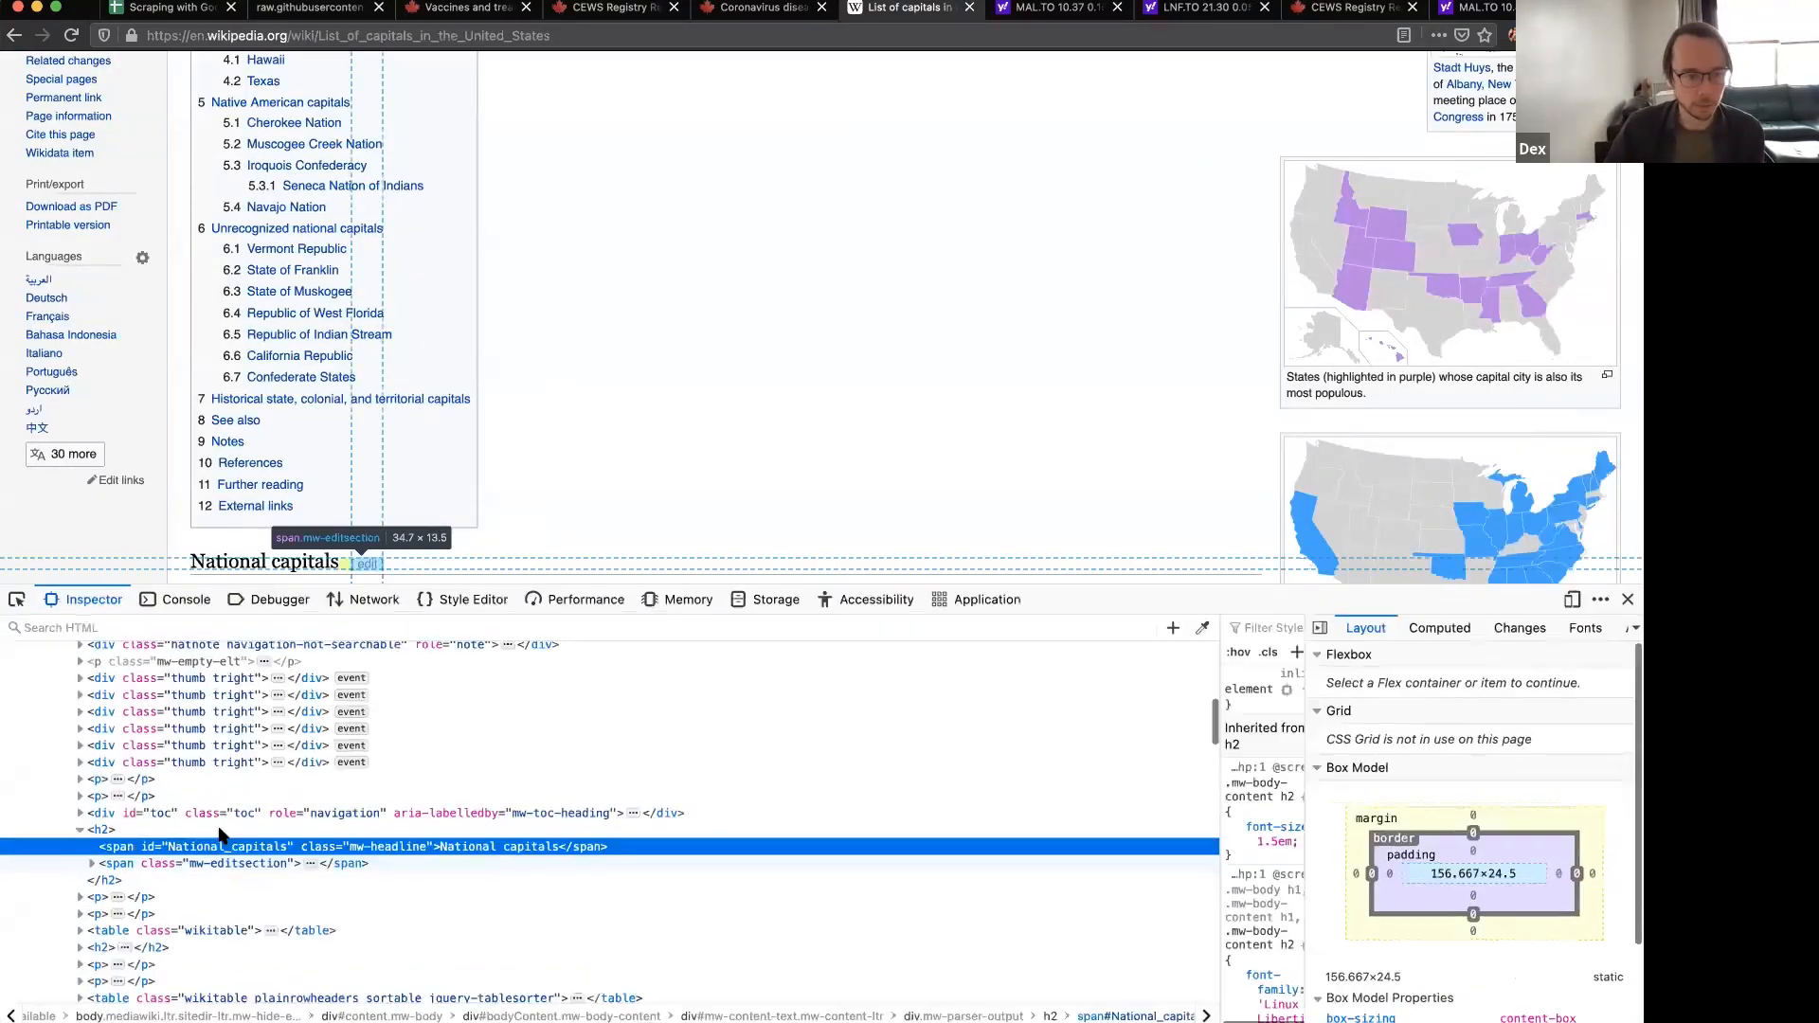
pyautogui.scroll(-3, 251, 824)
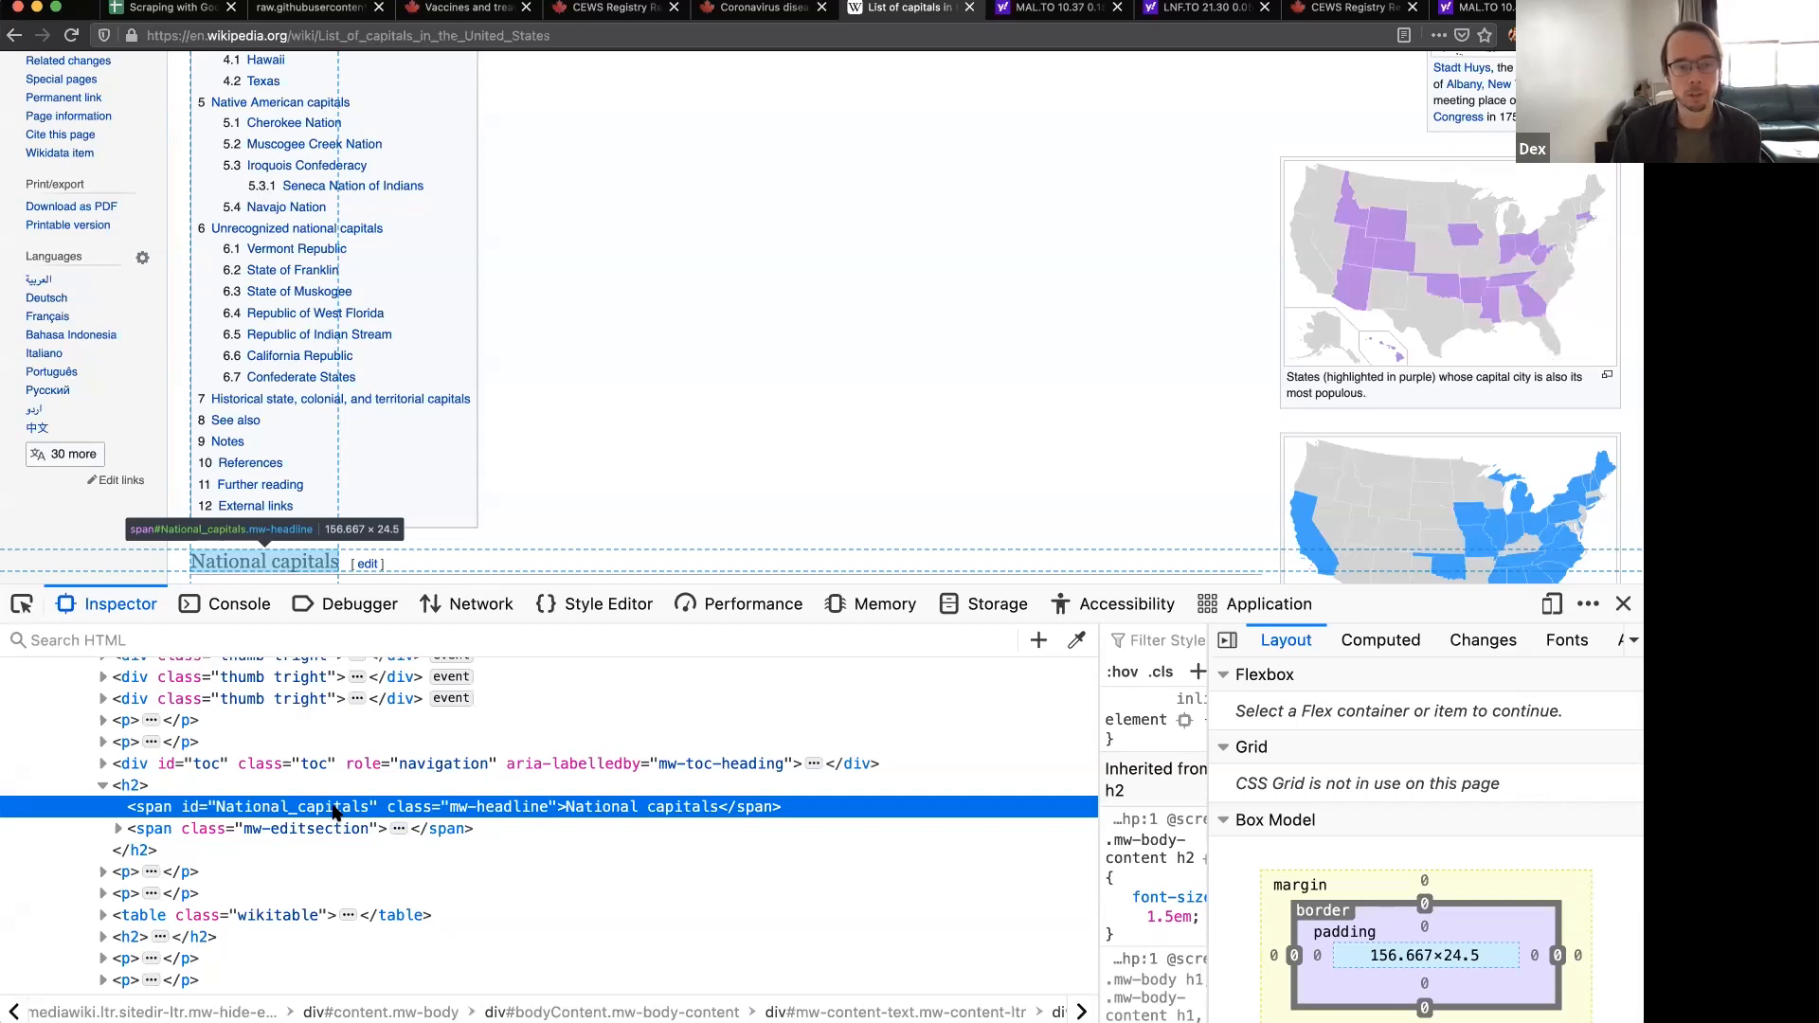
# - Look through the Wikipedia page's section headings and tables from National capitals to Insular area capitals
pyautogui.scroll(-5, 464, 417)
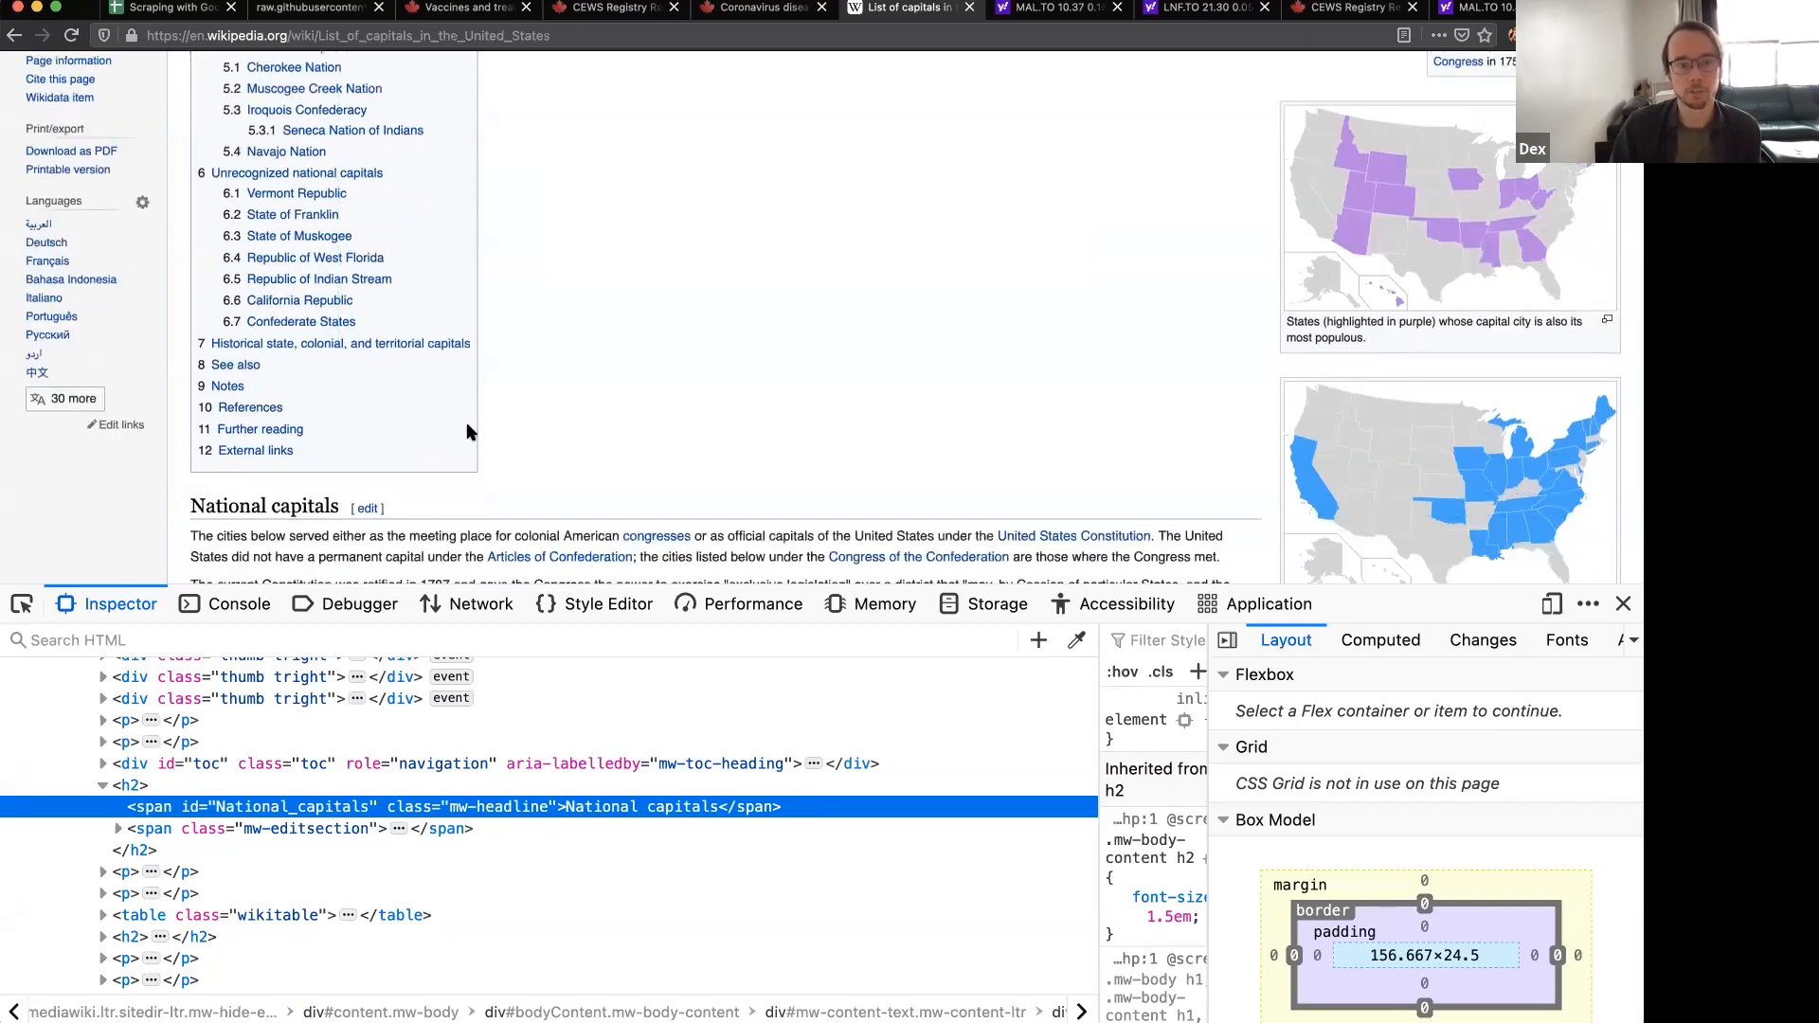
pyautogui.scroll(-10, 413, 346)
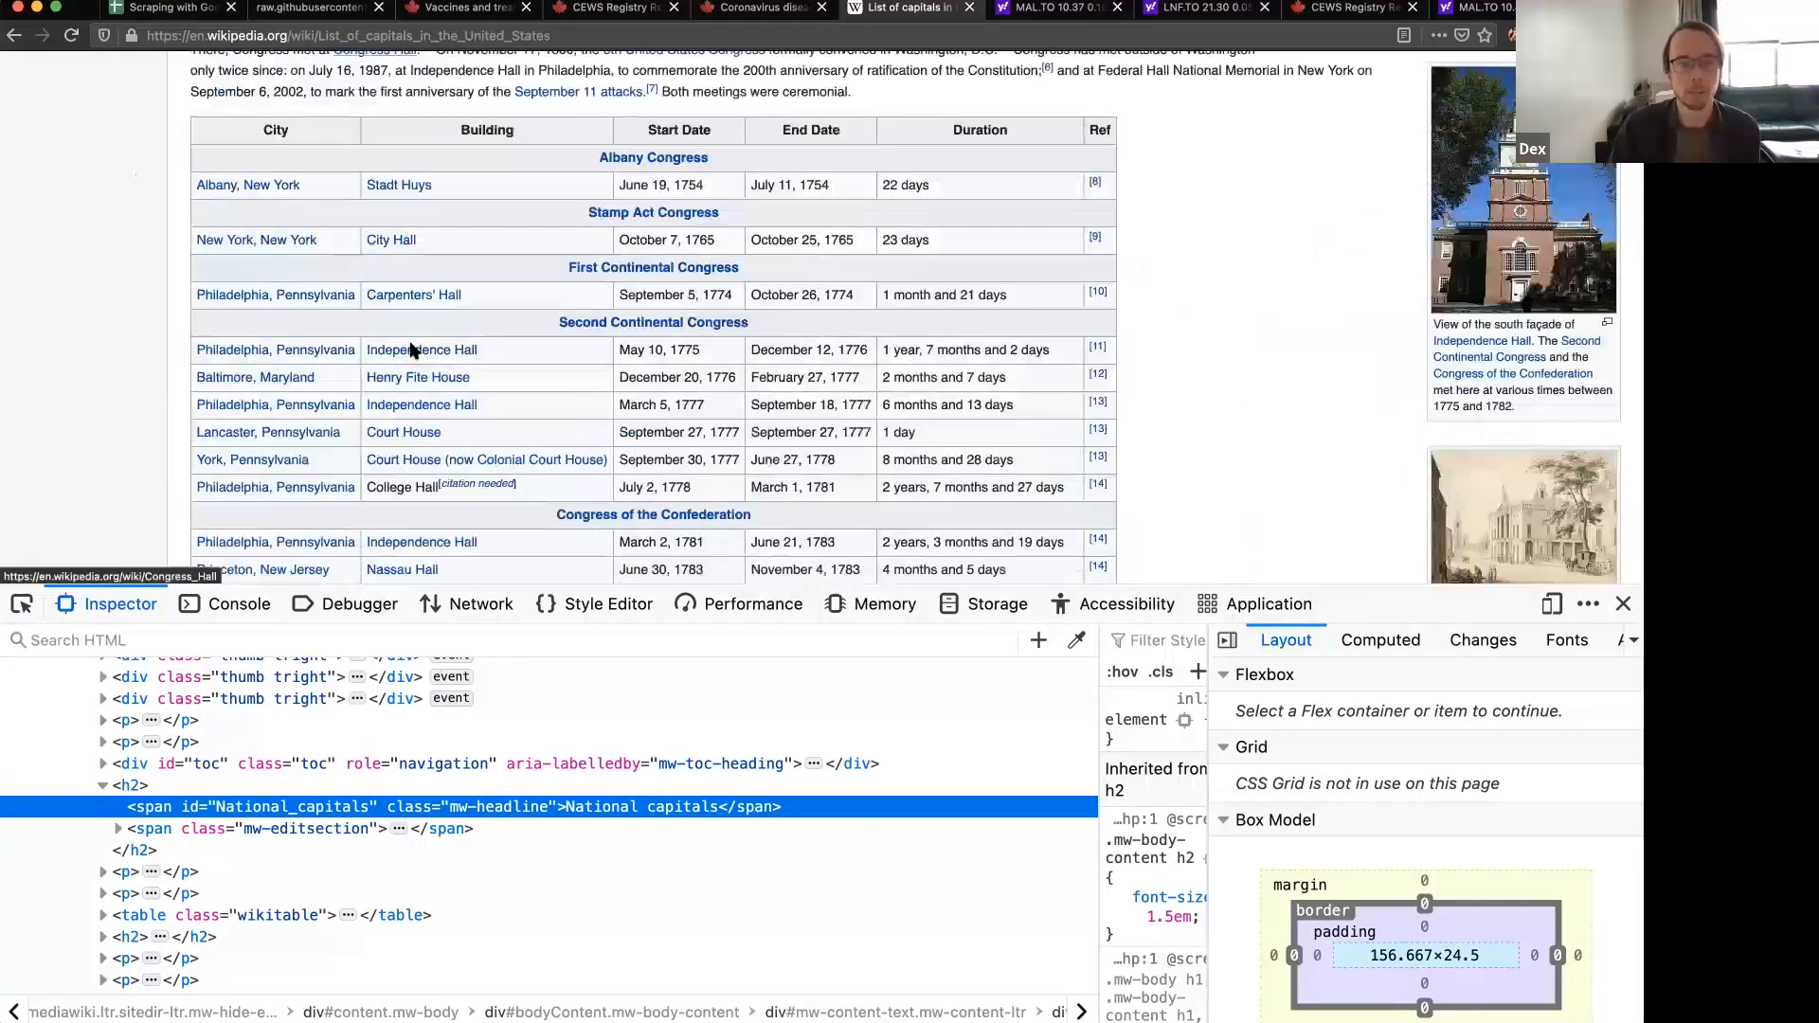
pyautogui.scroll(-1, 410, 373)
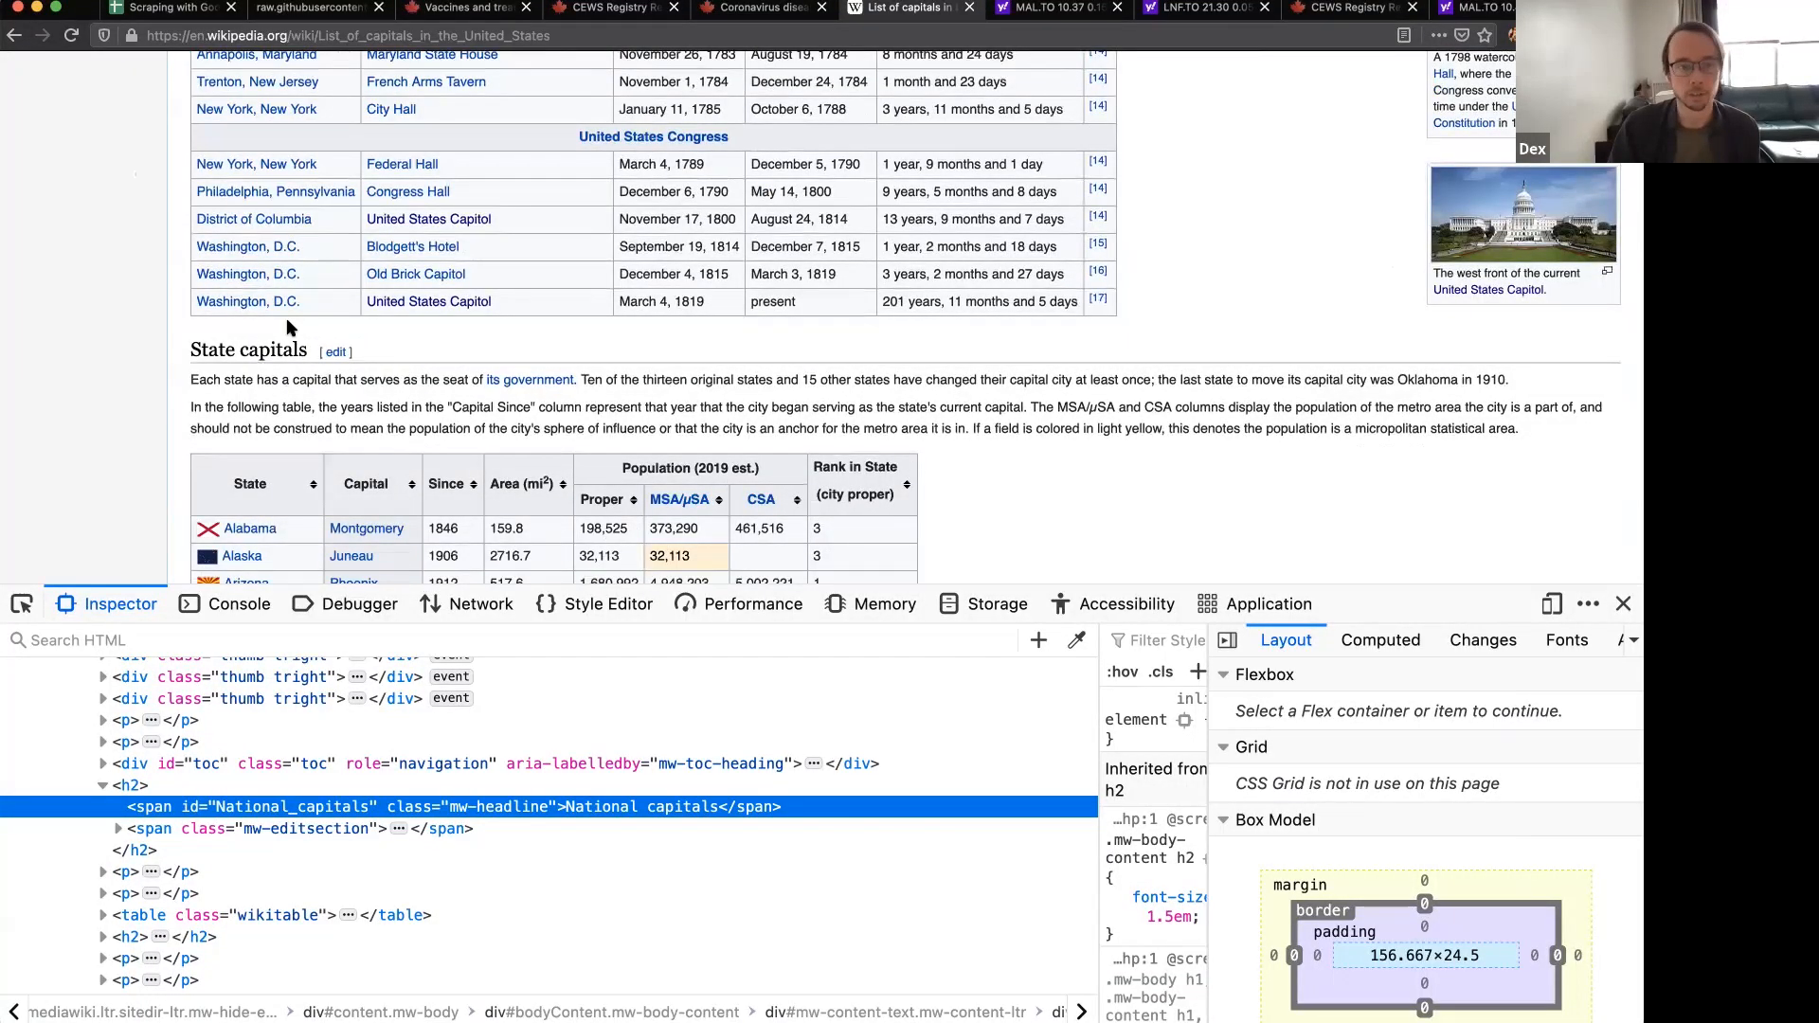
pyautogui.scroll(-5, 427, 379)
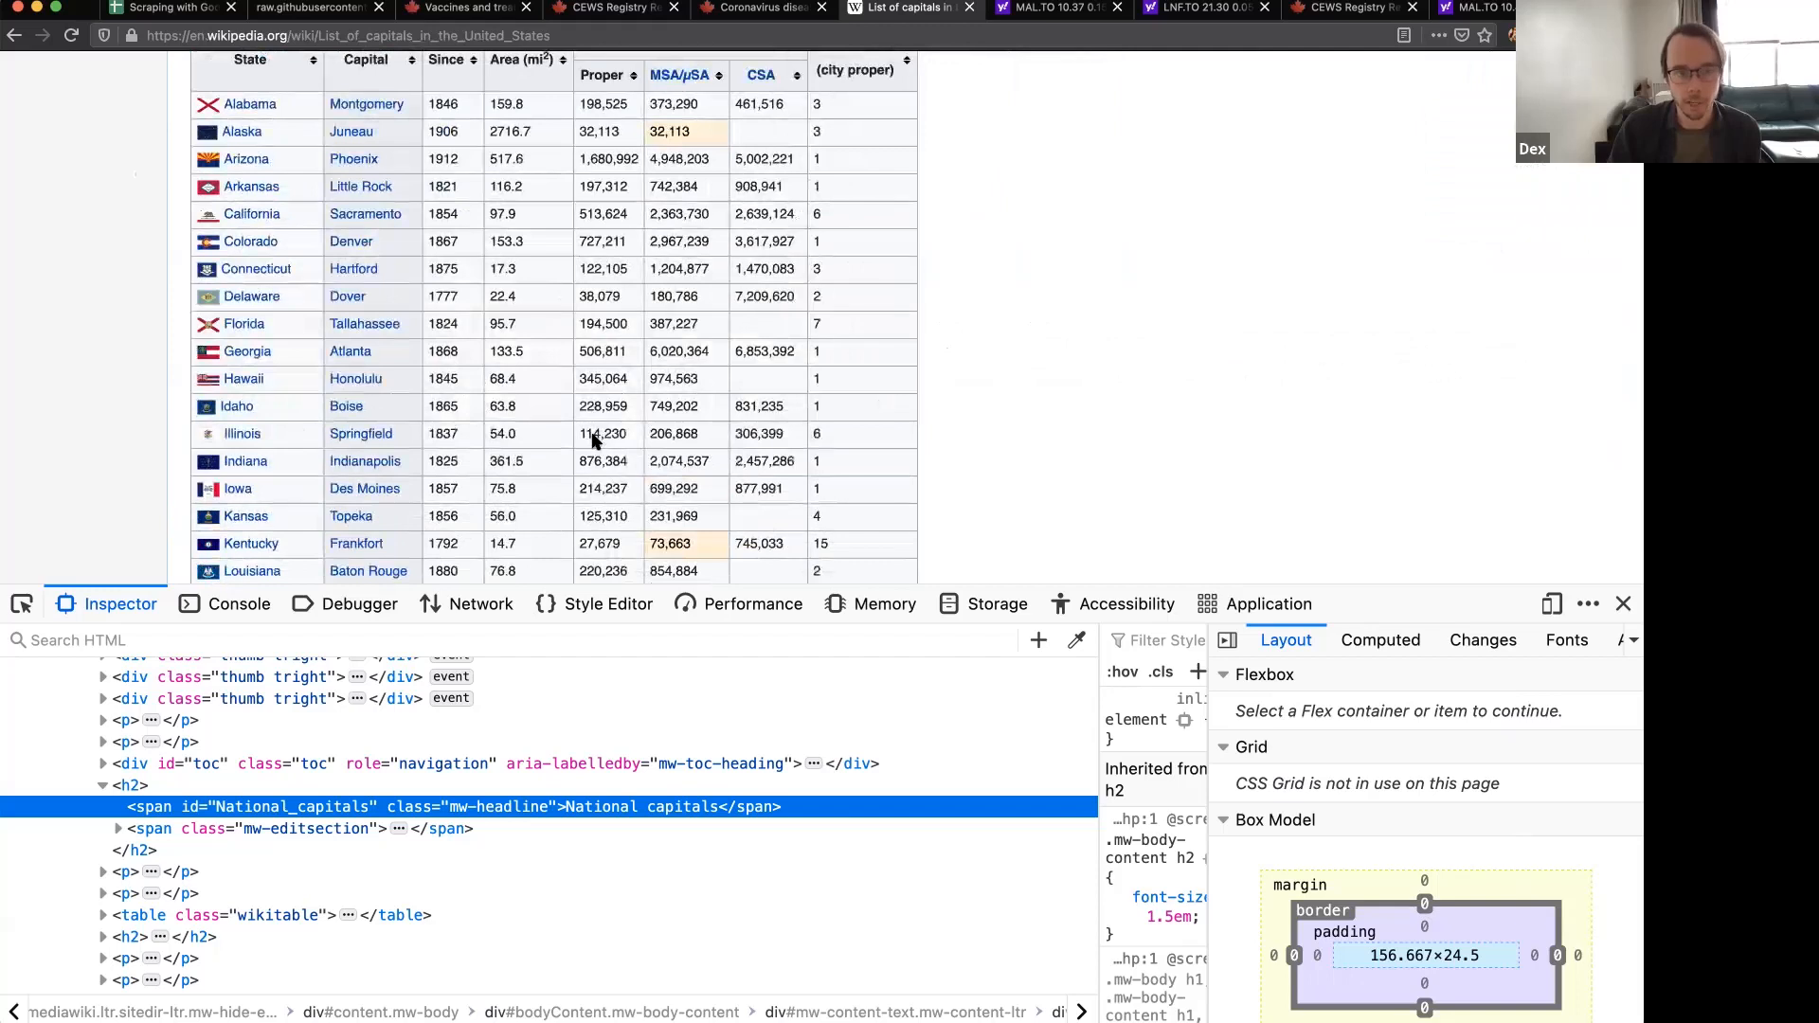
pyautogui.scroll(-15, 594, 439)
pyautogui.scroll(5, 594, 439)
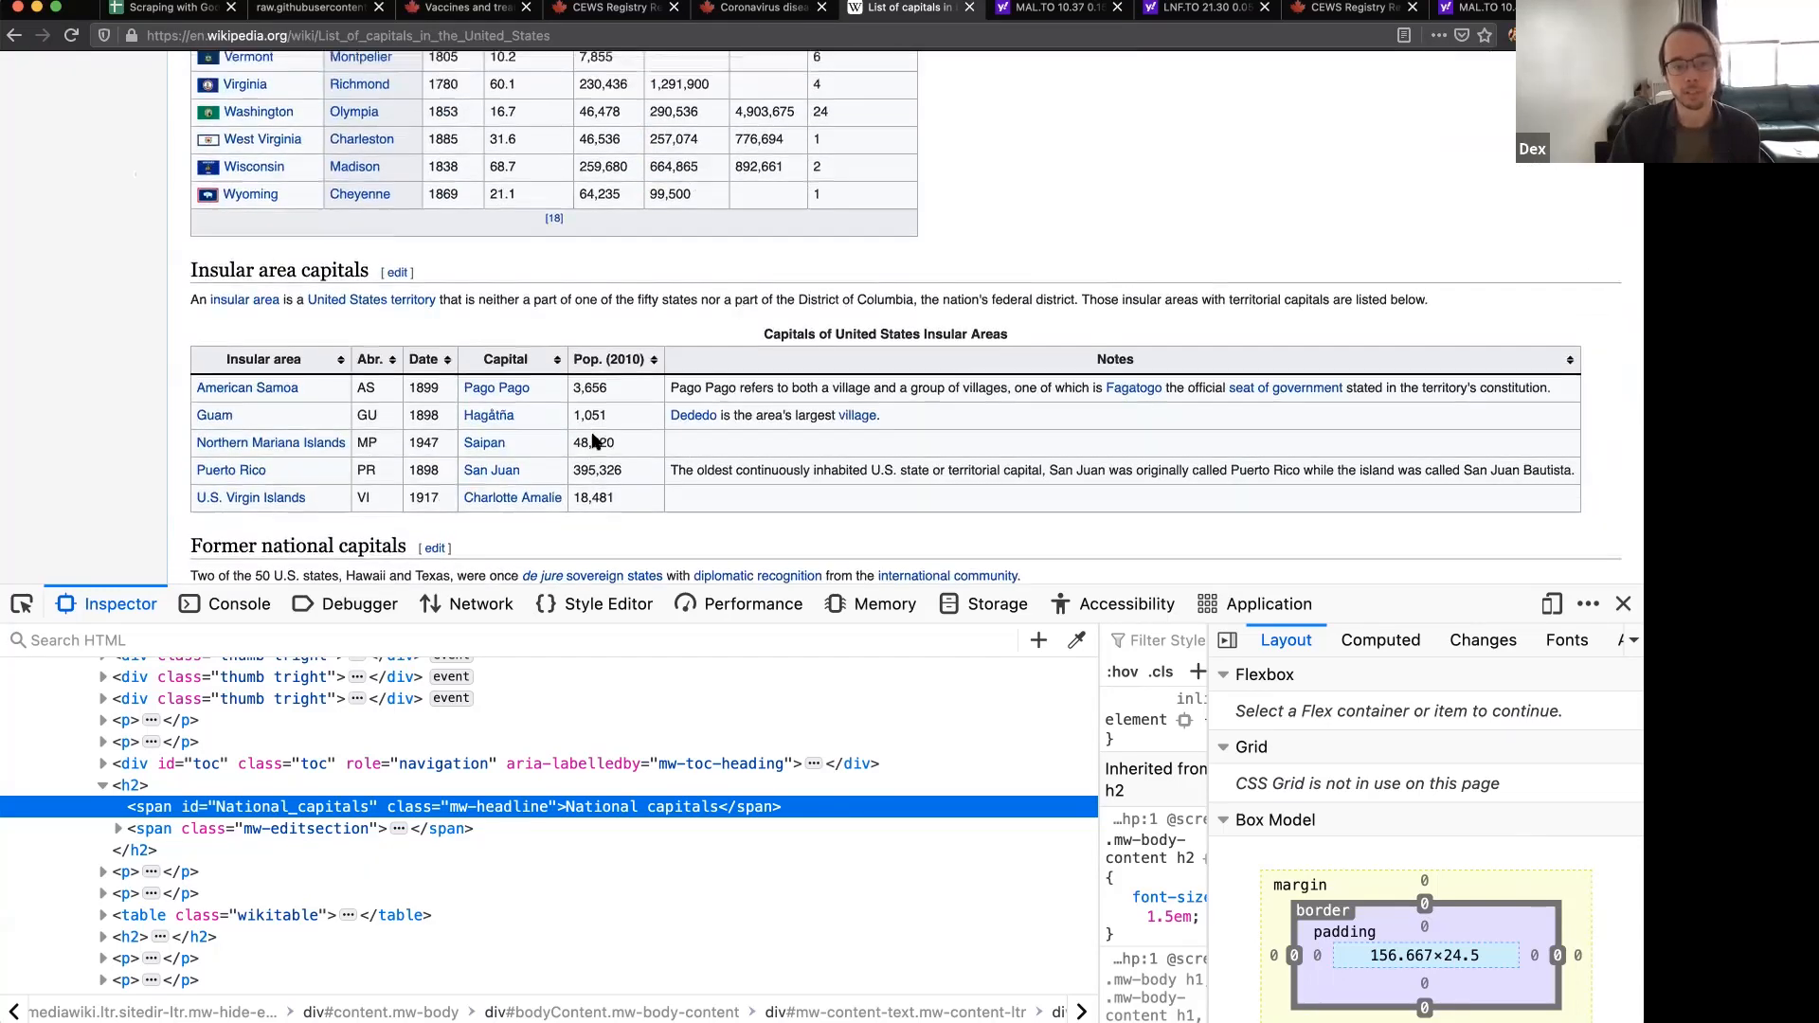
pyautogui.scroll(20, 594, 438)
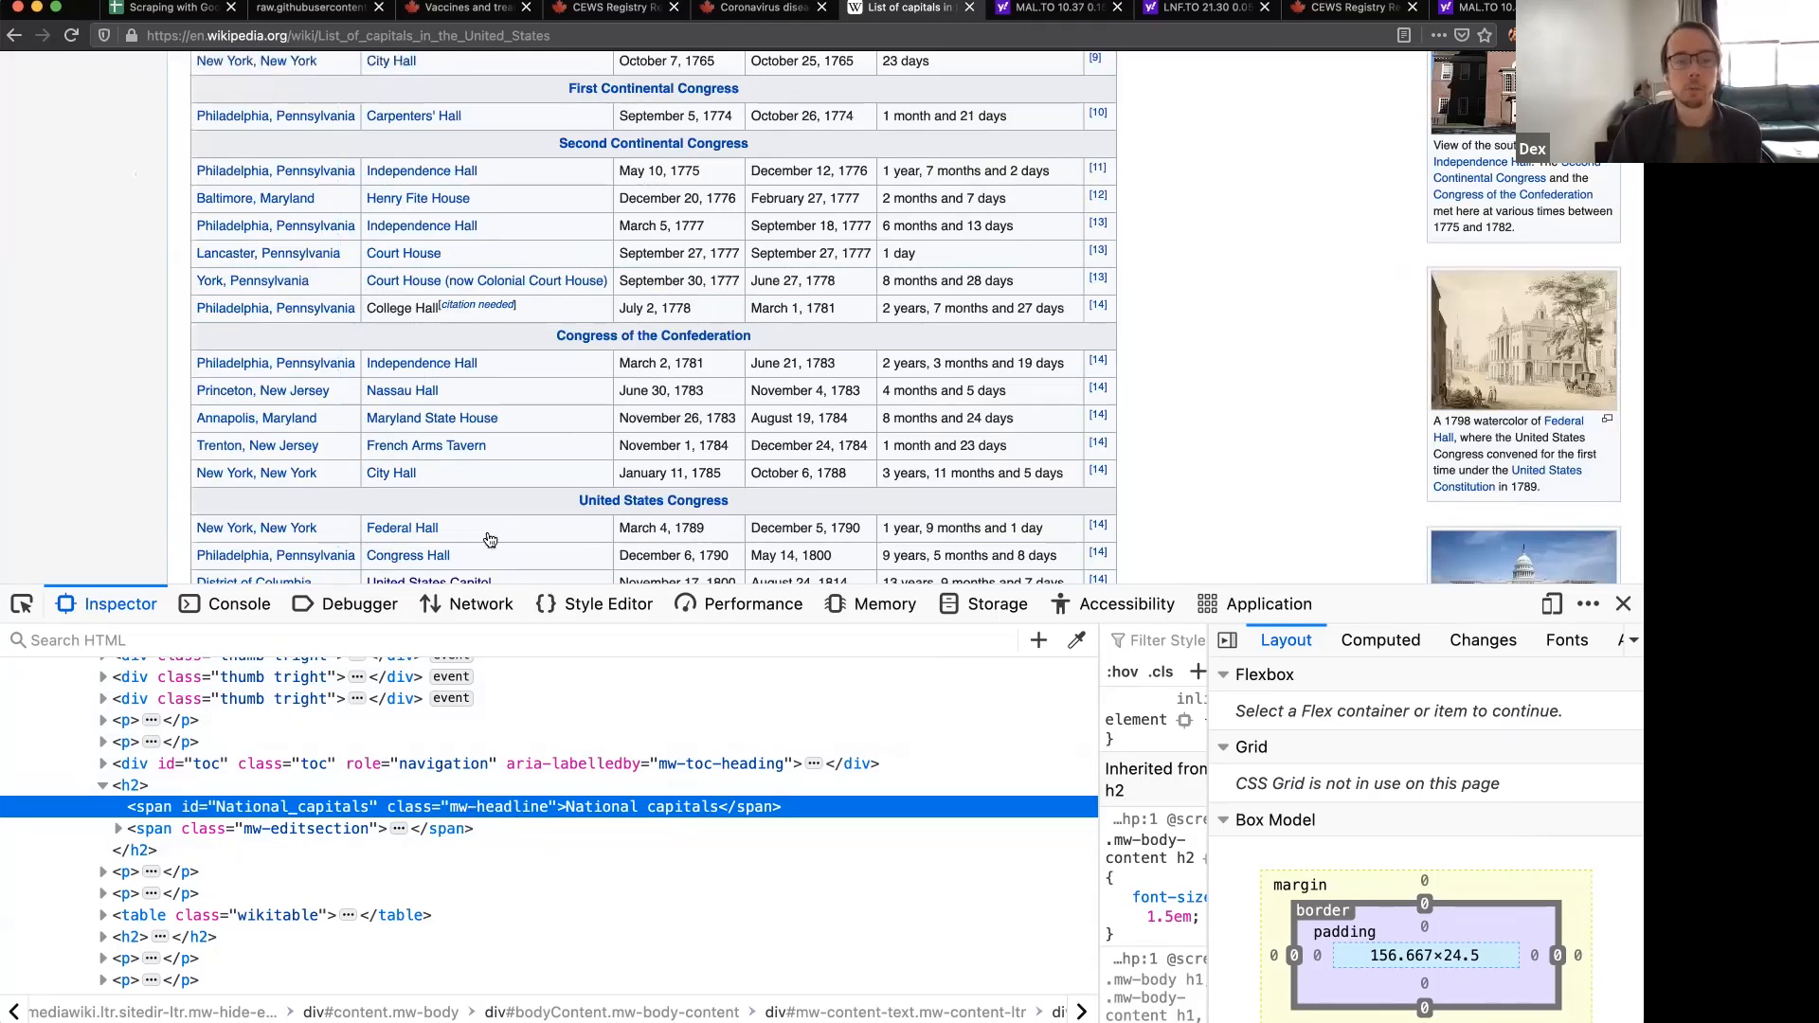
# - Inspect the State capitals heading on the Wikipedia page with the element picker
pyautogui.scroll(-5, 474, 521)
pyautogui.scroll(-3, 62, 524)
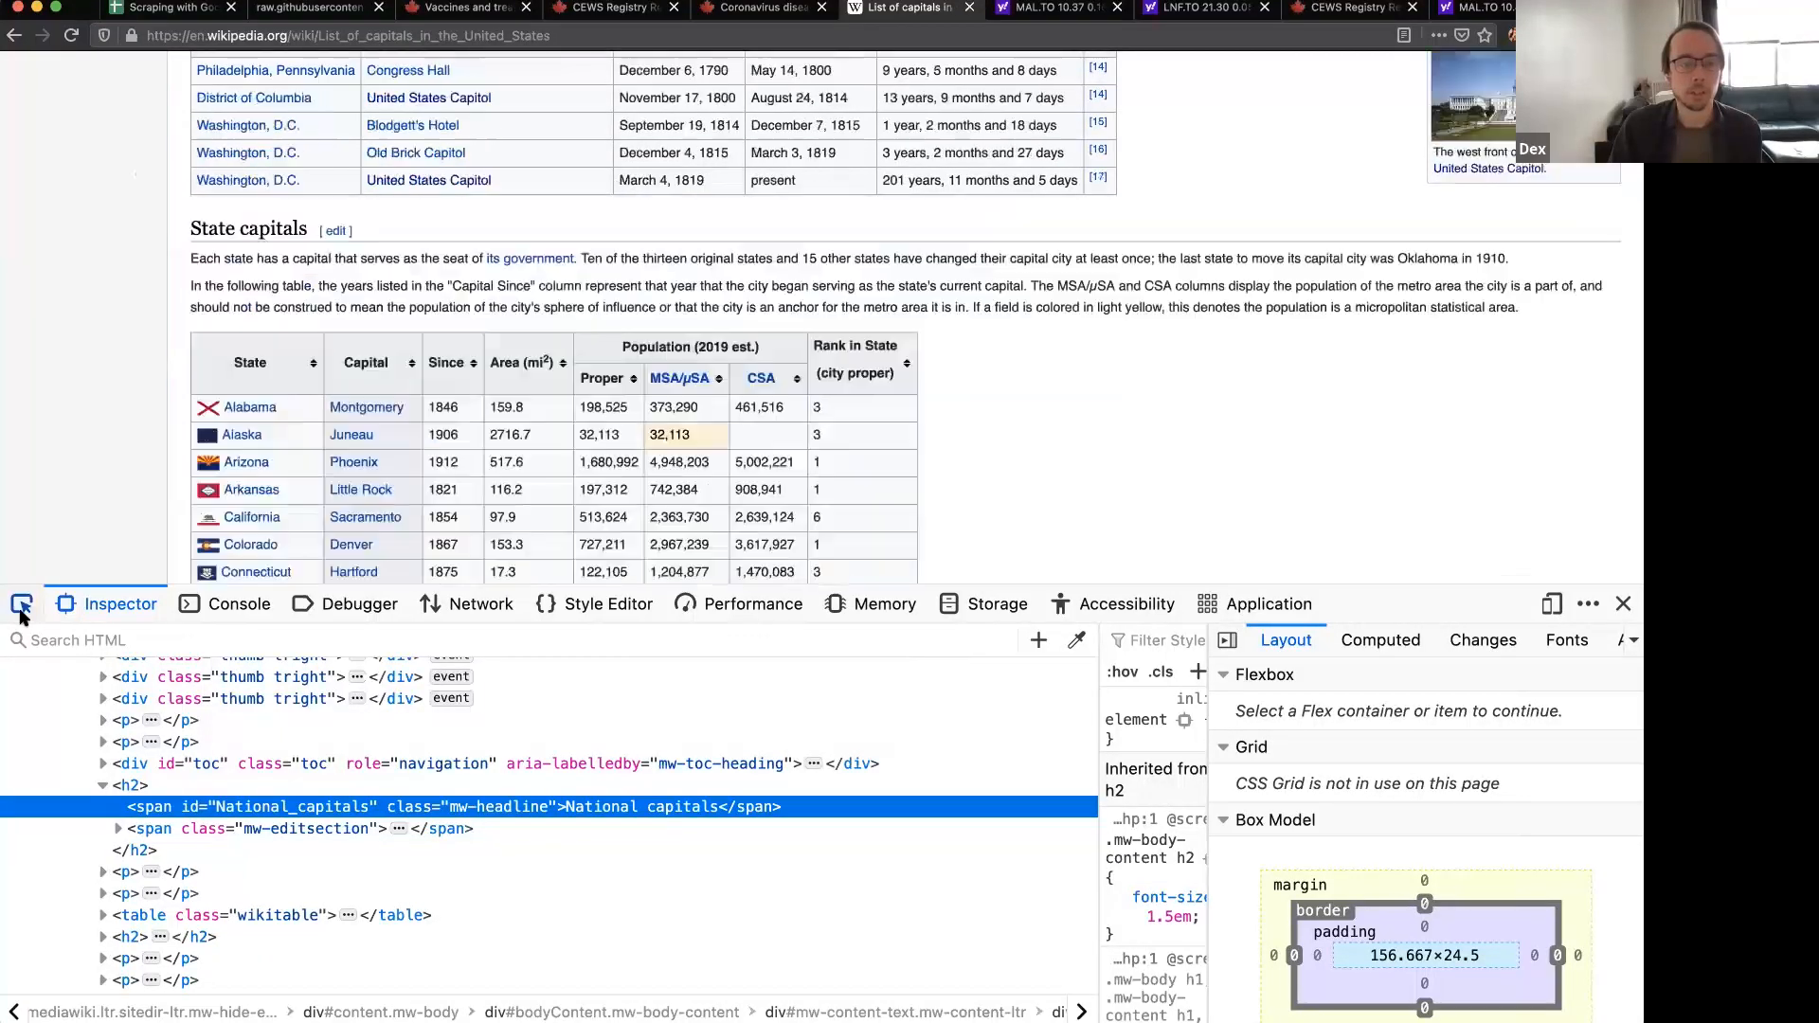
pyautogui.click(21, 607)
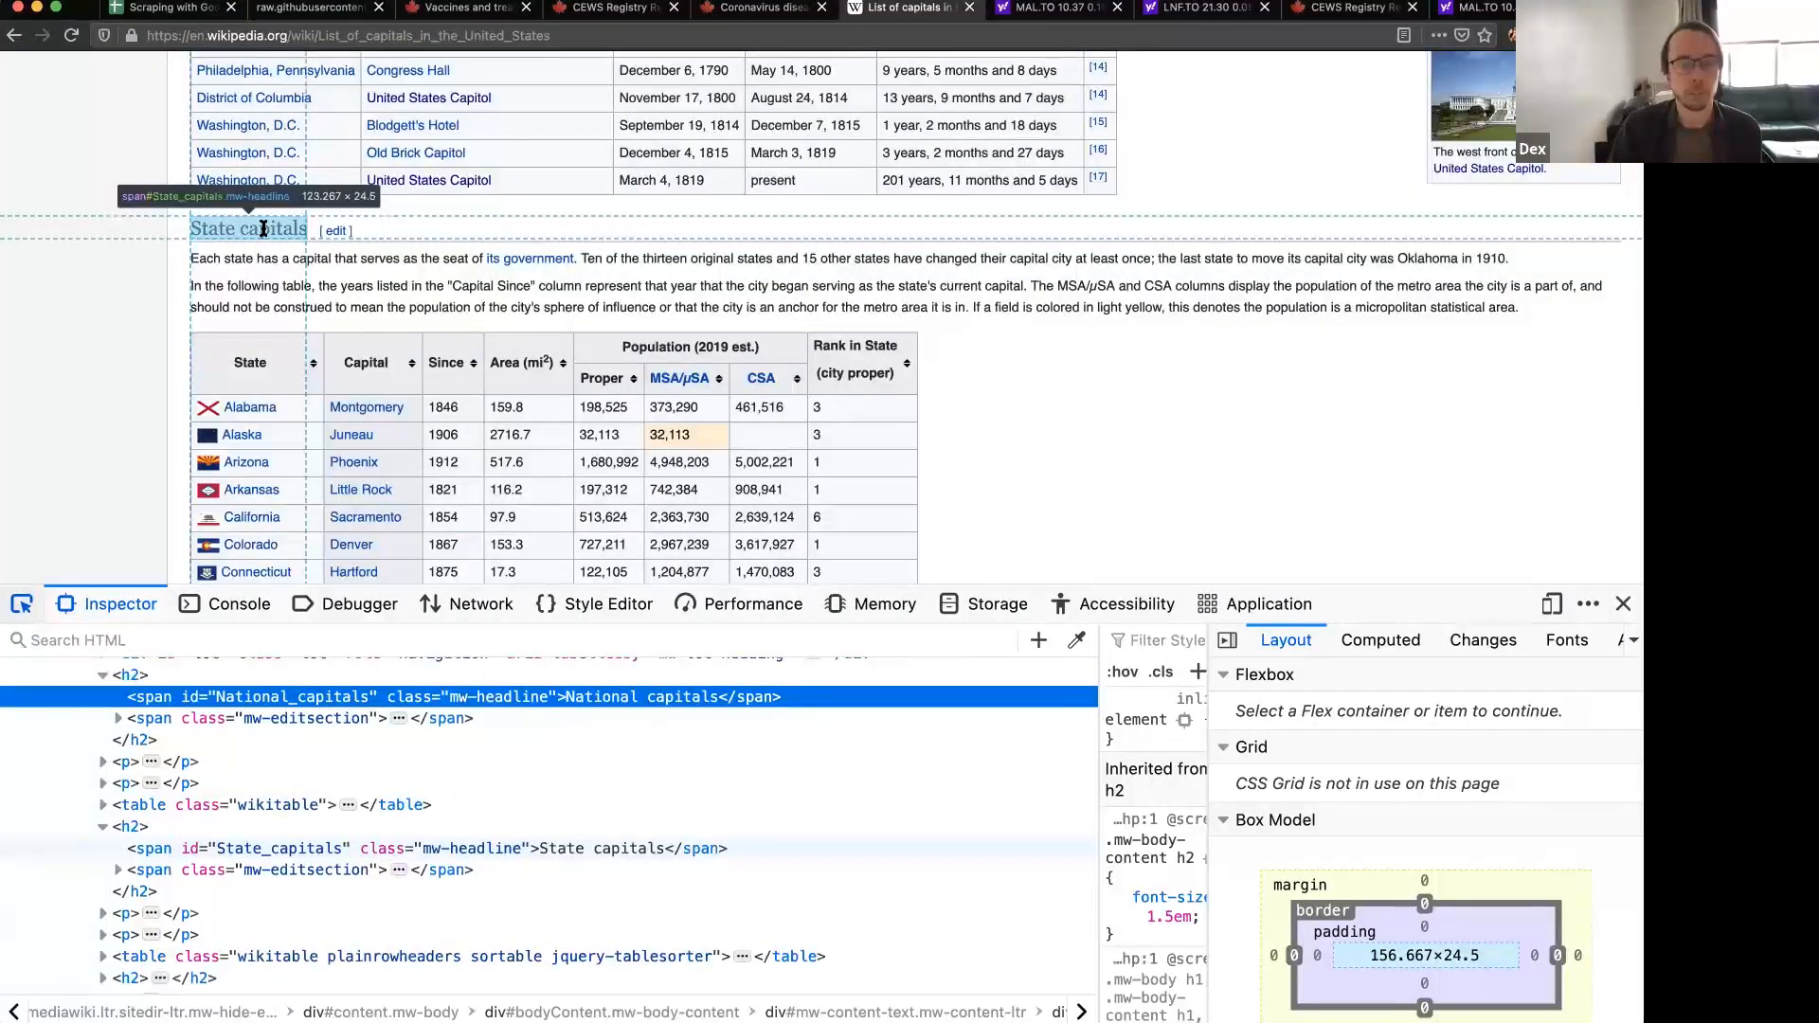
pyautogui.click(261, 230)
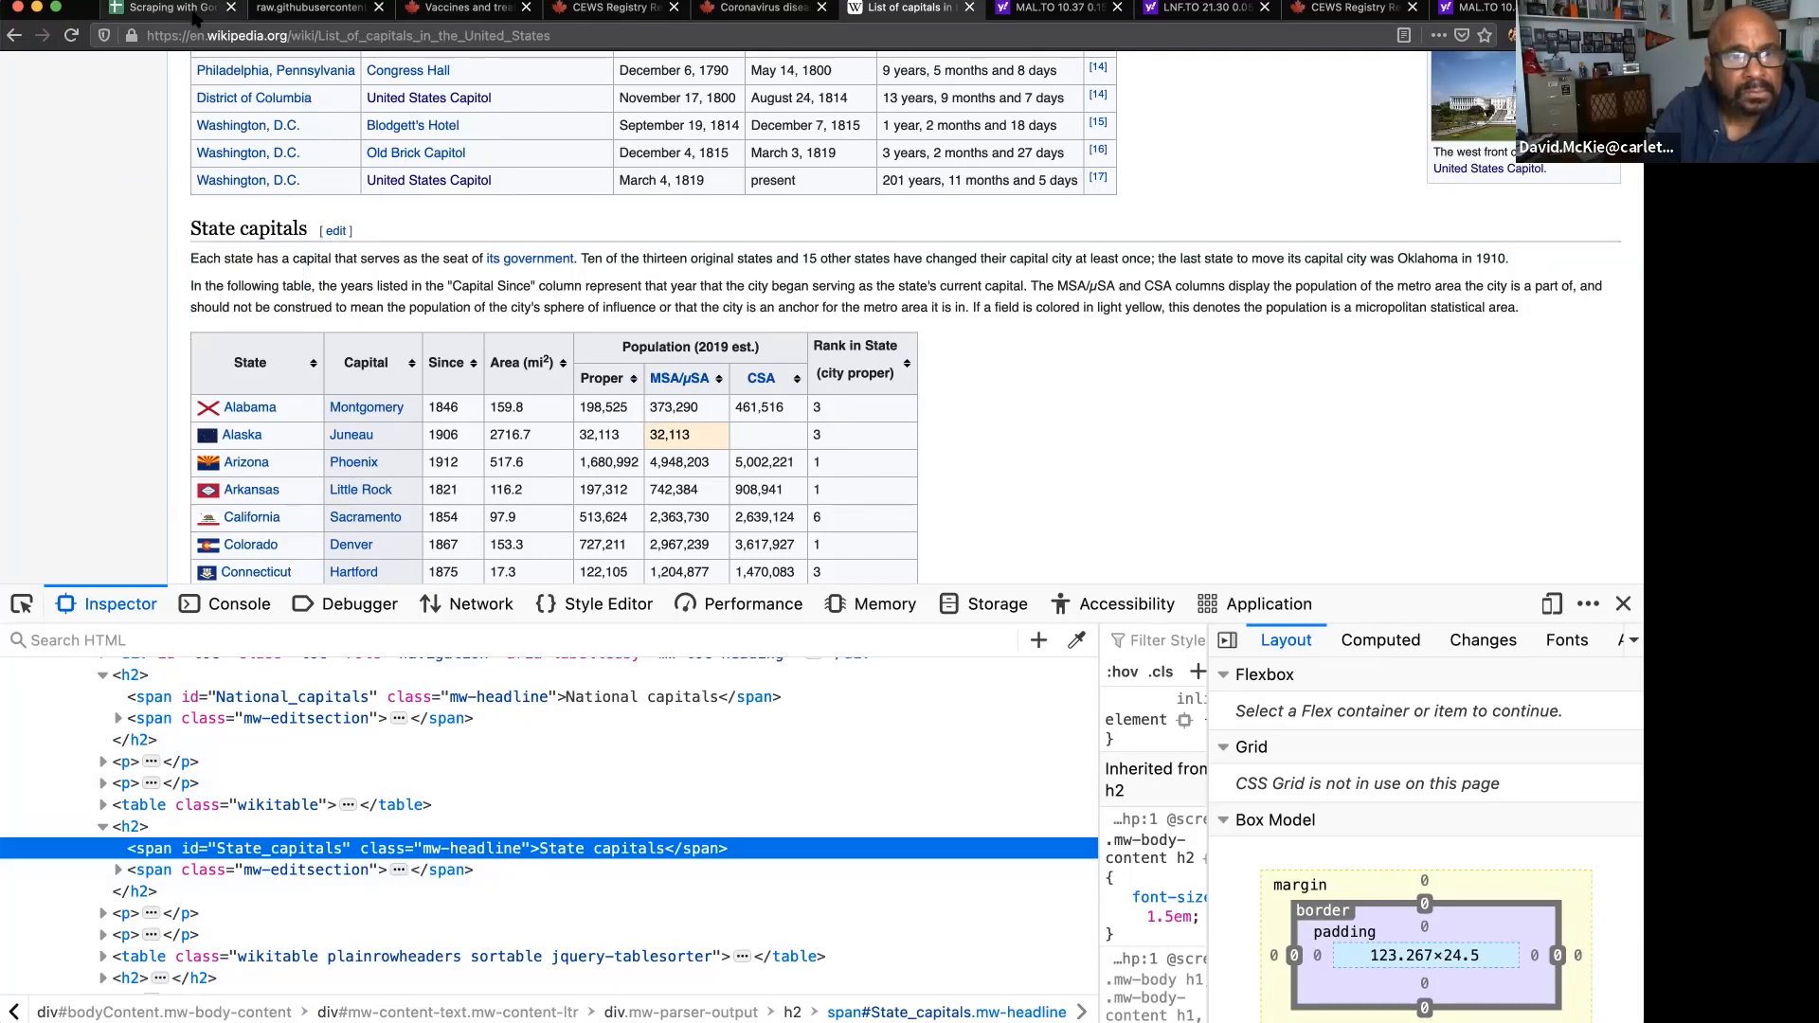
pyautogui.click(194, 10)
pyautogui.doubleClick(819, 173)
pyautogui.write('clas')
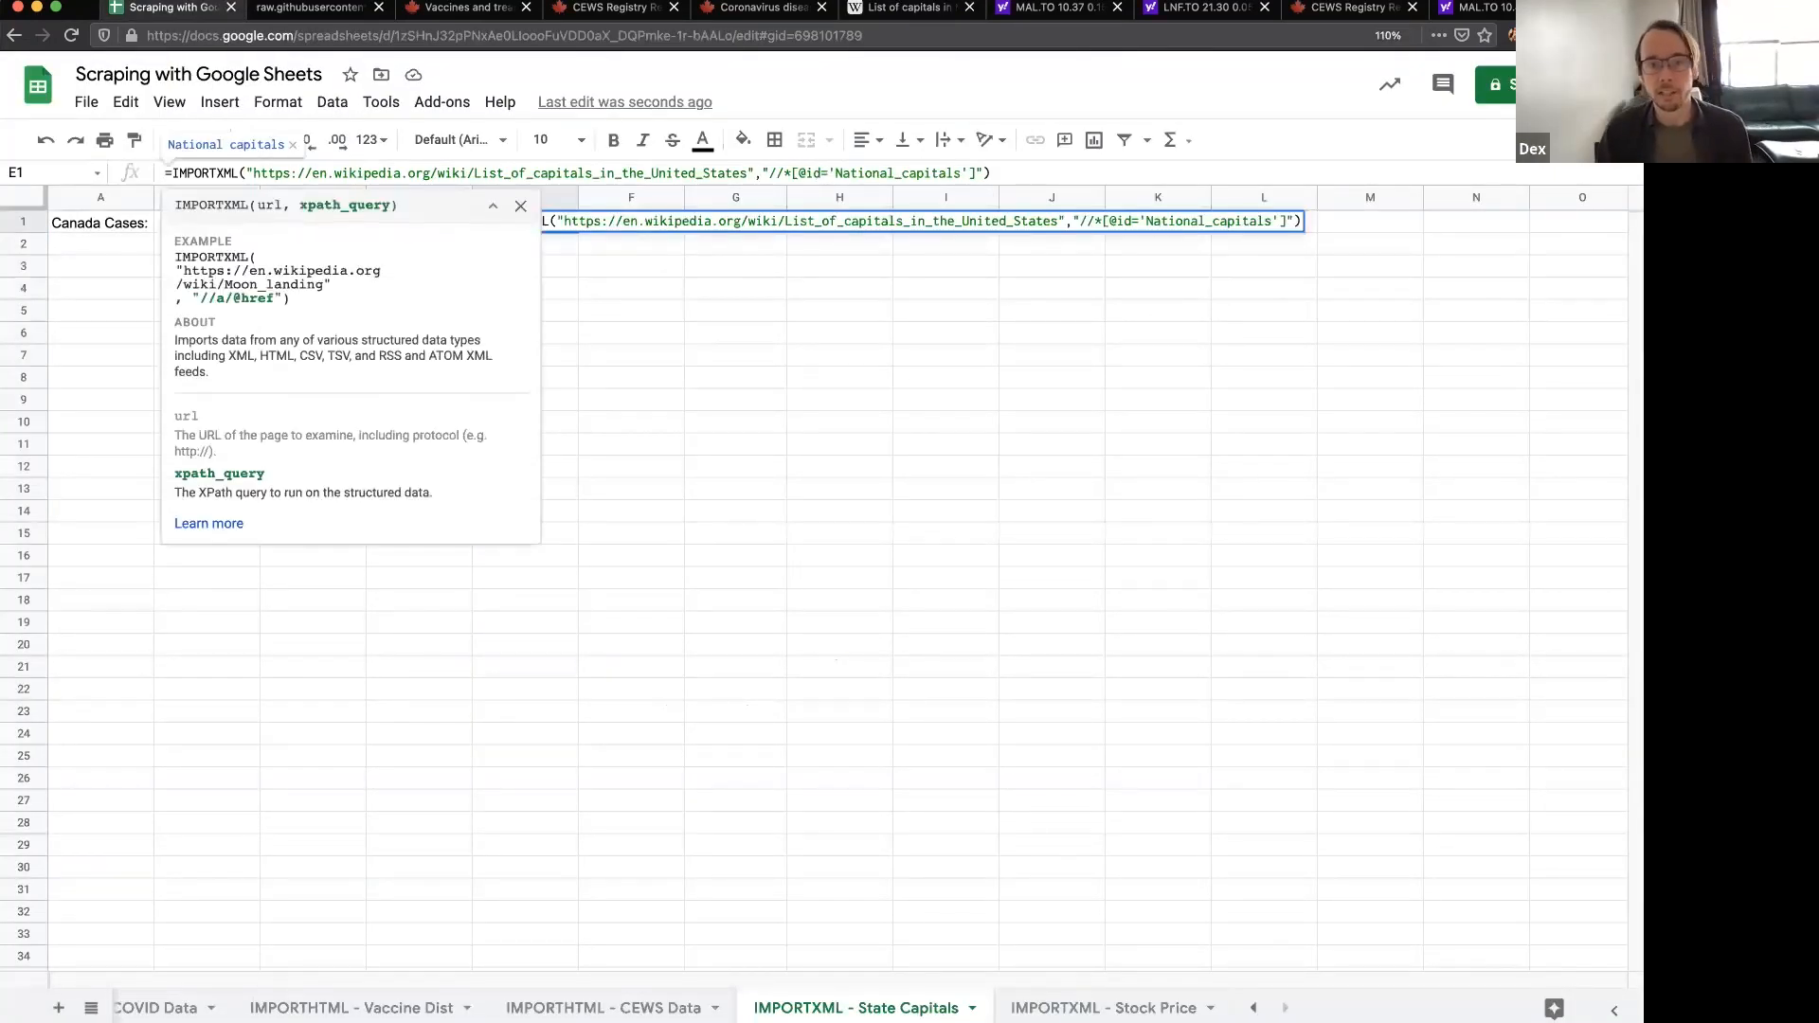
pyautogui.write('s=')
pyautogui.moveTo(983, 173); pyautogui.dragTo(862, 175)
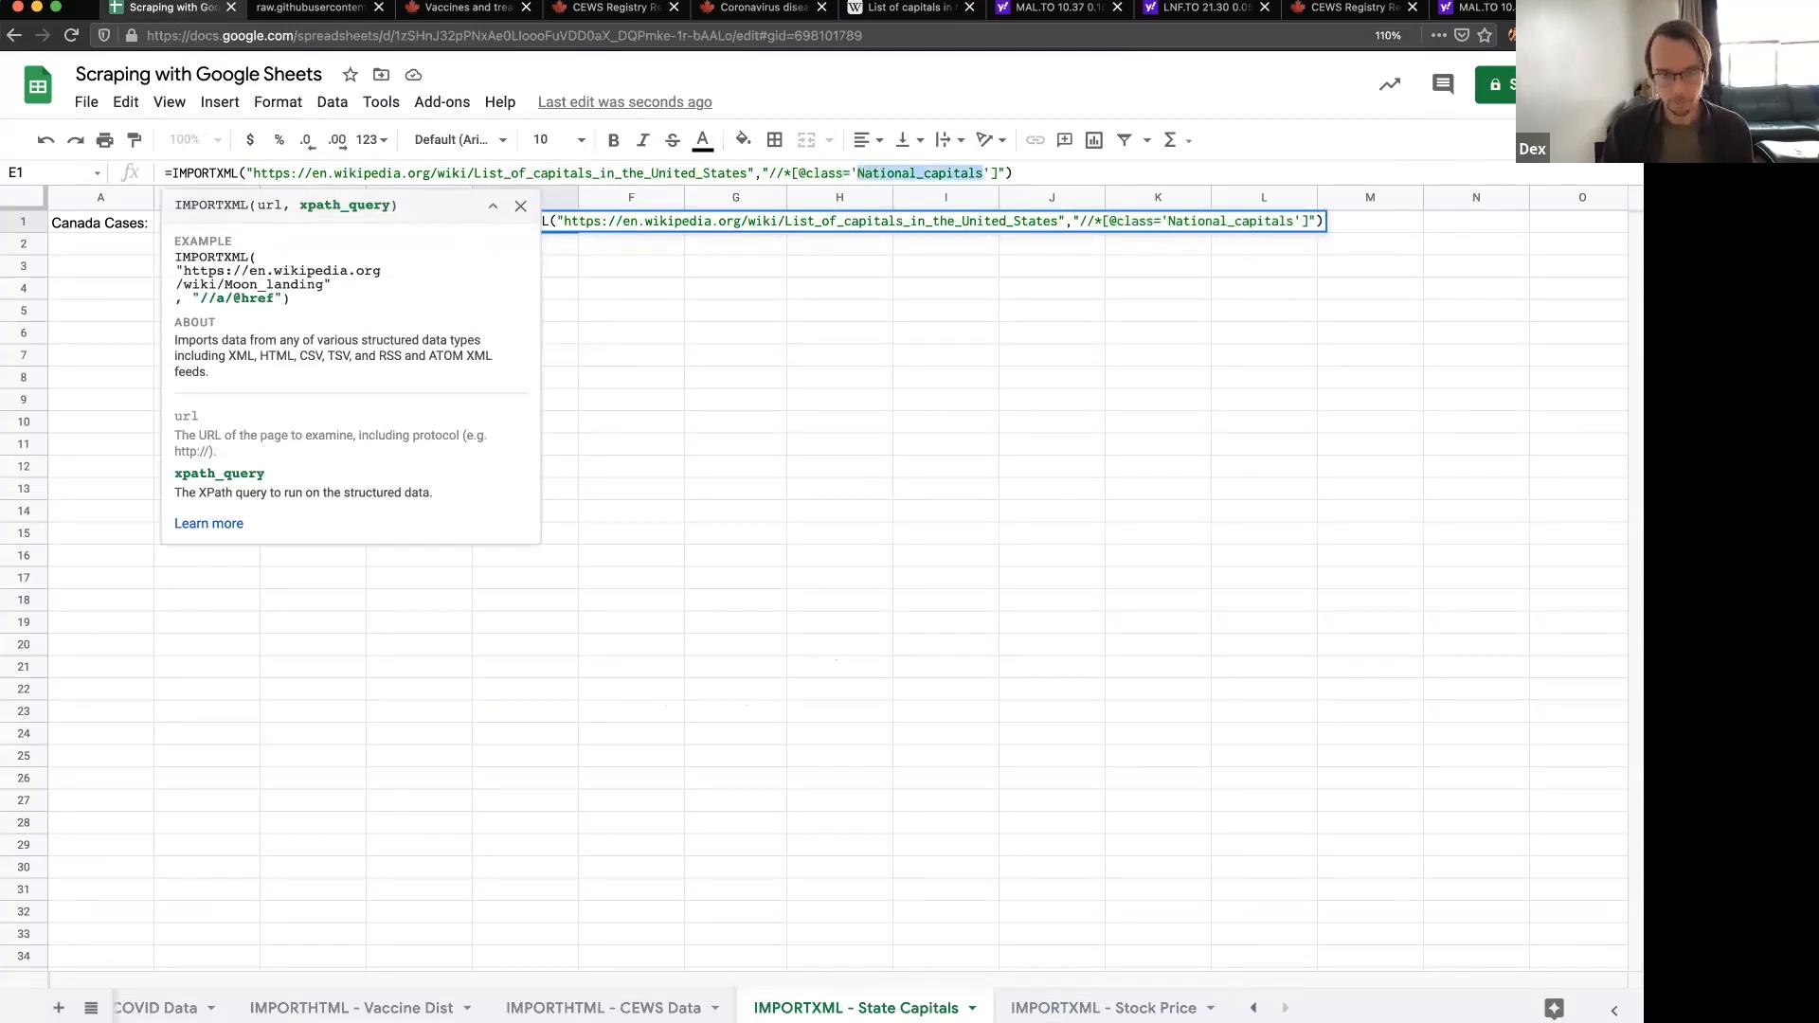
pyautogui.write('mw-headline')
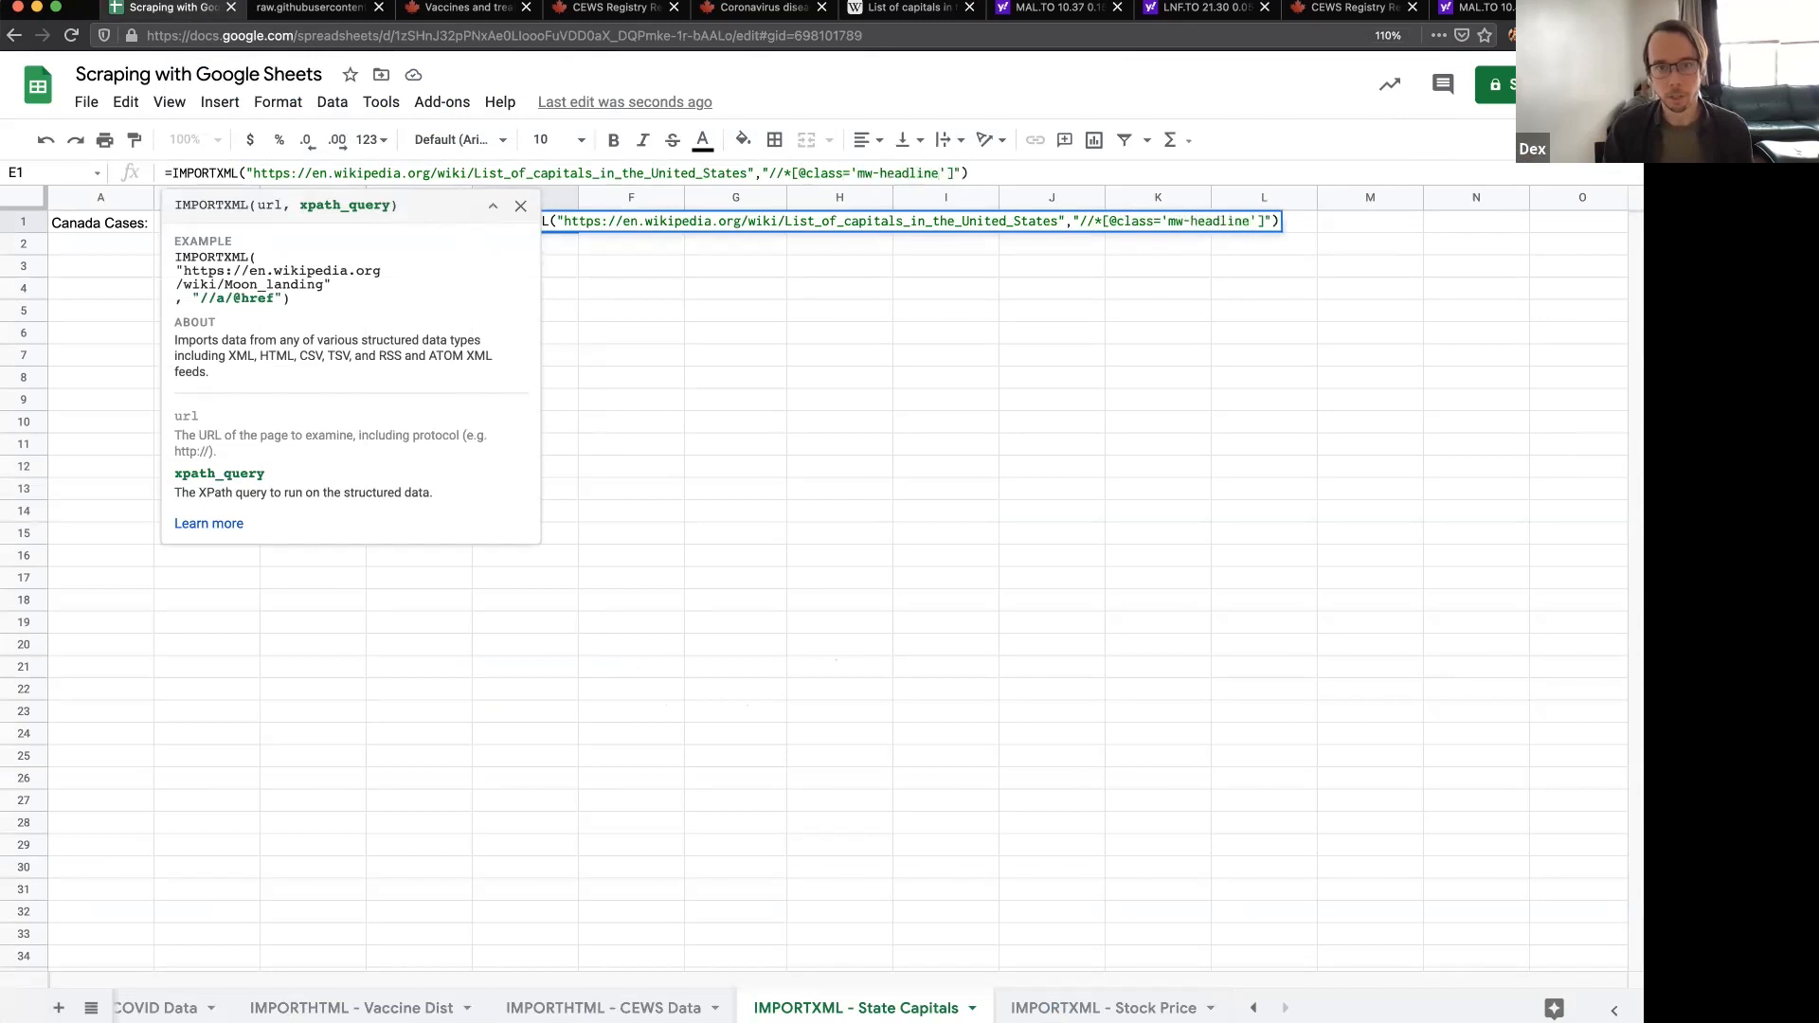
pyautogui.press('Return')
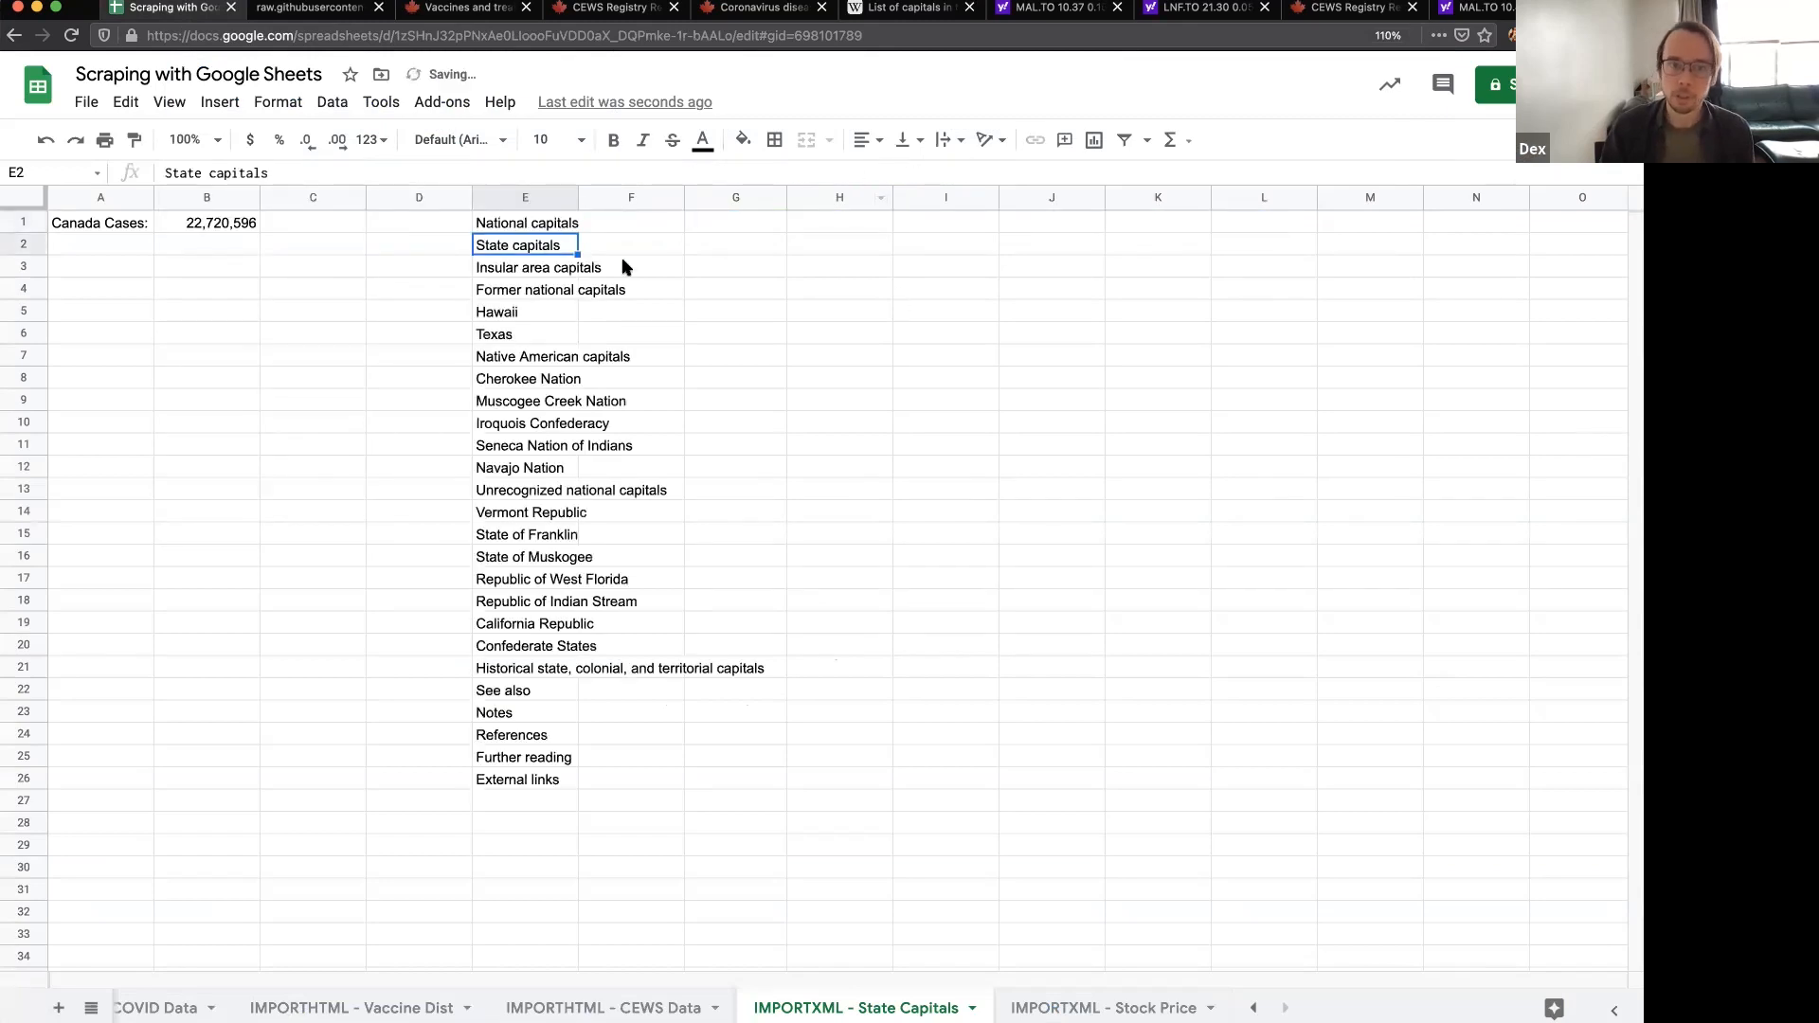
# - Examine the imported list of headings in column E against the formula in E1
pyautogui.moveTo(550, 227); pyautogui.dragTo(531, 356)
pyautogui.click(511, 462)
pyautogui.moveTo(516, 226); pyautogui.dragTo(530, 779)
pyautogui.click(657, 741)
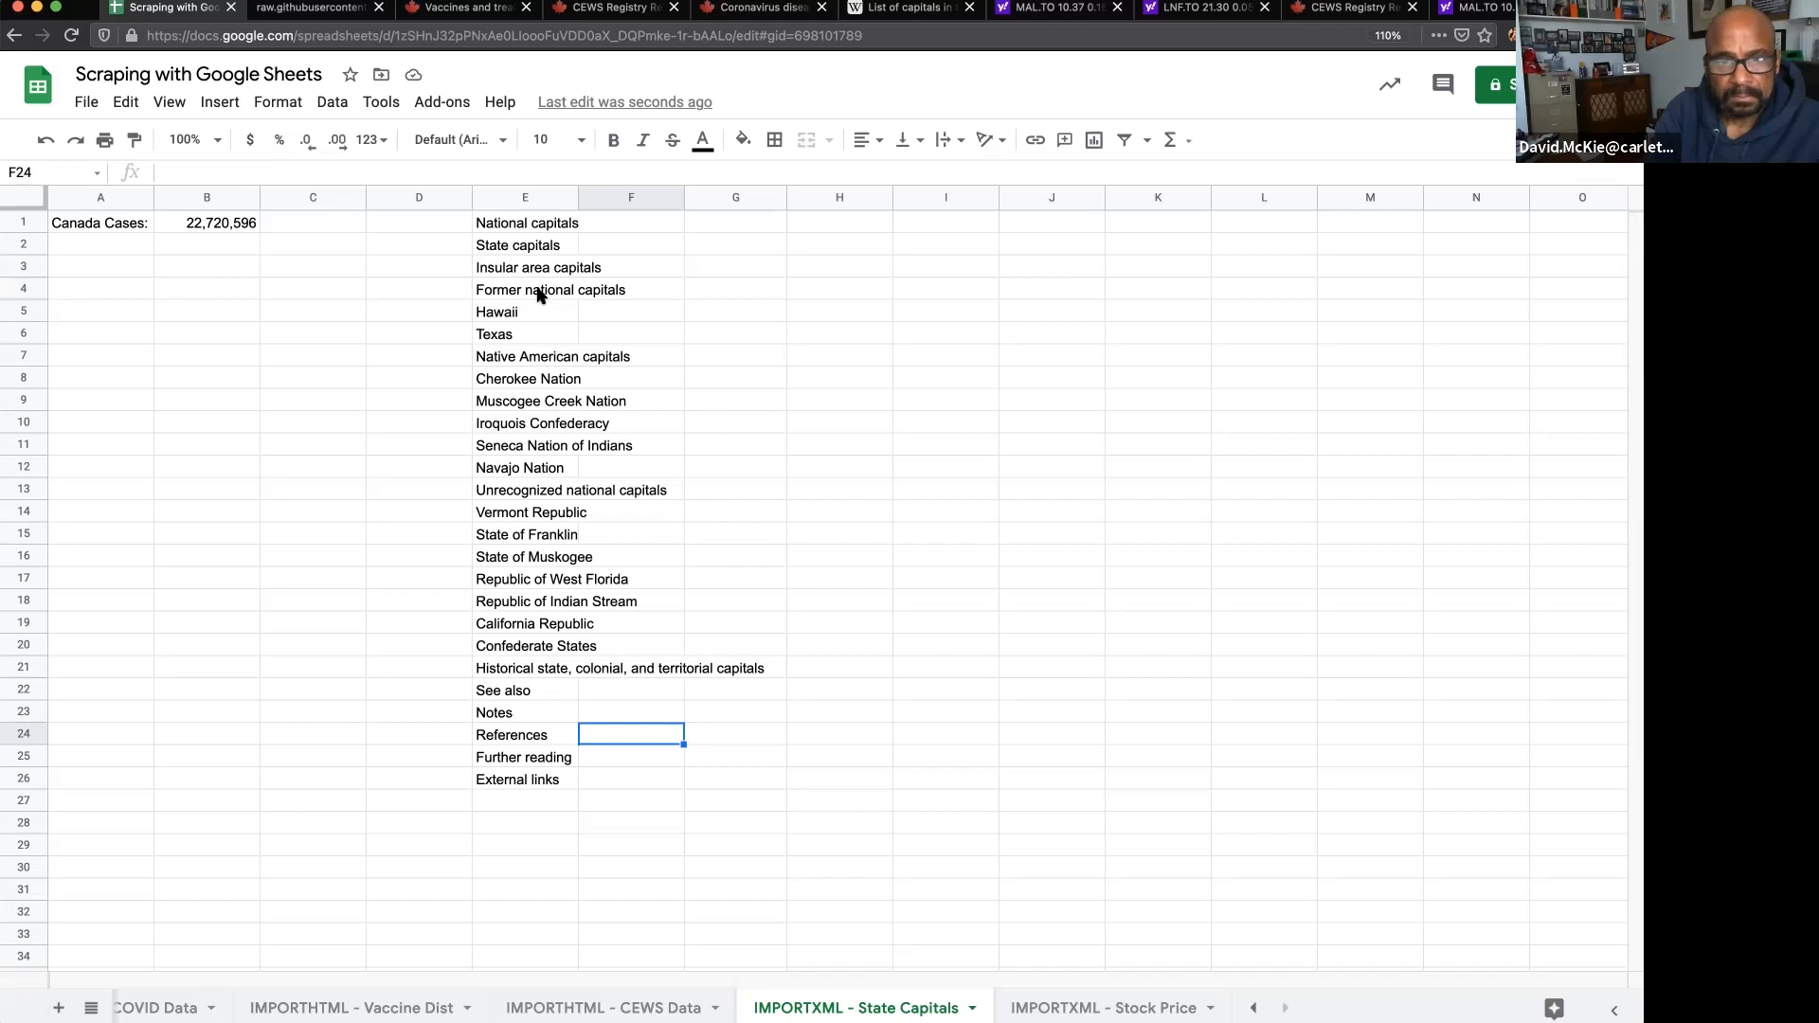
pyautogui.click(537, 224)
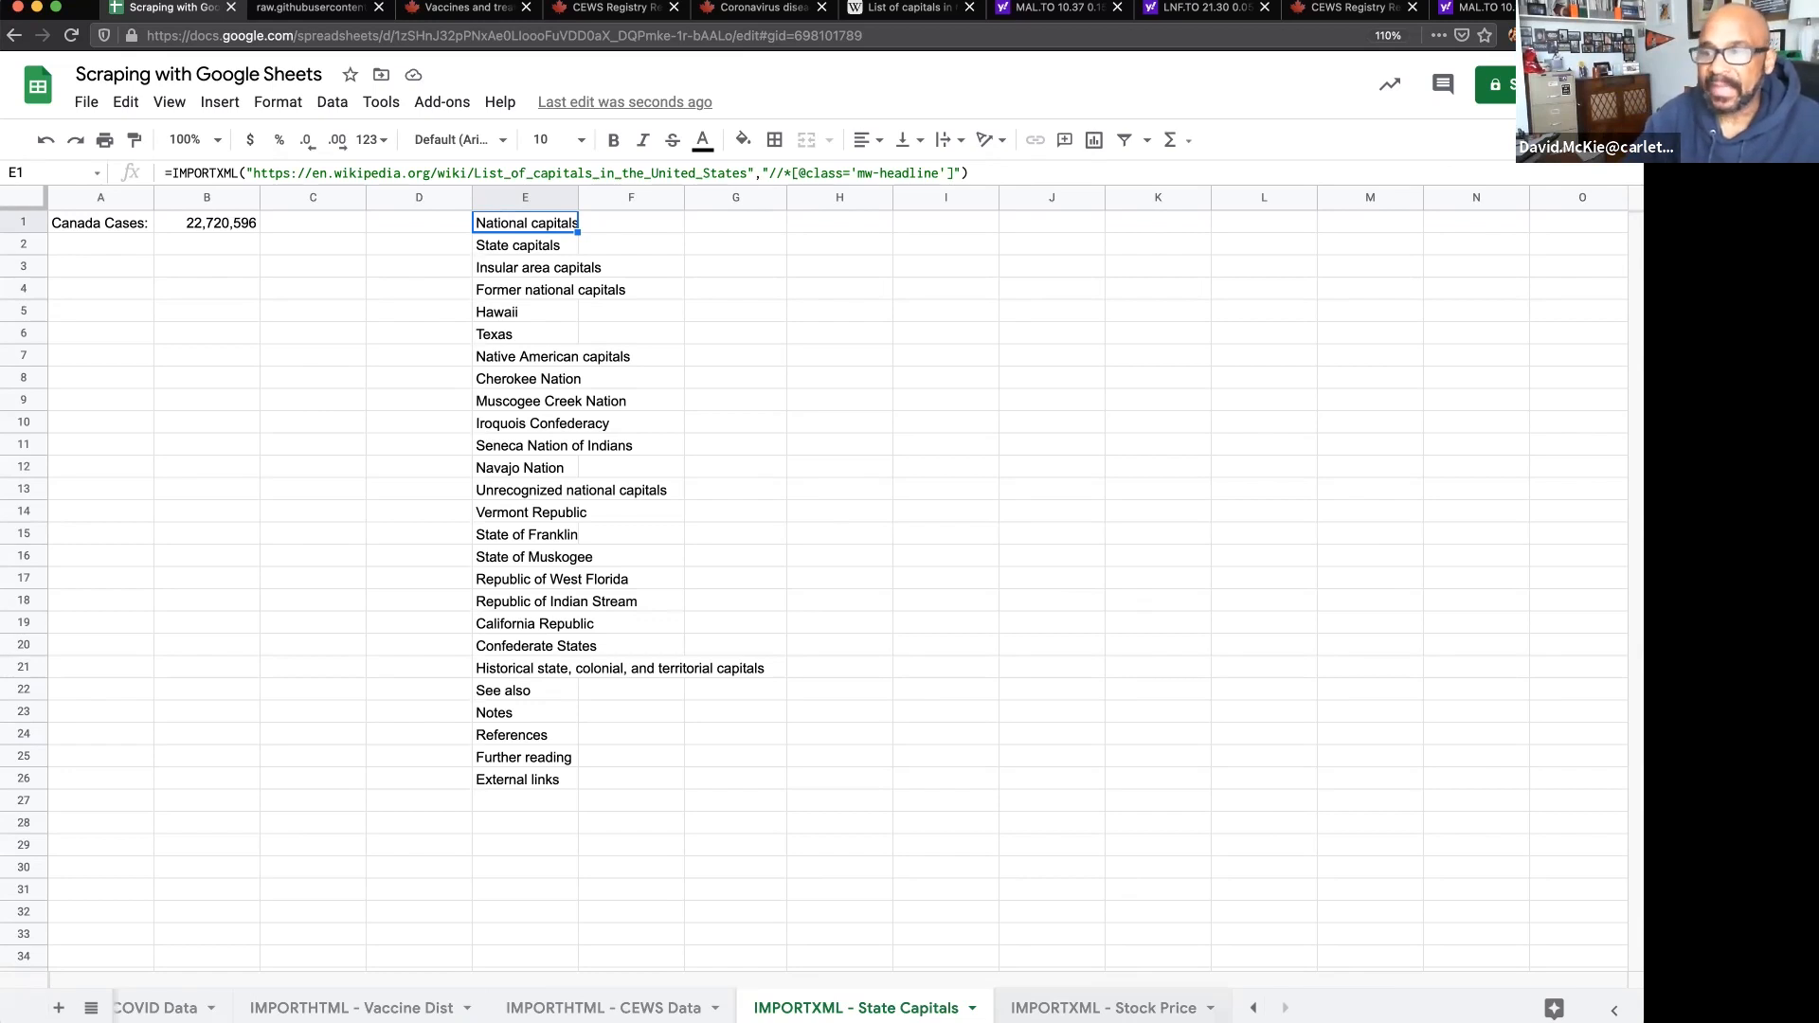
# - Switch to the IMPORTXML - Stock Price sheet and widen the Name column slightly
pyautogui.click(1110, 1006)
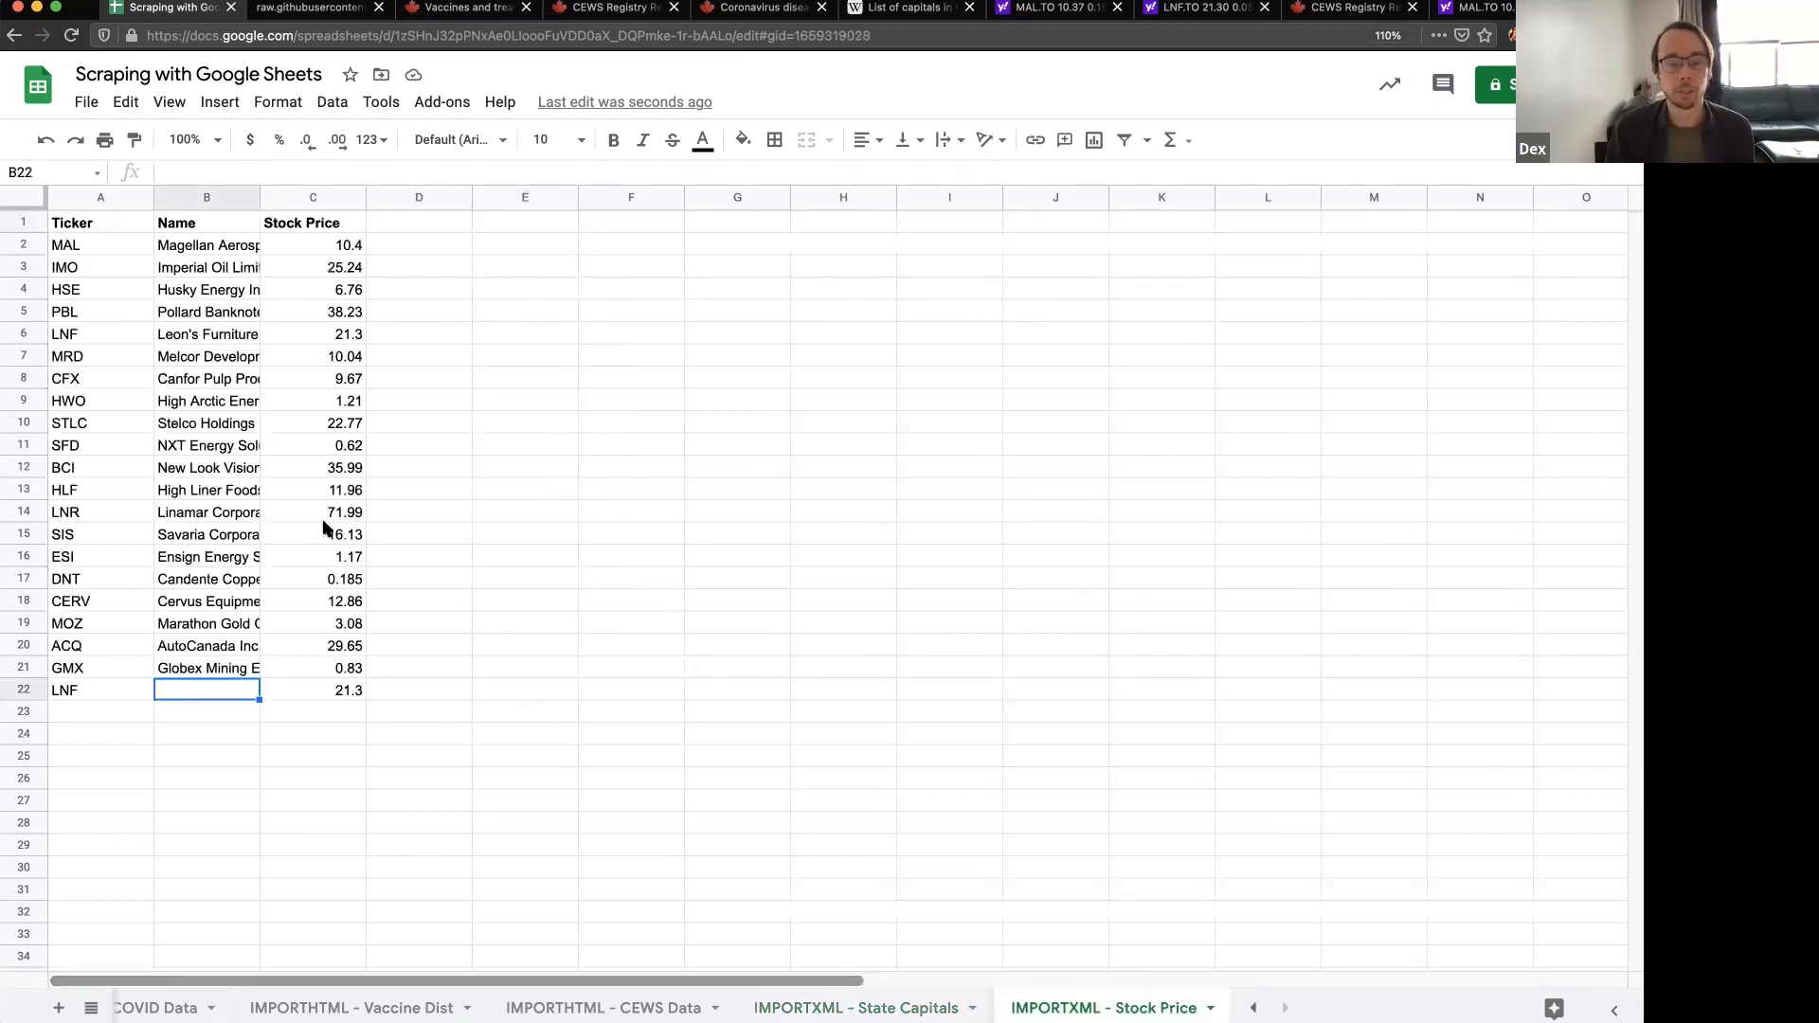
pyautogui.moveTo(265, 199); pyautogui.dragTo(286, 199)
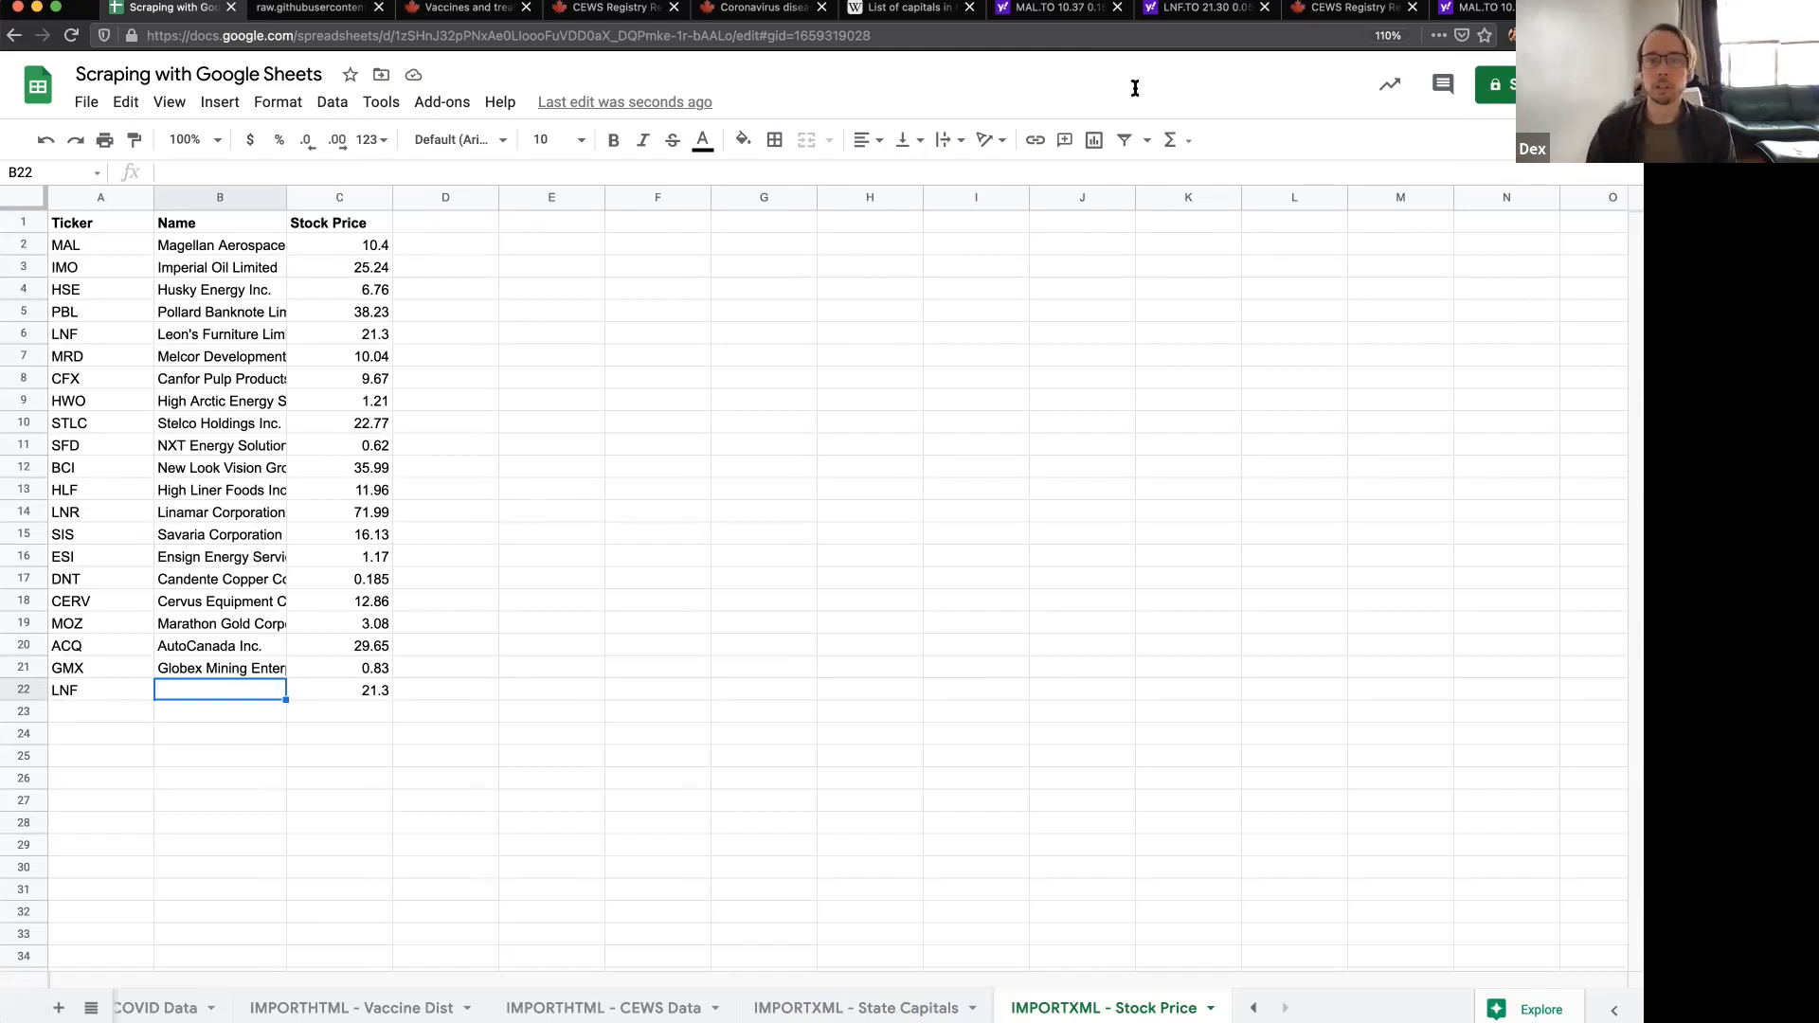
# - Switch to the MAL.TO page on Yahoo Finance, close the page inspector and look through the stock's statistics
pyautogui.click(1054, 8)
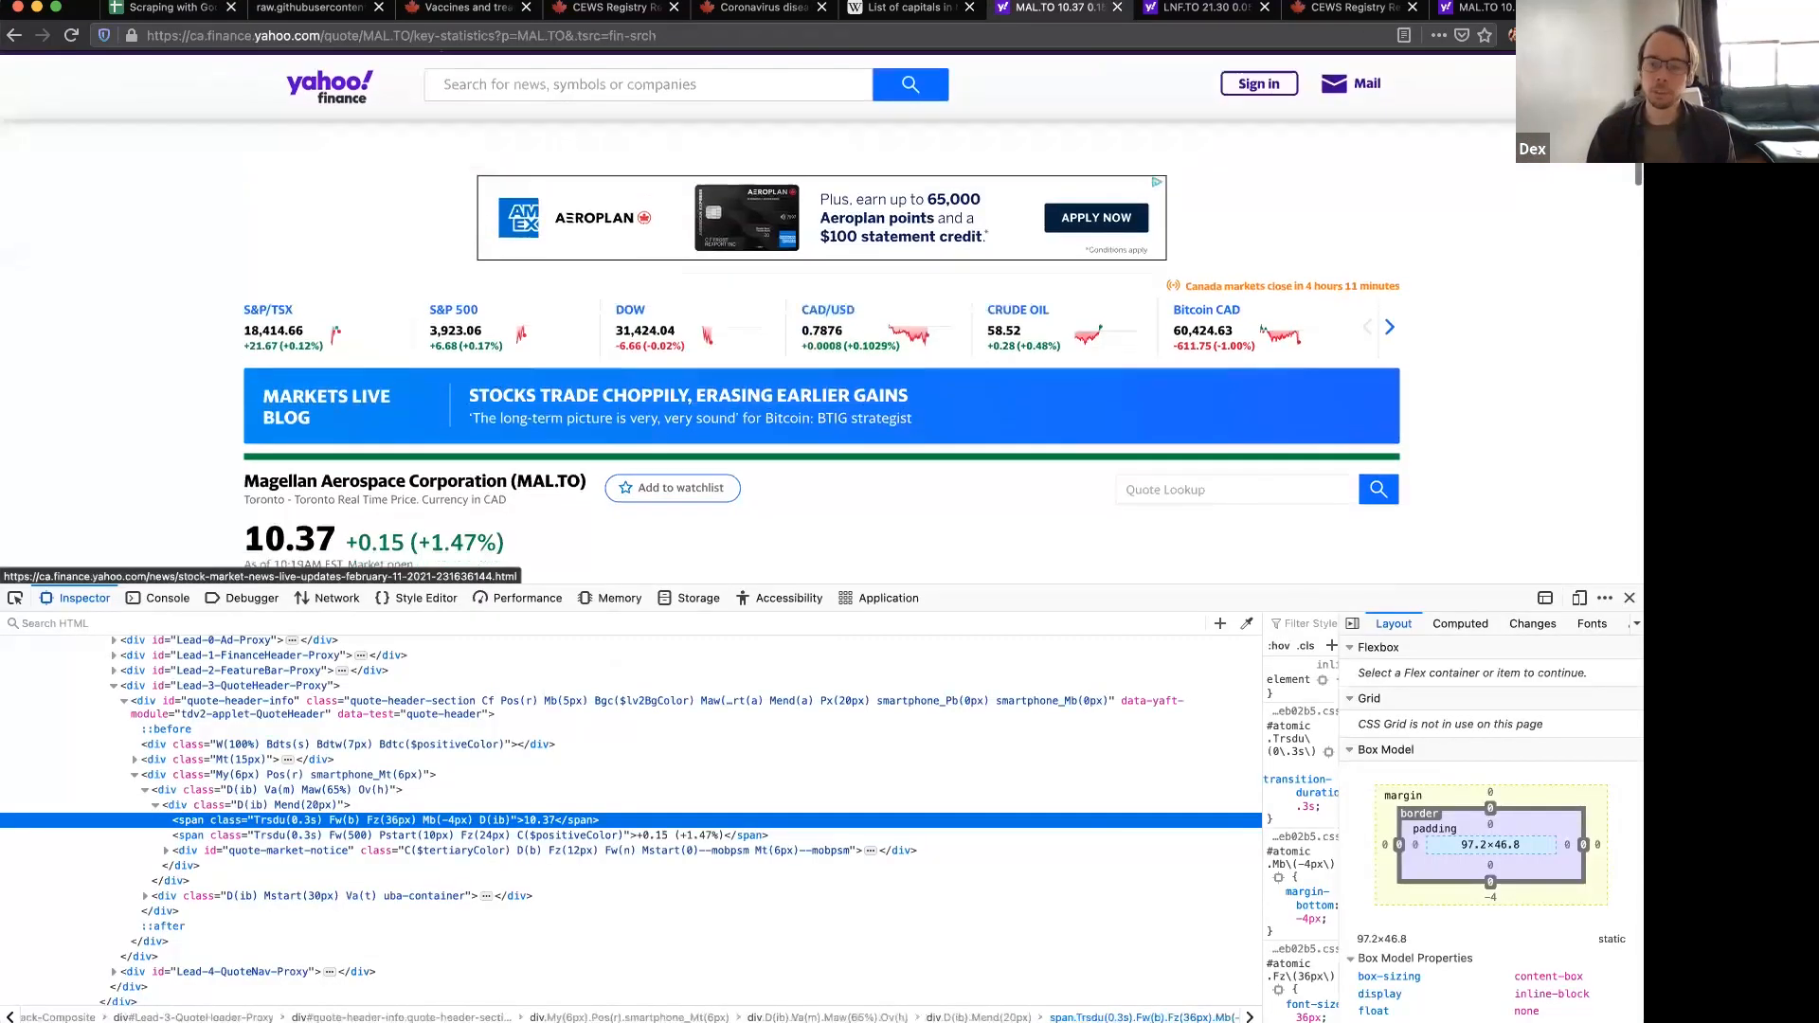
pyautogui.press('super+alt+i')
pyautogui.scroll(-4, 563, 573)
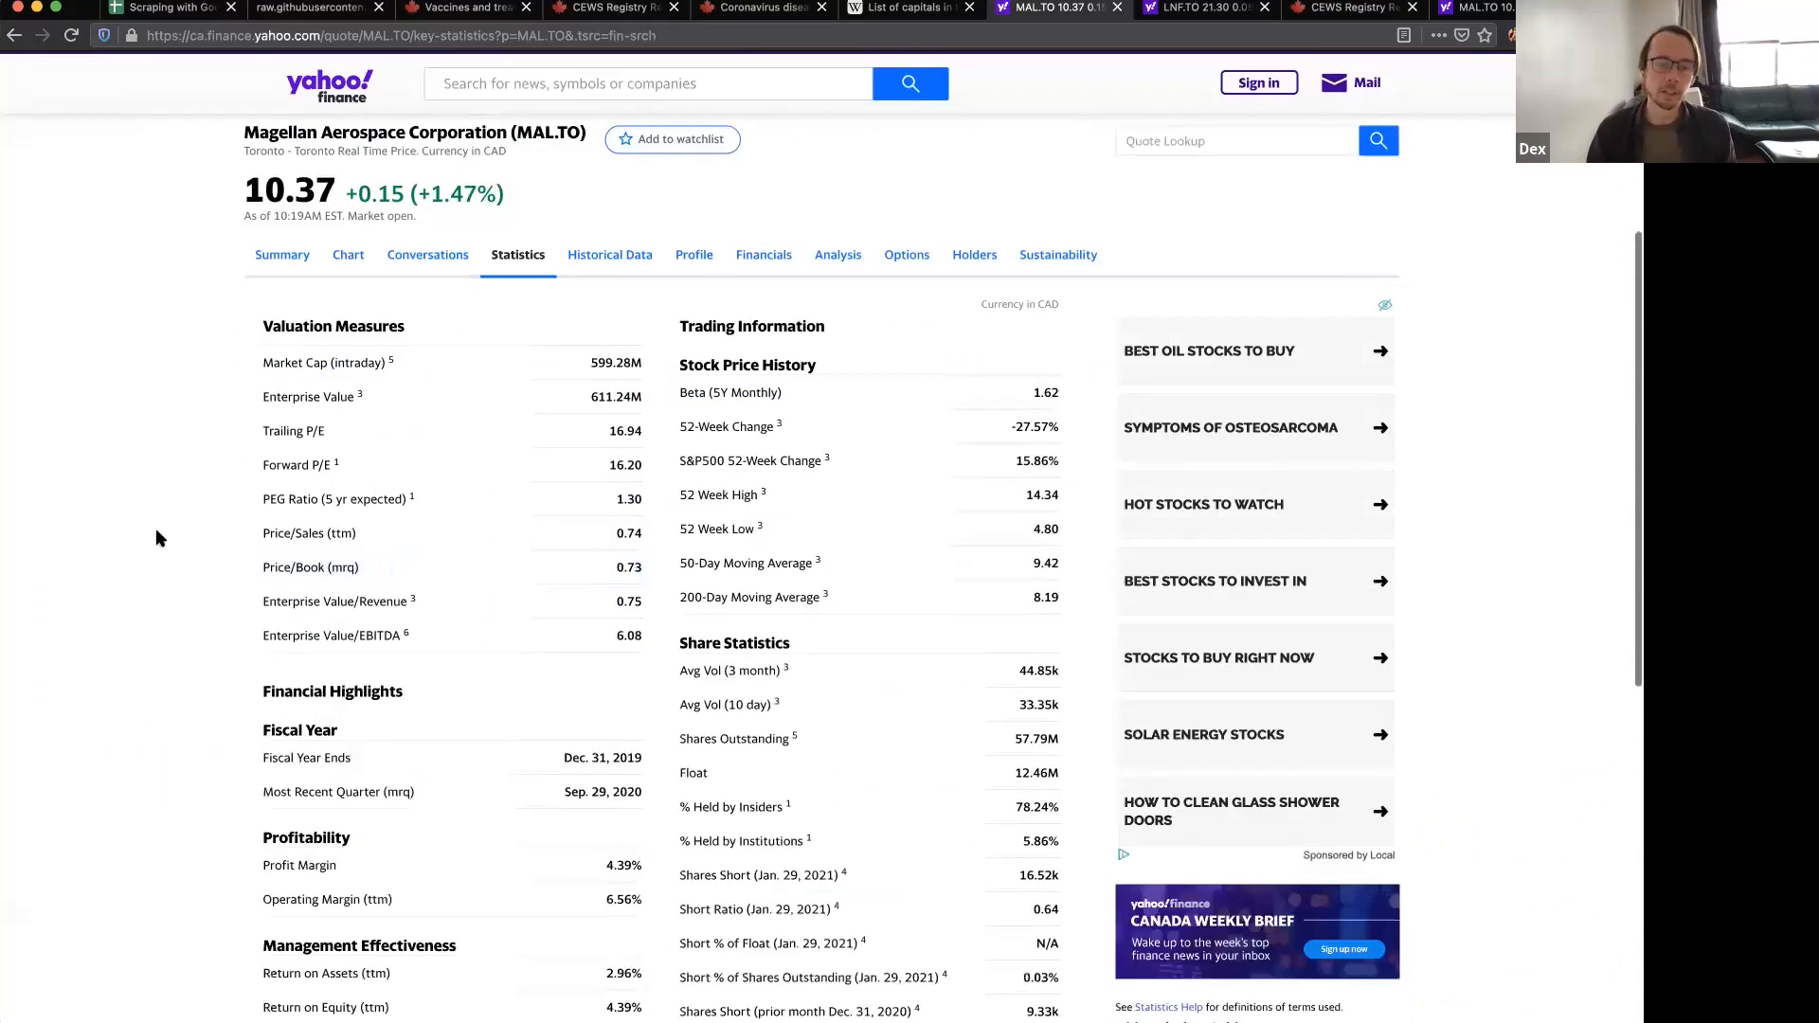
pyautogui.scroll(-1, 547, 325)
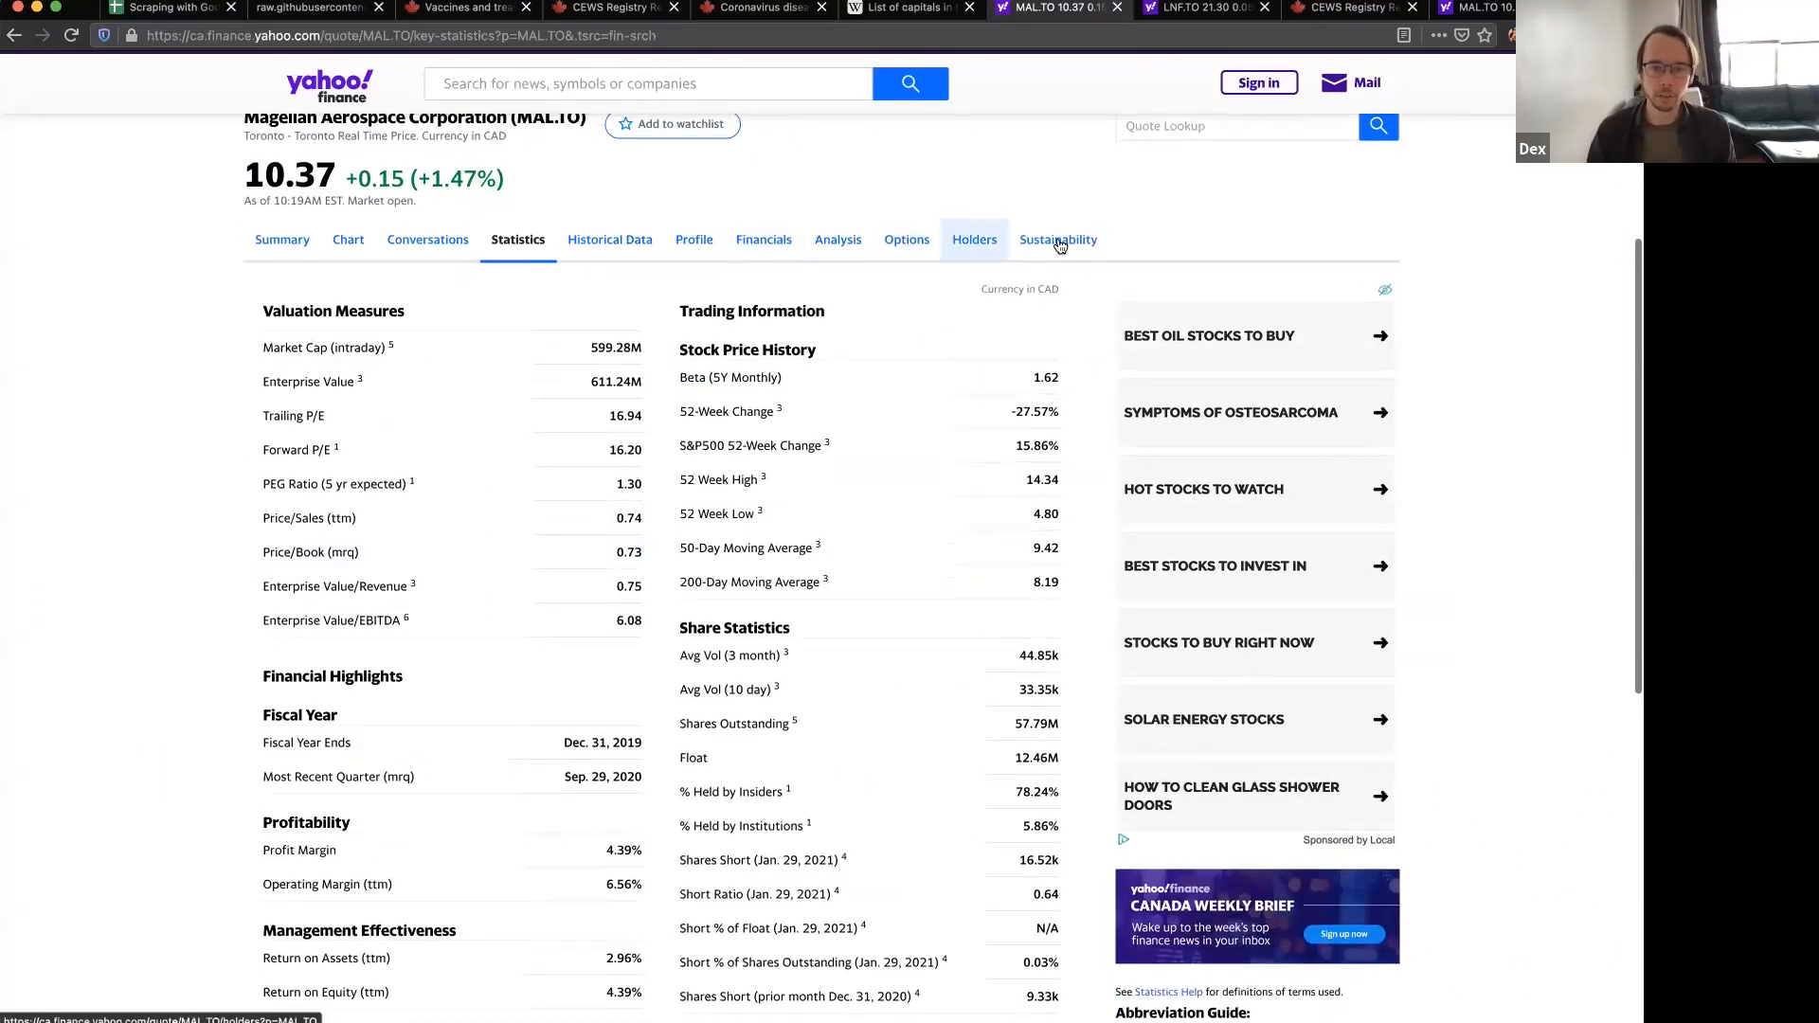
# - Open MAL.TO's Holders page on Yahoo Finance and look at the percentage of shares held by all insiders
pyautogui.click(970, 240)
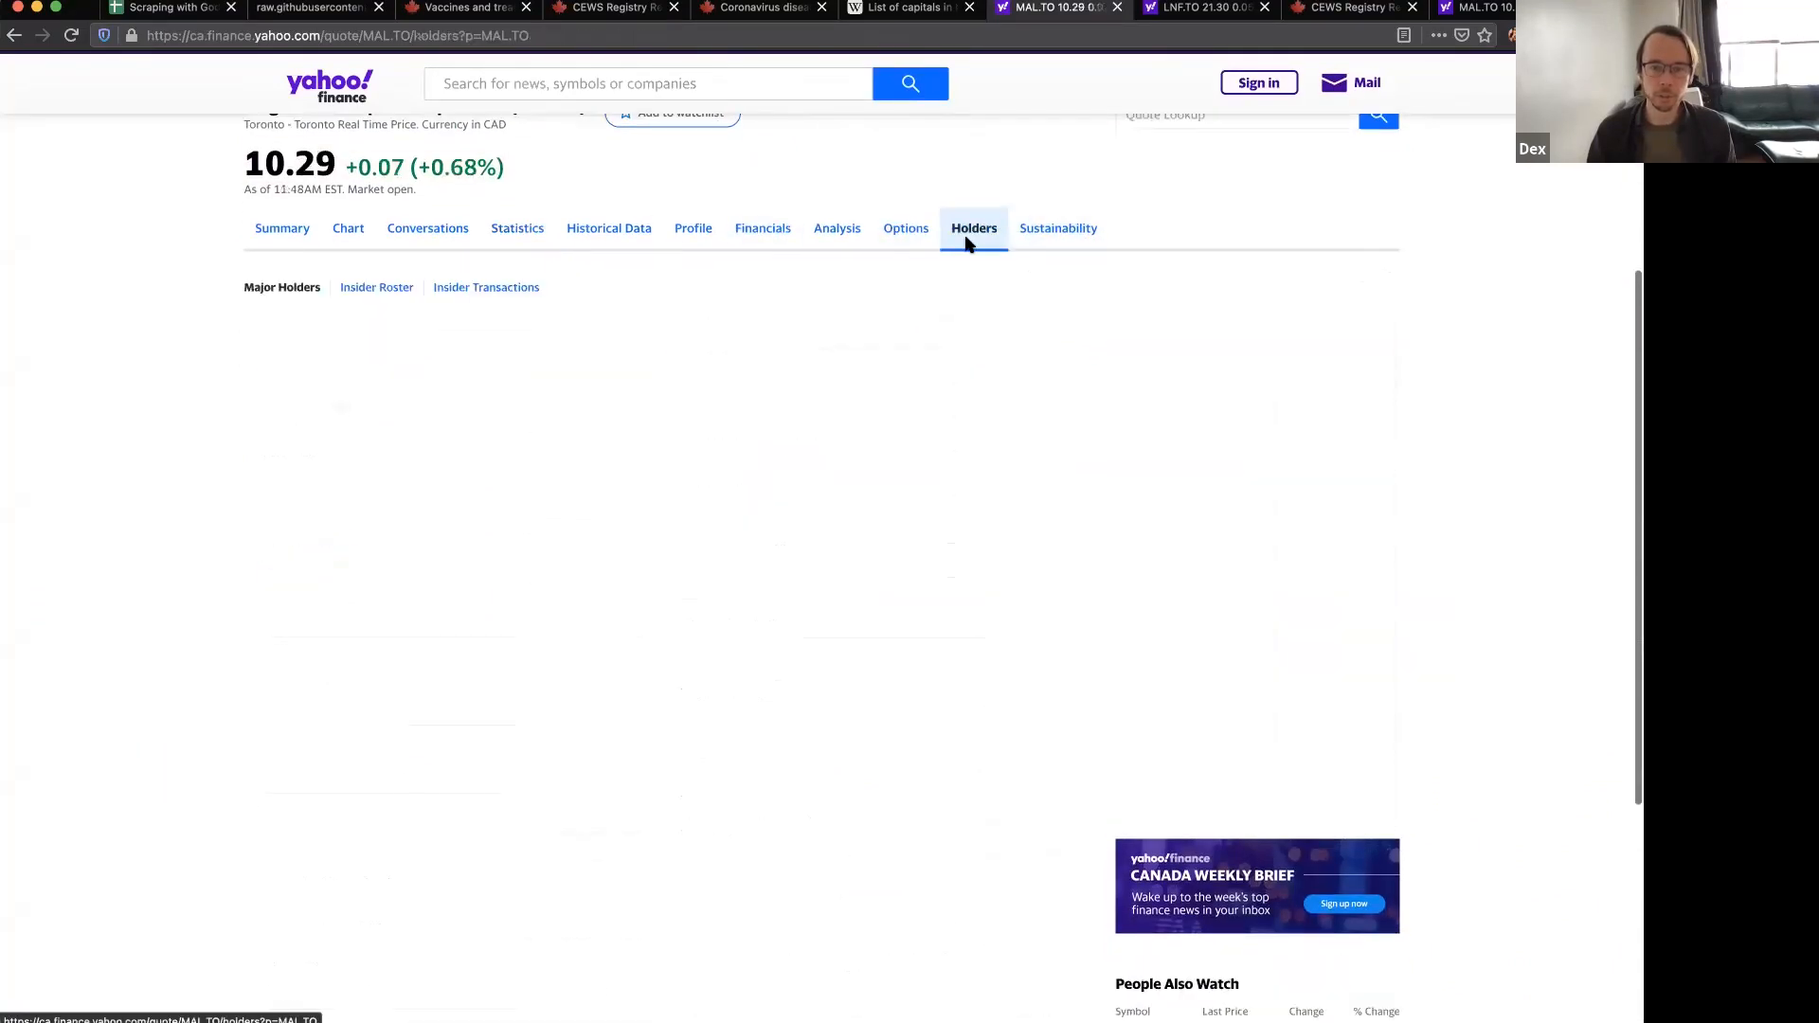
pyautogui.moveTo(216, 353); pyautogui.dragTo(577, 372)
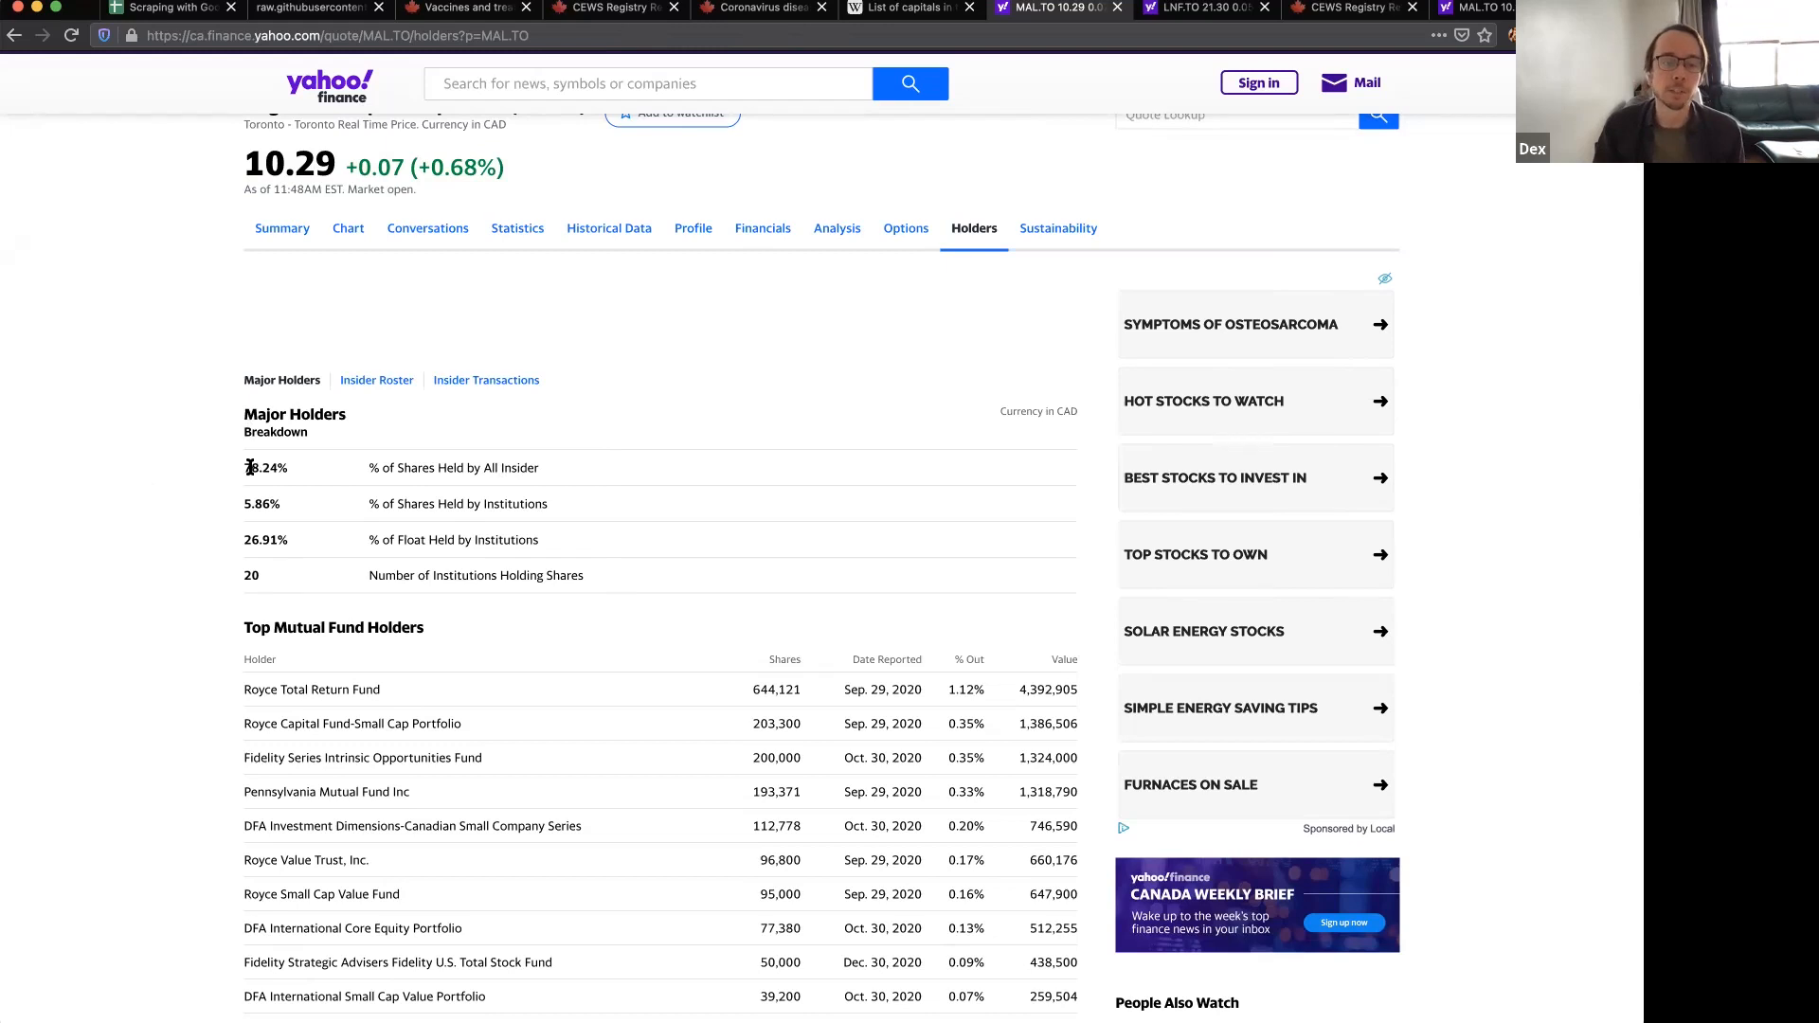
pyautogui.moveTo(244, 467); pyautogui.dragTo(304, 471)
pyautogui.click(210, 458)
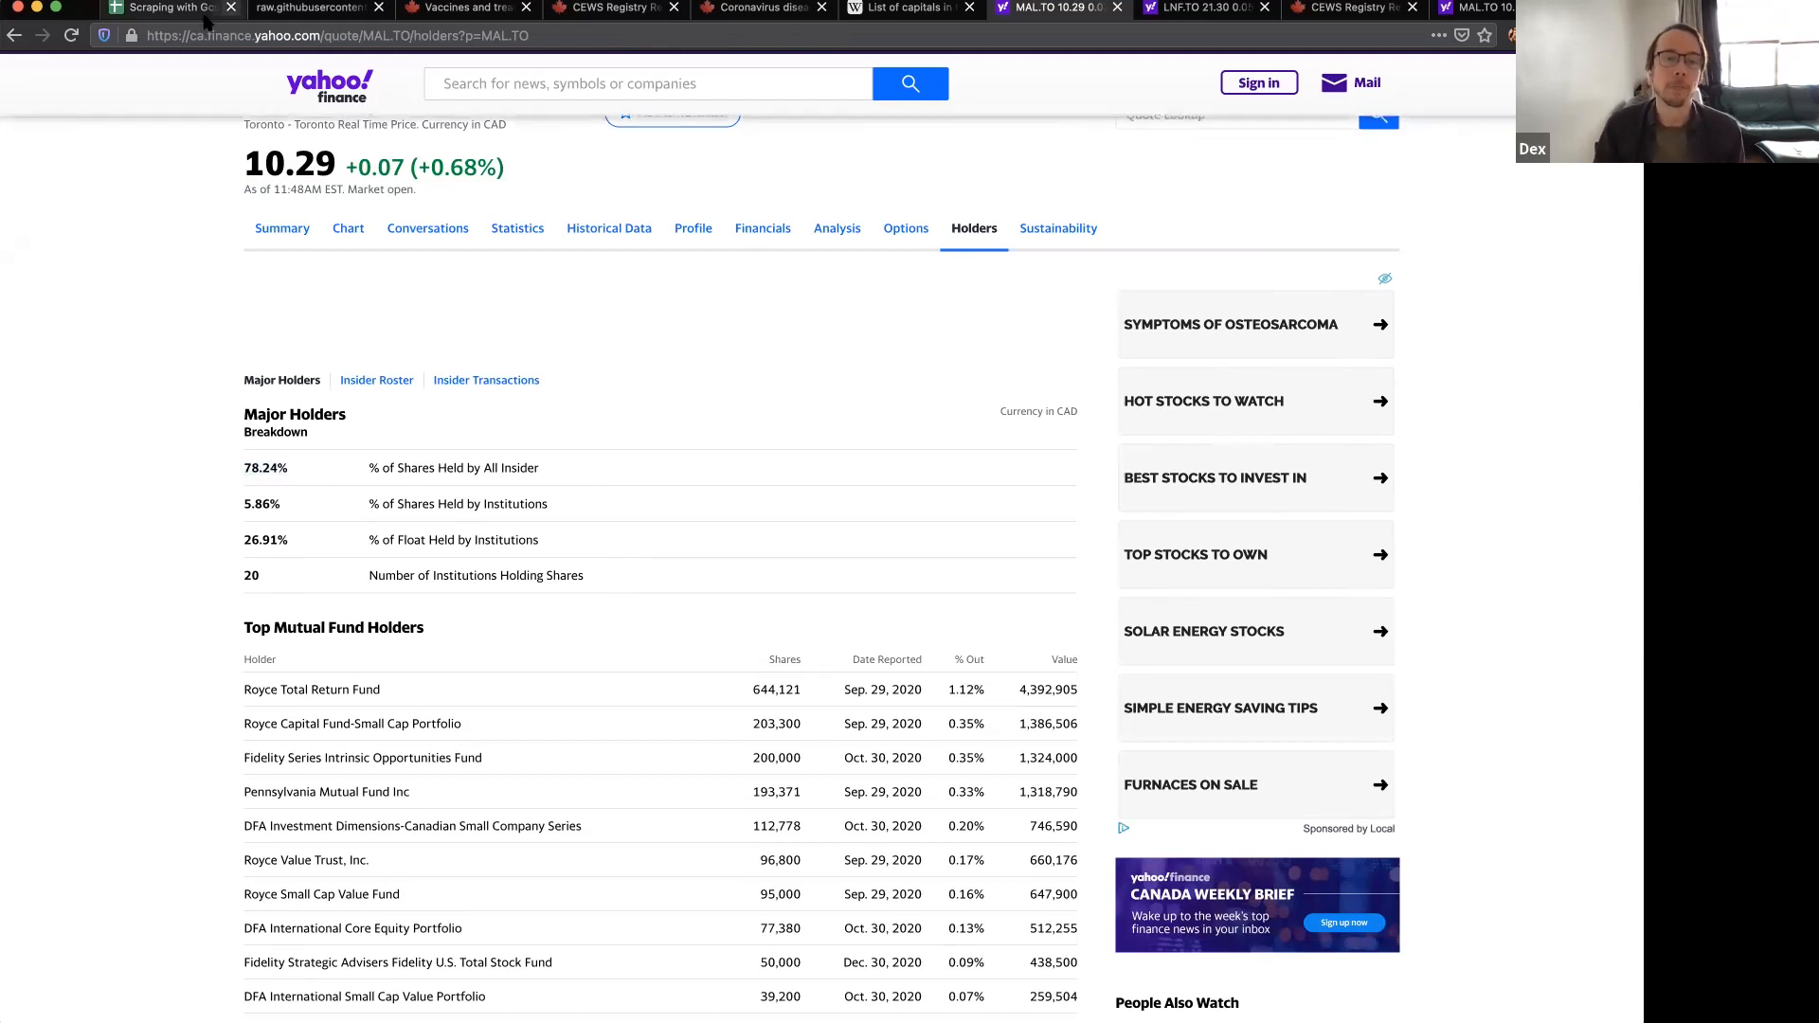
# - Switch back to the Scraping with Google Sheets spreadsheet and select empty cell D2 in the MAL row
pyautogui.click(196, 8)
pyautogui.click(436, 222)
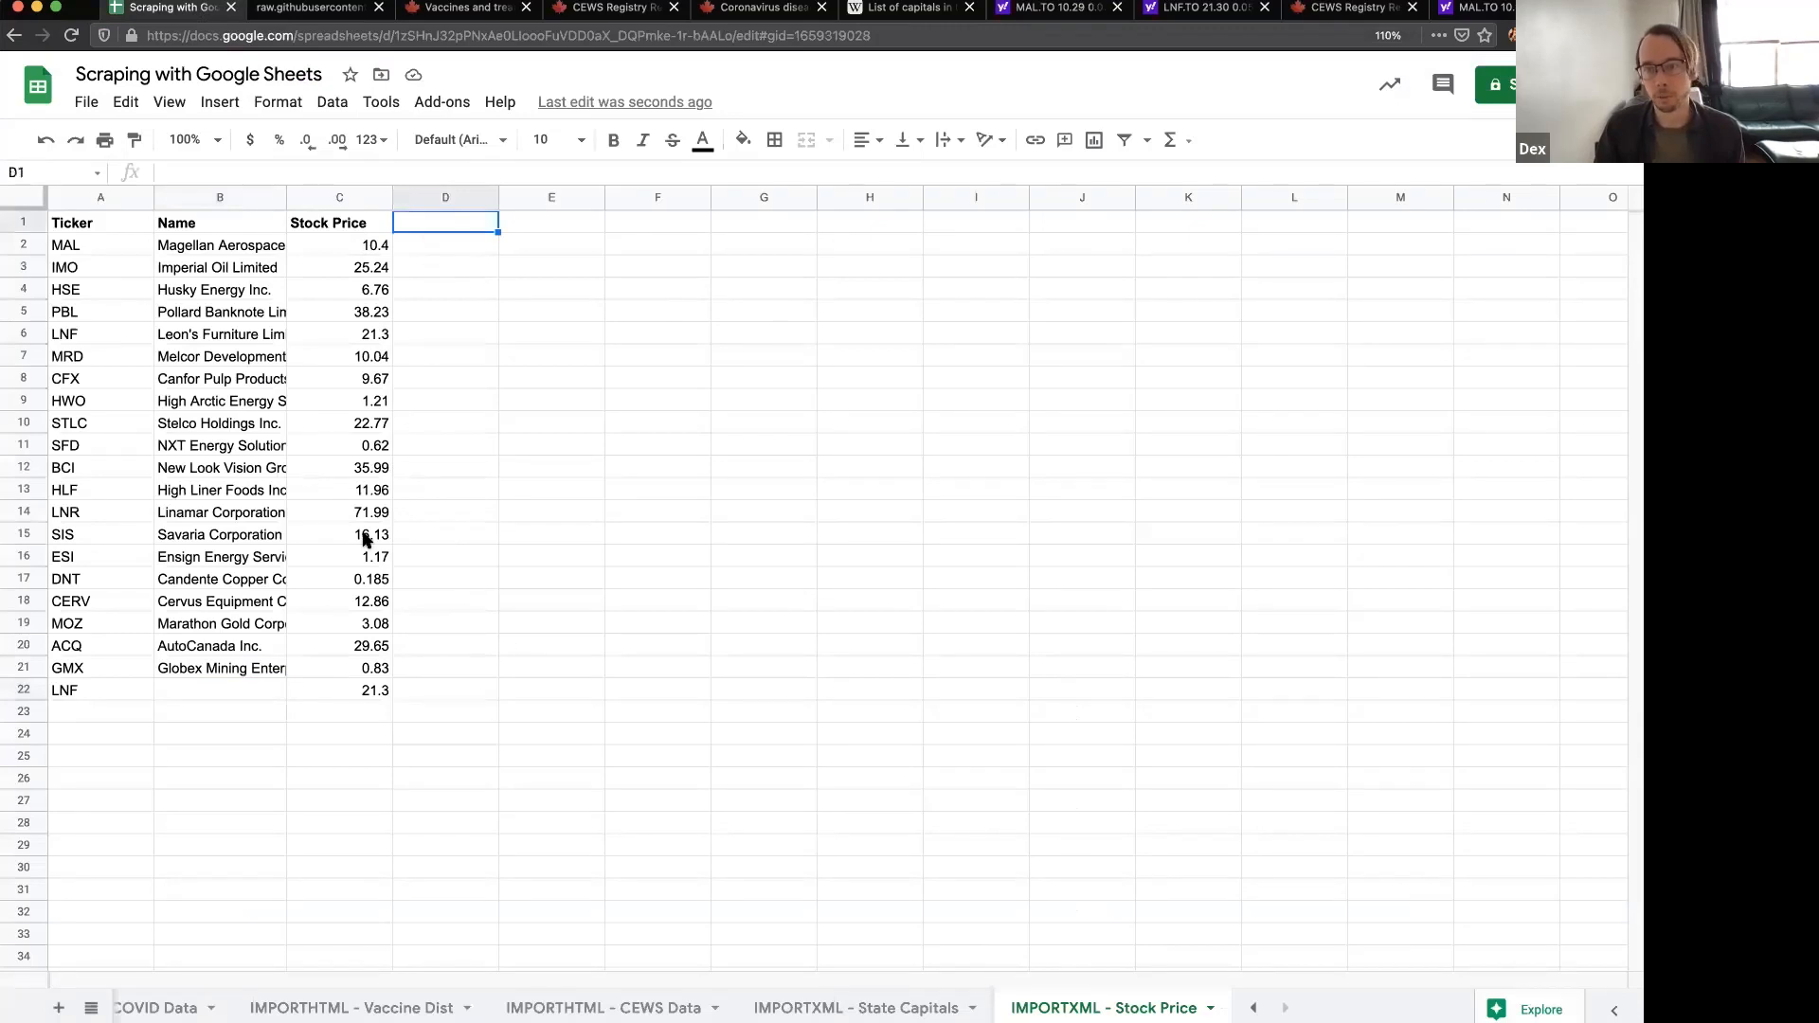
pyautogui.moveTo(435, 245); pyautogui.dragTo(496, 694)
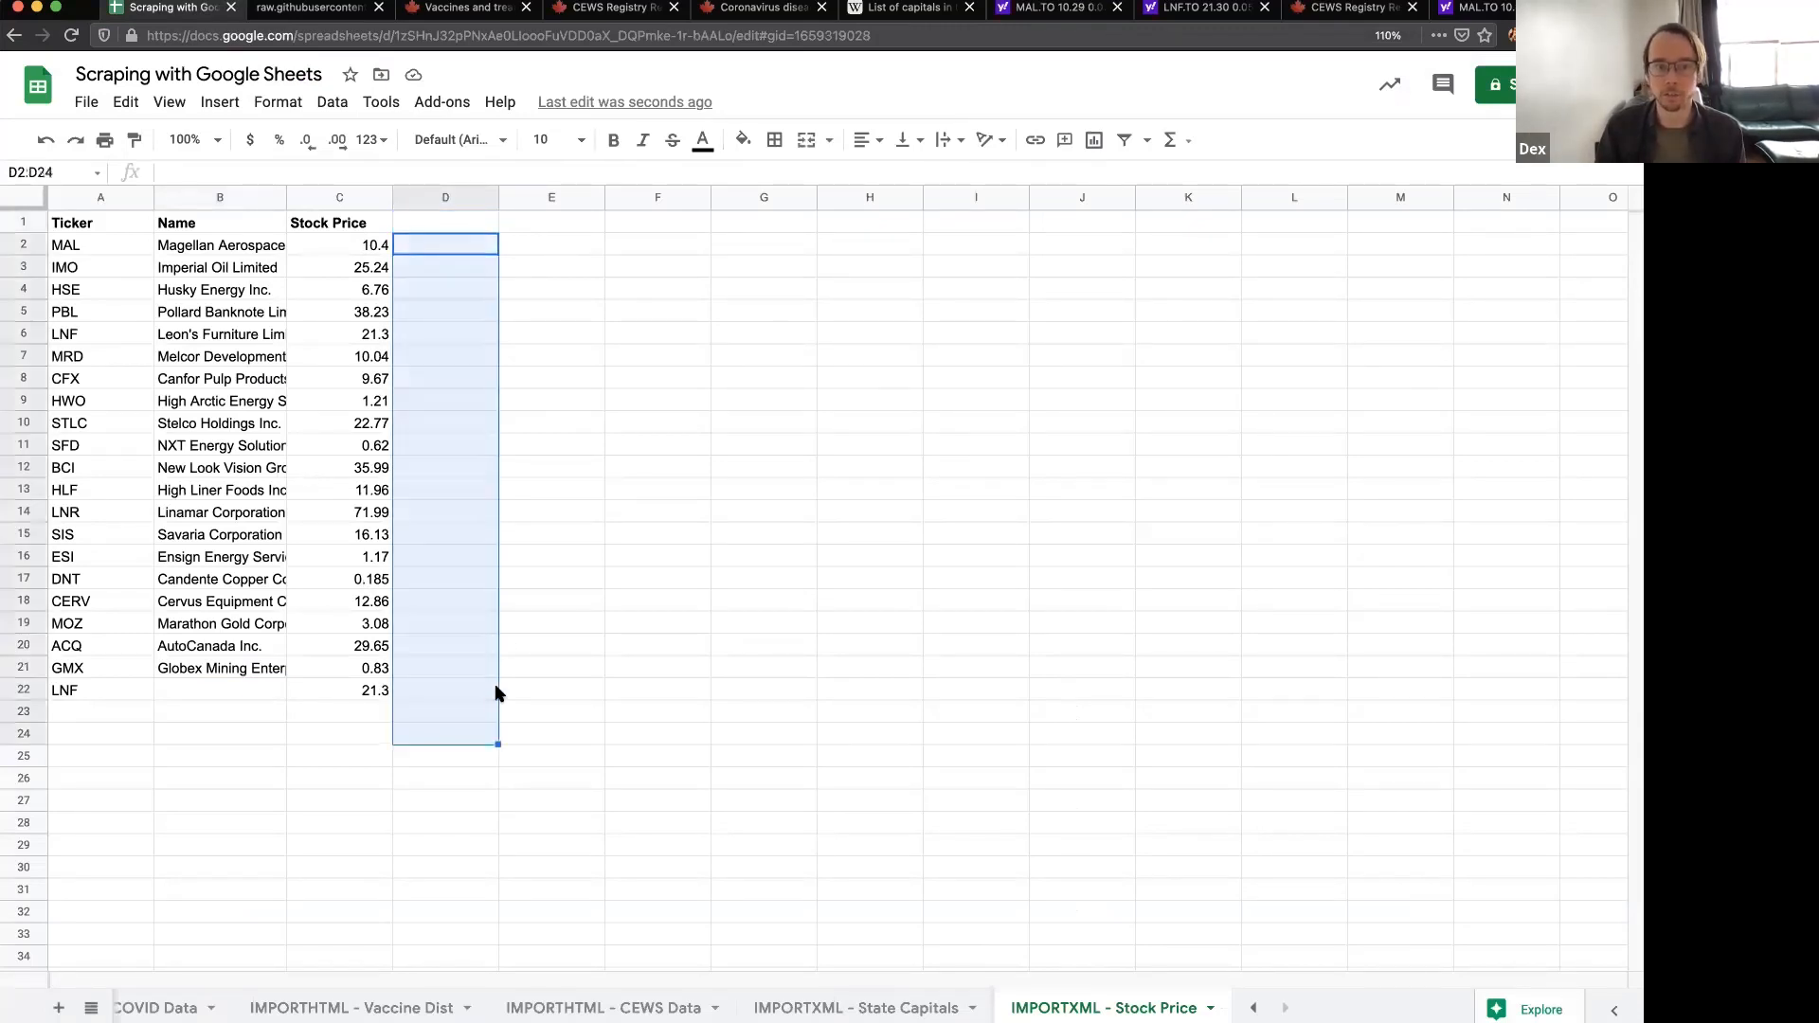
pyautogui.click(571, 631)
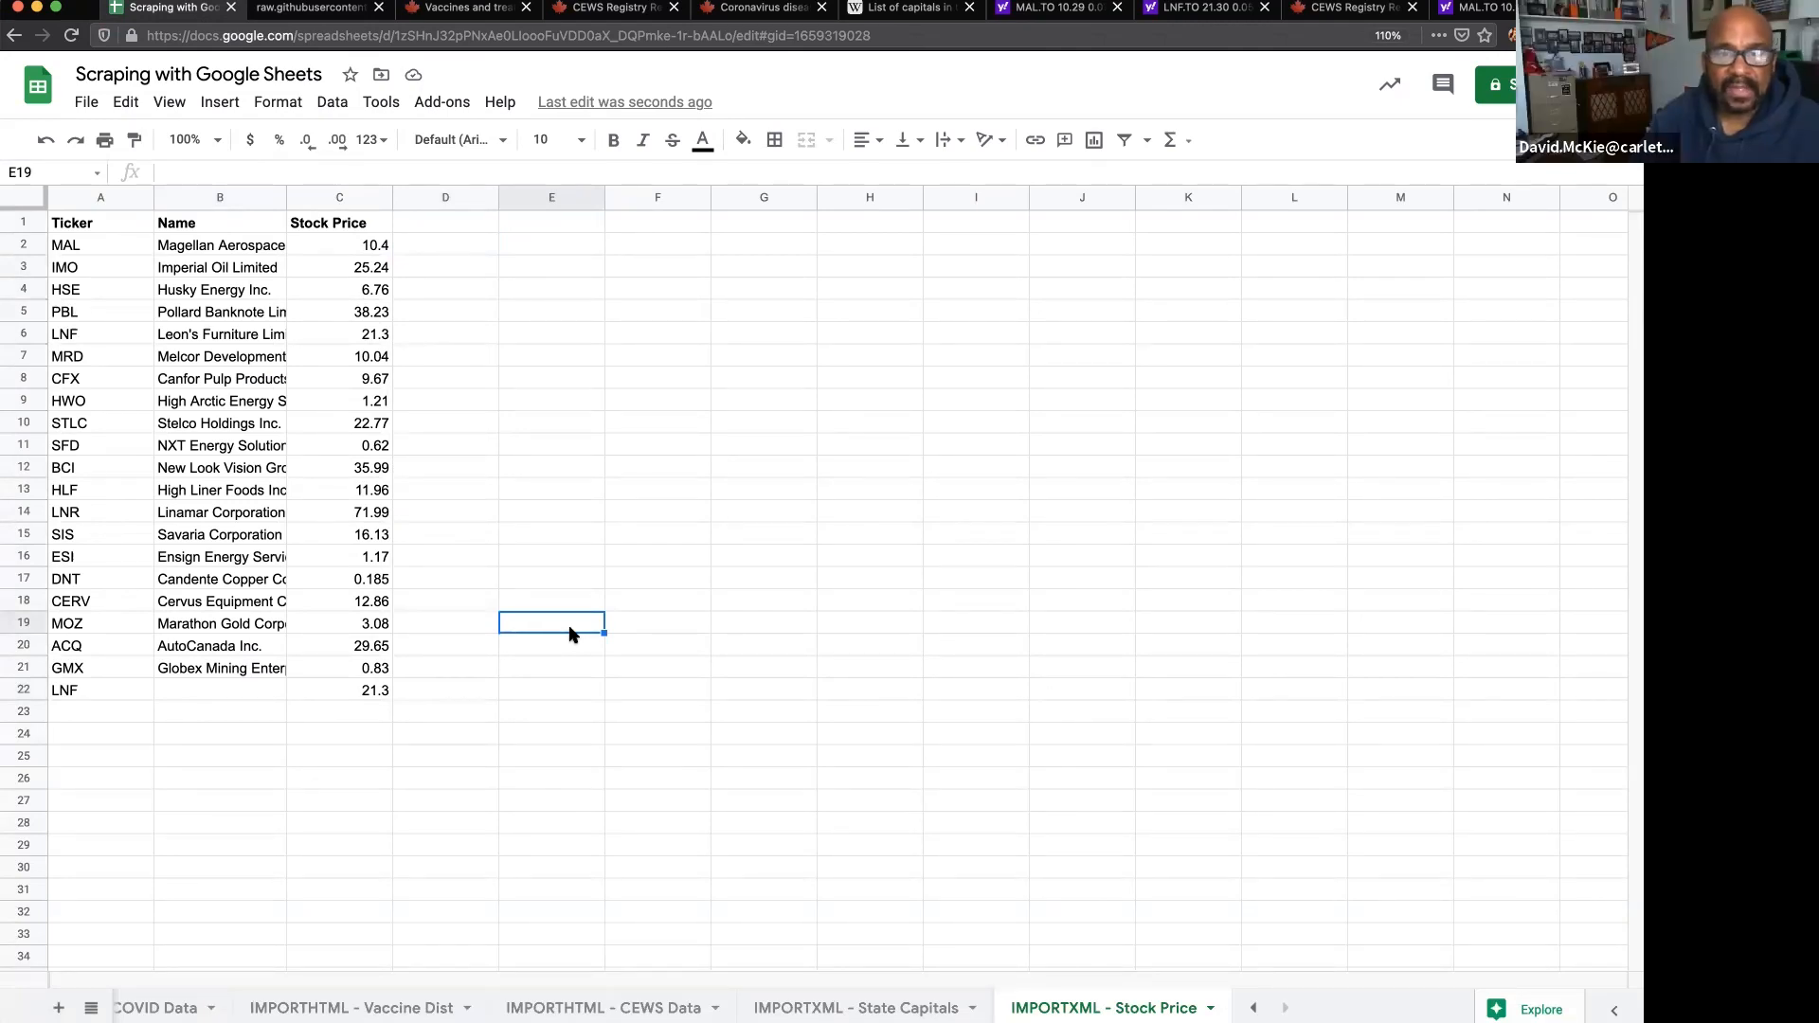
pyautogui.click(451, 249)
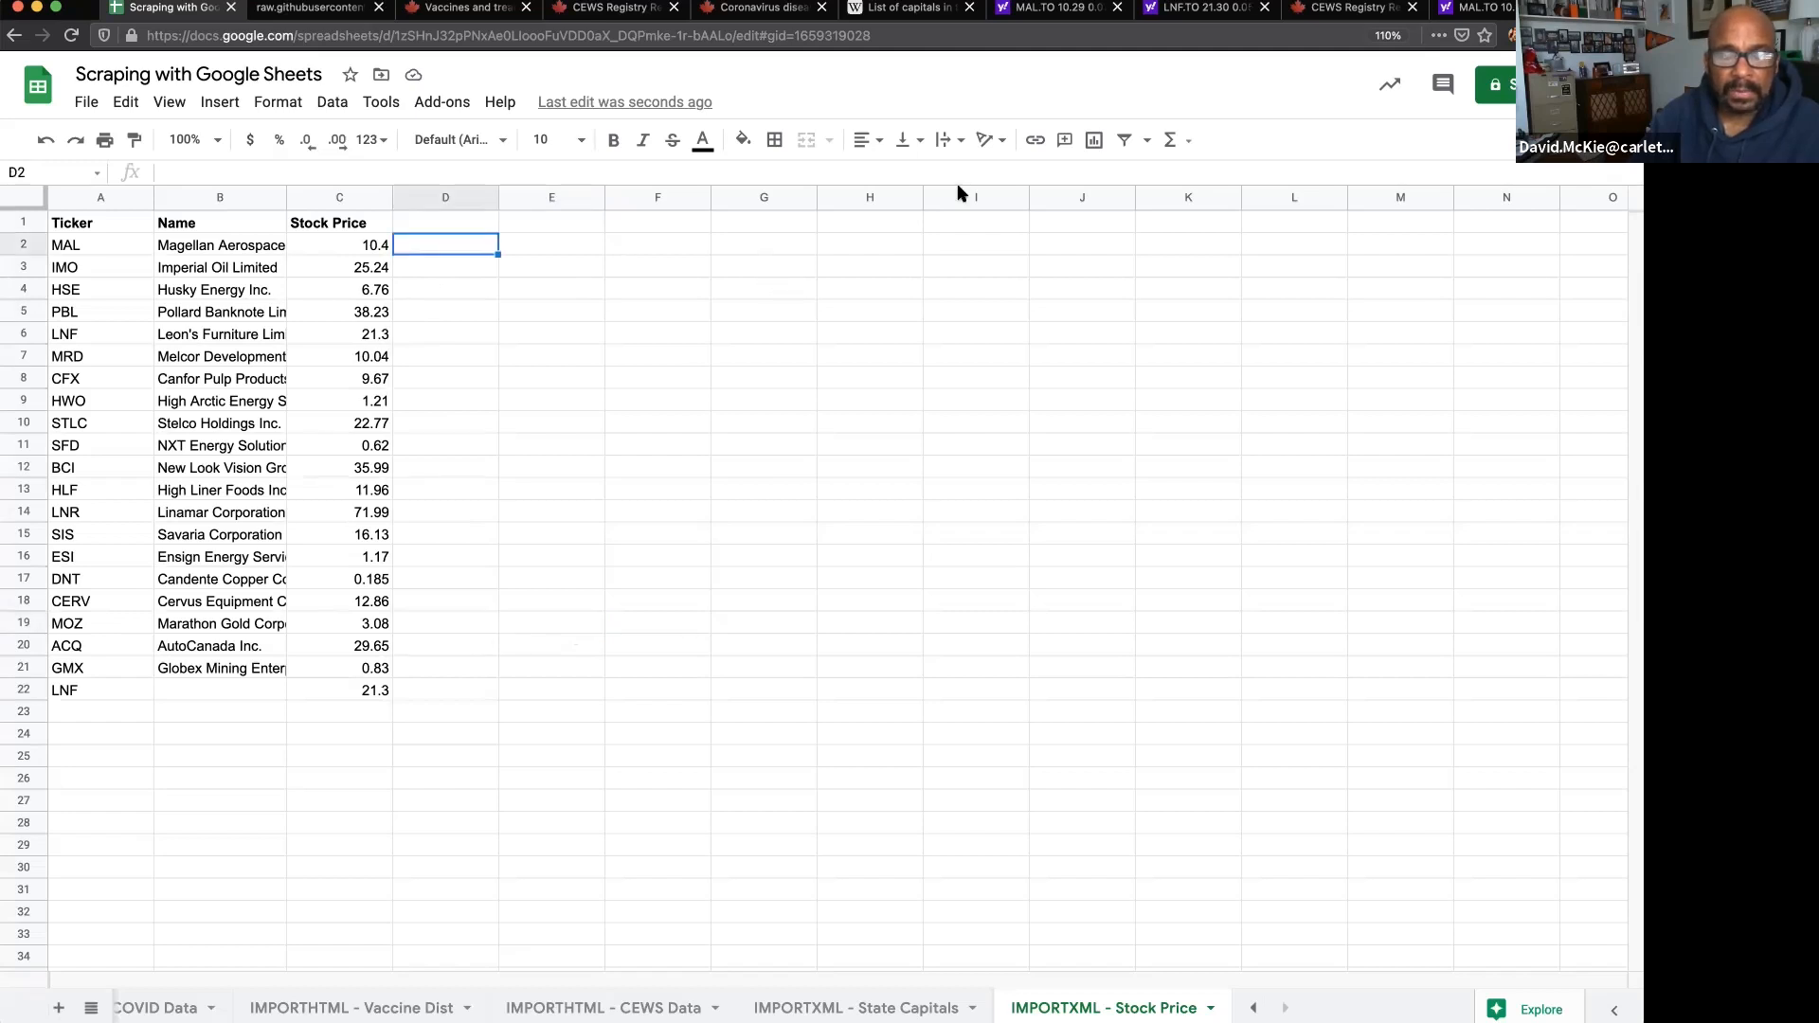
# - Switch to the MAL.TO Yahoo Finance page with the inspector open, open its Holders page and copy the page URL
pyautogui.click(1460, 9)
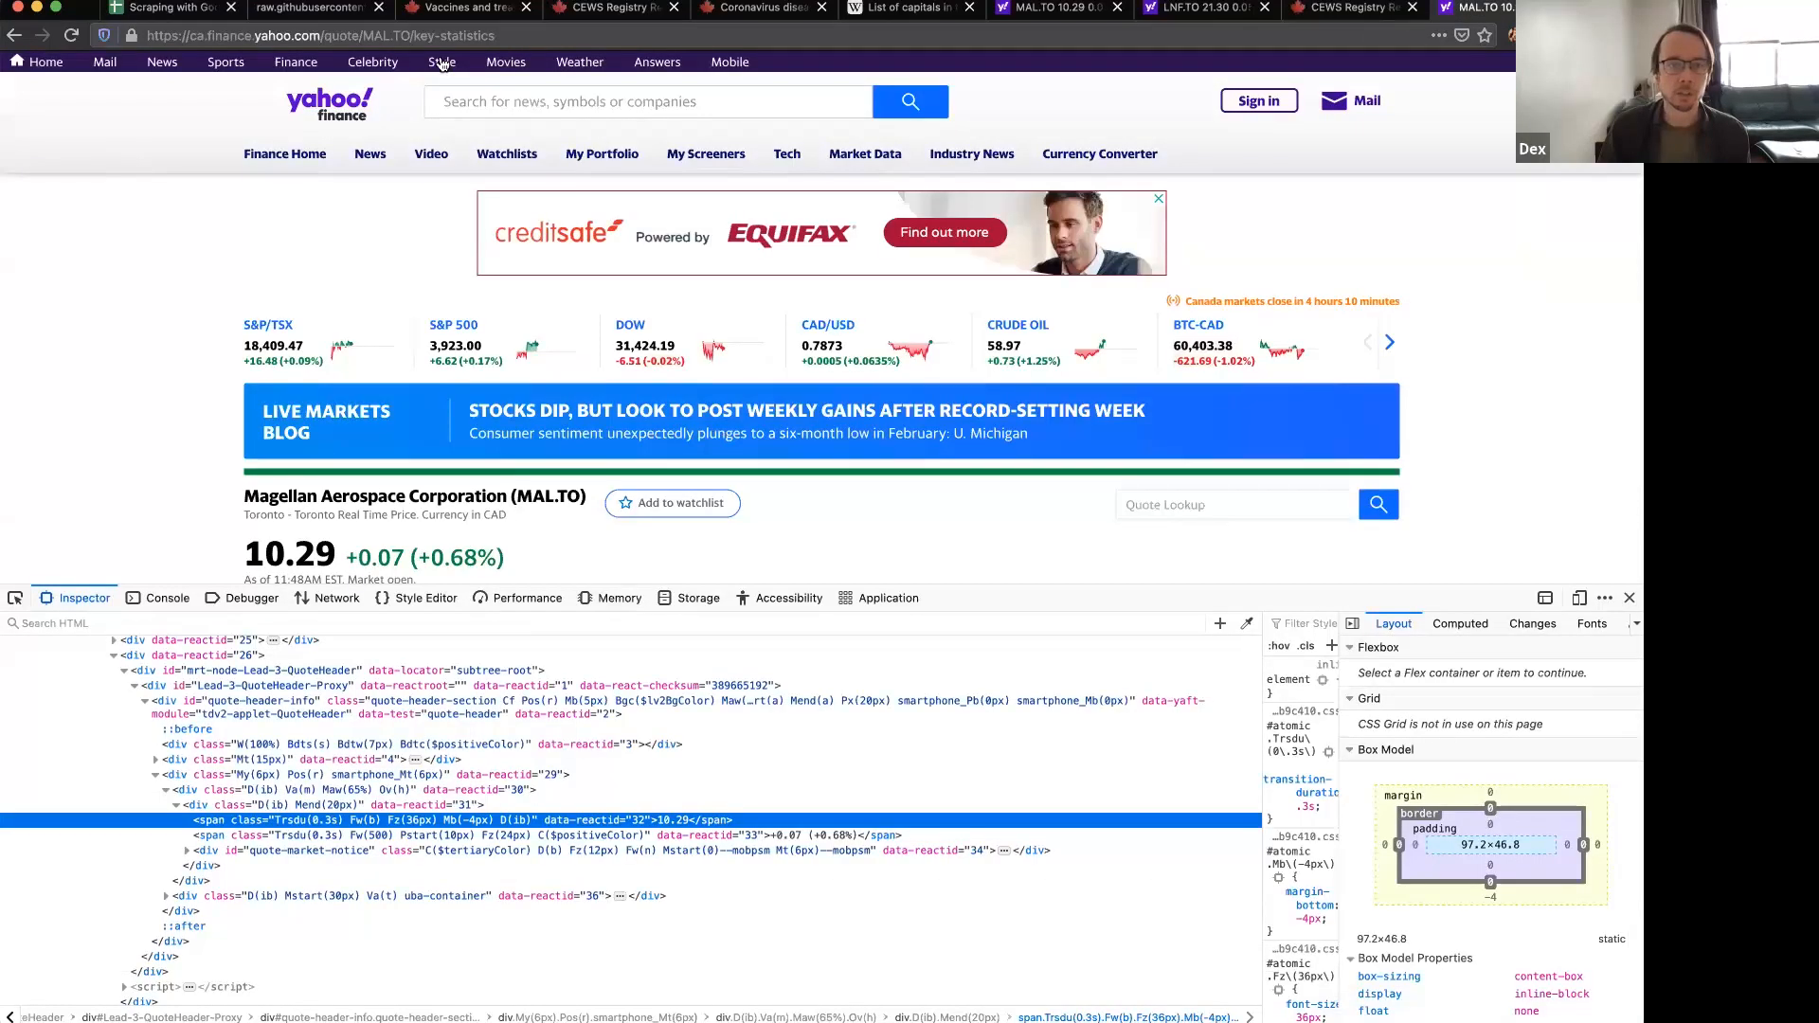
pyautogui.click(361, 37)
pyautogui.click(165, 470)
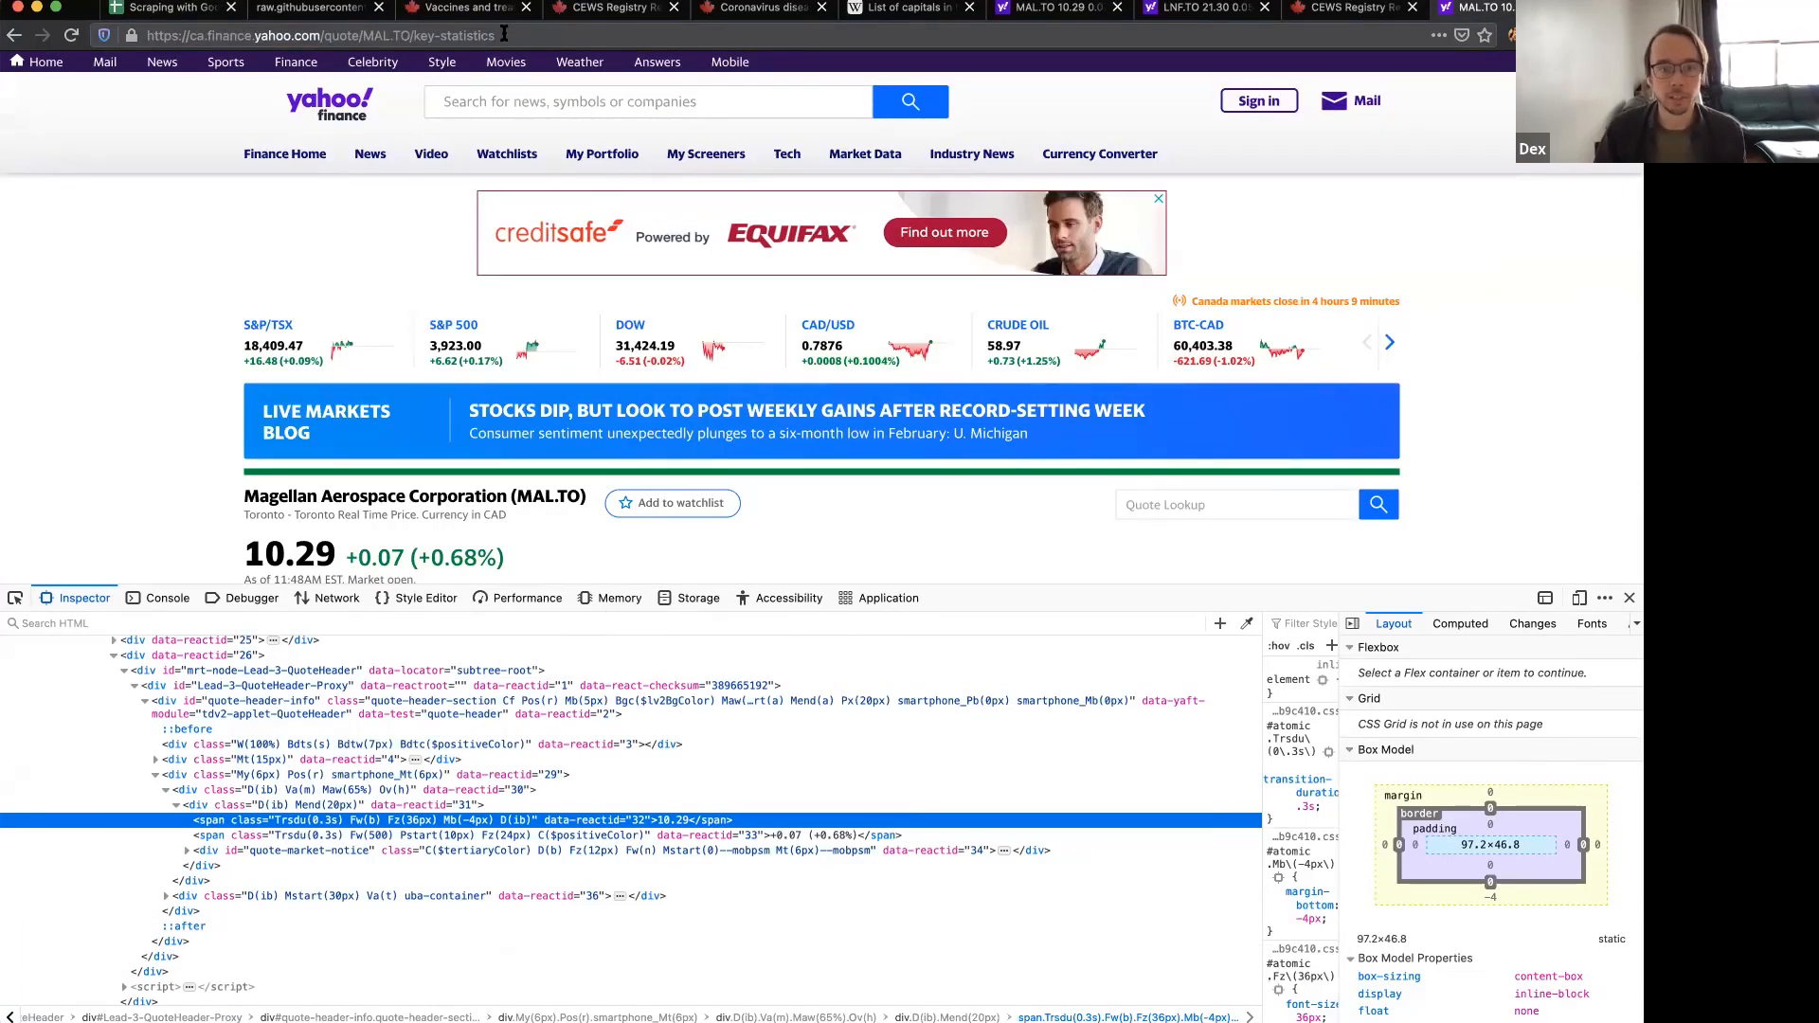
pyautogui.scroll(-3, 205, 301)
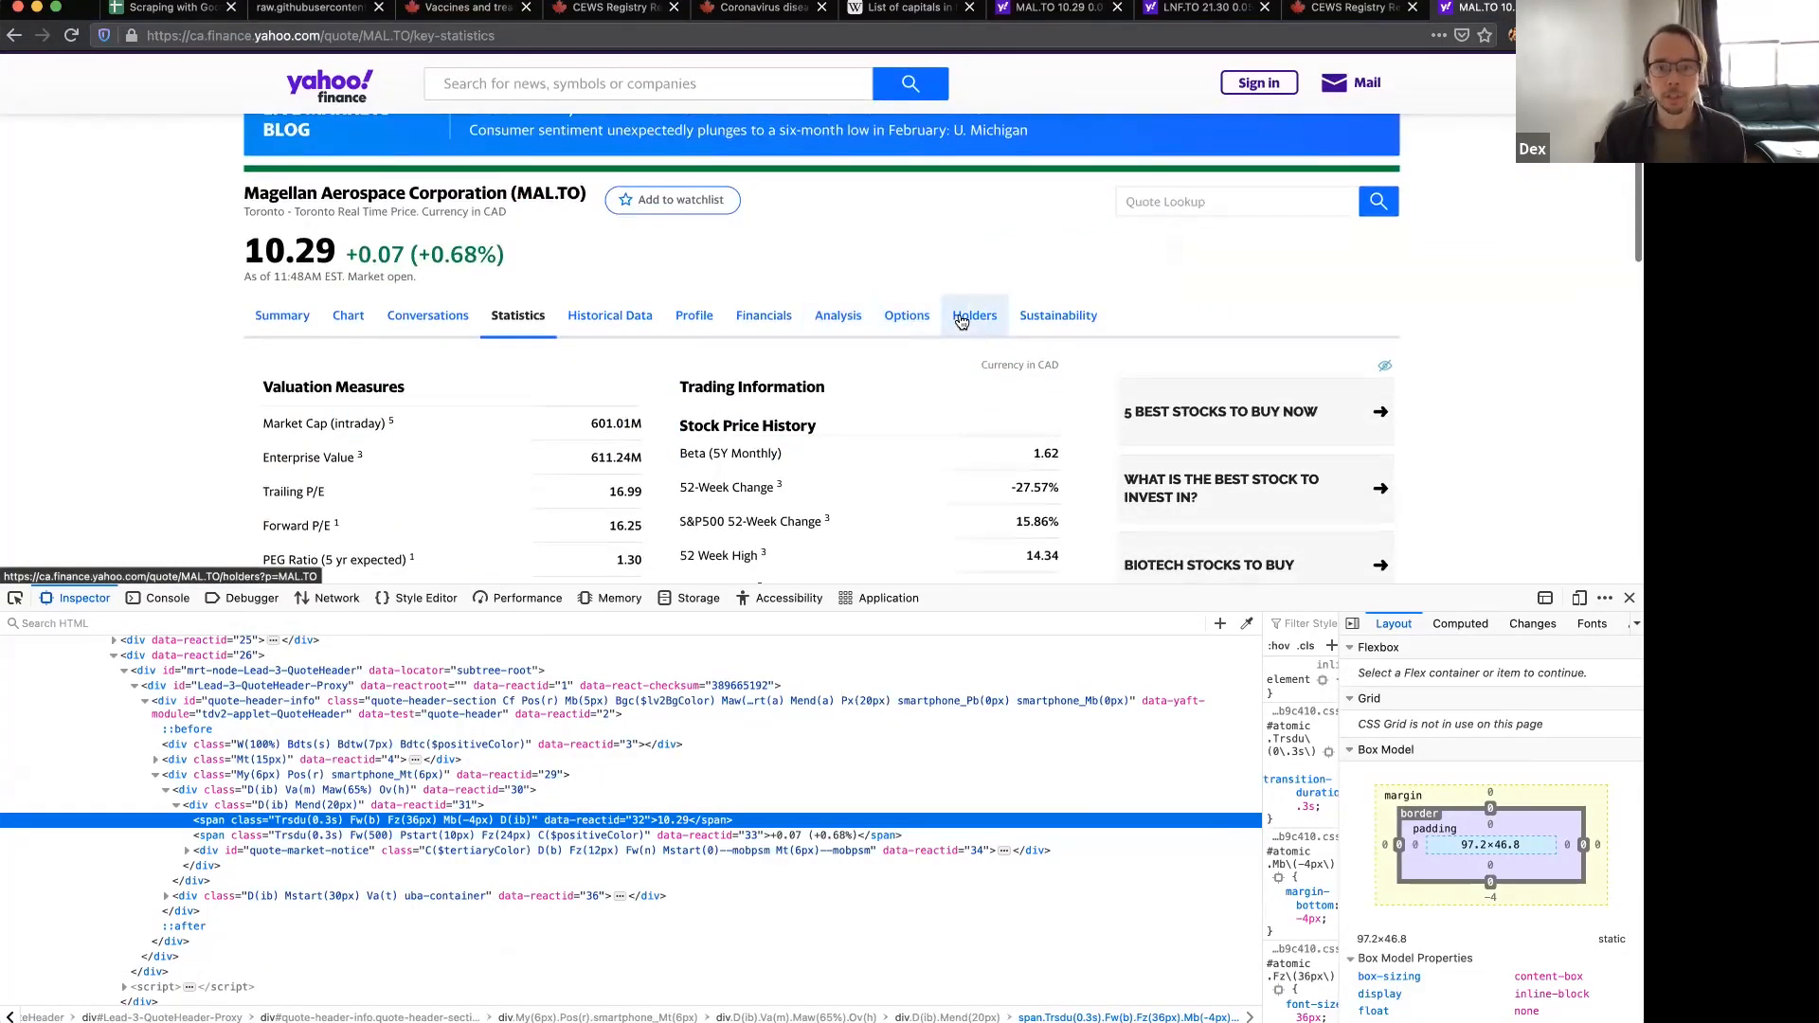
pyautogui.click(961, 322)
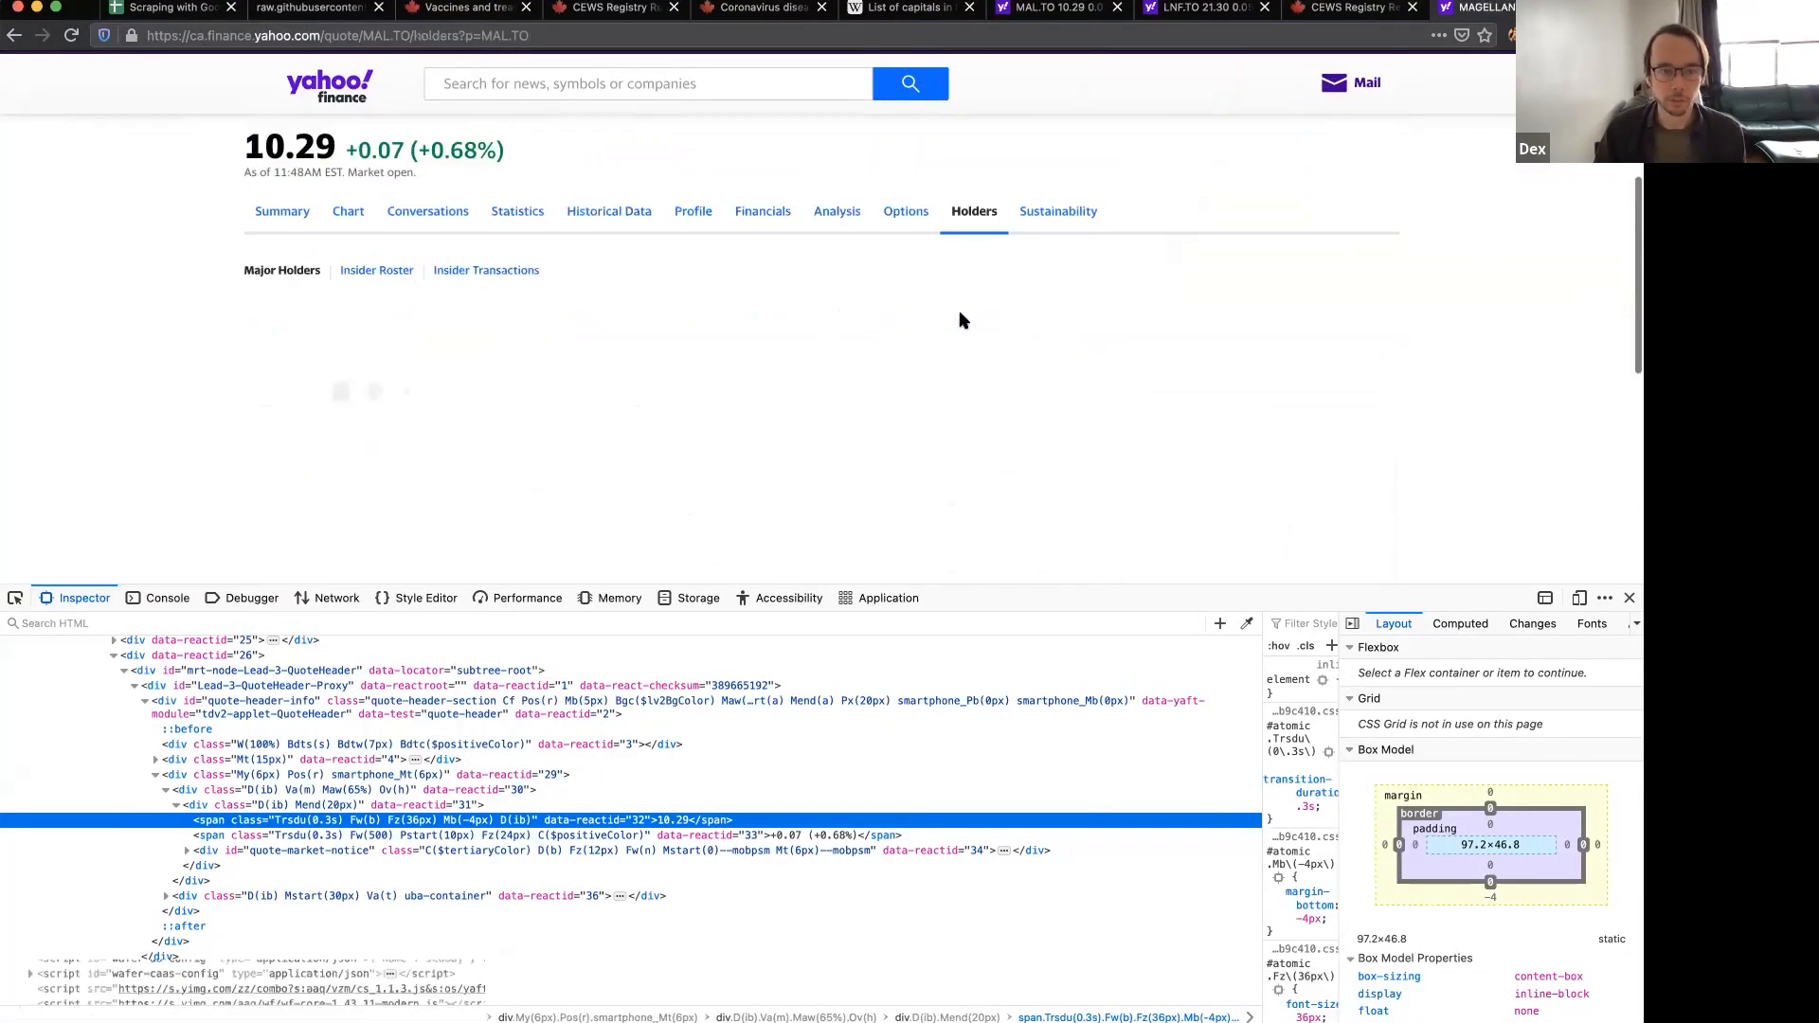
pyautogui.click(486, 36)
pyautogui.press('super+c')
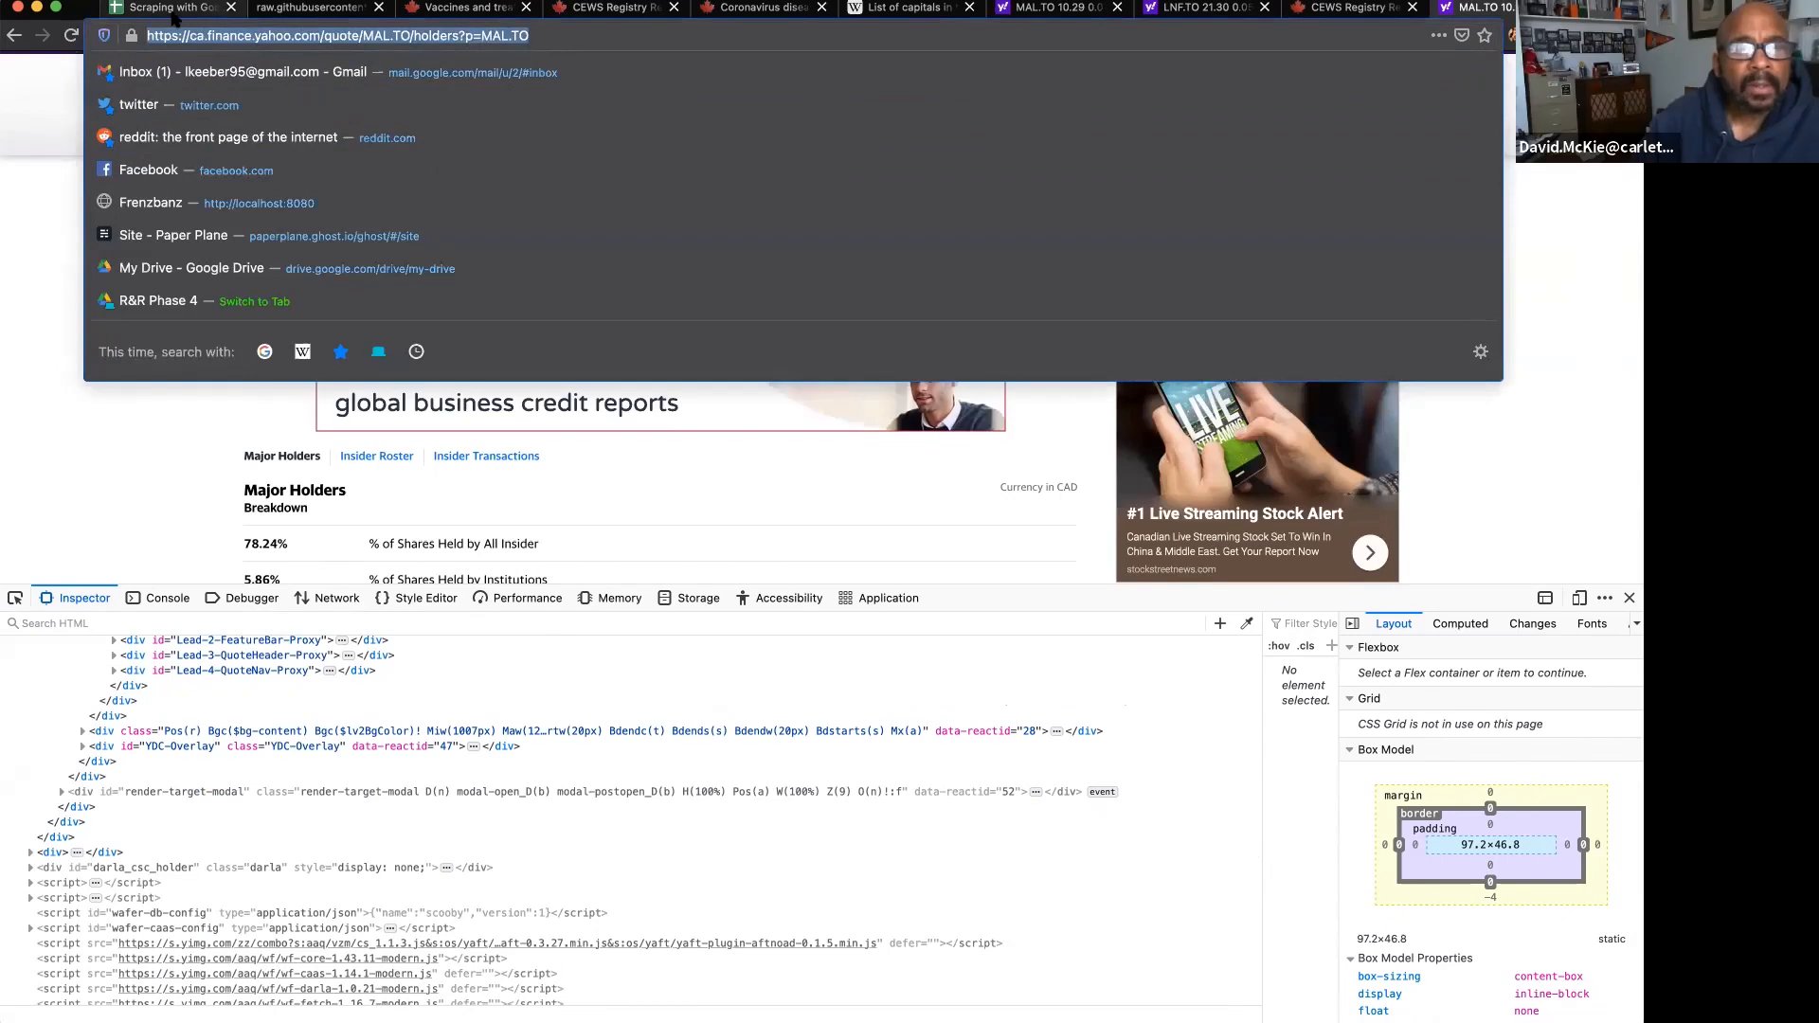
# - Start an IMPORTXML formula in D2 of the stock price sheet with the copied MAL.TO holders URL as its first argument
pyautogui.click(175, 11)
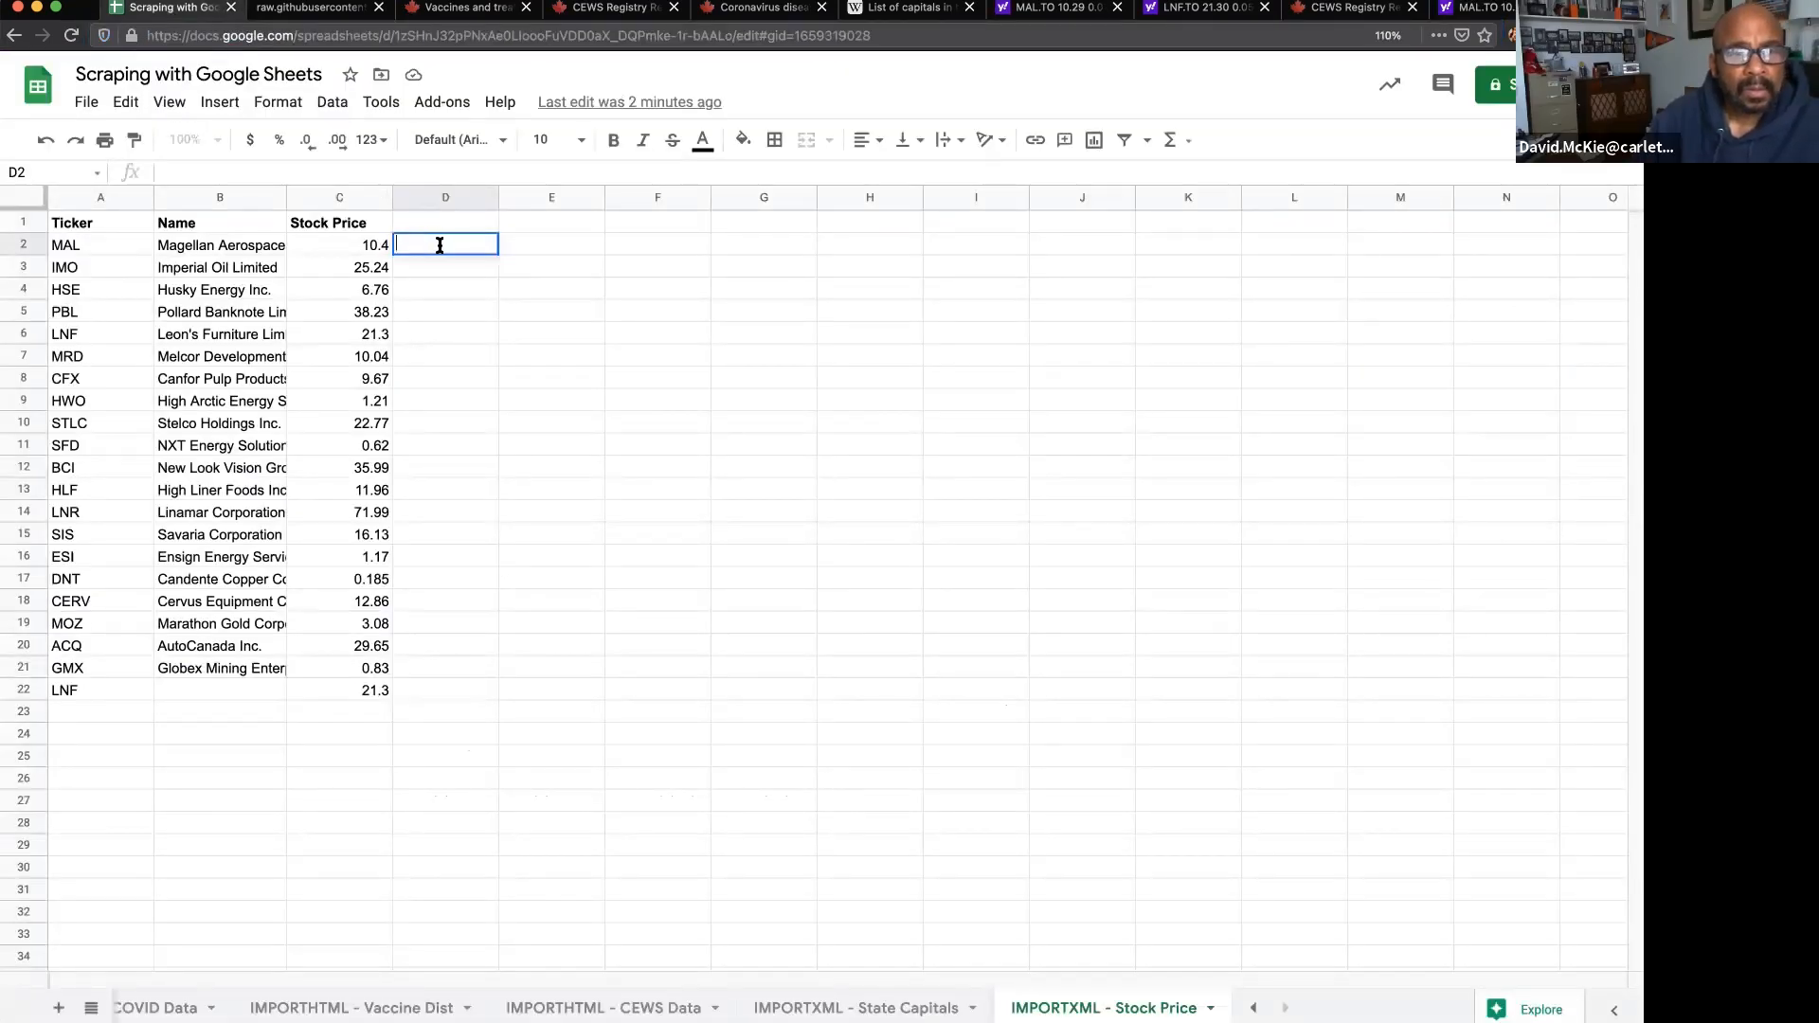
pyautogui.write('=IMPOR')
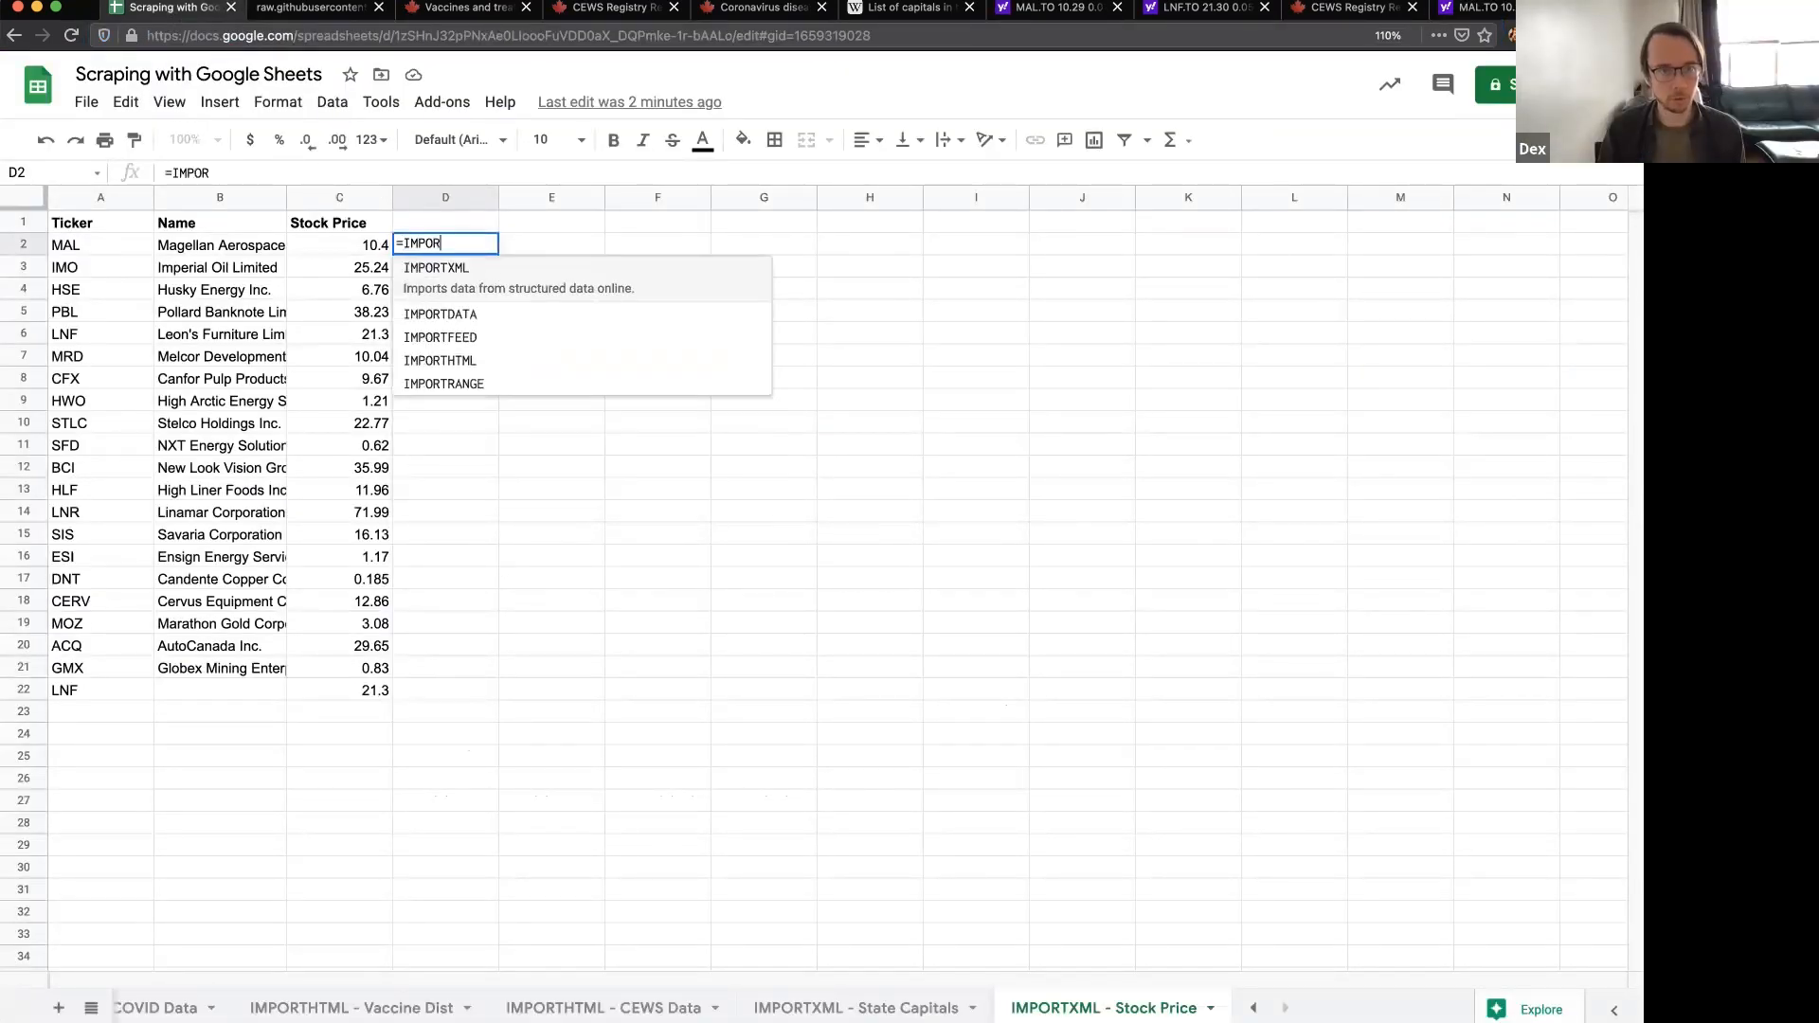
pyautogui.write('TXML("')
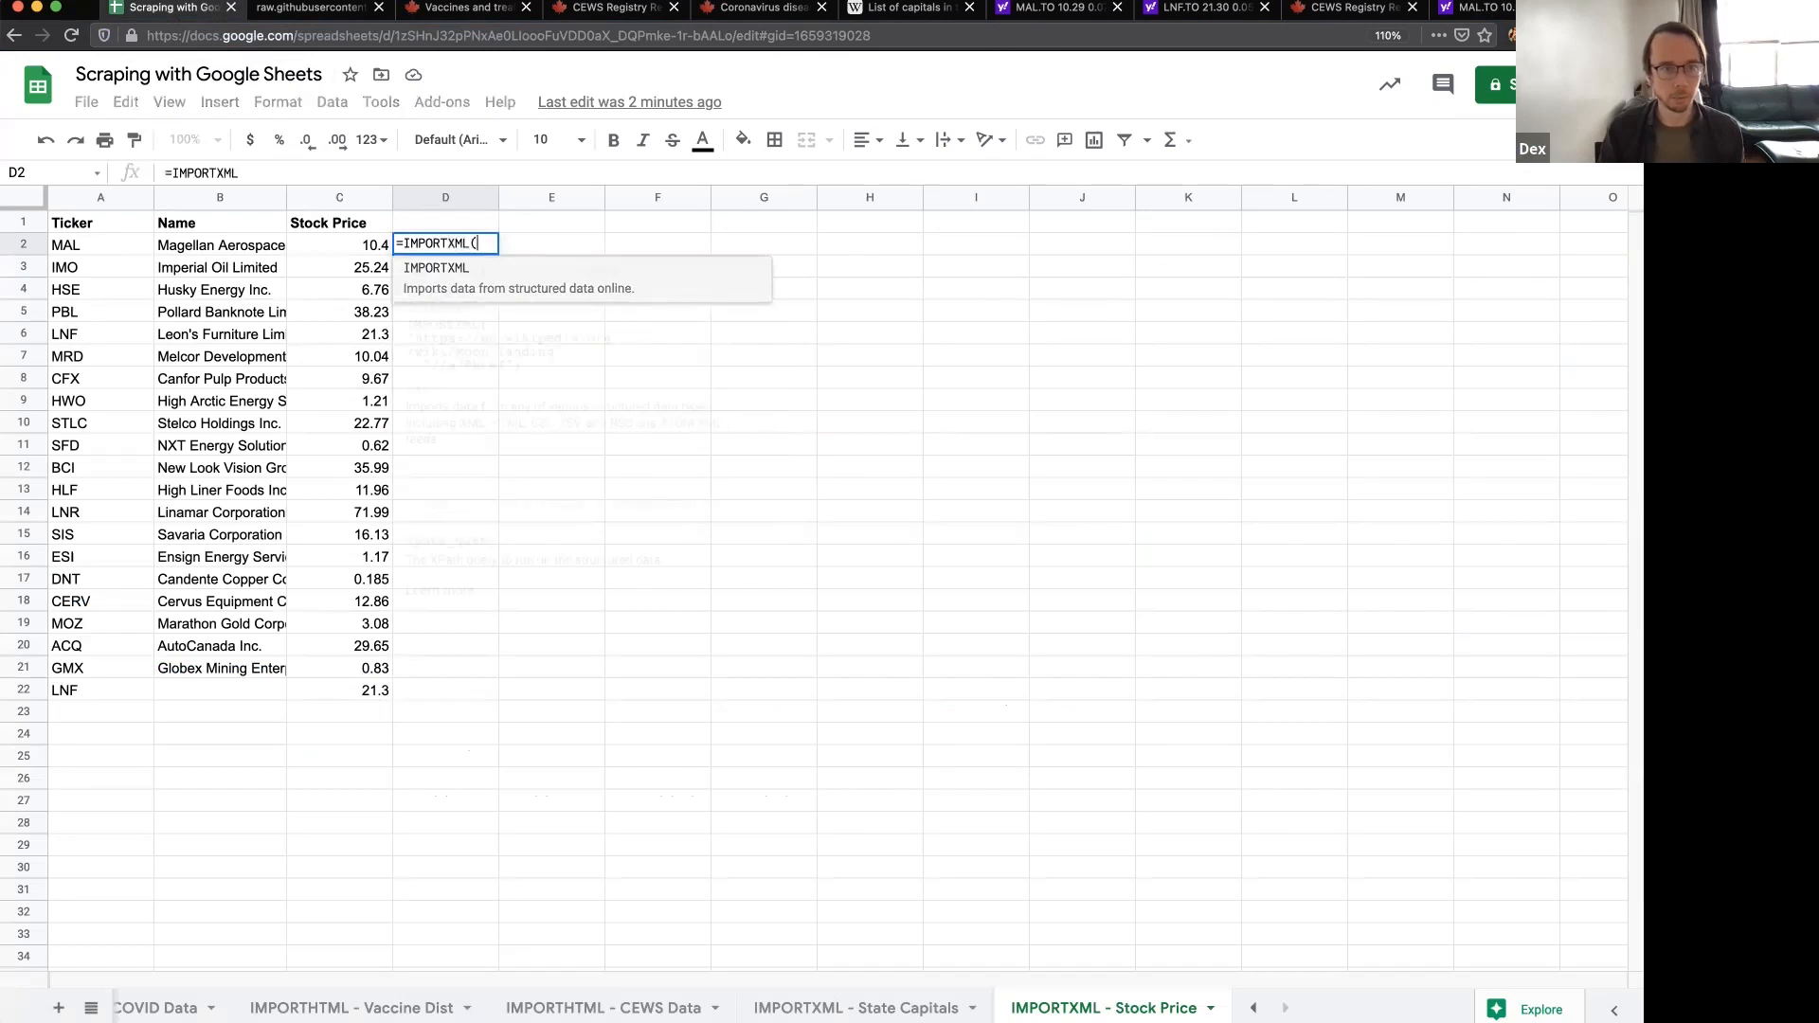
pyautogui.press('super+v')
pyautogui.write('",')
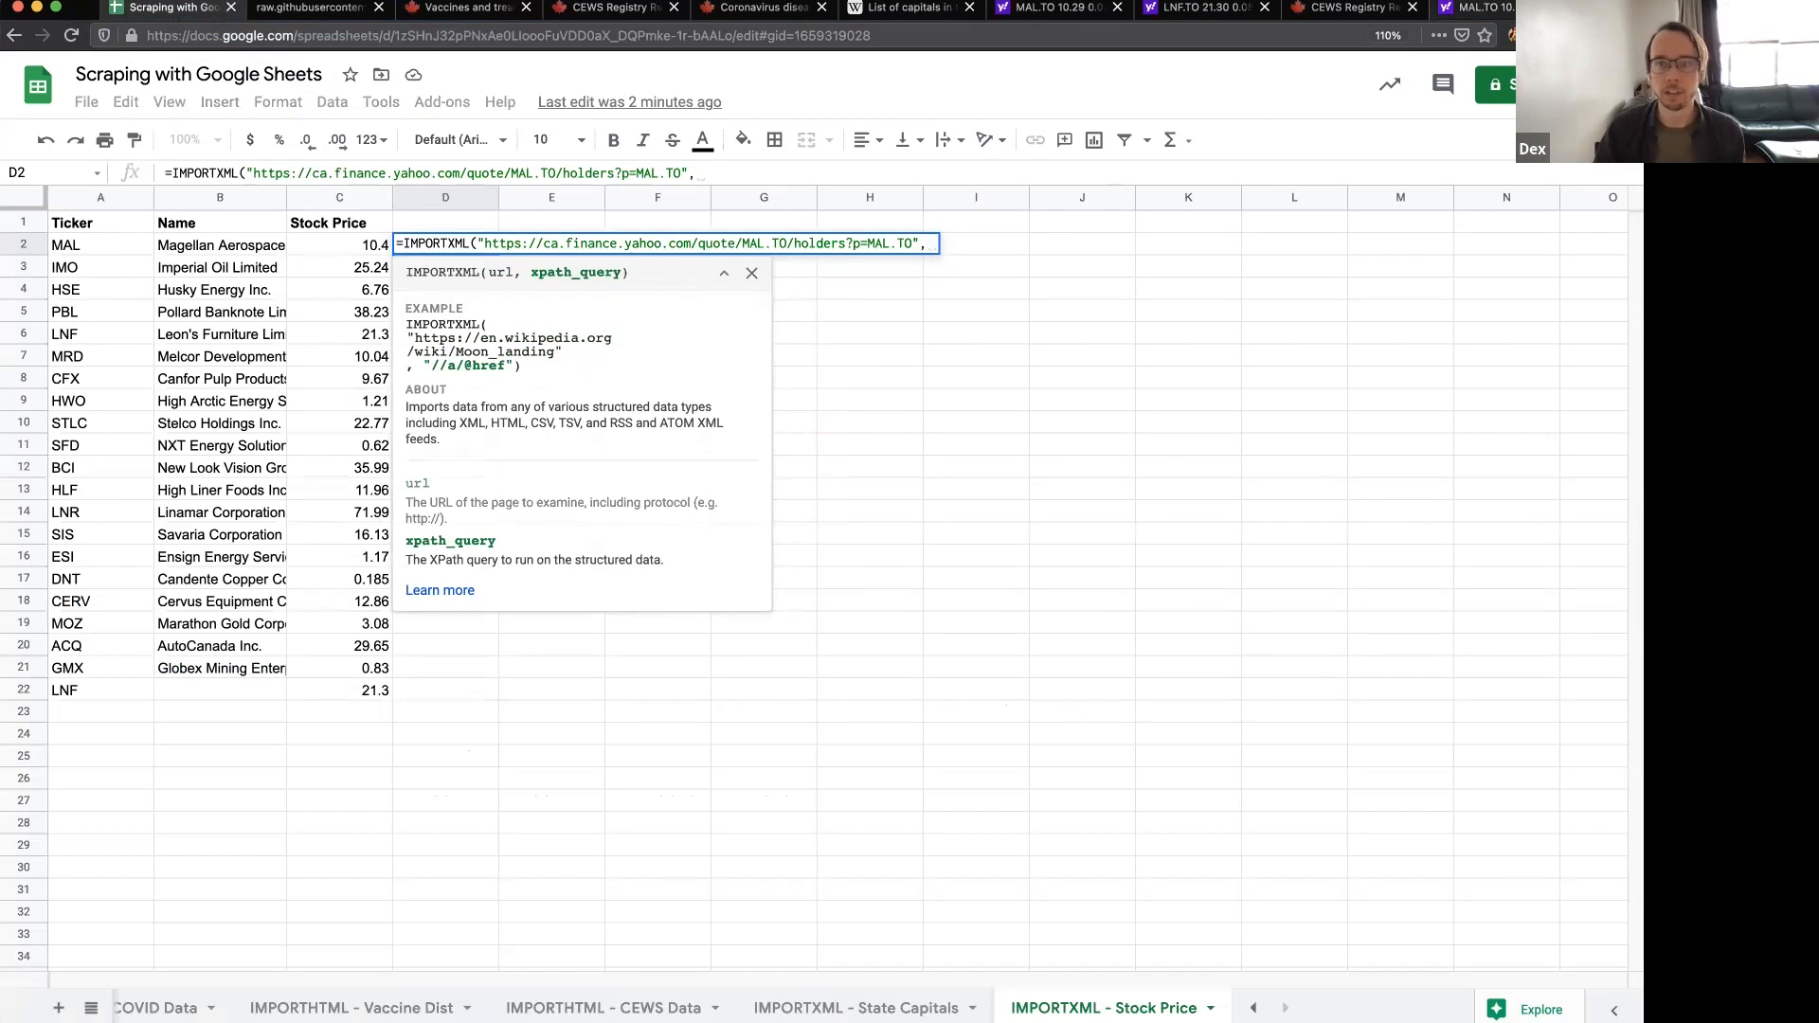
# - Inspect the value for % of Shares Held by All Insider on the Holders page and copy its cell's XPath
pyautogui.click(1469, 9)
pyautogui.scroll(-1, 579, 485)
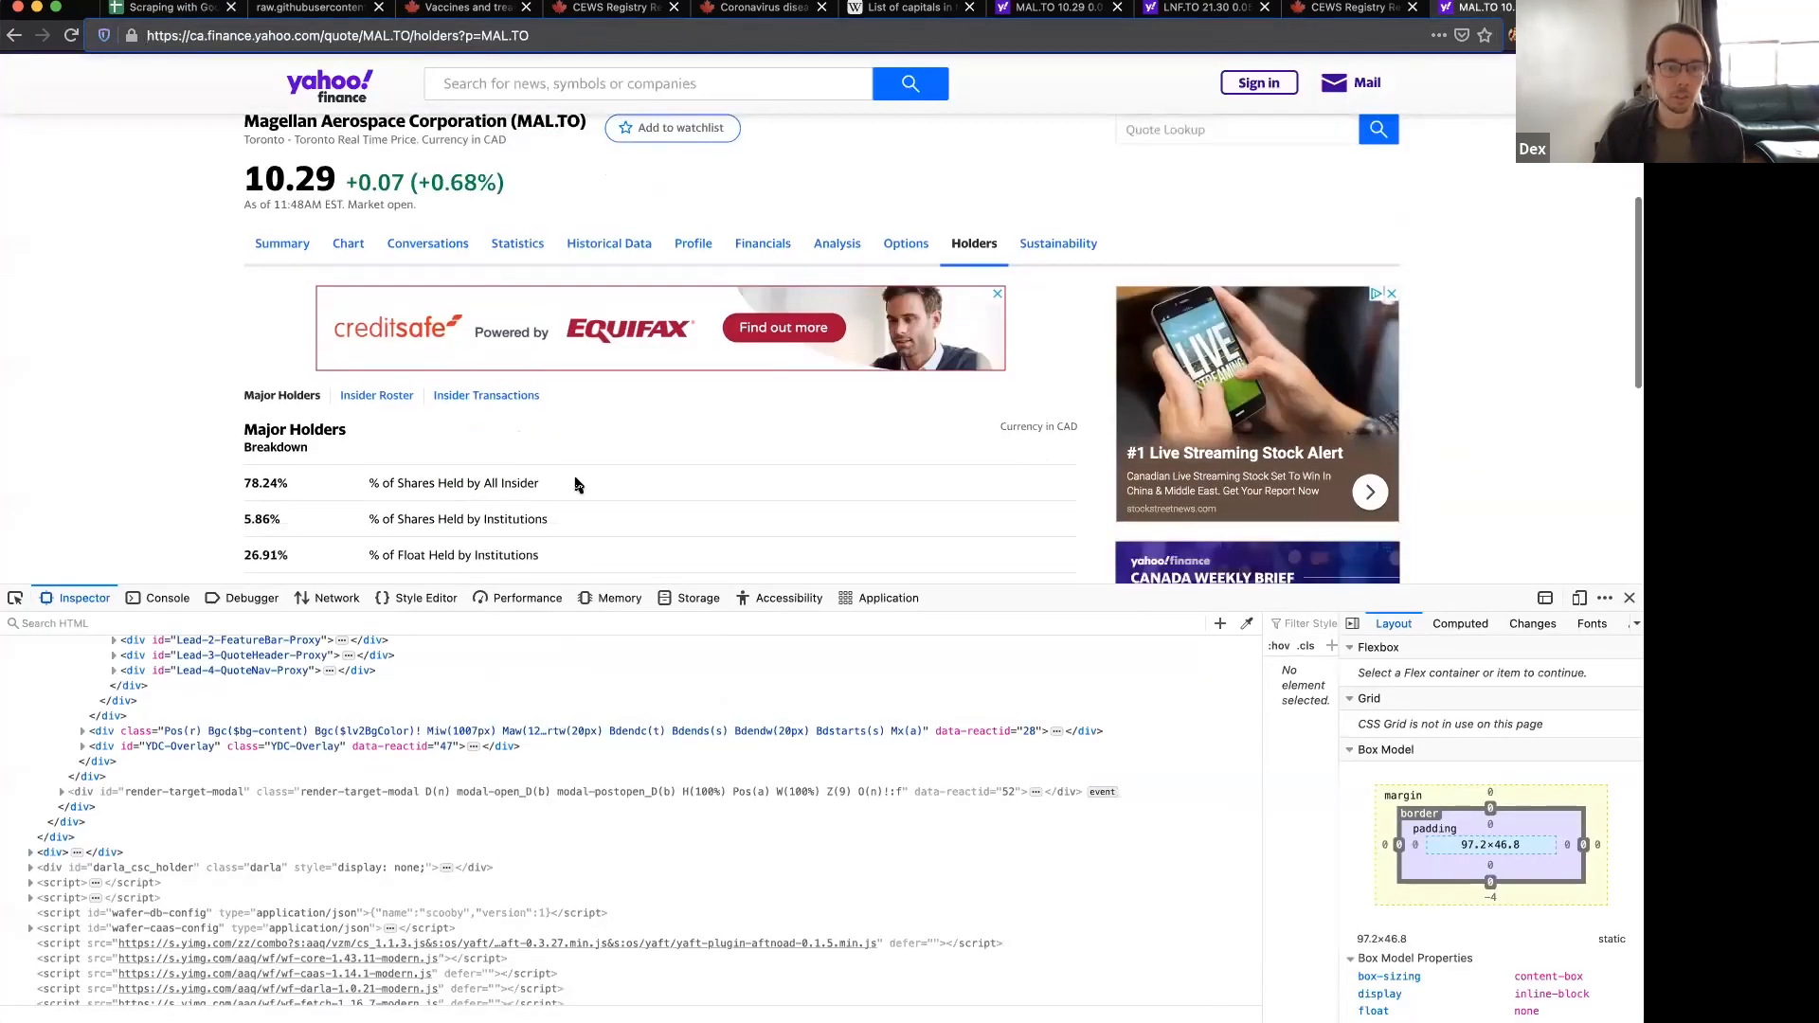
pyautogui.scroll(-1, 574, 484)
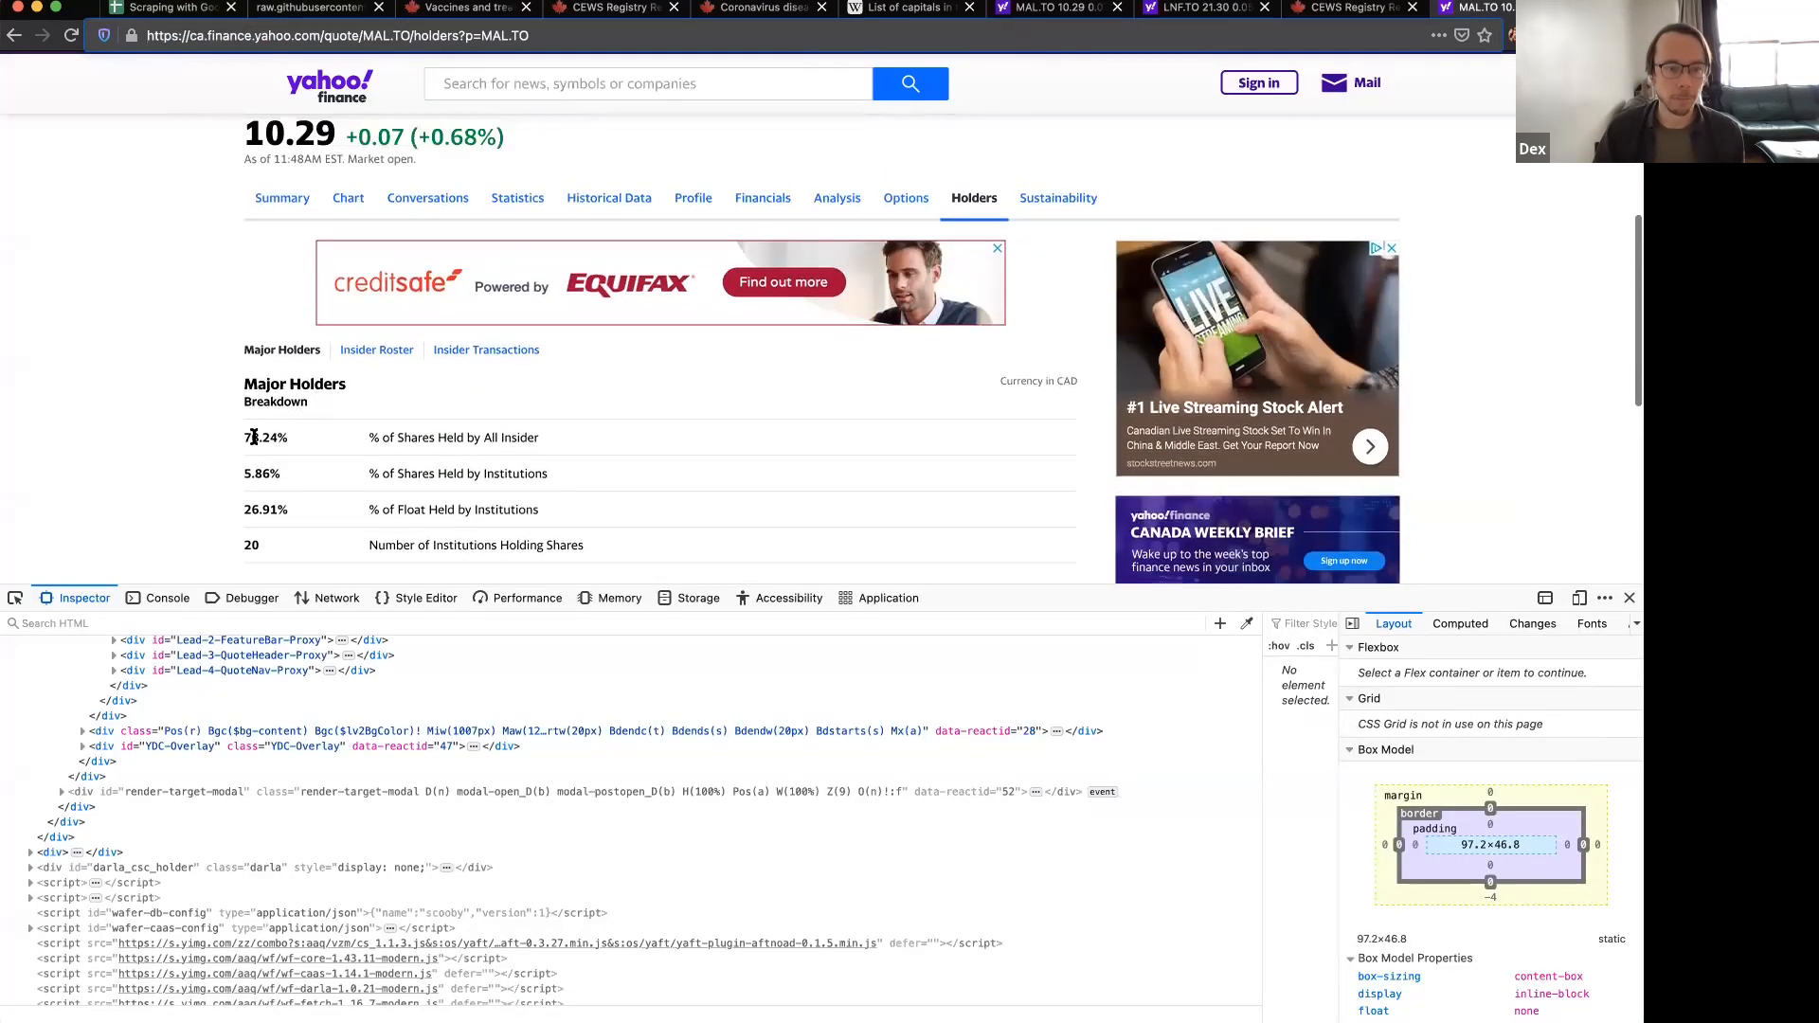
pyautogui.rightClick(253, 437)
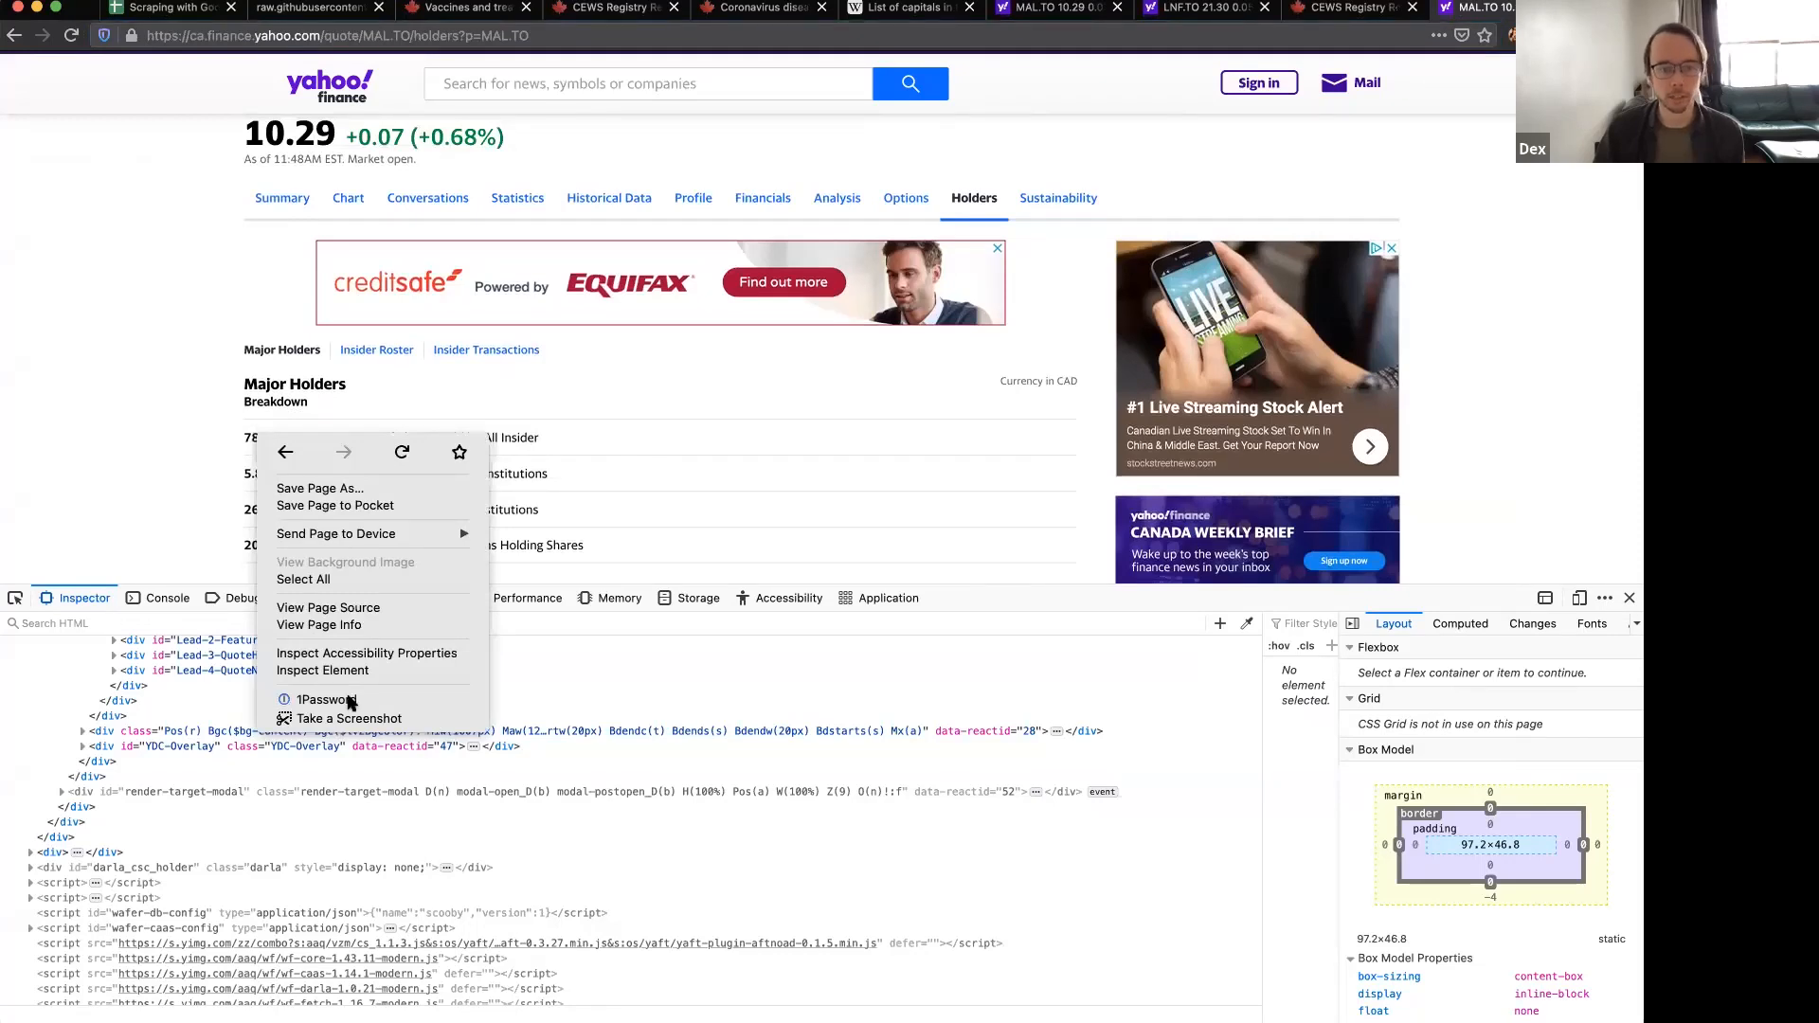
pyautogui.click(322, 669)
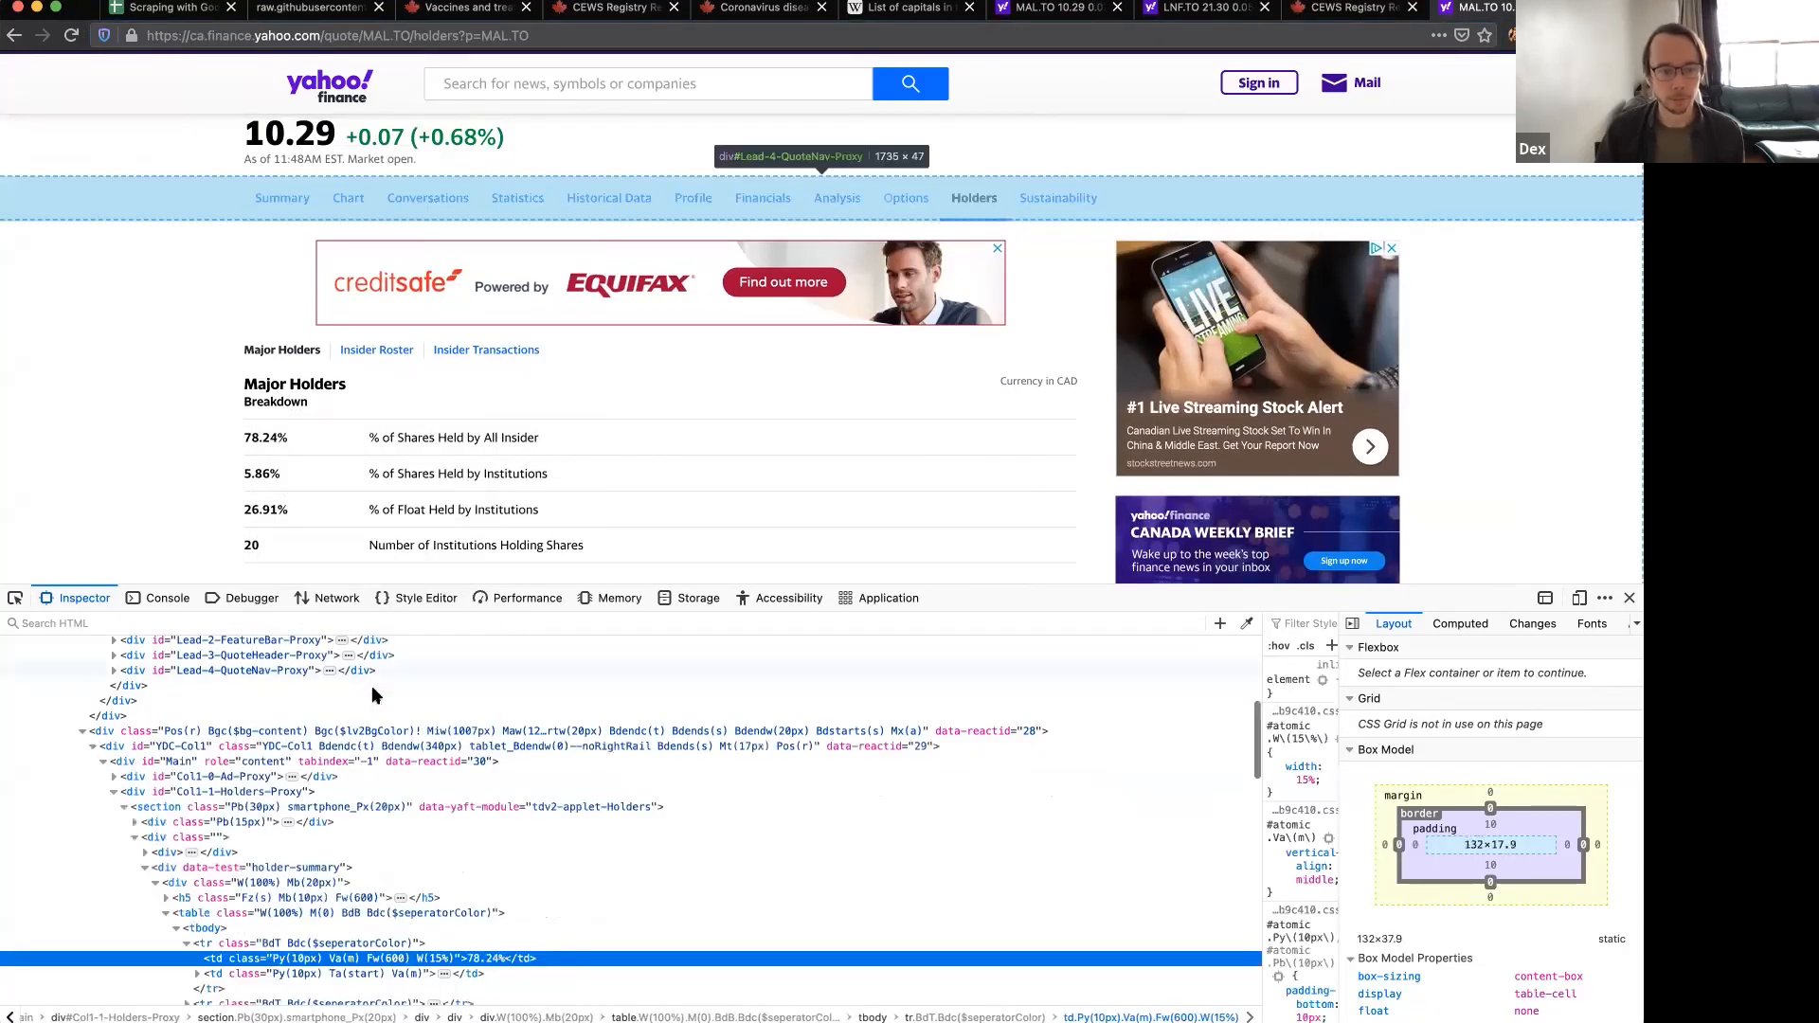
pyautogui.rightClick(431, 945)
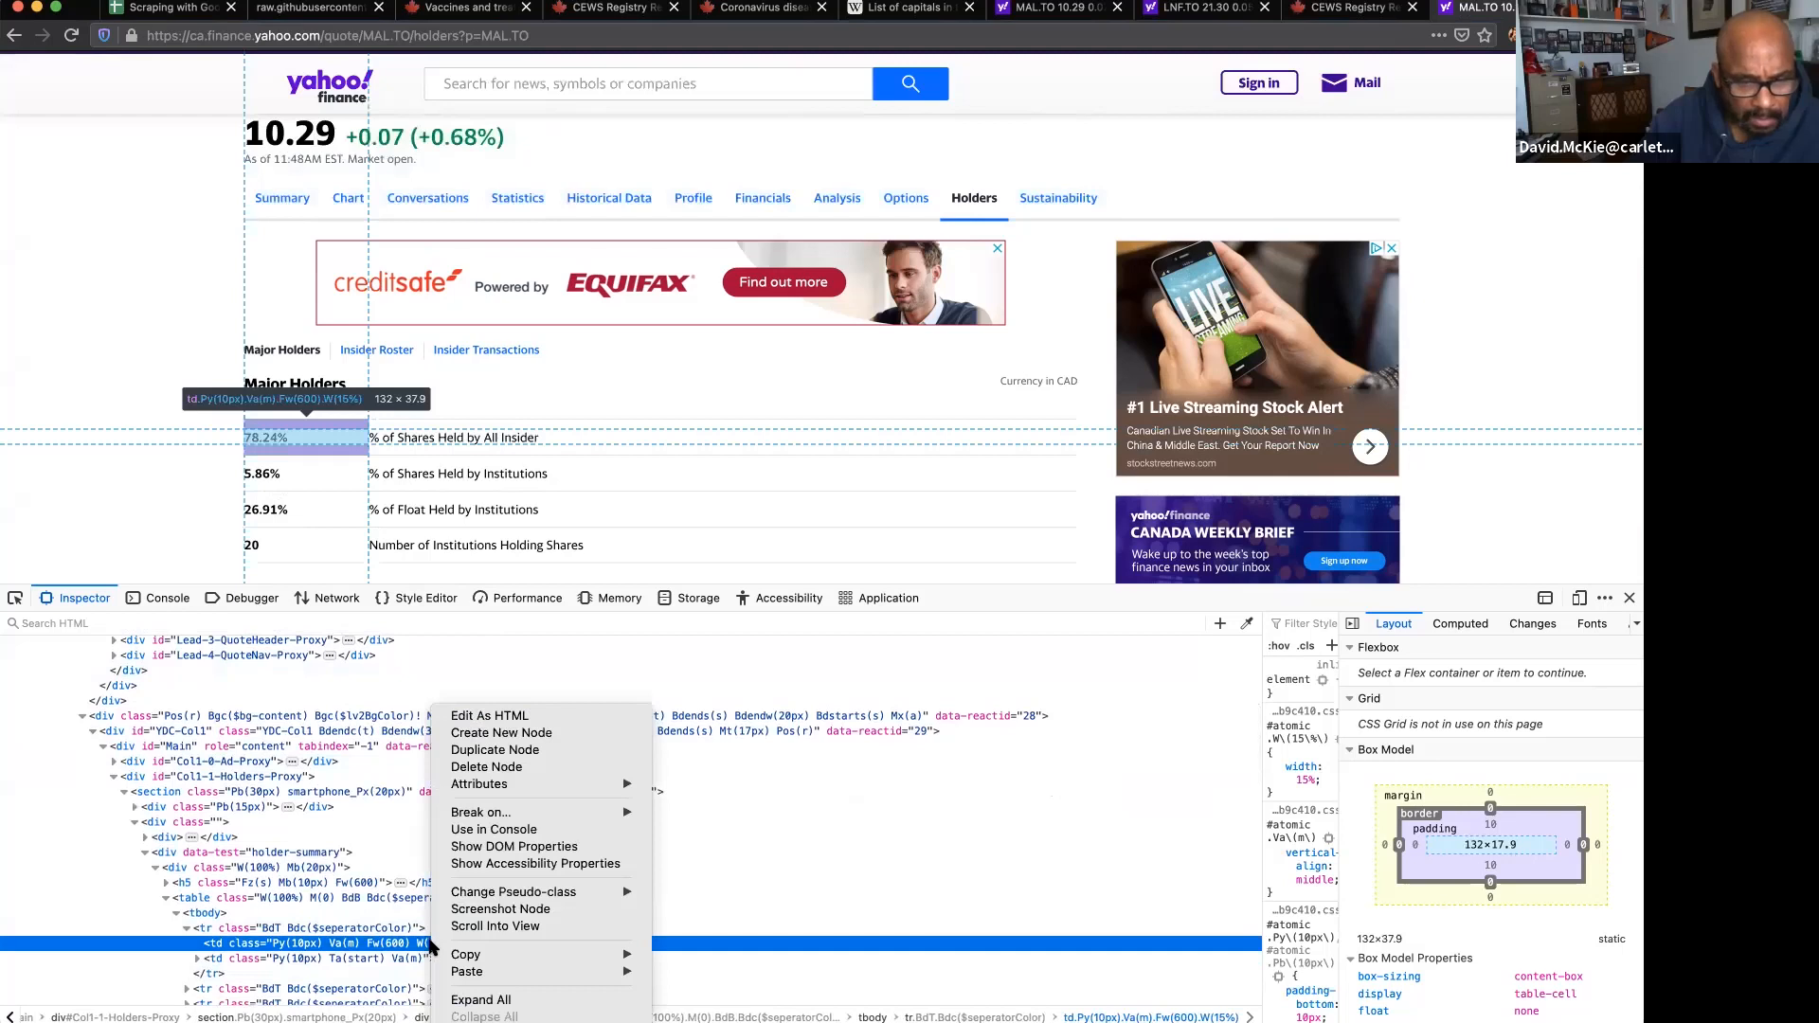
pyautogui.moveTo(528, 959)
pyautogui.click(694, 999)
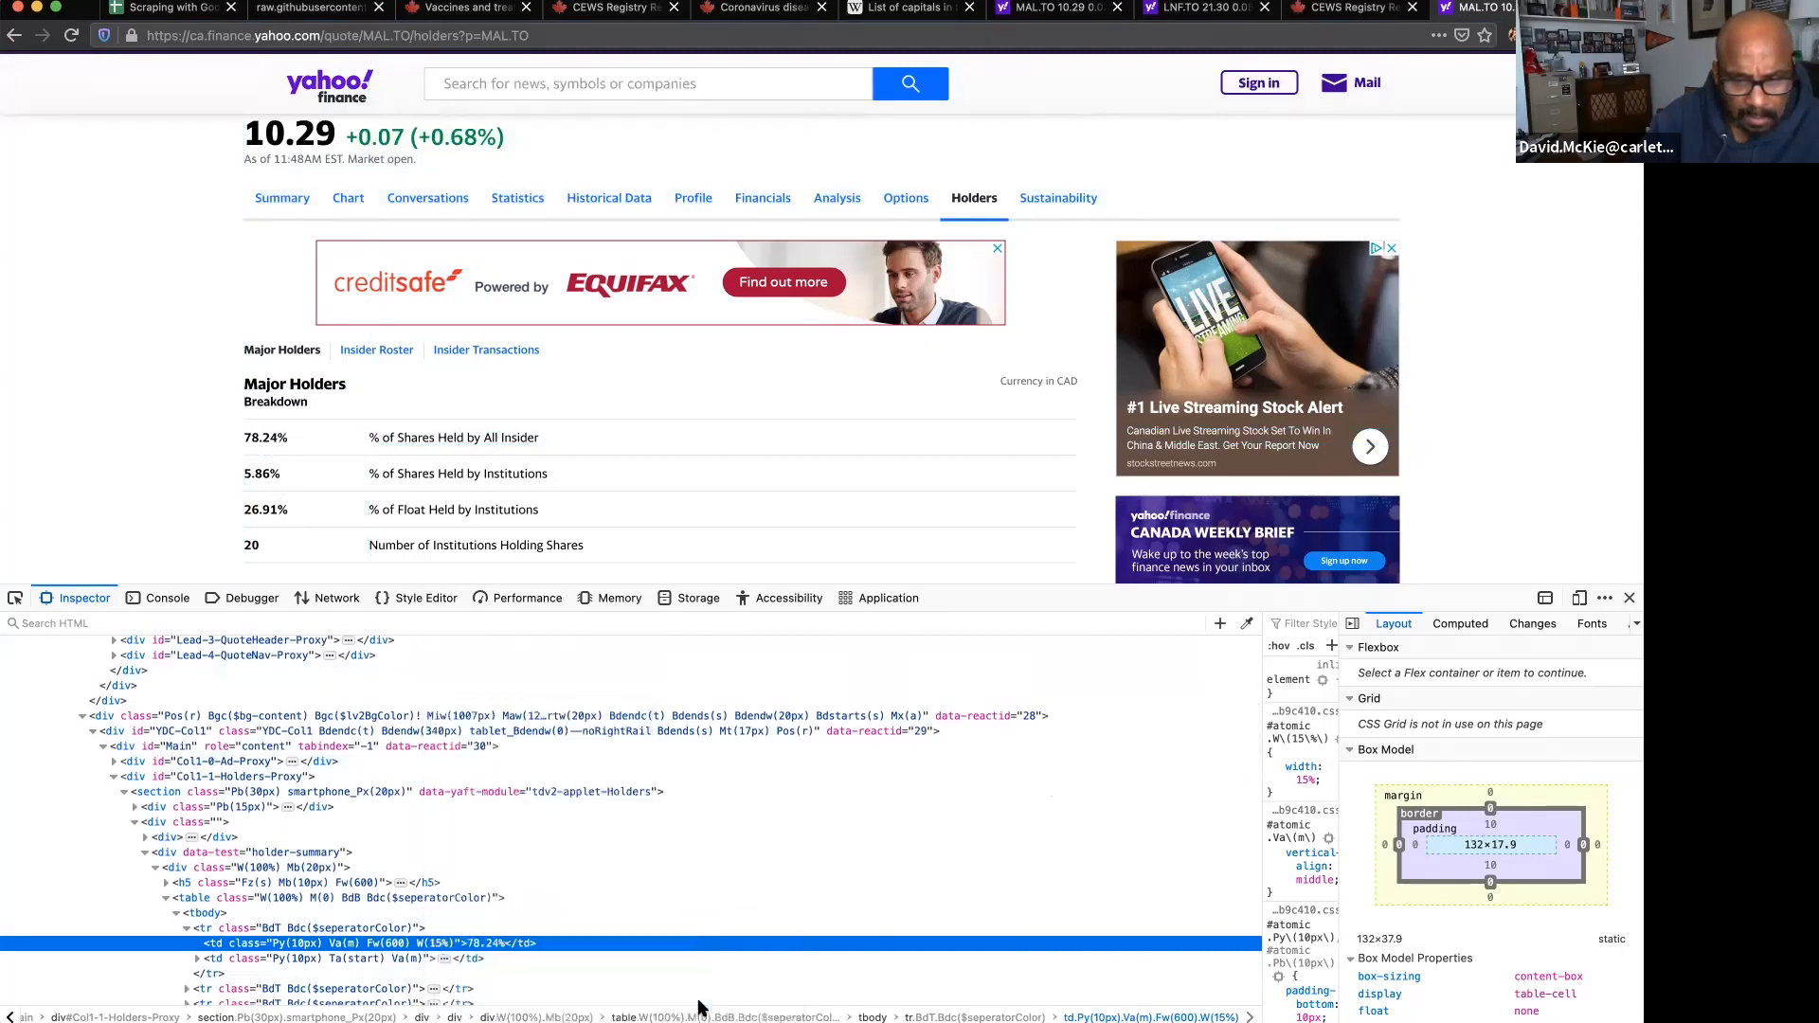
# - Complete D2's IMPORTXML formula with the copied XPath ending in /table/tbody/tr[1]/td[1] and enter it
pyautogui.click(171, 7)
pyautogui.write('"')
pyautogui.write('/html/body/div[1]/div/div/div[1]/div/div[3]/div[1]/div/div[2]/section/div[2]/div[2]/div/table/tbody/tr[1]/td[1]')
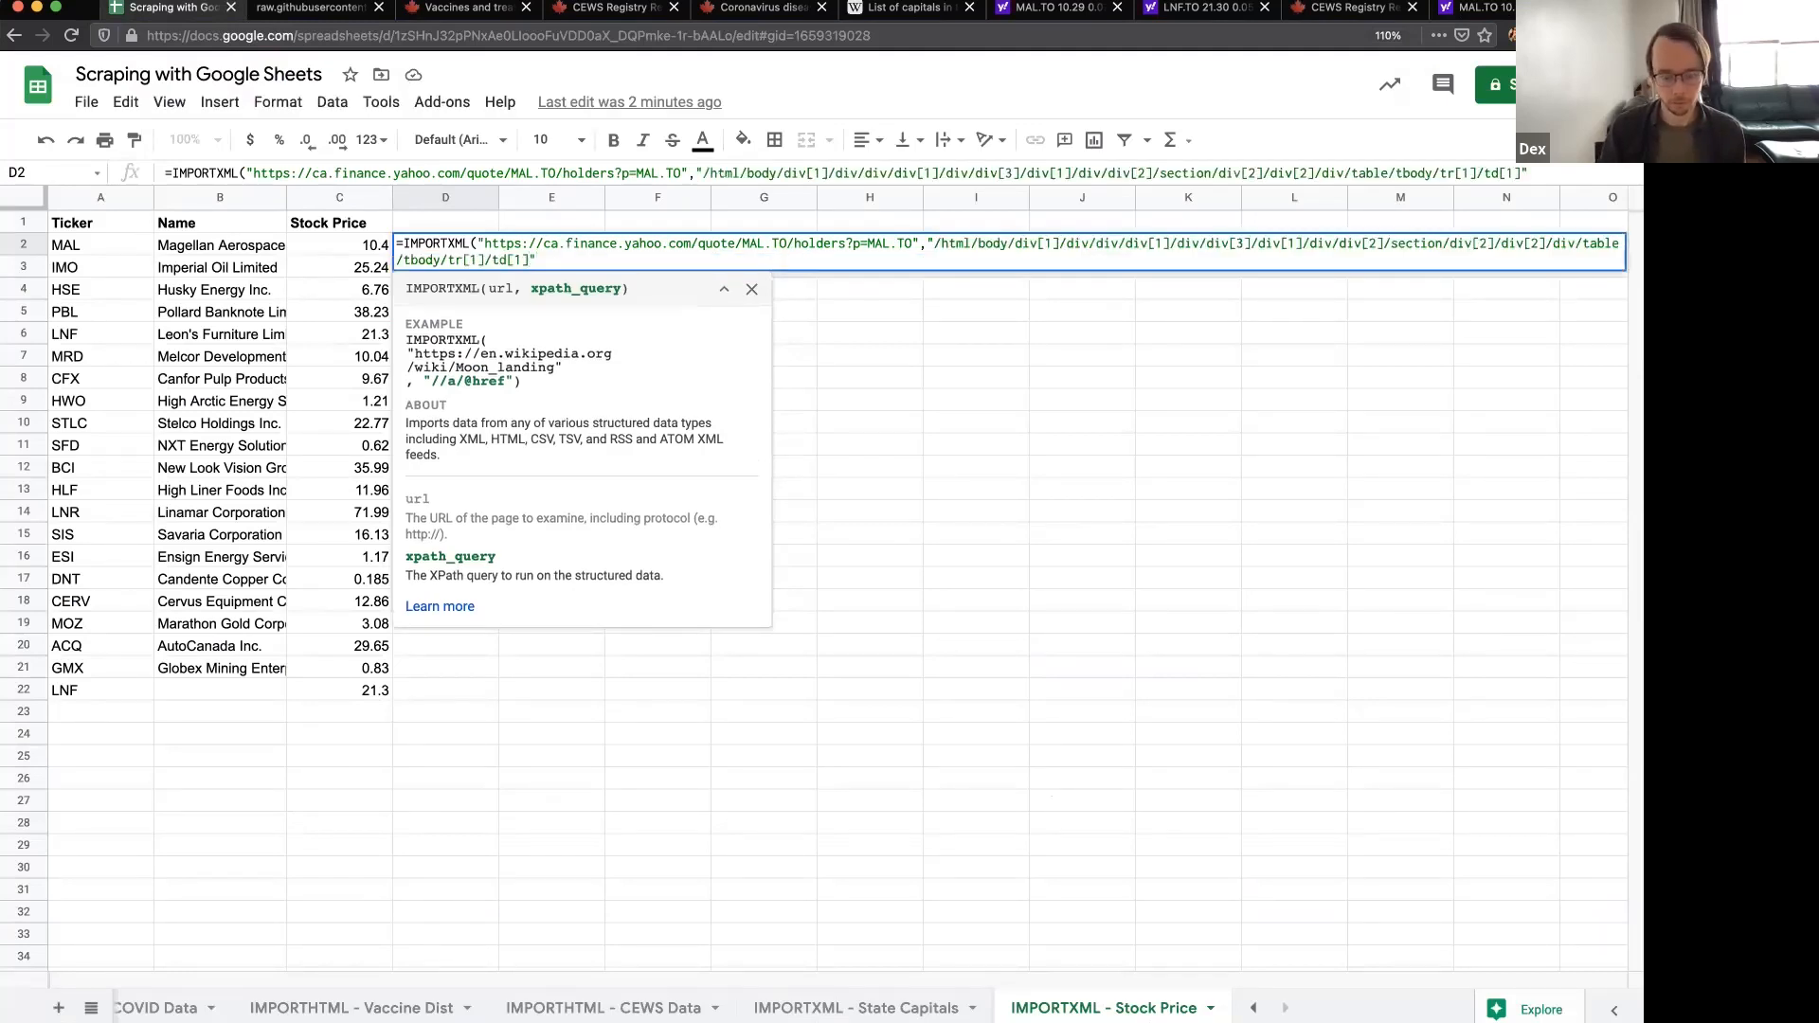
pyautogui.write(')')
pyautogui.press('Return')
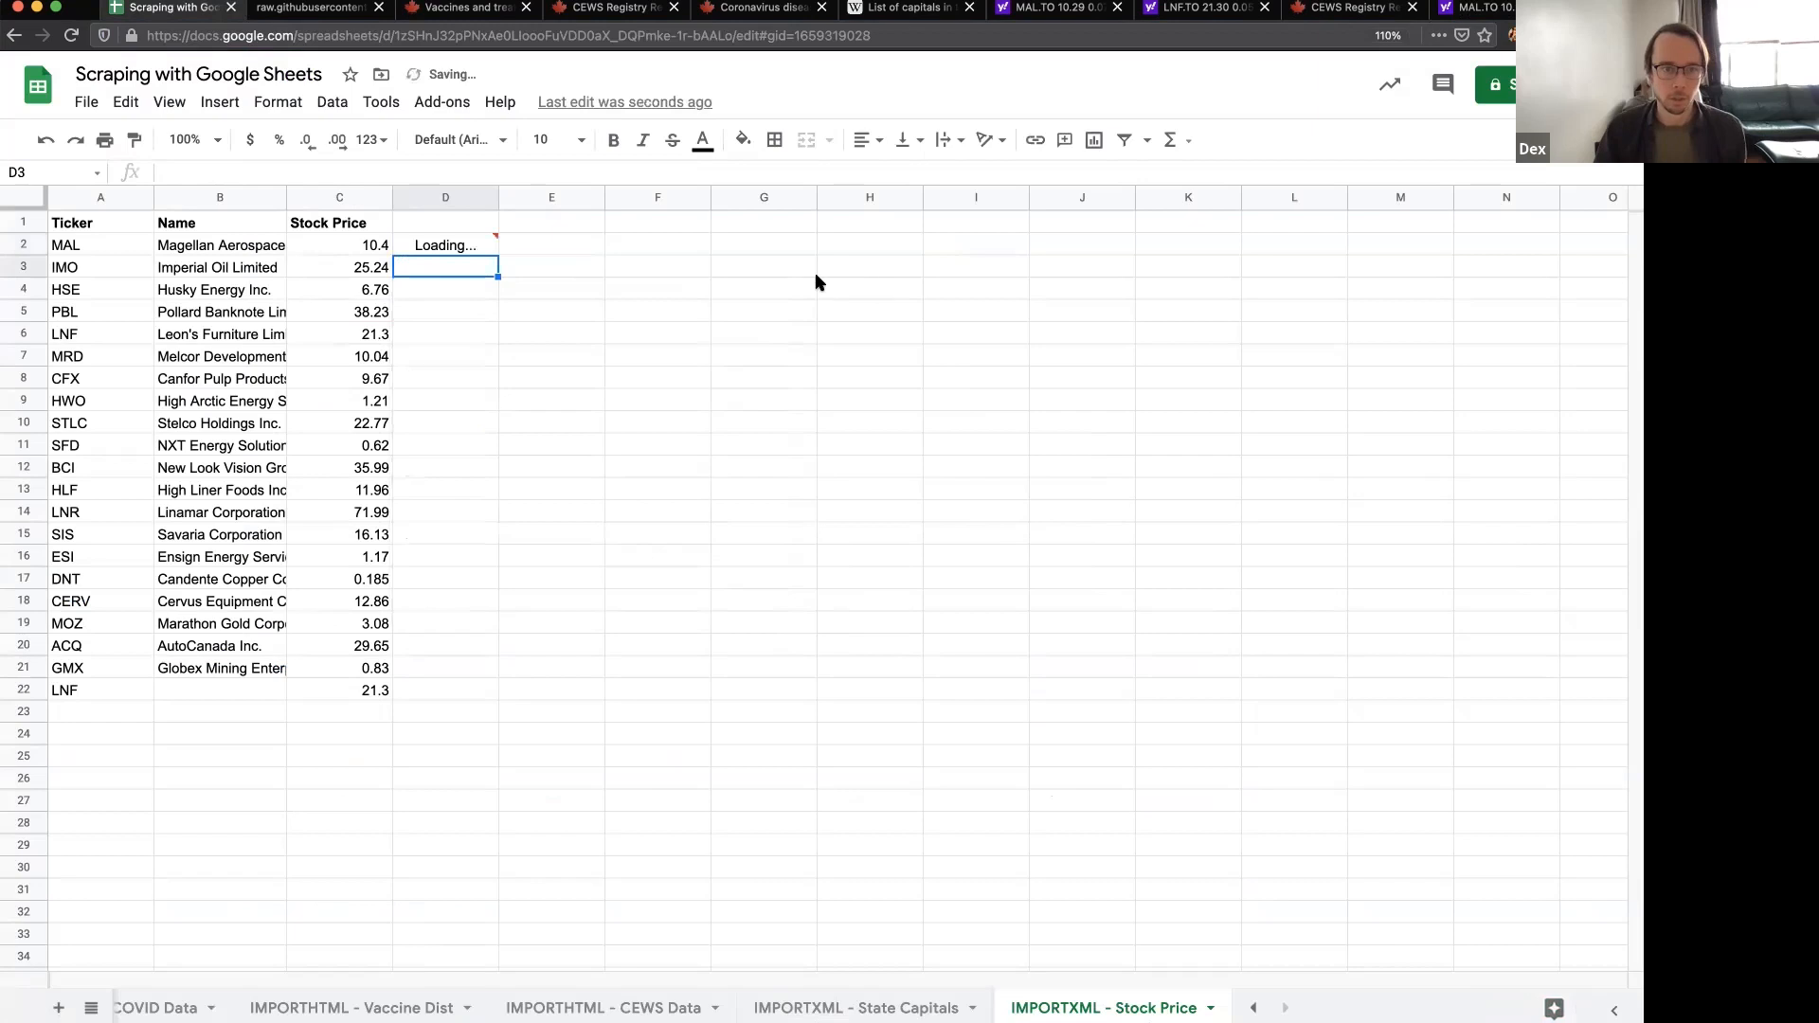
# - Check D2's error, clear the formula from the cell and reload the spreadsheet
pyautogui.click(474, 251)
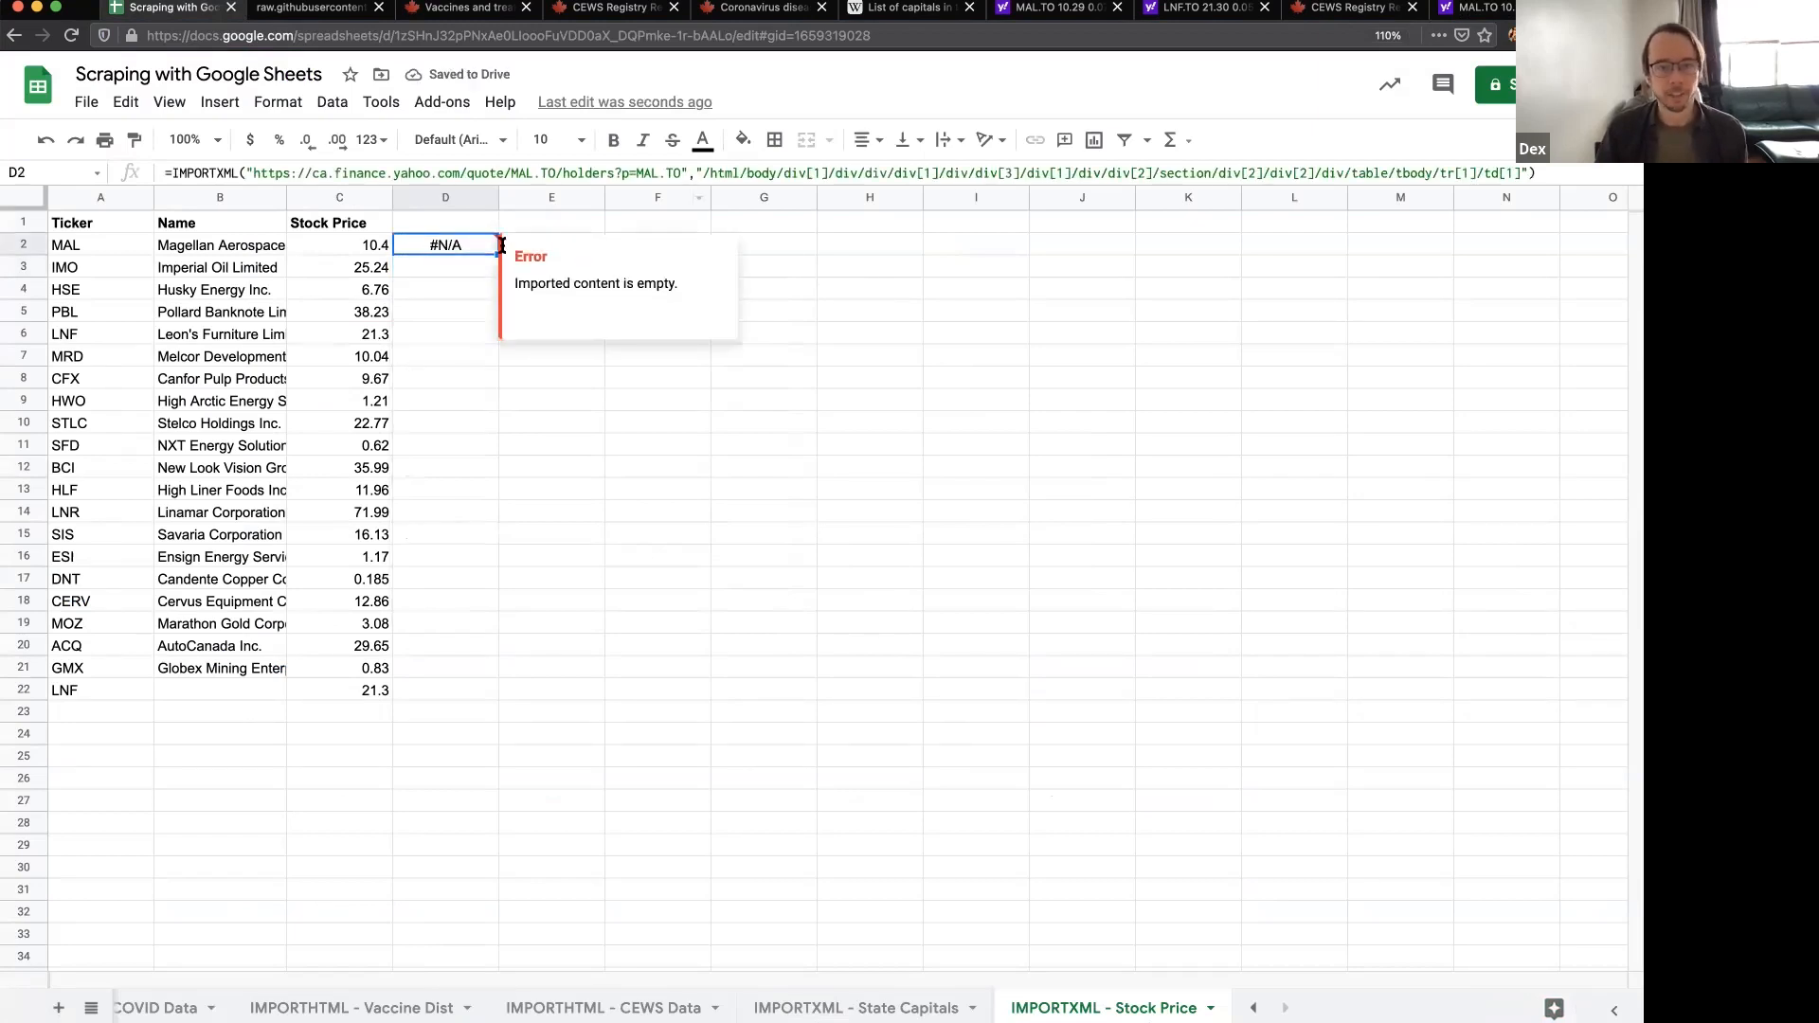
pyautogui.doubleClick(502, 245)
pyautogui.press('BackSpace')
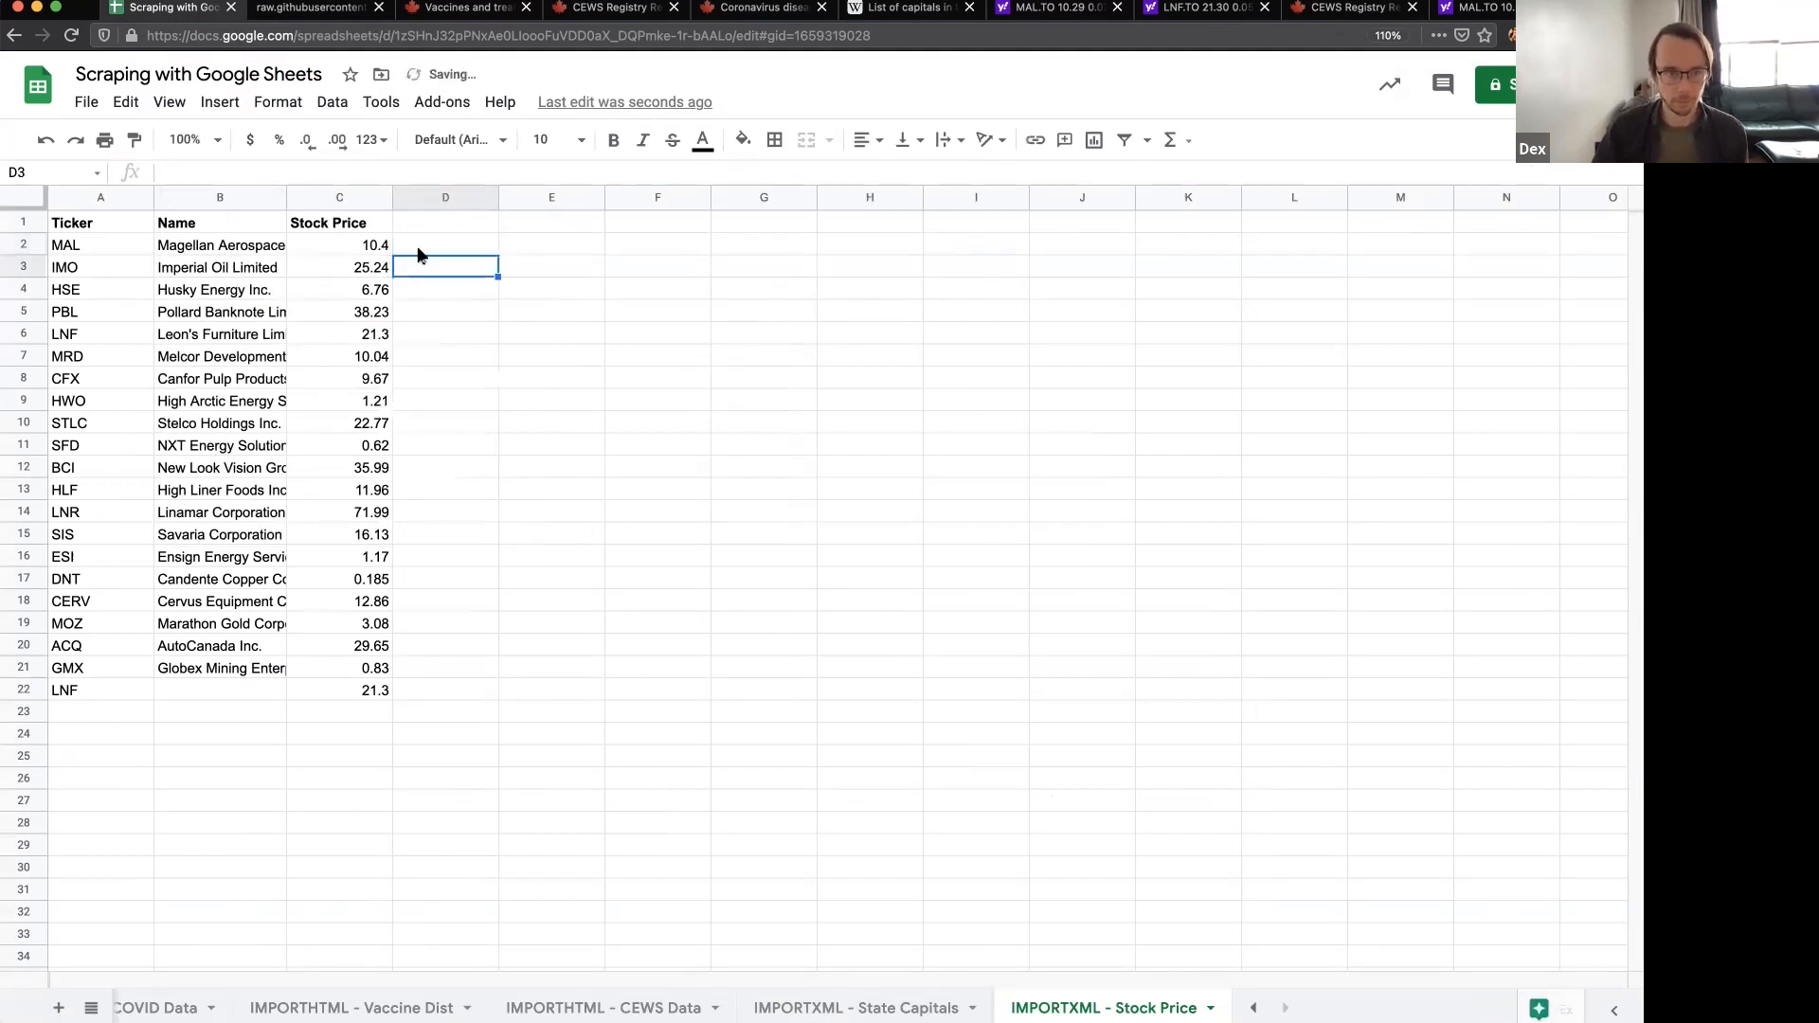
pyautogui.write('=')
pyautogui.press('Escape')
pyautogui.click(427, 337)
pyautogui.click(71, 35)
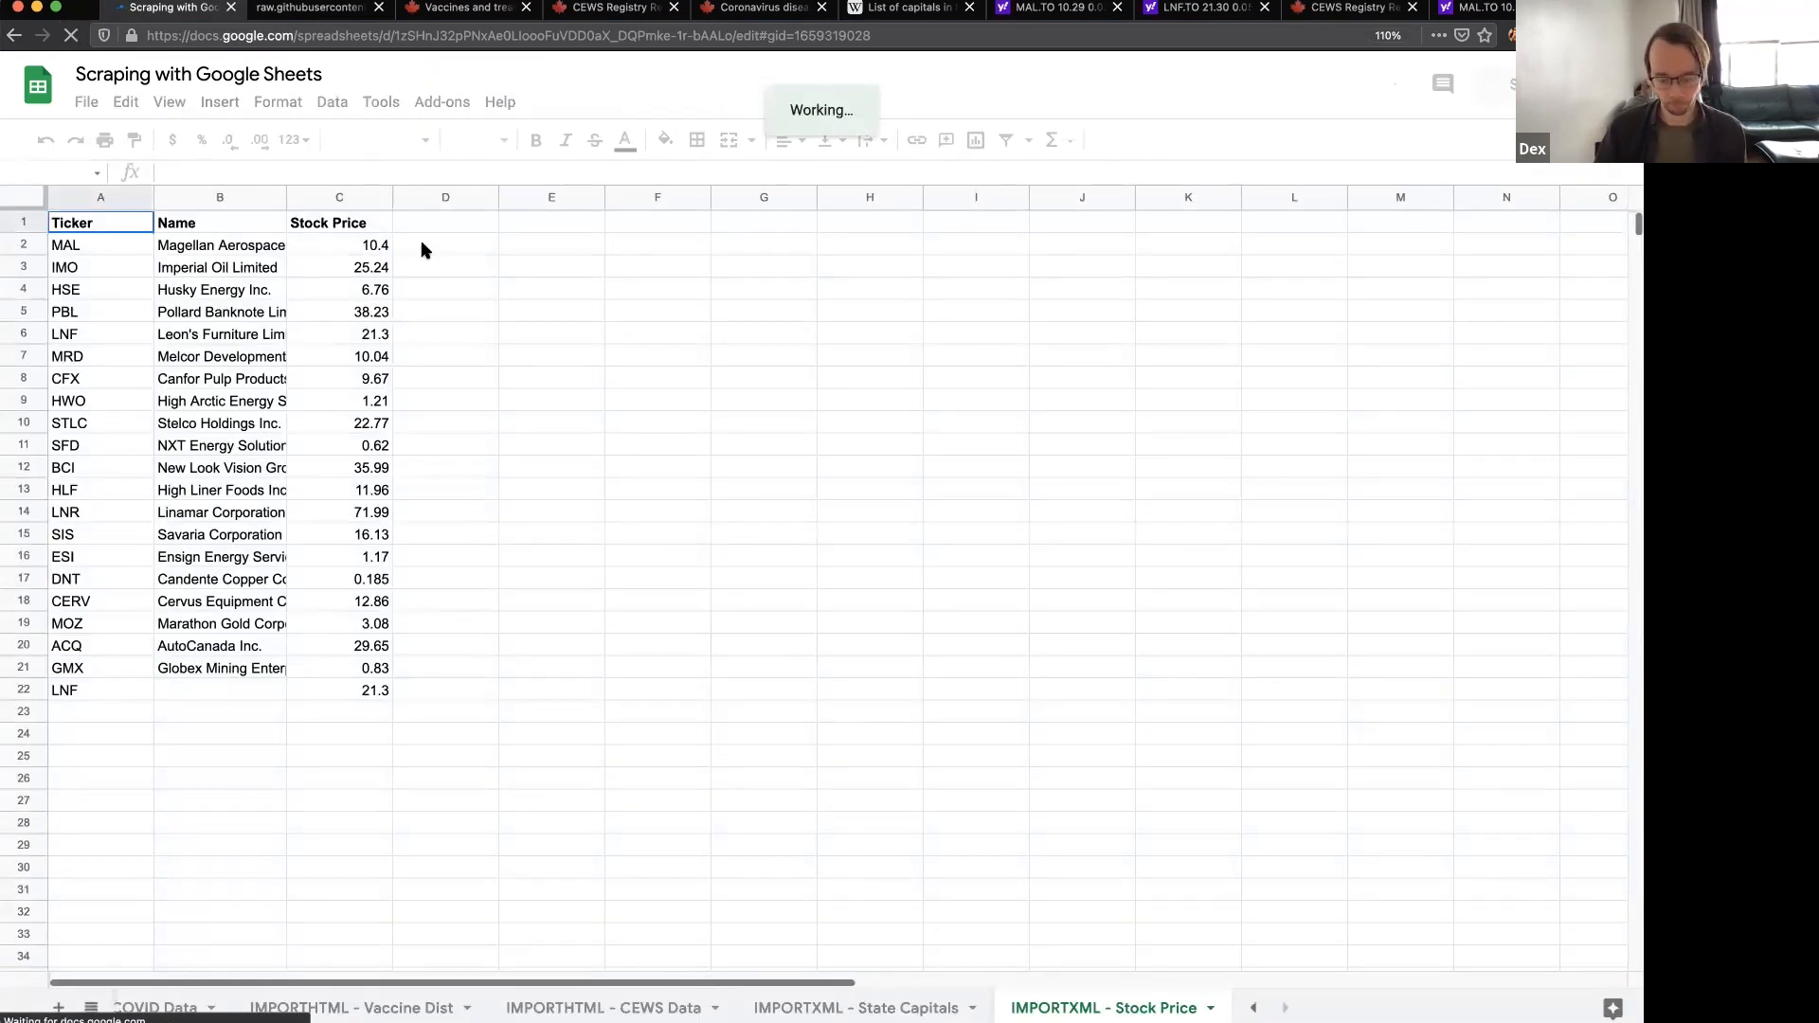
pyautogui.click(421, 249)
pyautogui.write('=IMPOR')
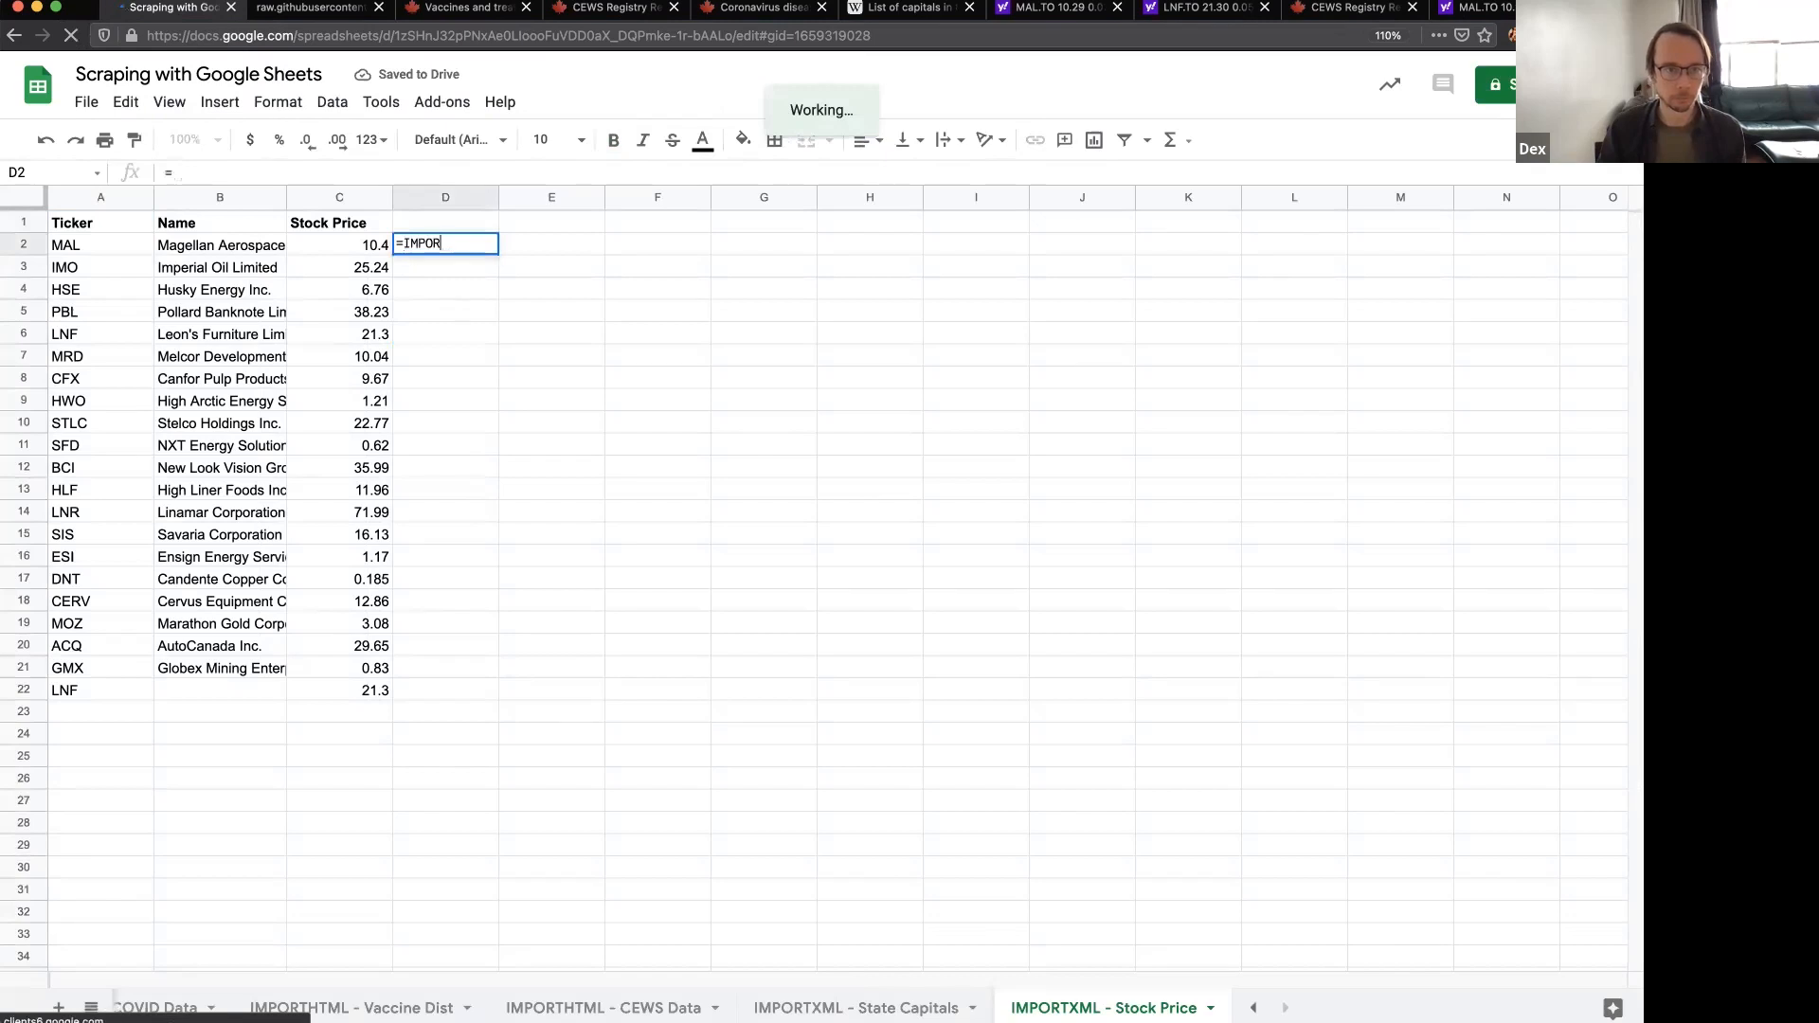
pyautogui.write('TML')
pyautogui.press('BackSpace')
pyautogui.press('BackSpace')
pyautogui.write('XML("')
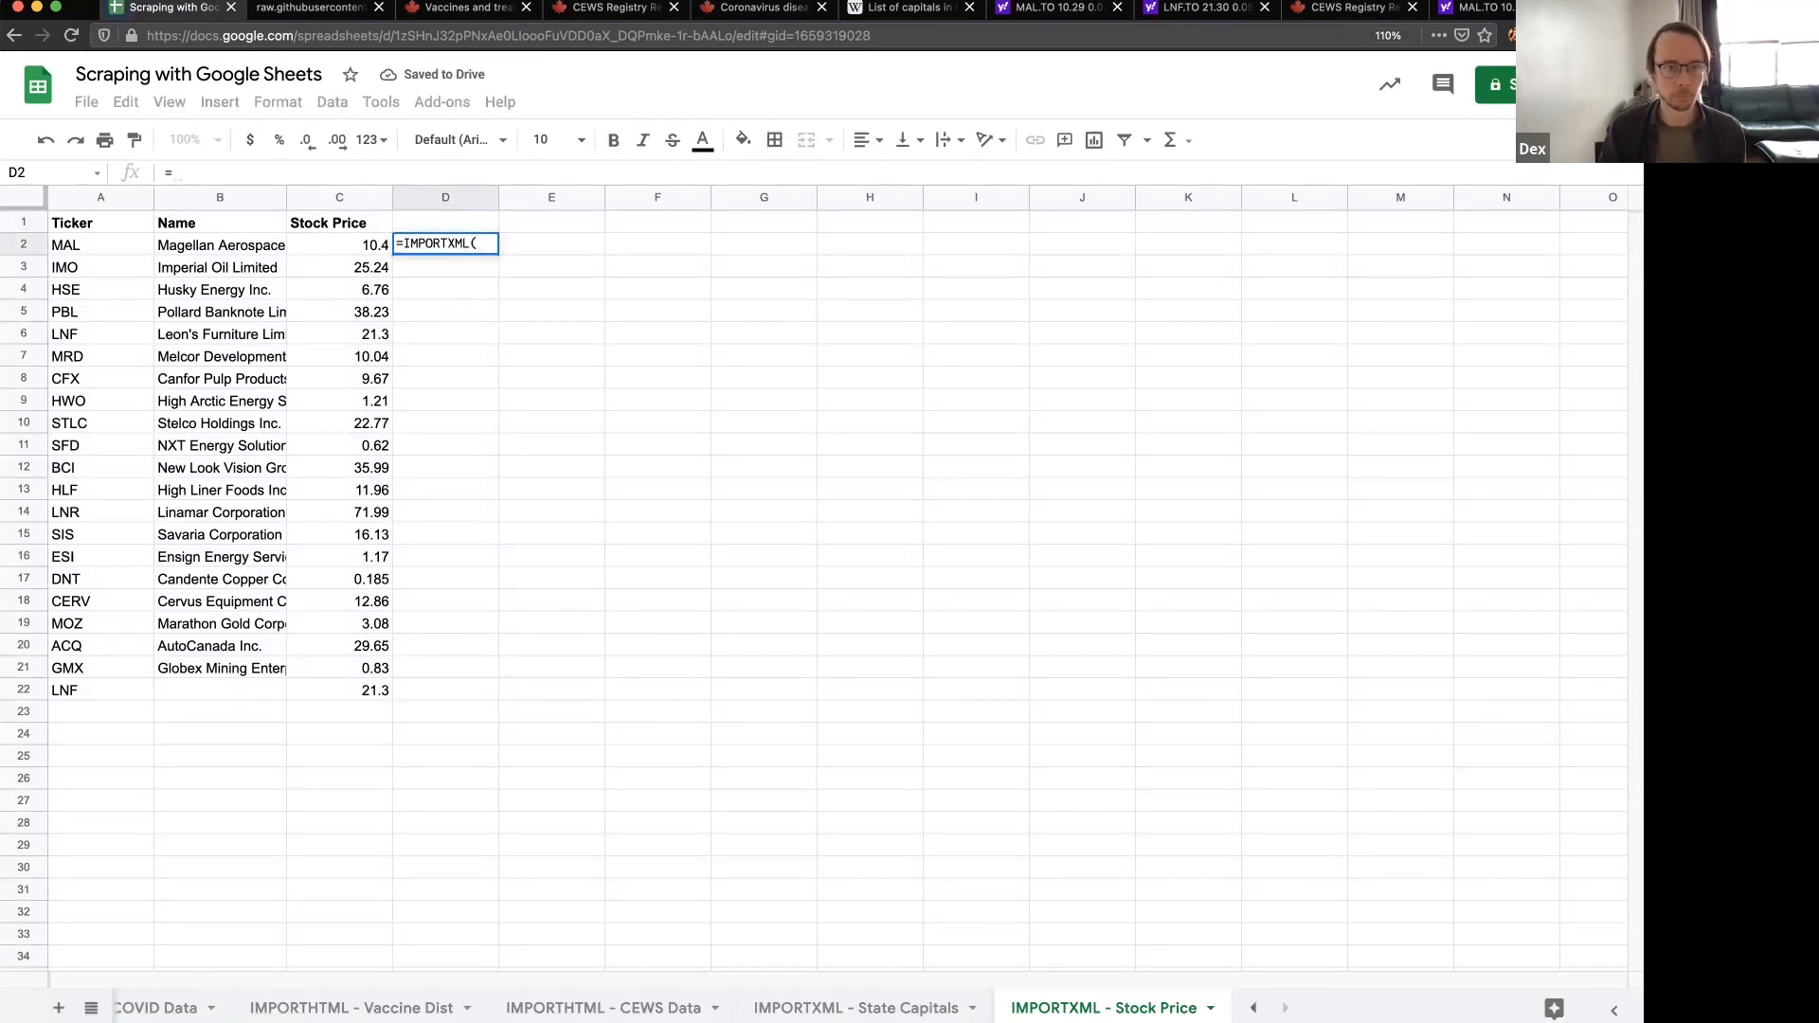
pyautogui.click(1448, 12)
pyautogui.click(367, 28)
pyautogui.press('super+c')
pyautogui.click(196, 11)
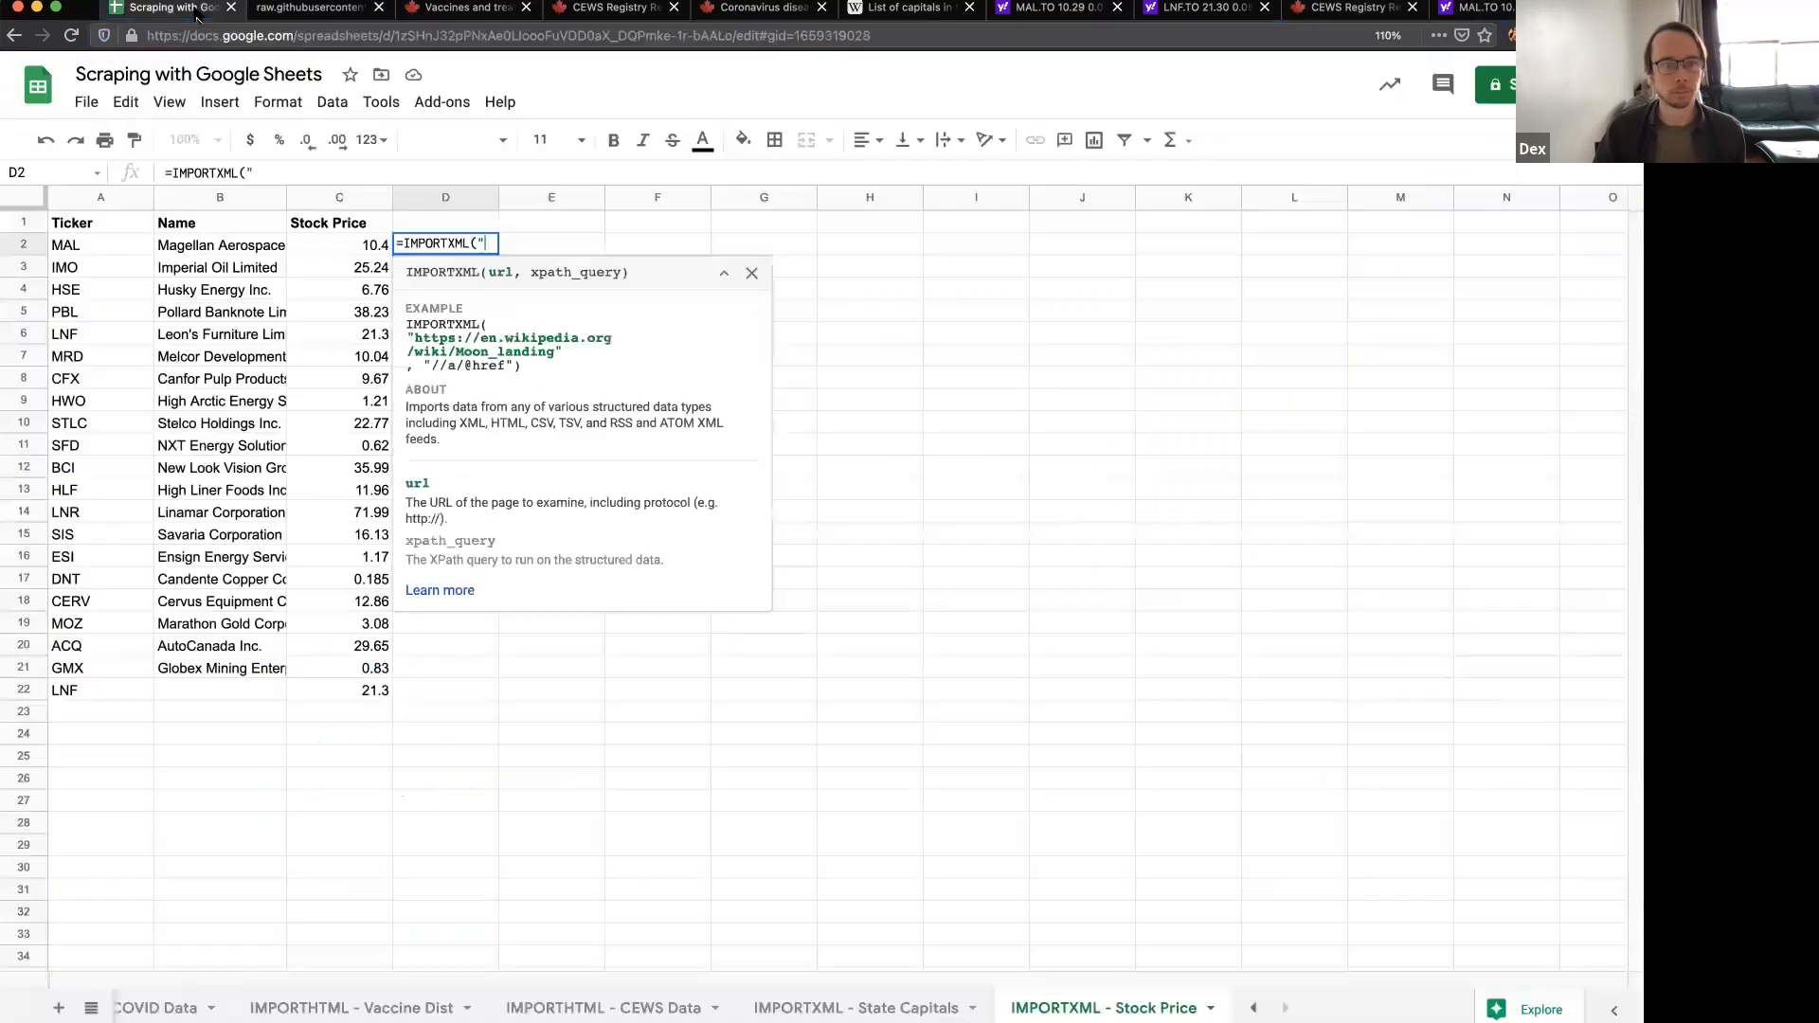
pyautogui.press('super+v')
pyautogui.write('","')
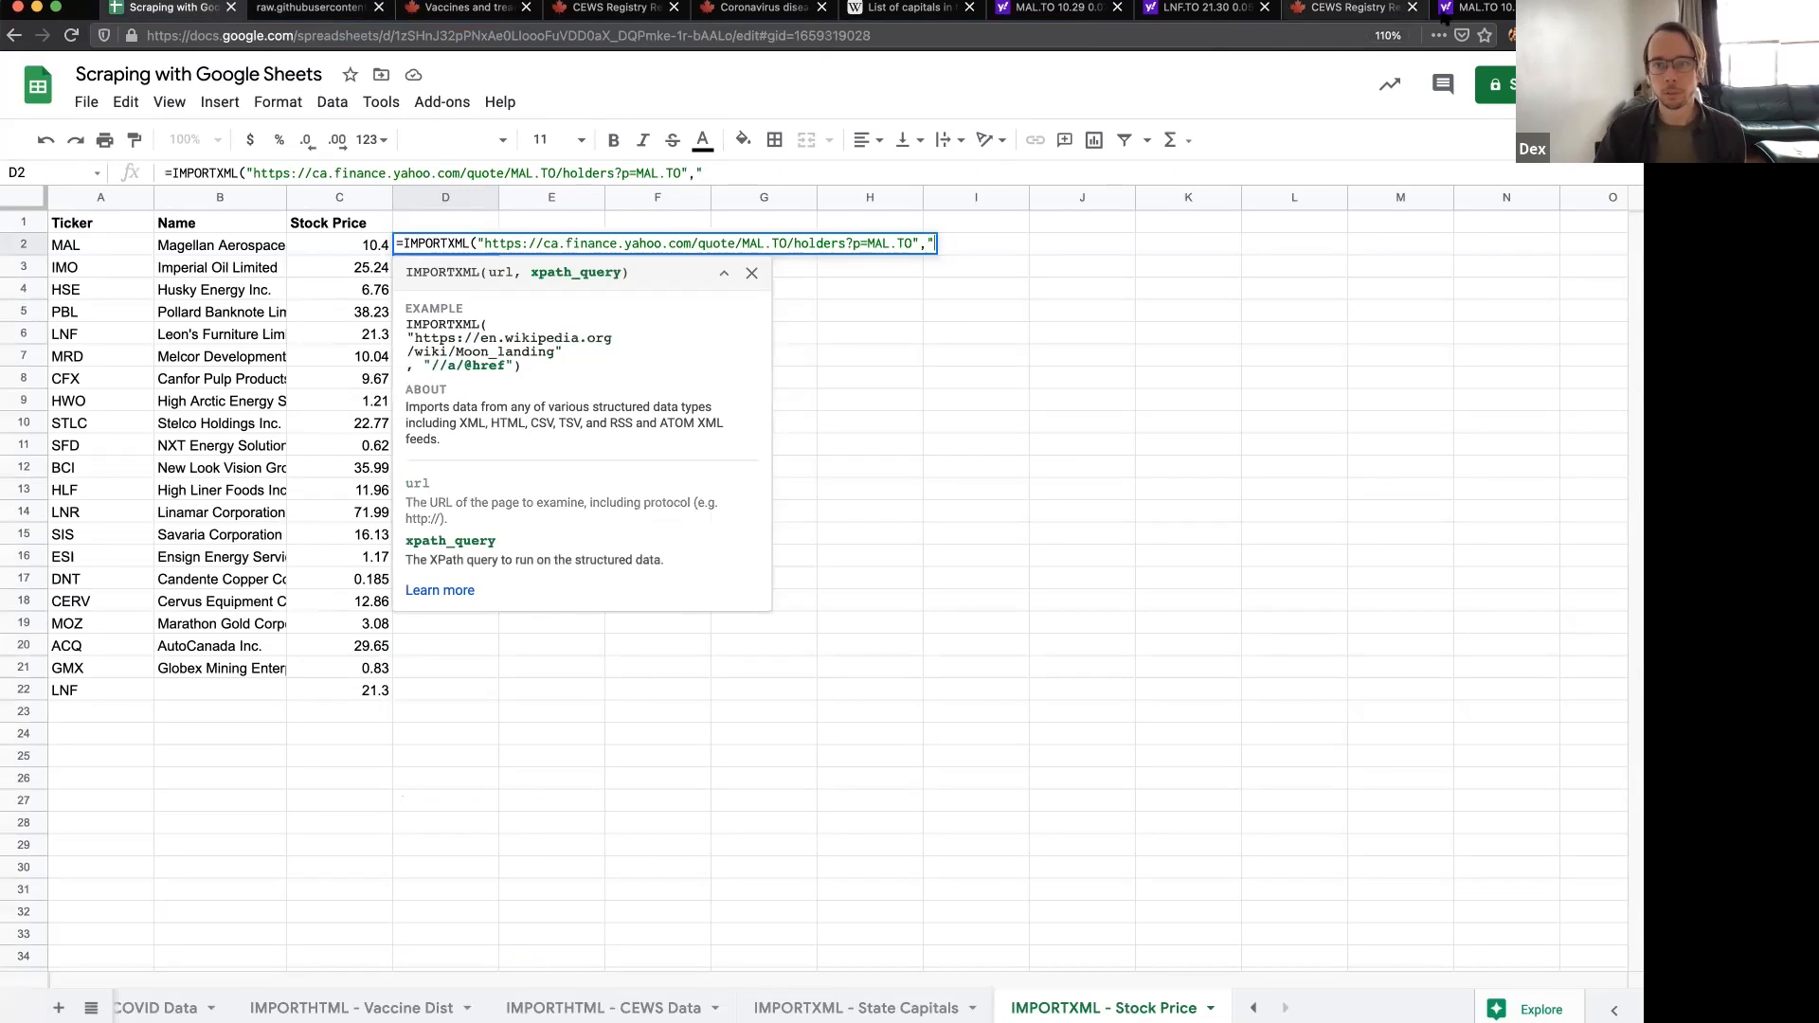
# - Copy the XPath of the % of Shares Held by All Insider value again and complete D2's IMPORTXML formula with it
pyautogui.click(1444, 11)
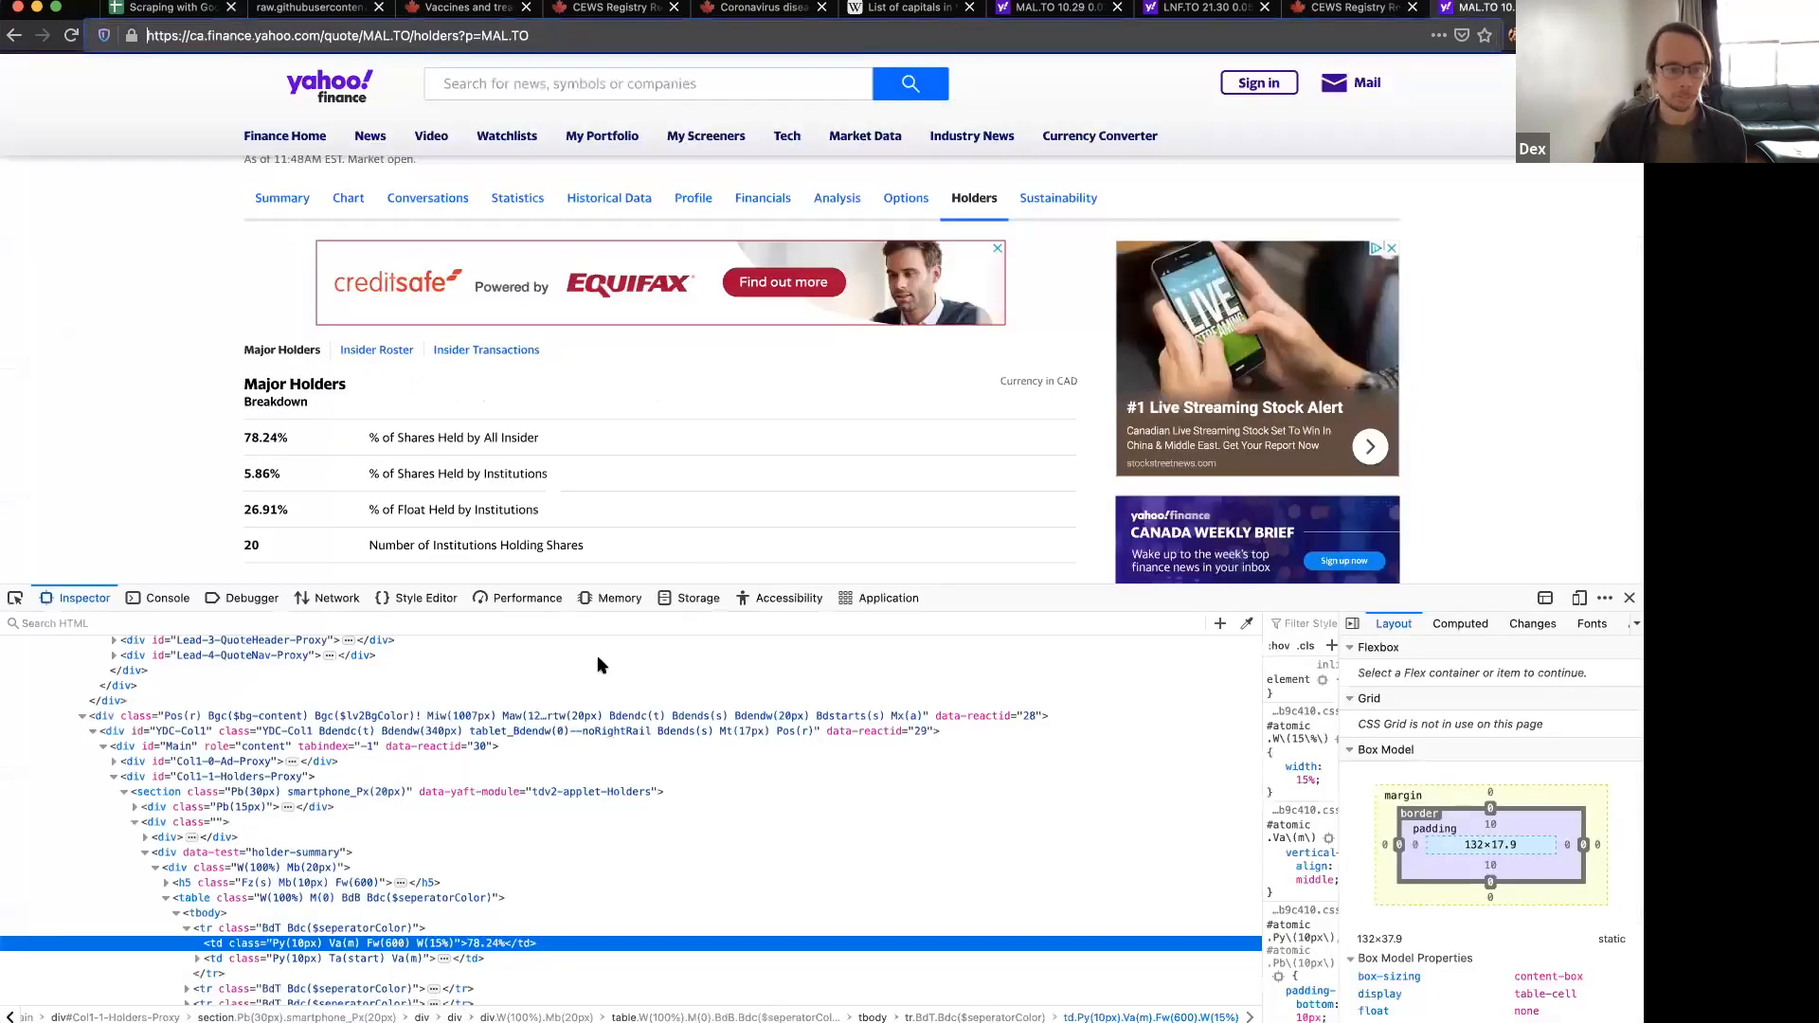
pyautogui.rightClick(372, 946)
pyautogui.moveTo(413, 955)
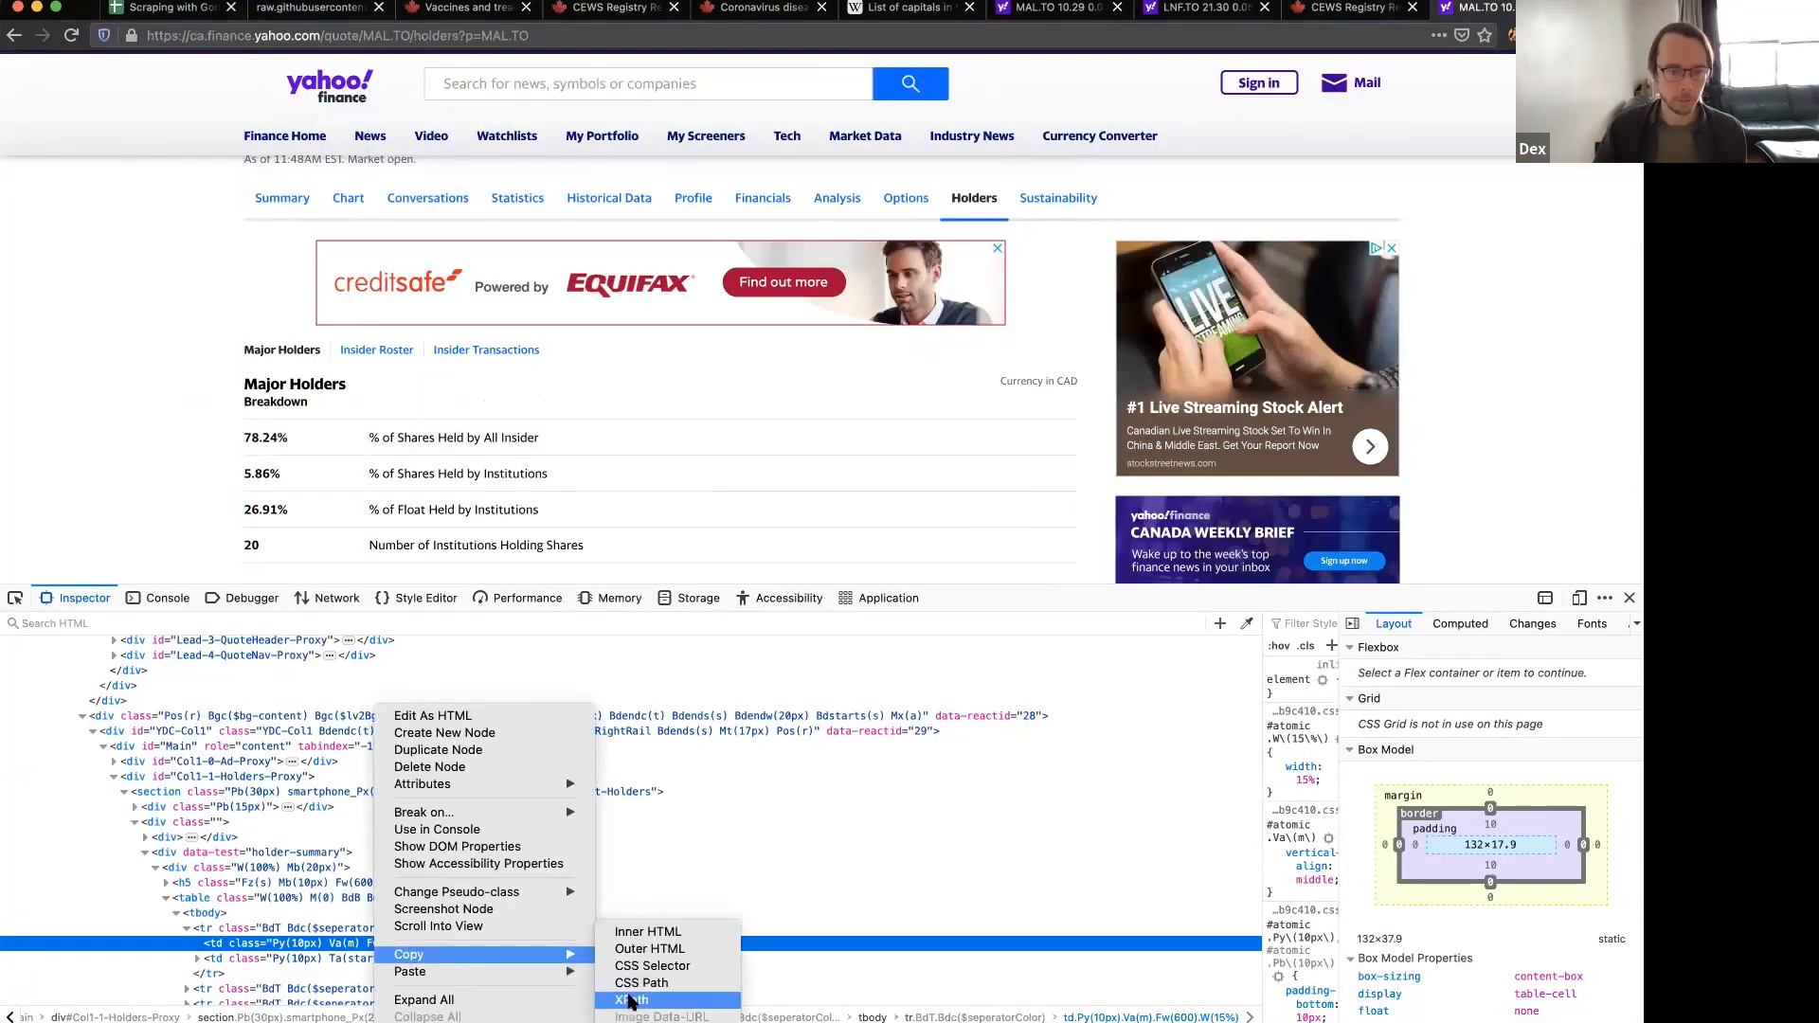
pyautogui.click(630, 1002)
pyautogui.click(171, 8)
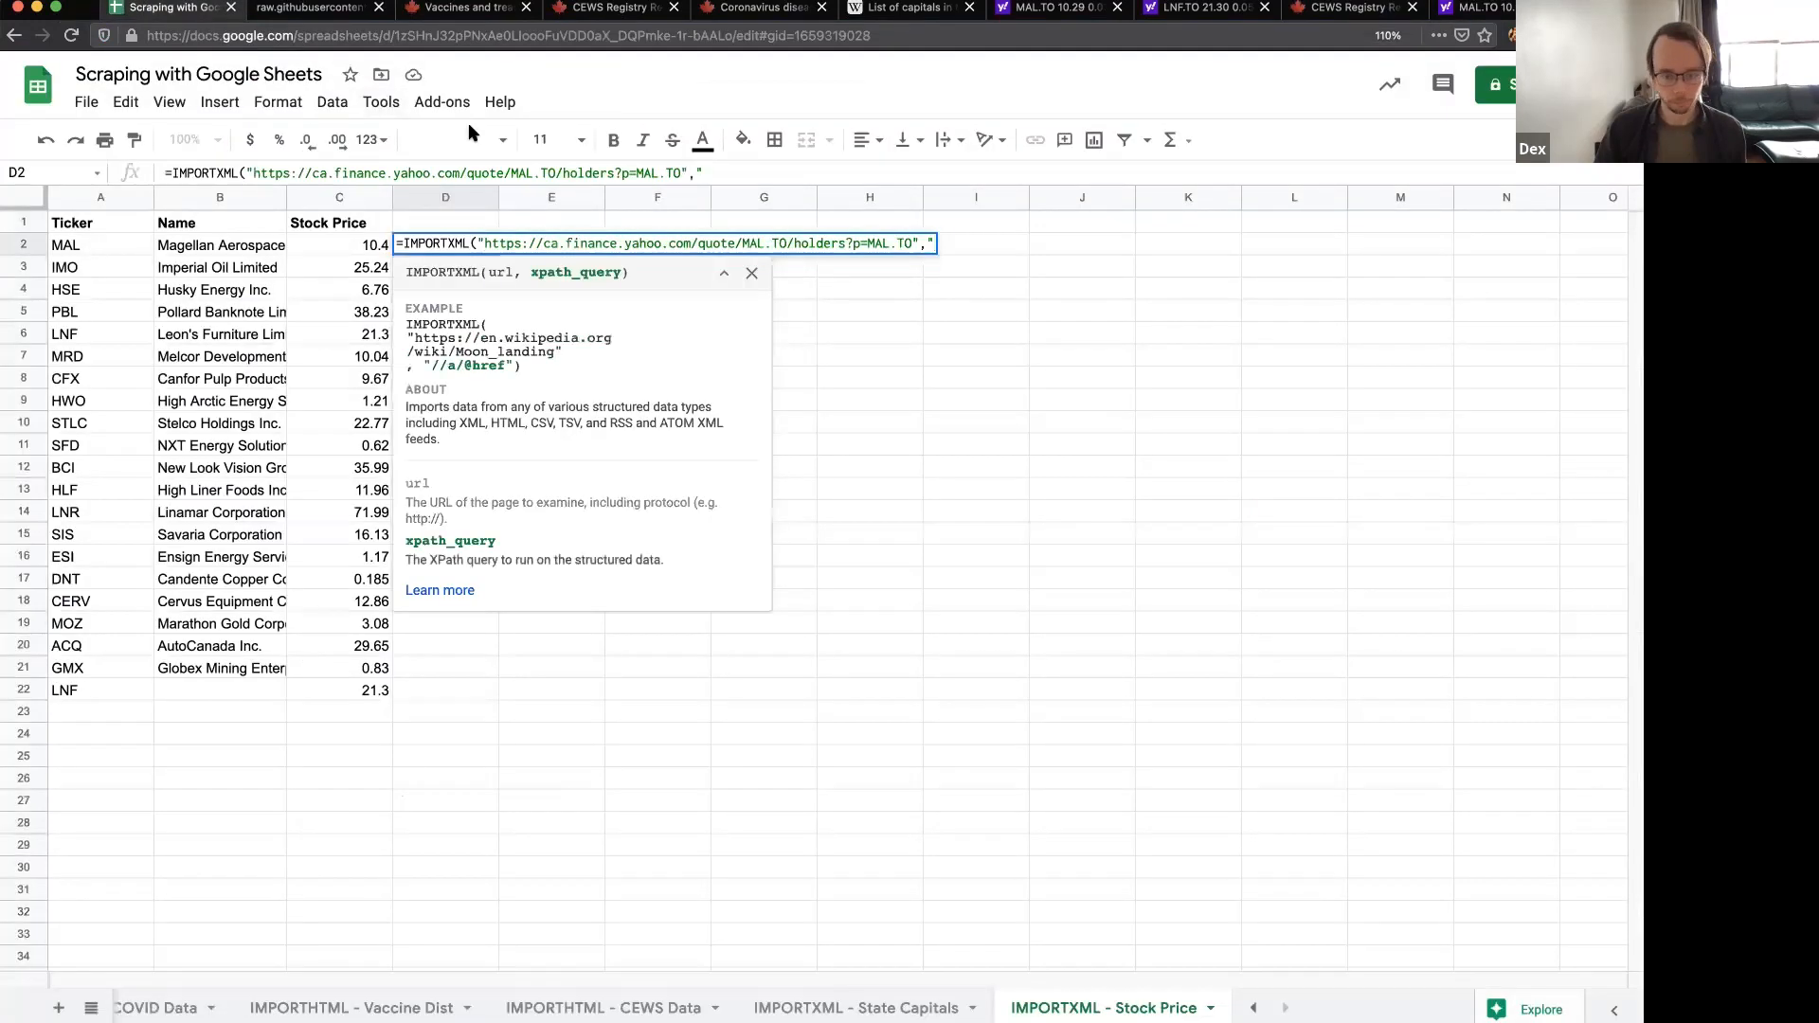
pyautogui.hotkey('ctrl', 'v')
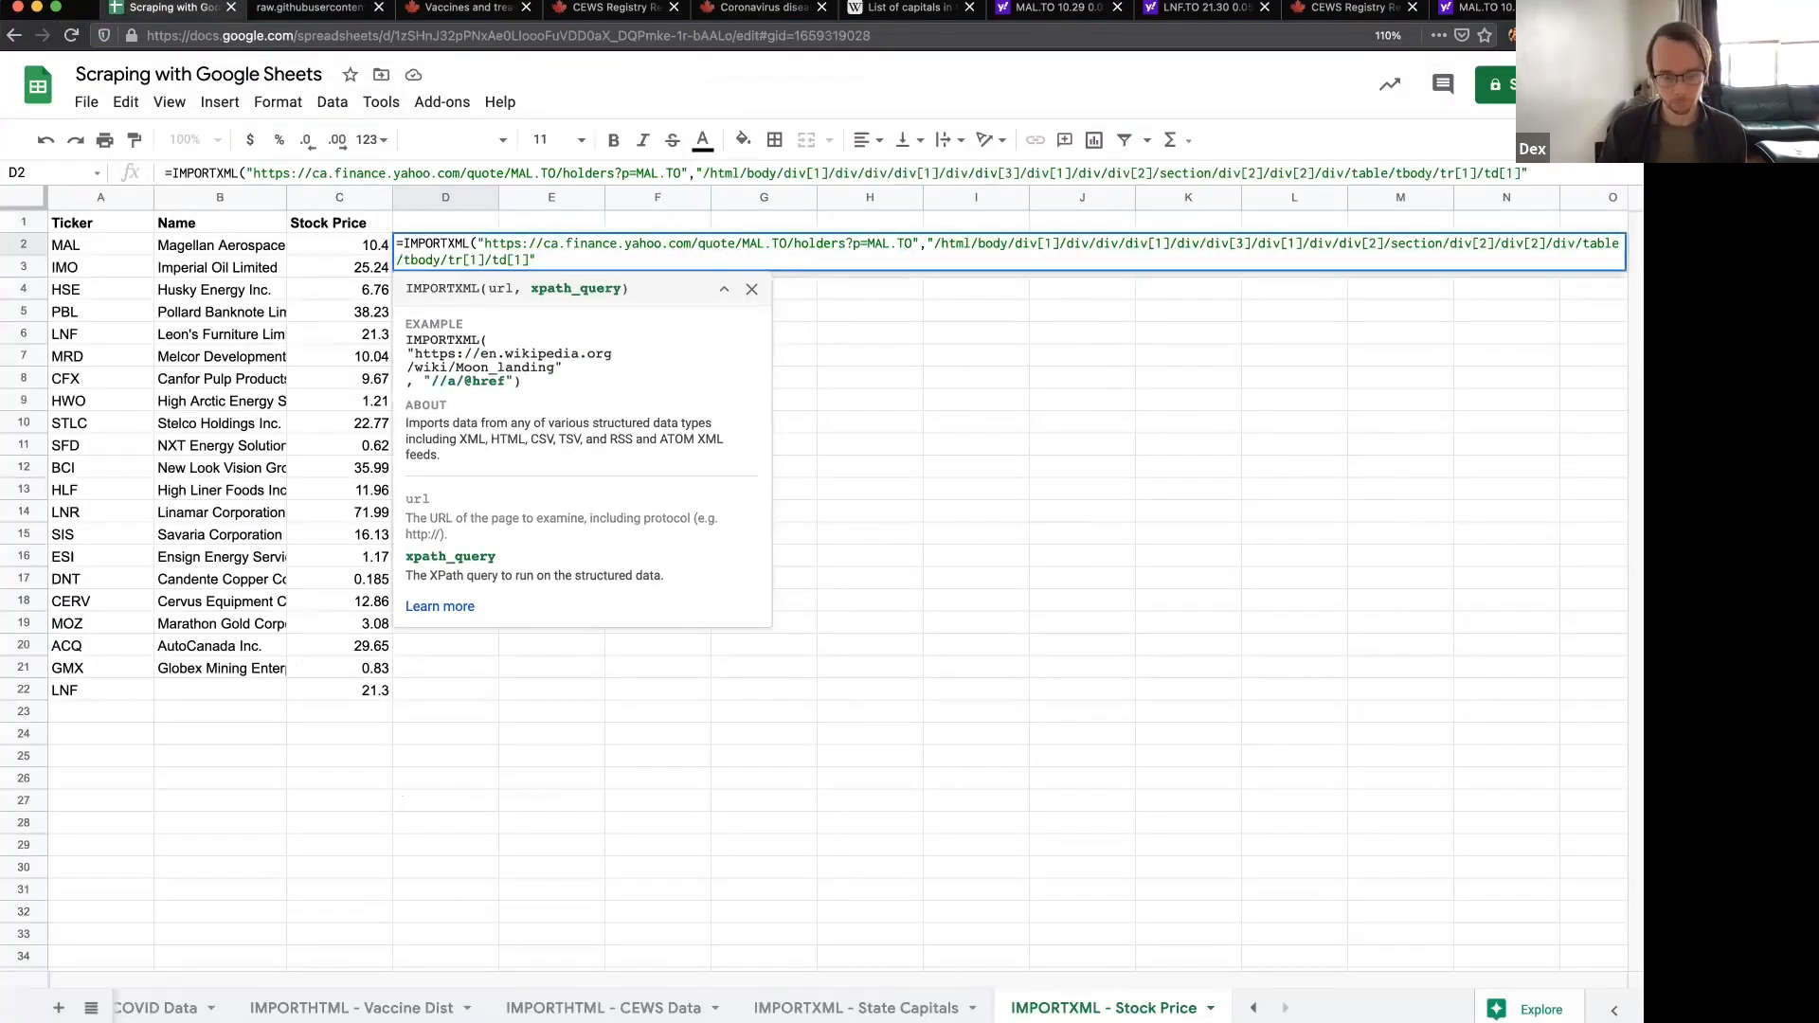
pyautogui.write(')')
pyautogui.press('Return')
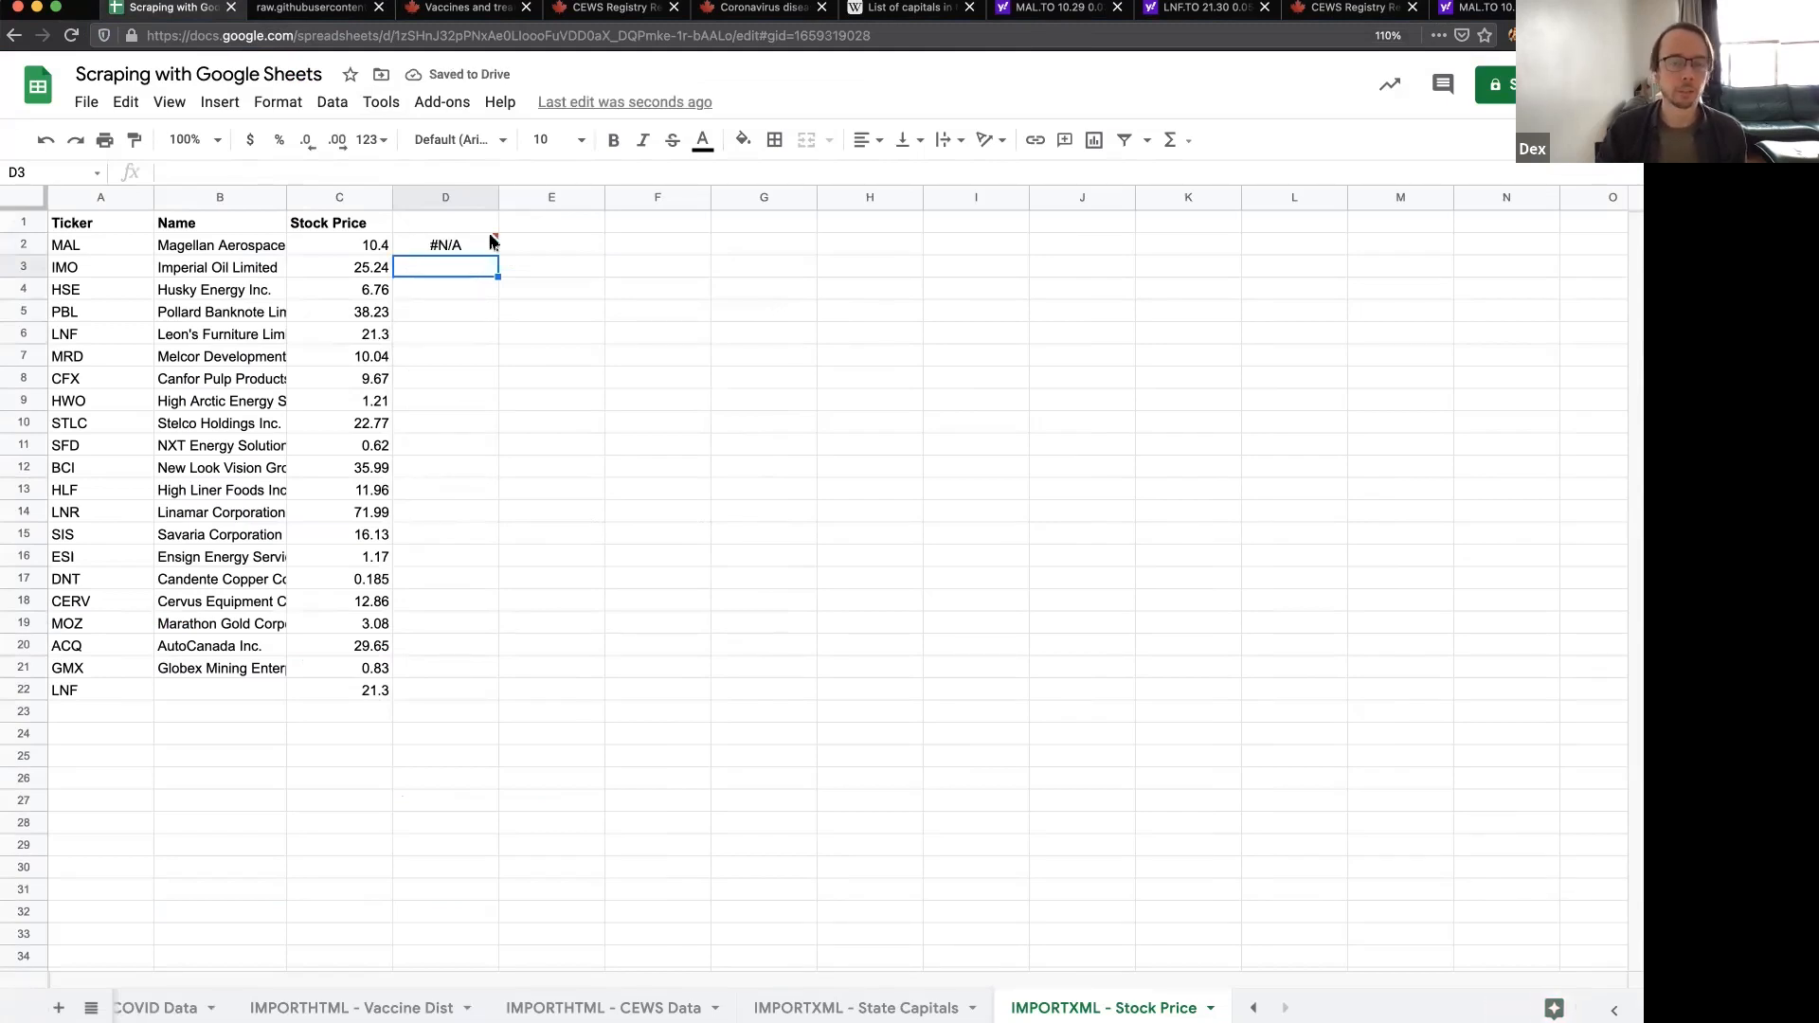
# - Check D2's error and compare its formula with the stock price formula in C2
pyautogui.moveTo(461, 251)
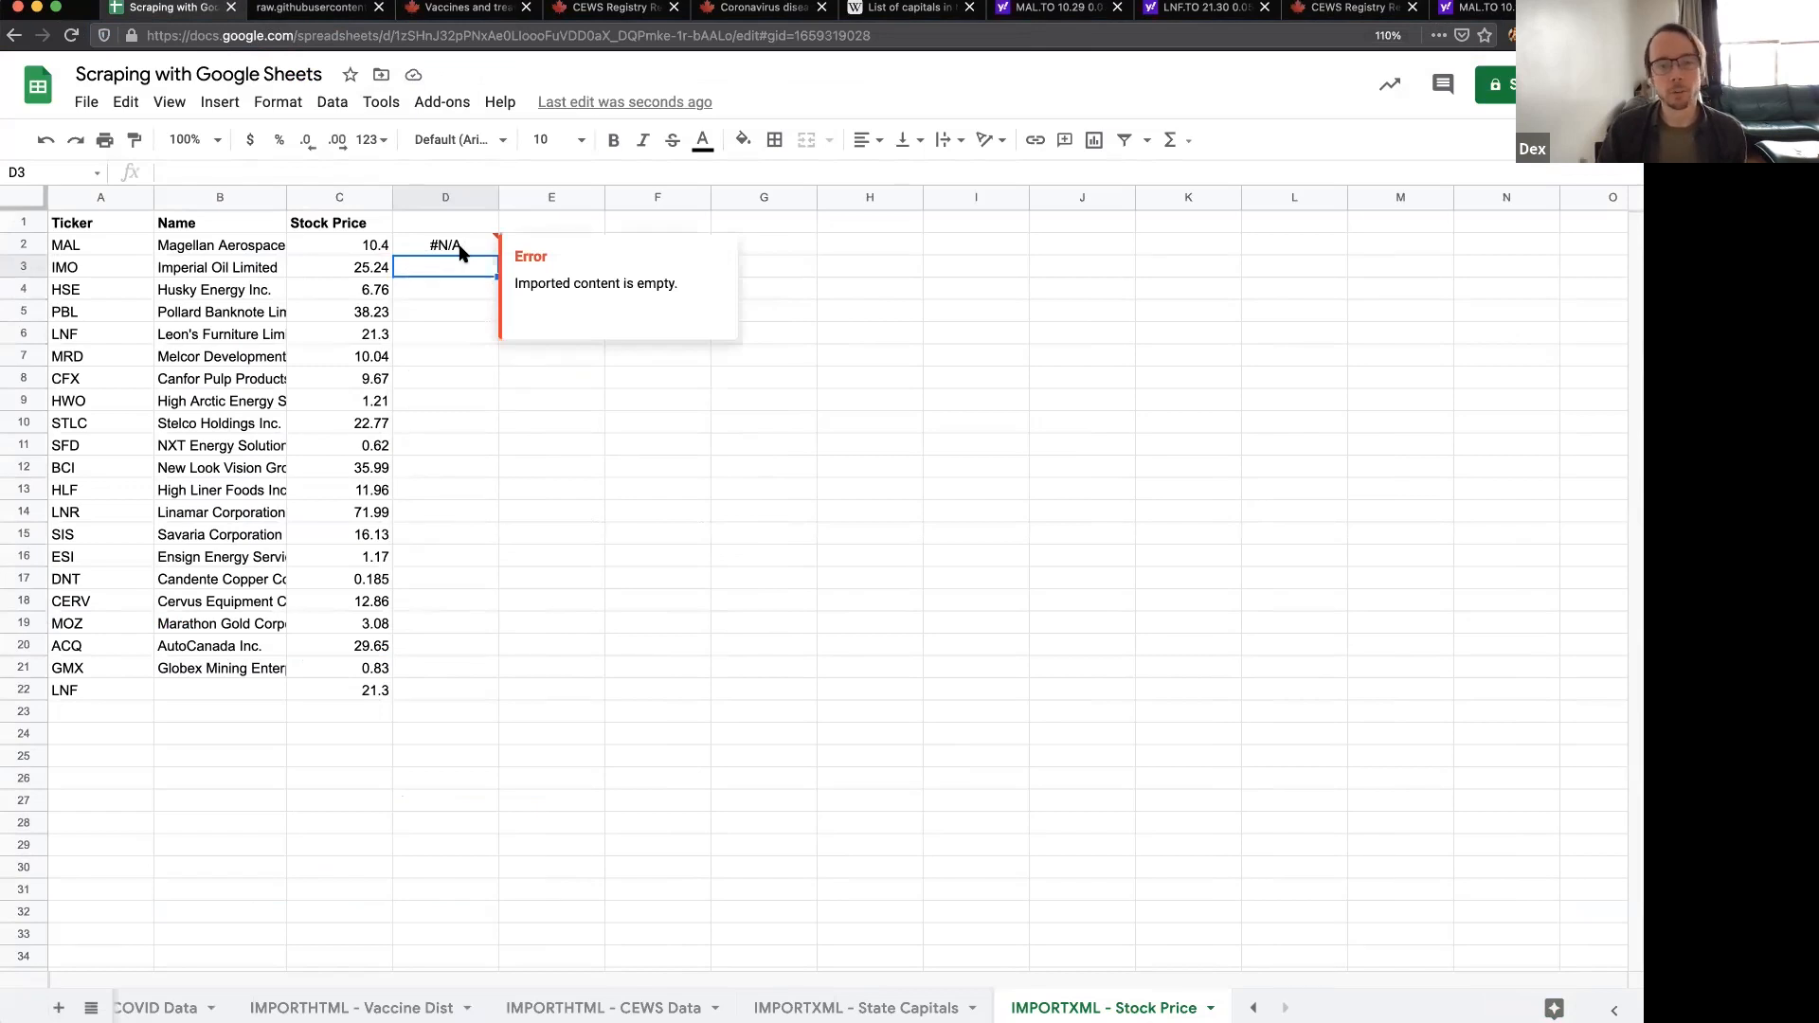
pyautogui.click(457, 248)
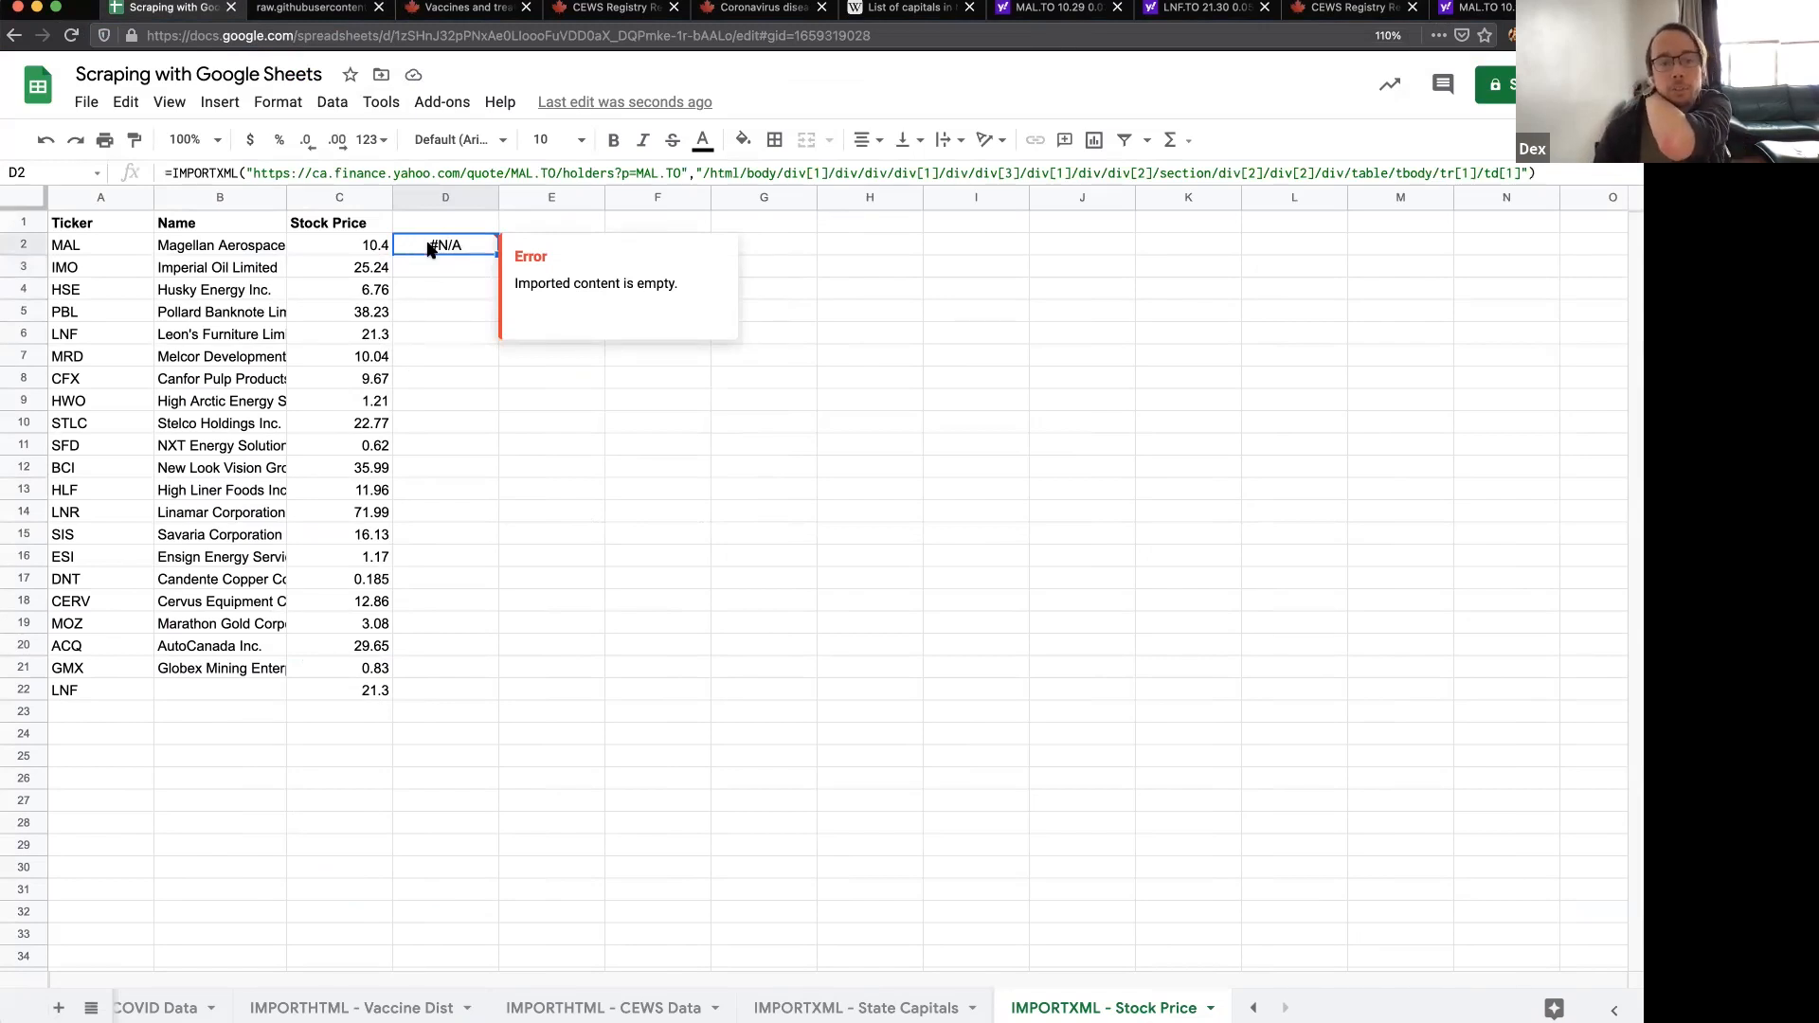
pyautogui.click(351, 248)
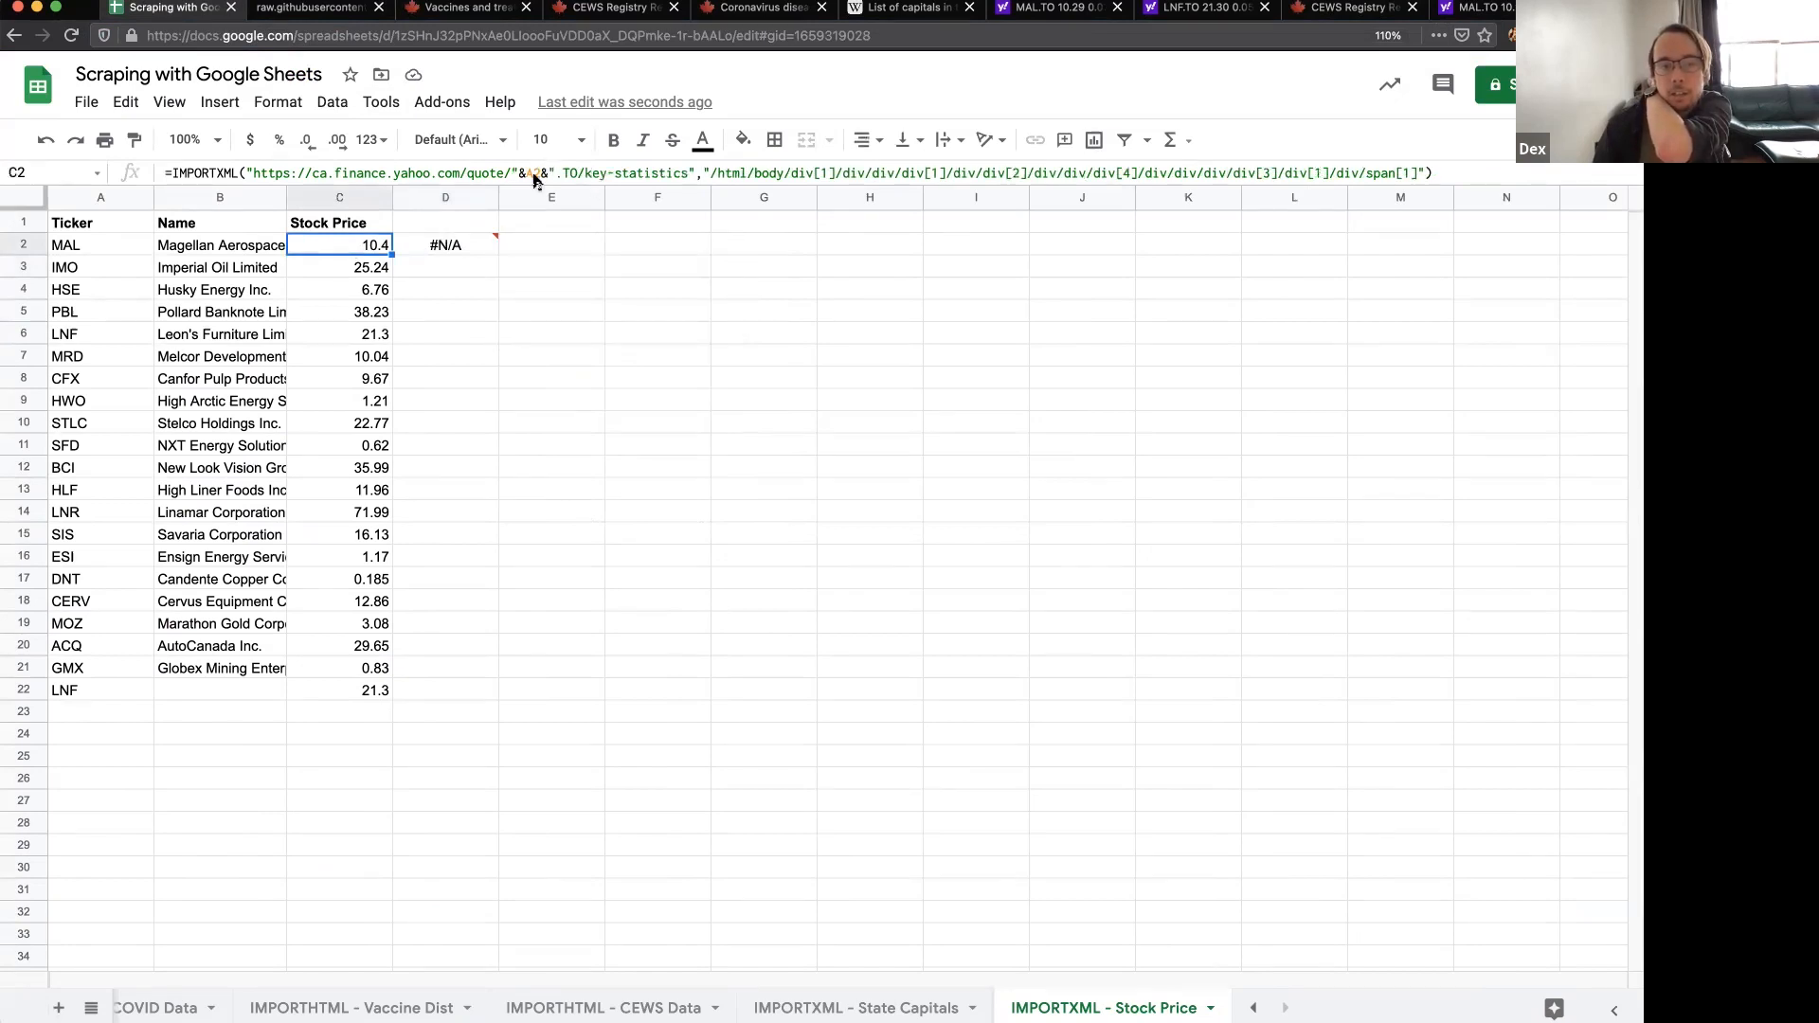
pyautogui.click(455, 245)
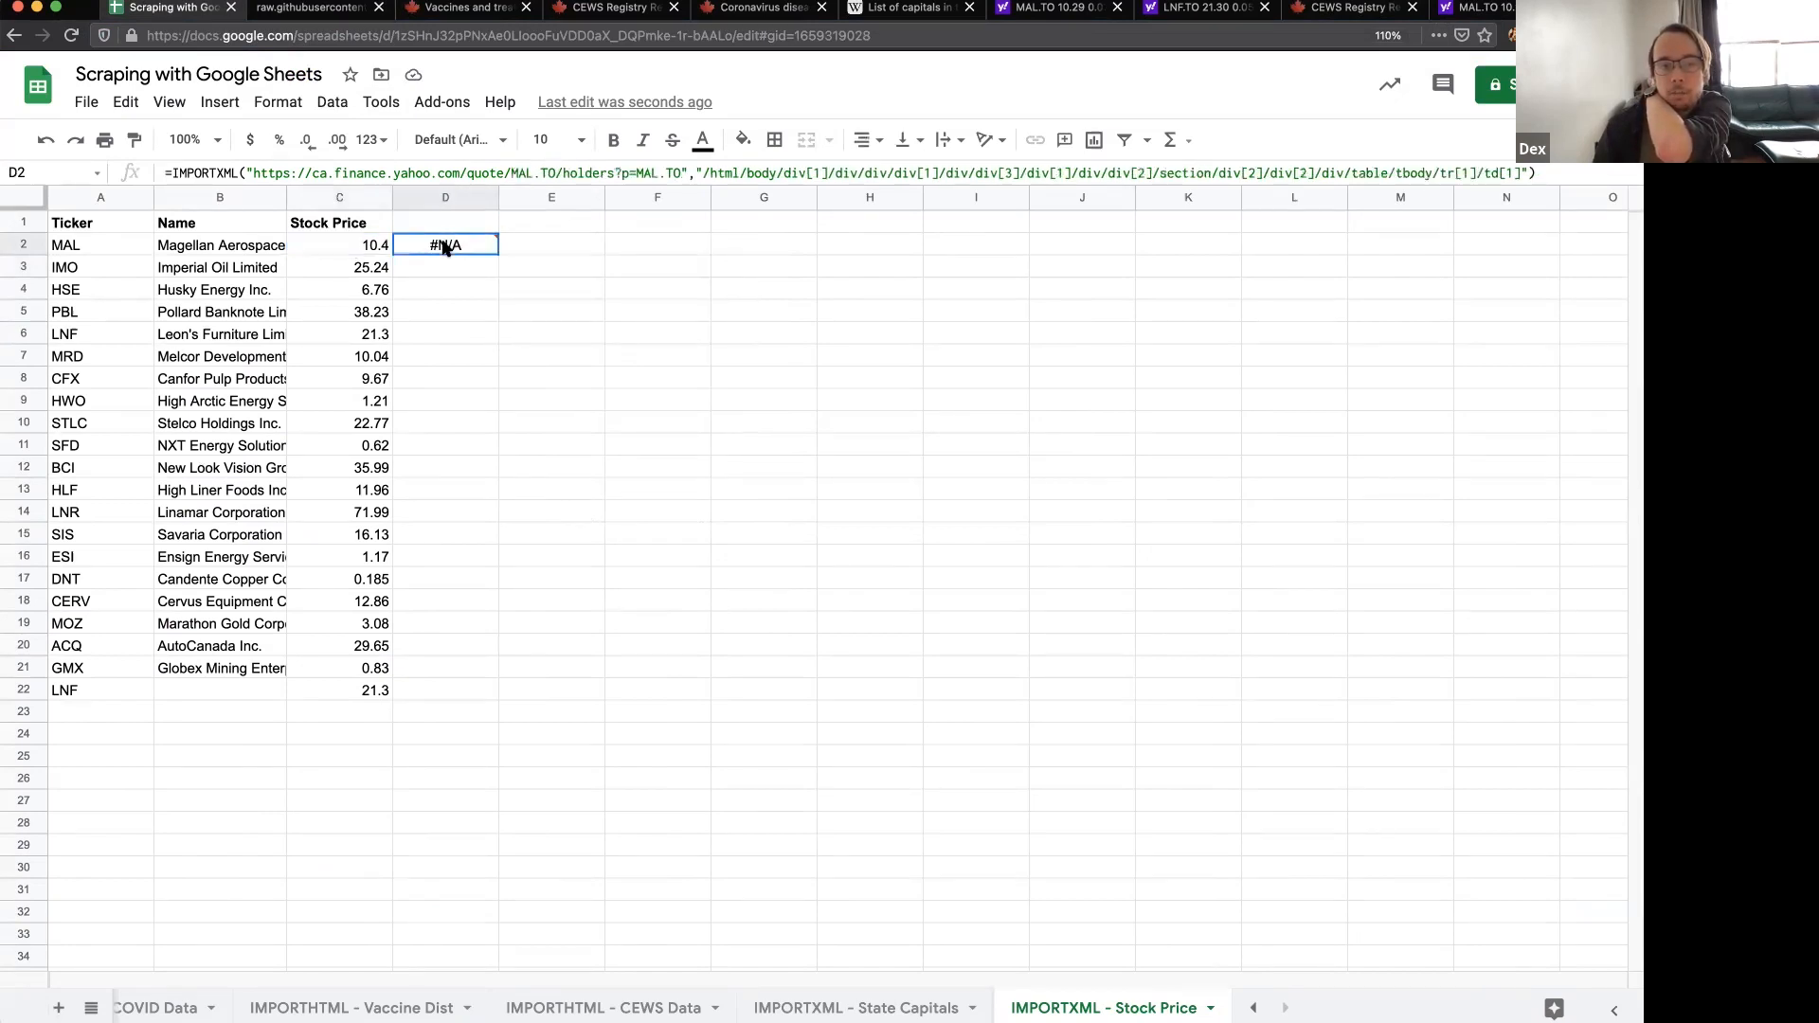
# - Remove ?p=MAL.TO from the URL in D2's IMPORTXML formula and enter it again
pyautogui.doubleClick(528, 172)
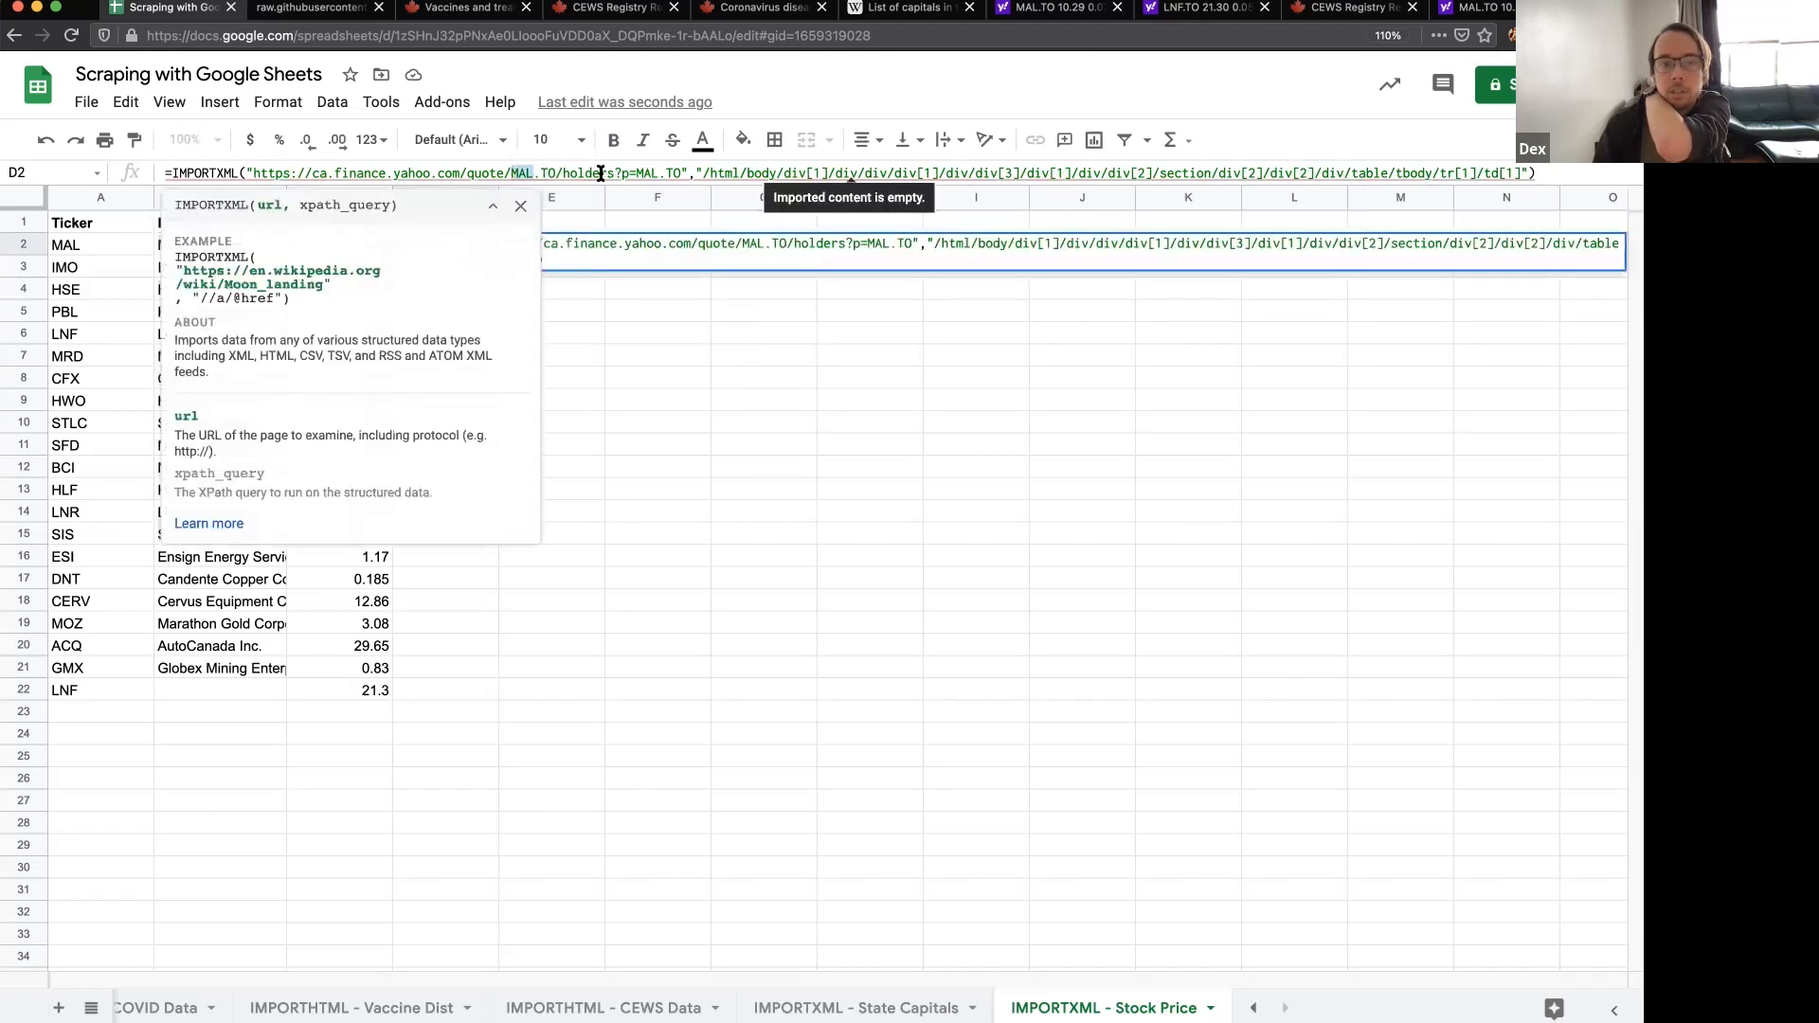
pyautogui.moveTo(616, 172); pyautogui.dragTo(706, 180)
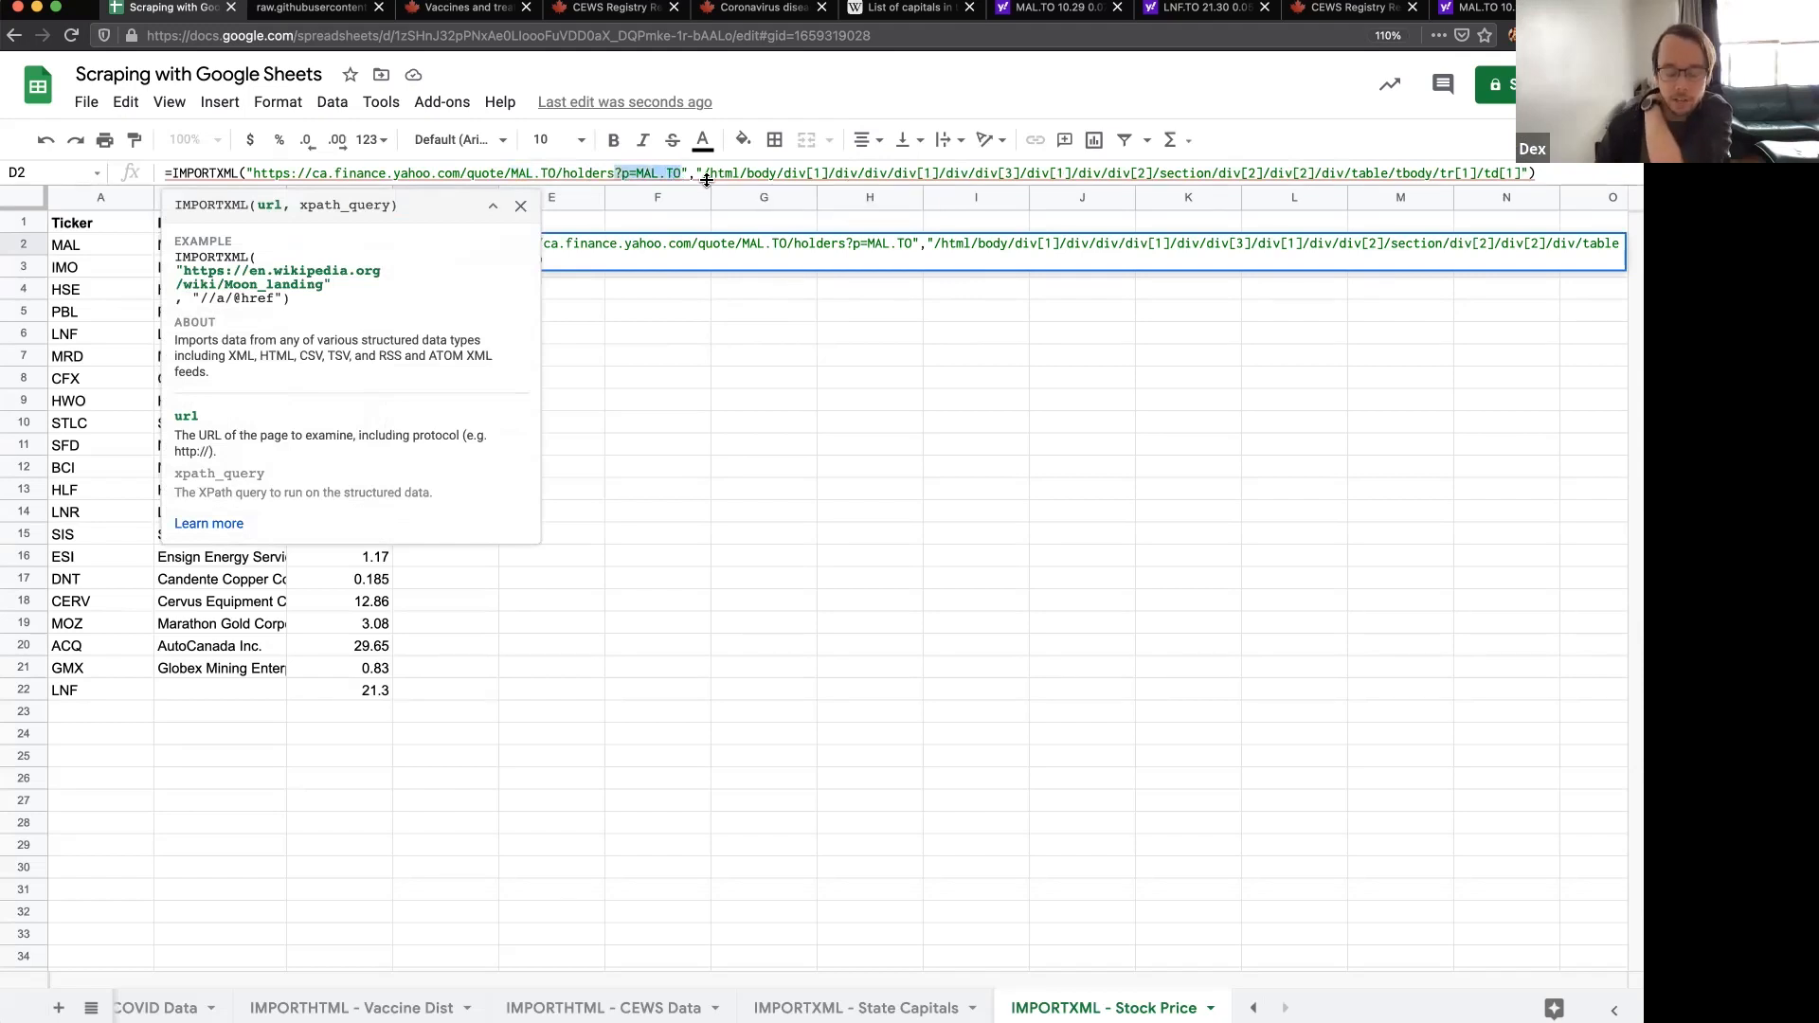
pyautogui.press('BackSpace')
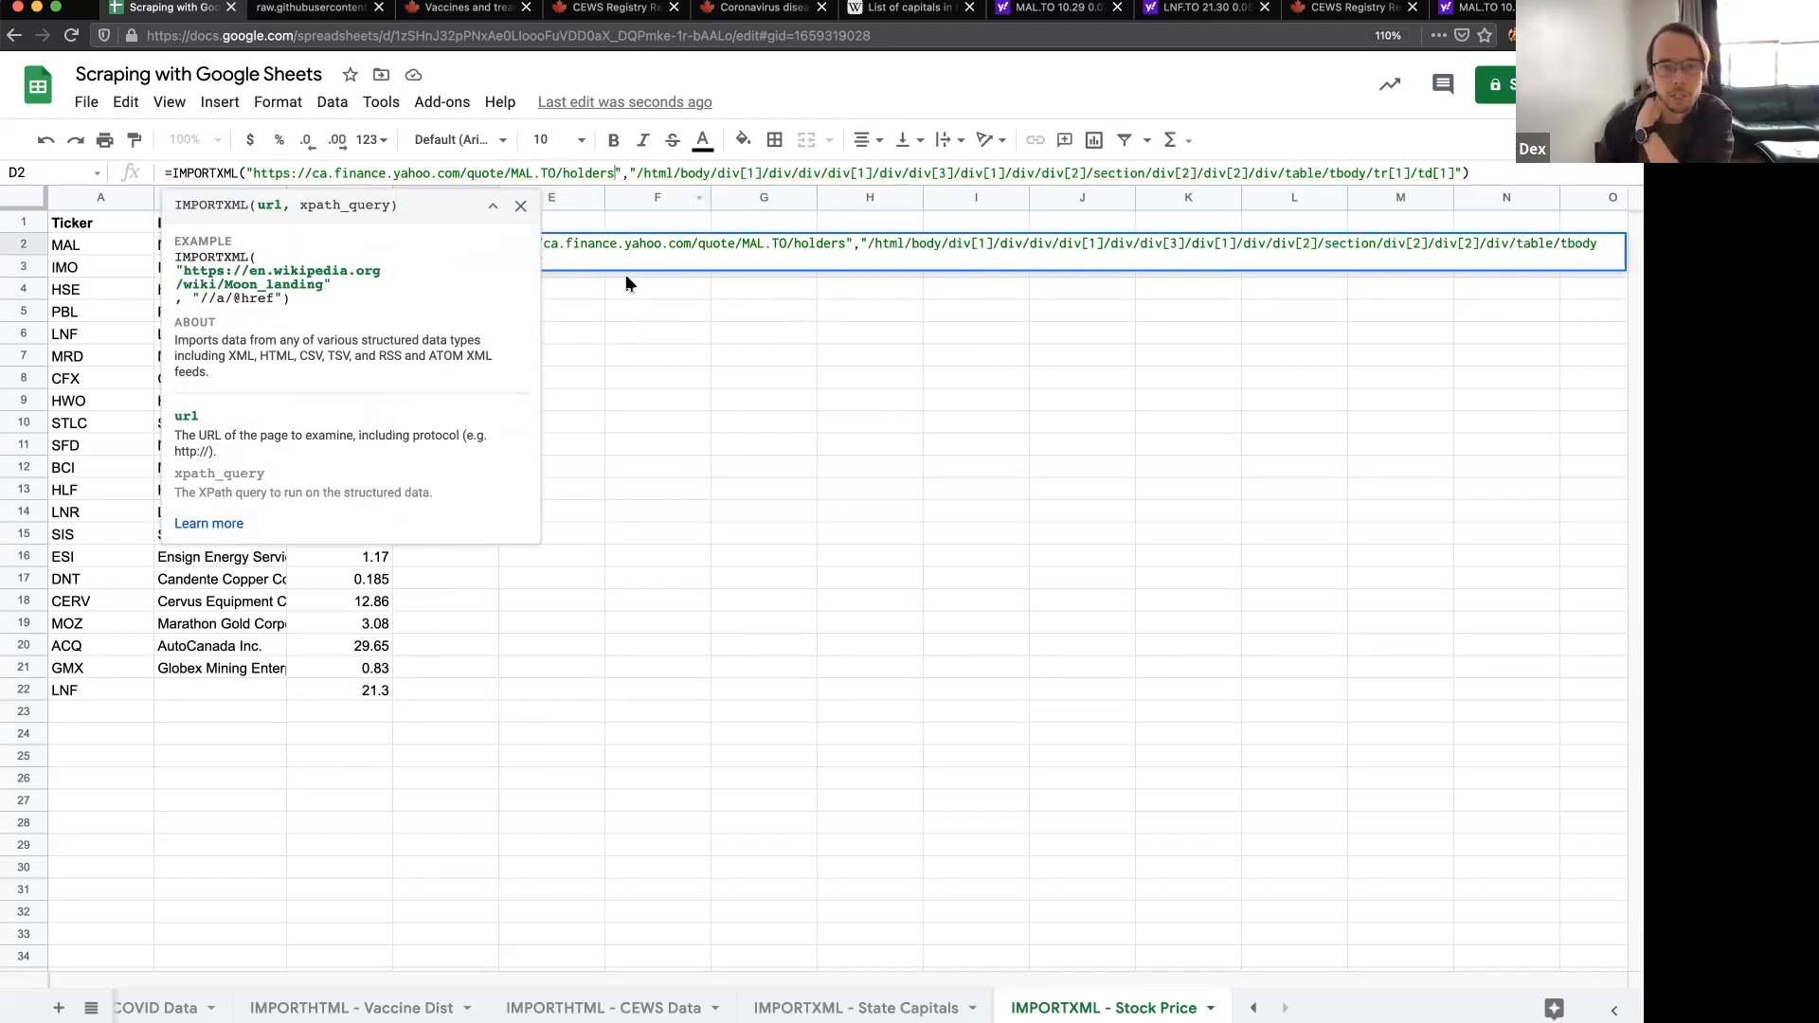
pyautogui.press('Return')
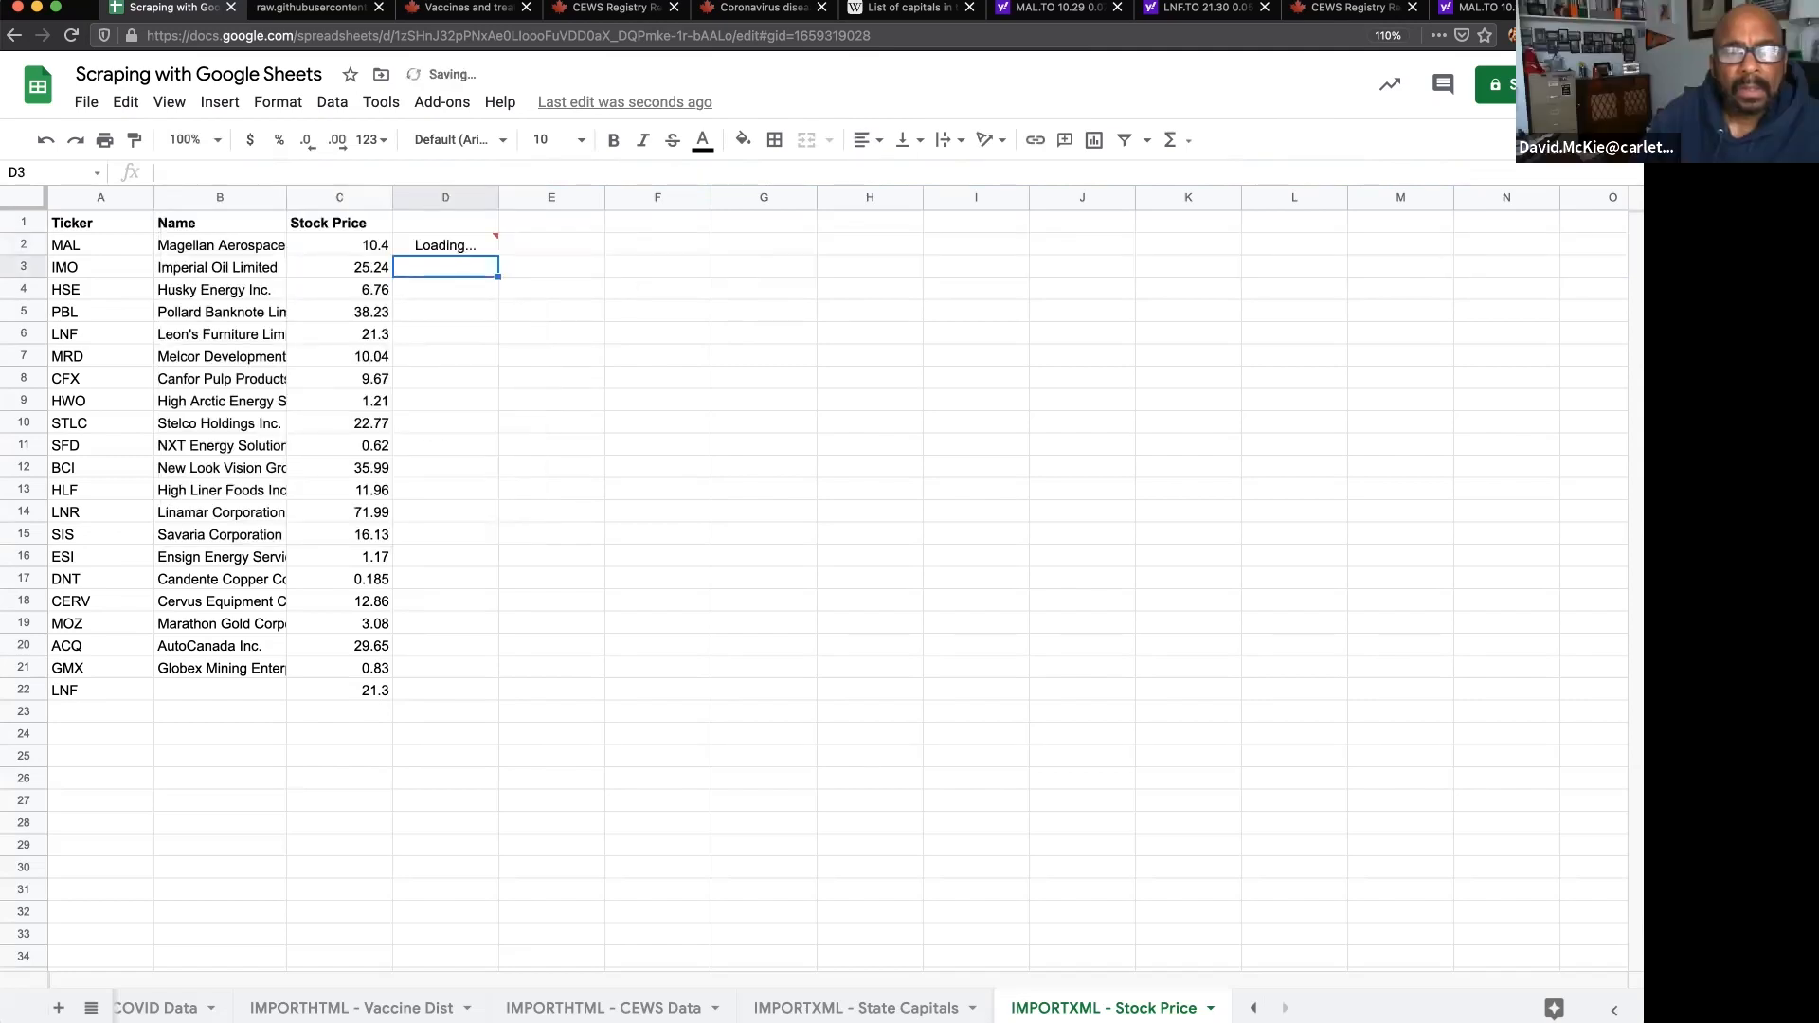
pyautogui.moveTo(455, 246)
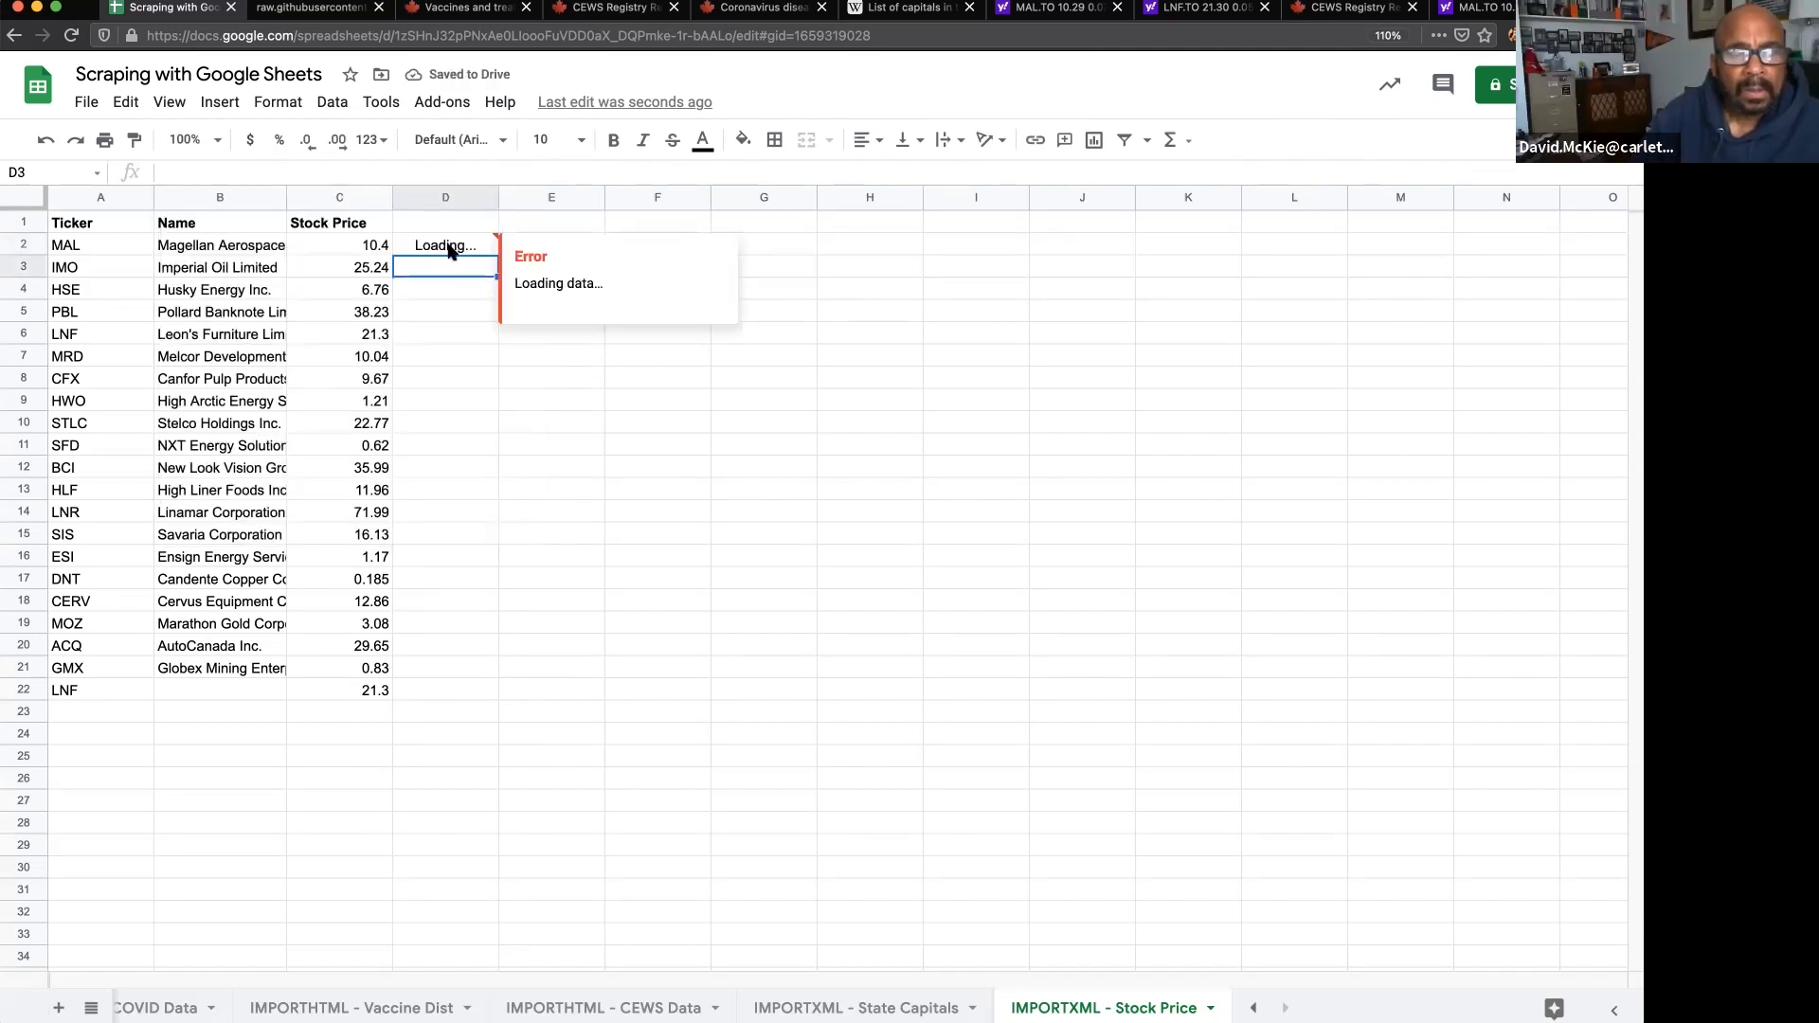
pyautogui.click(461, 248)
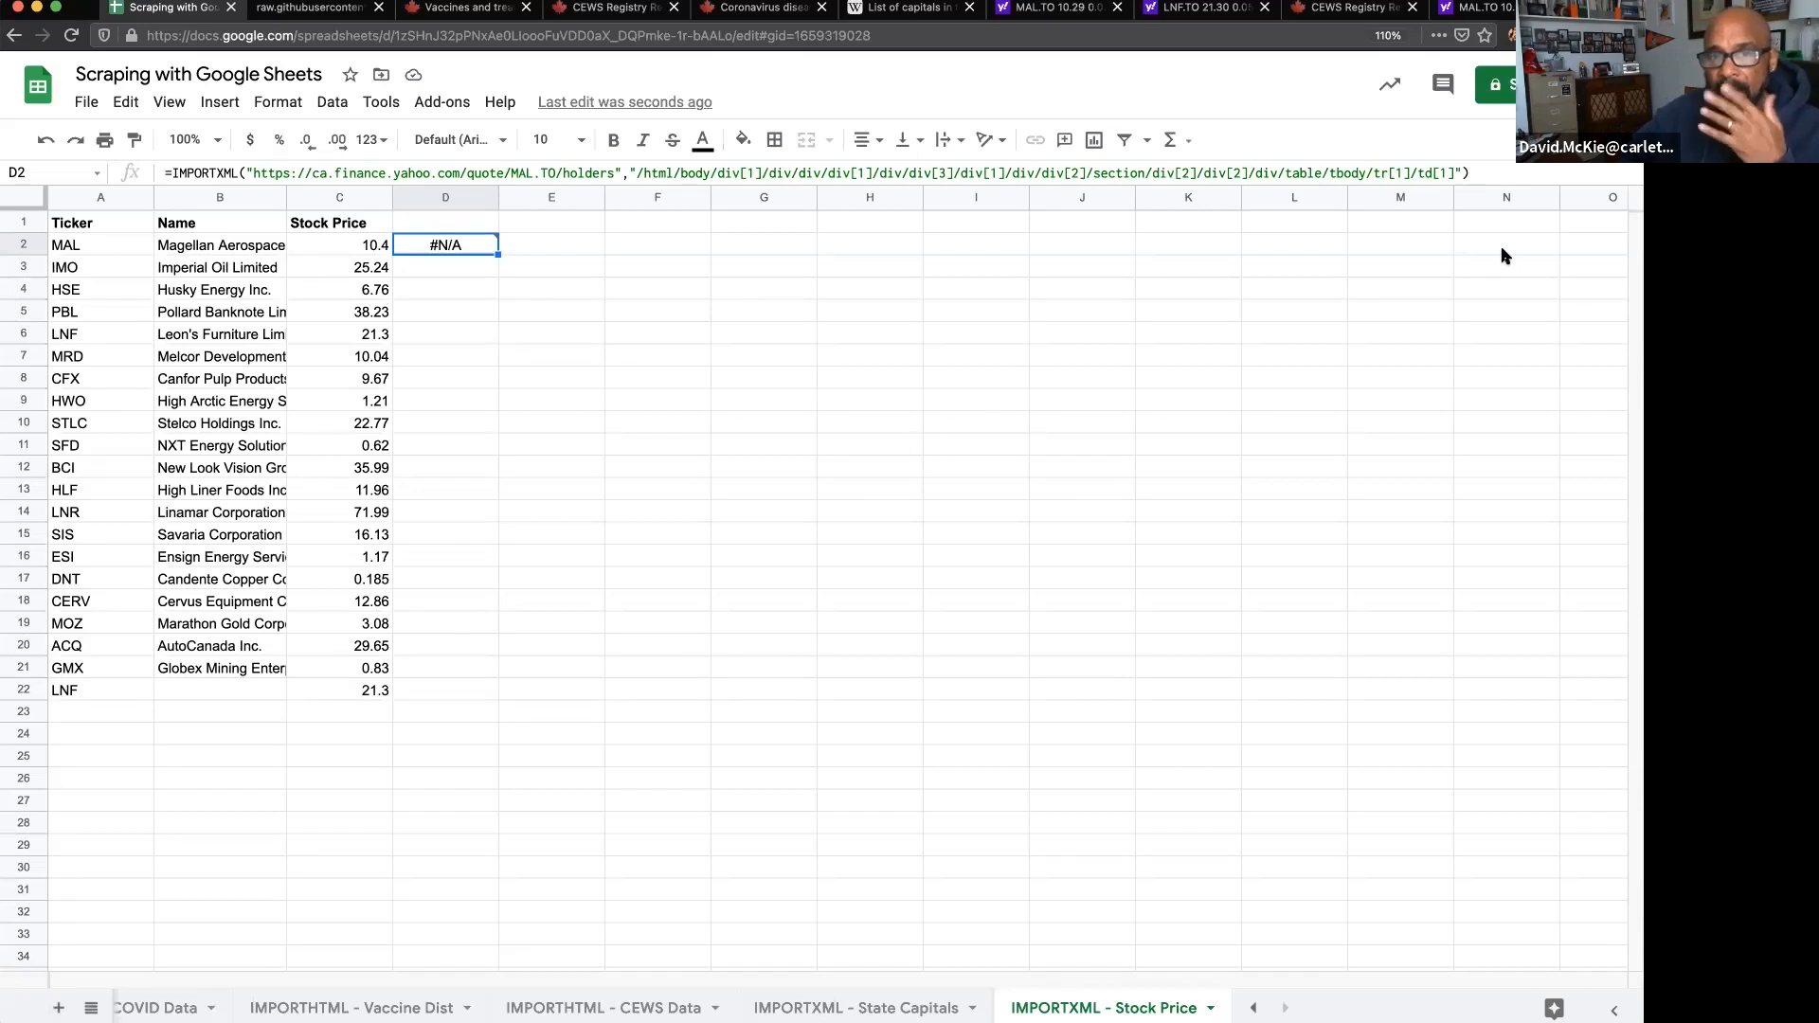
pyautogui.moveTo(612, 173); pyautogui.dragTo(249, 174)
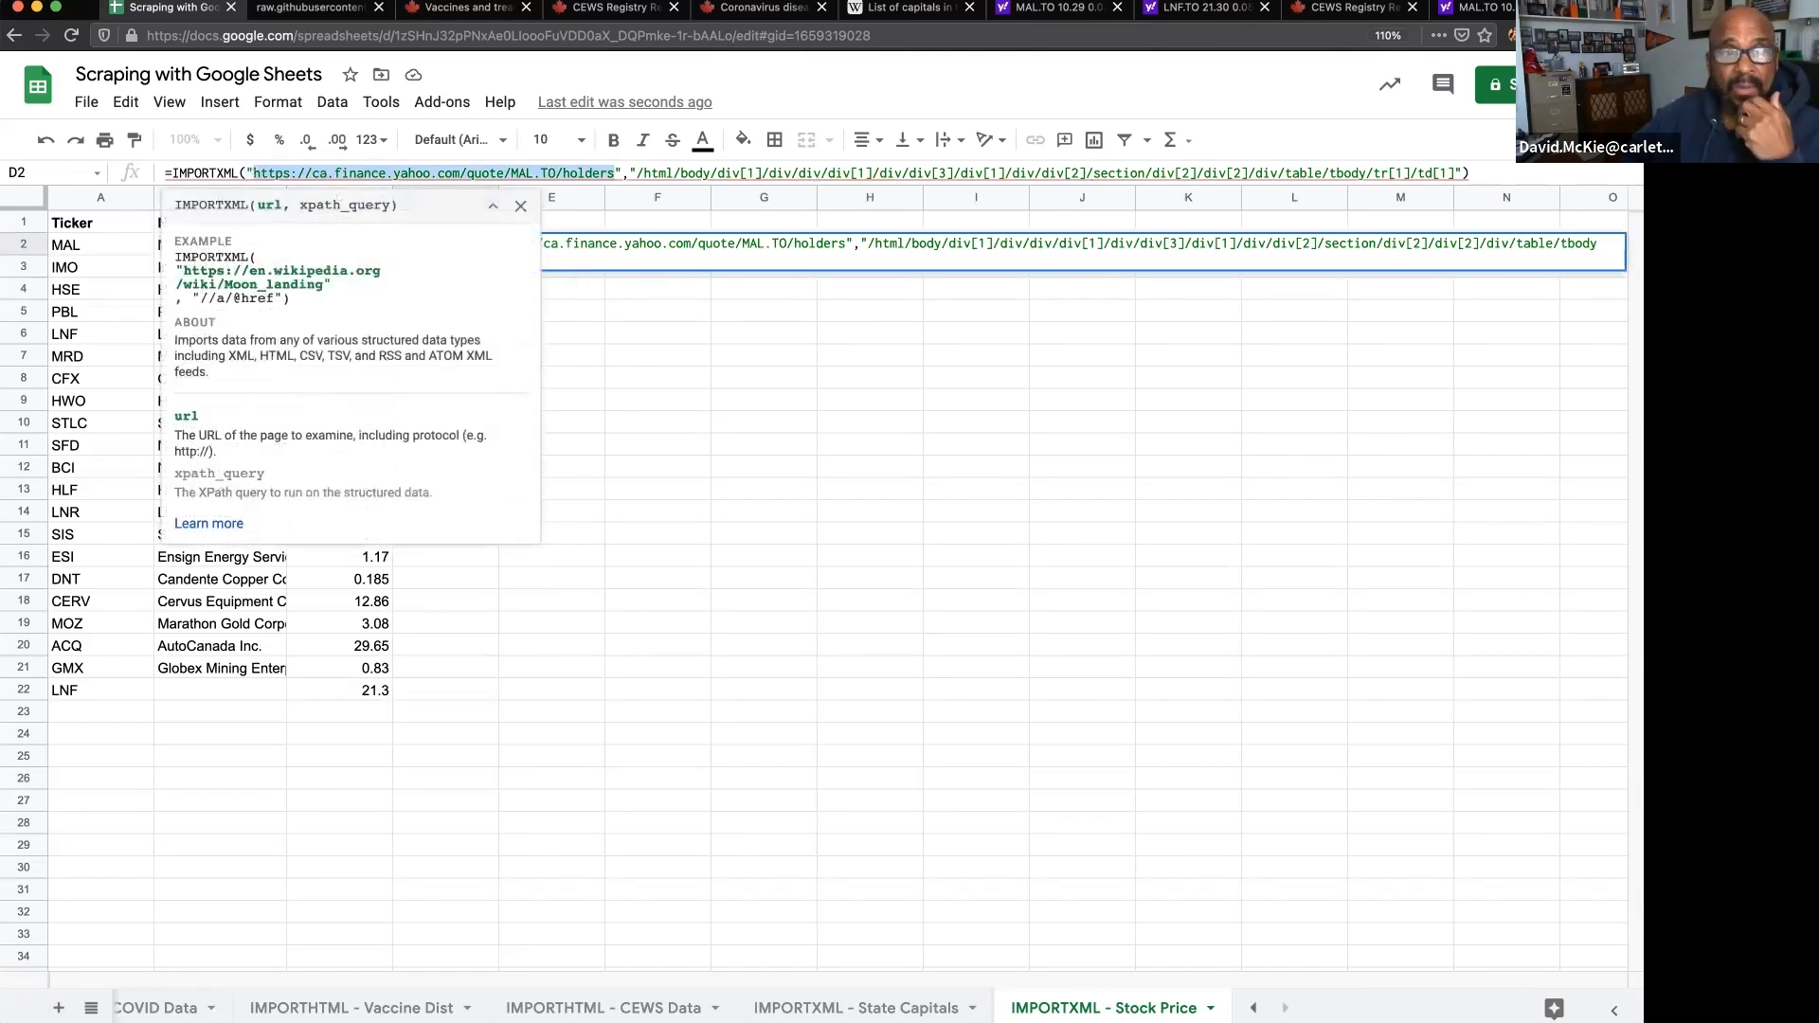
pyautogui.hotkey('ctrl', 'c')
pyautogui.hotkey('ctrl', 't')
pyautogui.hotkey('ctrl', 'v')
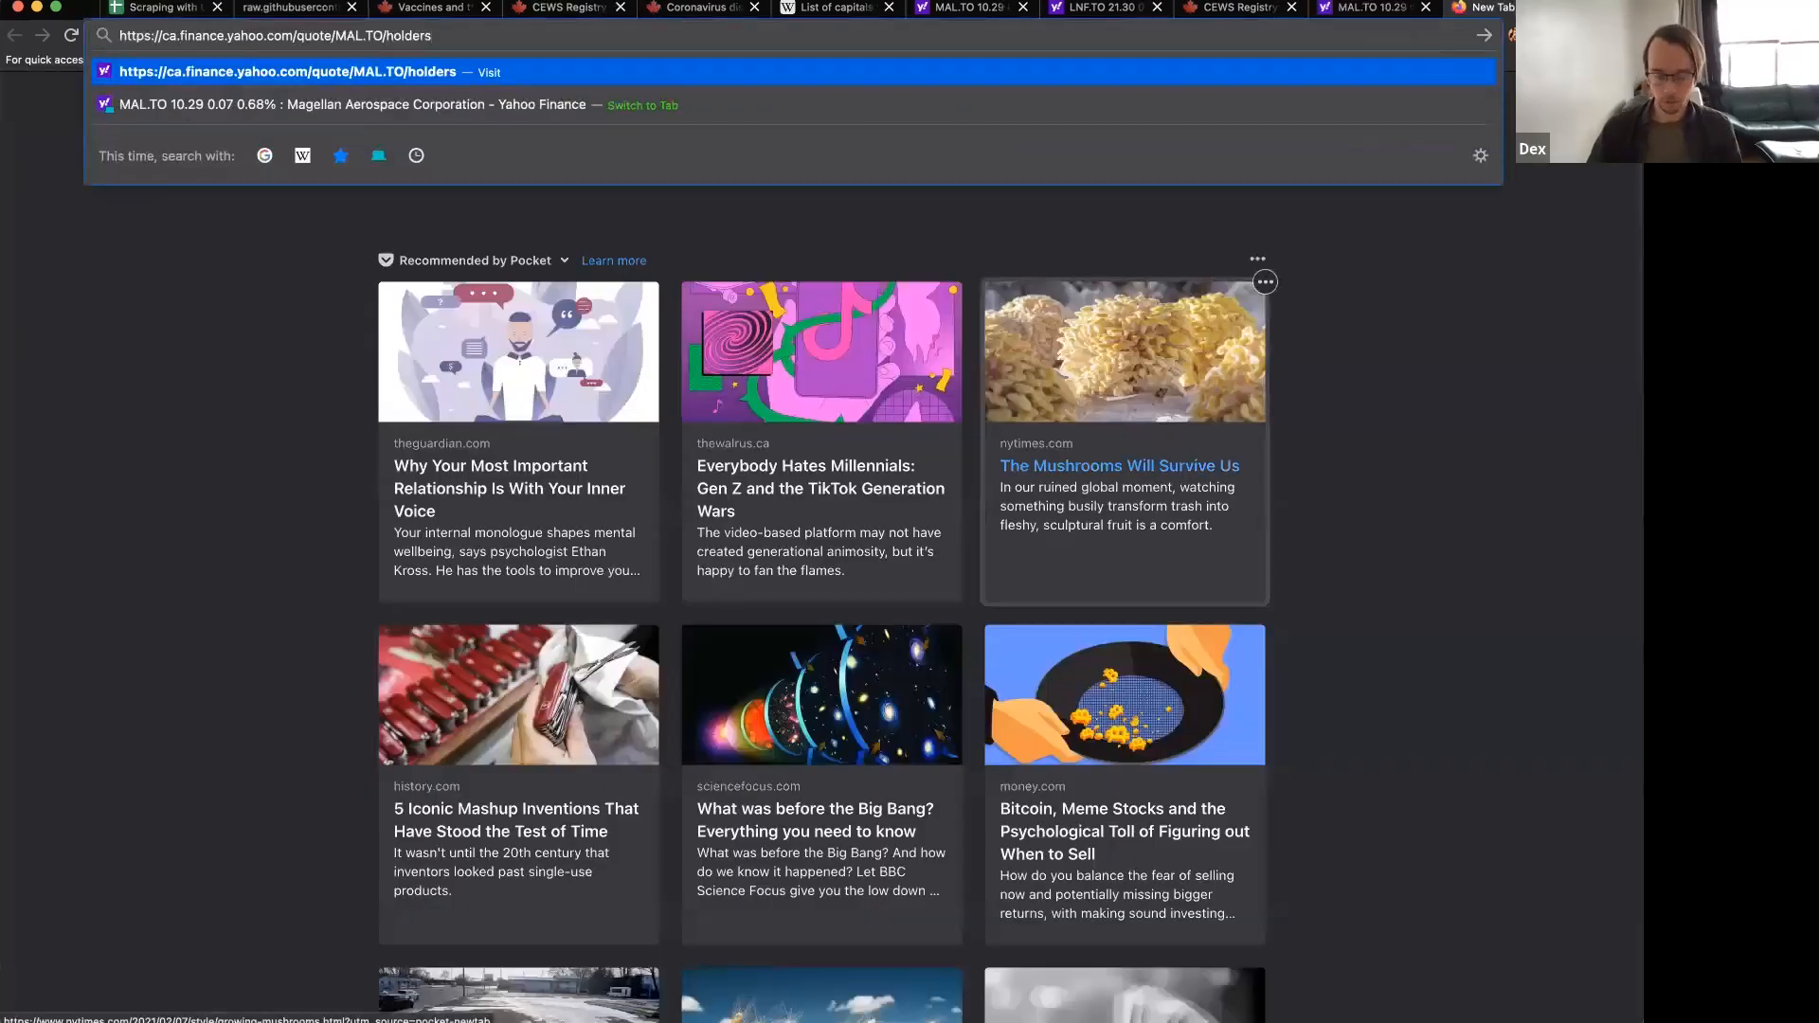
pyautogui.press('Return')
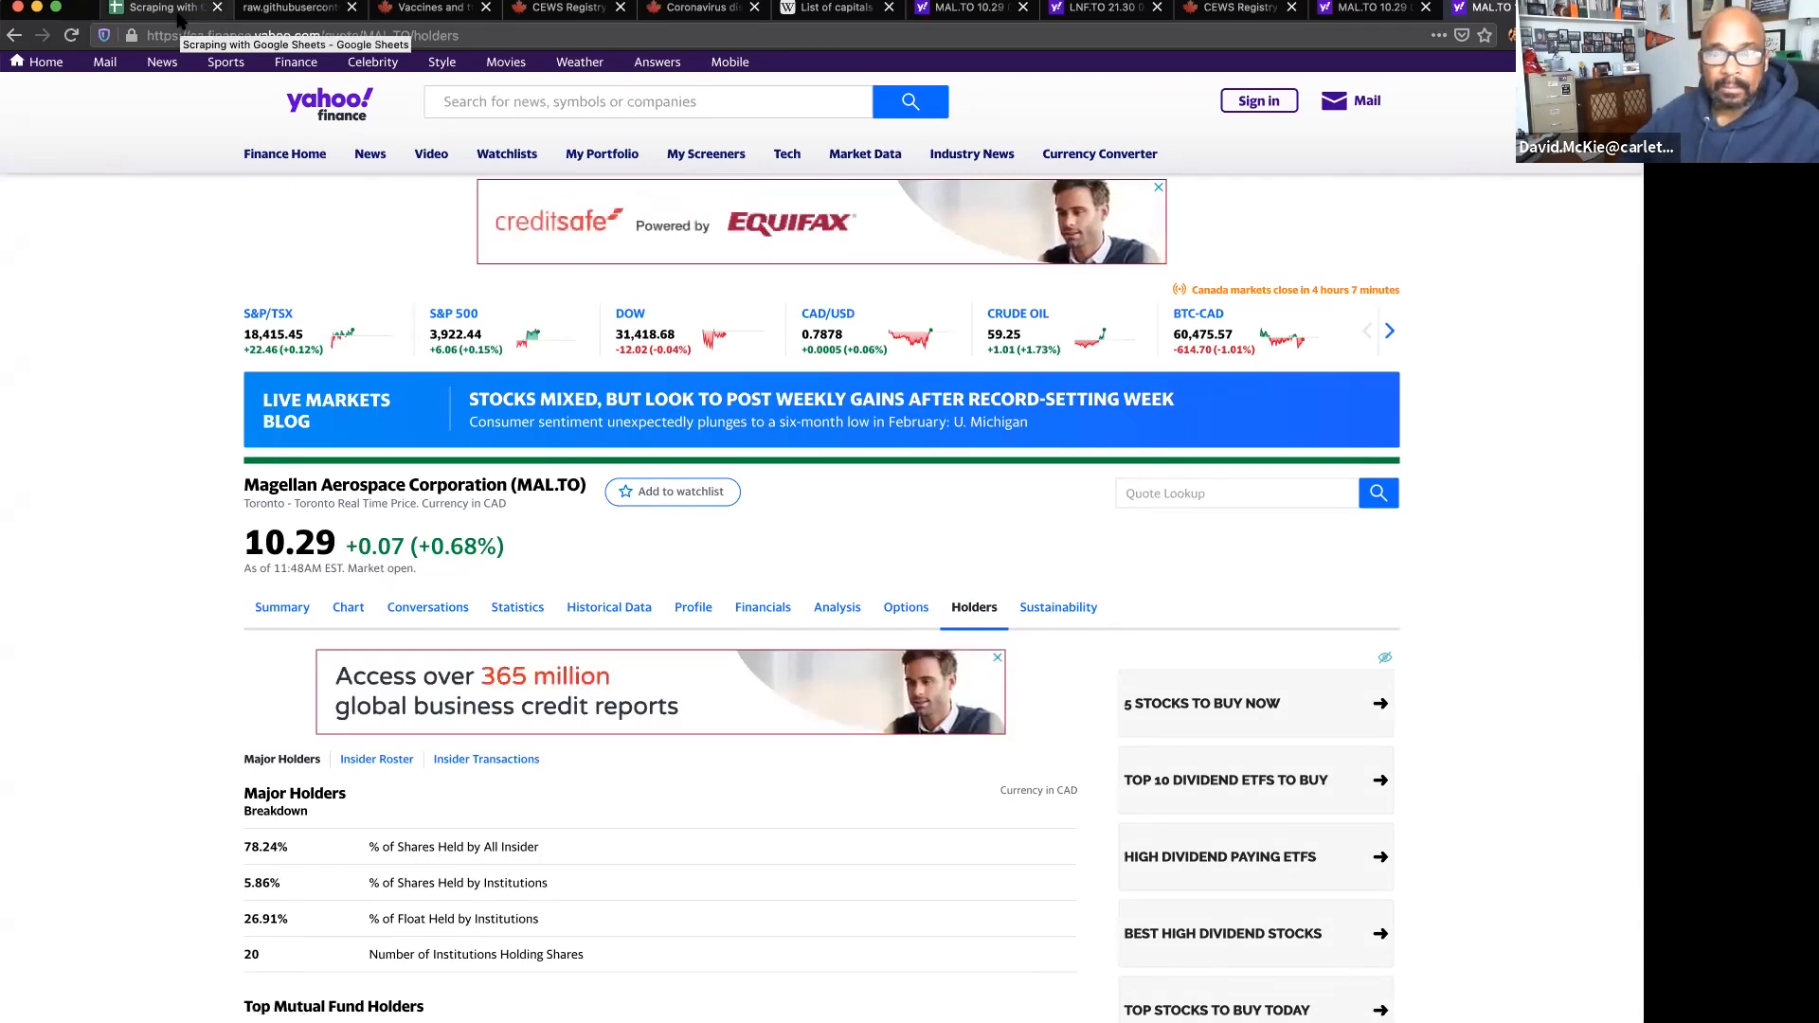
pyautogui.click(178, 15)
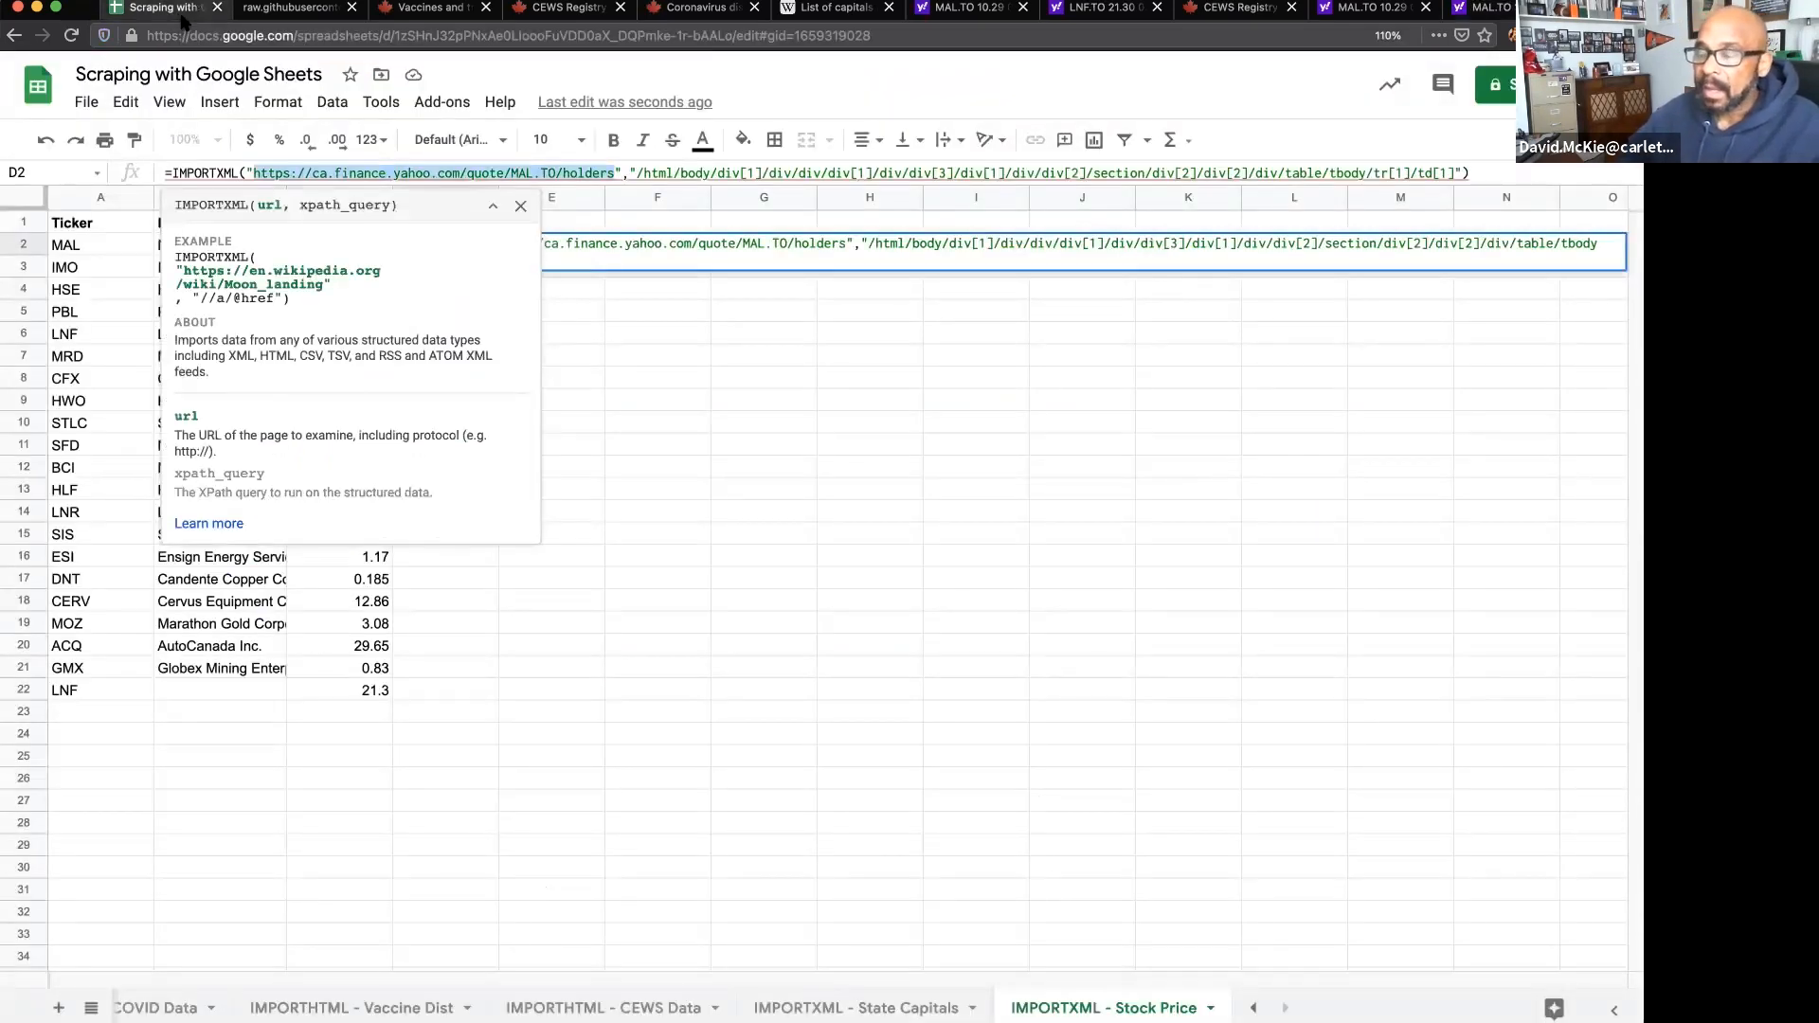
pyautogui.click(614, 172)
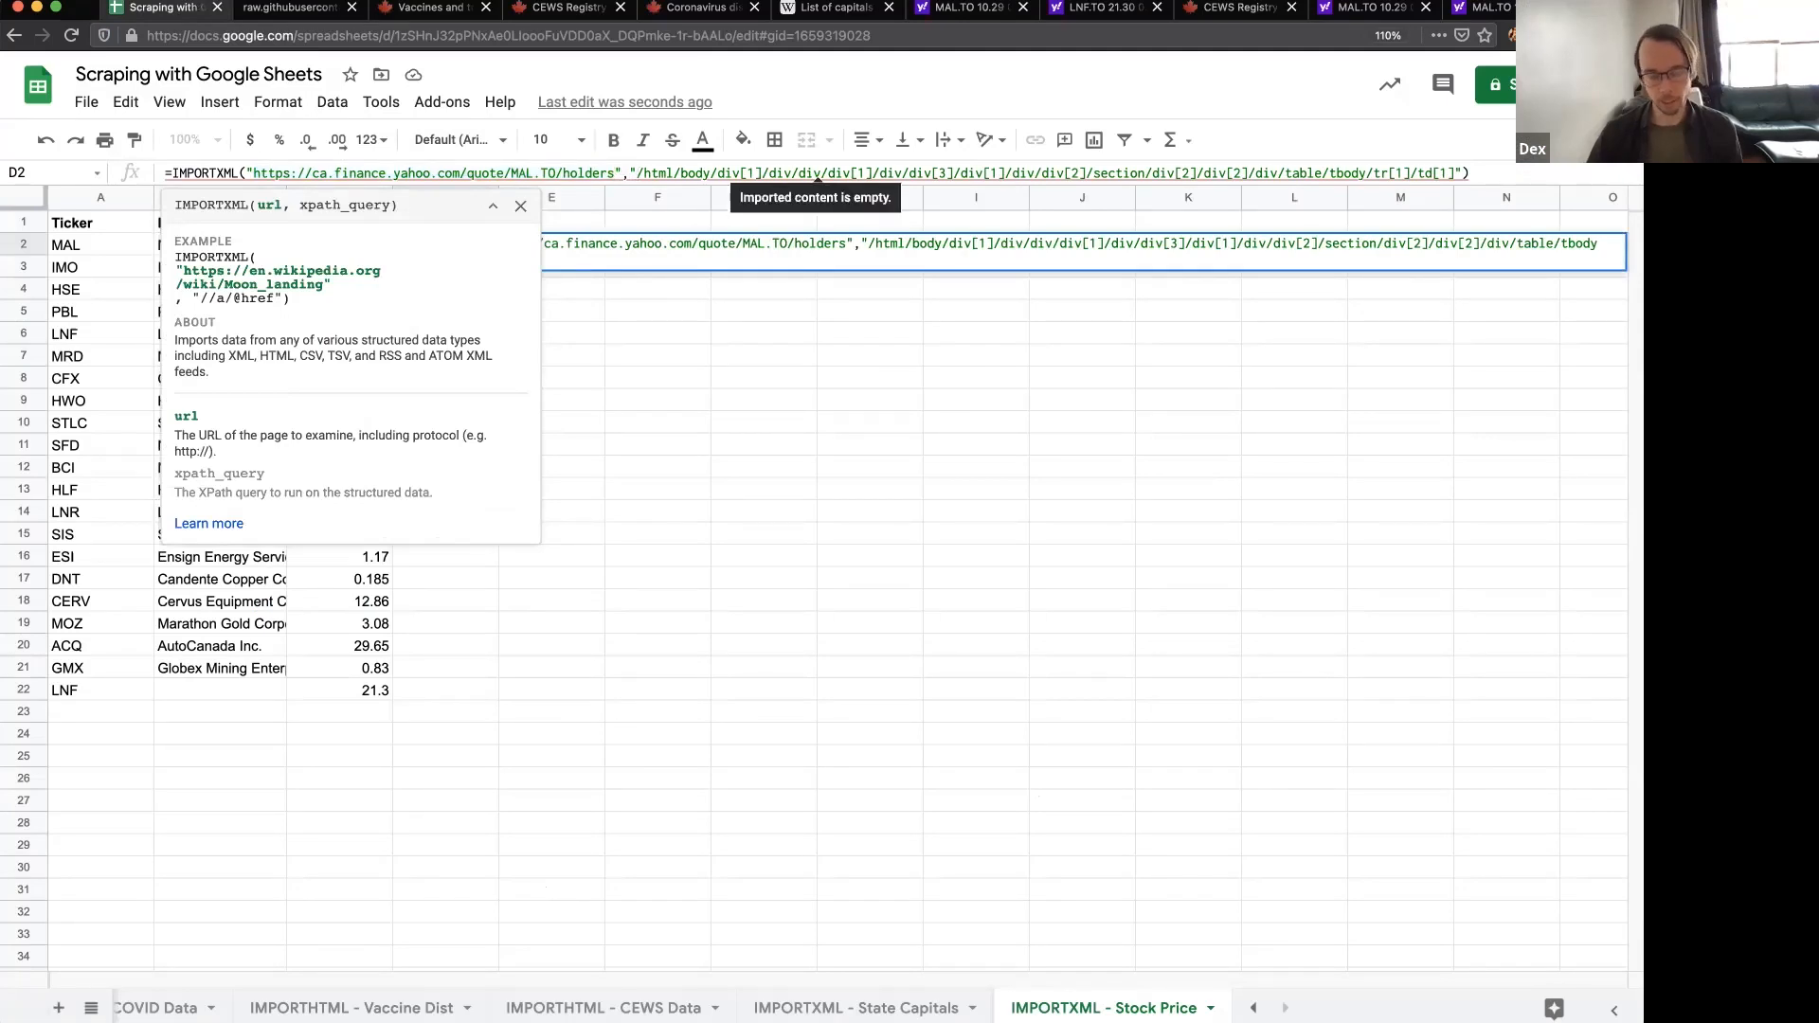
pyautogui.press('Escape')
pyautogui.moveTo(452, 244)
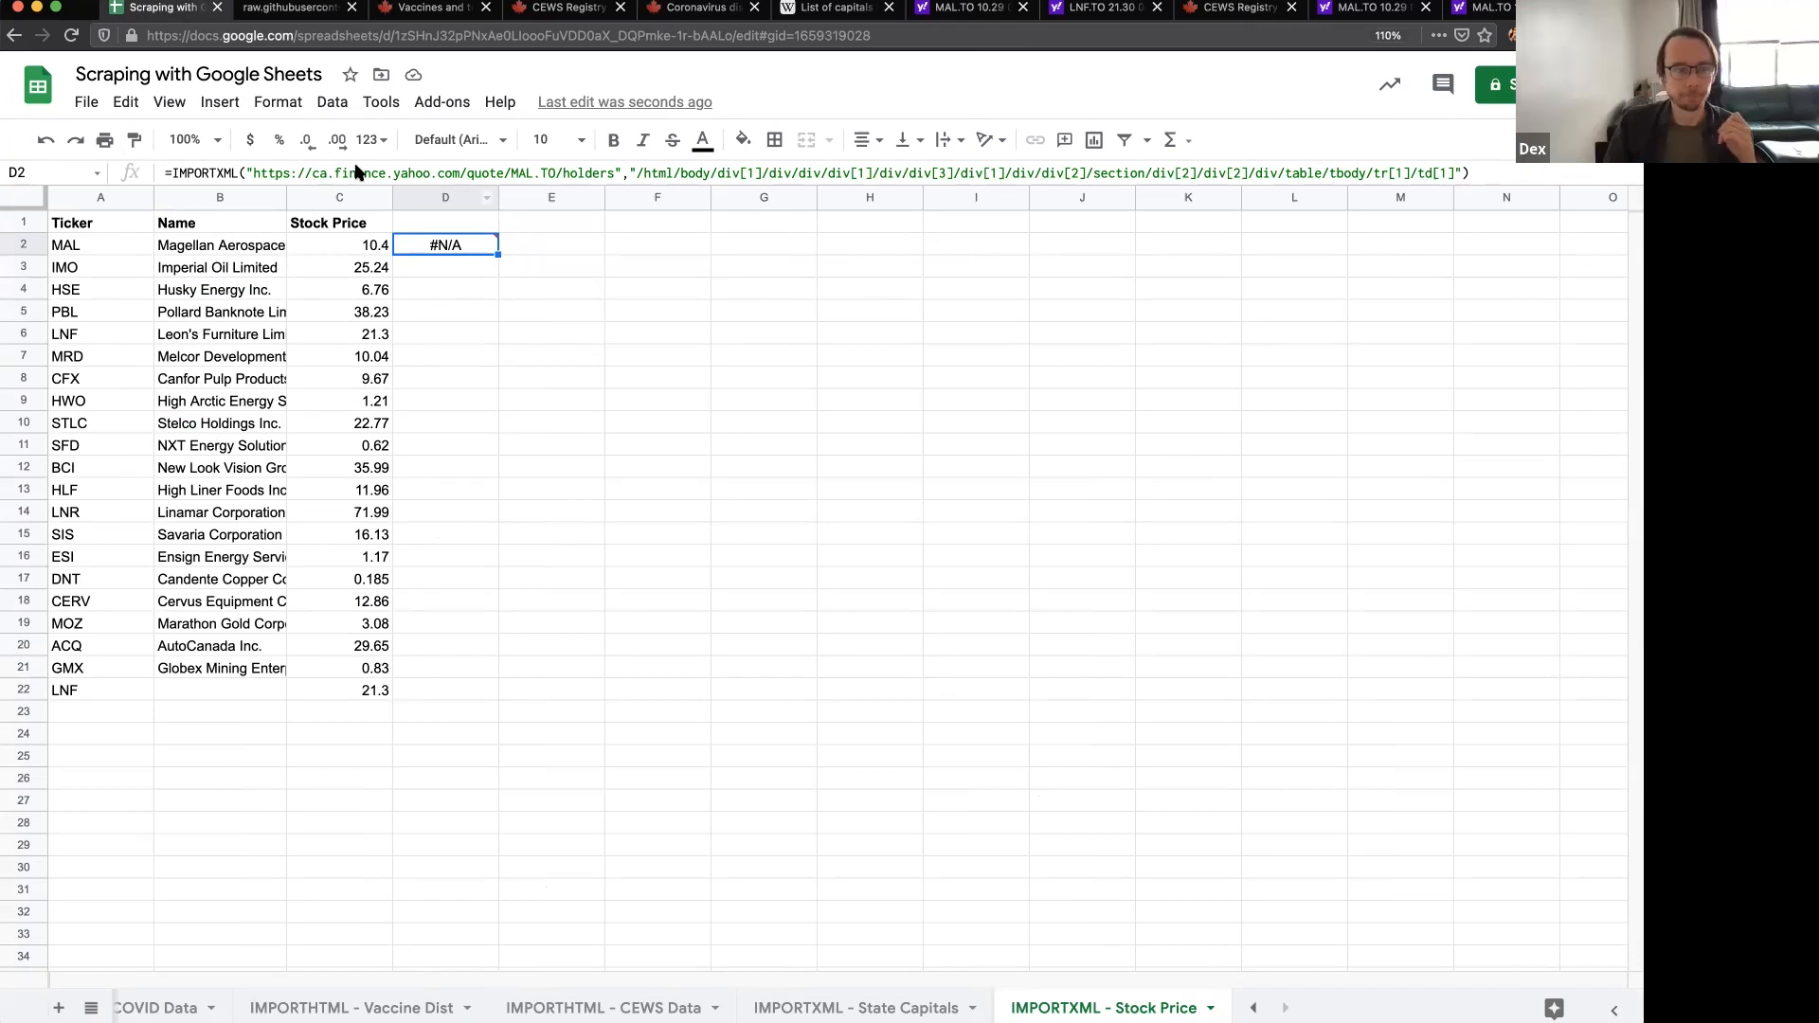
# - Reload the spreadsheet and check the error on D2's IMPORTXML formula again
pyautogui.click(71, 35)
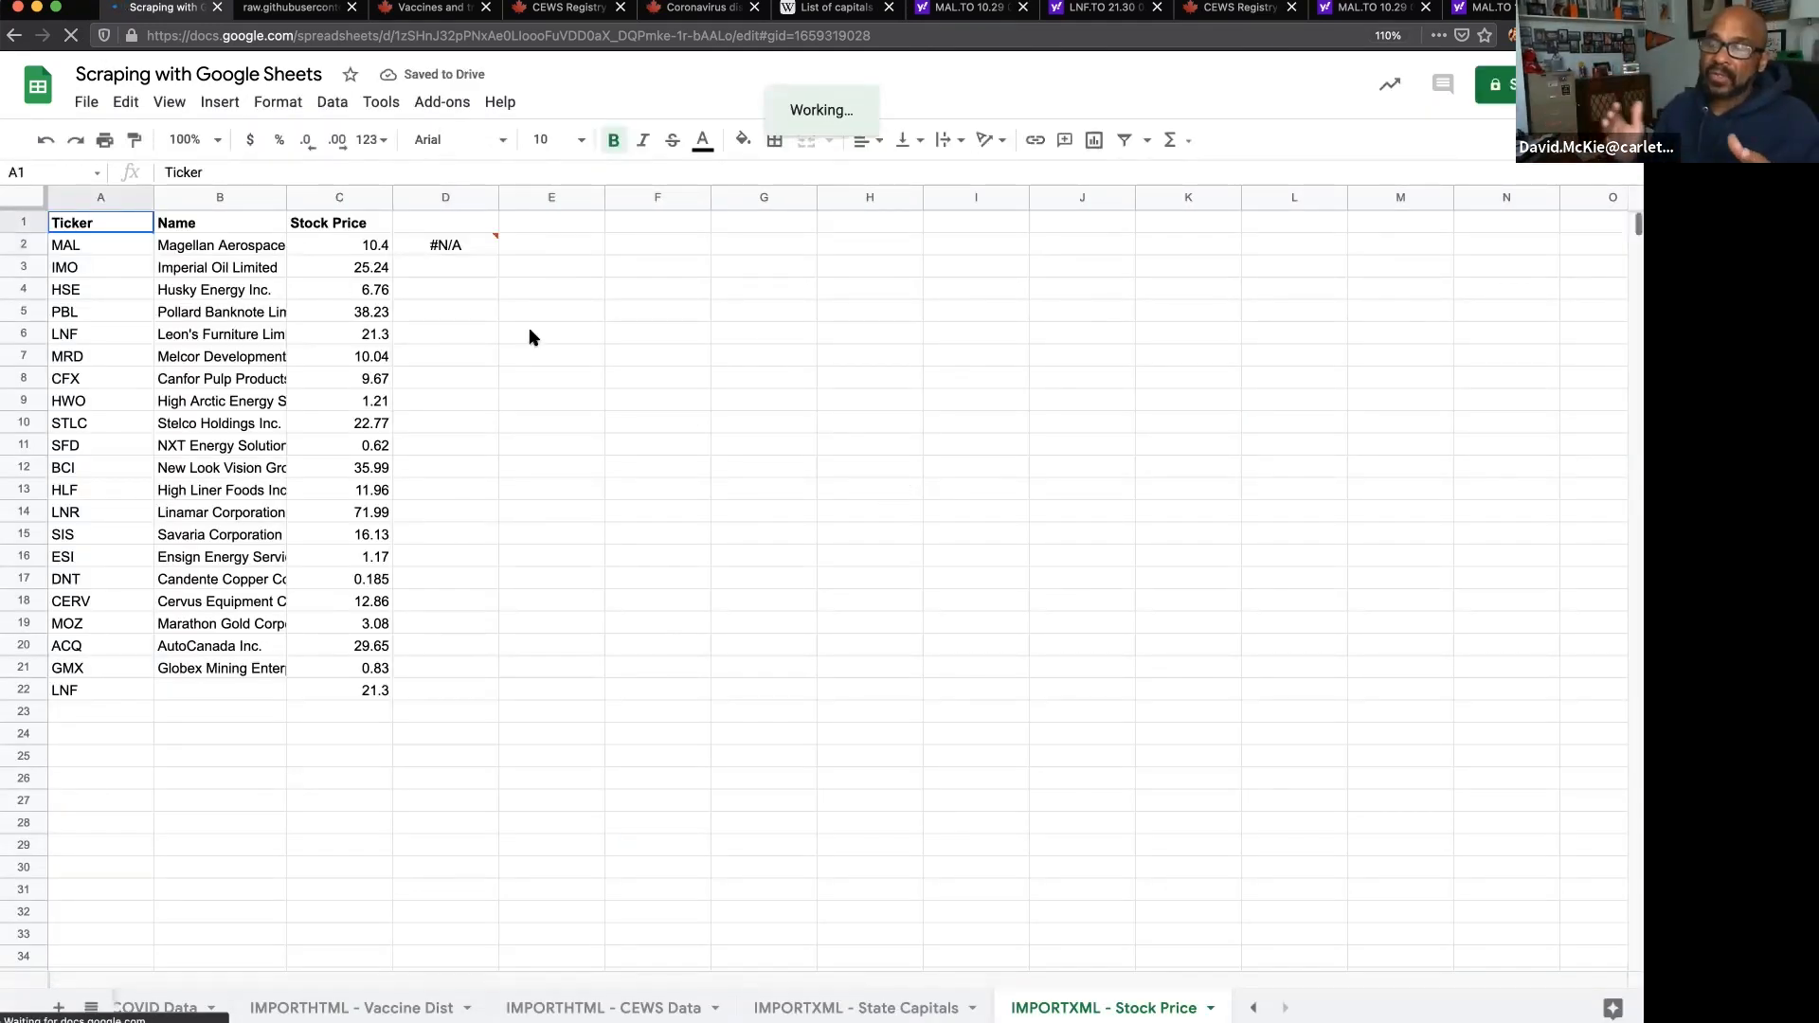
pyautogui.click(480, 257)
pyautogui.moveTo(480, 256)
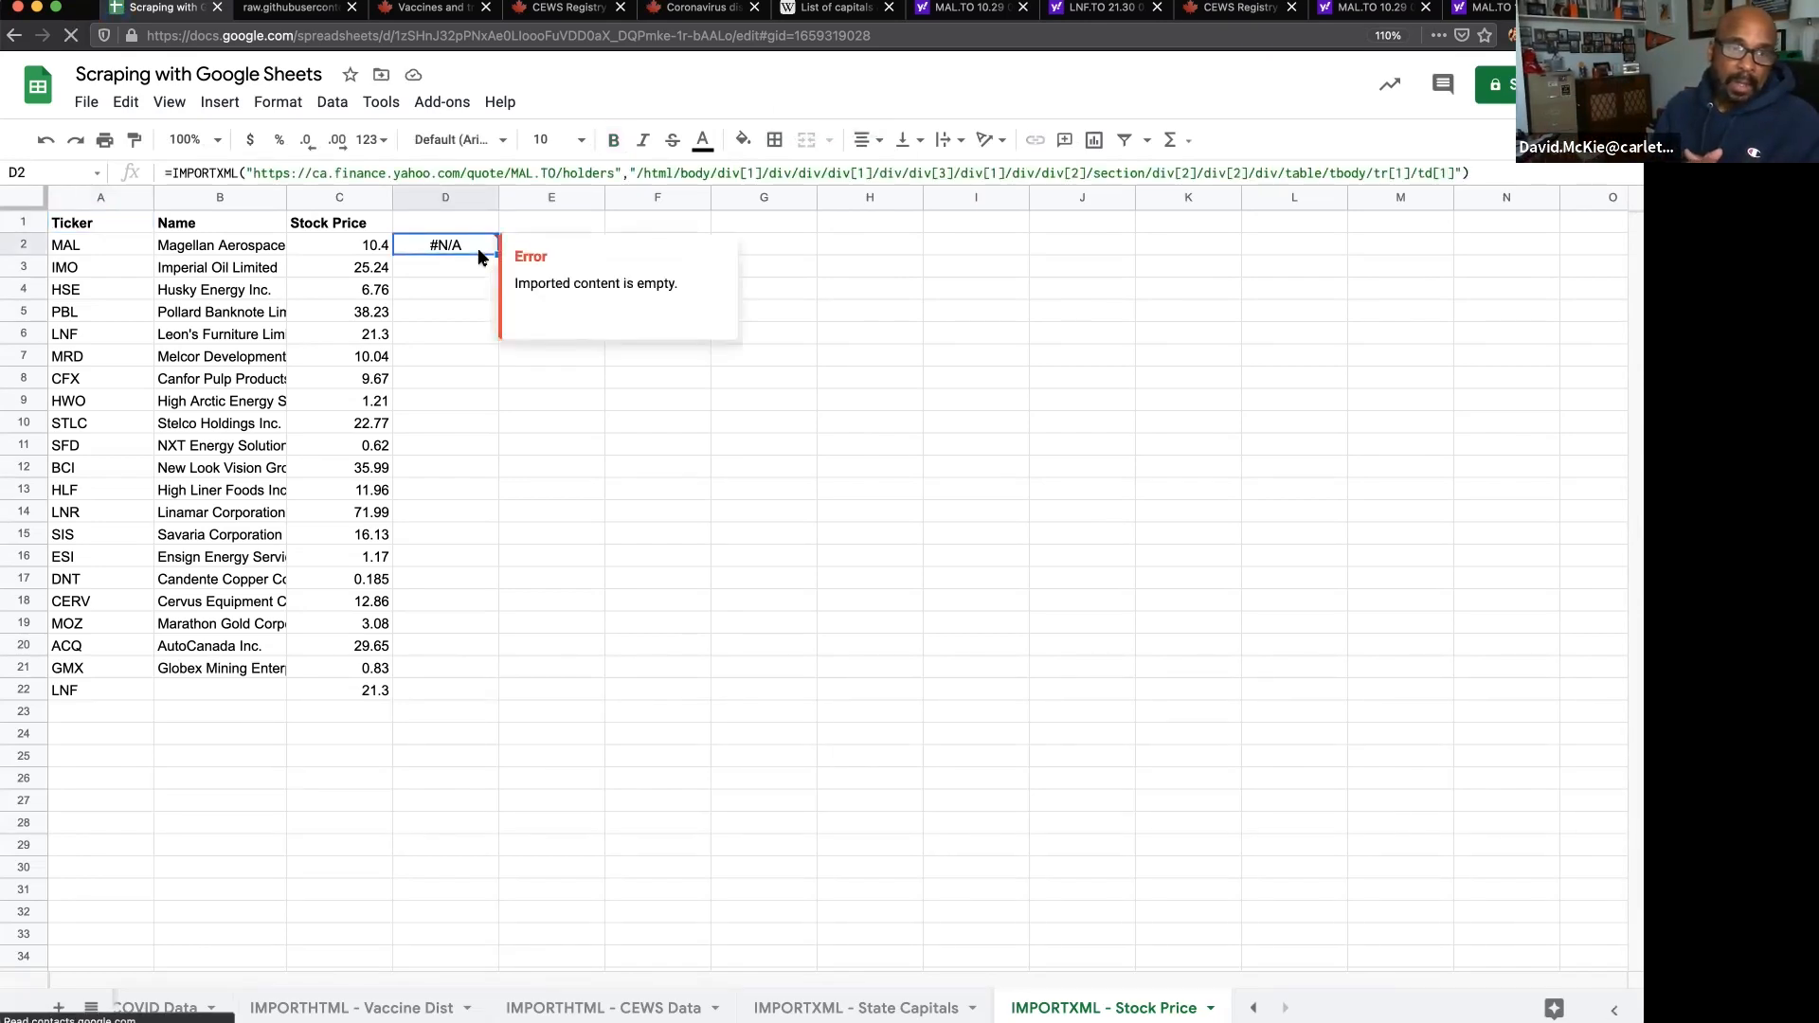
pyautogui.click(464, 311)
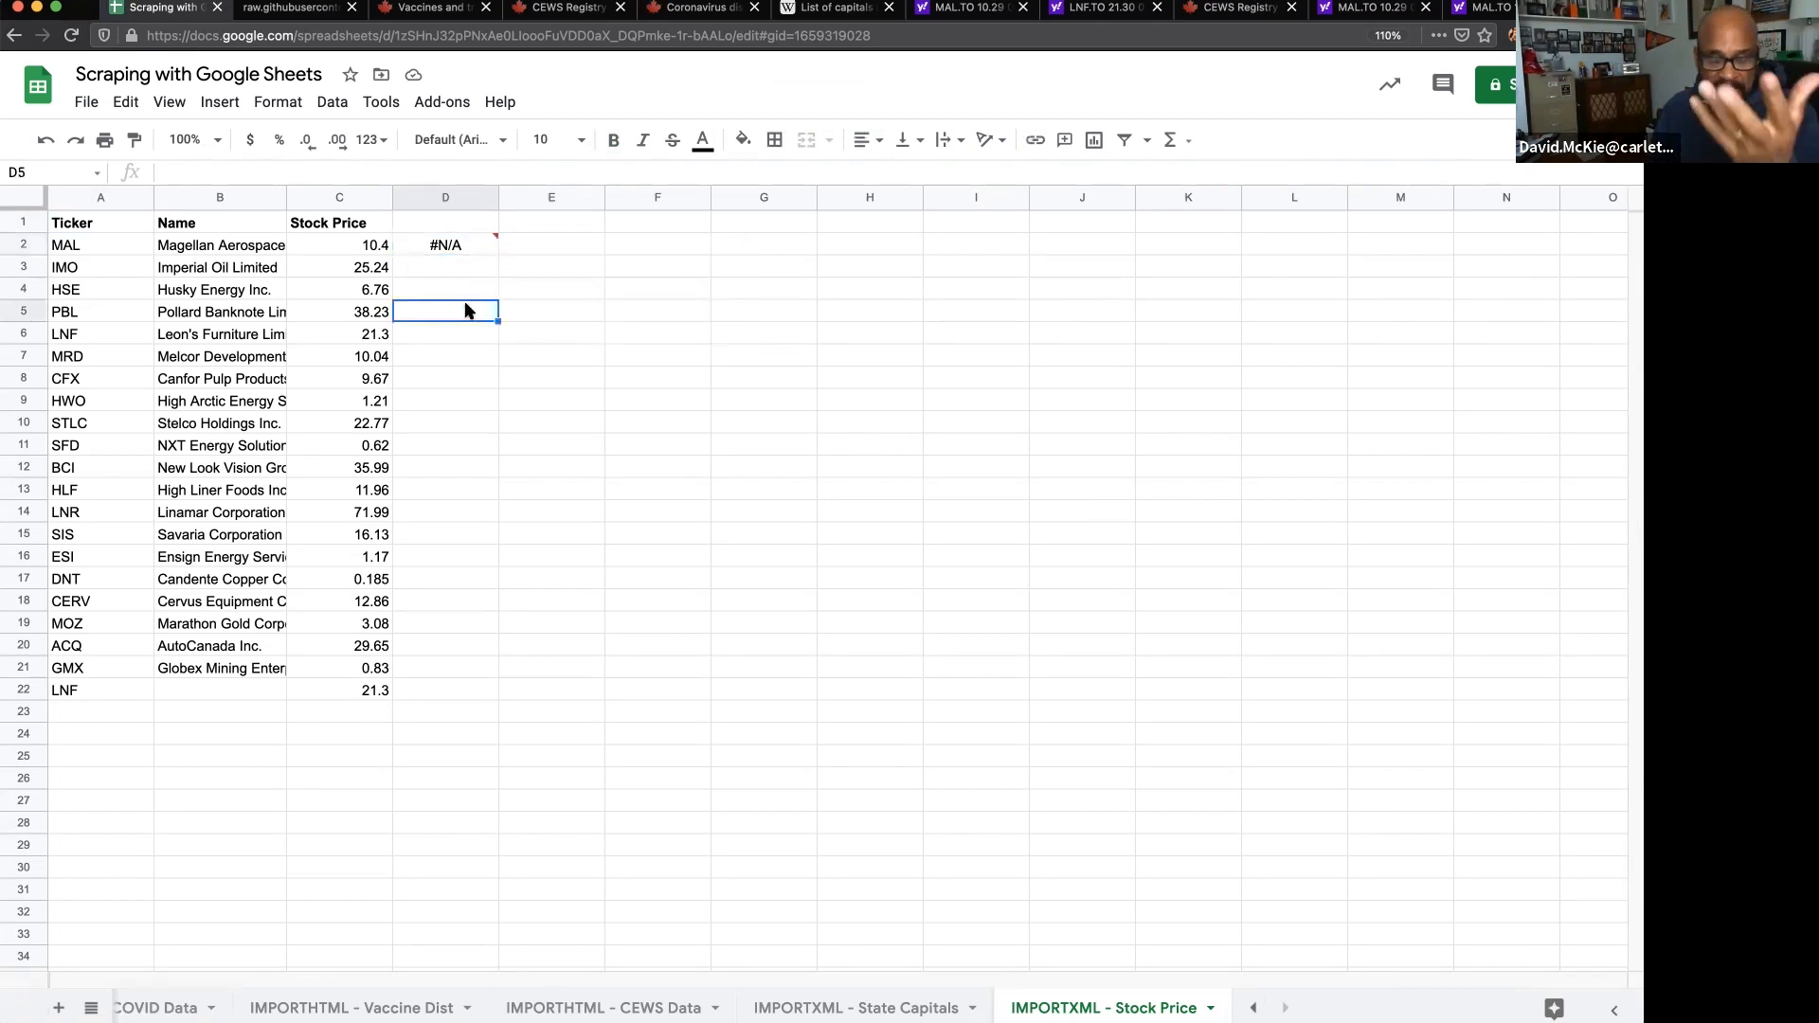
pyautogui.click(491, 251)
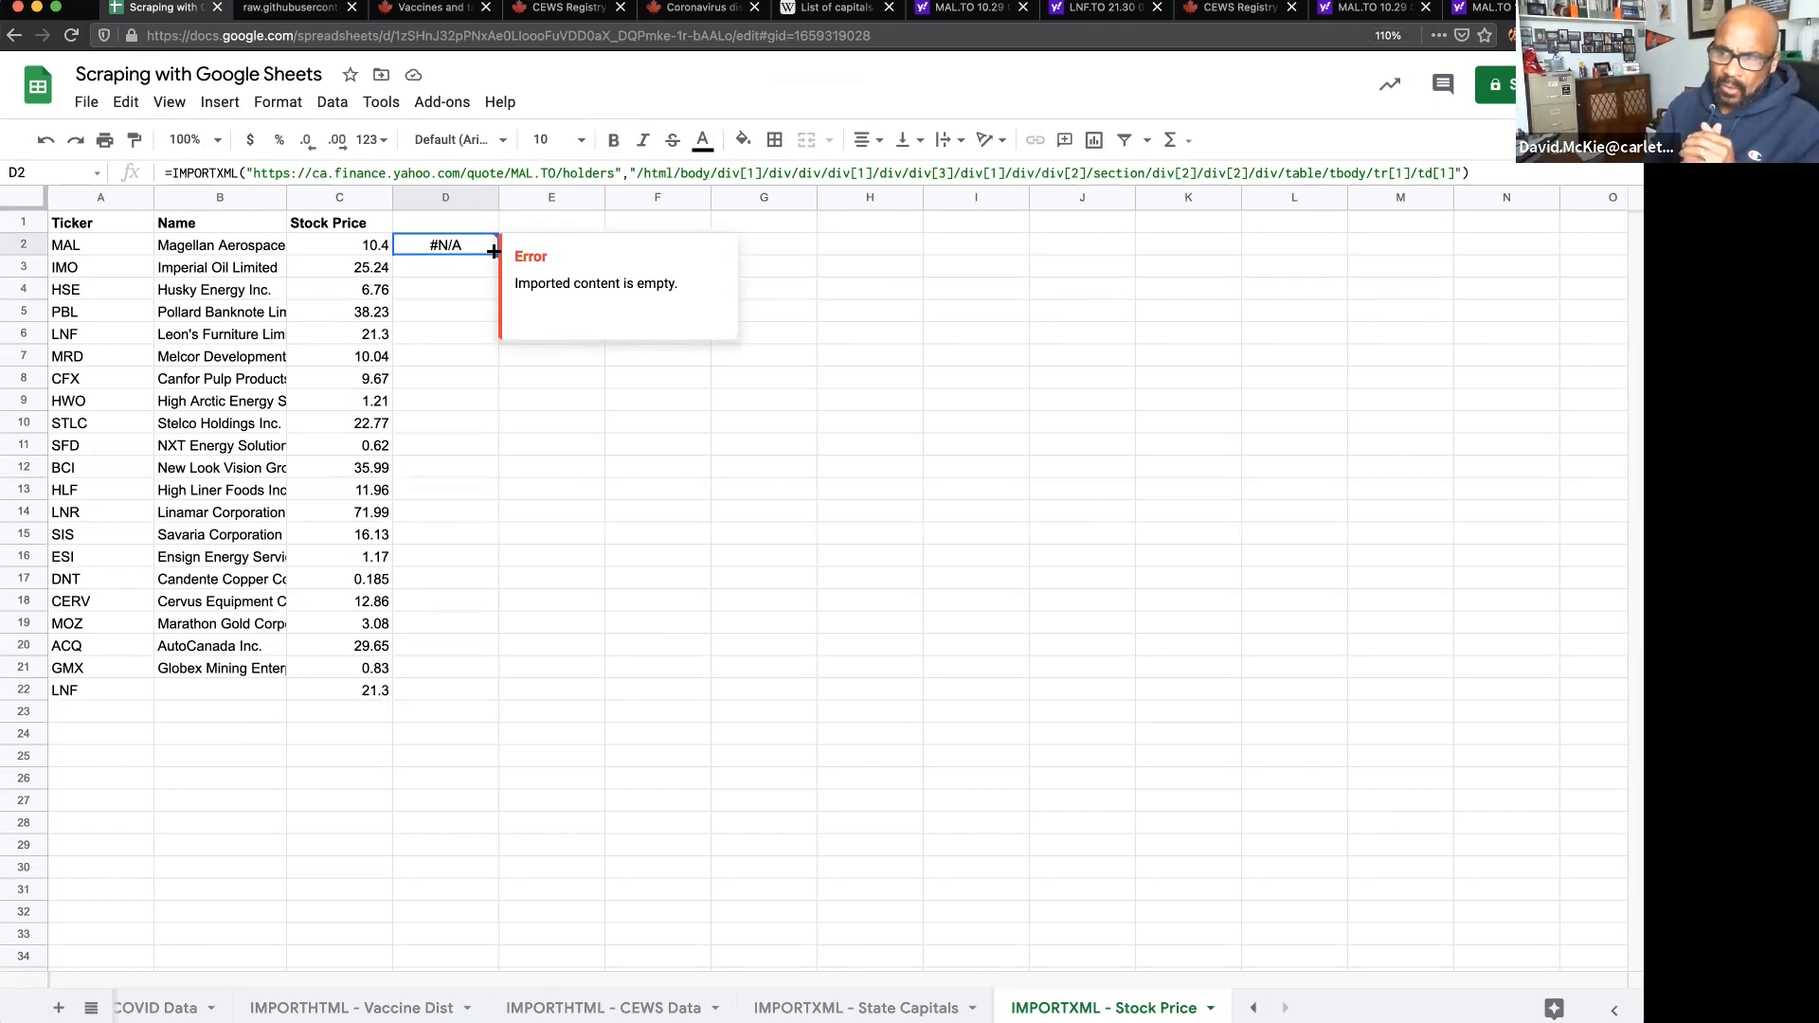
# - Fill D2's formula down to D3 and clear the contents of both cells
pyautogui.moveTo(492, 251); pyautogui.dragTo(489, 271)
pyautogui.click(520, 272)
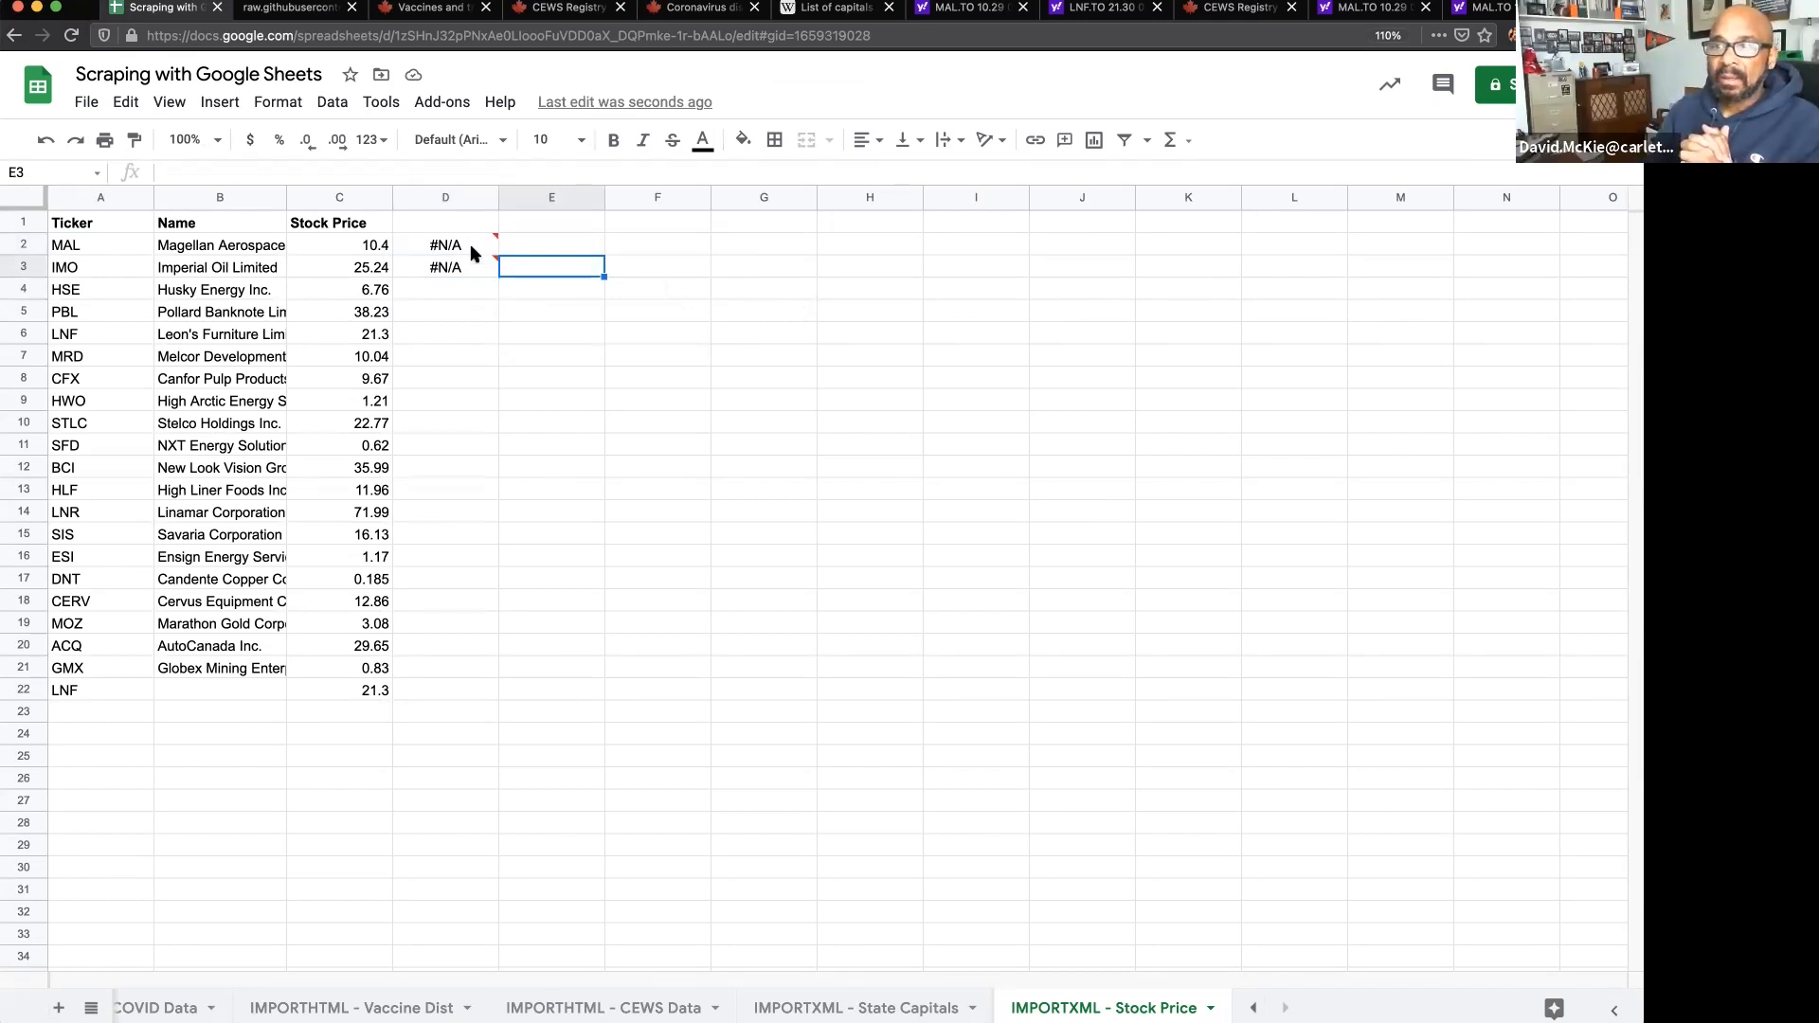
pyautogui.moveTo(470, 243); pyautogui.dragTo(474, 268)
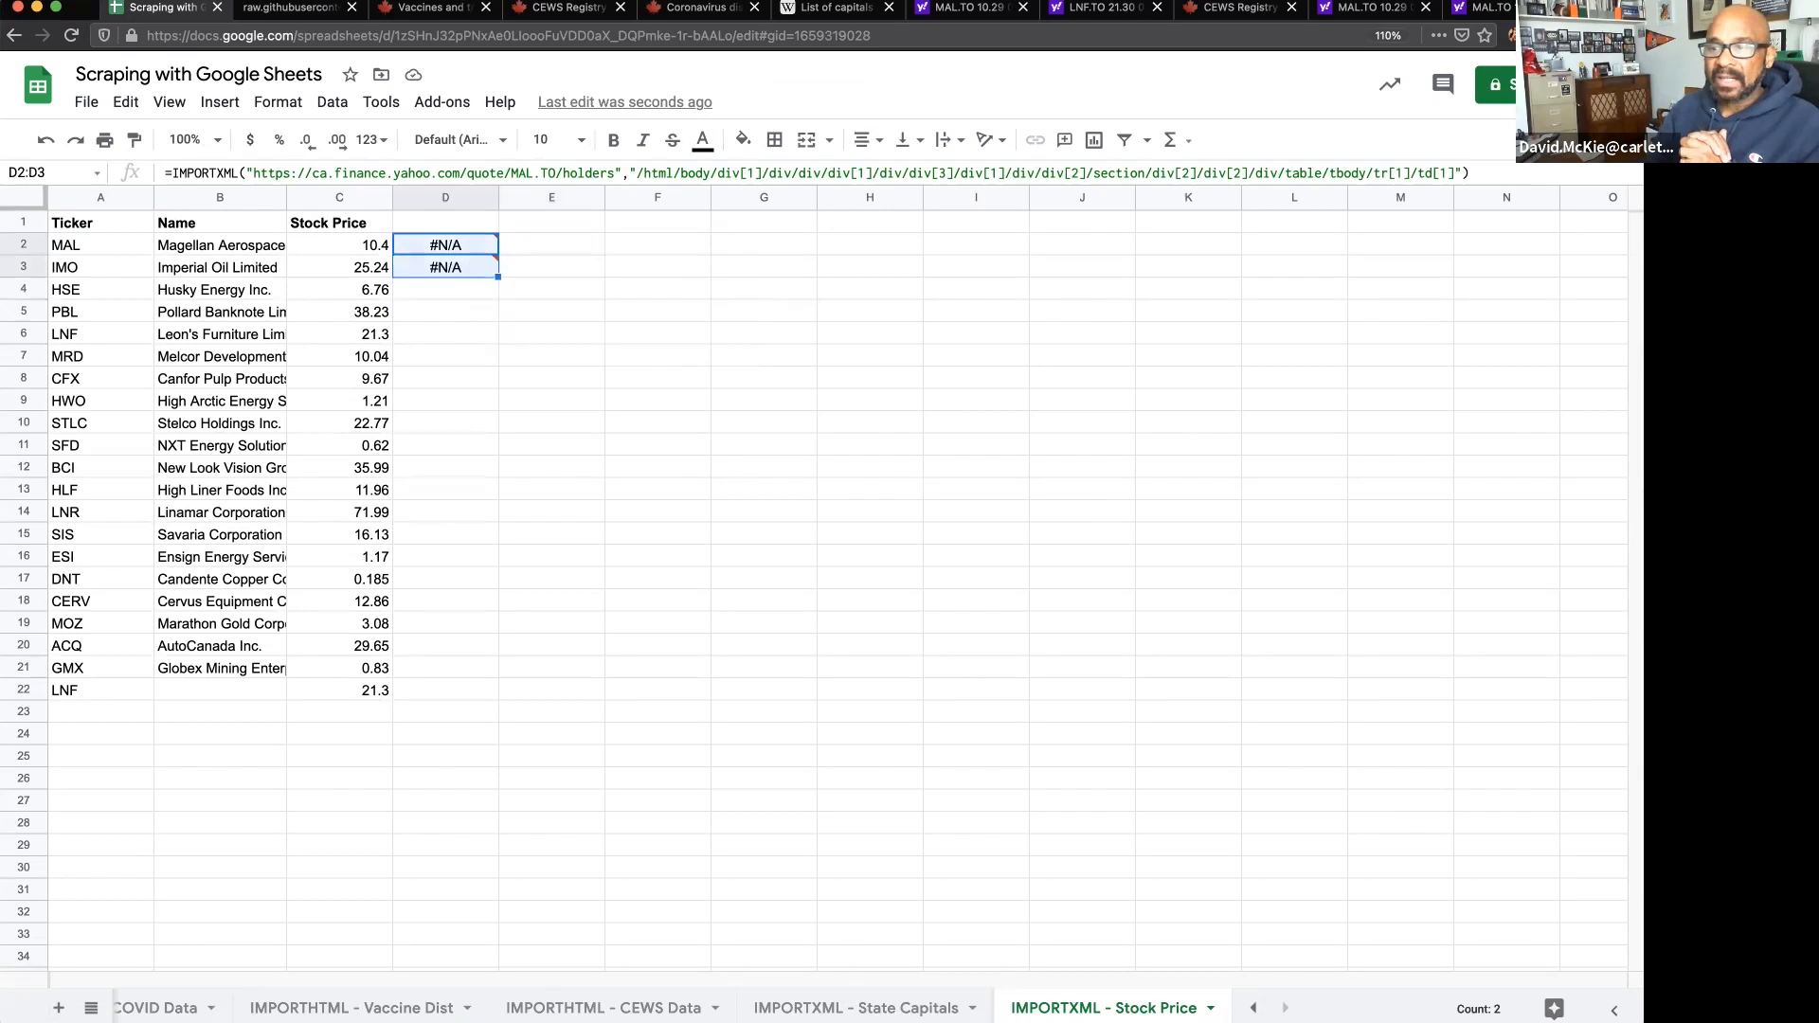
pyautogui.press('Delete')
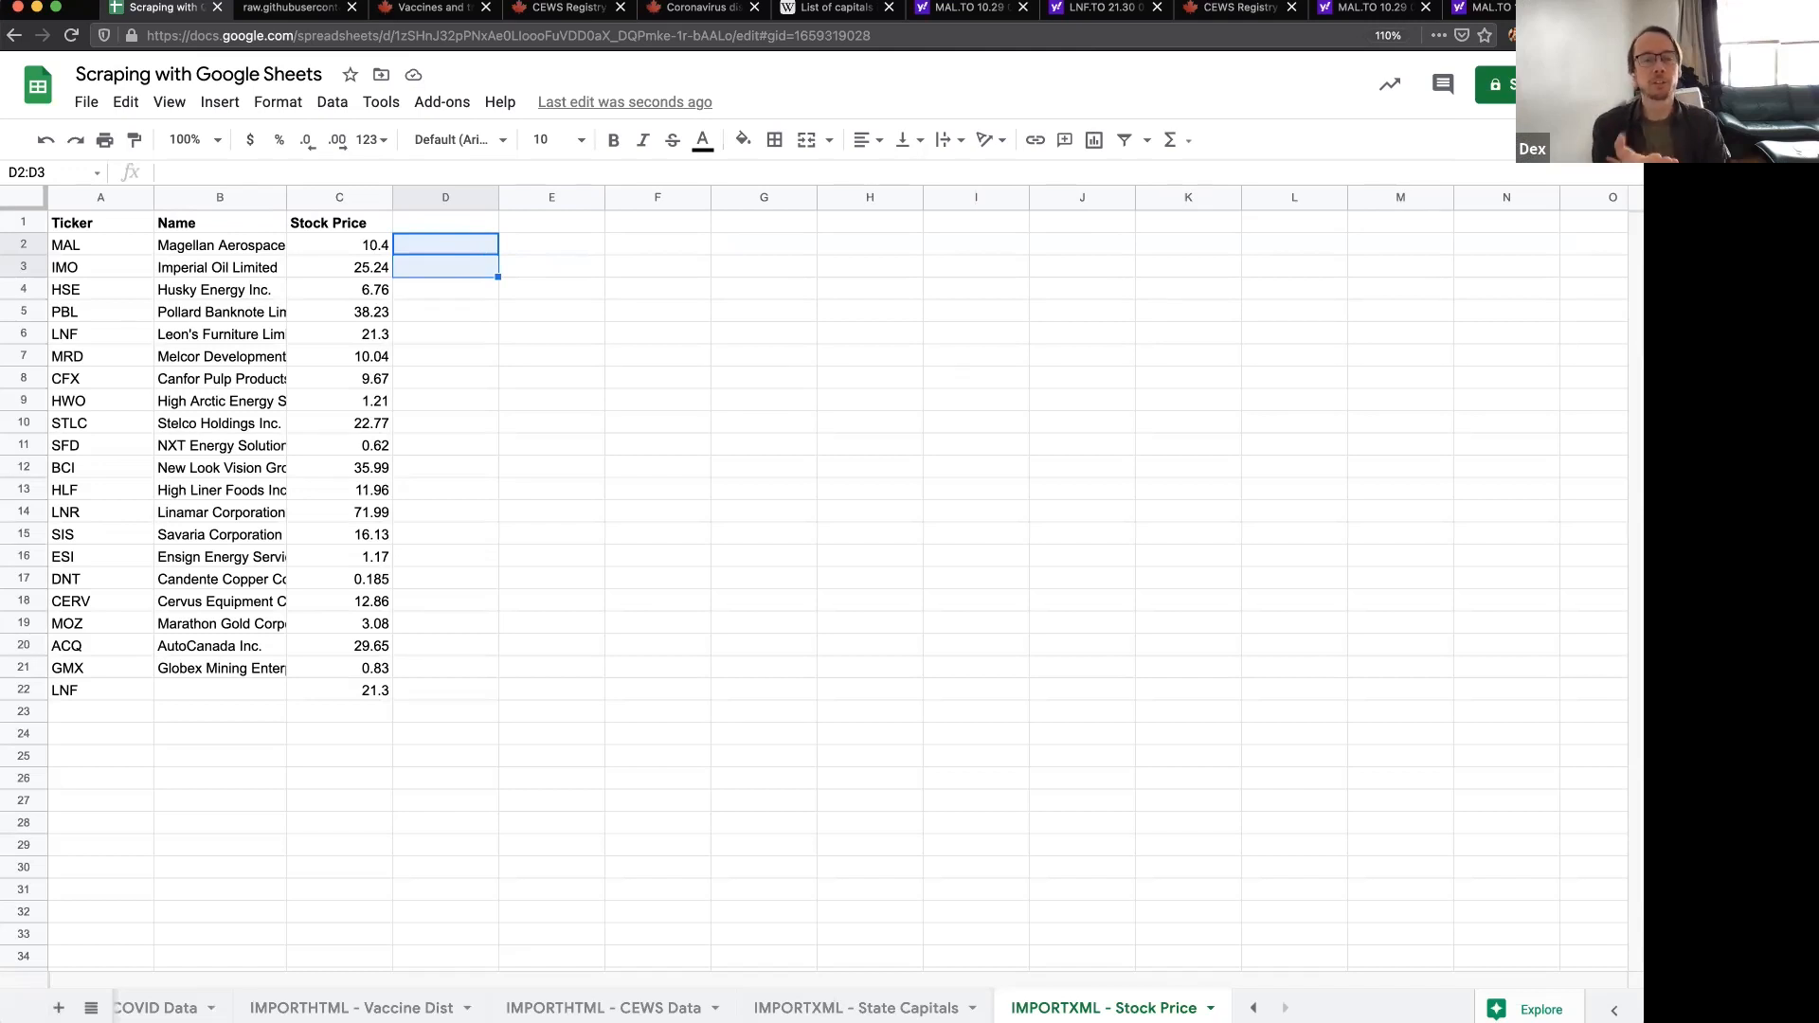
# - Copy the whole stock table in A1:C22 and paste it over itself as values only
pyautogui.moveTo(308, 249); pyautogui.dragTo(141, 681)
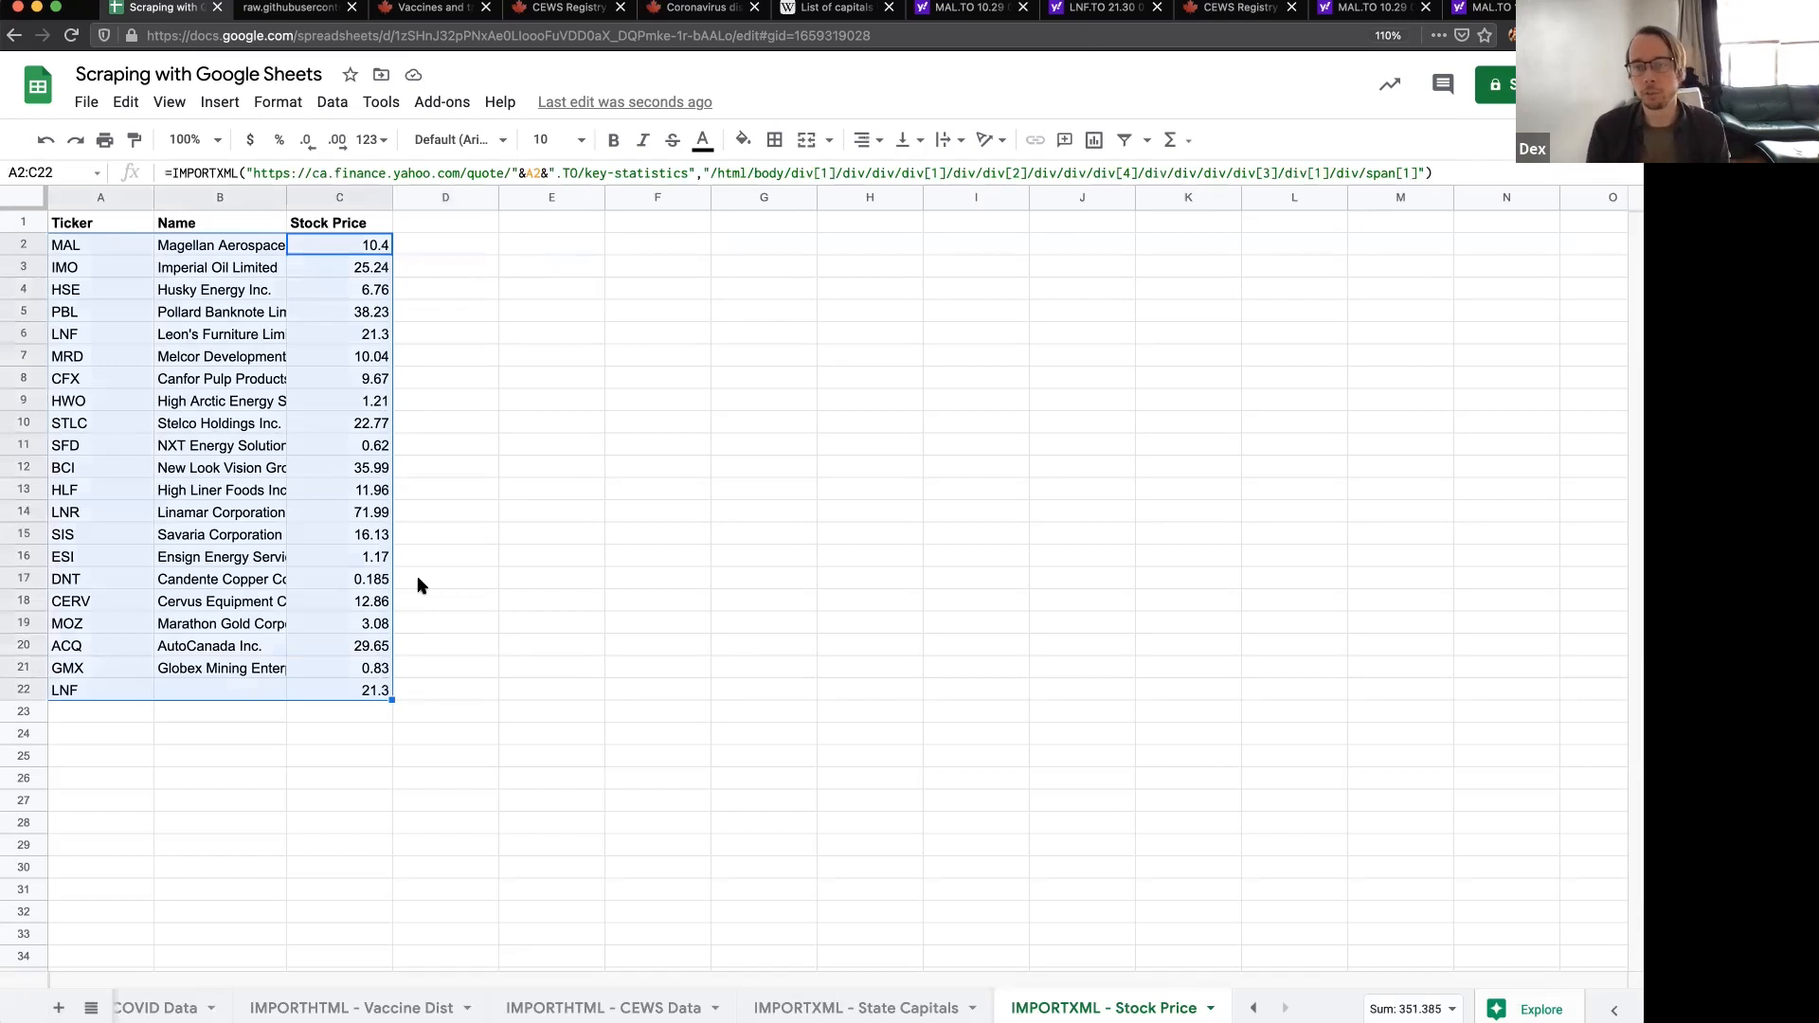
pyautogui.click(355, 490)
pyautogui.hotkey('ctrl', 'a')
pyautogui.hotkey('ctrl', 'c')
pyautogui.hotkey('ctrl', 'v')
pyautogui.click(440, 722)
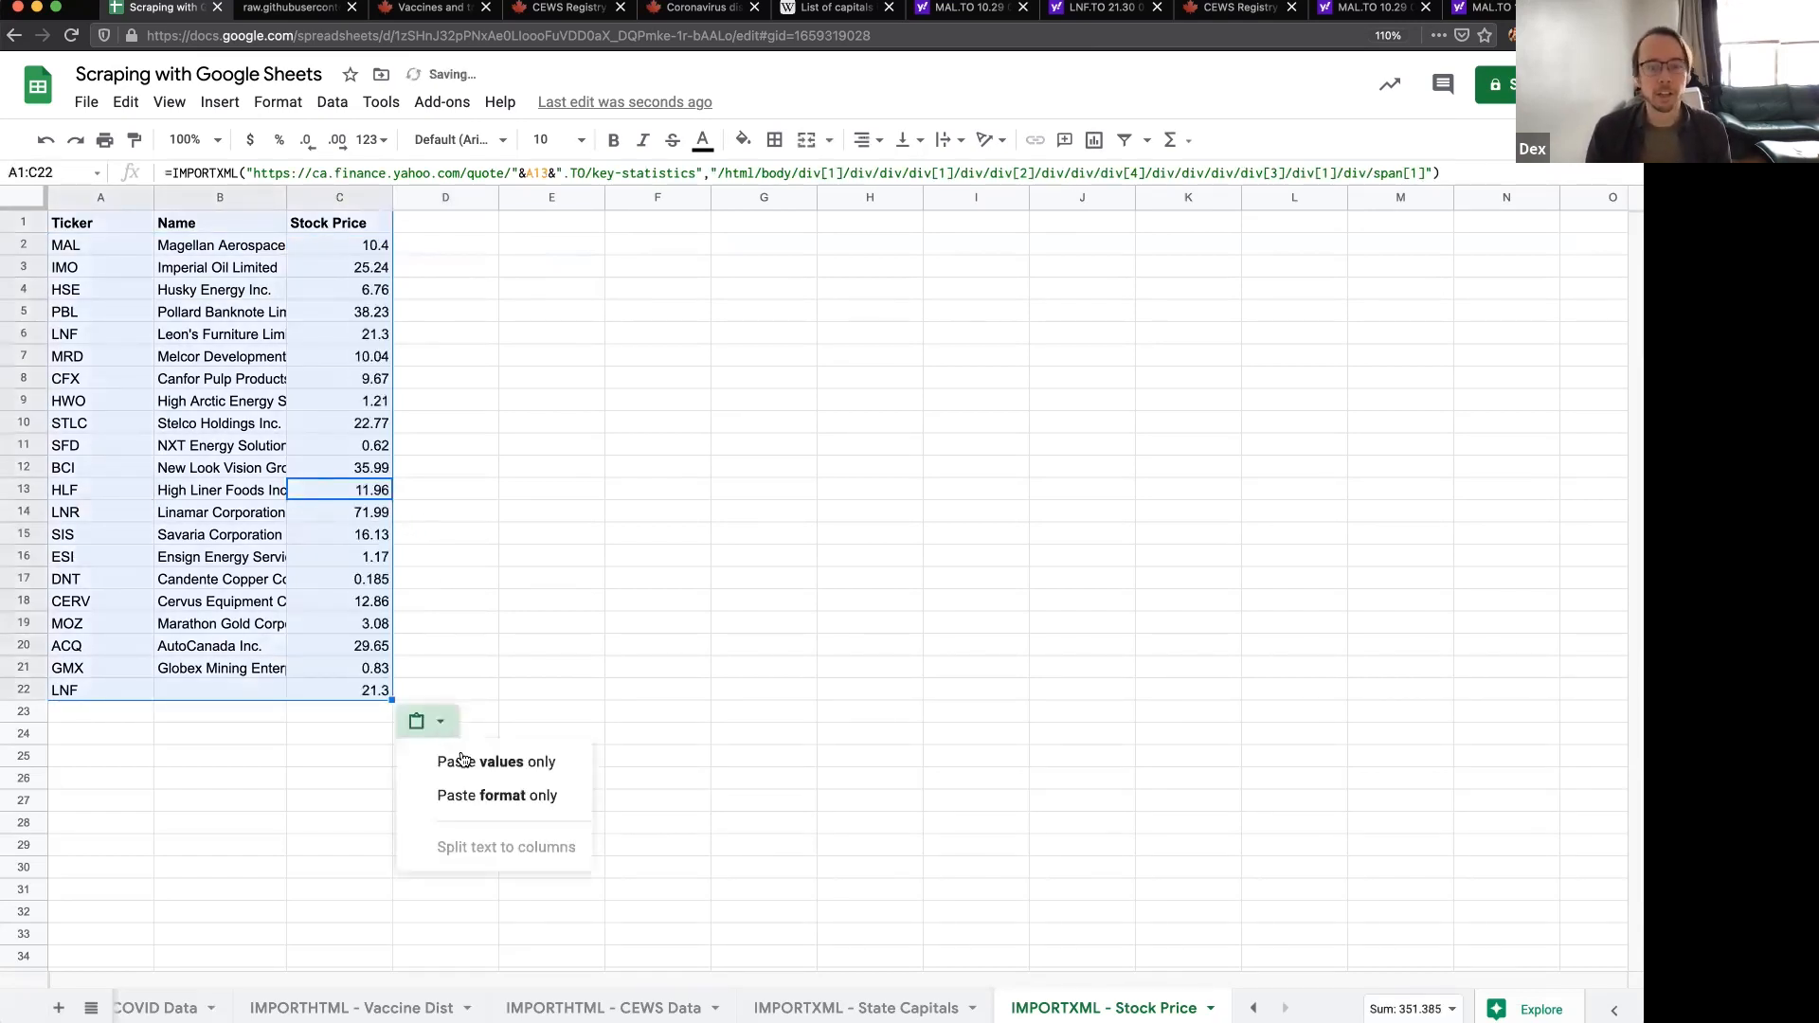
pyautogui.click(580, 557)
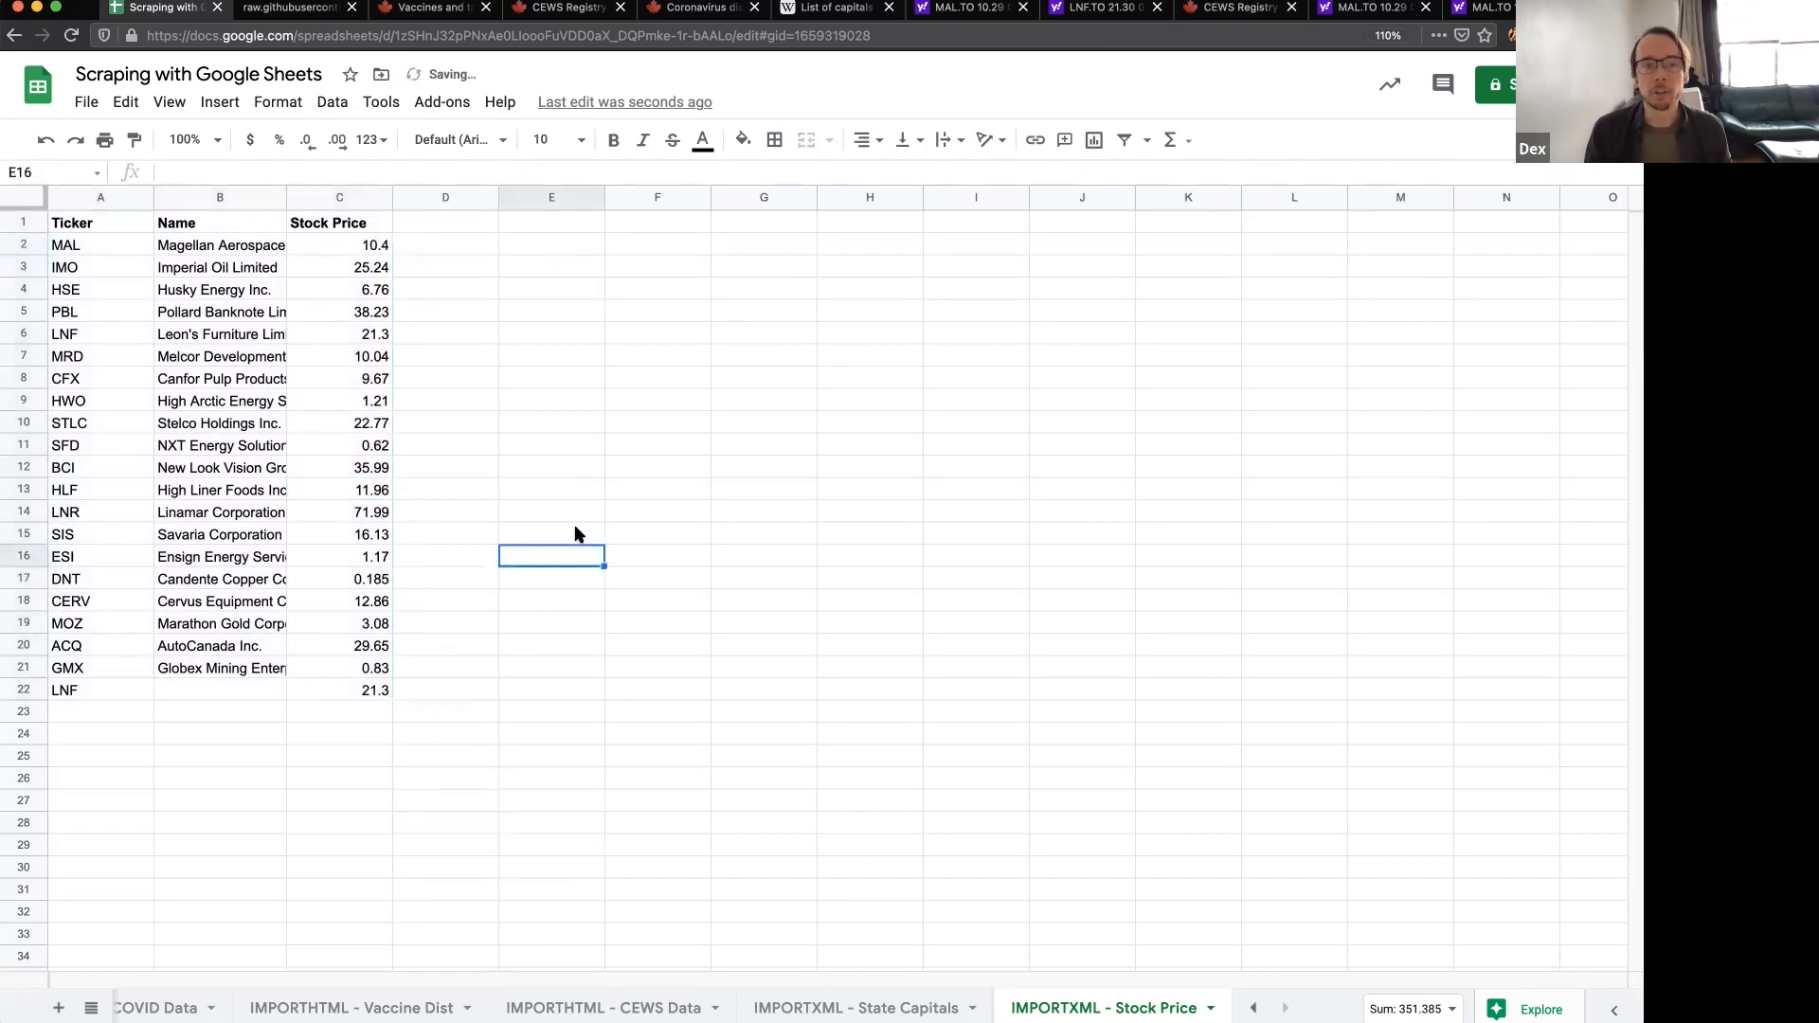
# - Inspect several cells in the Stock Price column to check whether they hold plain values instead of formulas
pyautogui.click(367, 353)
pyautogui.click(353, 270)
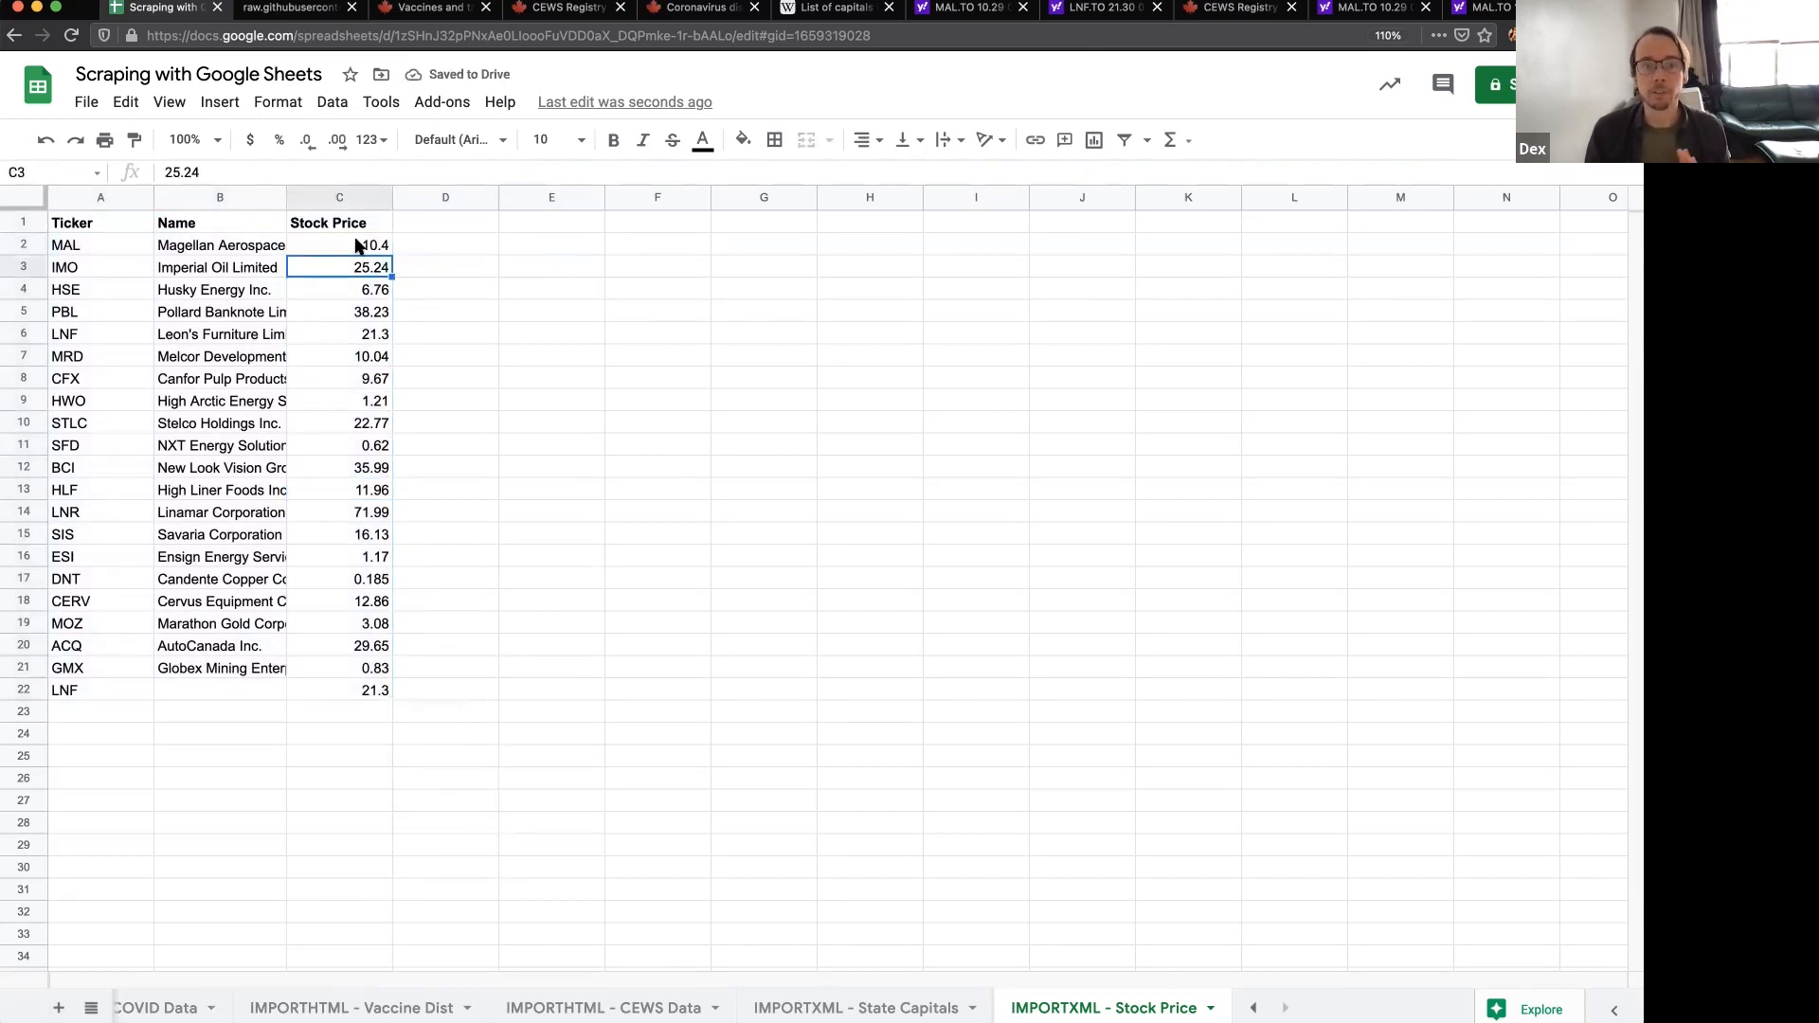
pyautogui.moveTo(358, 246); pyautogui.dragTo(366, 690)
pyautogui.click(511, 675)
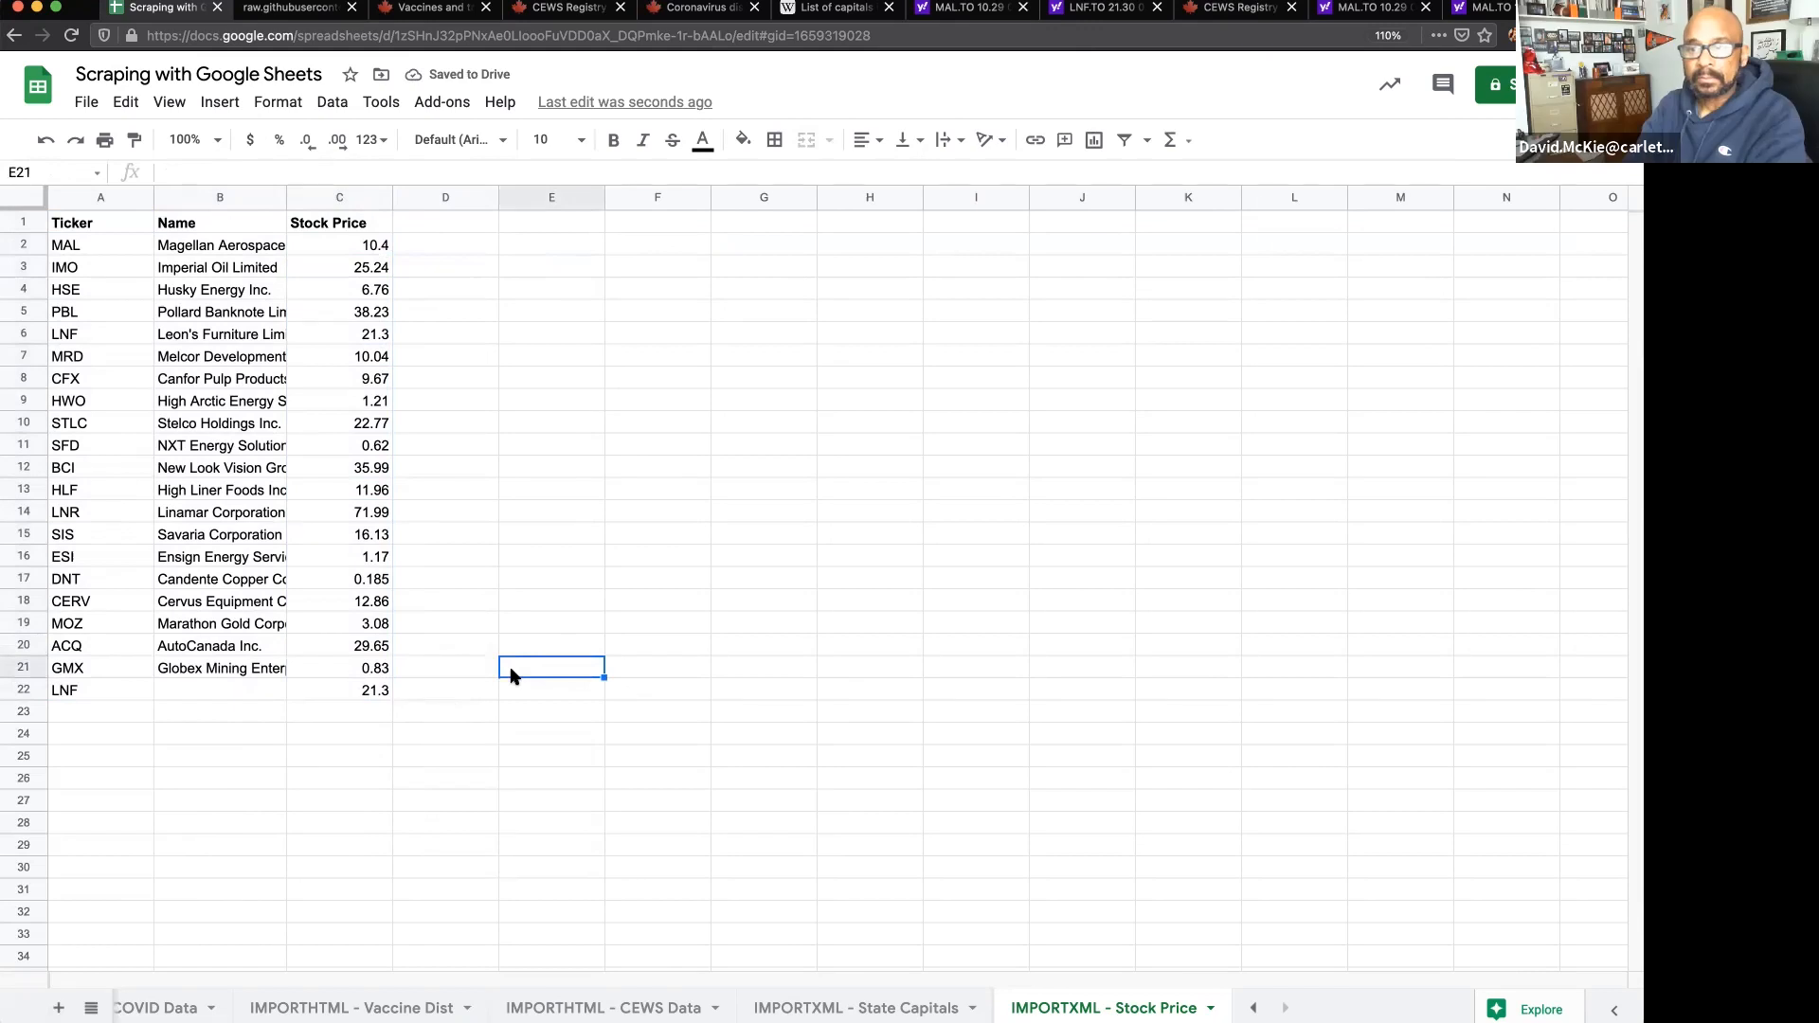
pyautogui.click(346, 649)
pyautogui.click(376, 513)
pyautogui.click(381, 468)
pyautogui.click(372, 357)
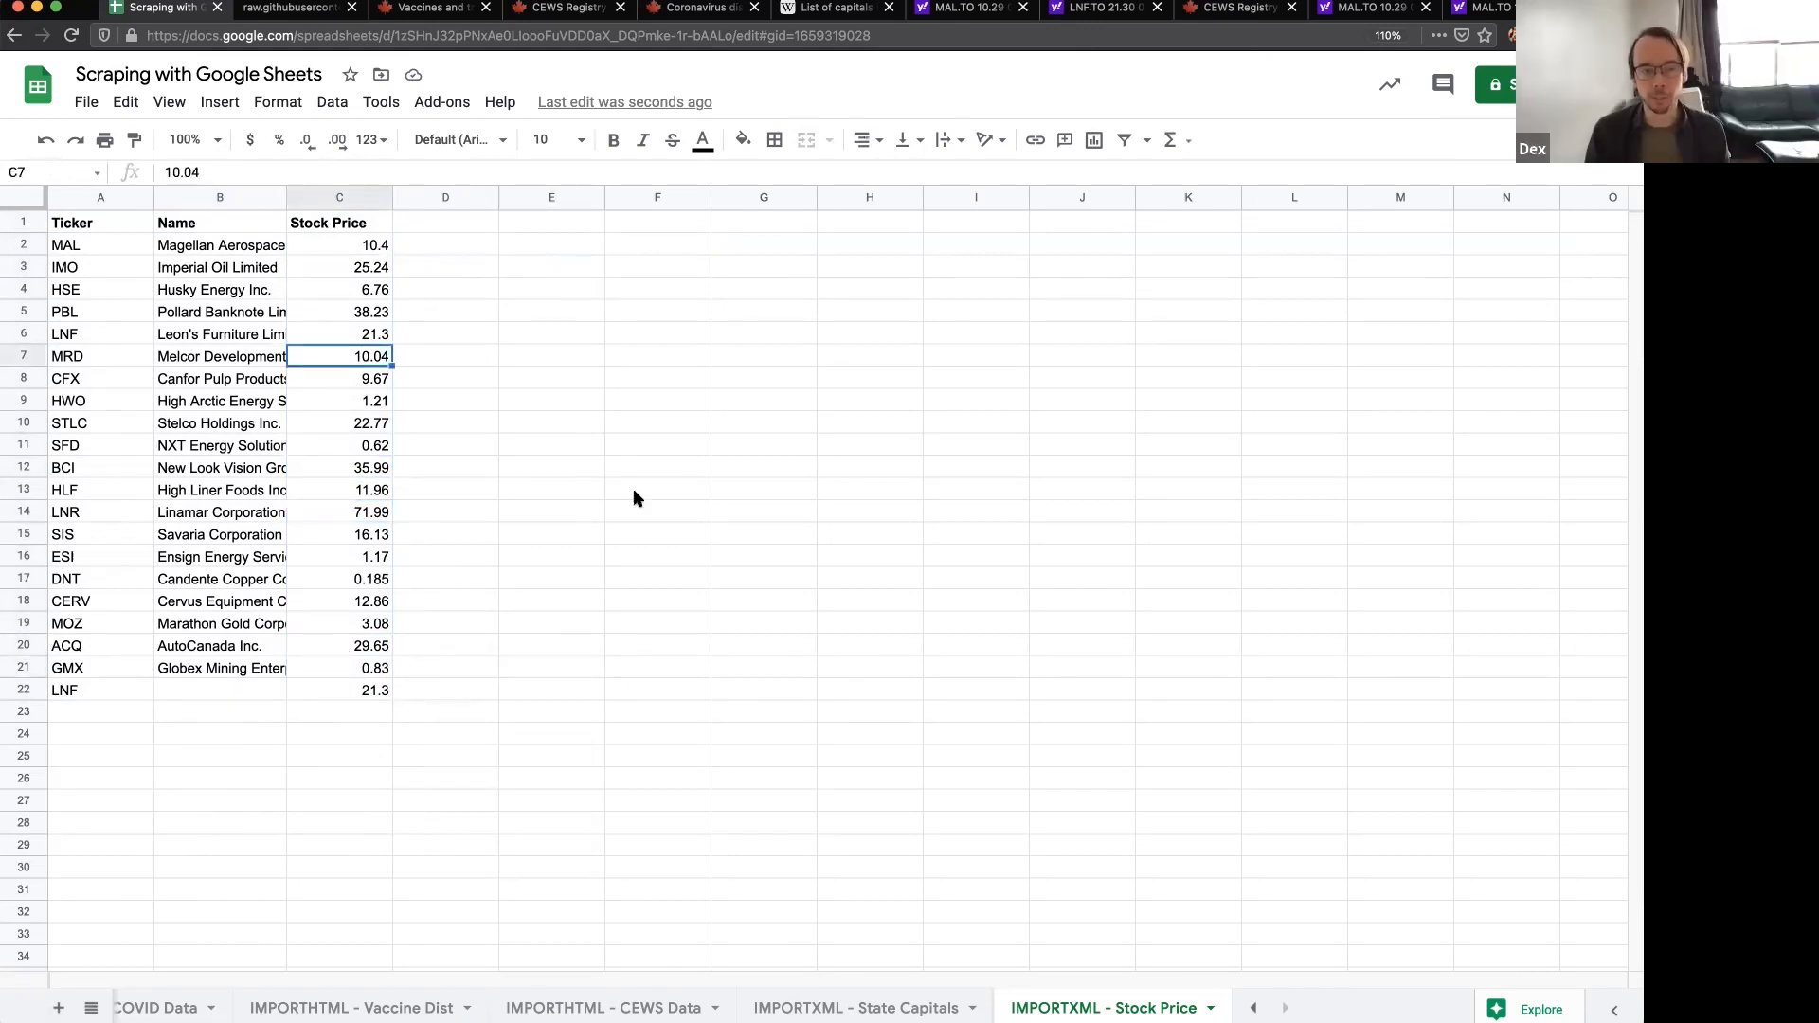